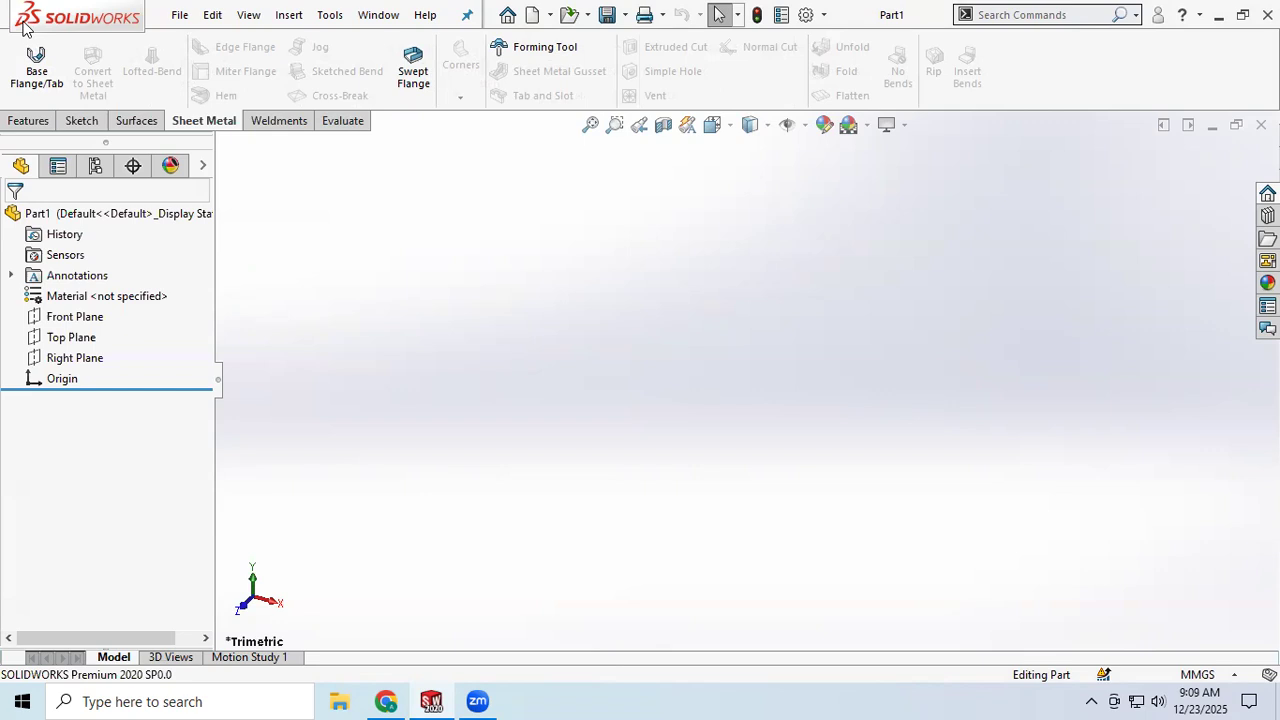
Step: Show the reference planes and open a new sketch on the Top Plane
{"action": "left_click", "coordinate": [787, 125]}
{"action": "left_click", "coordinate": [815, 150]}
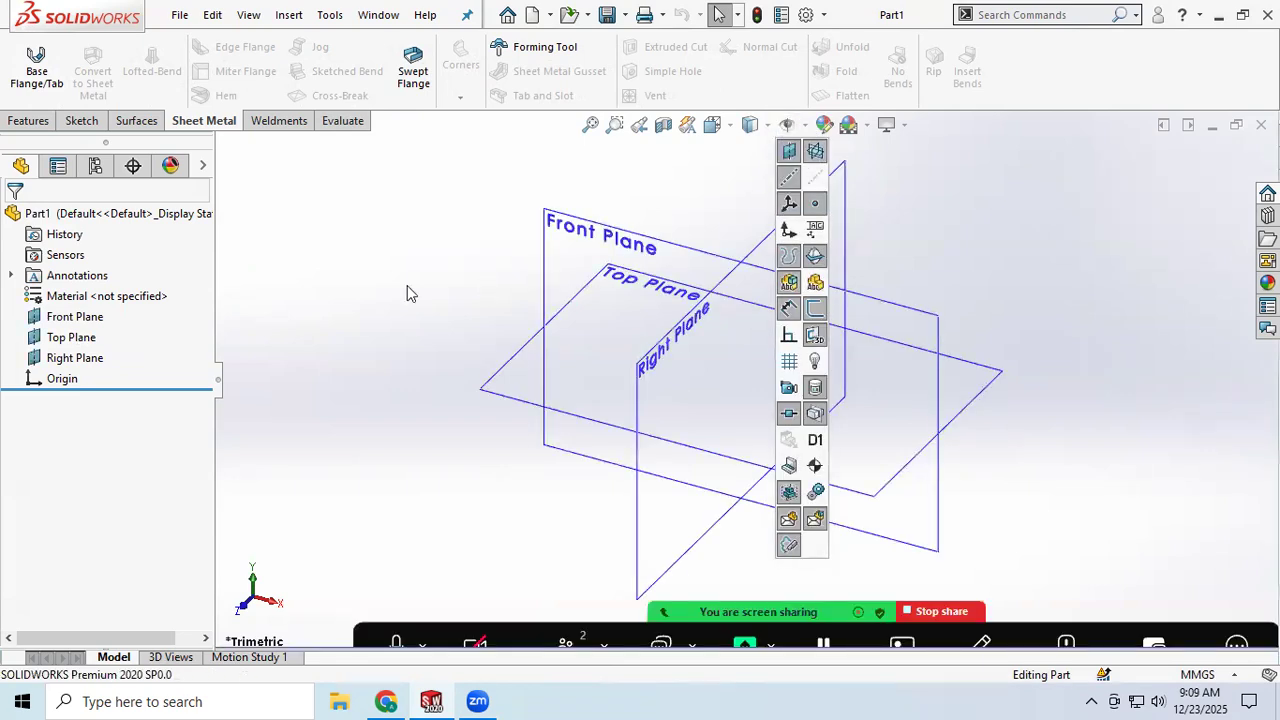
{"action": "left_click", "coordinate": [510, 397]}
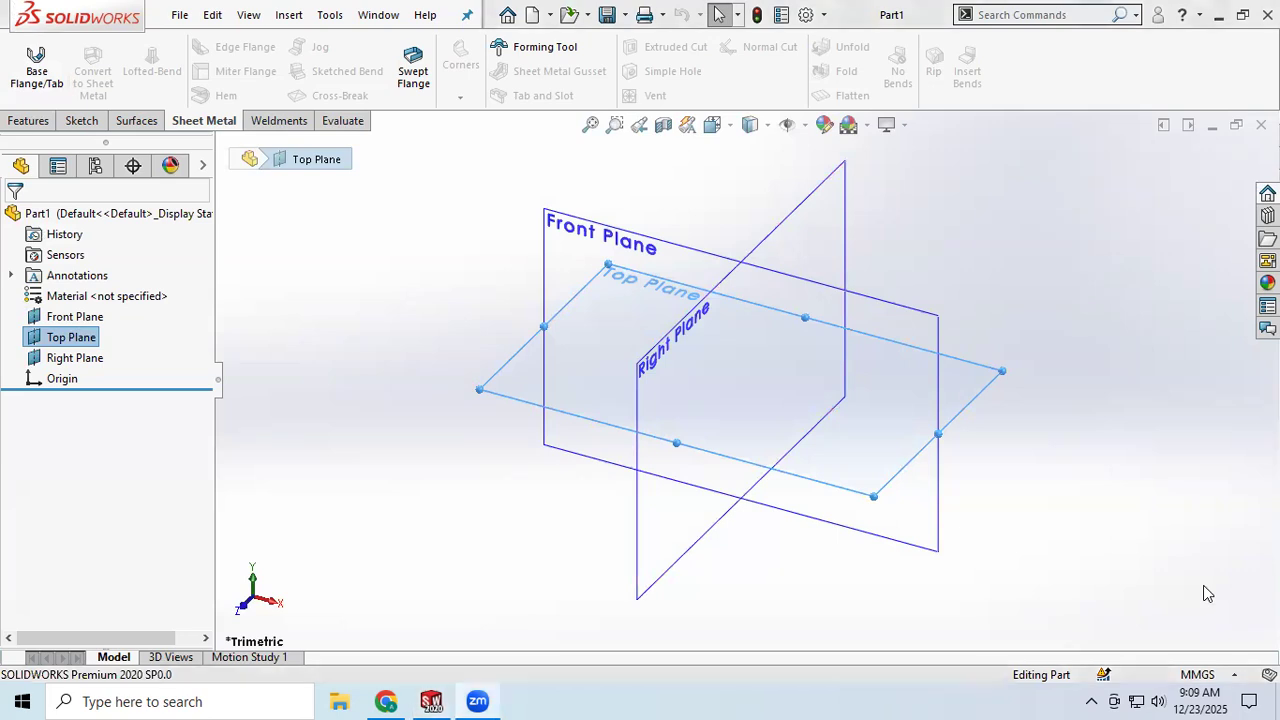
{"action": "left_click", "coordinate": [82, 121]}
{"action": "left_click", "coordinate": [27, 54]}
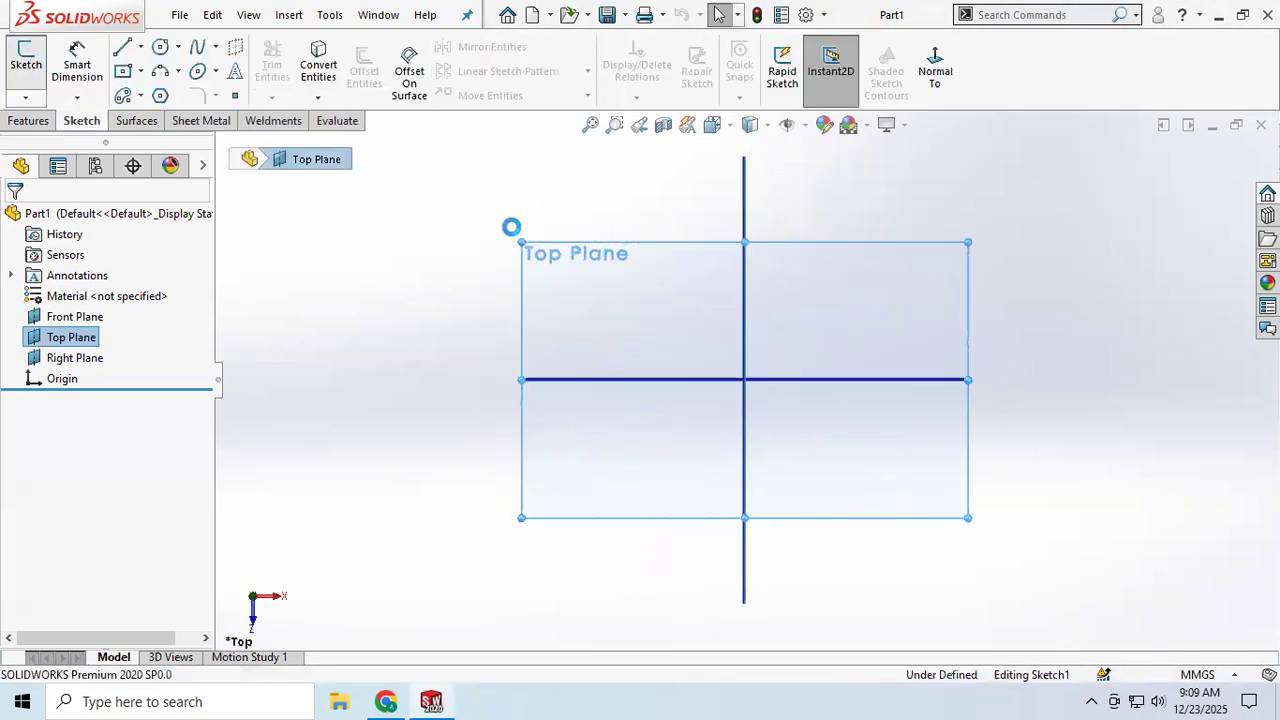
Step: Draw a center rectangle on the origin about 163 mm wide and 106 mm high
{"action": "left_click", "coordinate": [121, 72]}
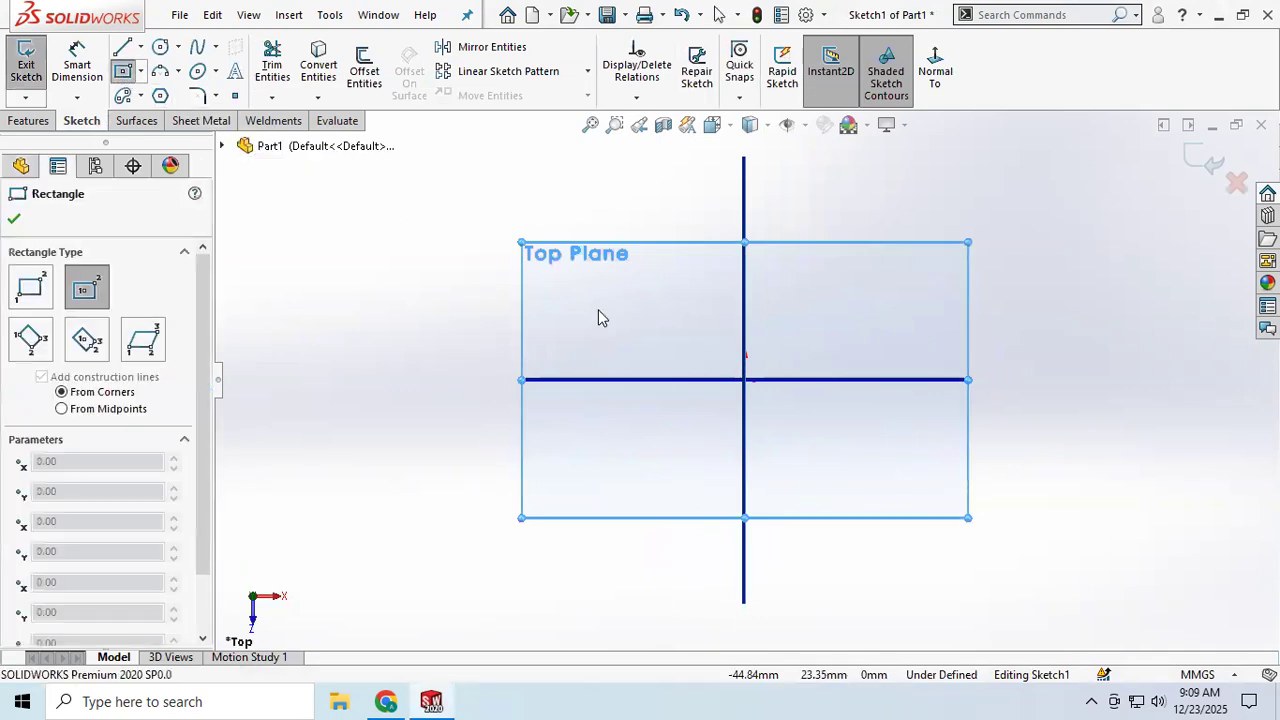
{"action": "left_click", "coordinate": [744, 381]}
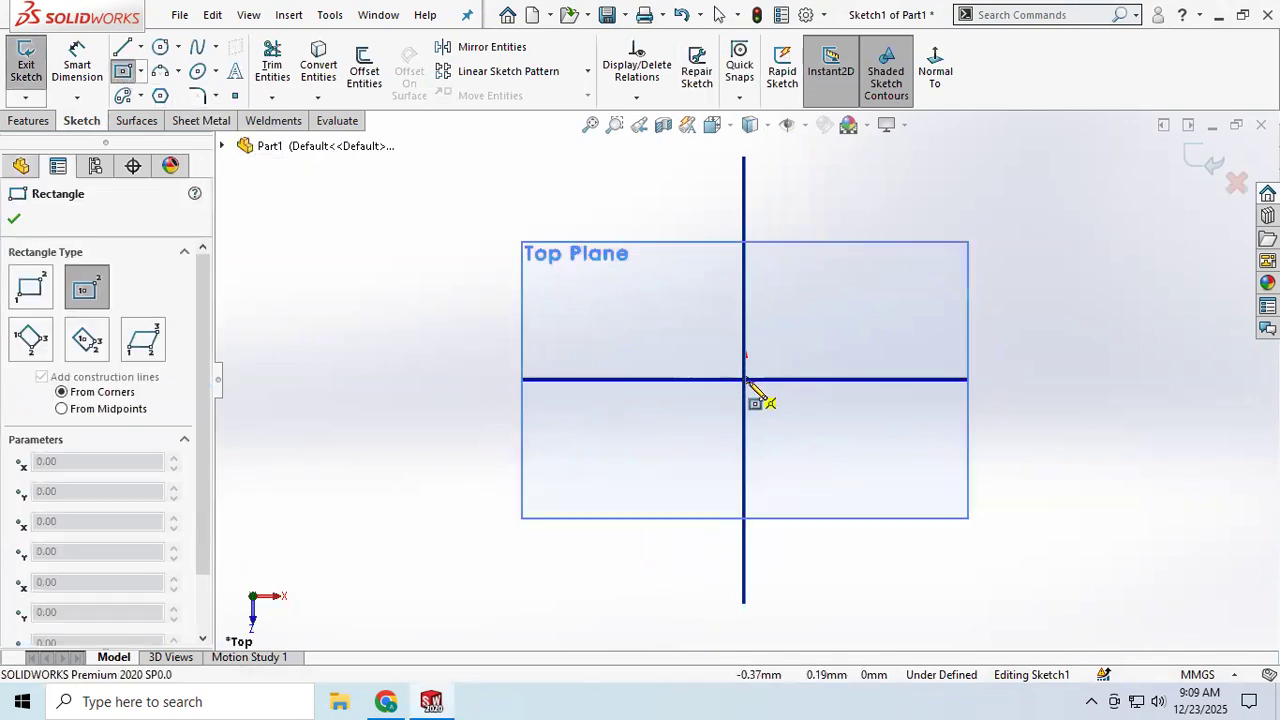
{"action": "left_click", "coordinate": [953, 492]}
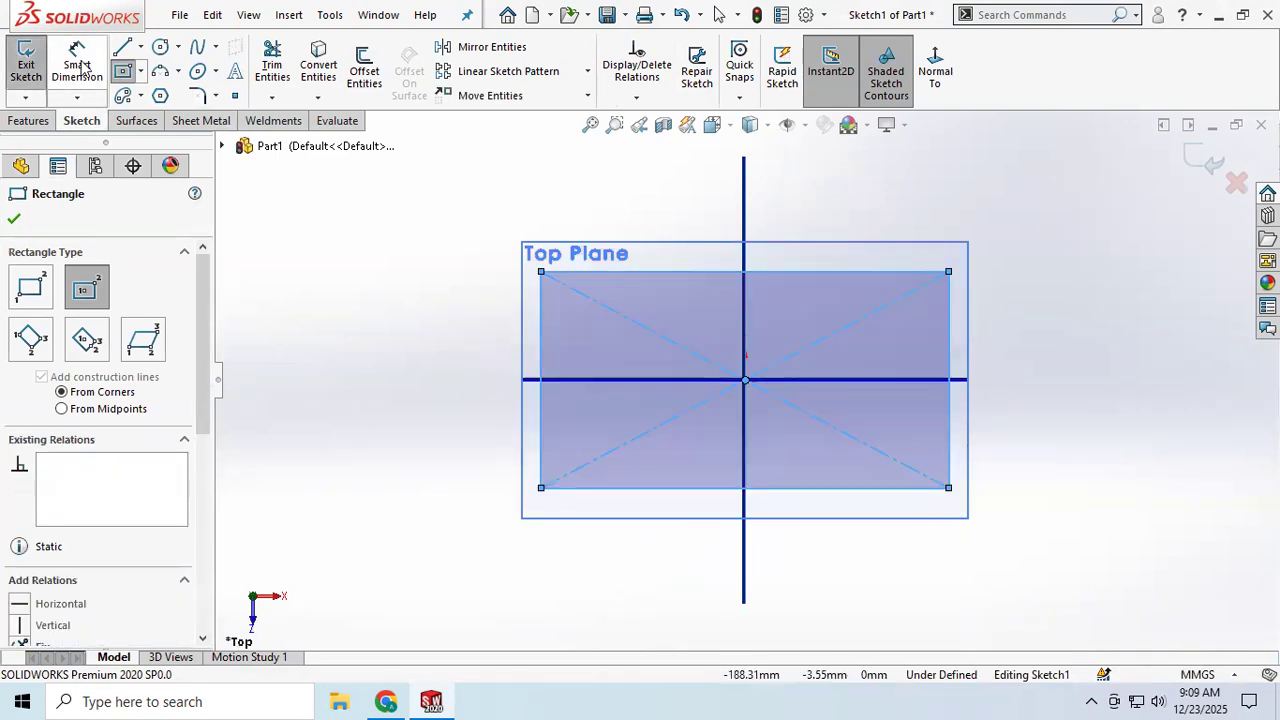
{"action": "key", "text": "Escape"}
Step: Dimension the rectangle's top edge to 200 mm
{"action": "left_click", "coordinate": [820, 274]}
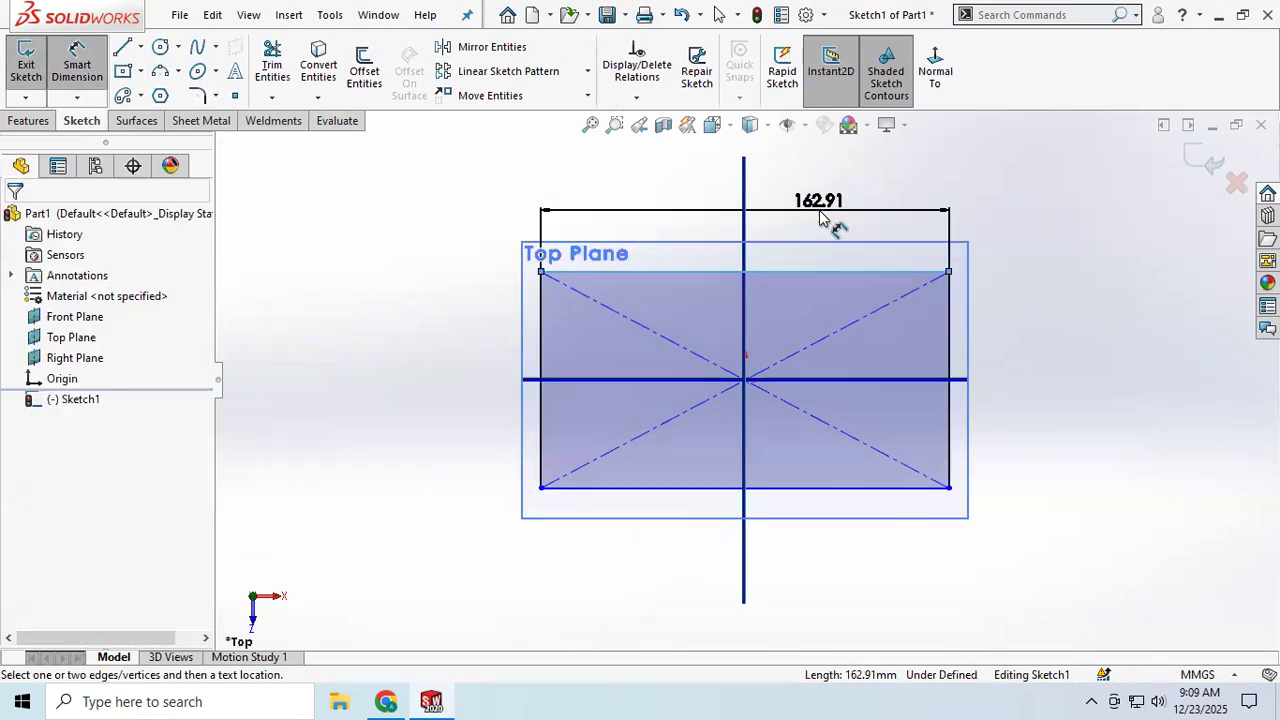
{"action": "left_click", "coordinate": [821, 210]}
{"action": "type", "text": "200"}
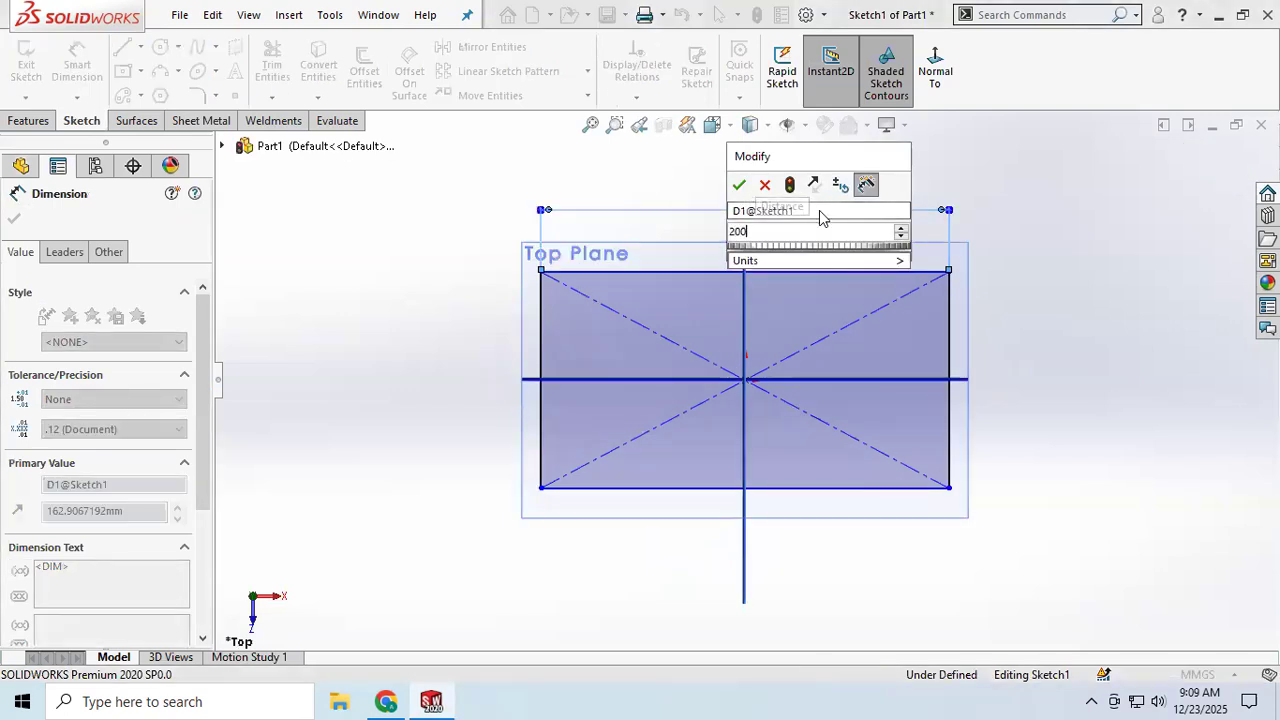
{"action": "key", "text": "Return"}
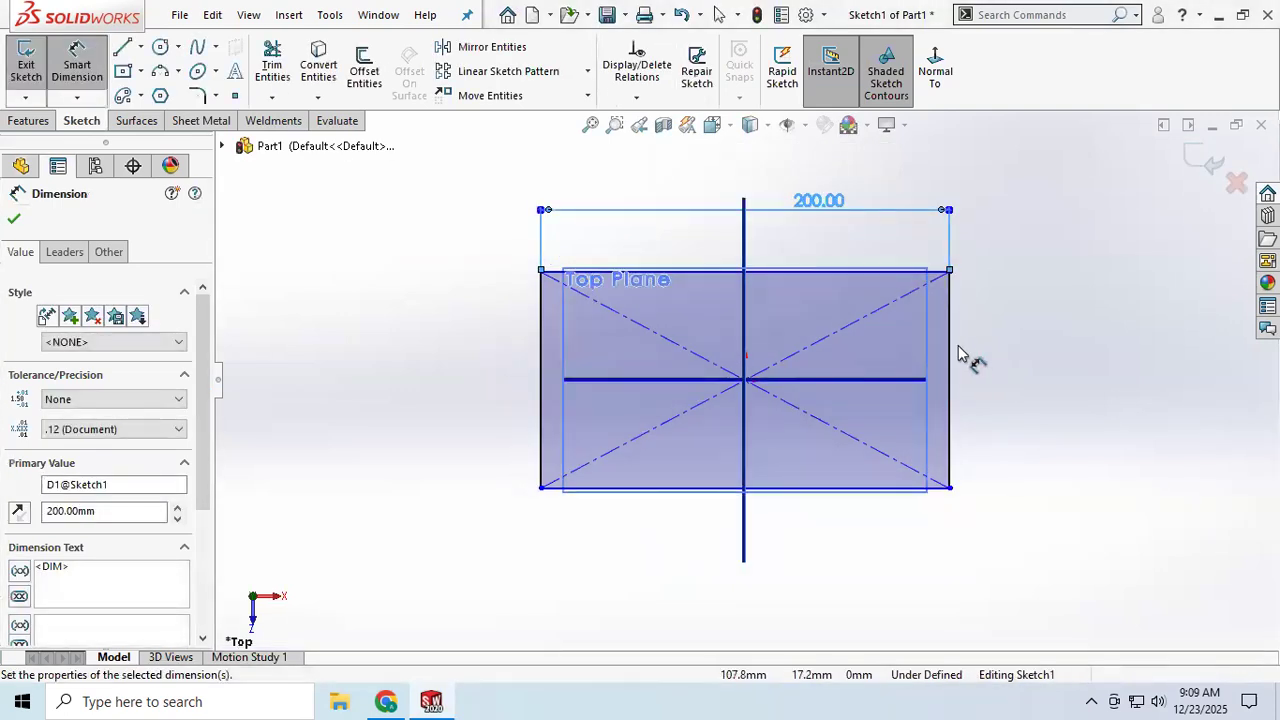
Step: Dimension the rectangle's right edge to 120 mm and close the dimension tool
{"action": "left_click", "coordinate": [951, 356]}
{"action": "left_click", "coordinate": [1045, 350]}
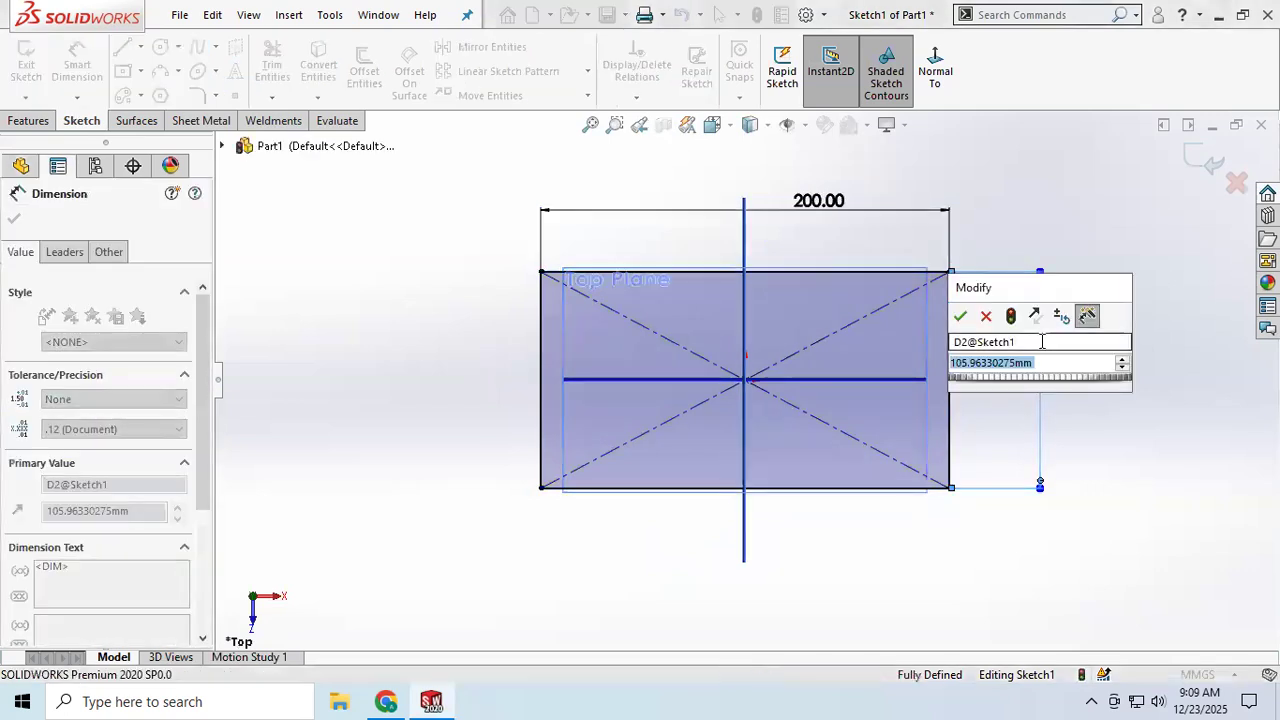
{"action": "type", "text": "120"}
{"action": "key", "text": "Return"}
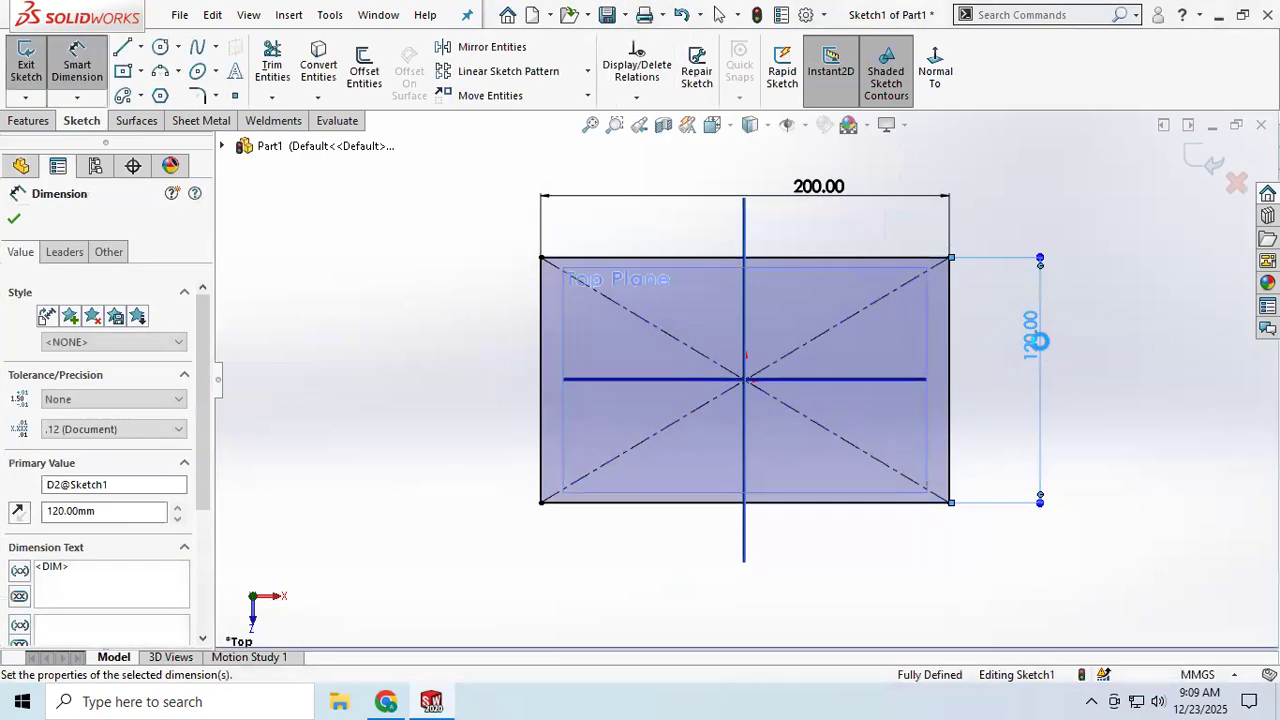
{"action": "left_click", "coordinate": [13, 222]}
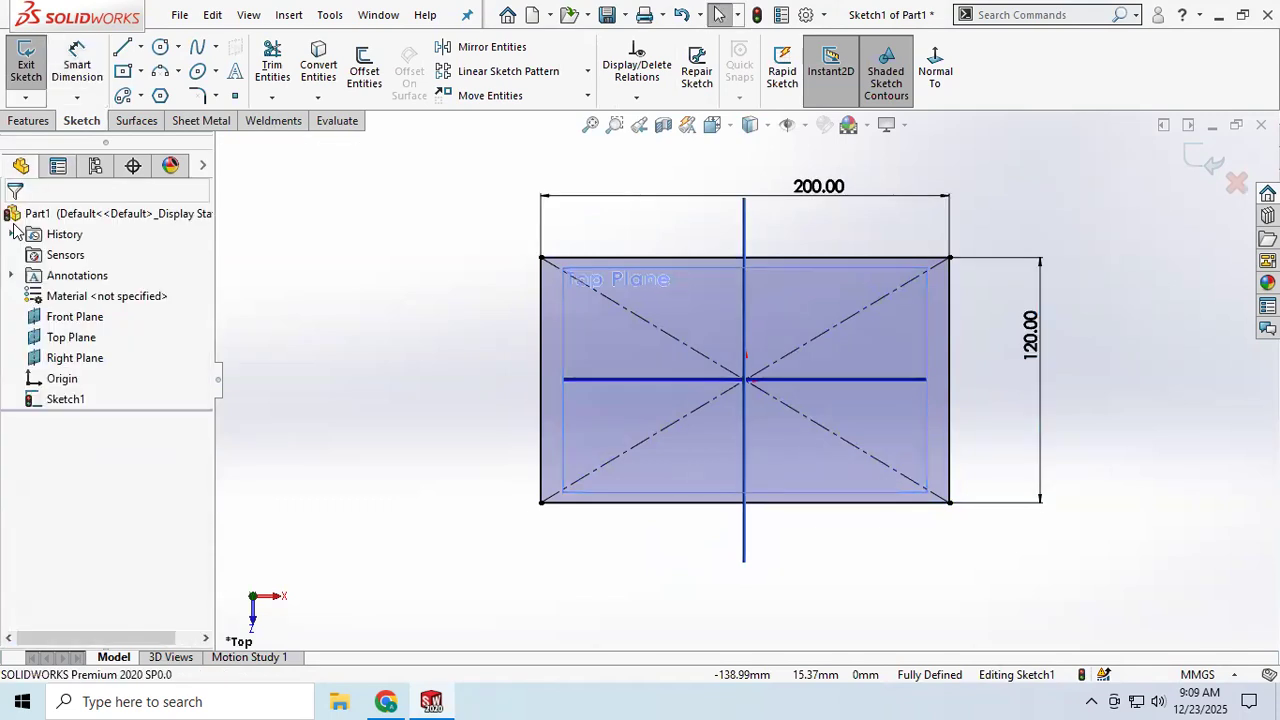
Step: Exit the sketch and start a Base Flange/Tab feature from it
{"action": "left_click", "coordinate": [27, 55]}
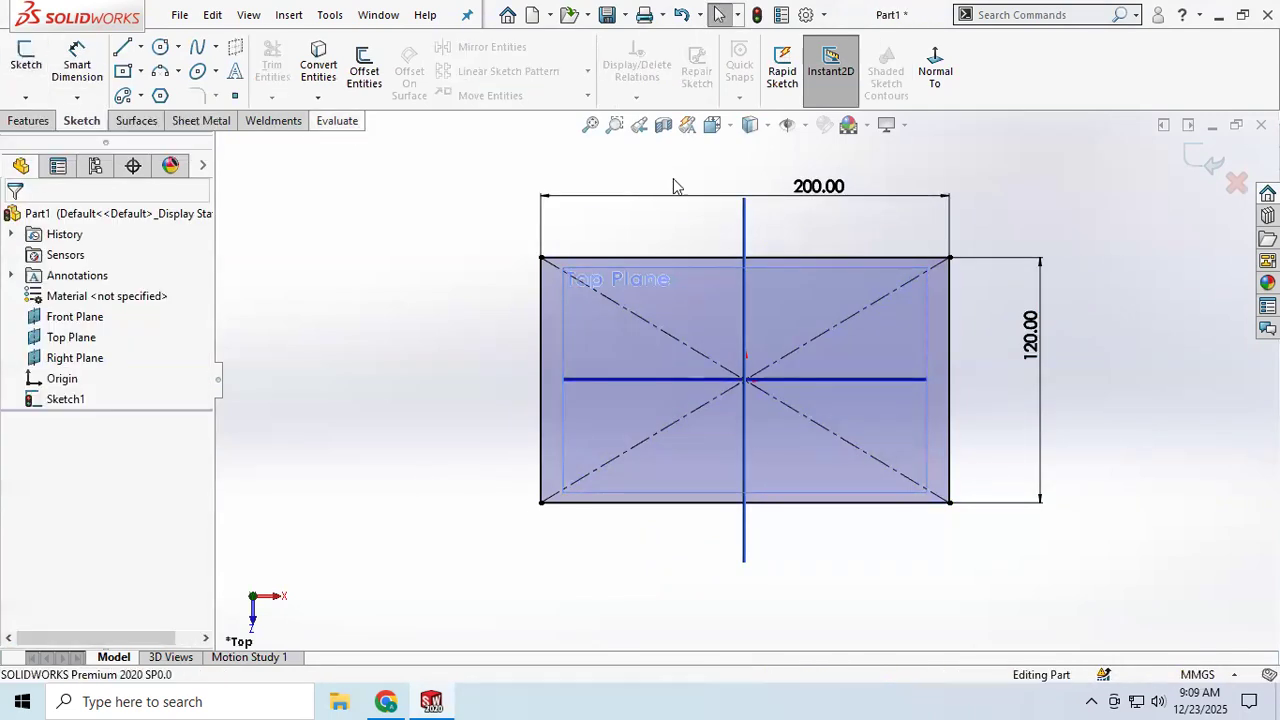
{"action": "left_click", "coordinate": [200, 121]}
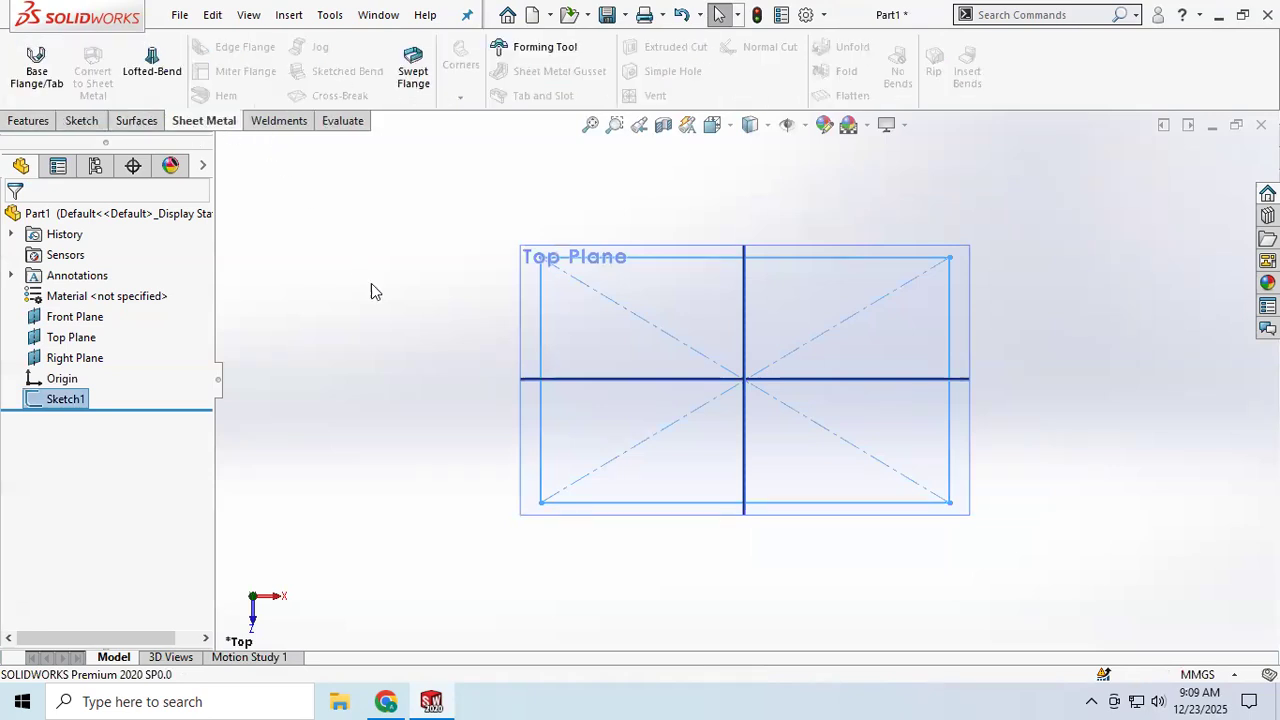
{"action": "middle_click_drag", "start_coordinate": [607, 350], "coordinate": [326, 343]}
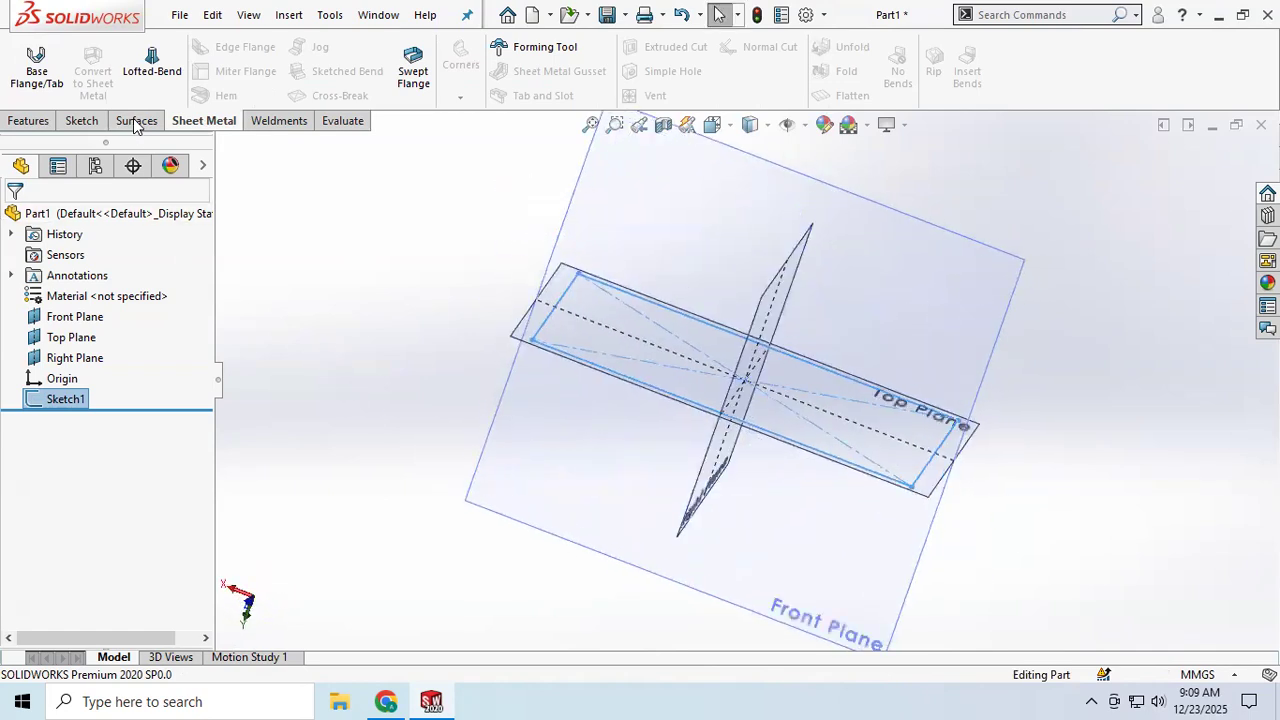
{"action": "left_click", "coordinate": [30, 78]}
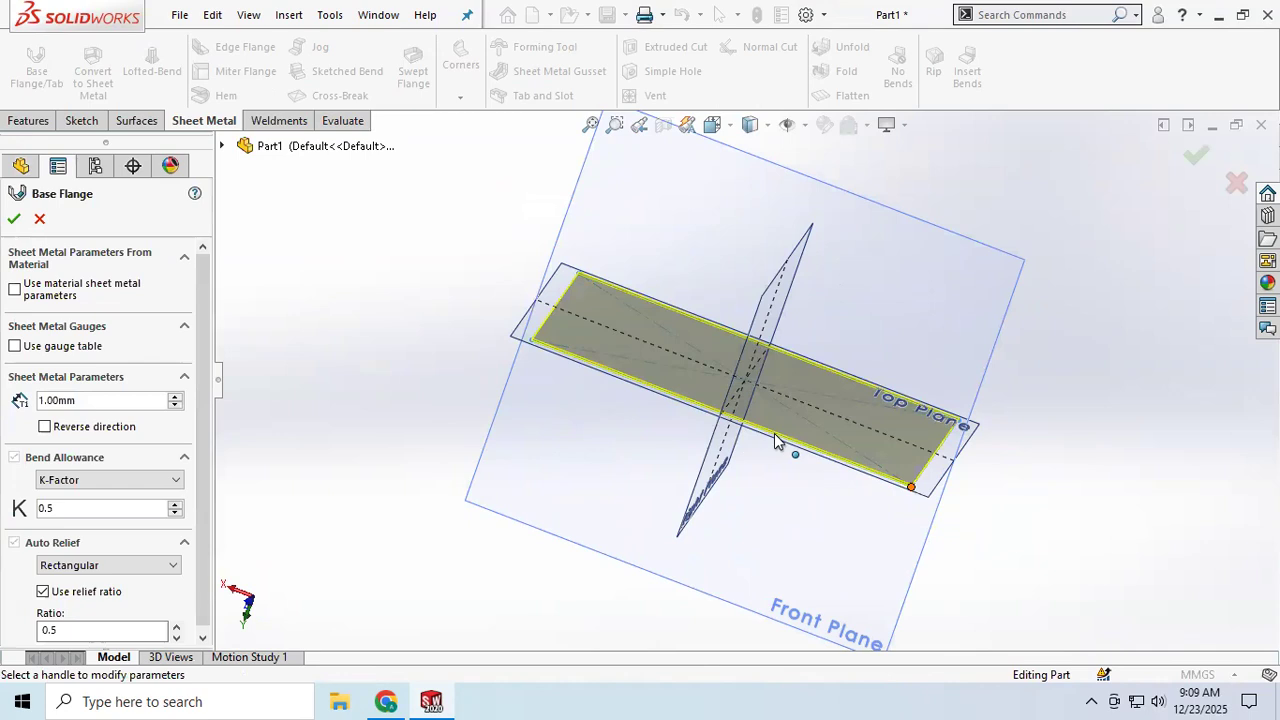
Step: Set the sheet metal thickness to 2.00 mm
{"action": "scroll", "coordinate": [775, 440], "scroll_direction": "down", "scroll_amount": 3}
{"action": "middle_click_drag", "start_coordinate": [787, 425], "coordinate": [780, 369]}
{"action": "scroll", "coordinate": [791, 394], "scroll_direction": "up", "scroll_amount": 3}
{"action": "scroll", "coordinate": [787, 380], "scroll_direction": "down", "scroll_amount": 3}
{"action": "scroll", "coordinate": [785, 371], "scroll_direction": "up", "scroll_amount": 3}
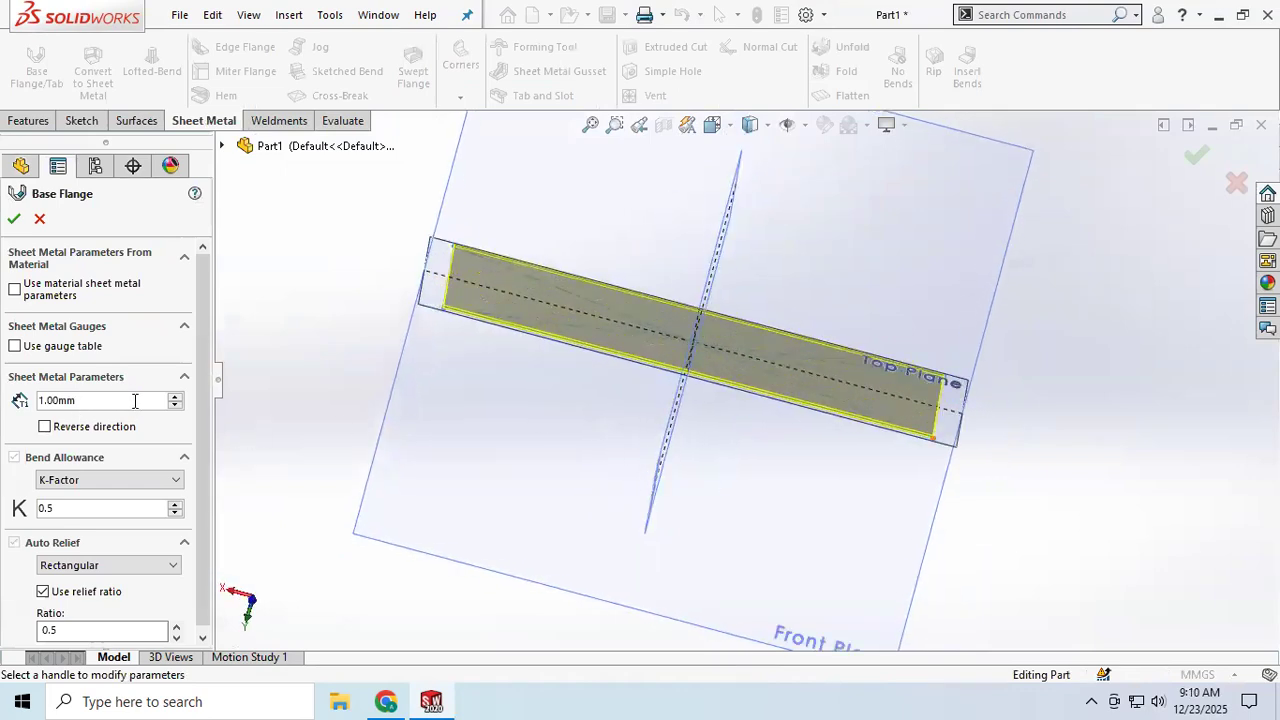
{"action": "left_click", "coordinate": [175, 397]}
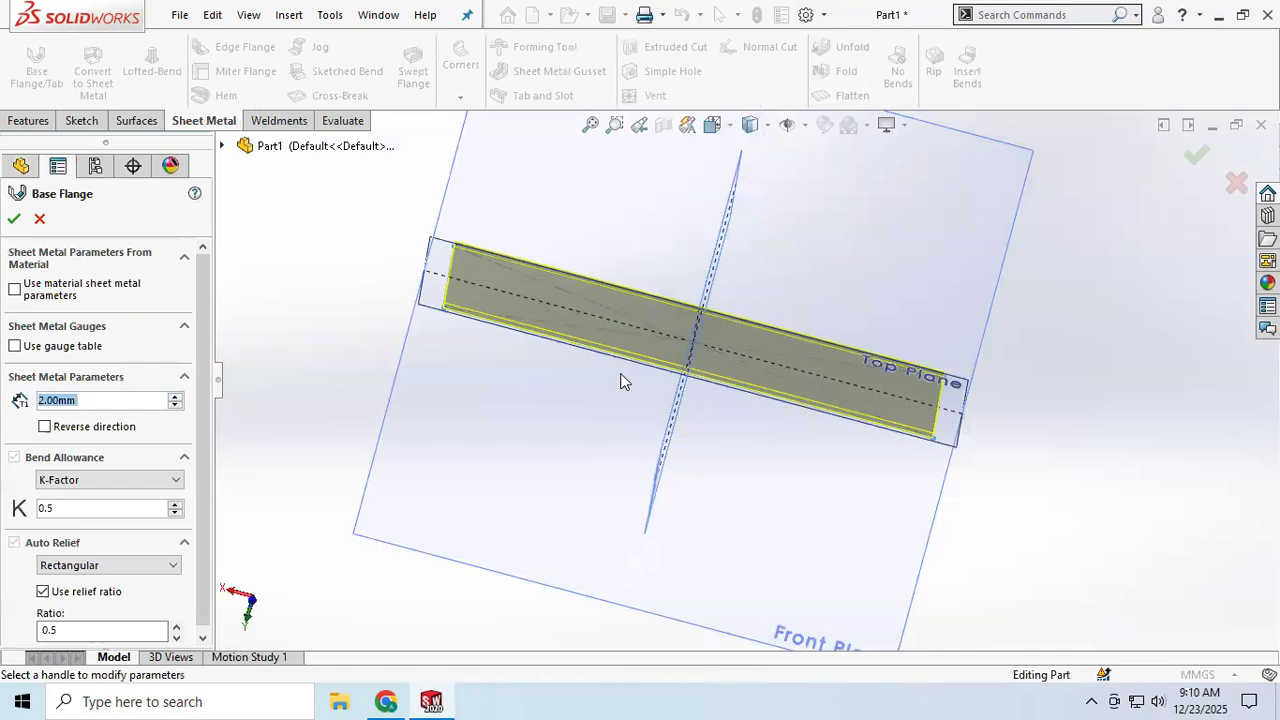
Step: Enable the gauge table and choose SAMPLE TABLE - STEEL - ENGLISH
{"action": "mouse_move", "coordinate": [626, 377]}
{"action": "middle_mouse_down"}
{"action": "mouse_move", "coordinate": [594, 337]}
{"action": "mouse_move", "coordinate": [620, 332]}
{"action": "mouse_move", "coordinate": [609, 363]}
{"action": "middle_mouse_up"}
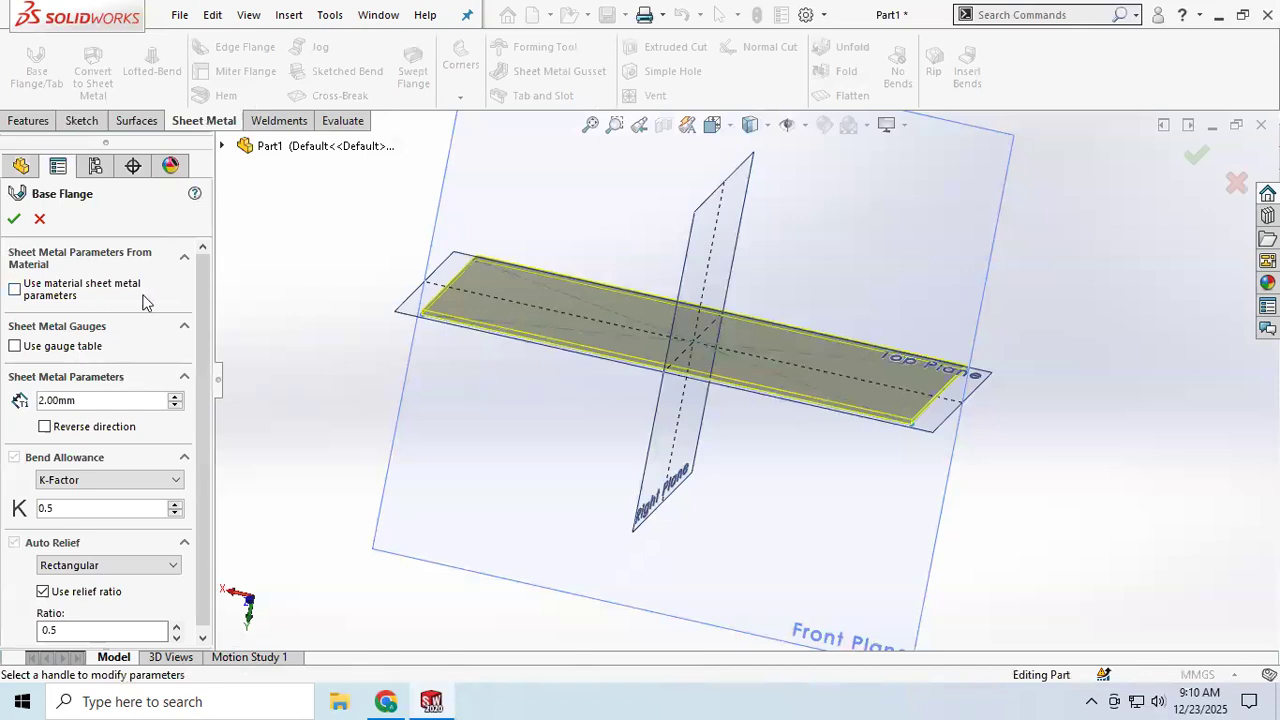
{"action": "left_click", "coordinate": [185, 262]}
{"action": "left_click", "coordinate": [201, 252]}
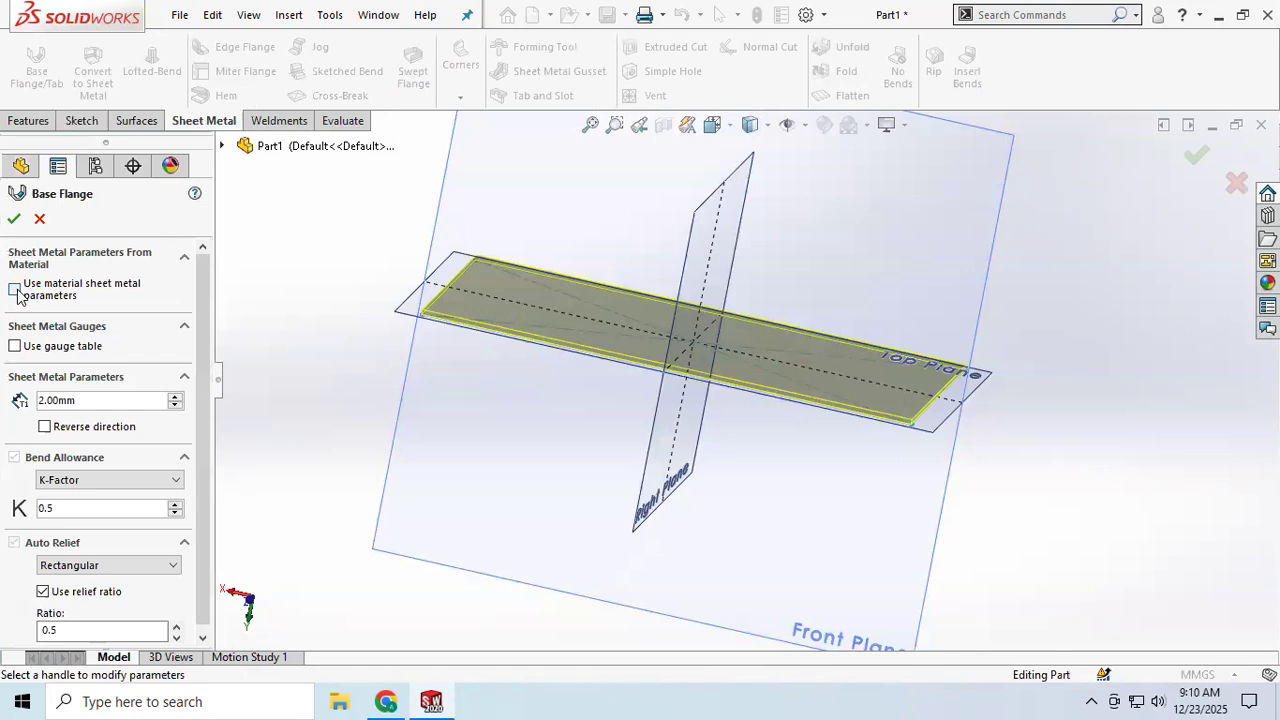
{"action": "left_click", "coordinate": [184, 327]}
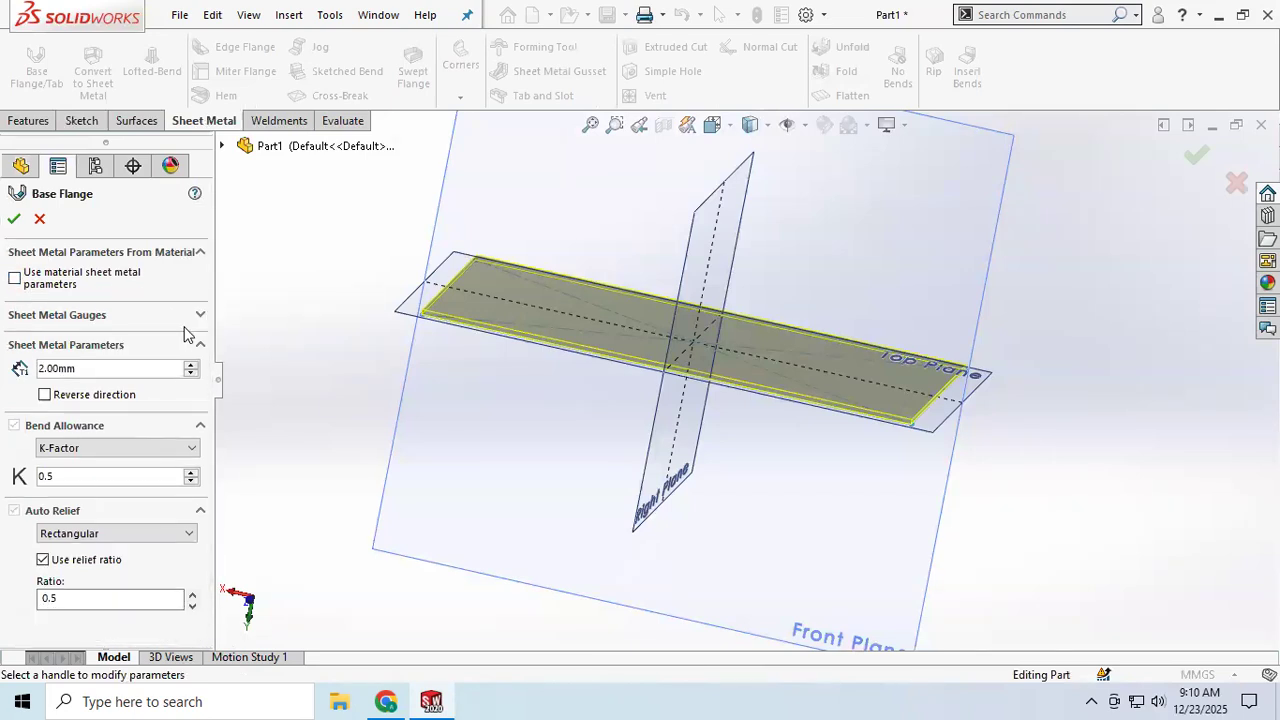
{"action": "left_click", "coordinate": [199, 316]}
{"action": "left_click", "coordinate": [15, 346]}
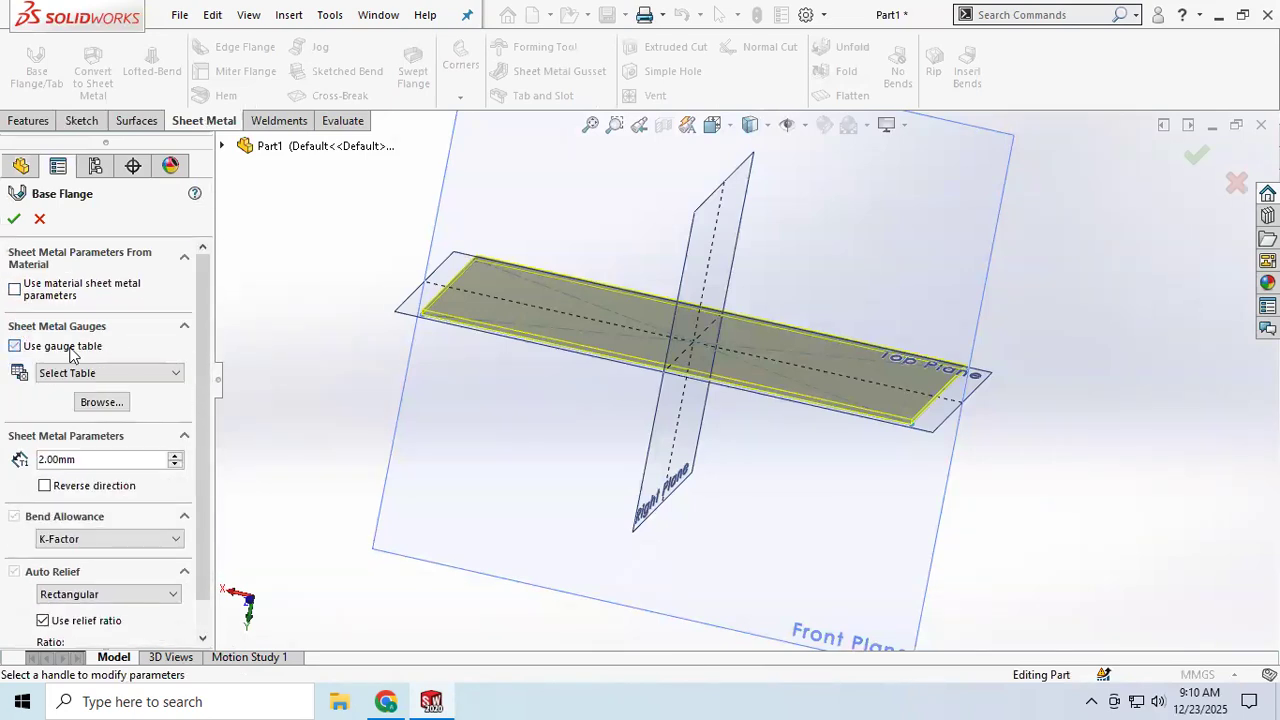
{"action": "left_click", "coordinate": [115, 373]}
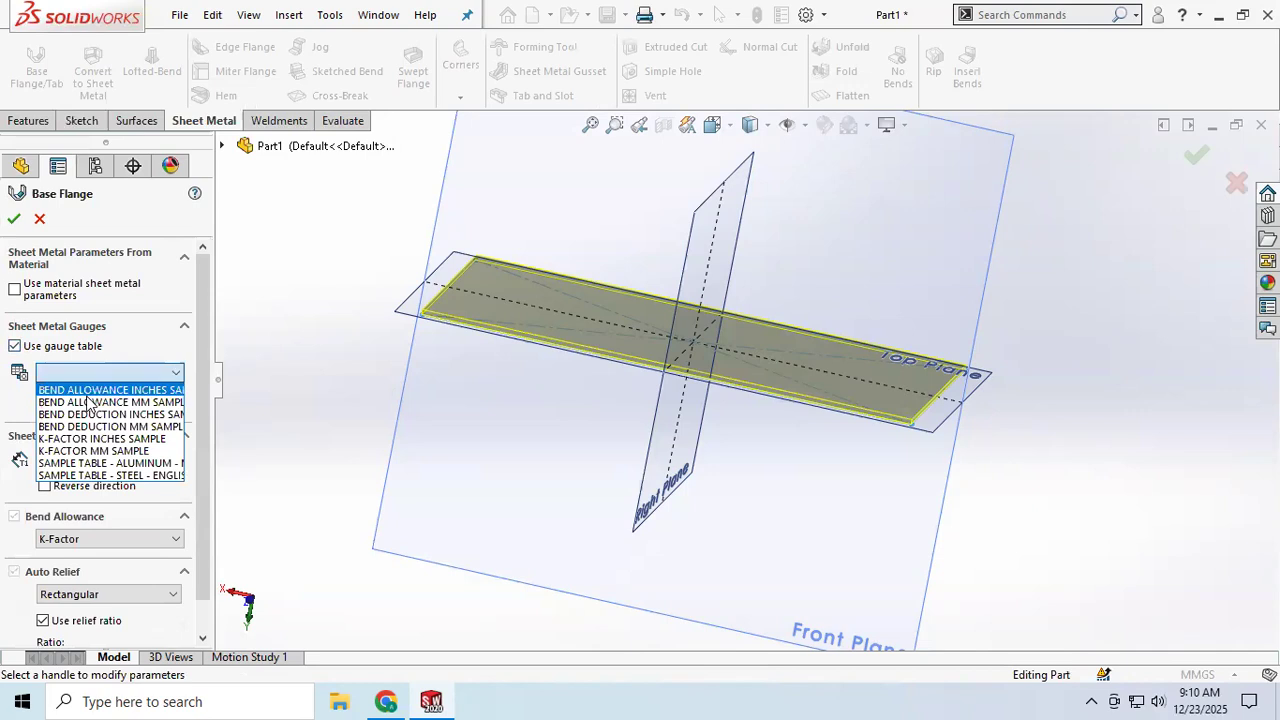
{"action": "left_click", "coordinate": [110, 476]}
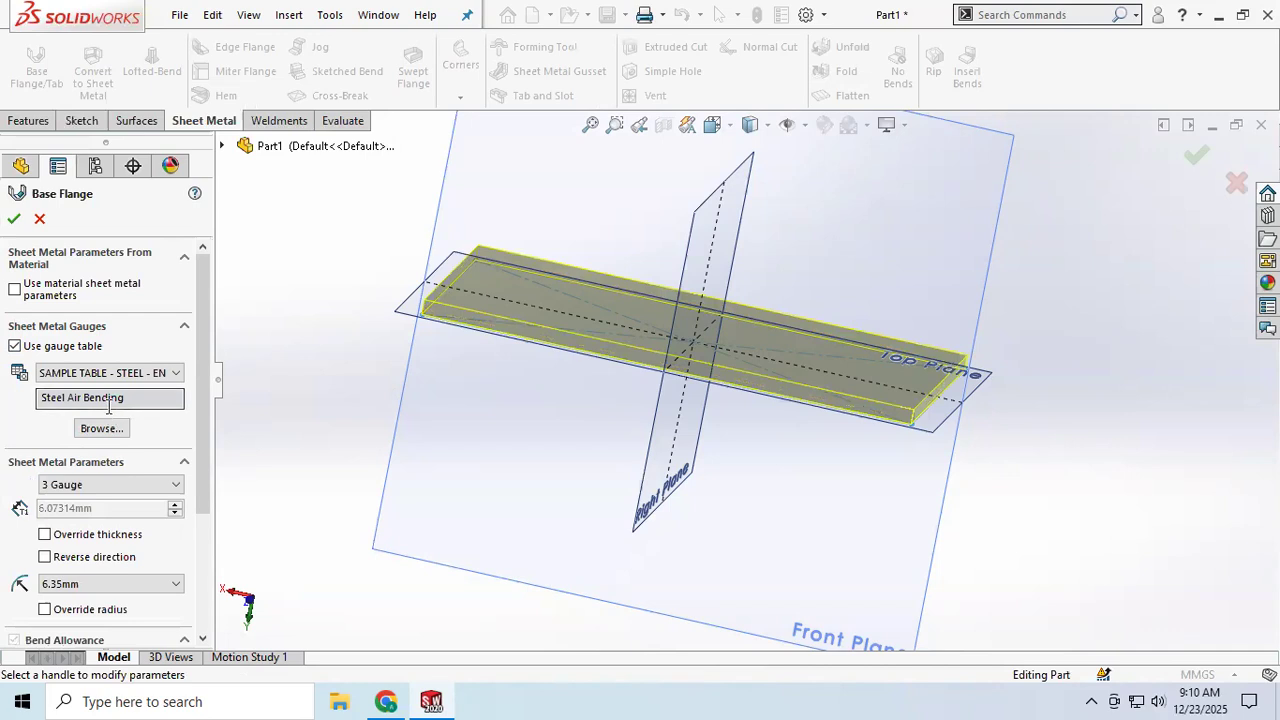
Step: Review the gauge table browse folder, the gauge size list and the available tables
{"action": "left_click", "coordinate": [100, 428]}
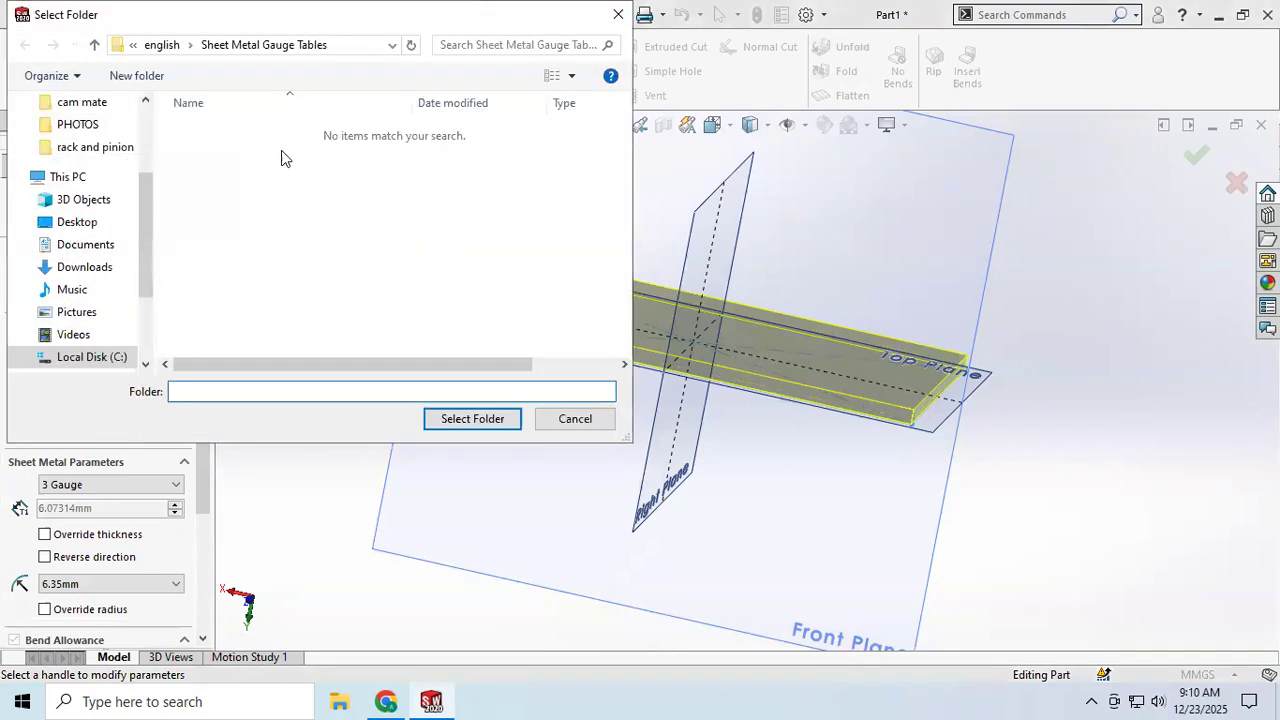
{"action": "left_click", "coordinate": [616, 18]}
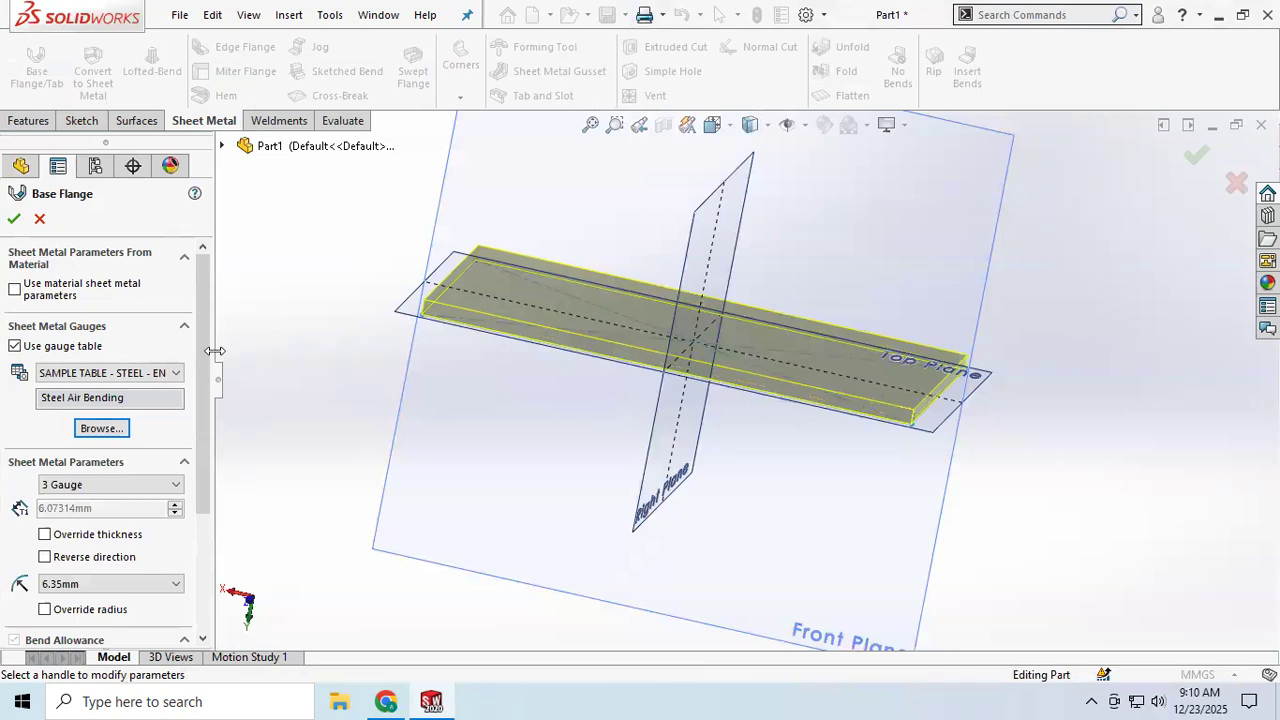
{"action": "left_click", "coordinate": [112, 485]}
{"action": "left_click", "coordinate": [113, 490]}
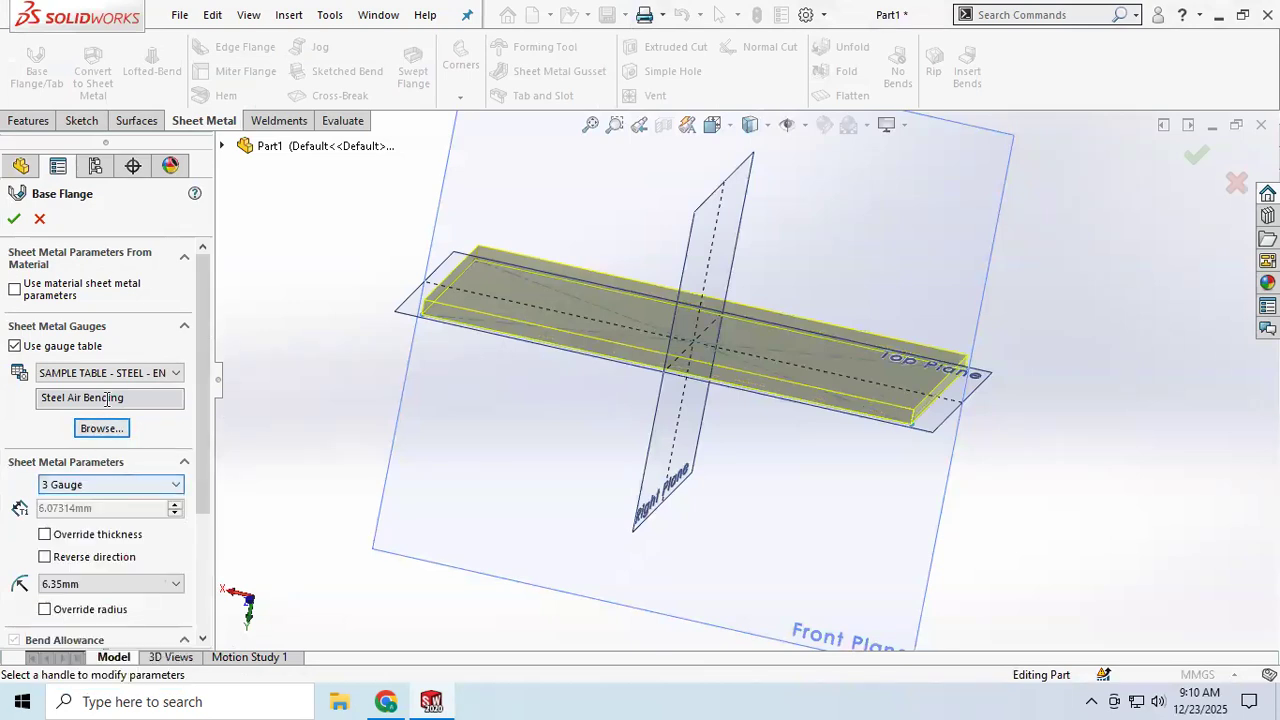
{"action": "left_click", "coordinate": [107, 373]}
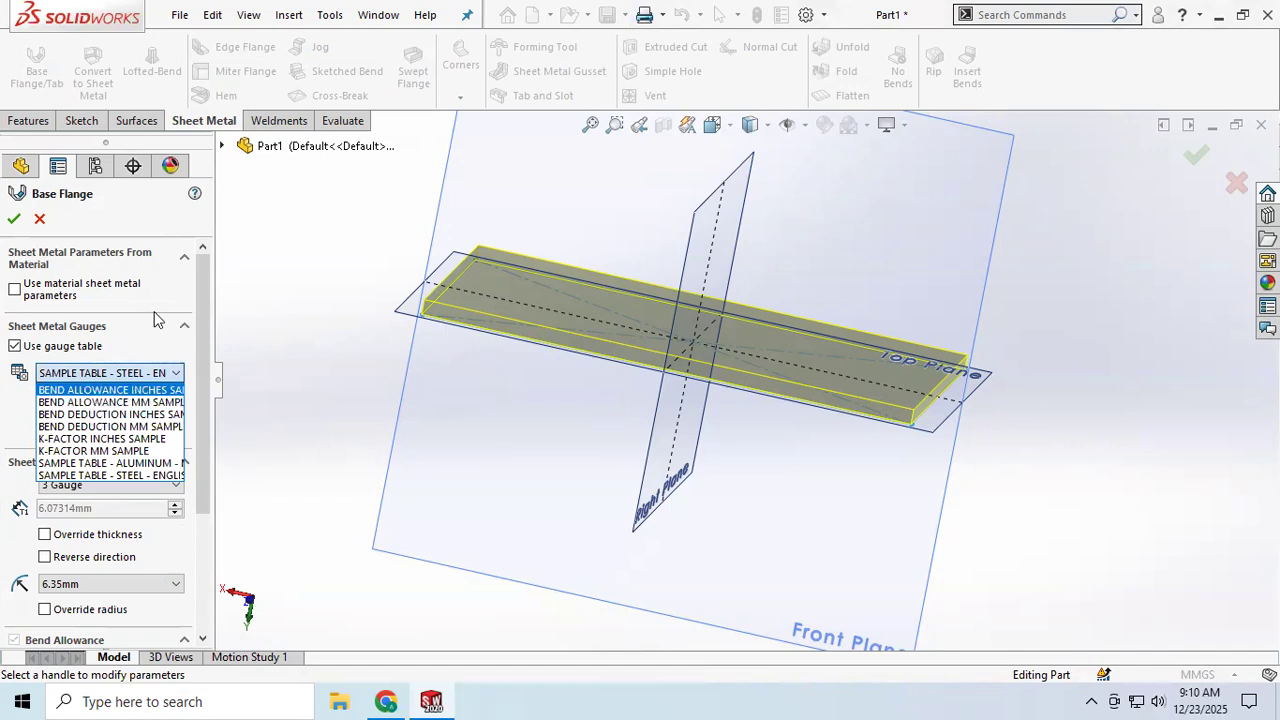
{"action": "left_click", "coordinate": [124, 343]}
Step: Accept the base flange feature
{"action": "scroll", "coordinate": [102, 460], "scroll_direction": "down", "scroll_amount": 3}
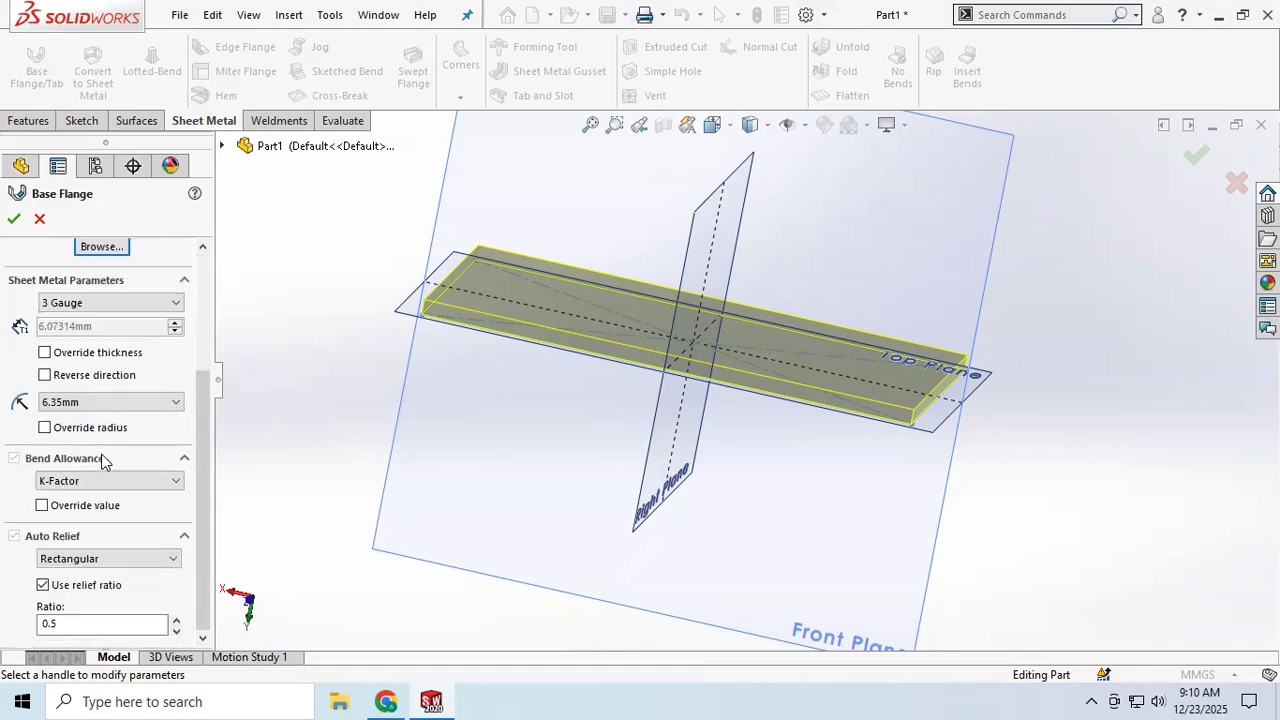
{"action": "left_click", "coordinate": [14, 218]}
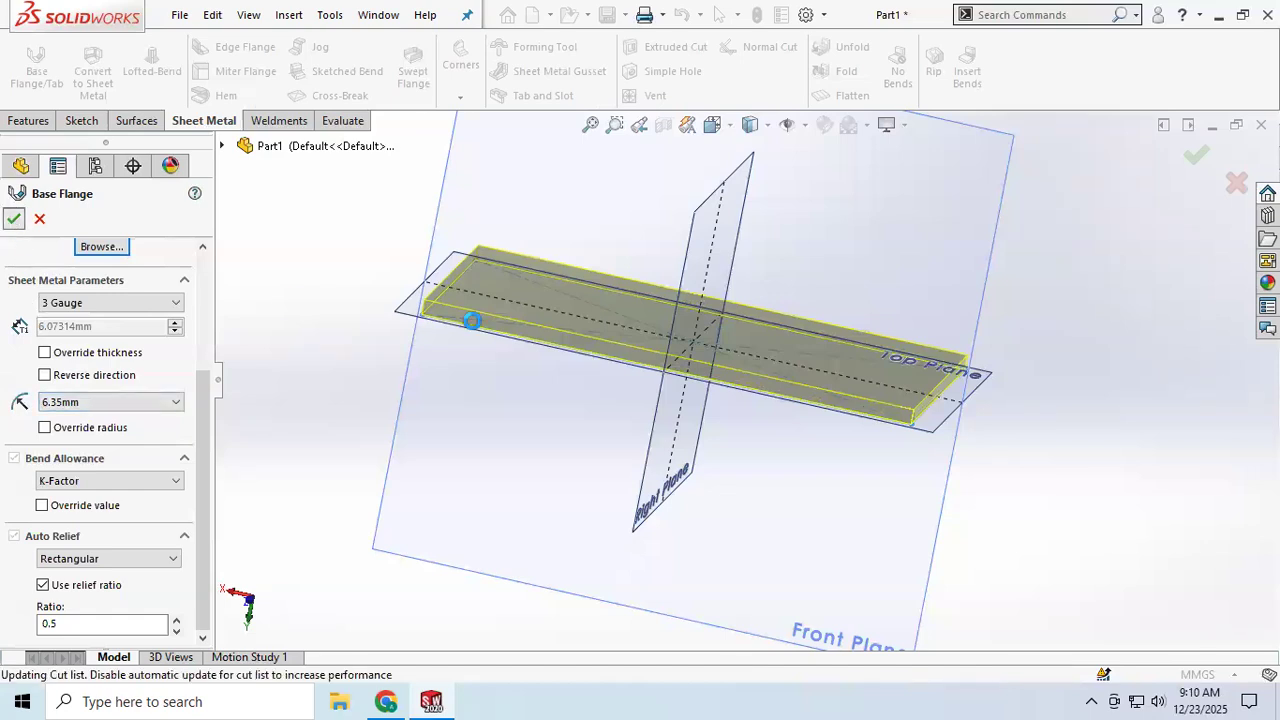
Step: Inspect the finished base flange plate from different angles and zoom levels
{"action": "scroll", "coordinate": [740, 385], "scroll_direction": "down", "scroll_amount": 1}
{"action": "scroll", "coordinate": [749, 389], "scroll_direction": "up", "scroll_amount": 2}
{"action": "scroll", "coordinate": [740, 385], "scroll_direction": "down", "scroll_amount": 5}
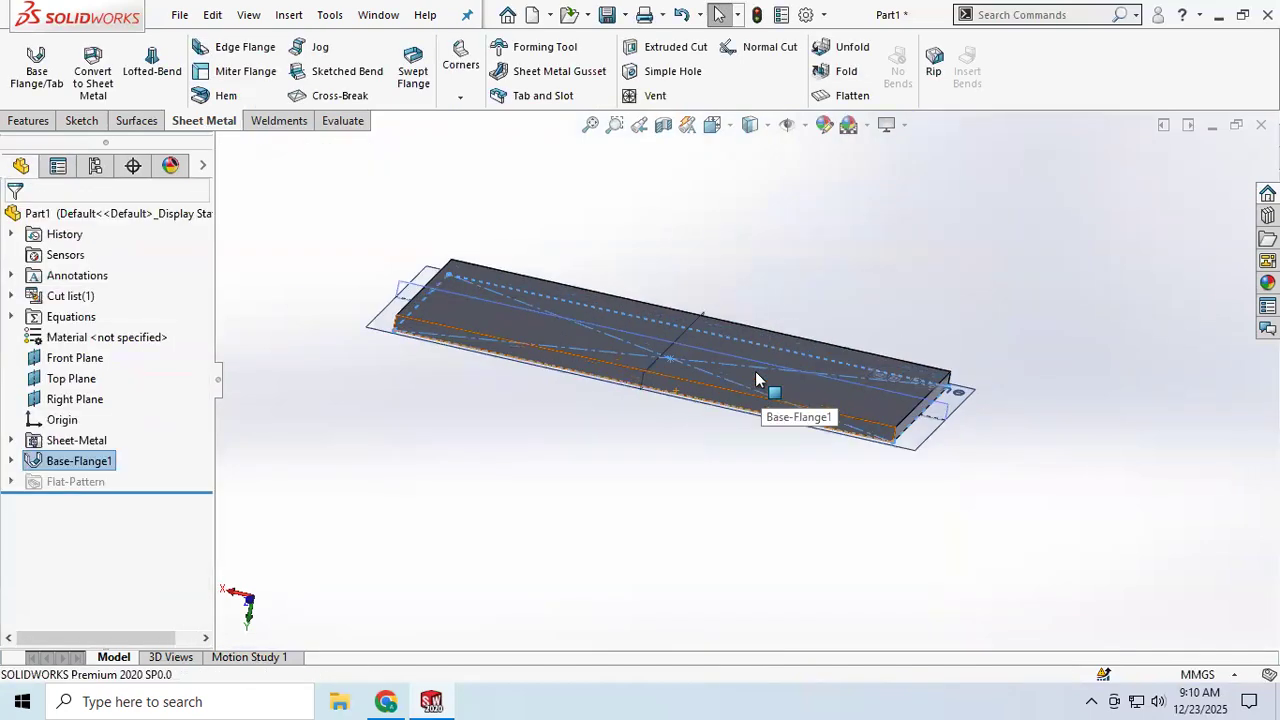
{"action": "middle_click_drag", "start_coordinate": [735, 375], "coordinate": [771, 371]}
{"action": "middle_click_drag", "start_coordinate": [643, 363], "coordinate": [620, 407]}
{"action": "scroll", "coordinate": [472, 372], "scroll_direction": "up", "scroll_amount": 2}
{"action": "scroll", "coordinate": [472, 372], "scroll_direction": "down", "scroll_amount": 4}
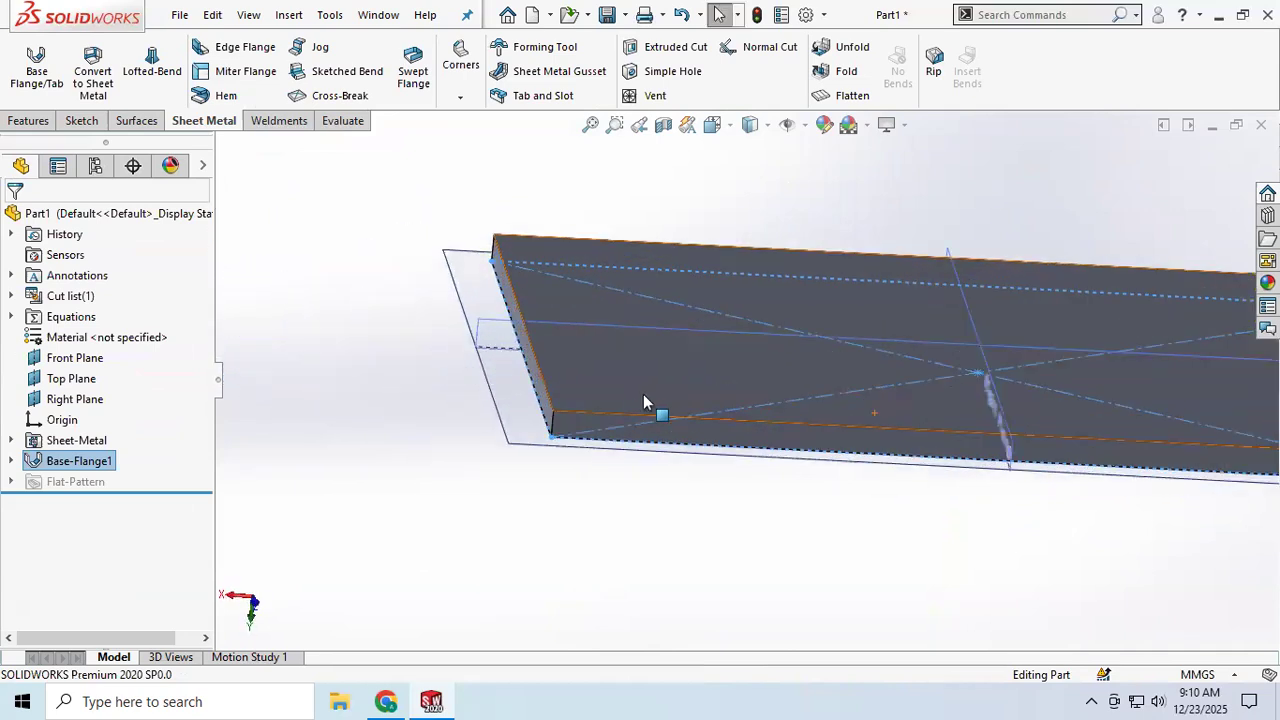
{"action": "scroll", "coordinate": [669, 381], "scroll_direction": "up", "scroll_amount": 3}
{"action": "scroll", "coordinate": [669, 379], "scroll_direction": "up", "scroll_amount": 1}
{"action": "scroll", "coordinate": [1097, 377], "scroll_direction": "down", "scroll_amount": 4}
{"action": "scroll", "coordinate": [783, 378], "scroll_direction": "up", "scroll_amount": 3}
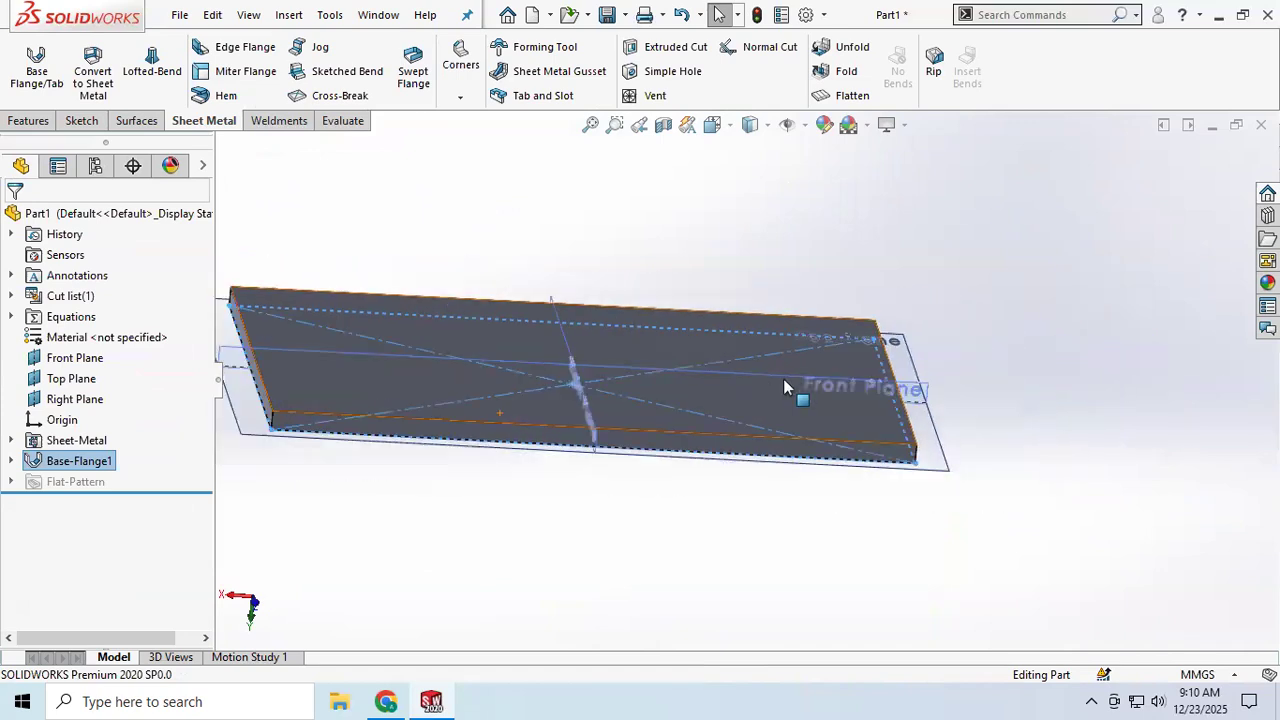
{"action": "middle_click_drag", "start_coordinate": [611, 351], "coordinate": [643, 360]}
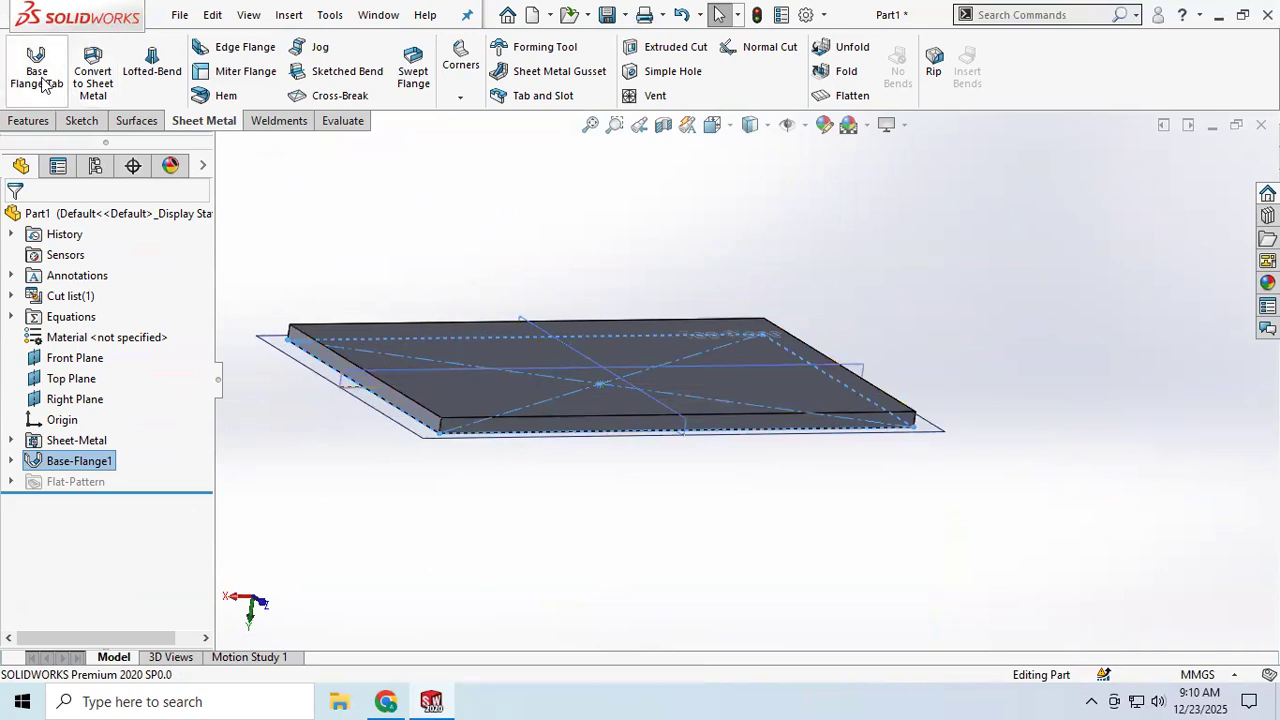
{"action": "scroll", "coordinate": [483, 384], "scroll_direction": "down", "scroll_amount": 2}
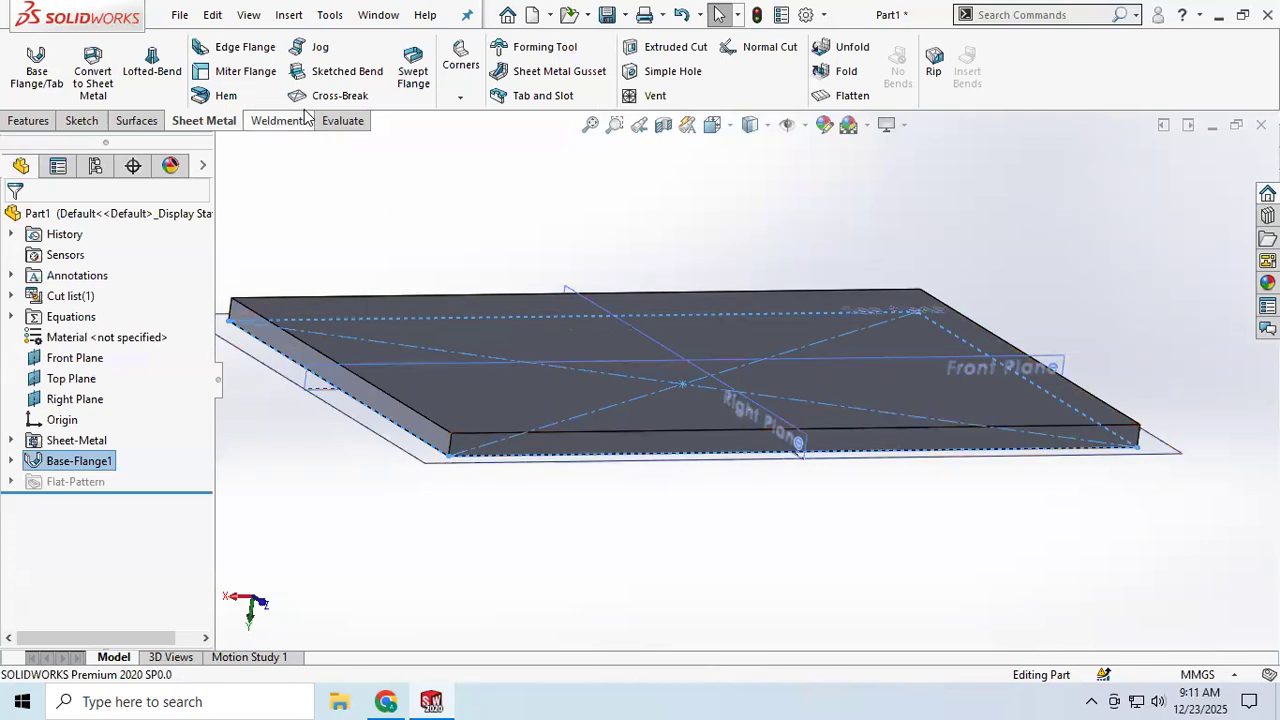
Step: Start an Edge Flange and select the short edge at the right end of the plate's top face
{"action": "left_click", "coordinate": [245, 47]}
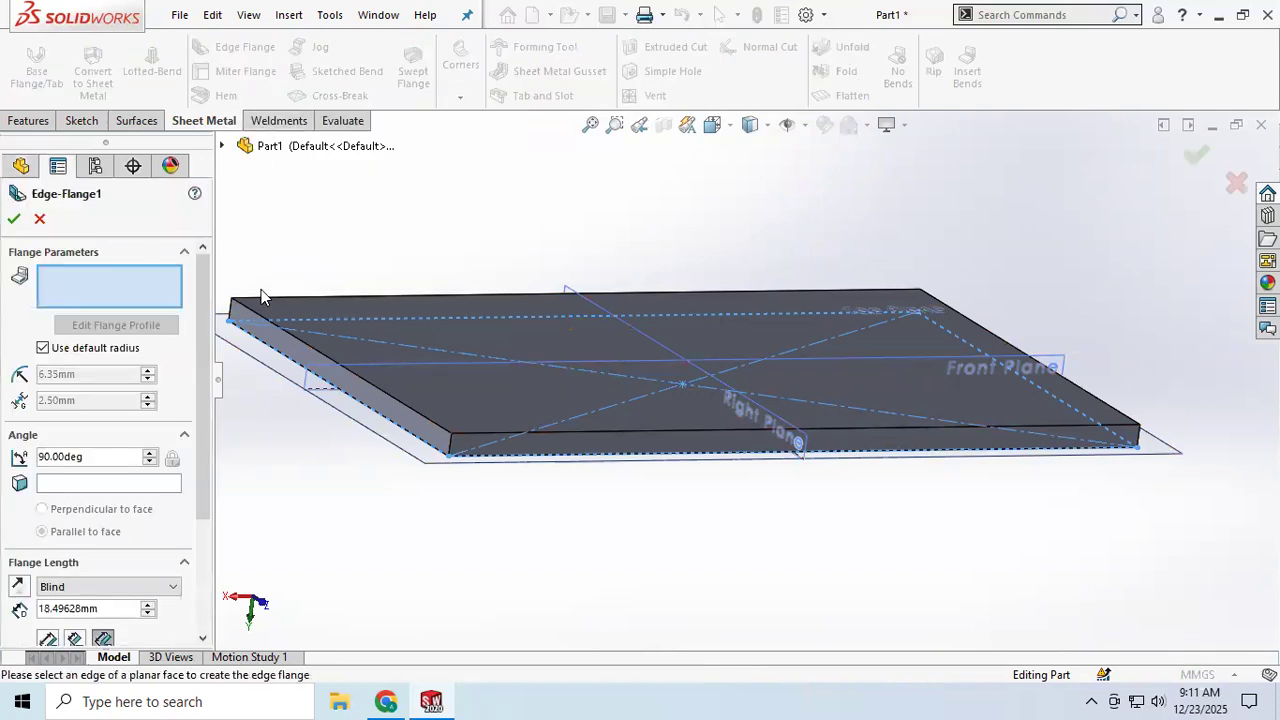
{"action": "scroll", "coordinate": [934, 438], "scroll_direction": "down", "scroll_amount": 3}
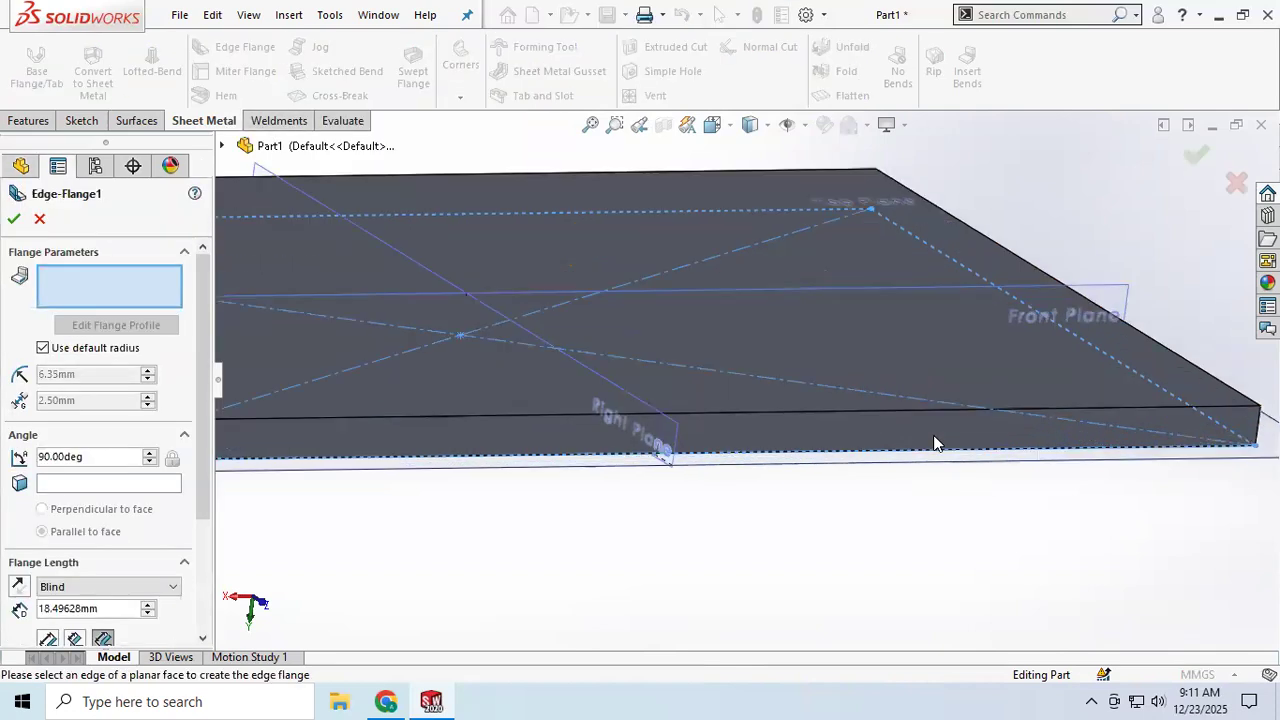
{"action": "scroll", "coordinate": [1033, 392], "scroll_direction": "up", "scroll_amount": 4}
{"action": "middle_click_drag", "start_coordinate": [1033, 392], "coordinate": [932, 418]}
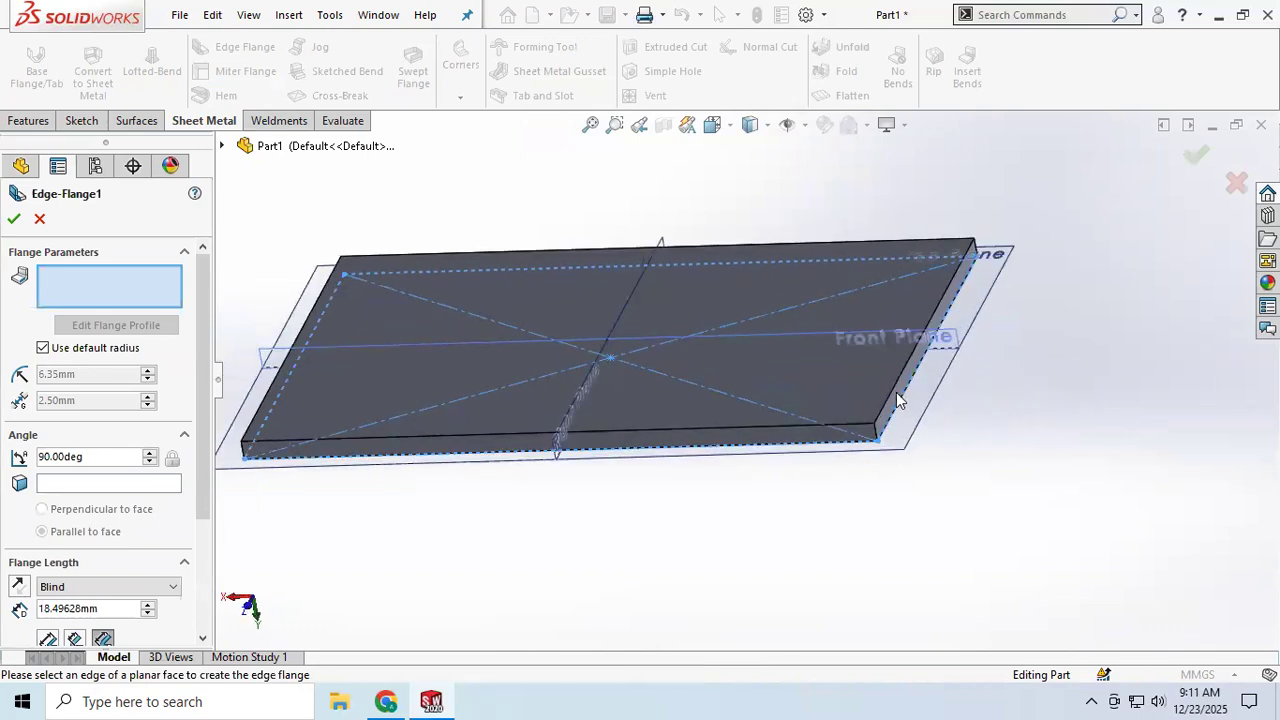
{"action": "left_click", "coordinate": [906, 362]}
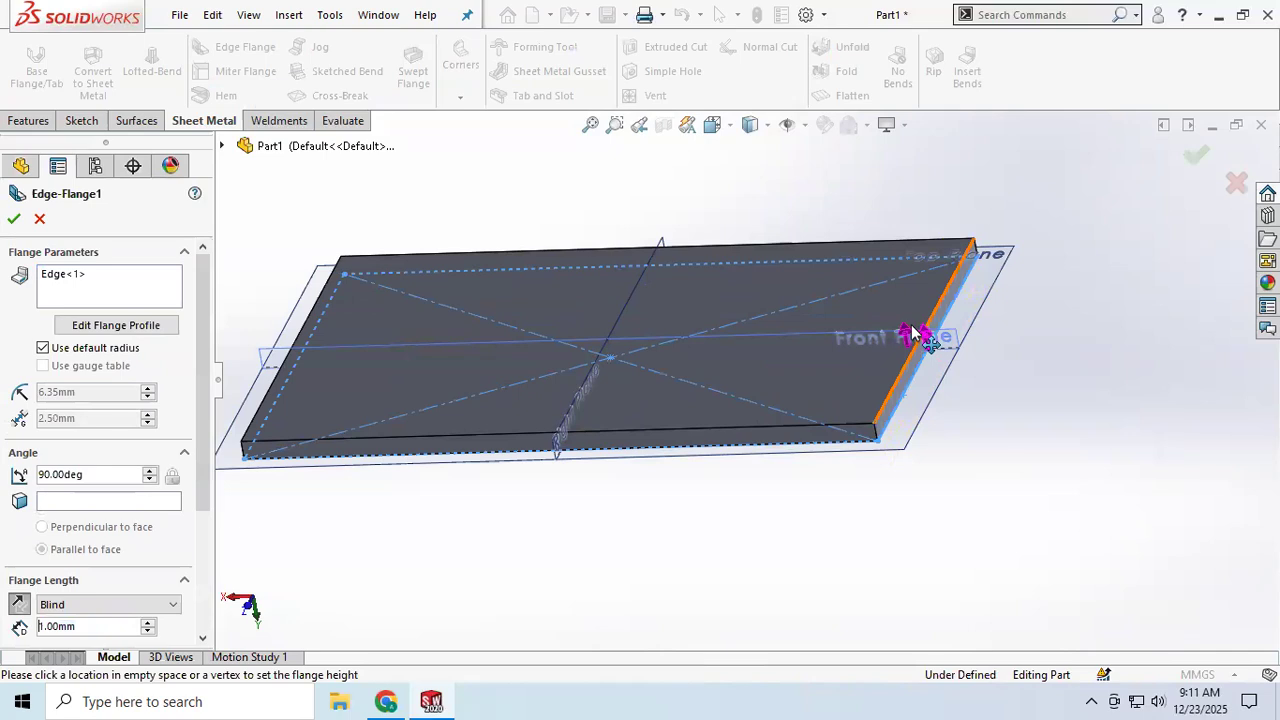
{"action": "left_click", "coordinate": [913, 333]}
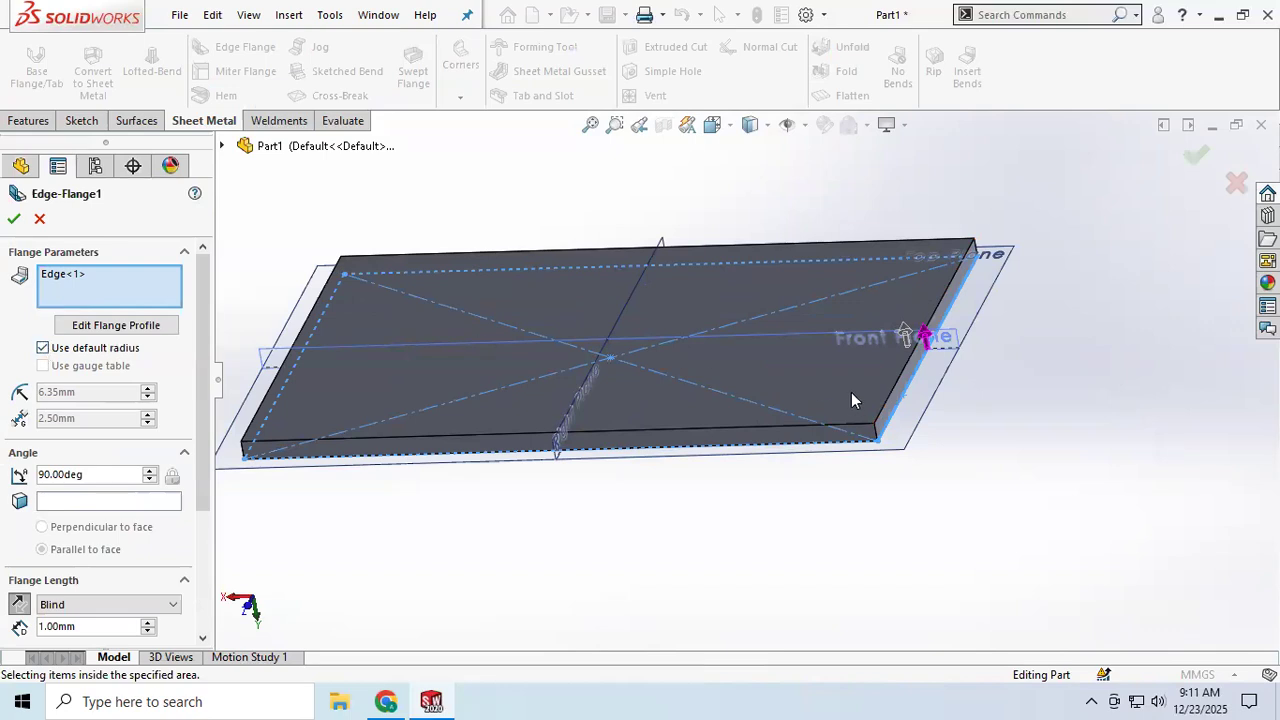
Step: Set the edge flange length to 40 mm
{"action": "scroll", "coordinate": [757, 390], "scroll_direction": "up", "scroll_amount": 2}
{"action": "middle_click_drag", "start_coordinate": [757, 390], "coordinate": [790, 394]}
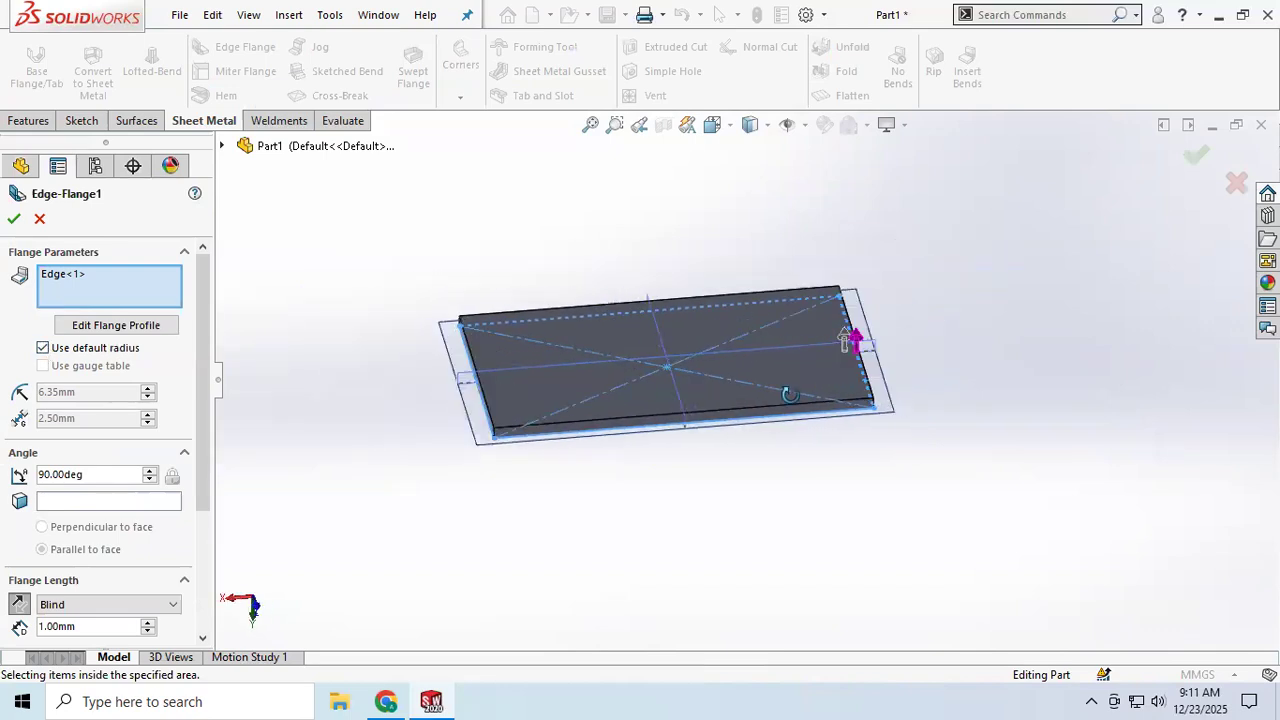
{"action": "scroll", "coordinate": [833, 433], "scroll_direction": "down", "scroll_amount": 4}
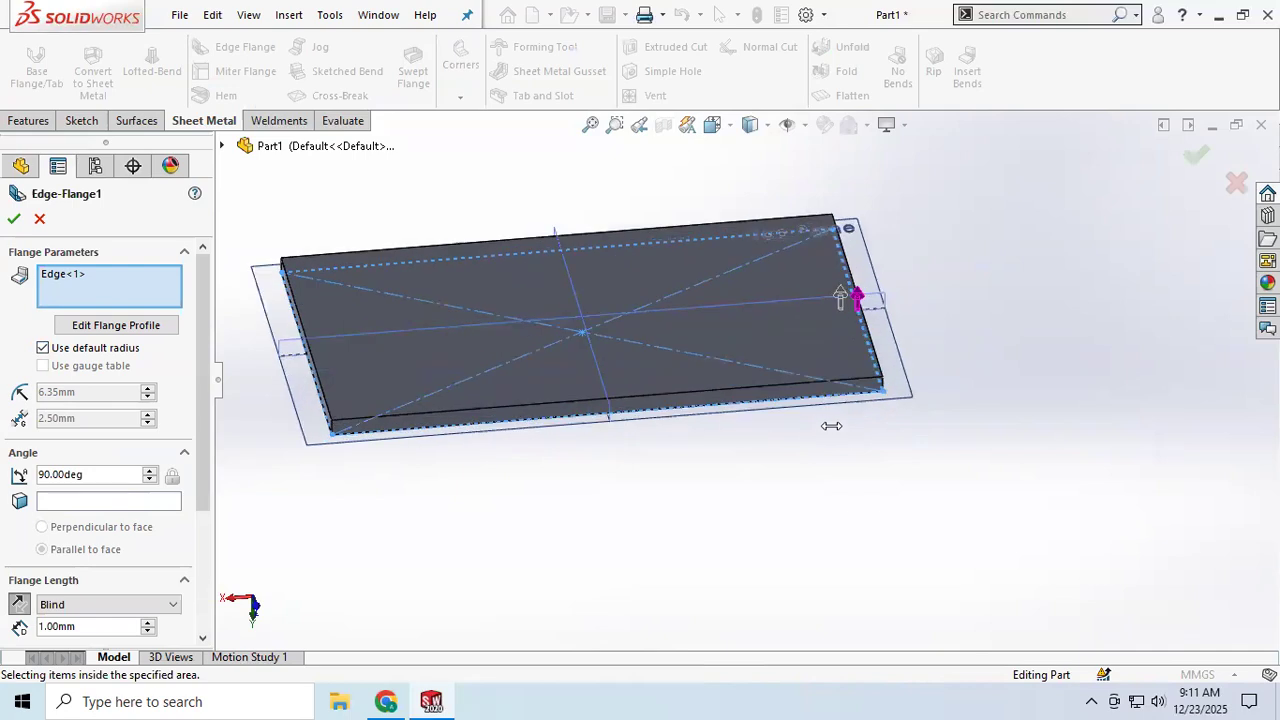
{"action": "left_click", "coordinate": [836, 268]}
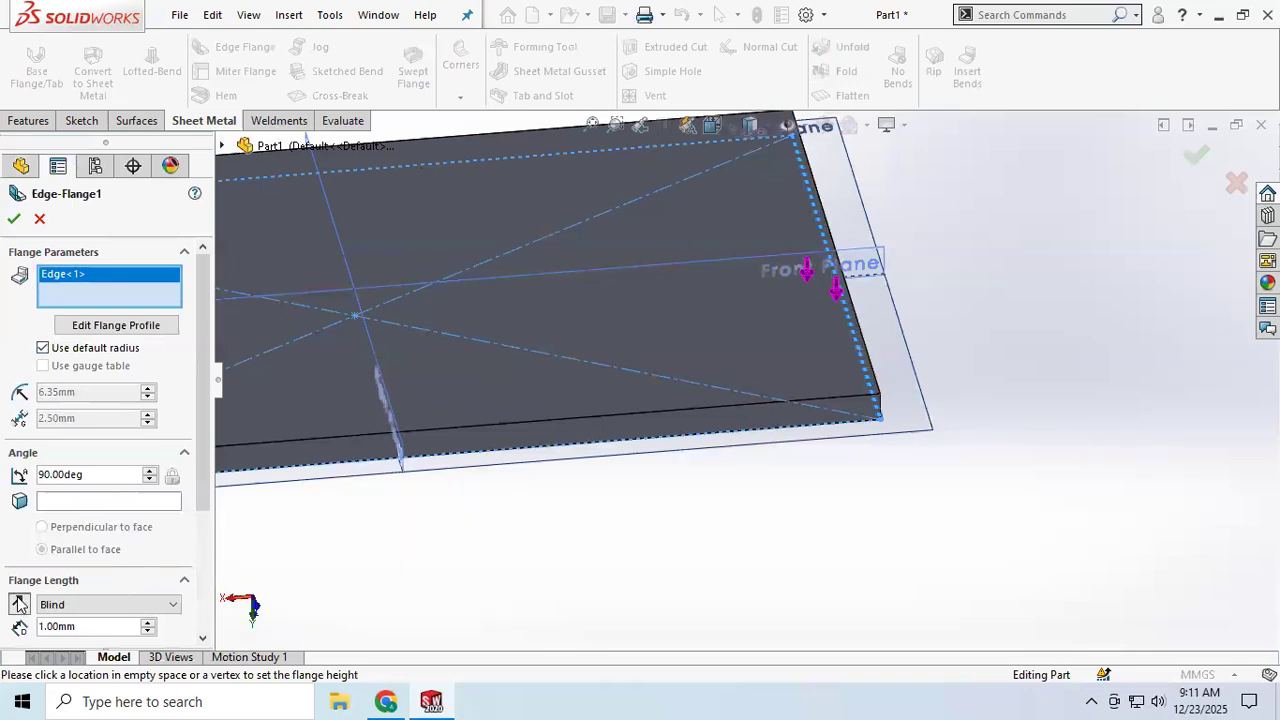
{"action": "scroll", "coordinate": [113, 560], "scroll_direction": "down", "scroll_amount": 3}
{"action": "left_click_drag", "start_coordinate": [90, 437], "coordinate": [12, 437]}
{"action": "type", "text": "40"}
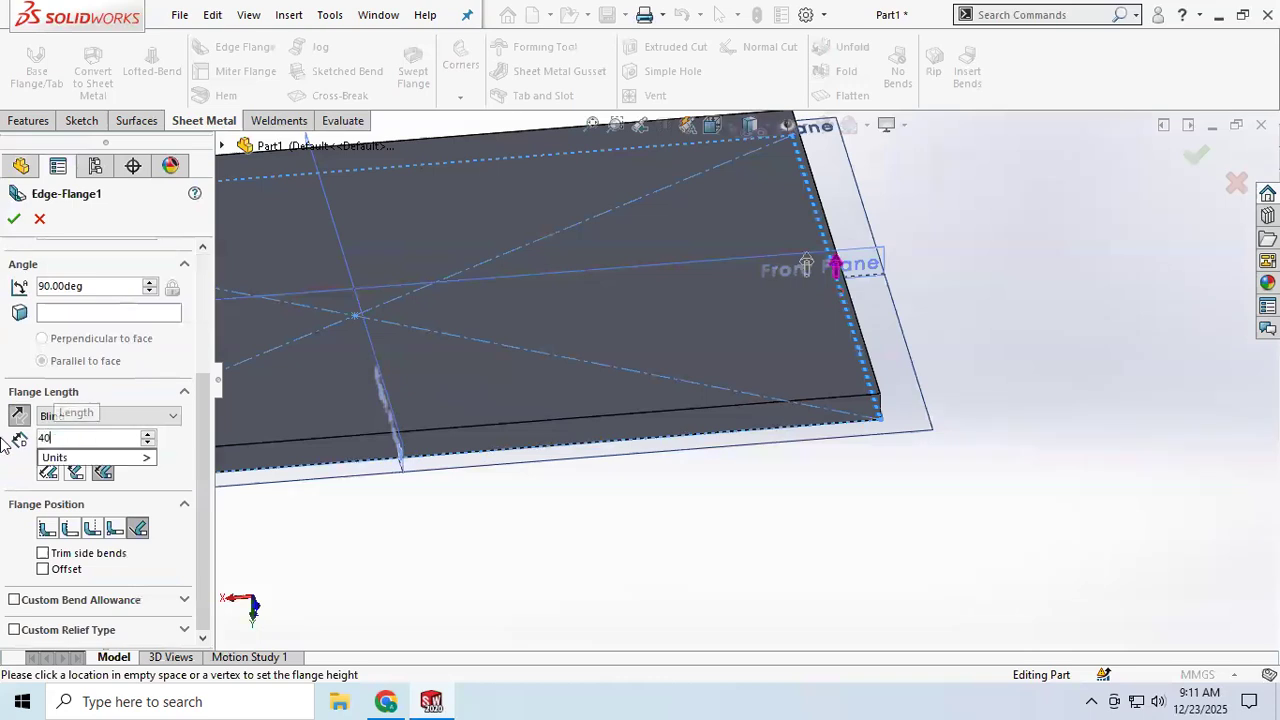
{"action": "key", "text": "Return"}
Step: Change the edge flange length to 50 mm
{"action": "middle_click_drag", "start_coordinate": [405, 413], "coordinate": [440, 332]}
{"action": "scroll", "coordinate": [615, 295], "scroll_direction": "down", "scroll_amount": 2}
{"action": "middle_click_drag", "start_coordinate": [615, 295], "coordinate": [612, 296]}
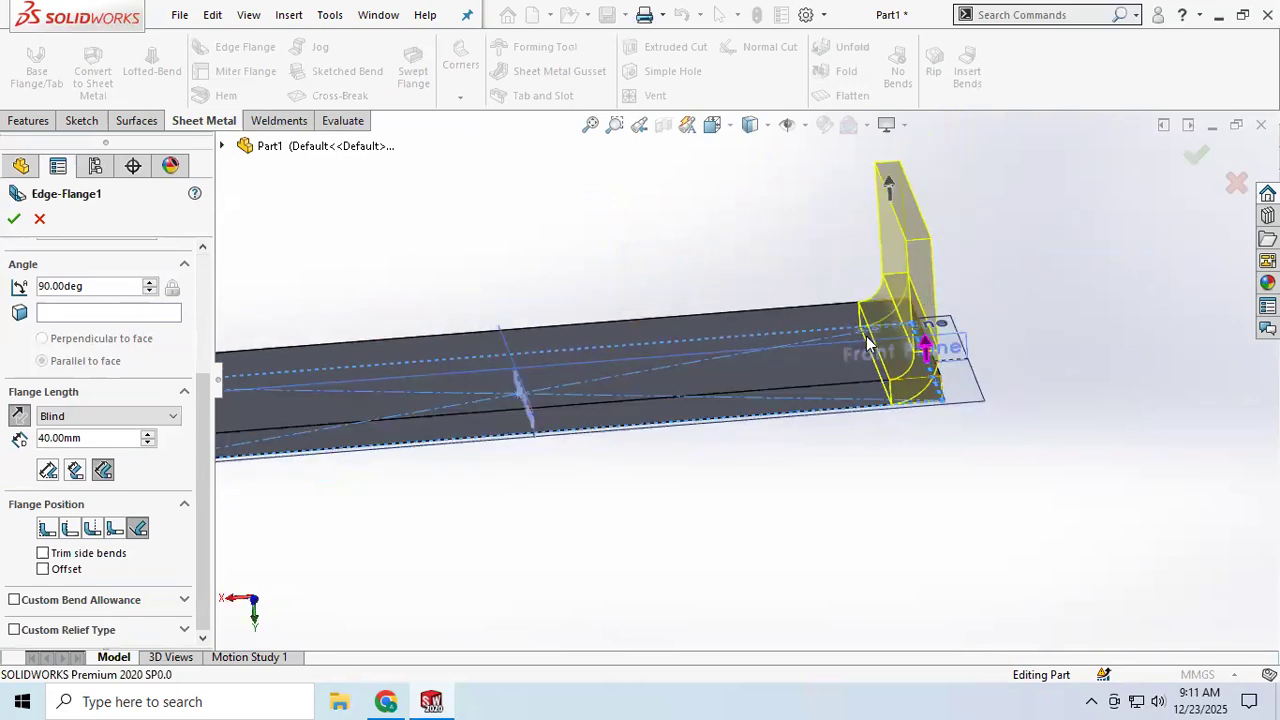
{"action": "double_click", "coordinate": [70, 438]}
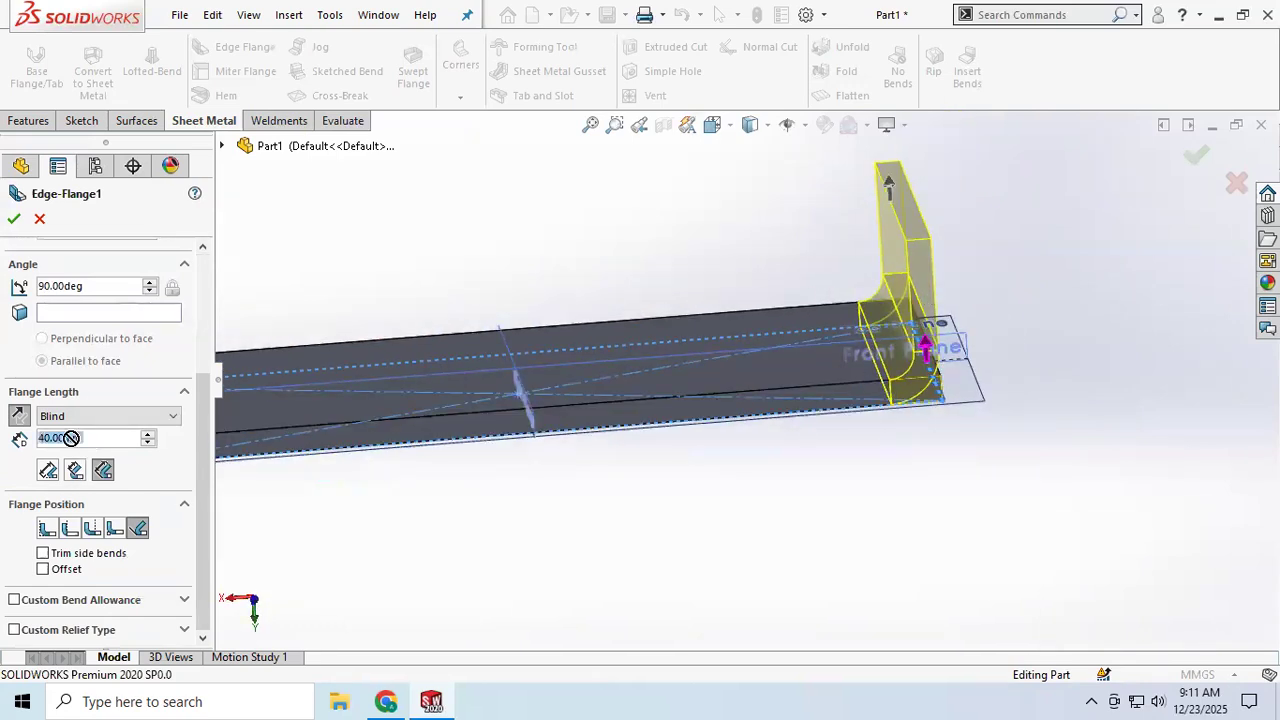
{"action": "type", "text": "50"}
{"action": "key", "text": "Return"}
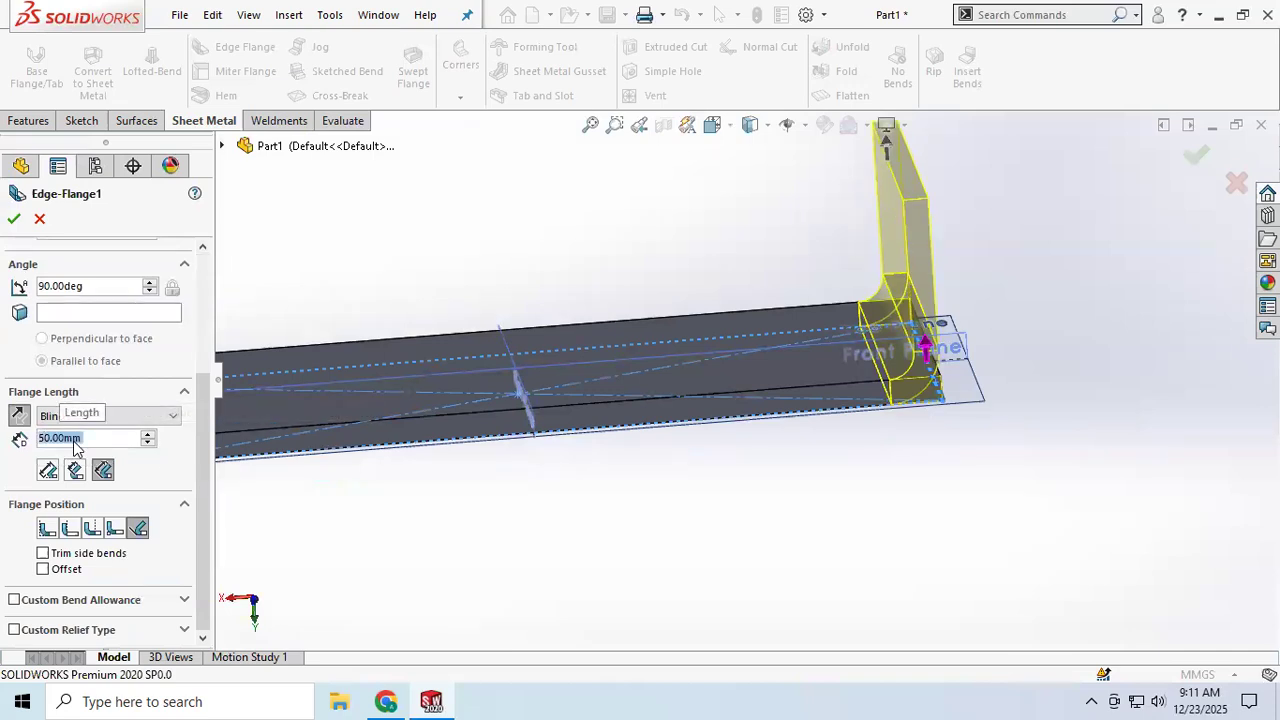
Step: Set the flange height by picking a point in space, then set the length back to 50 mm
{"action": "scroll", "coordinate": [862, 373], "scroll_direction": "down", "scroll_amount": 5}
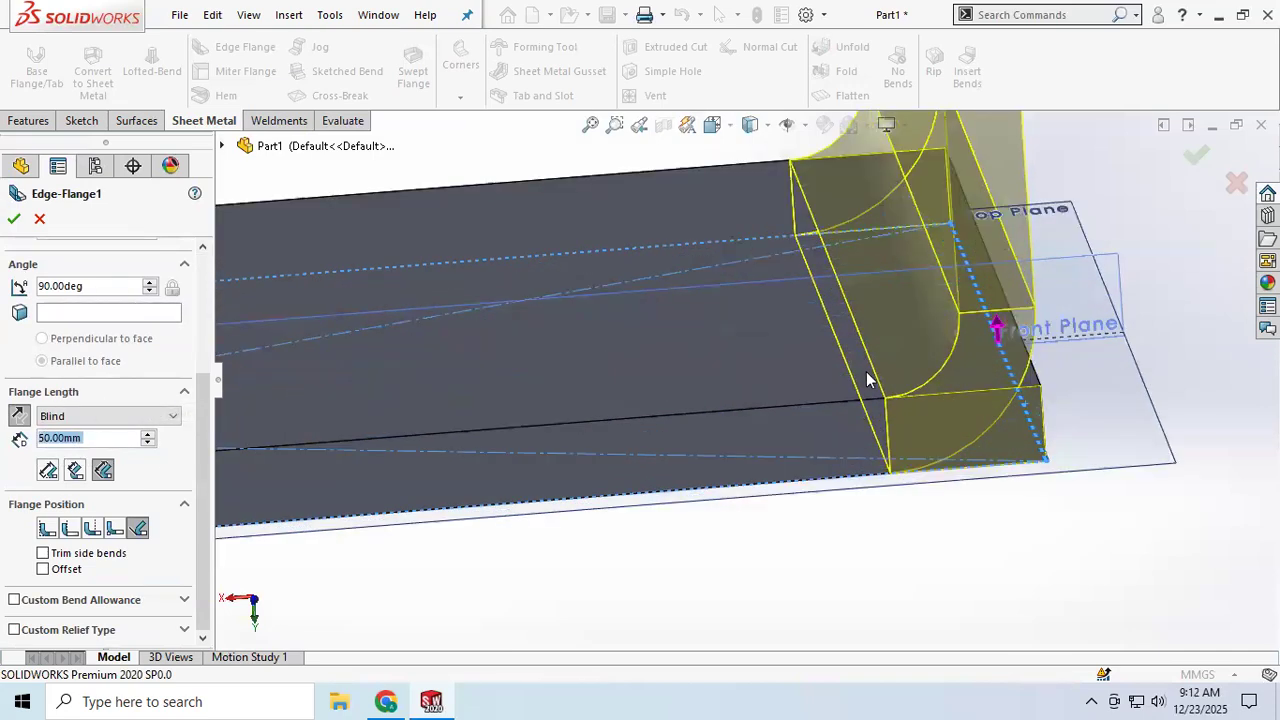
{"action": "scroll", "coordinate": [943, 340], "scroll_direction": "up", "scroll_amount": 8}
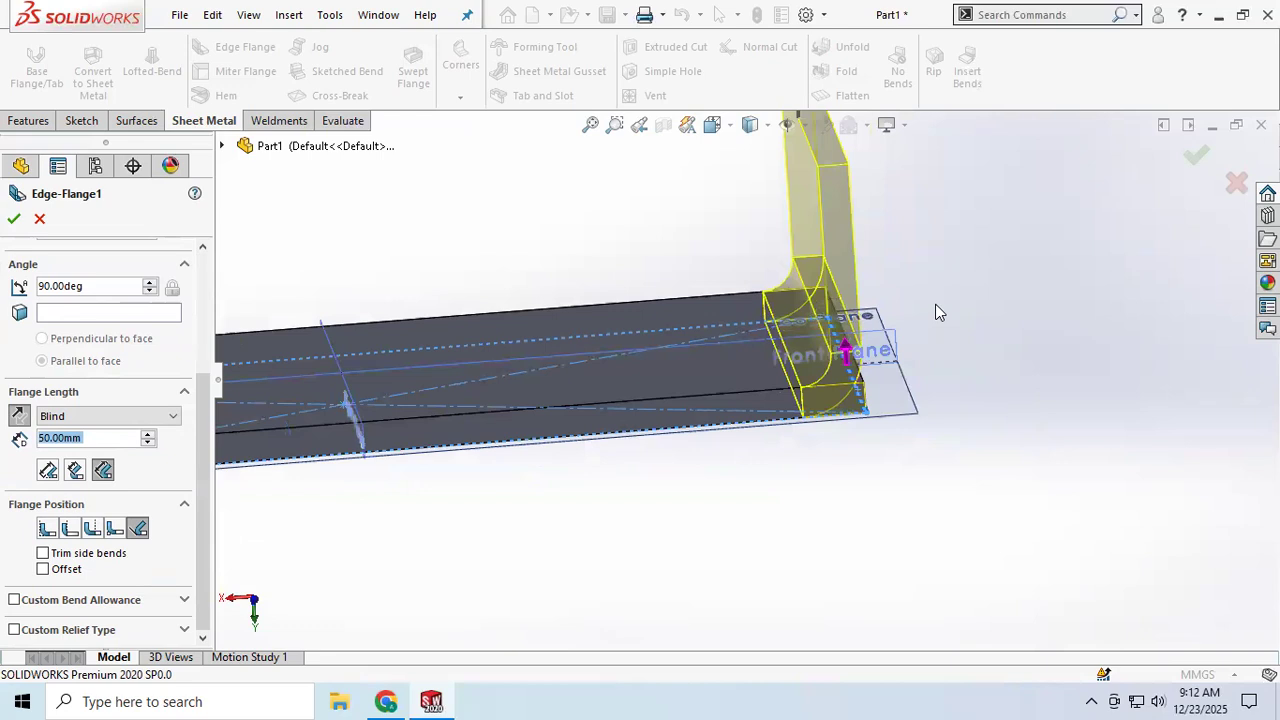
{"action": "left_click", "coordinate": [776, 212]}
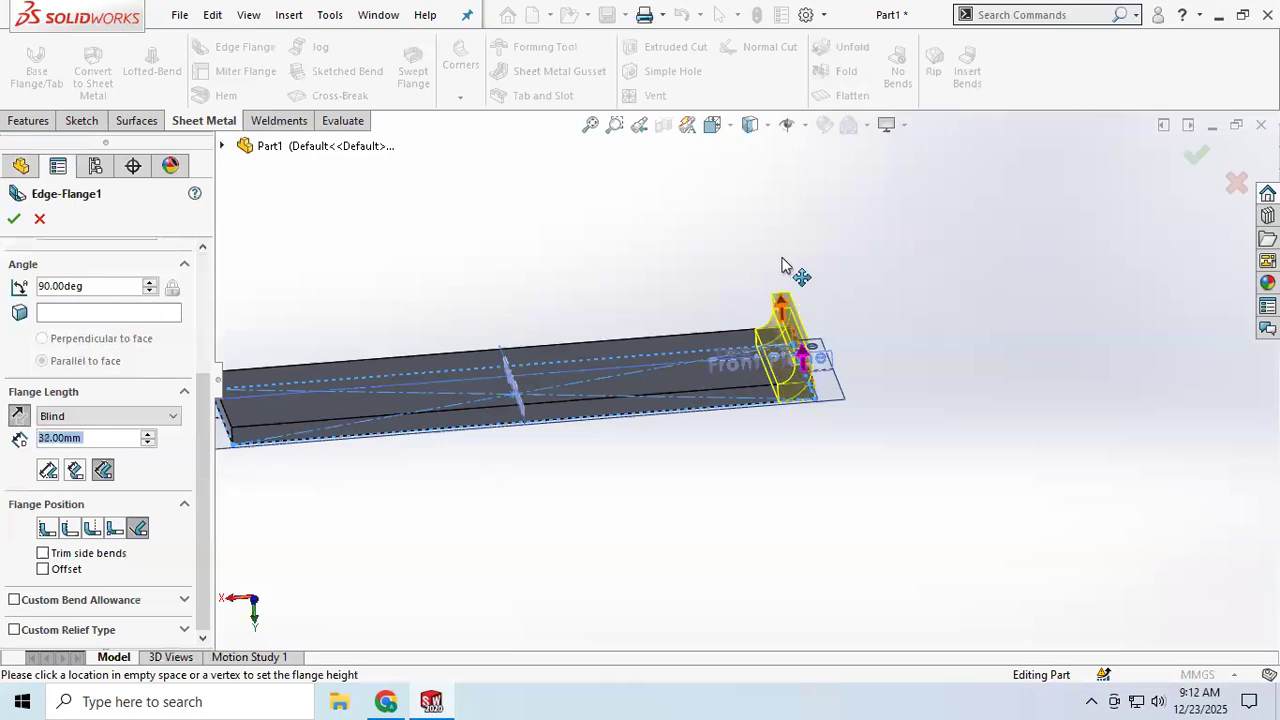
{"action": "left_click_drag", "start_coordinate": [97, 437], "coordinate": [10, 452]}
{"action": "type", "text": "50"}
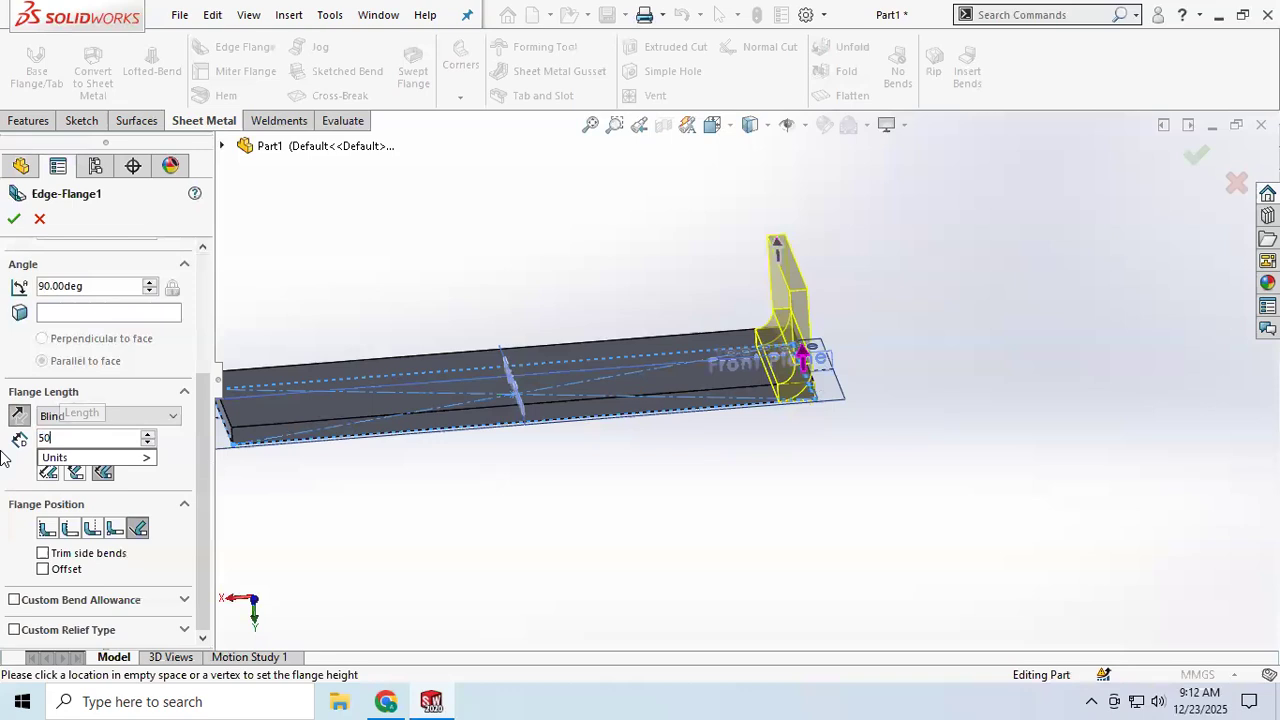
{"action": "key", "text": "Return"}
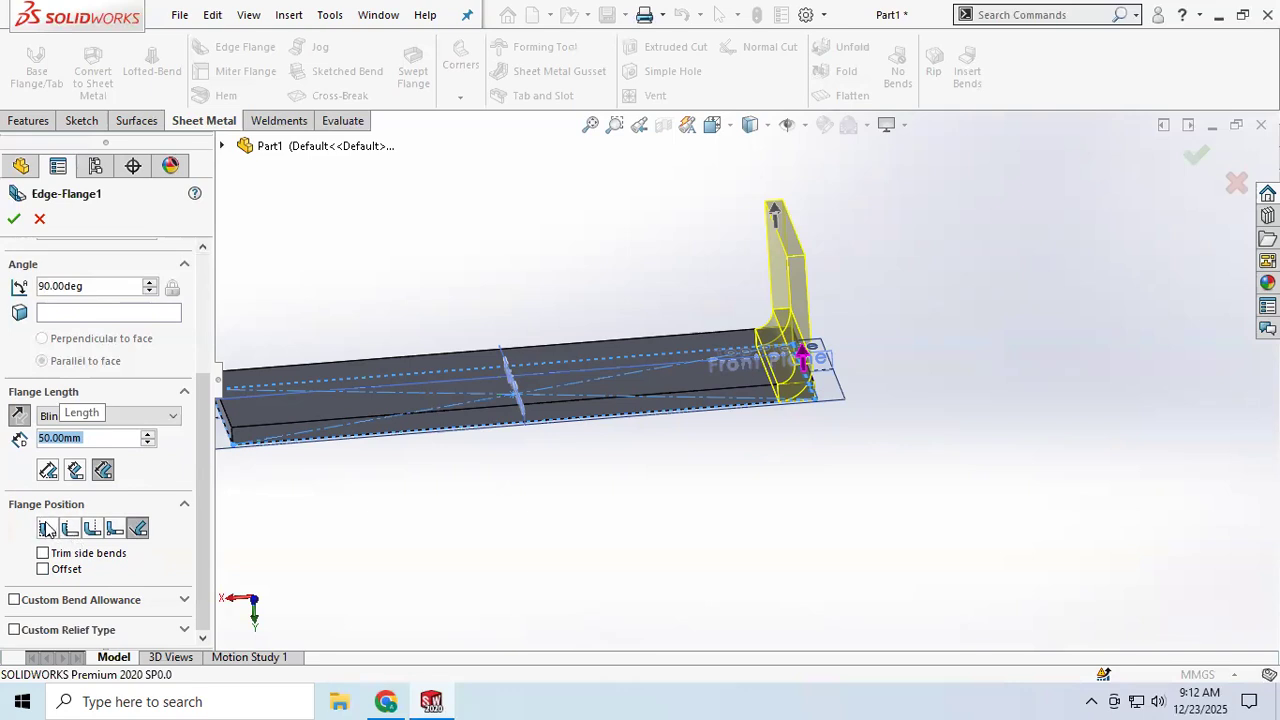
Step: Try a flange angle of 150 degrees, then set the angle back to 90 degrees
{"action": "left_click", "coordinate": [133, 285]}
{"action": "type", "text": "150"}
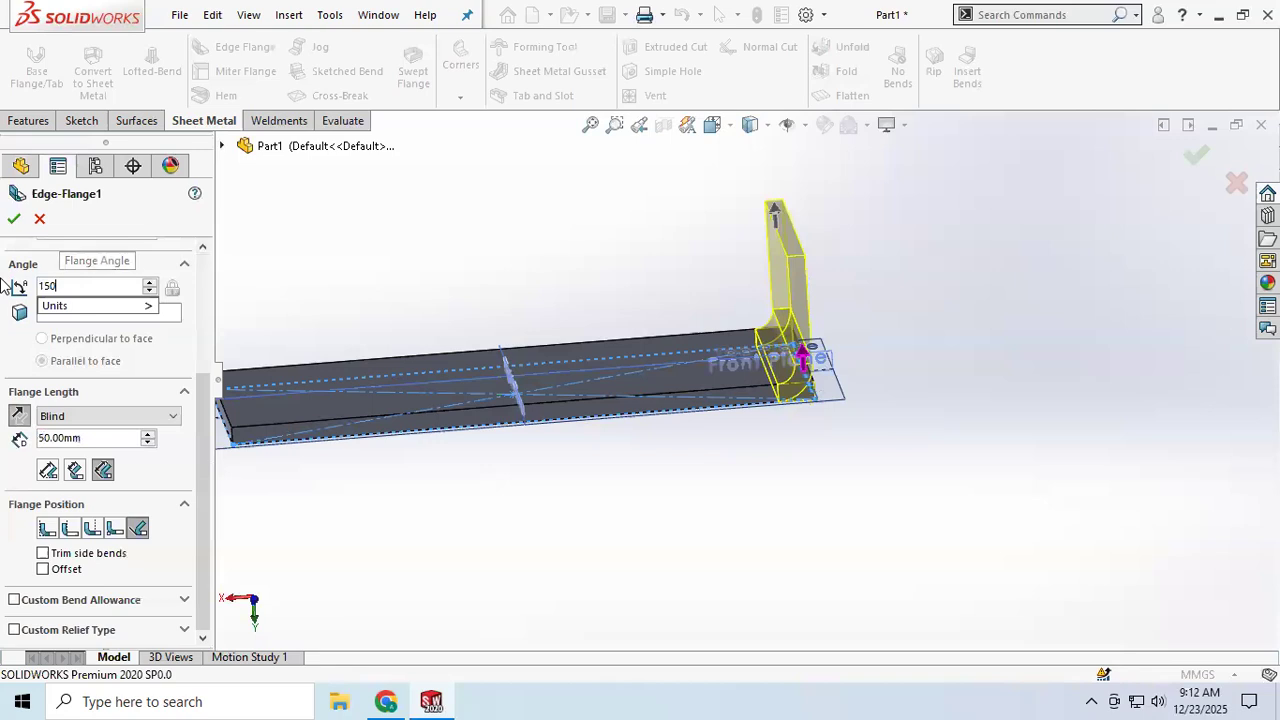
{"action": "key", "text": "Return"}
{"action": "middle_click_drag", "start_coordinate": [591, 355], "coordinate": [563, 341]}
{"action": "left_click", "coordinate": [98, 289]}
{"action": "left_click_drag", "start_coordinate": [92, 288], "coordinate": [12, 290]}
{"action": "type", "text": "90"}
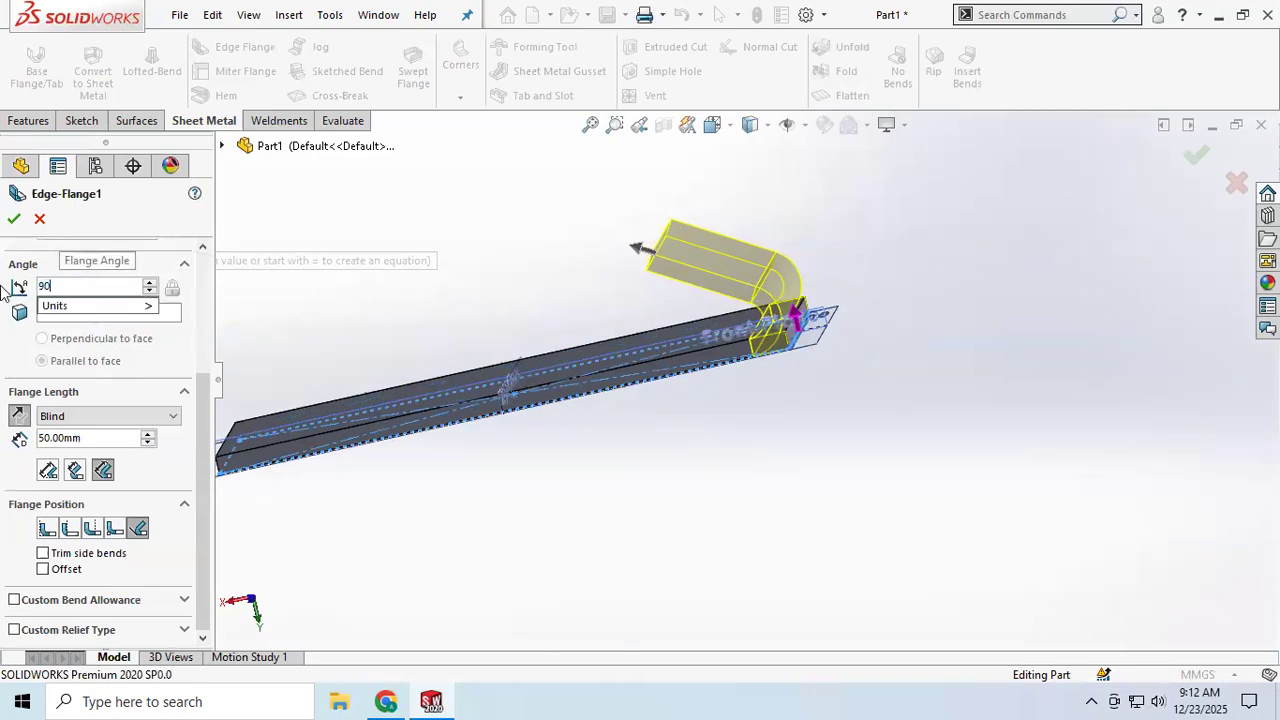
{"action": "key", "text": "Return"}
Step: Try the different flange position options and choose Bend Outside
{"action": "scroll", "coordinate": [780, 360], "scroll_direction": "down", "scroll_amount": 3}
{"action": "mouse_move", "coordinate": [677, 308]}
{"action": "middle_mouse_down"}
{"action": "mouse_move", "coordinate": [700, 262]}
{"action": "mouse_move", "coordinate": [681, 316]}
{"action": "mouse_move", "coordinate": [669, 289]}
{"action": "middle_mouse_up"}
{"action": "scroll", "coordinate": [682, 319], "scroll_direction": "up", "scroll_amount": 3}
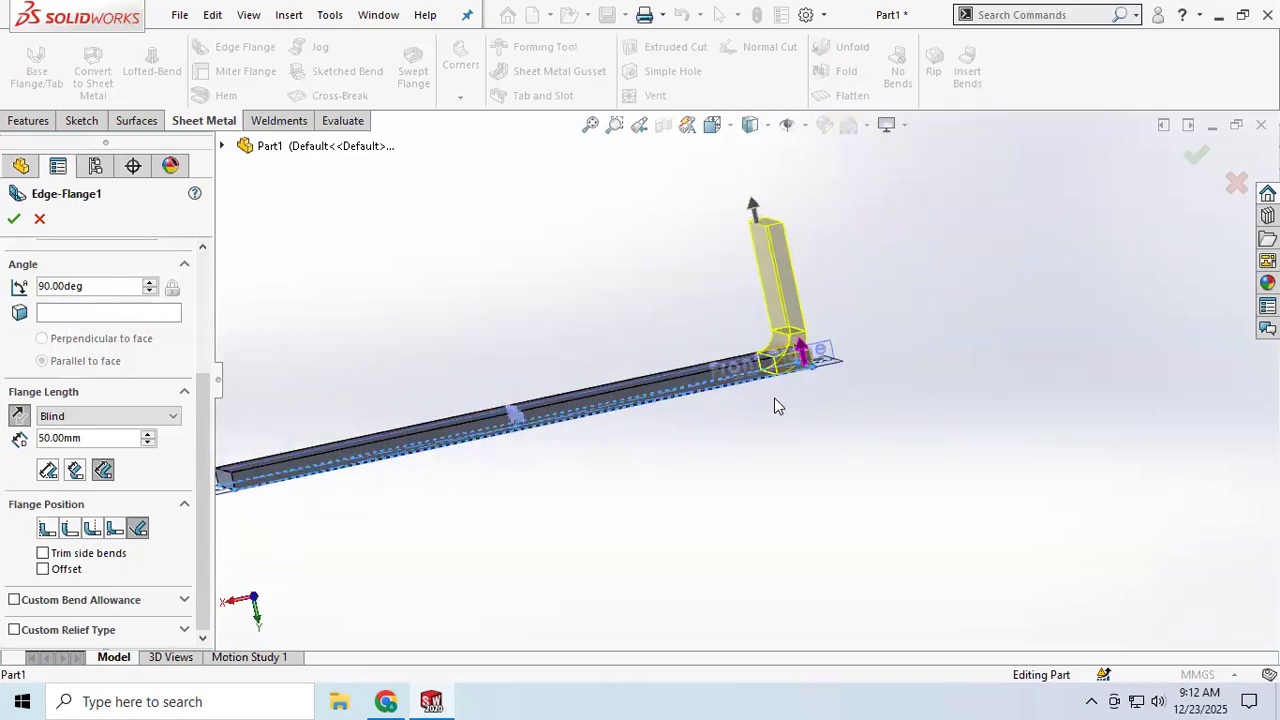
{"action": "scroll", "coordinate": [775, 395], "scroll_direction": "down", "scroll_amount": 2}
{"action": "middle_click_drag", "start_coordinate": [873, 267], "coordinate": [826, 344]}
{"action": "scroll", "coordinate": [790, 340], "scroll_direction": "down", "scroll_amount": 2}
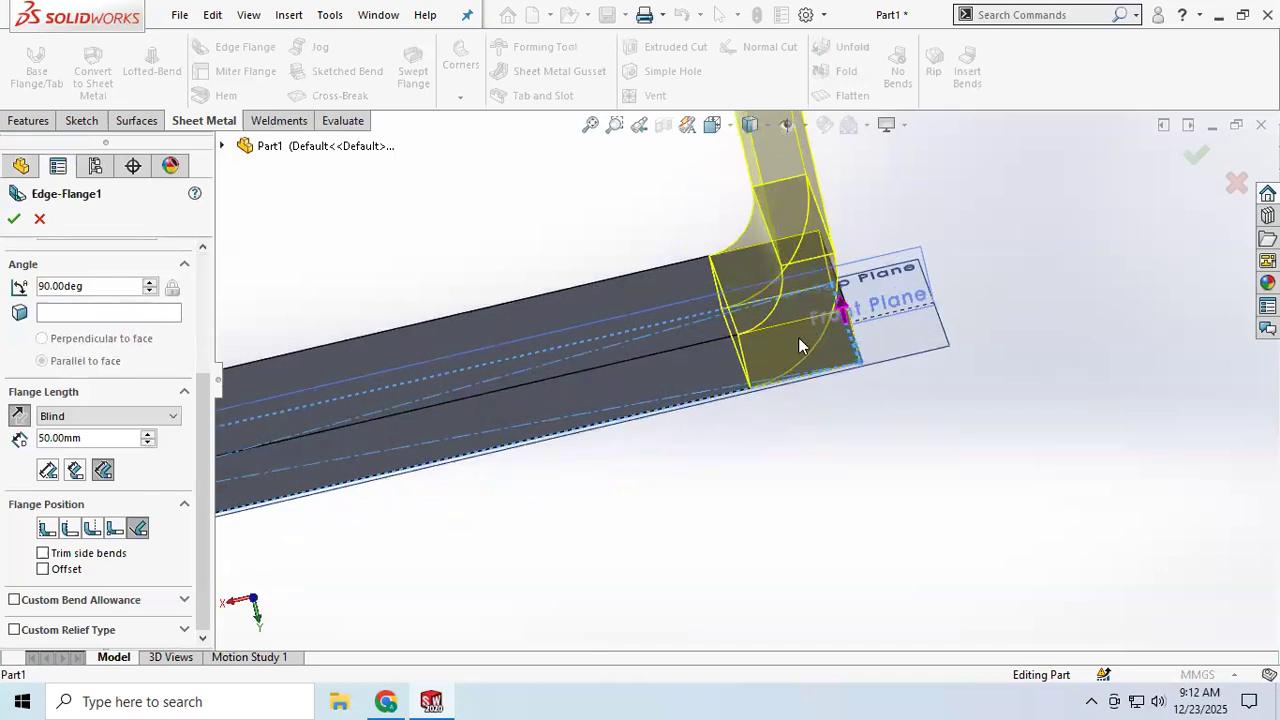
{"action": "left_click", "coordinate": [47, 530]}
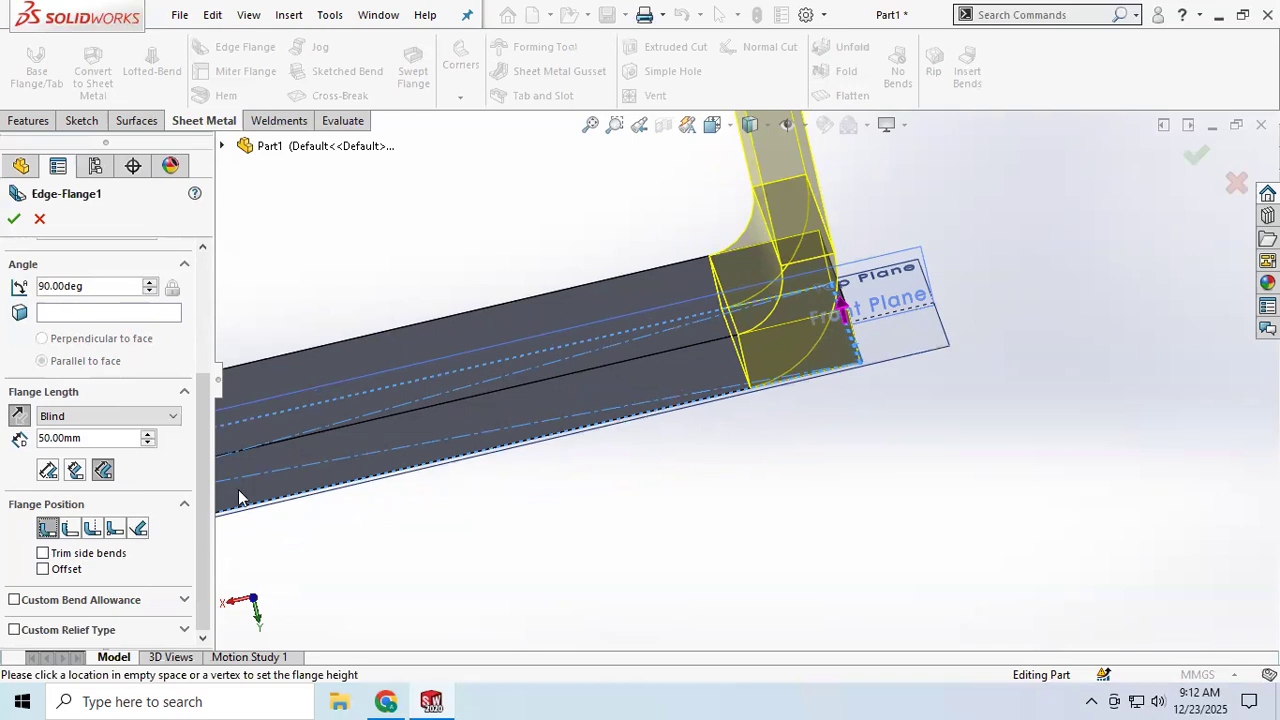
{"action": "left_click", "coordinate": [70, 530]}
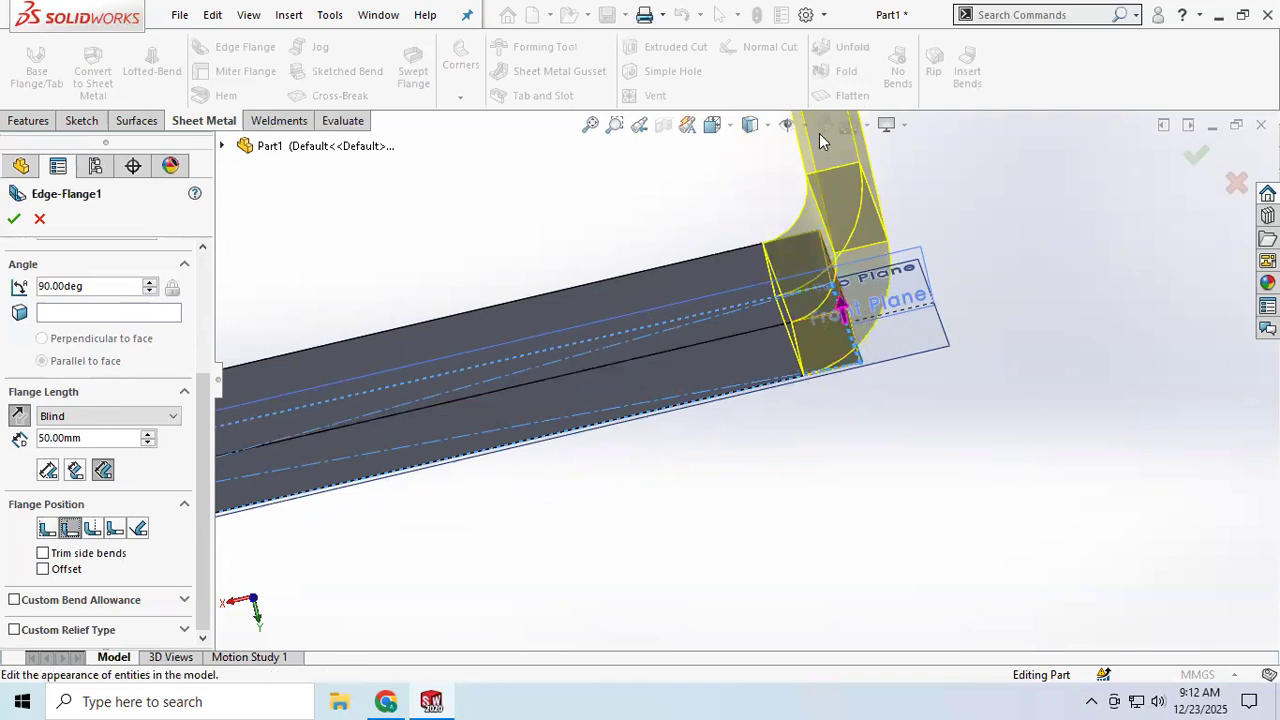
{"action": "scroll", "coordinate": [830, 187], "scroll_direction": "up", "scroll_amount": 2}
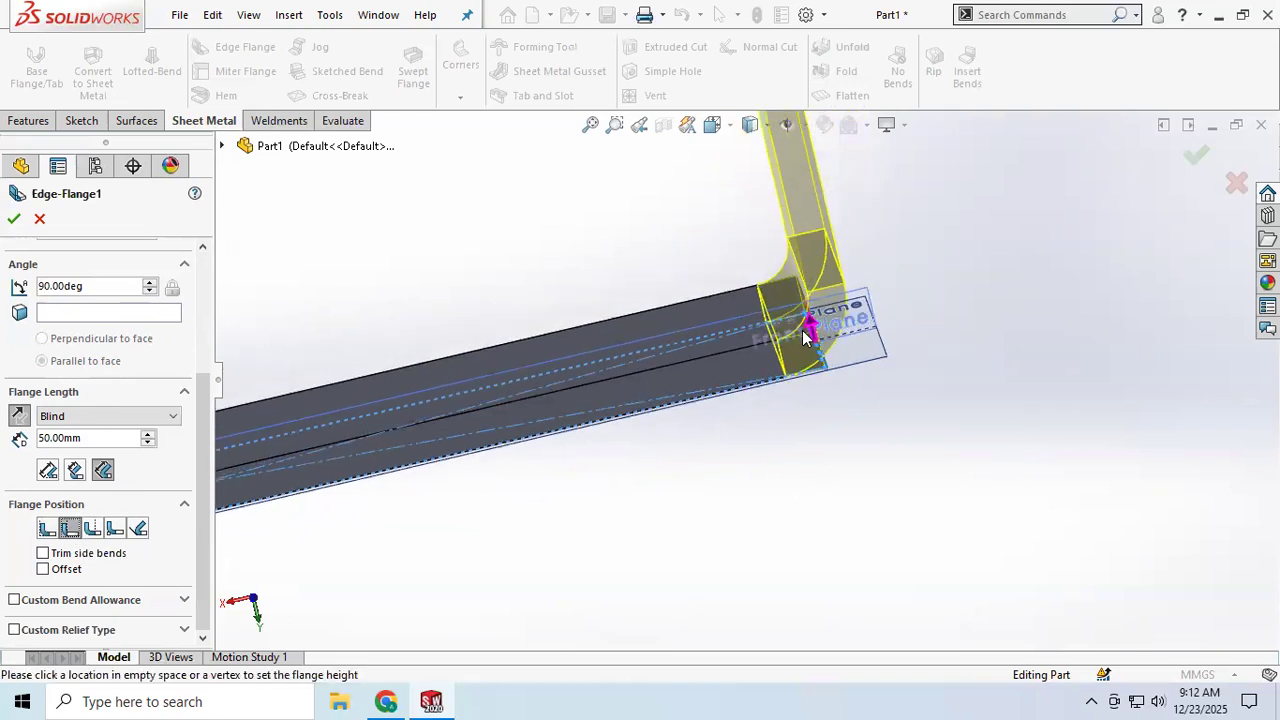
{"action": "left_click", "coordinate": [90, 531]}
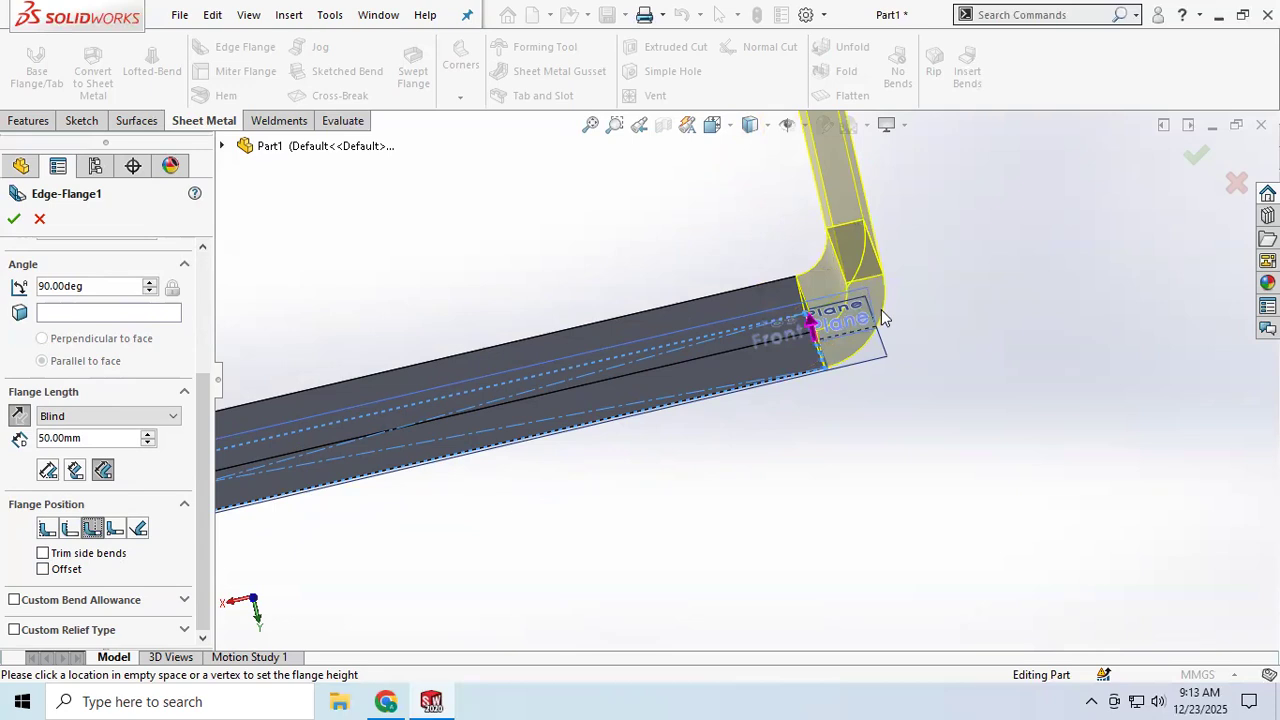
{"action": "left_click", "coordinate": [114, 530]}
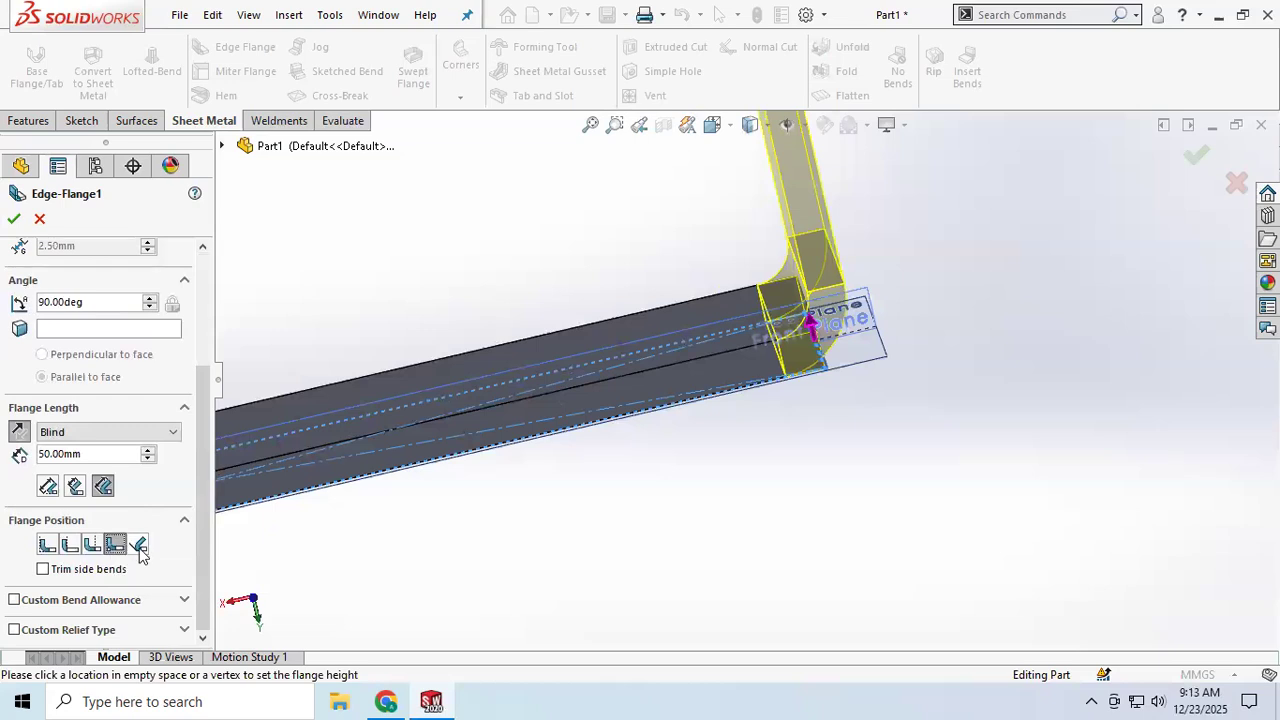
{"action": "left_click", "coordinate": [139, 550]}
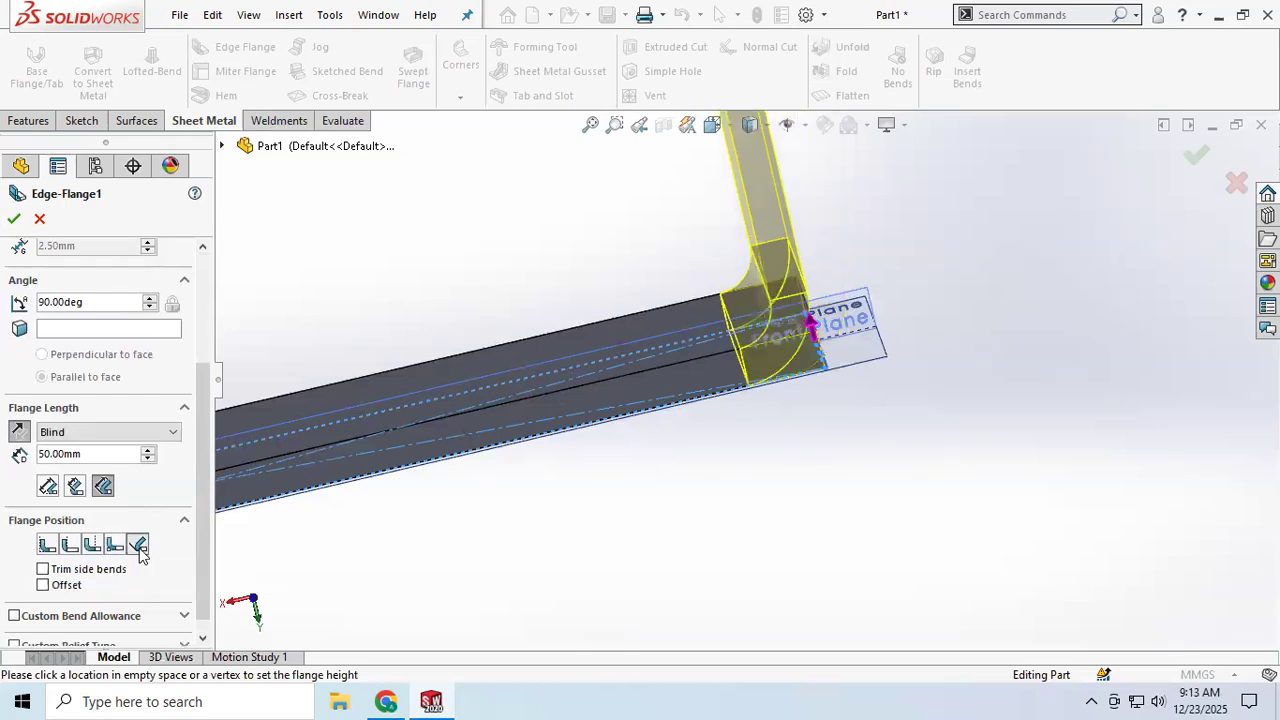
{"action": "left_click", "coordinate": [93, 553]}
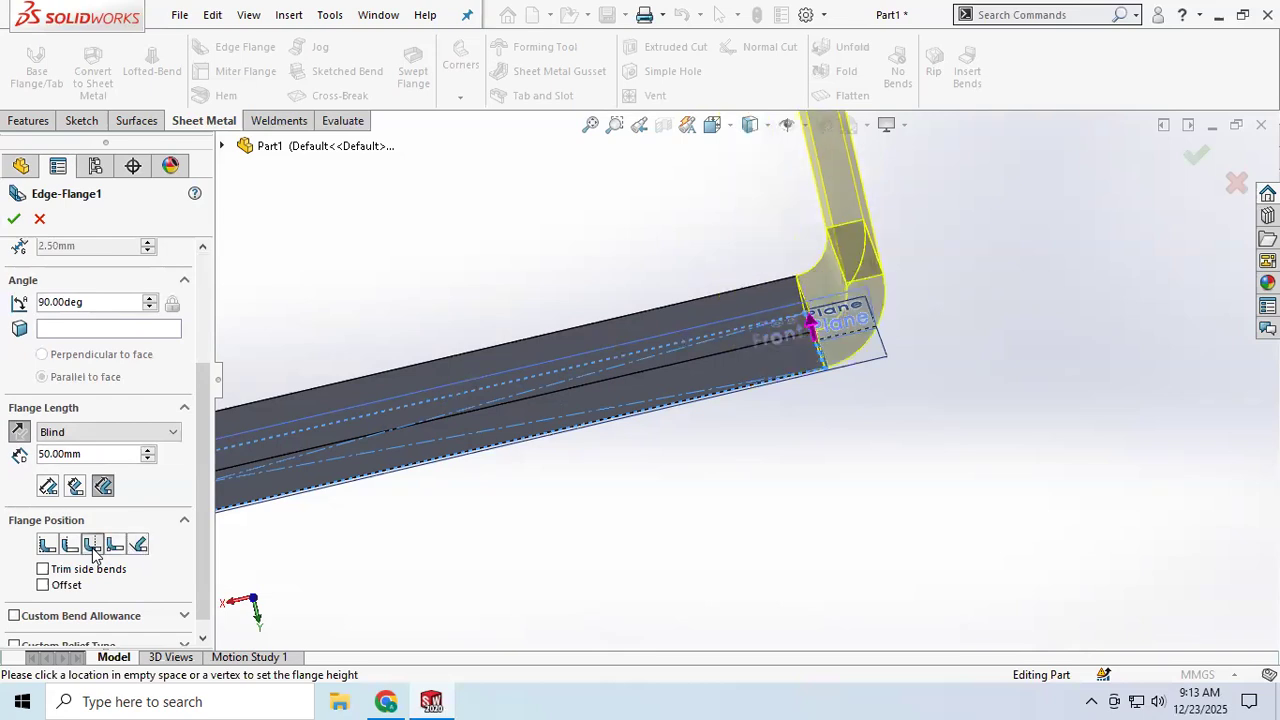
Step: Increase the flange length to 60 mm and accept the edge flange
{"action": "scroll", "coordinate": [105, 556], "scroll_direction": "down", "scroll_amount": 1}
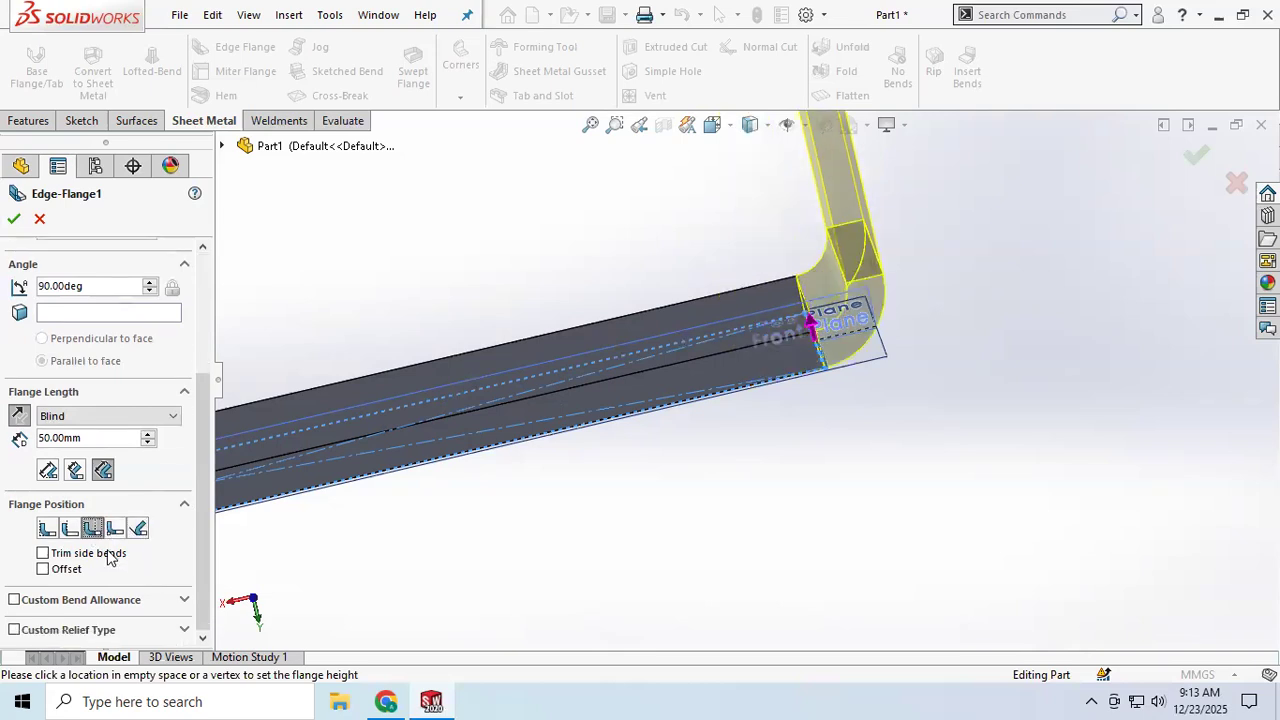
{"action": "scroll", "coordinate": [110, 560], "scroll_direction": "up", "scroll_amount": 5}
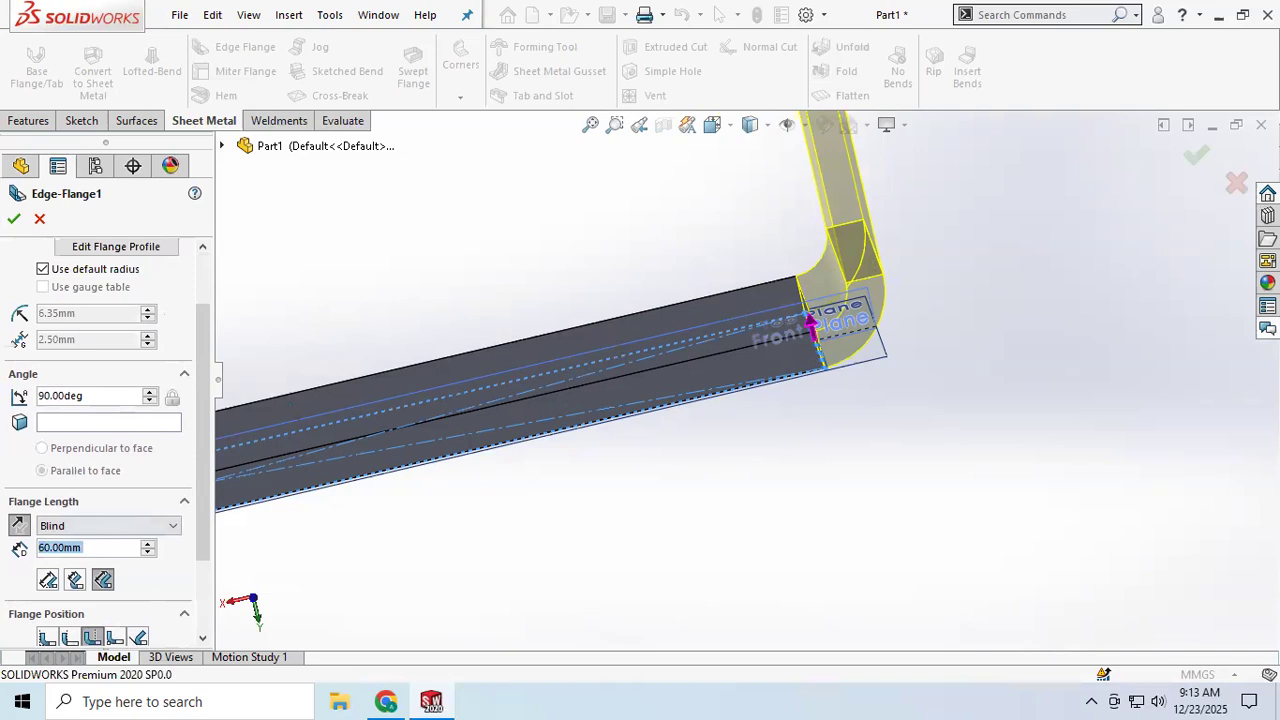
{"action": "scroll", "coordinate": [877, 313], "scroll_direction": "up", "scroll_amount": 5}
{"action": "middle_click_drag", "start_coordinate": [806, 242], "coordinate": [775, 264]}
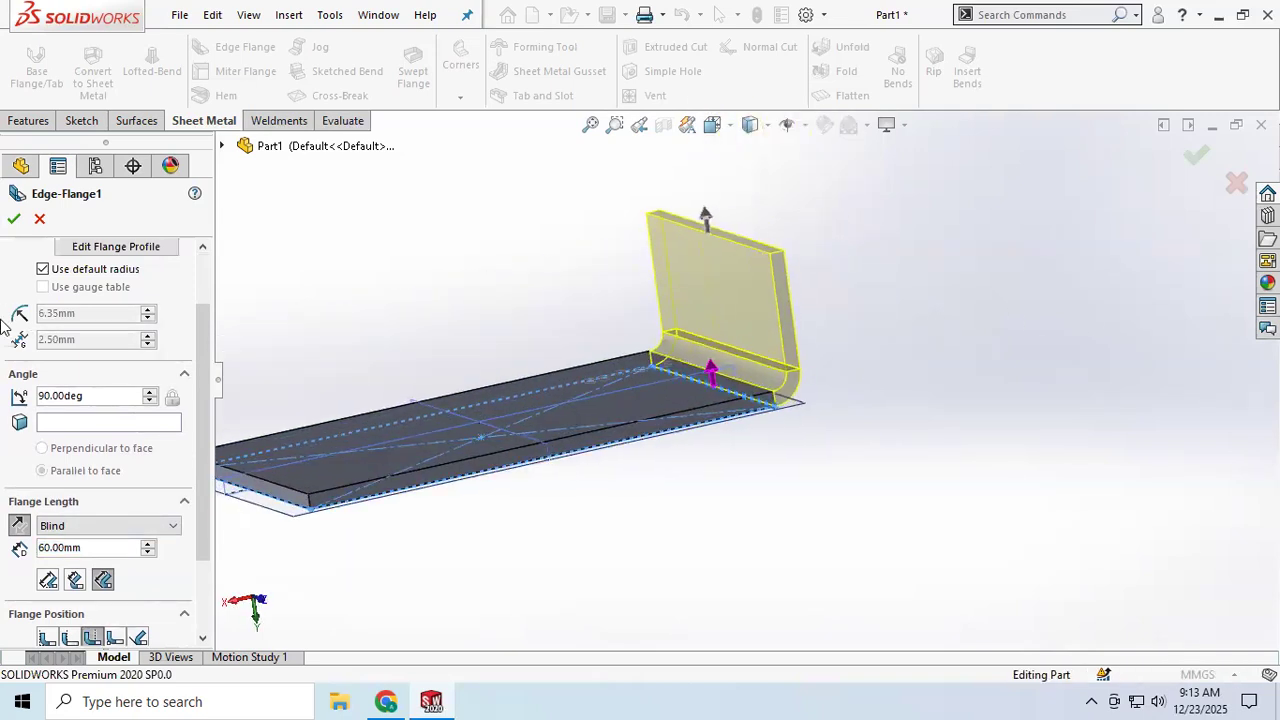
{"action": "left_click", "coordinate": [13, 216]}
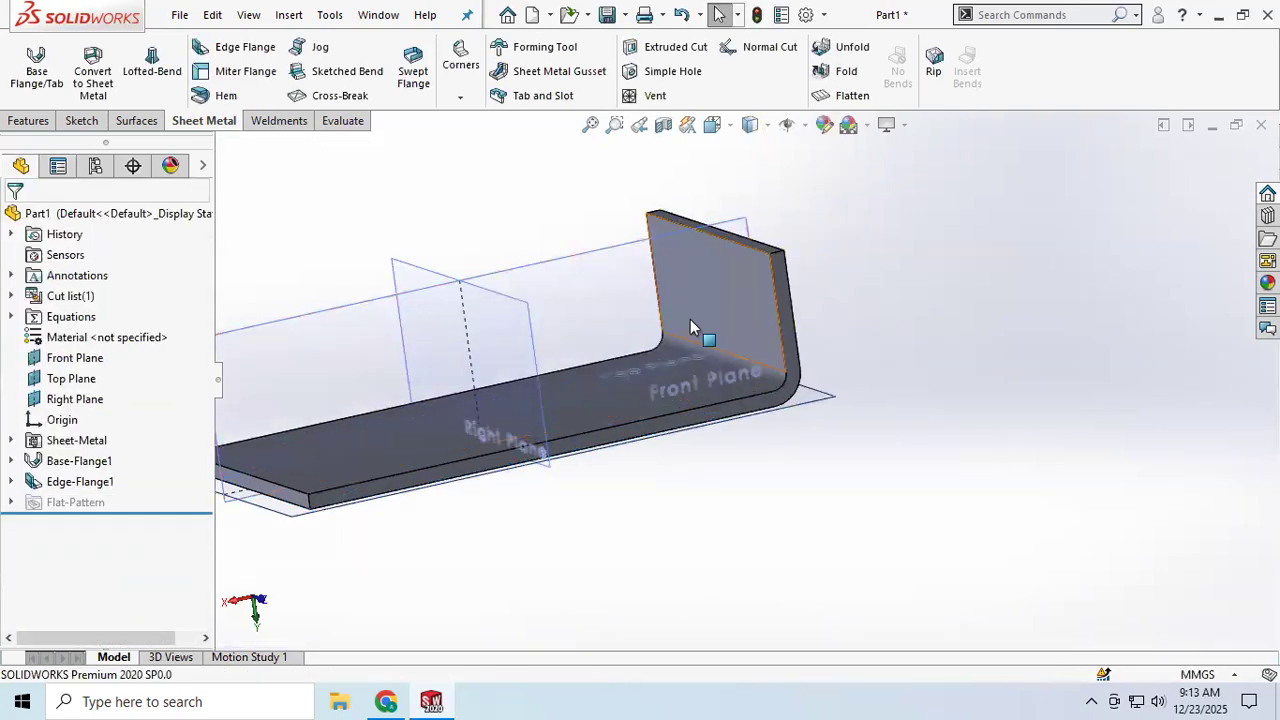
Step: Inspect the part with its new edge flange from different angles and zoom levels
{"action": "scroll", "coordinate": [690, 319], "scroll_direction": "up", "scroll_amount": 2}
{"action": "scroll", "coordinate": [697, 340], "scroll_direction": "down", "scroll_amount": 4}
{"action": "middle_click_drag", "start_coordinate": [700, 345], "coordinate": [666, 390]}
{"action": "scroll", "coordinate": [755, 412], "scroll_direction": "up", "scroll_amount": 3}
{"action": "scroll", "coordinate": [532, 482], "scroll_direction": "down", "scroll_amount": 5}
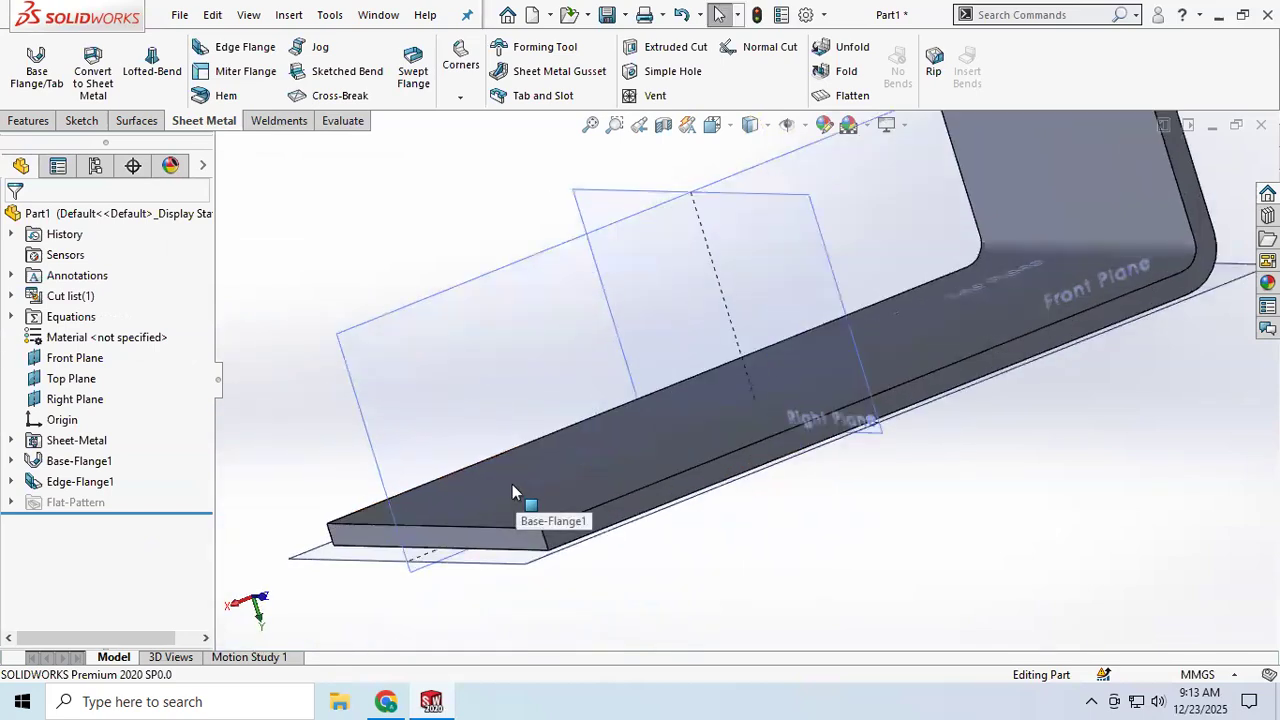
{"action": "scroll", "coordinate": [512, 484], "scroll_direction": "up", "scroll_amount": 2}
{"action": "middle_click_drag", "start_coordinate": [512, 482], "coordinate": [526, 478]}
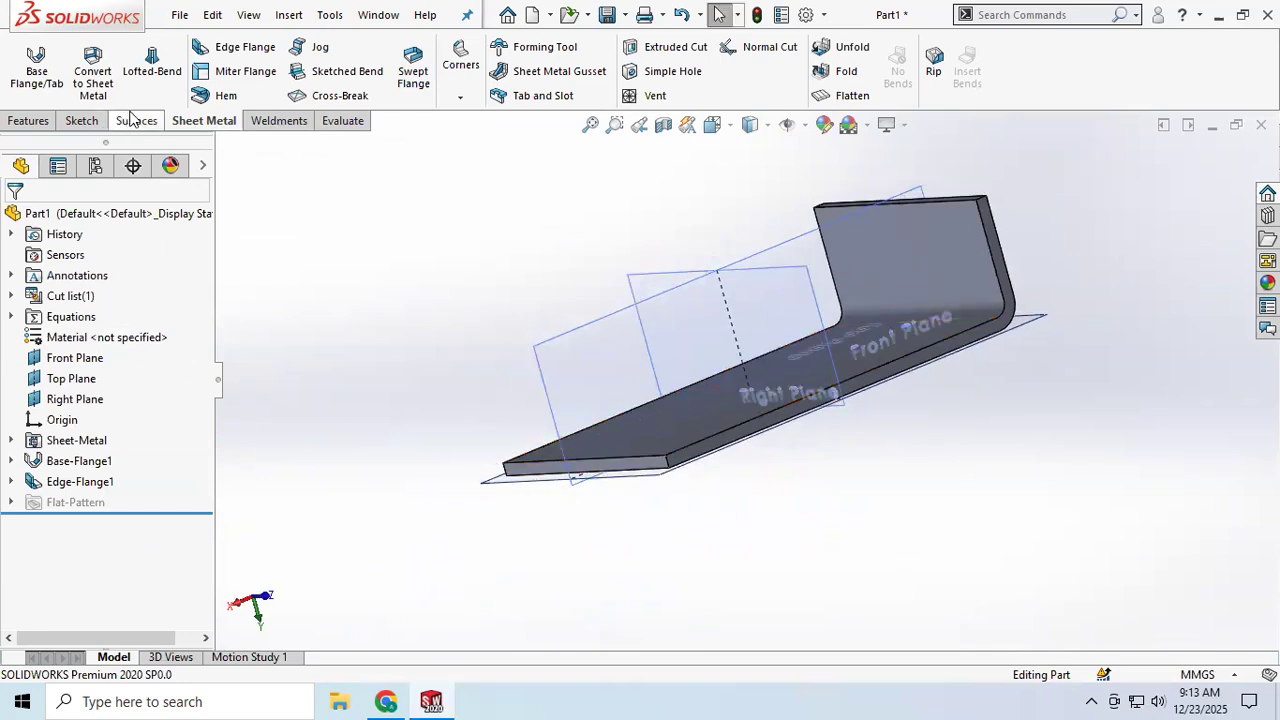
Step: Start an edge flange on the base flange's near short edge and set its flange length to 50 mm
{"action": "left_click", "coordinate": [245, 48]}
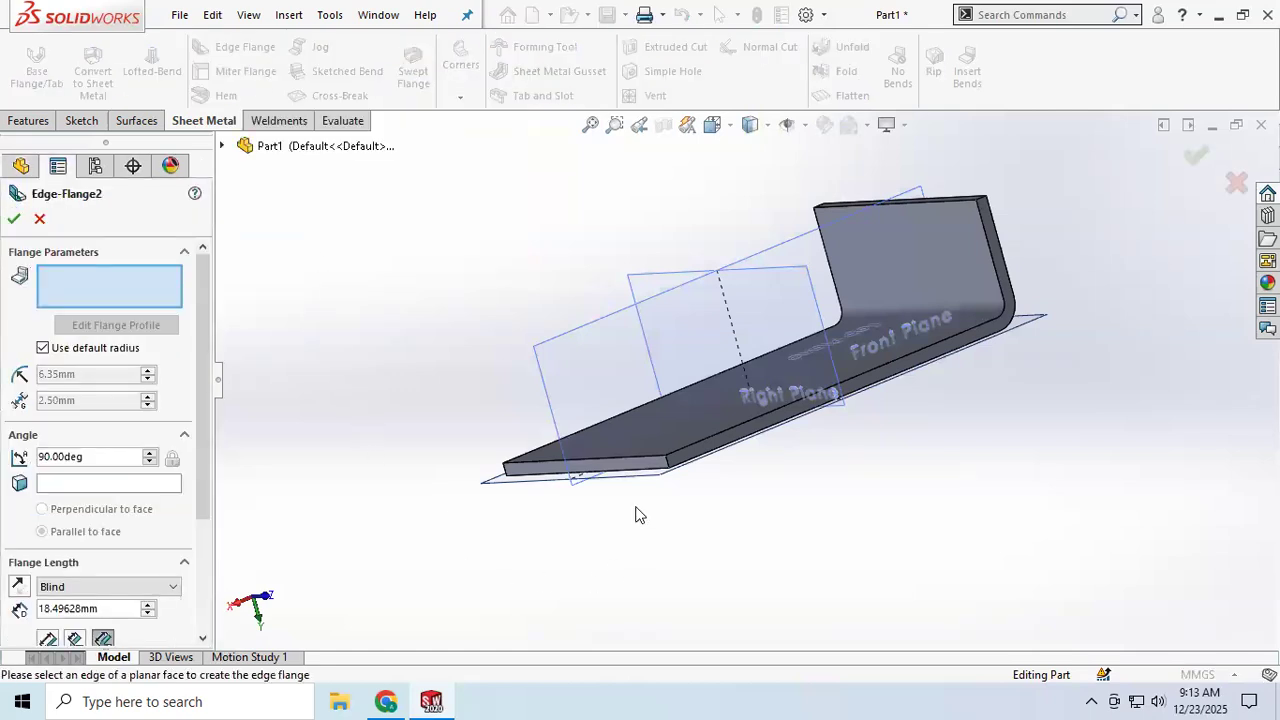
{"action": "left_click", "coordinate": [637, 462]}
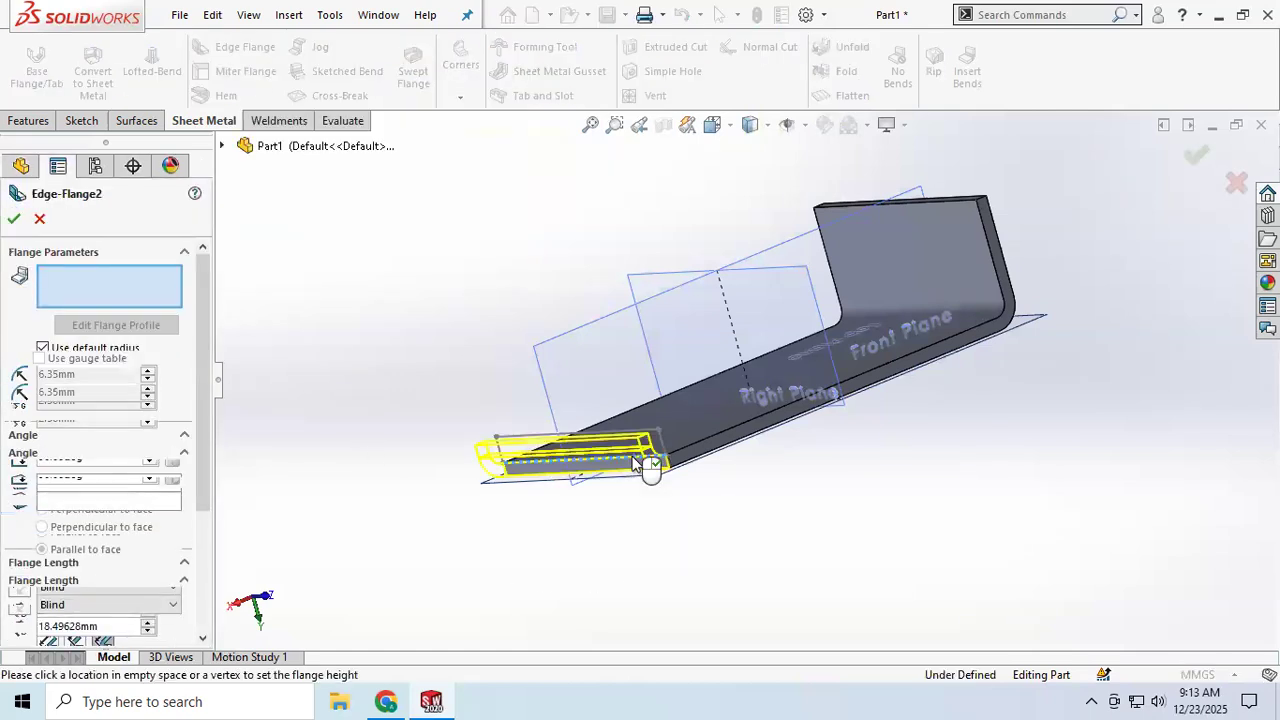
{"action": "left_click", "coordinate": [549, 310]}
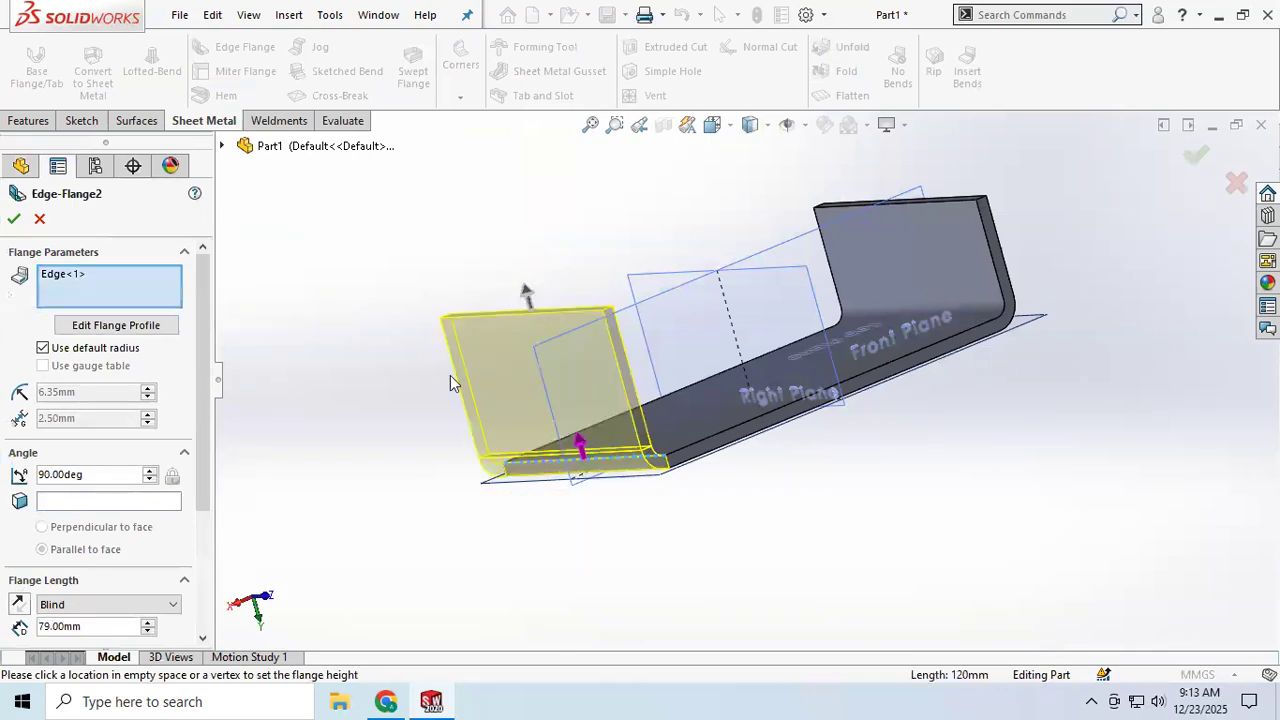
{"action": "scroll", "coordinate": [88, 502], "scroll_direction": "down", "scroll_amount": 3}
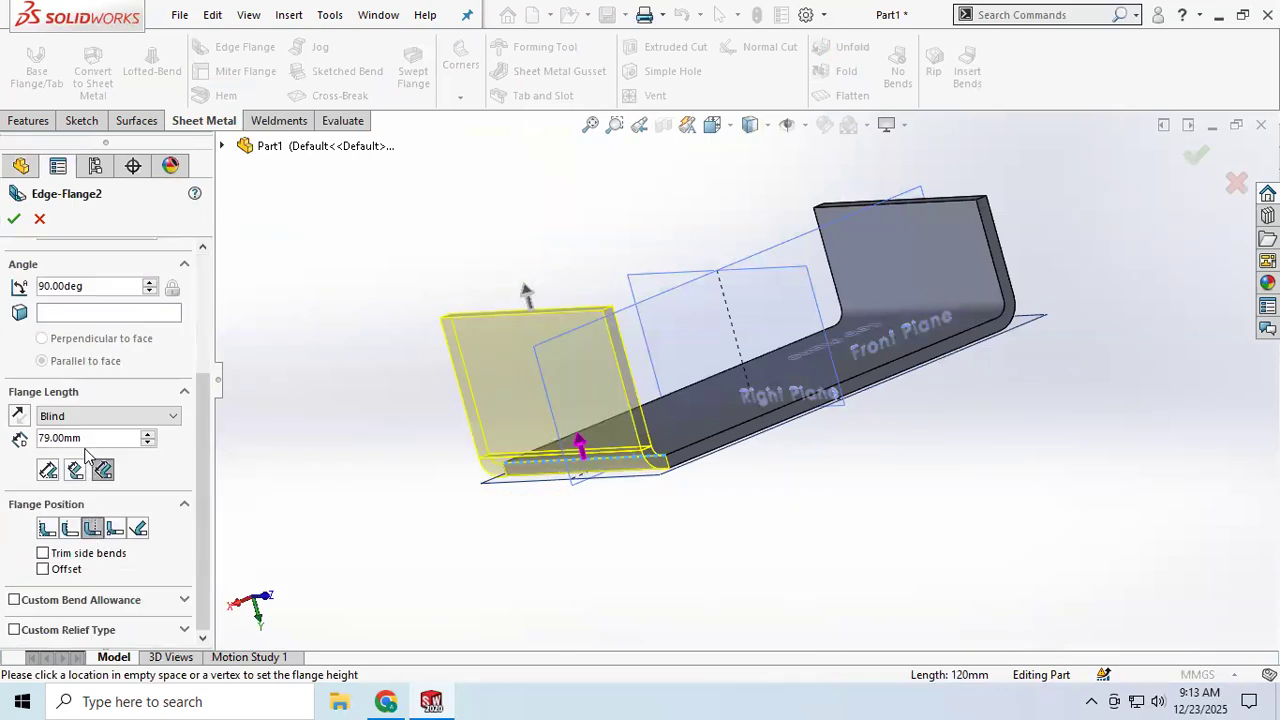
{"action": "left_click_drag", "start_coordinate": [97, 438], "coordinate": [10, 436]}
{"action": "type", "text": "50"}
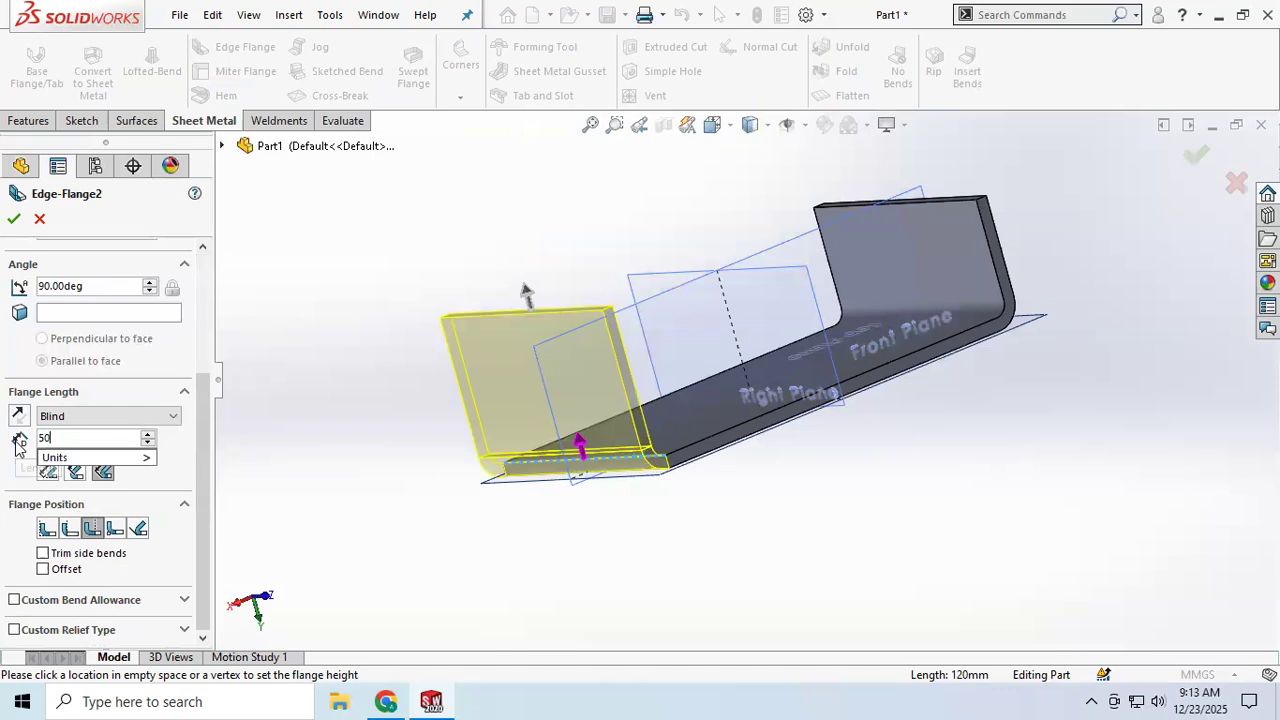
{"action": "key", "text": "Return"}
Step: Orbit and zoom around the part to inspect the edge flange preview
{"action": "middle_click_drag", "start_coordinate": [896, 495], "coordinate": [858, 524]}
{"action": "scroll", "coordinate": [654, 506], "scroll_direction": "down", "scroll_amount": 2}
{"action": "scroll", "coordinate": [791, 298], "scroll_direction": "up", "scroll_amount": 5}
{"action": "scroll", "coordinate": [949, 338], "scroll_direction": "down", "scroll_amount": 4}
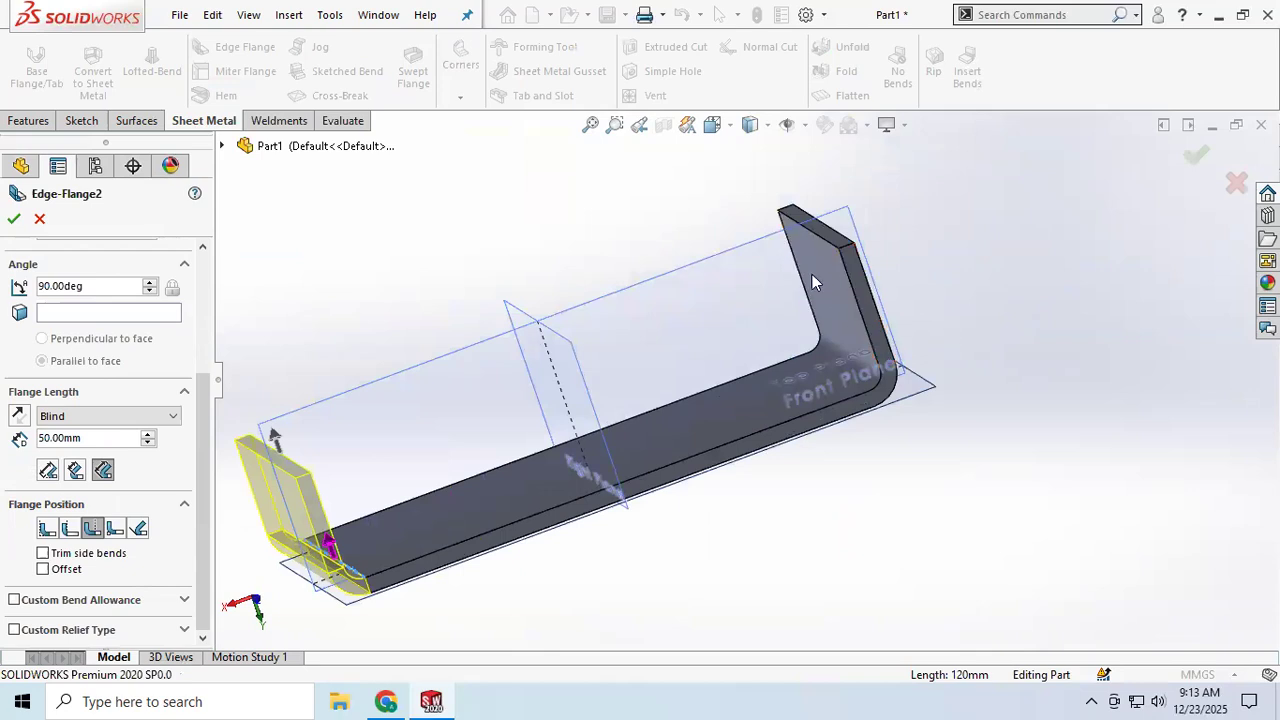
{"action": "mouse_move", "coordinate": [838, 310]}
{"action": "middle_mouse_down"}
{"action": "mouse_move", "coordinate": [857, 269]}
{"action": "mouse_move", "coordinate": [855, 294]}
{"action": "middle_mouse_up"}
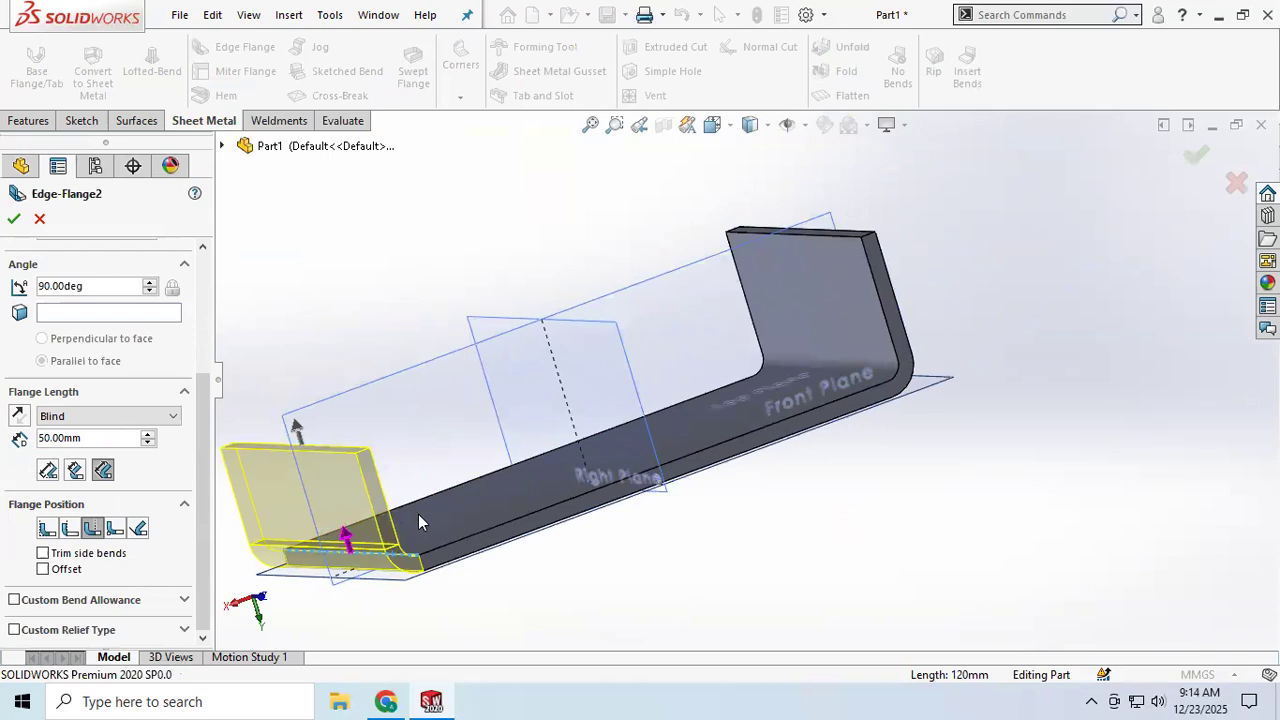
{"action": "scroll", "coordinate": [325, 559], "scroll_direction": "down", "scroll_amount": 2}
{"action": "scroll", "coordinate": [313, 562], "scroll_direction": "up", "scroll_amount": 3}
{"action": "middle_click_drag", "start_coordinate": [422, 516], "coordinate": [460, 506]}
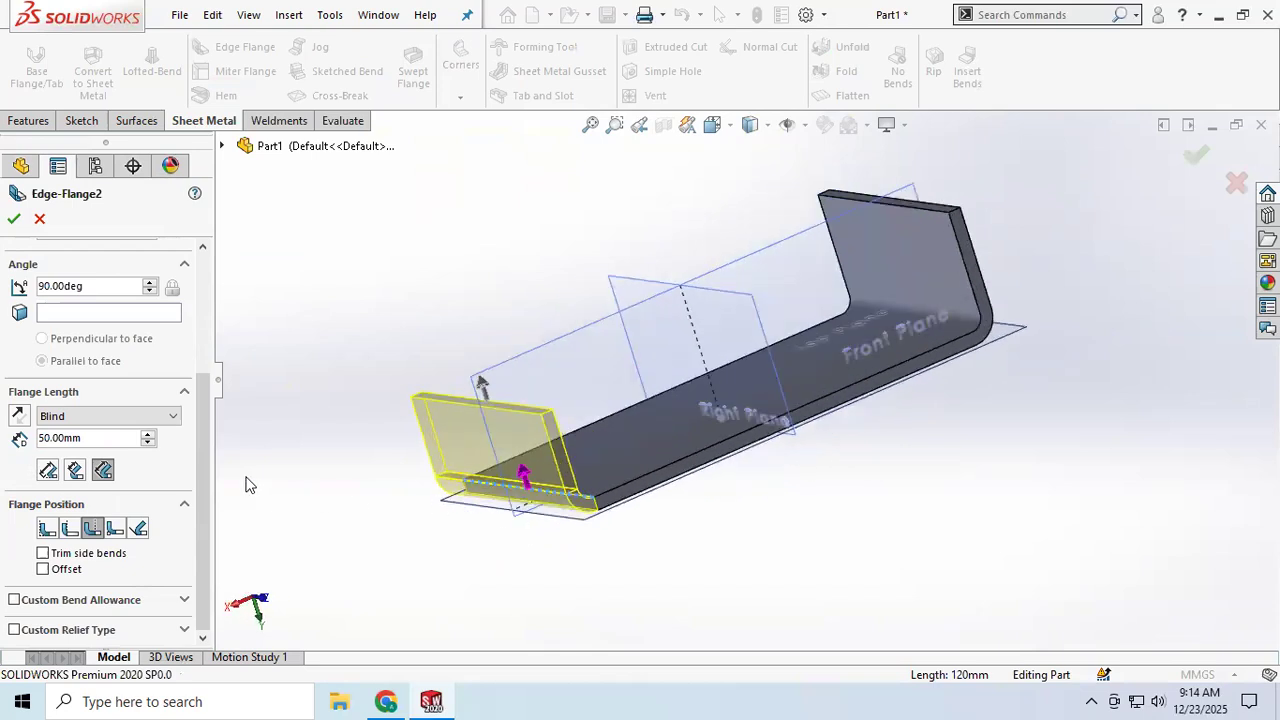
{"action": "scroll", "coordinate": [250, 485], "scroll_direction": "up", "scroll_amount": 1}
{"action": "scroll", "coordinate": [90, 357], "scroll_direction": "up", "scroll_amount": 3}
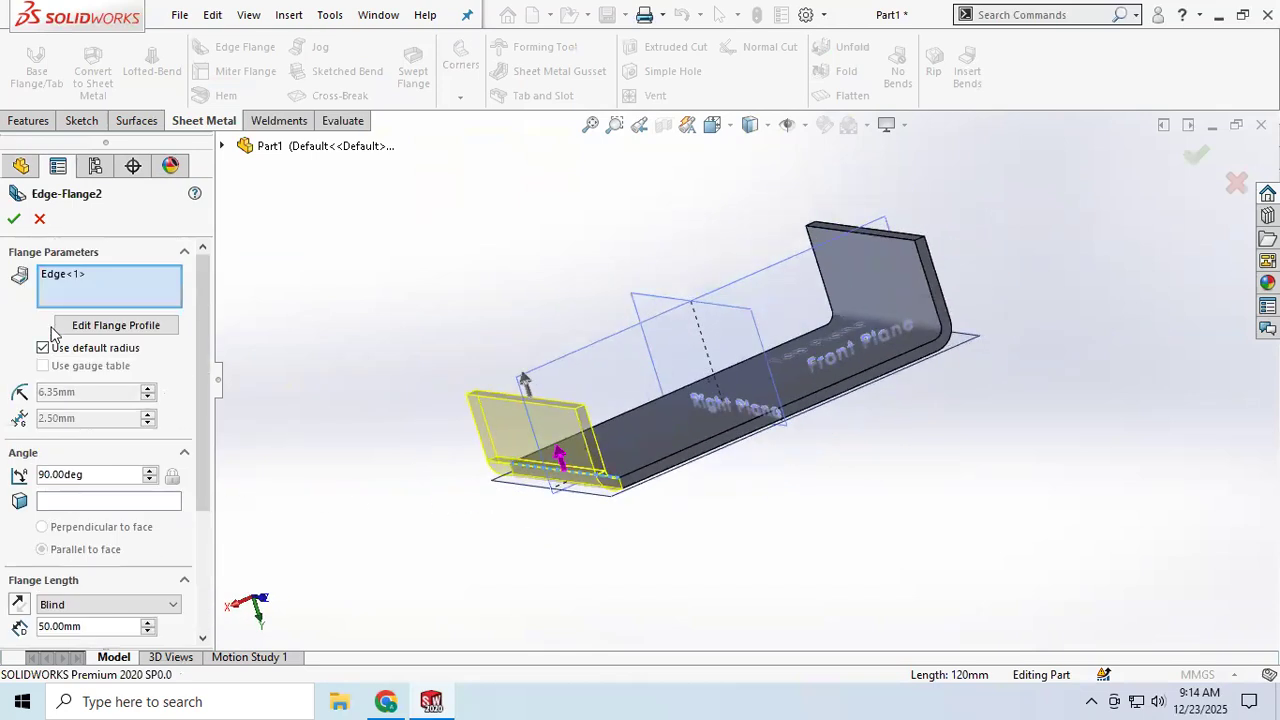
Step: Open the edge flange profile sketch and set one lower corner point of the profile to X 30 mm
{"action": "left_click", "coordinate": [117, 326]}
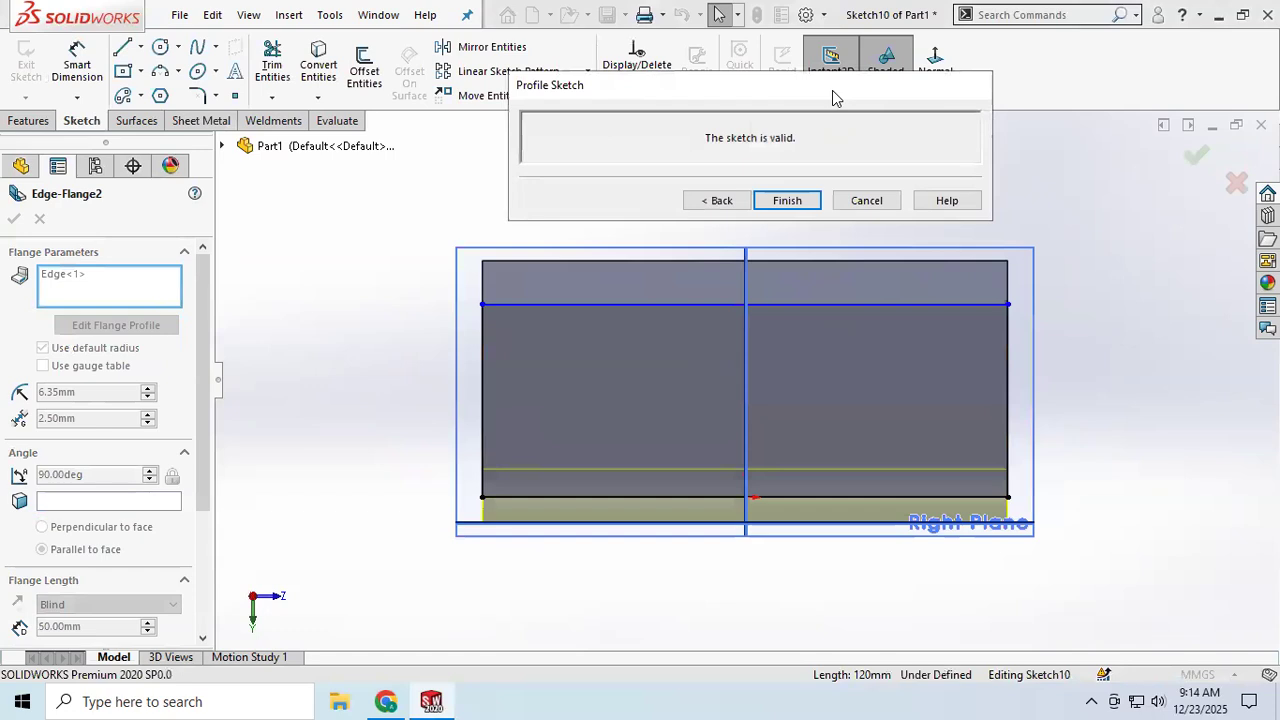
{"action": "left_click_drag", "start_coordinate": [835, 97], "coordinate": [1048, 35]}
{"action": "mouse_move", "coordinate": [1117, 319]}
{"action": "middle_mouse_down"}
{"action": "mouse_move", "coordinate": [1088, 357]}
{"action": "mouse_move", "coordinate": [1056, 359]}
{"action": "middle_mouse_up"}
{"action": "scroll", "coordinate": [640, 590], "scroll_direction": "down", "scroll_amount": 5}
{"action": "left_click_drag", "start_coordinate": [632, 570], "coordinate": [491, 553]}
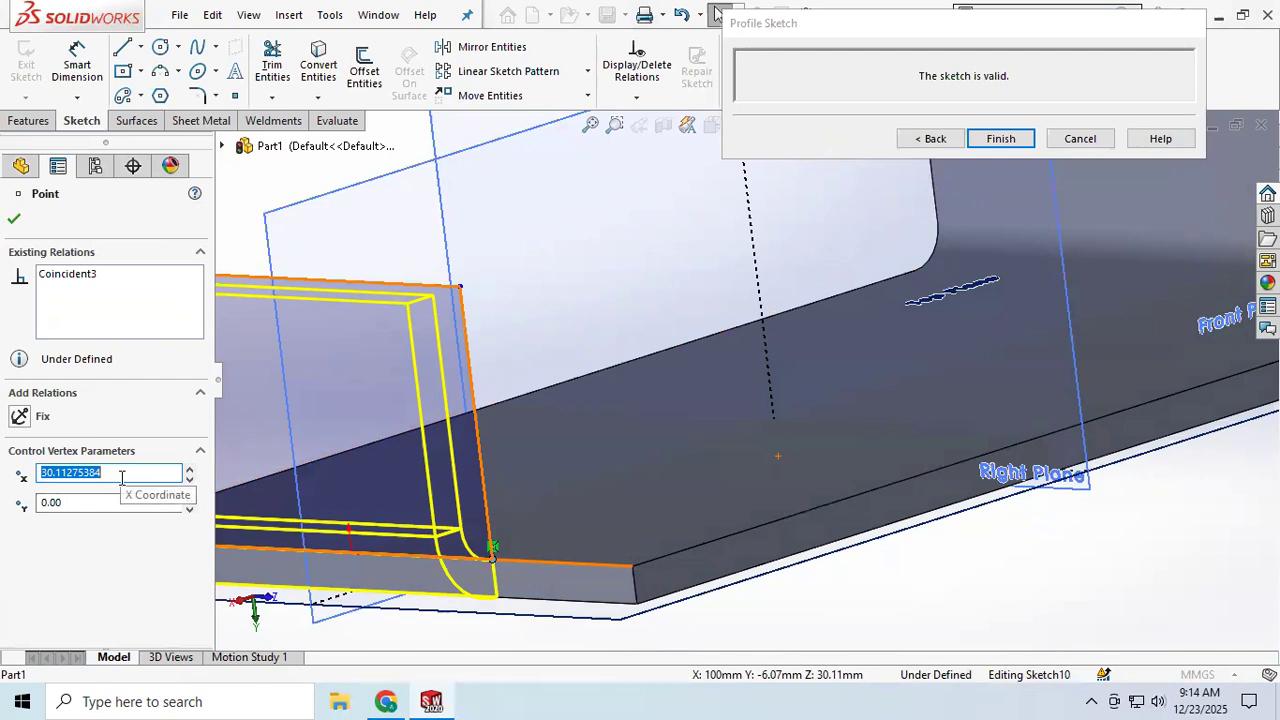
{"action": "type", "text": "30"}
{"action": "key", "text": "Return"}
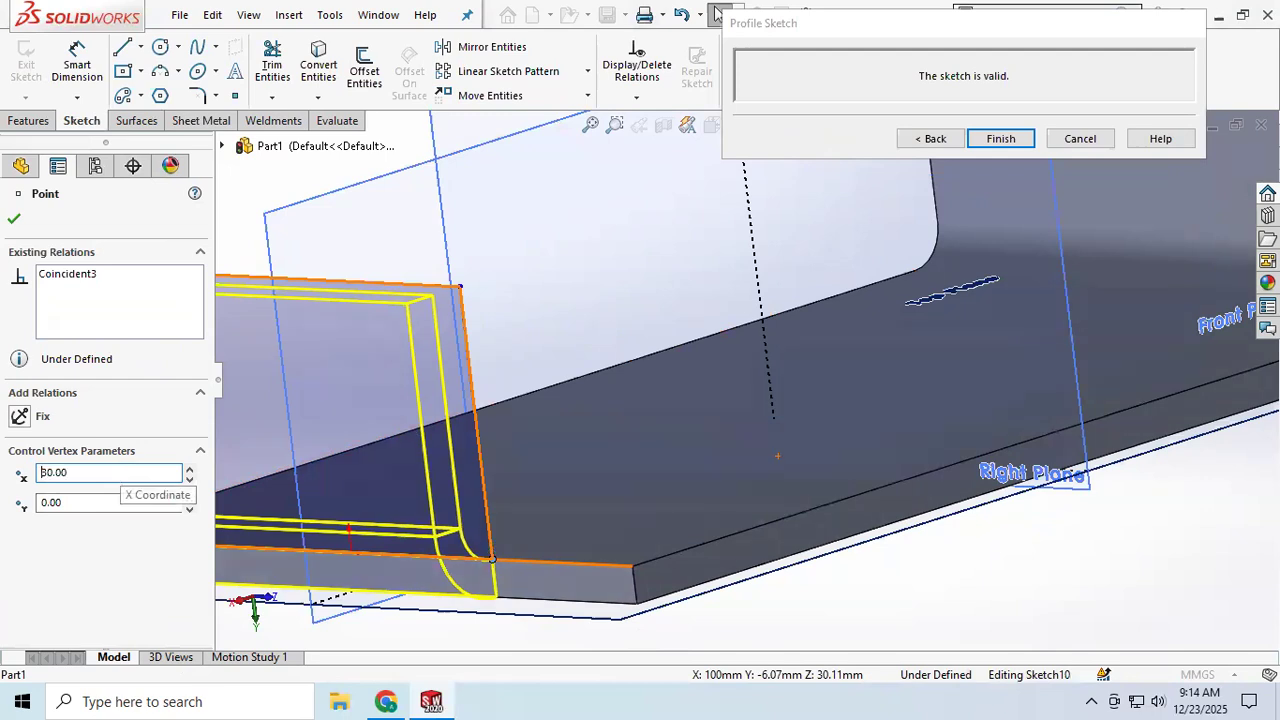
{"action": "scroll", "coordinate": [313, 538], "scroll_direction": "down", "scroll_amount": 4}
{"action": "scroll", "coordinate": [313, 538], "scroll_direction": "up", "scroll_amount": 6}
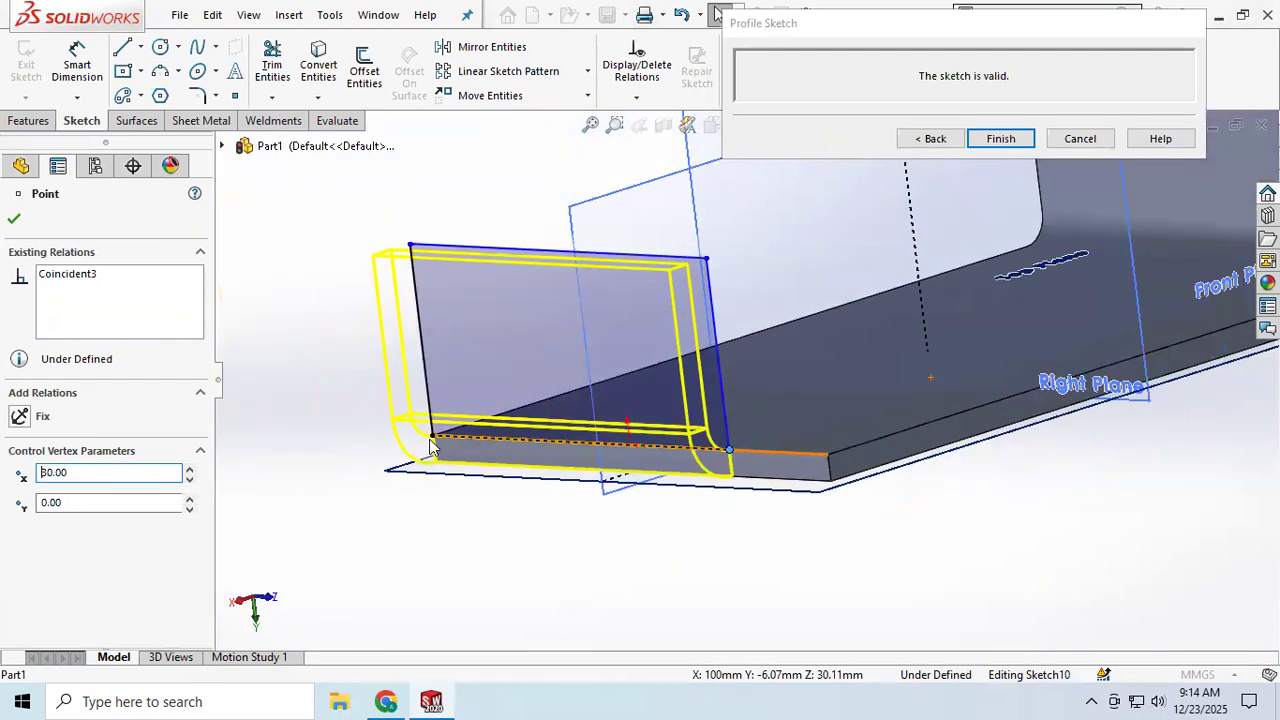
Step: Set the opposite lower corner point of the profile to X -30 mm and finish the profile sketch
{"action": "left_click_drag", "start_coordinate": [436, 440], "coordinate": [508, 440]}
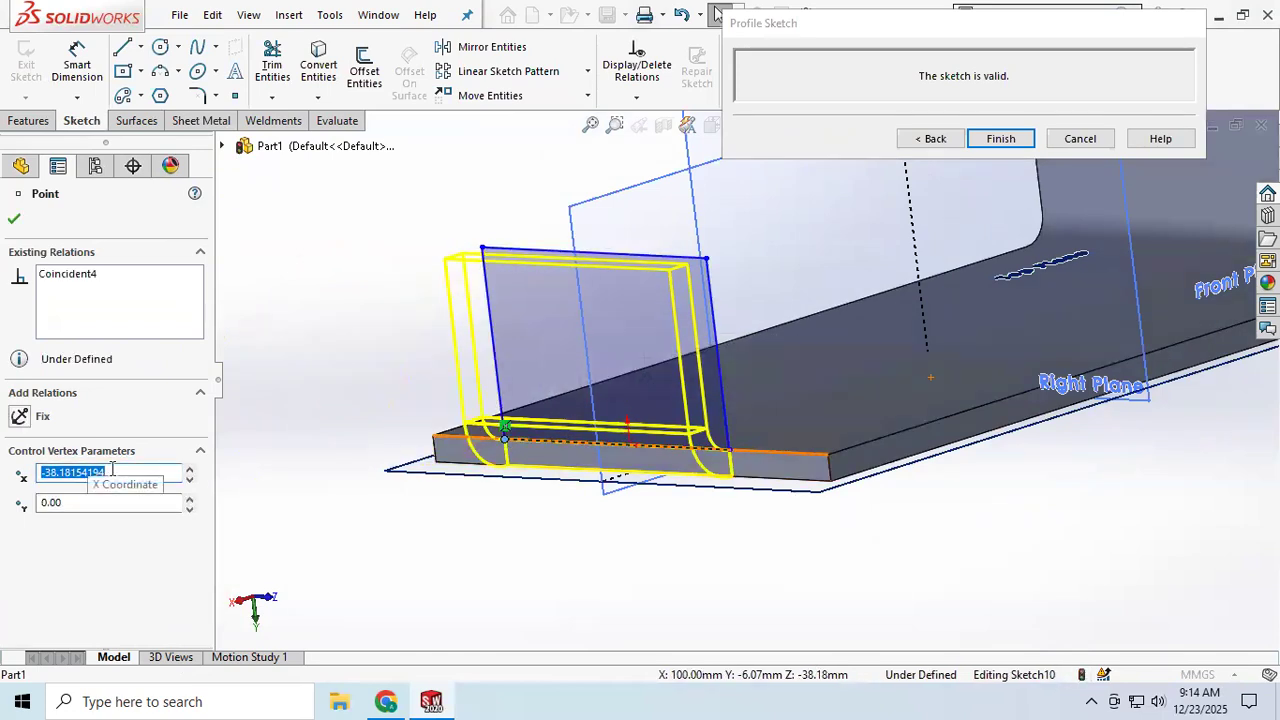
{"action": "type", "text": "-"}
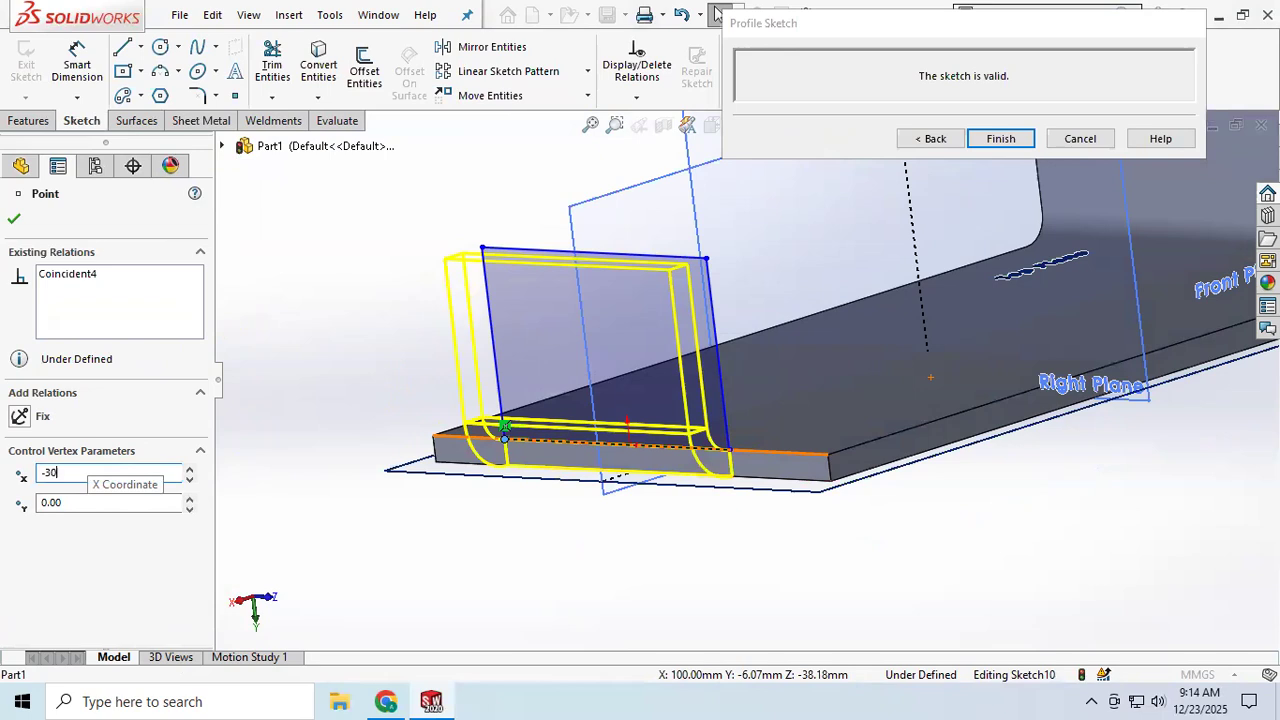
{"action": "type", "text": "30"}
{"action": "key", "text": "Return"}
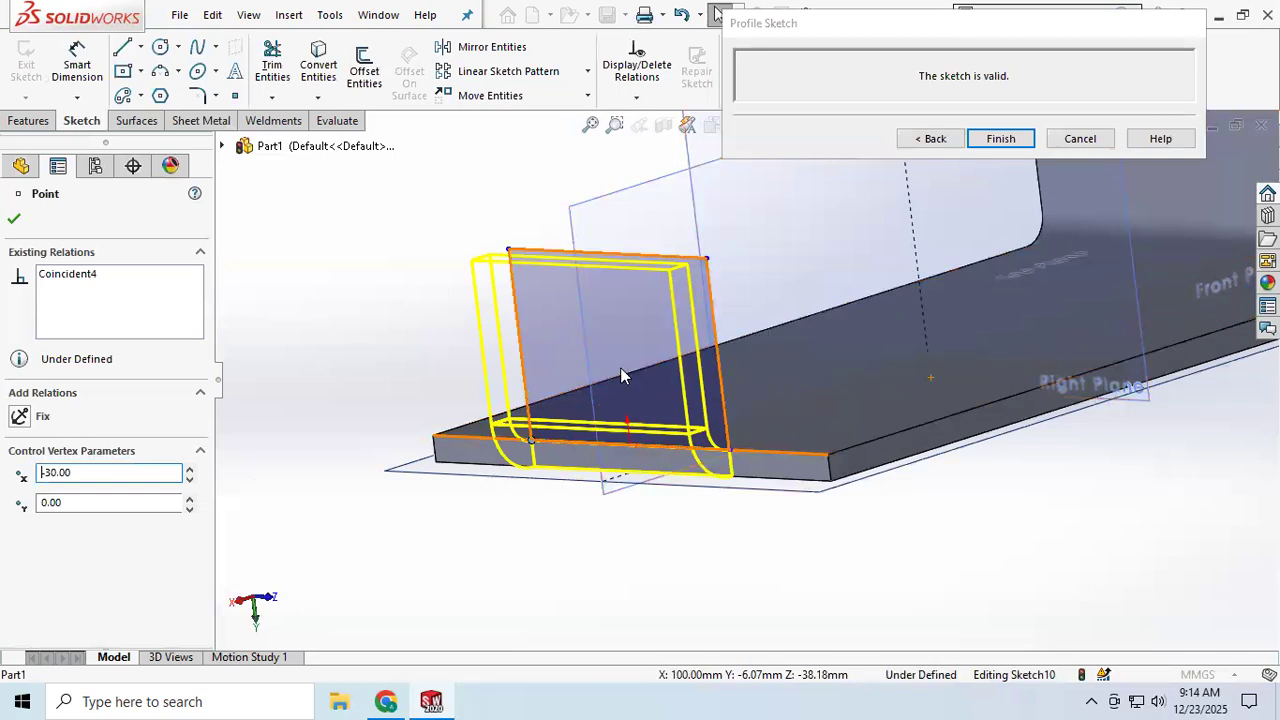
{"action": "left_click", "coordinate": [1002, 138]}
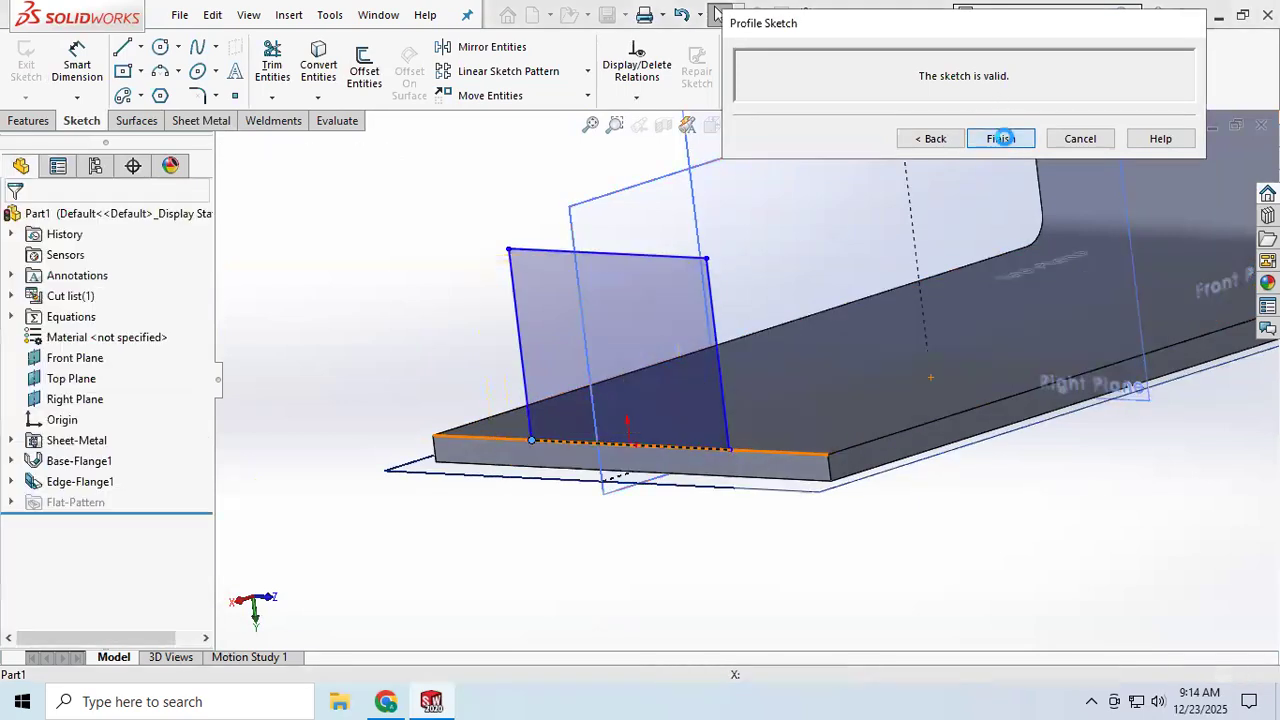
Step: Edit the second edge flange, enable Custom Relief Type, switch its position to Material Outside, and accept
{"action": "mouse_move", "coordinate": [860, 484]}
{"action": "middle_mouse_down"}
{"action": "mouse_move", "coordinate": [782, 490]}
{"action": "mouse_move", "coordinate": [794, 506]}
{"action": "middle_mouse_up"}
{"action": "scroll", "coordinate": [807, 390], "scroll_direction": "down", "scroll_amount": 4}
{"action": "scroll", "coordinate": [807, 393], "scroll_direction": "up", "scroll_amount": 3}
{"action": "mouse_move", "coordinate": [807, 400]}
{"action": "middle_mouse_down"}
{"action": "mouse_move", "coordinate": [766, 434]}
{"action": "mouse_move", "coordinate": [810, 422]}
{"action": "middle_mouse_up"}
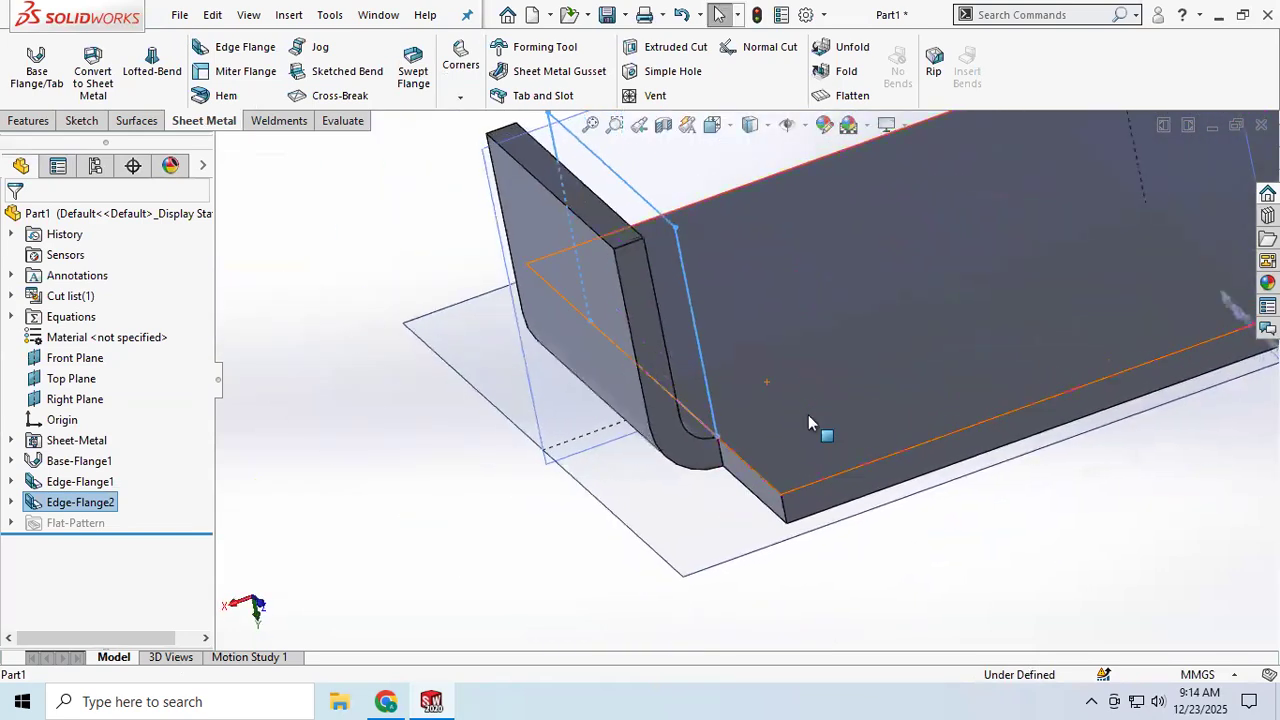
{"action": "right_click", "coordinate": [68, 505]}
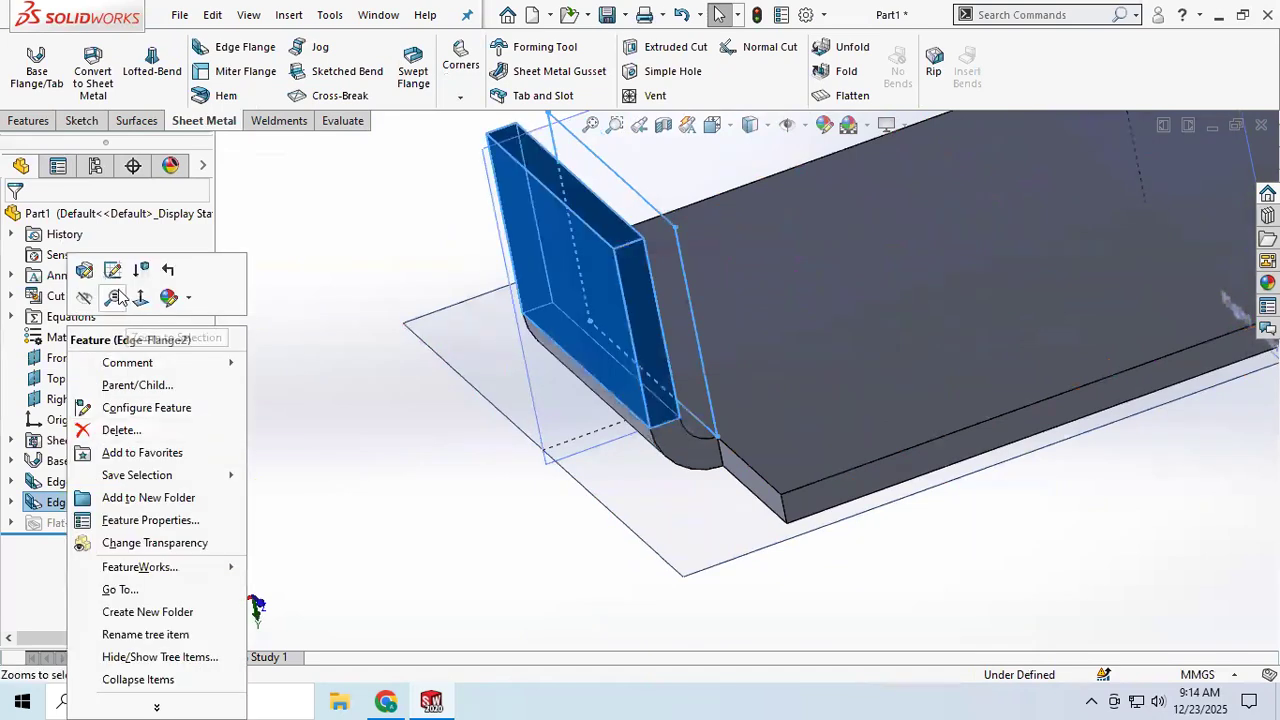
{"action": "left_click", "coordinate": [86, 270]}
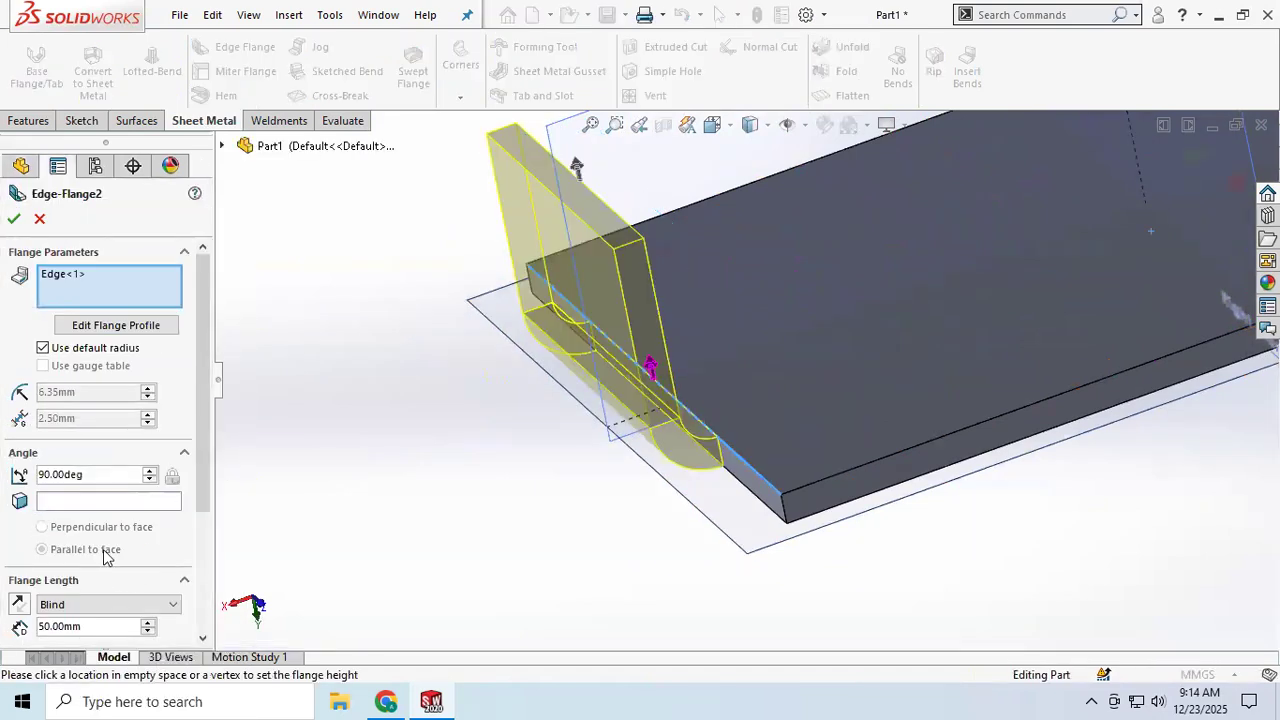
{"action": "scroll", "coordinate": [105, 557], "scroll_direction": "down", "scroll_amount": 3}
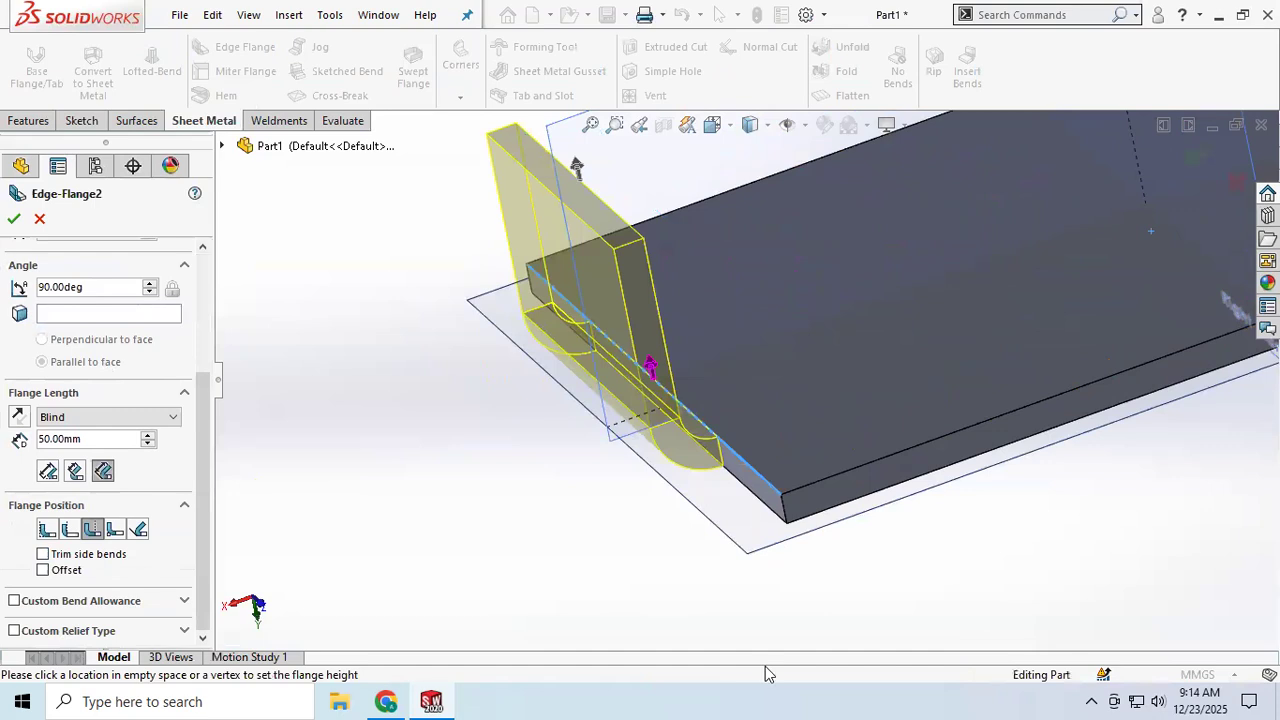
{"action": "left_click", "coordinate": [183, 632]}
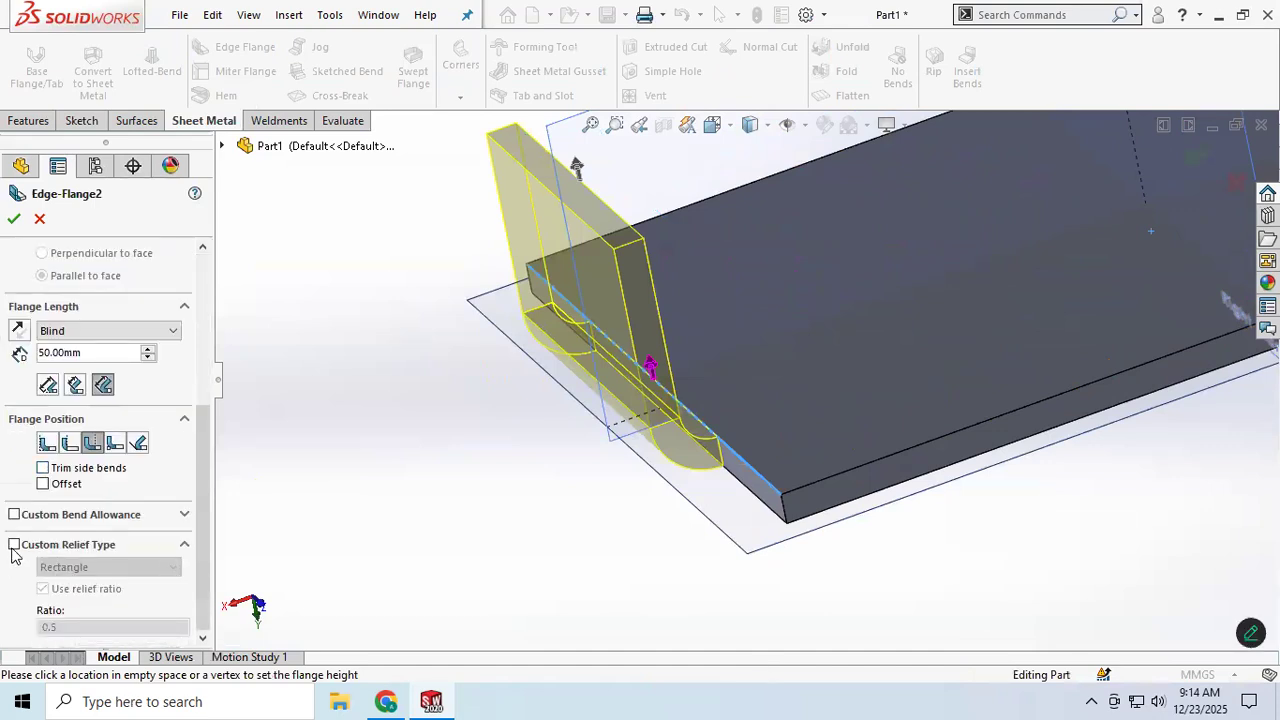
{"action": "left_click", "coordinate": [14, 545]}
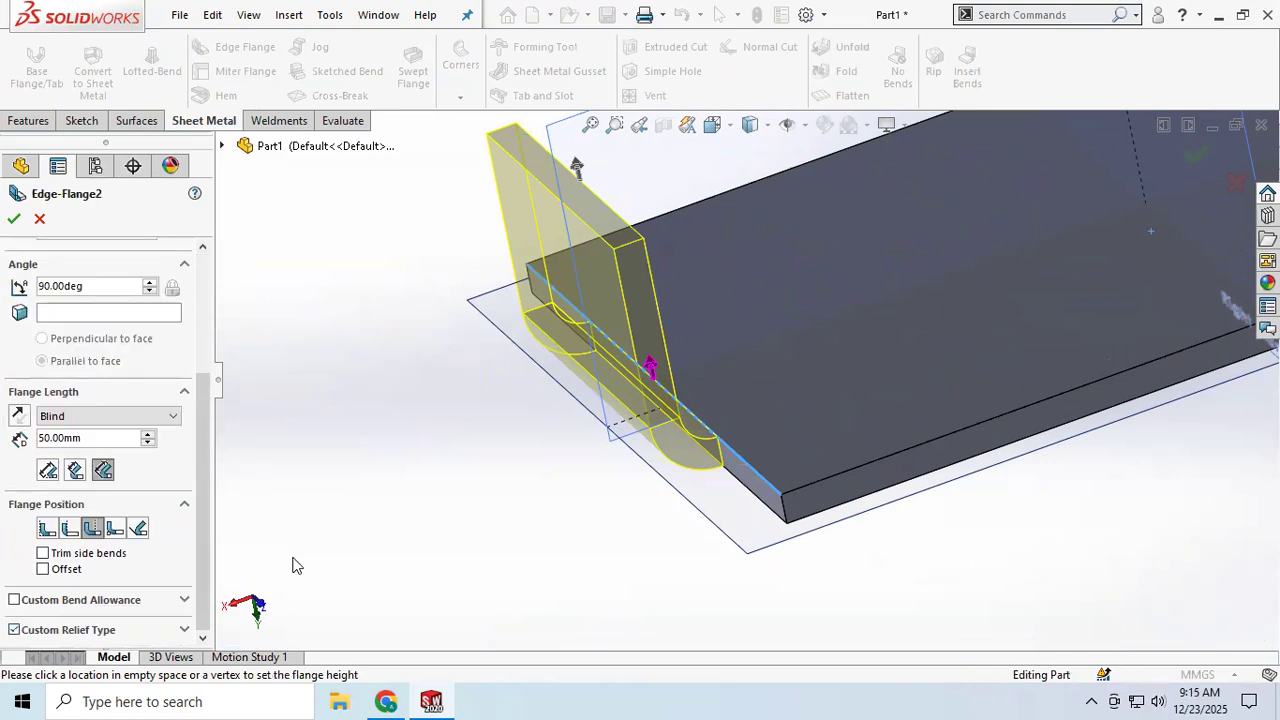
{"action": "left_click", "coordinate": [64, 531]}
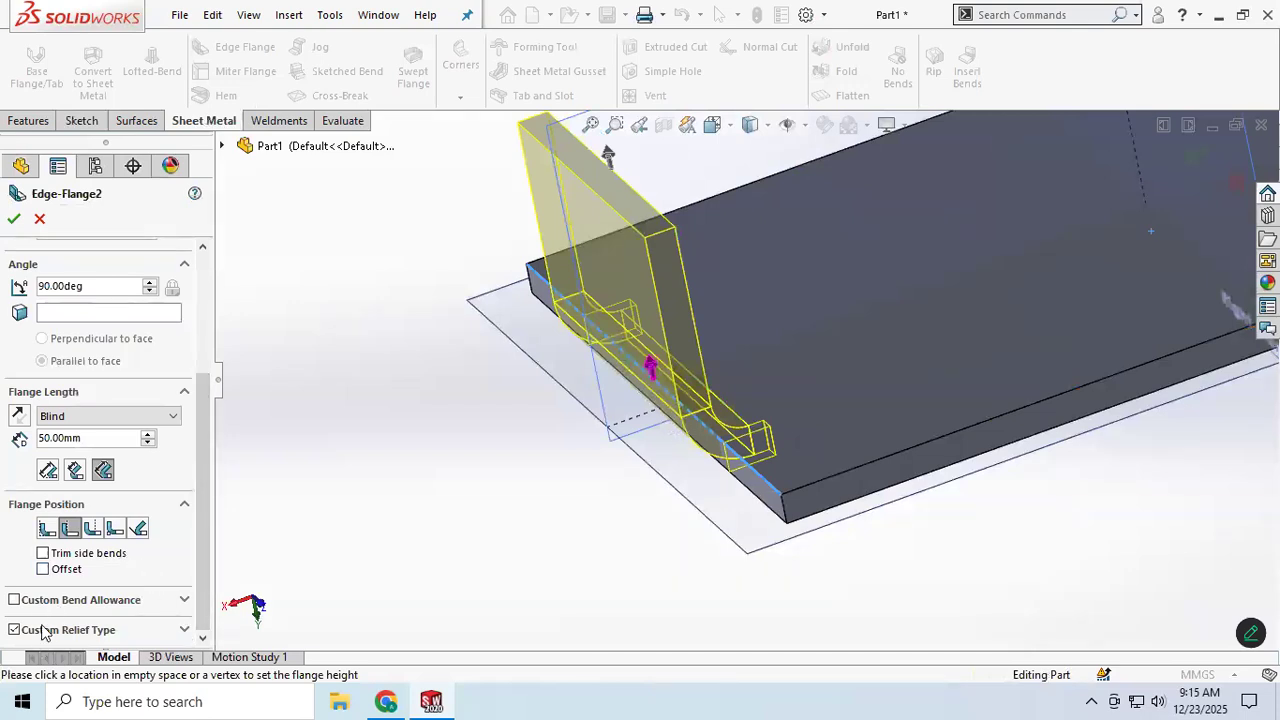
{"action": "middle_click_drag", "start_coordinate": [557, 381], "coordinate": [628, 402]}
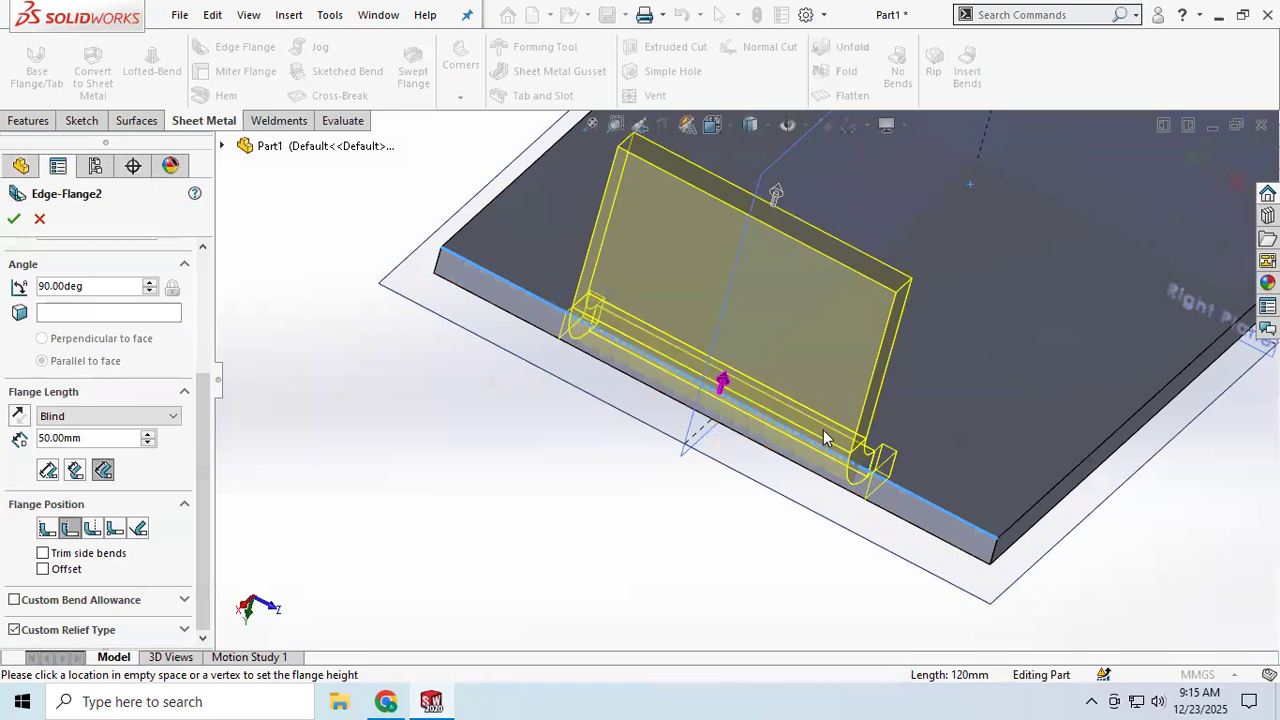
{"action": "scroll", "coordinate": [875, 467], "scroll_direction": "down", "scroll_amount": 3}
{"action": "scroll", "coordinate": [860, 482], "scroll_direction": "down", "scroll_amount": 2}
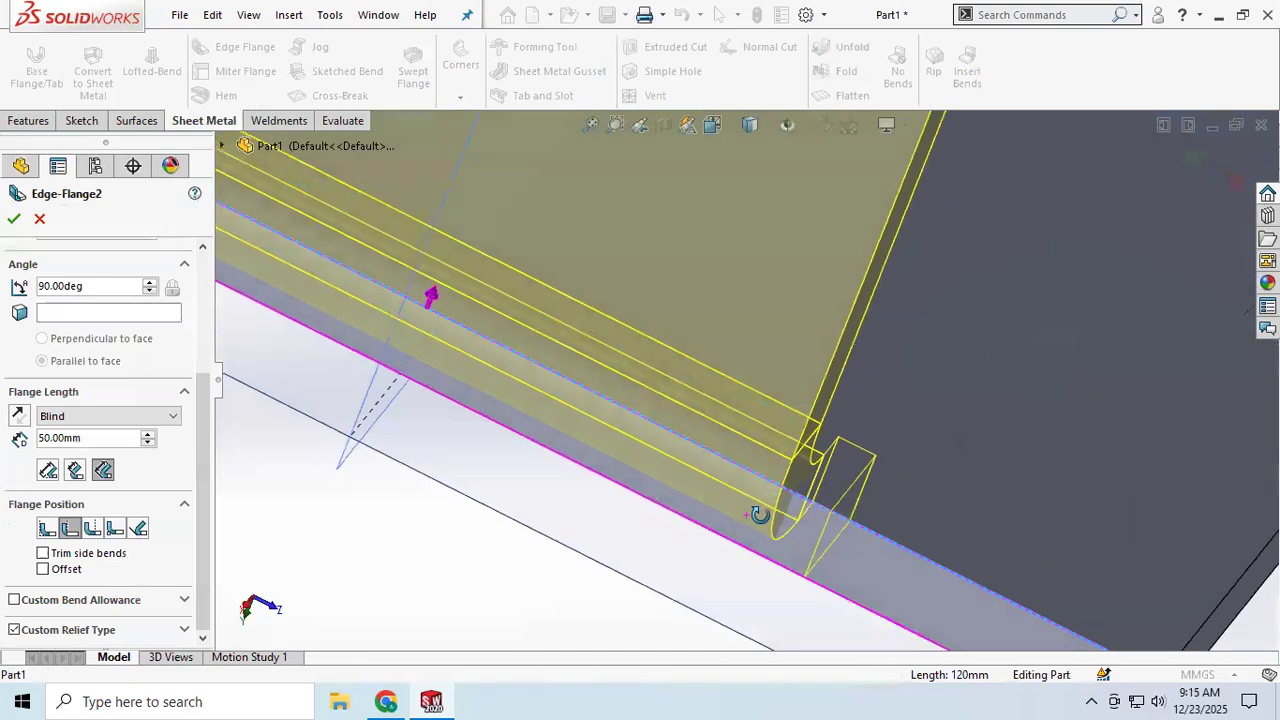
{"action": "left_click", "coordinate": [12, 220]}
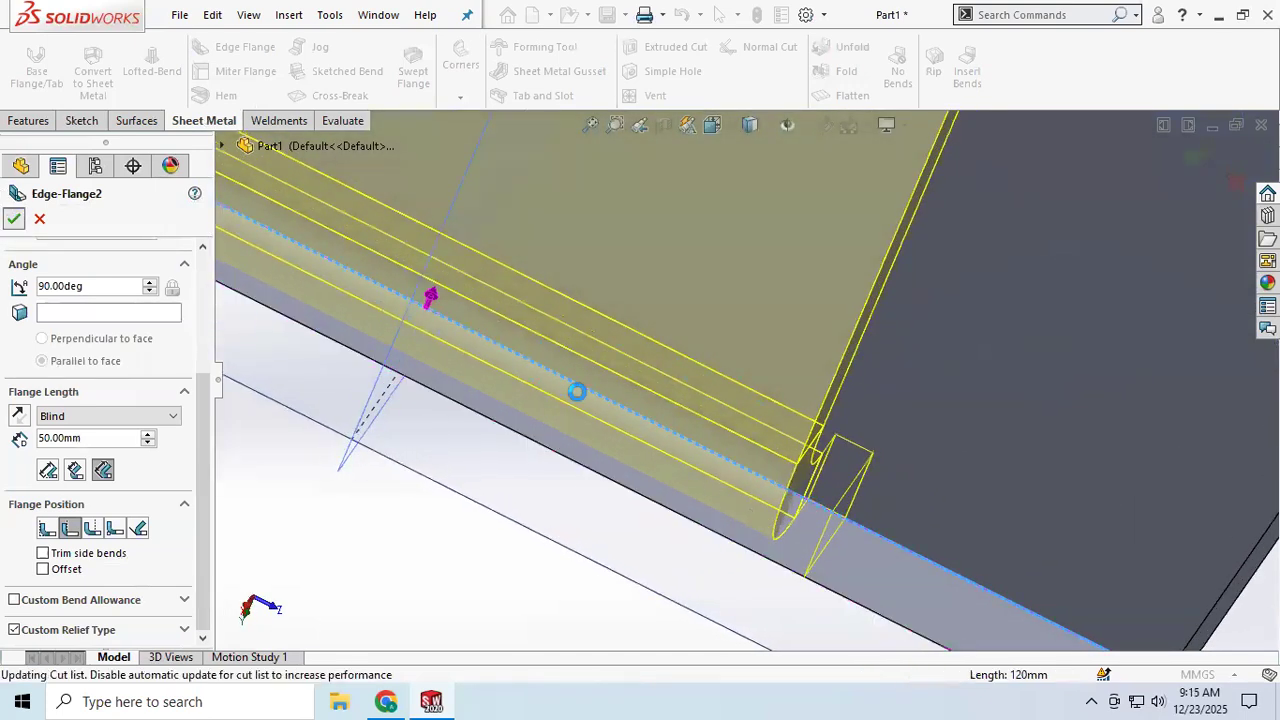
Step: Reopen the second edge flange feature for editing
{"action": "middle_click_drag", "start_coordinate": [814, 502], "coordinate": [755, 466]}
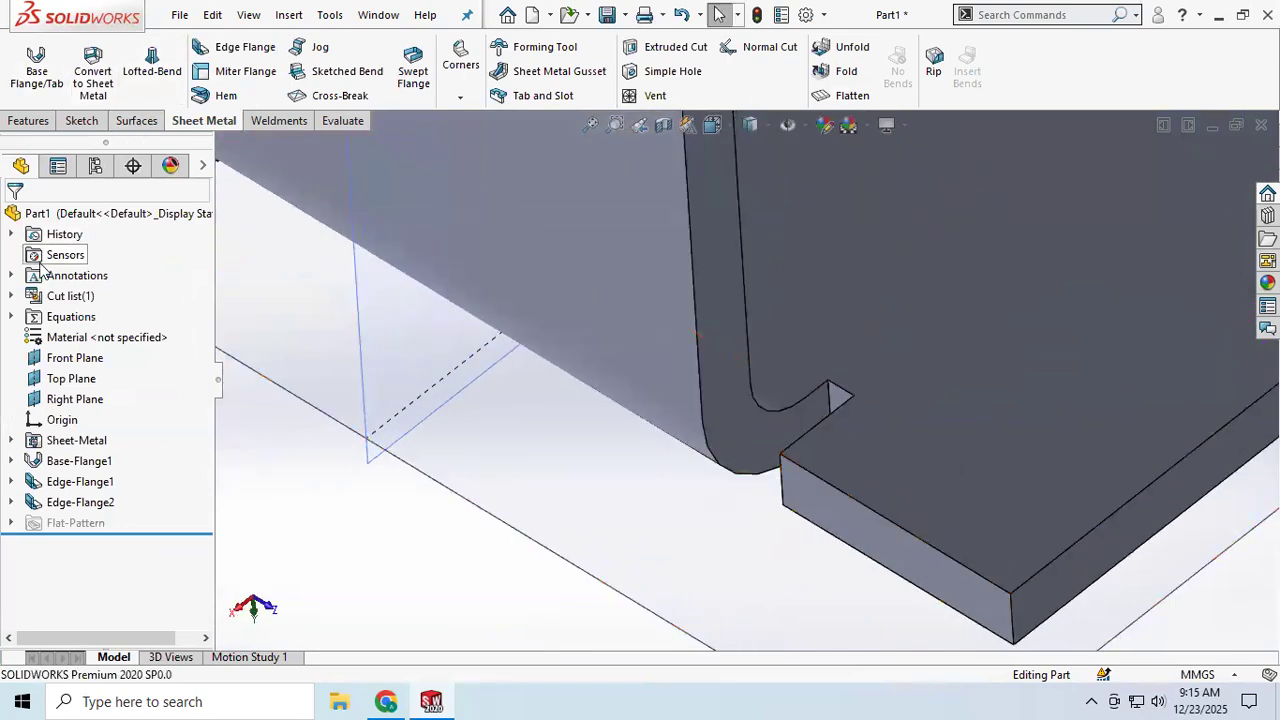
{"action": "right_click", "coordinate": [60, 502]}
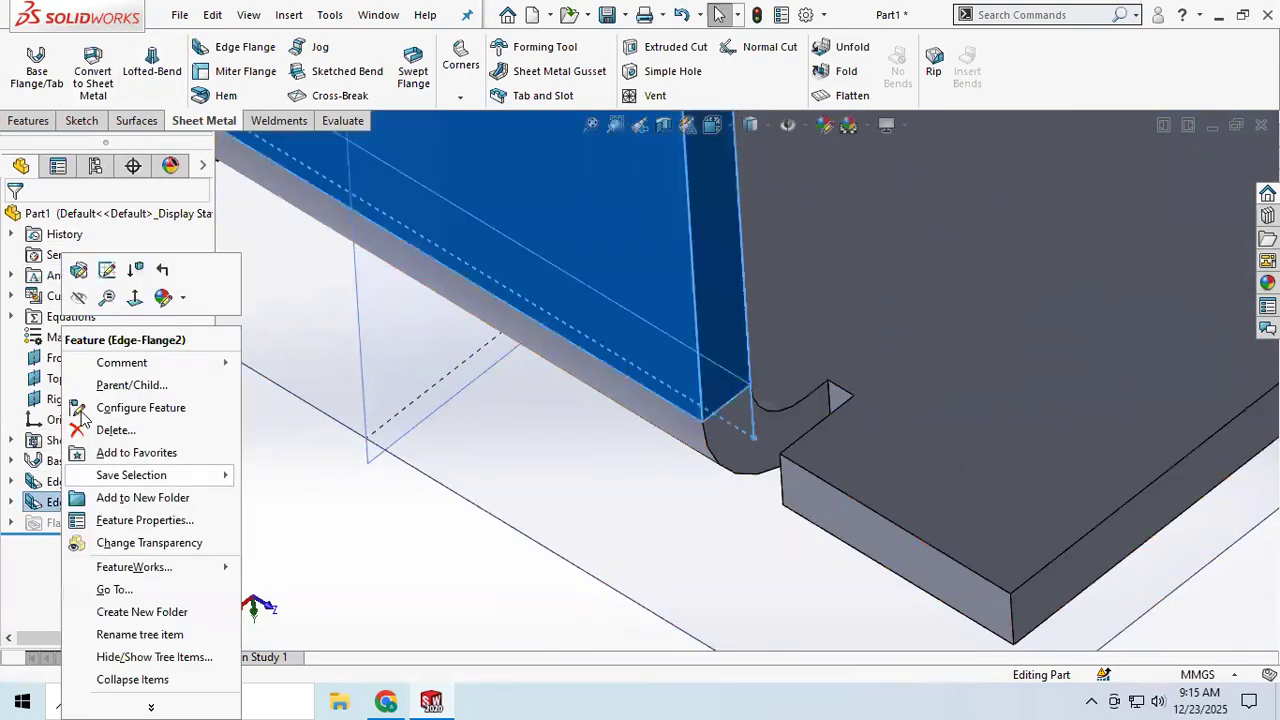
{"action": "left_click", "coordinate": [70, 275]}
Step: Try the other flange position options on the second edge flange before returning to Material Outside
{"action": "scroll", "coordinate": [334, 473], "scroll_direction": "down", "scroll_amount": 4}
{"action": "scroll", "coordinate": [338, 467], "scroll_direction": "up", "scroll_amount": 2}
{"action": "scroll", "coordinate": [901, 369], "scroll_direction": "up", "scroll_amount": 4}
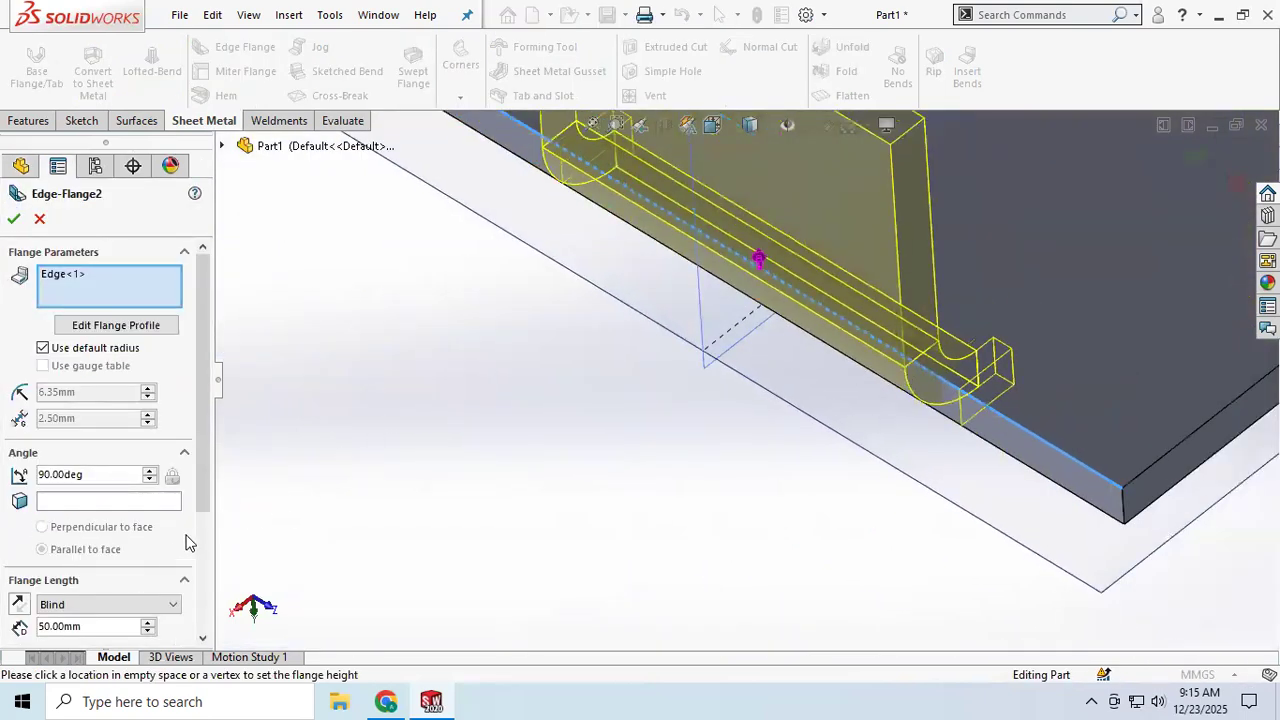
{"action": "scroll", "coordinate": [206, 472], "scroll_direction": "down", "scroll_amount": 4}
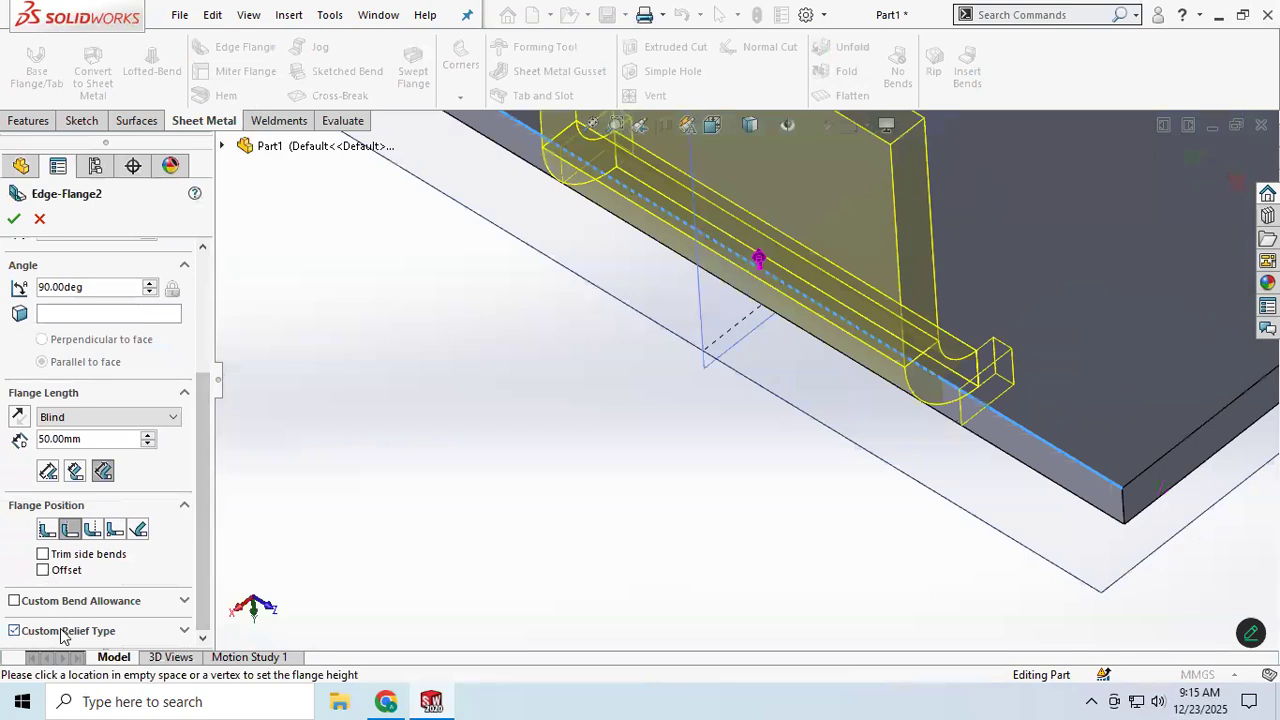
{"action": "left_click", "coordinate": [14, 631]}
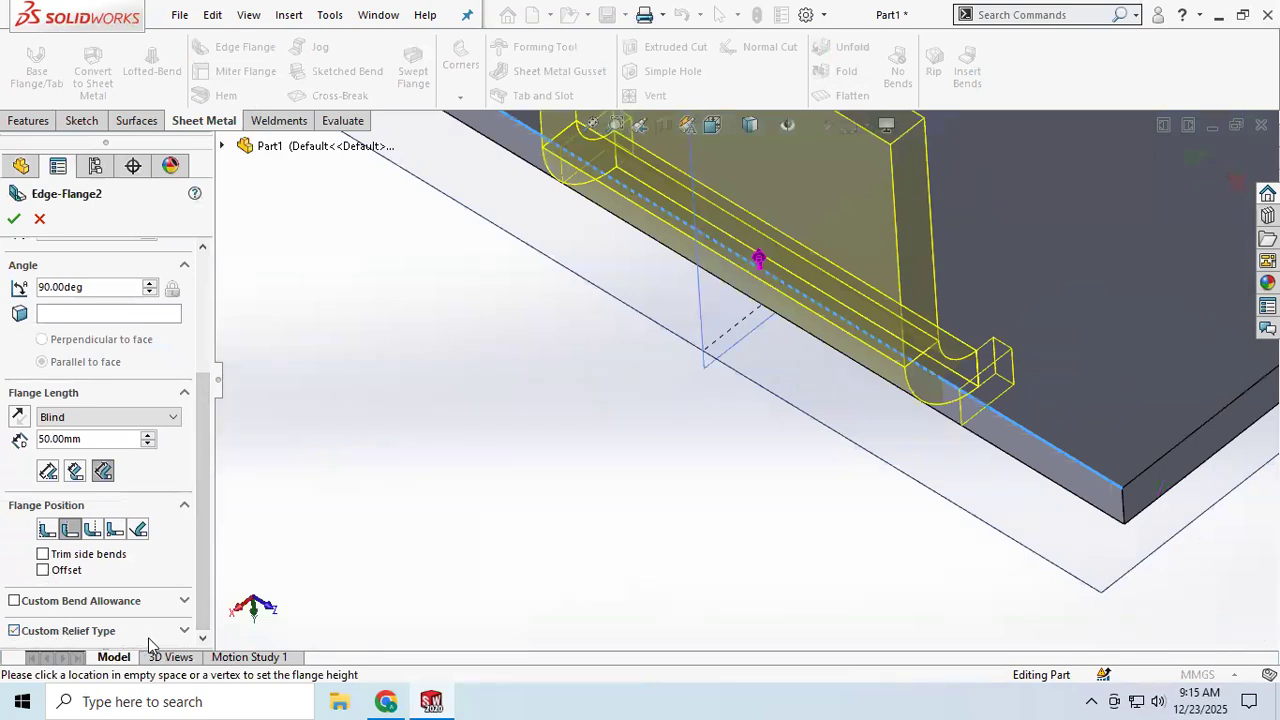
{"action": "left_click", "coordinate": [183, 631]}
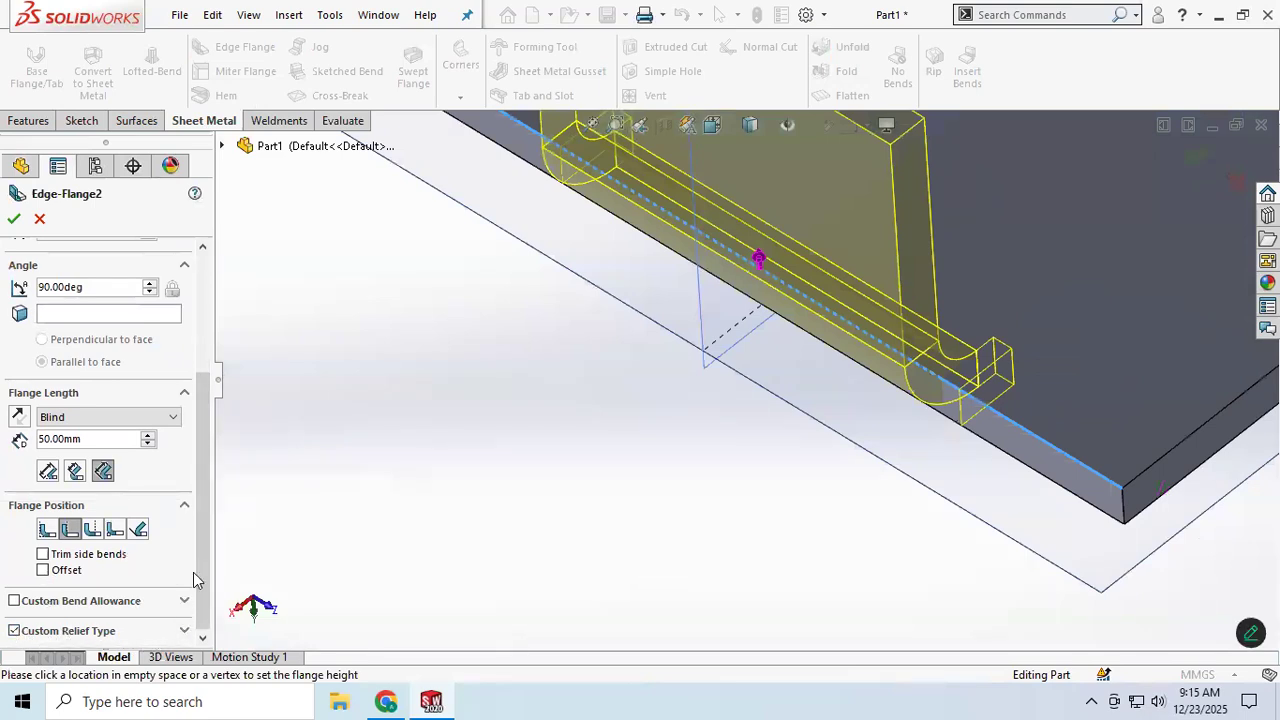
{"action": "left_click", "coordinate": [47, 529]}
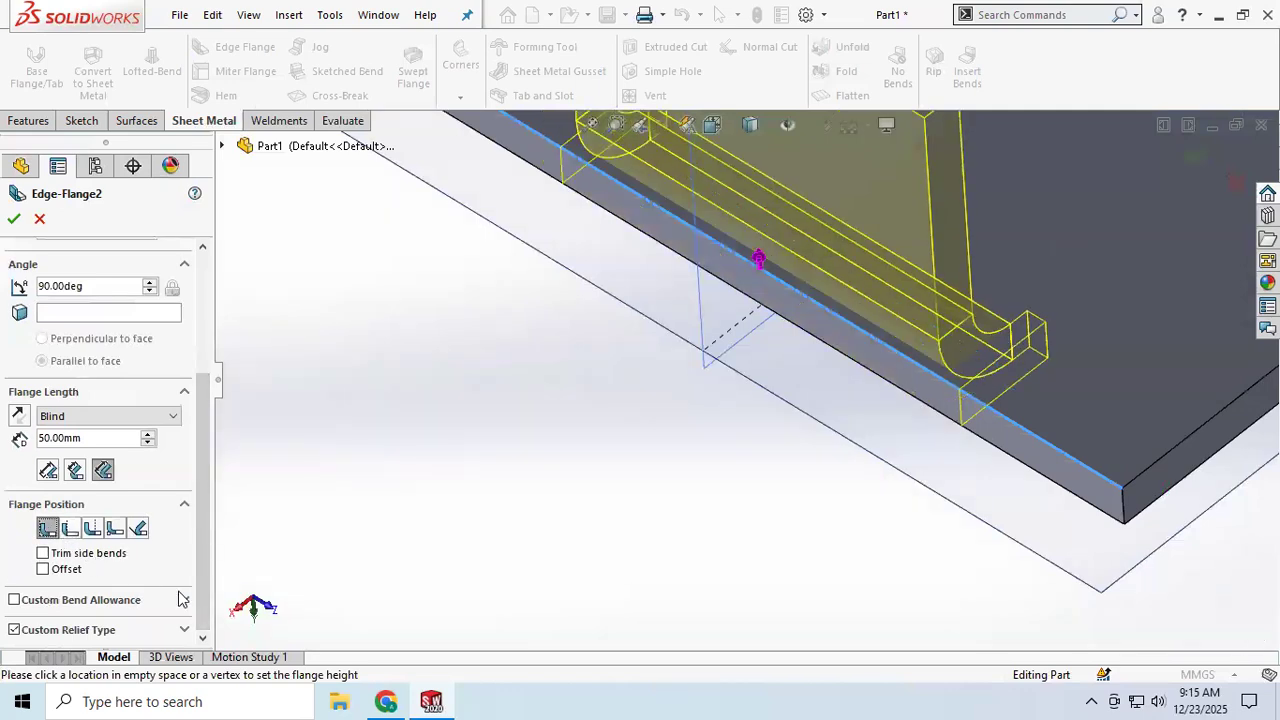
{"action": "left_click", "coordinate": [92, 530]}
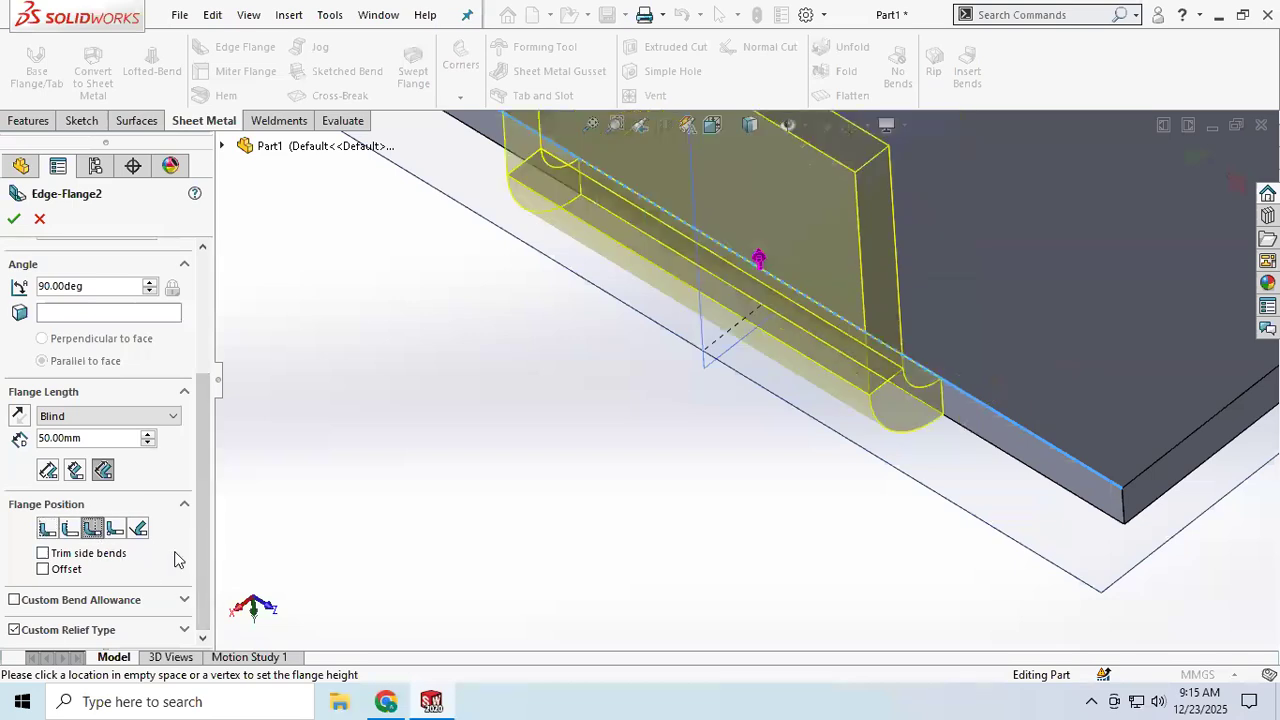
{"action": "left_click", "coordinate": [116, 529]}
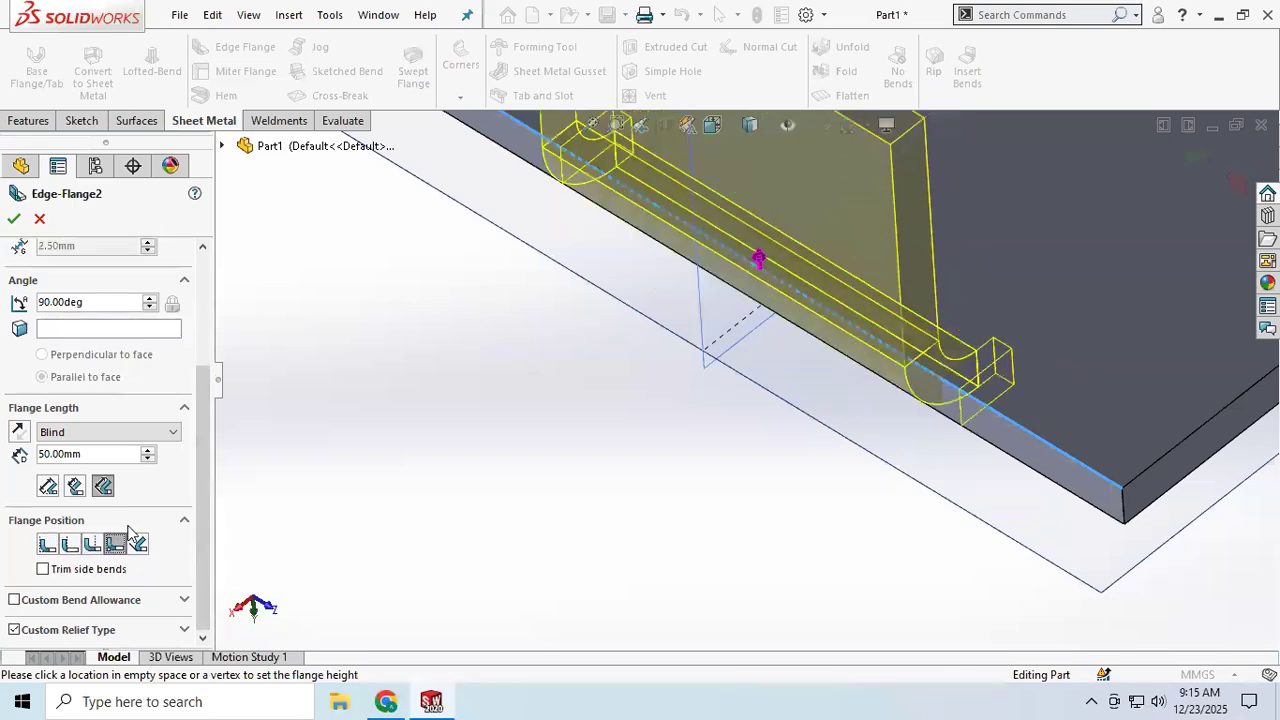
{"action": "left_click", "coordinate": [185, 632]}
{"action": "scroll", "coordinate": [198, 567], "scroll_direction": "down", "scroll_amount": 2}
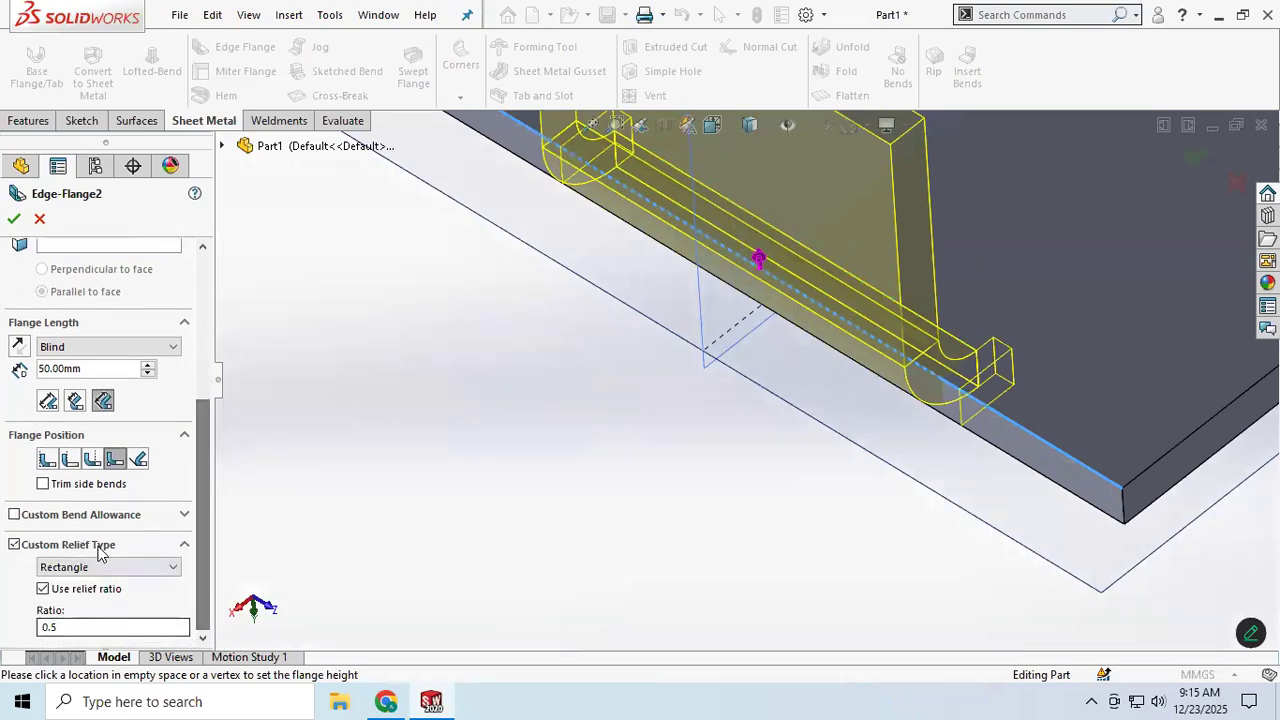
{"action": "left_click", "coordinate": [68, 458]}
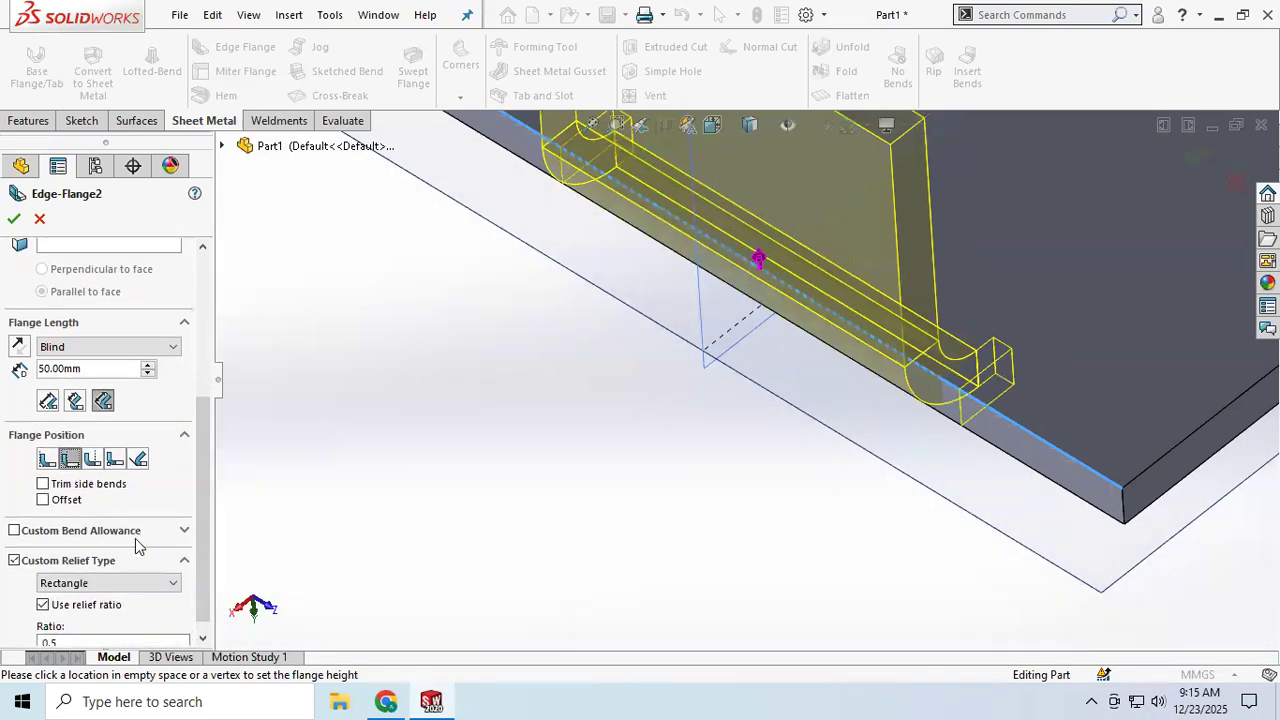
Step: Try different relief ratios for the second edge flange's rectangle relief, resetting the ratio to 0.5
{"action": "left_click", "coordinate": [156, 584]}
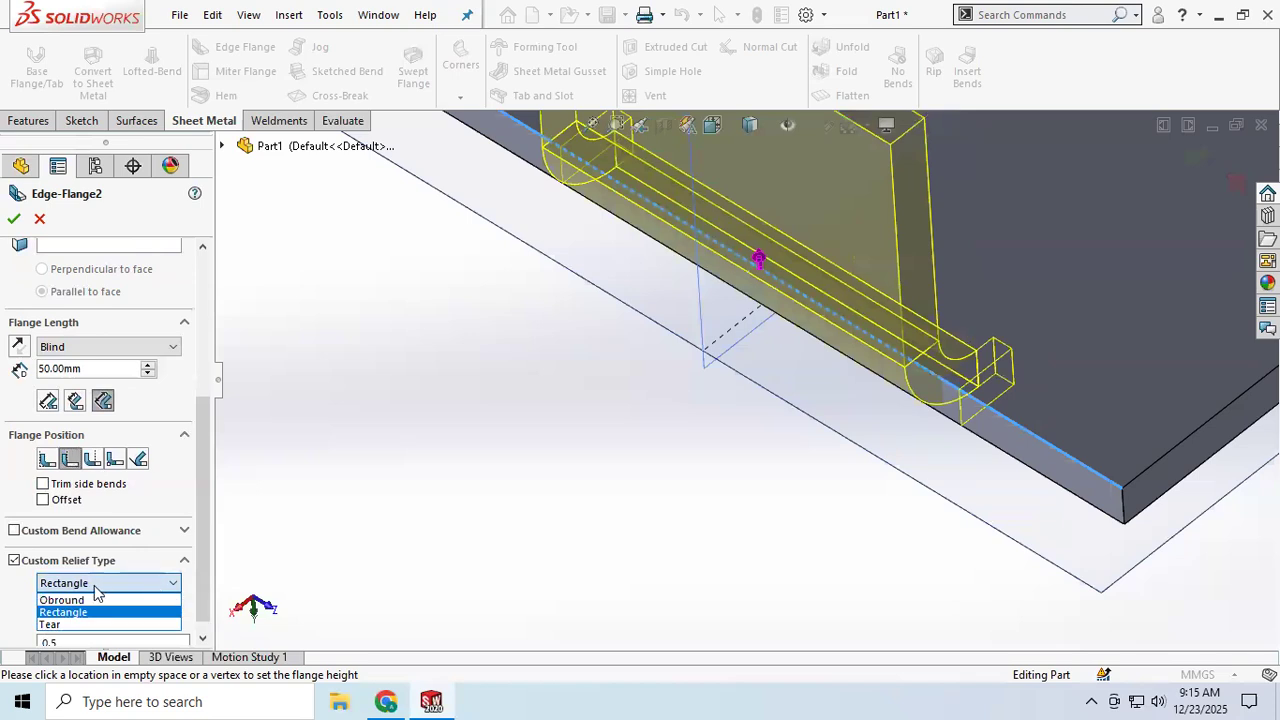
{"action": "left_click", "coordinate": [3, 597]}
{"action": "scroll", "coordinate": [38, 597], "scroll_direction": "down", "scroll_amount": 1}
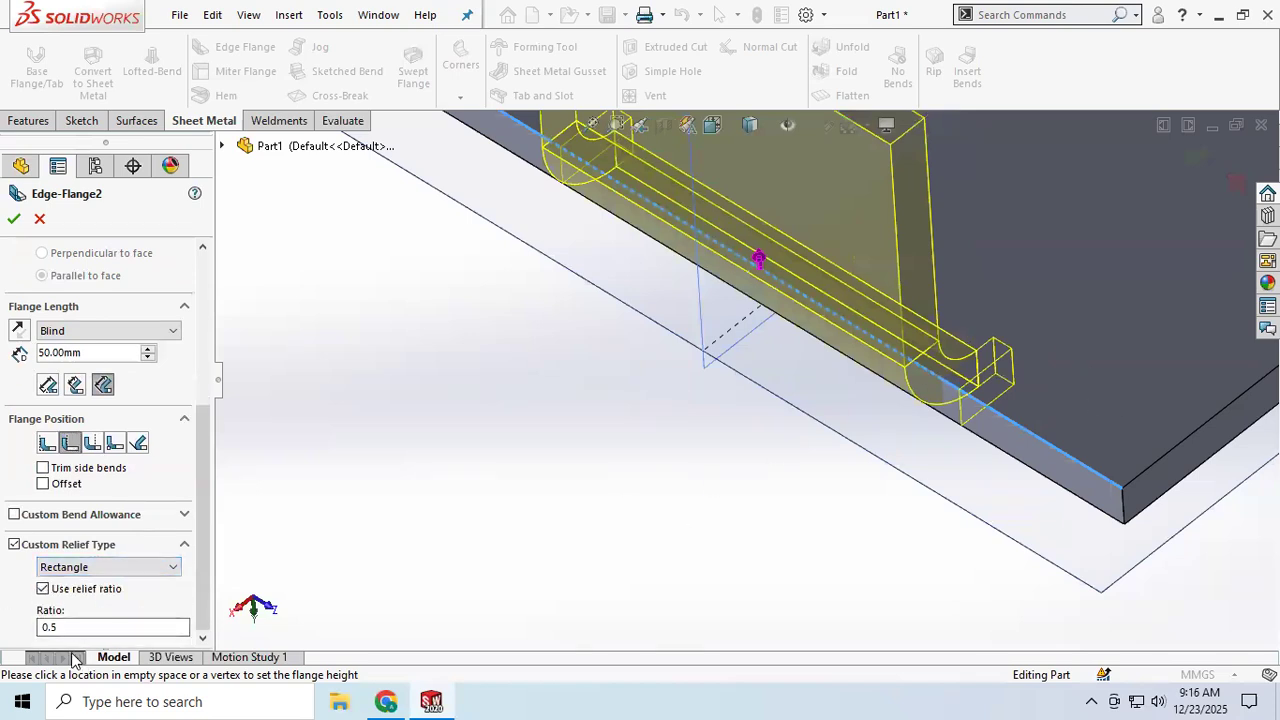
{"action": "left_click_drag", "start_coordinate": [62, 627], "coordinate": [9, 628]}
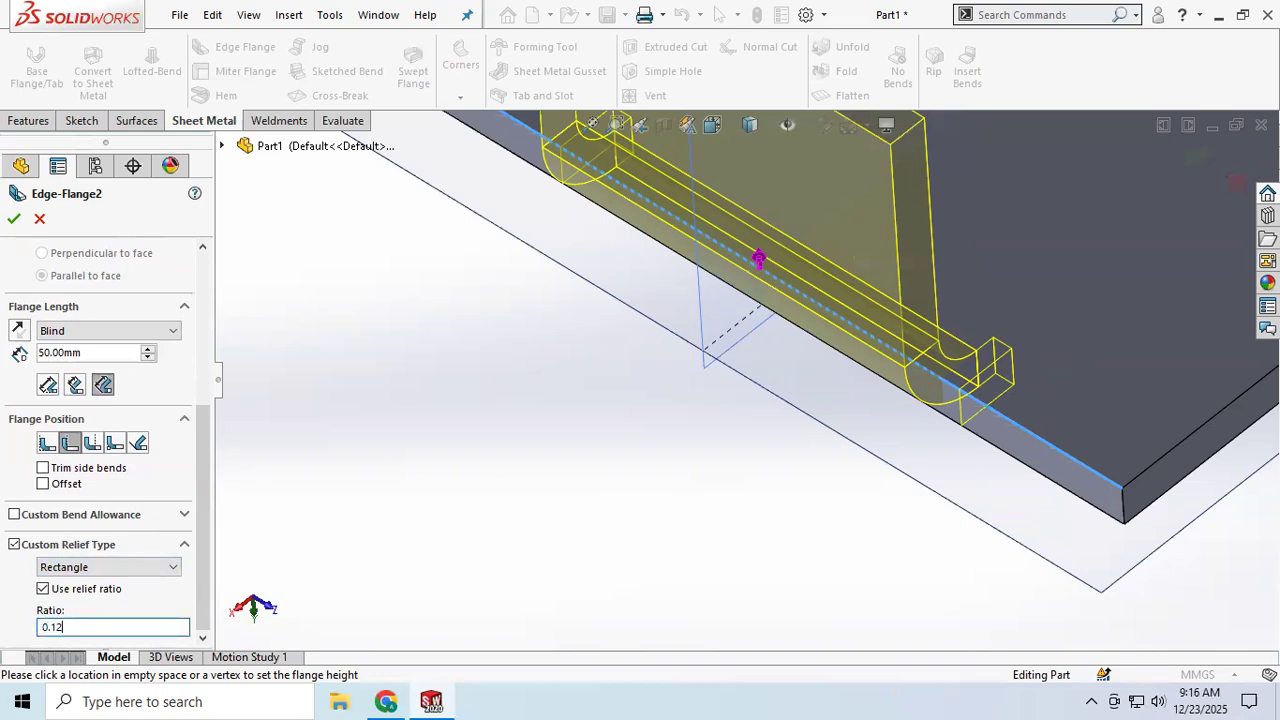
{"action": "middle_click_drag", "start_coordinate": [851, 450], "coordinate": [893, 457]}
{"action": "left_click_drag", "start_coordinate": [110, 628], "coordinate": [9, 636]}
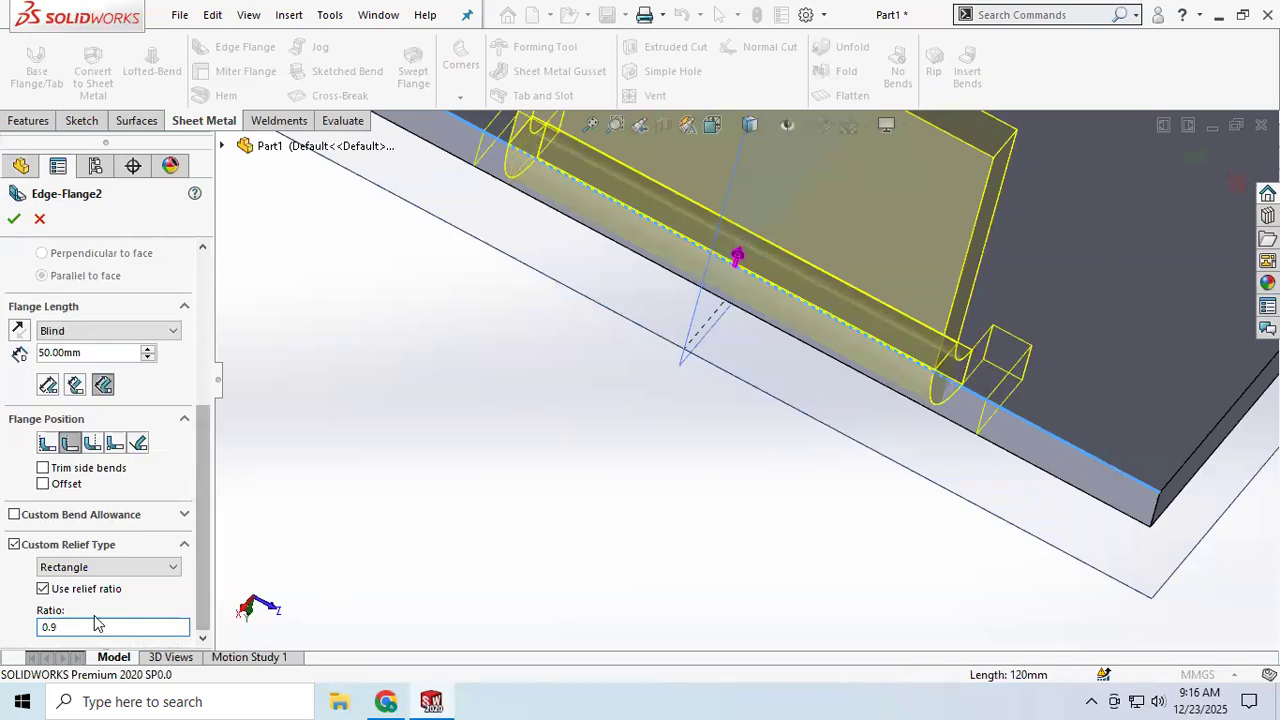
{"action": "type", "text": "0"}
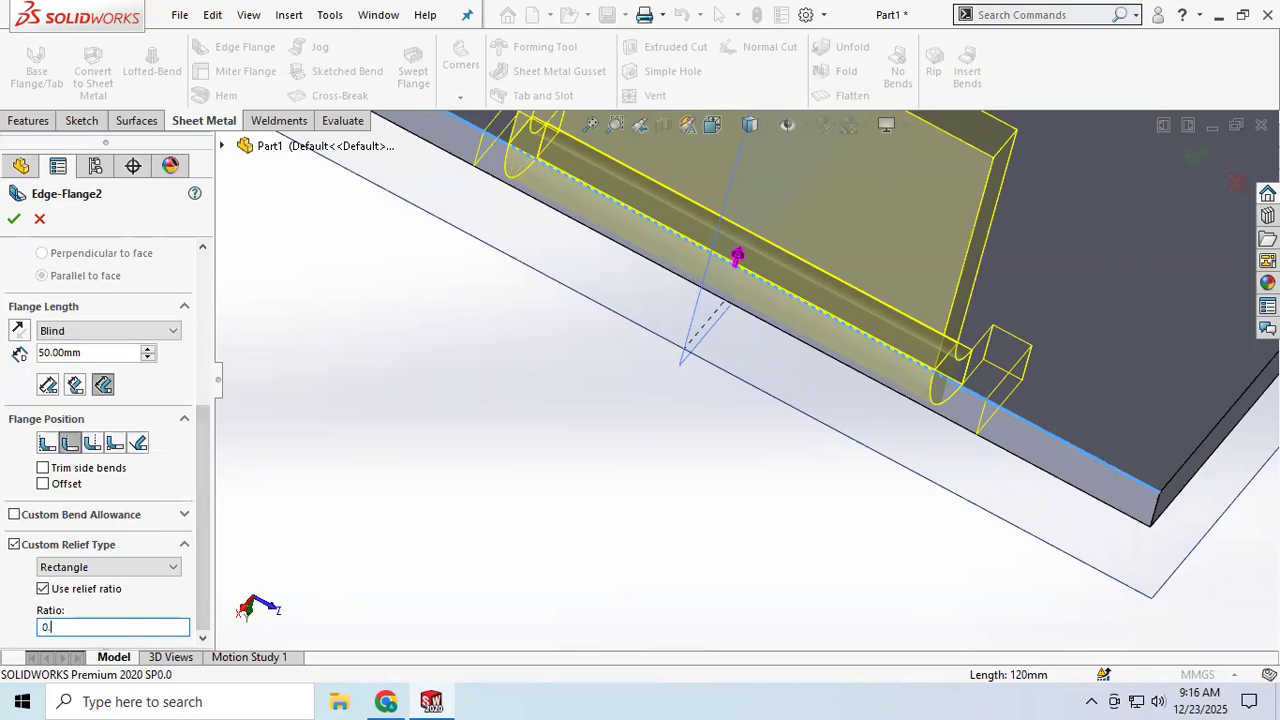
{"action": "type", "text": ".5"}
Step: Set the second edge flange's custom relief type to Obround and accept the feature
{"action": "left_click", "coordinate": [130, 567]}
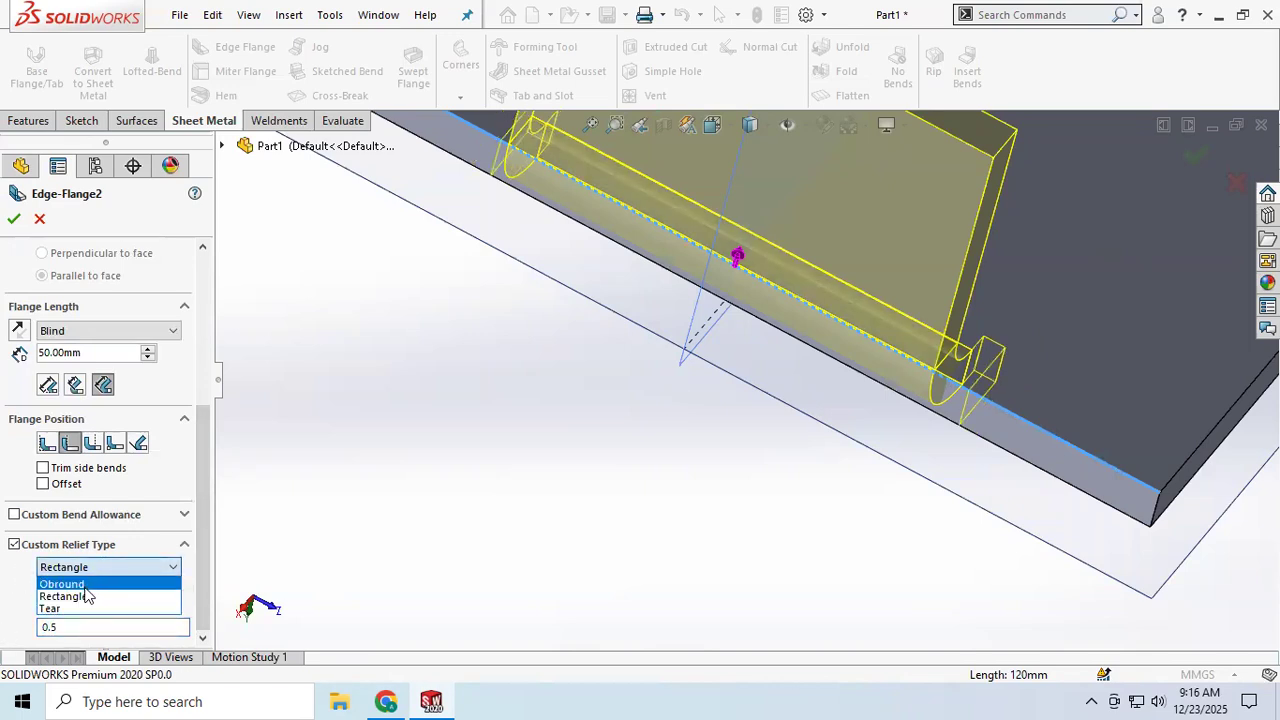
{"action": "left_click", "coordinate": [76, 586]}
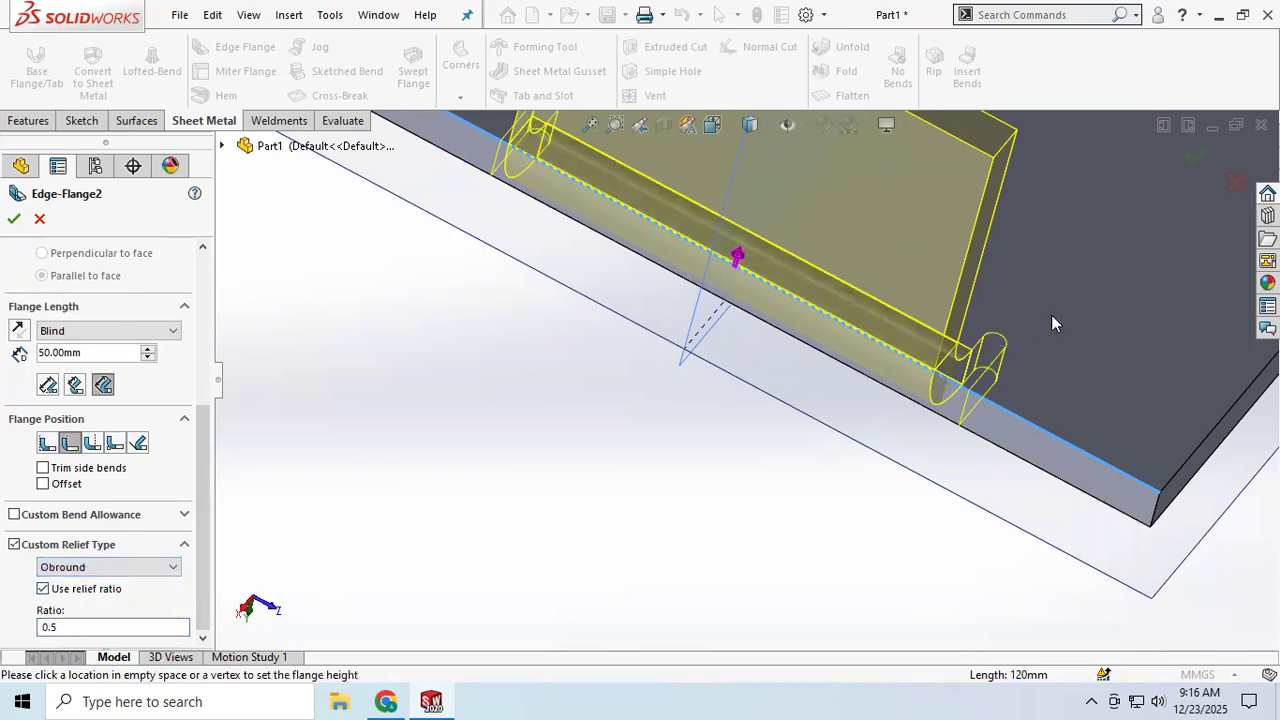
{"action": "left_click", "coordinate": [108, 570]}
{"action": "left_click", "coordinate": [67, 610]}
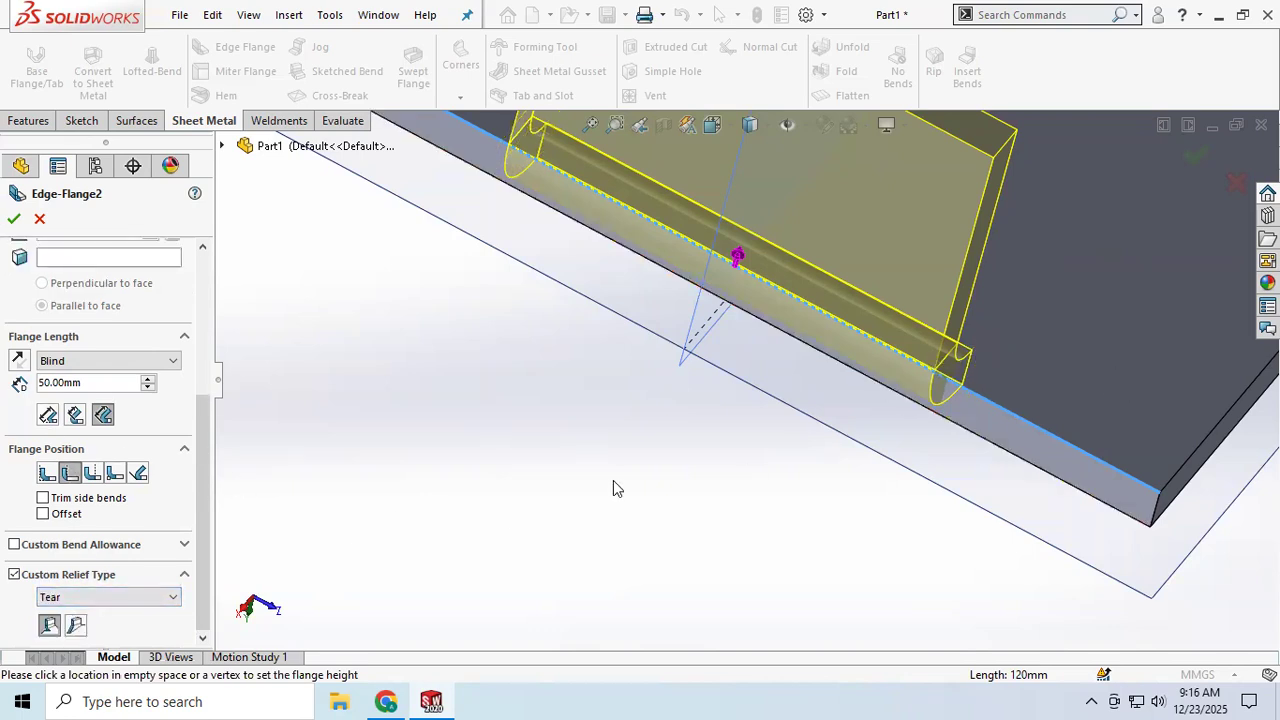
{"action": "left_click", "coordinate": [105, 597]}
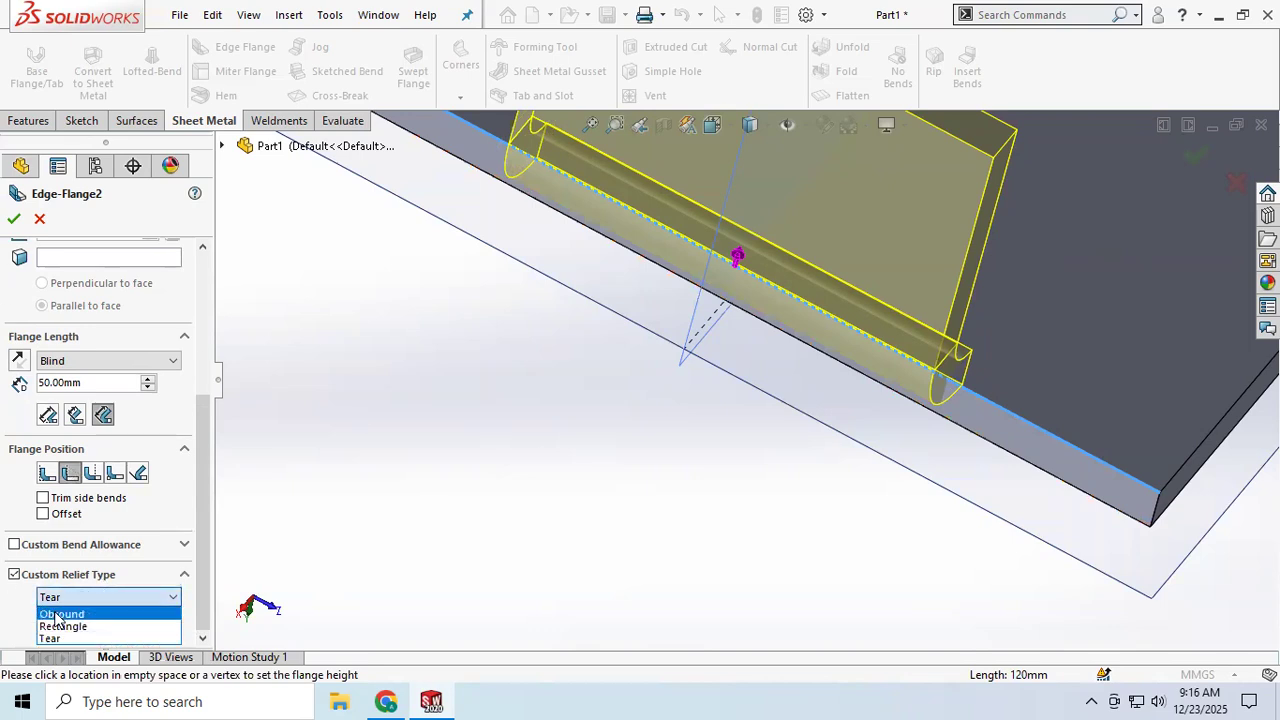
{"action": "left_click", "coordinate": [58, 615]}
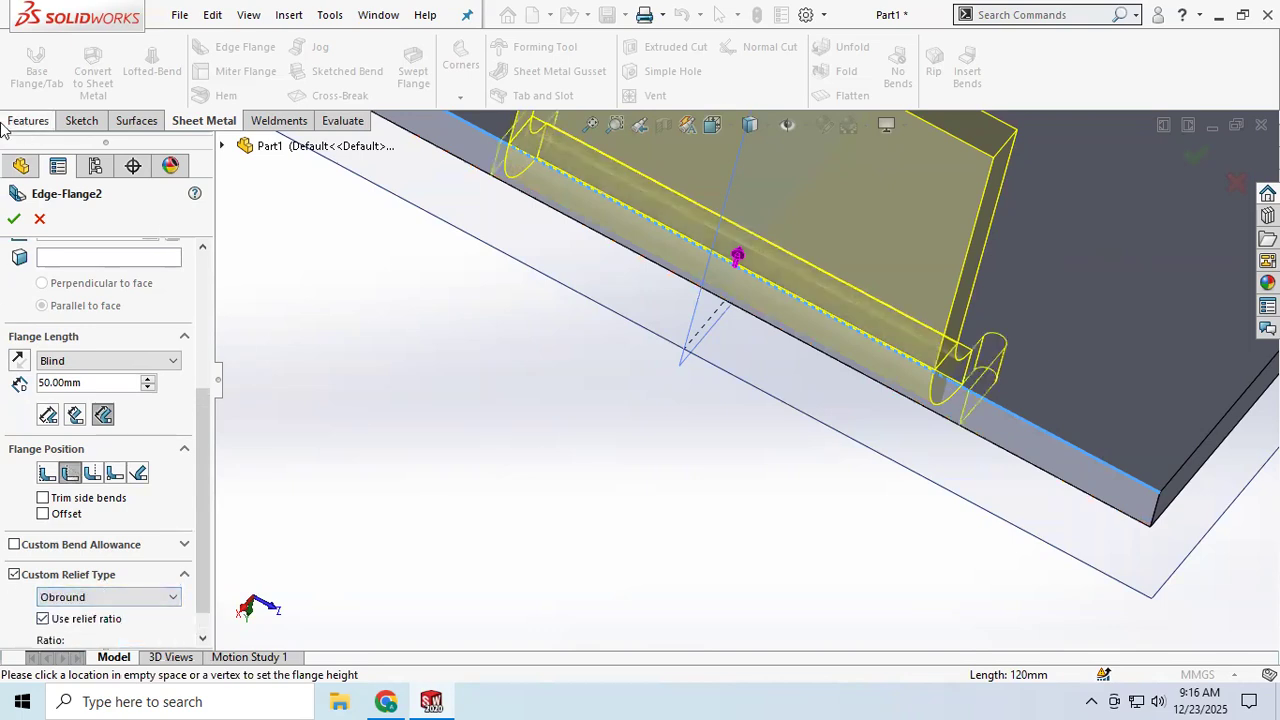
Step: Zoom and orbit around the part to inspect the obround relief at the flange corner
{"action": "scroll", "coordinate": [984, 335], "scroll_direction": "down", "scroll_amount": 5}
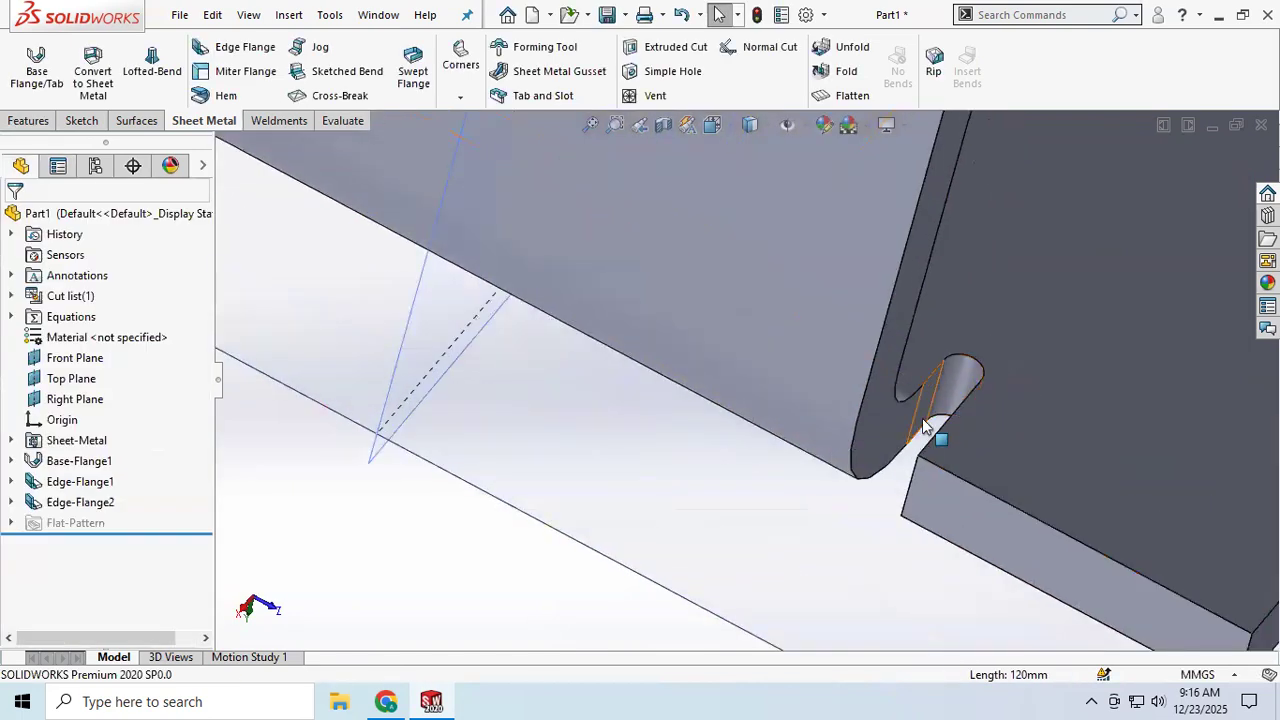
{"action": "scroll", "coordinate": [932, 394], "scroll_direction": "up", "scroll_amount": 3}
{"action": "middle_click_drag", "start_coordinate": [870, 394], "coordinate": [804, 373]}
{"action": "scroll", "coordinate": [804, 373], "scroll_direction": "down", "scroll_amount": 2}
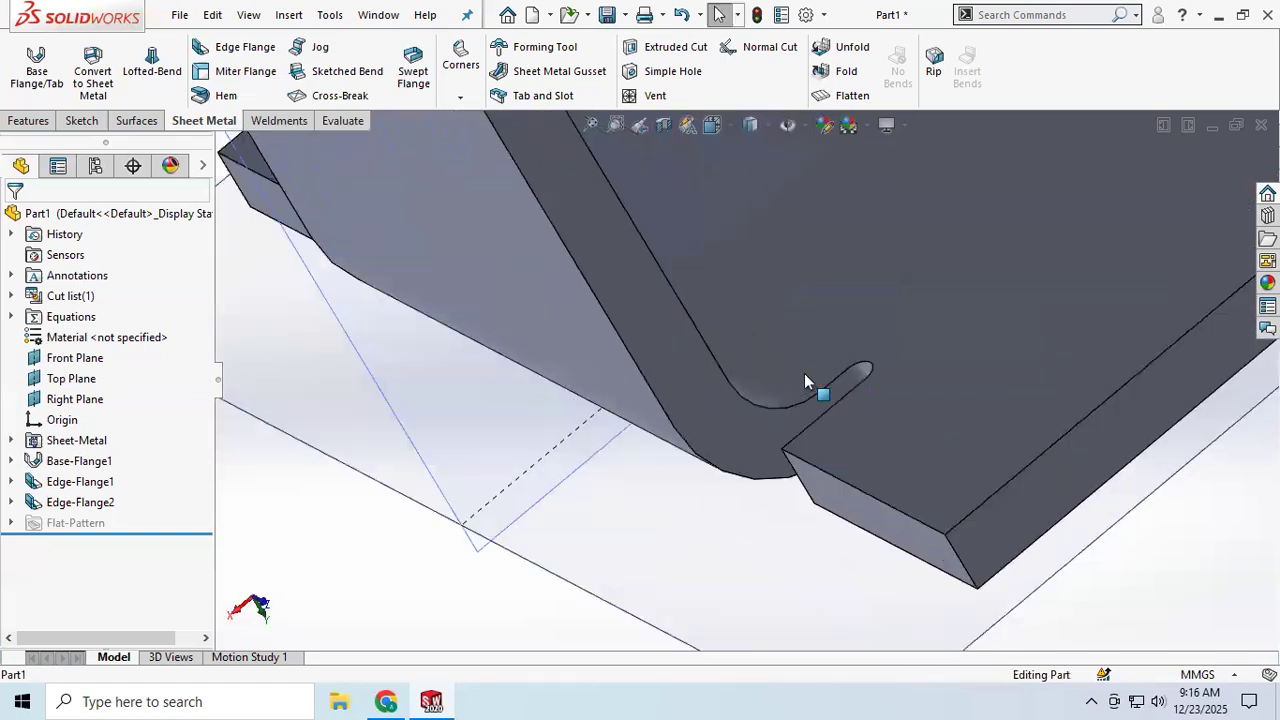
{"action": "scroll", "coordinate": [804, 373], "scroll_direction": "up", "scroll_amount": 5}
{"action": "scroll", "coordinate": [849, 314], "scroll_direction": "up", "scroll_amount": 3}
{"action": "scroll", "coordinate": [849, 320], "scroll_direction": "up", "scroll_amount": 3}
{"action": "middle_click_drag", "start_coordinate": [923, 180], "coordinate": [911, 165]}
{"action": "scroll", "coordinate": [820, 337], "scroll_direction": "down", "scroll_amount": 4}
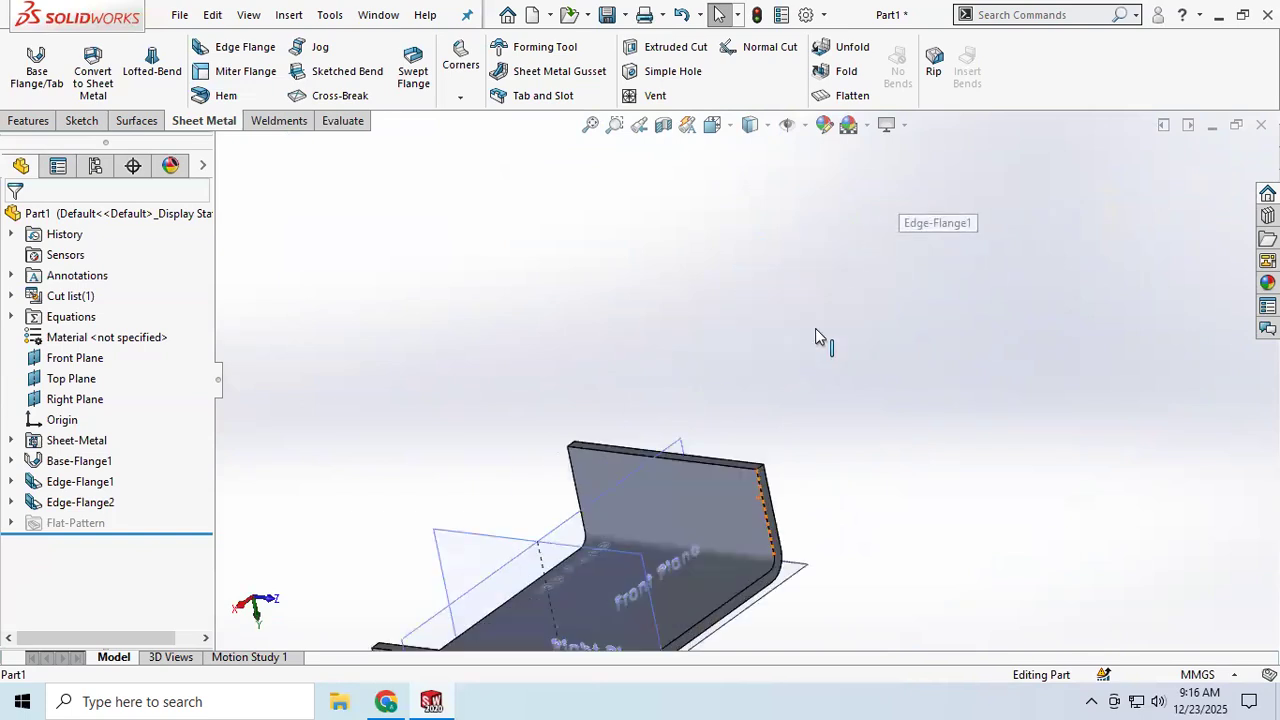
{"action": "scroll", "coordinate": [697, 460], "scroll_direction": "up", "scroll_amount": 3}
{"action": "scroll", "coordinate": [696, 440], "scroll_direction": "down", "scroll_amount": 2}
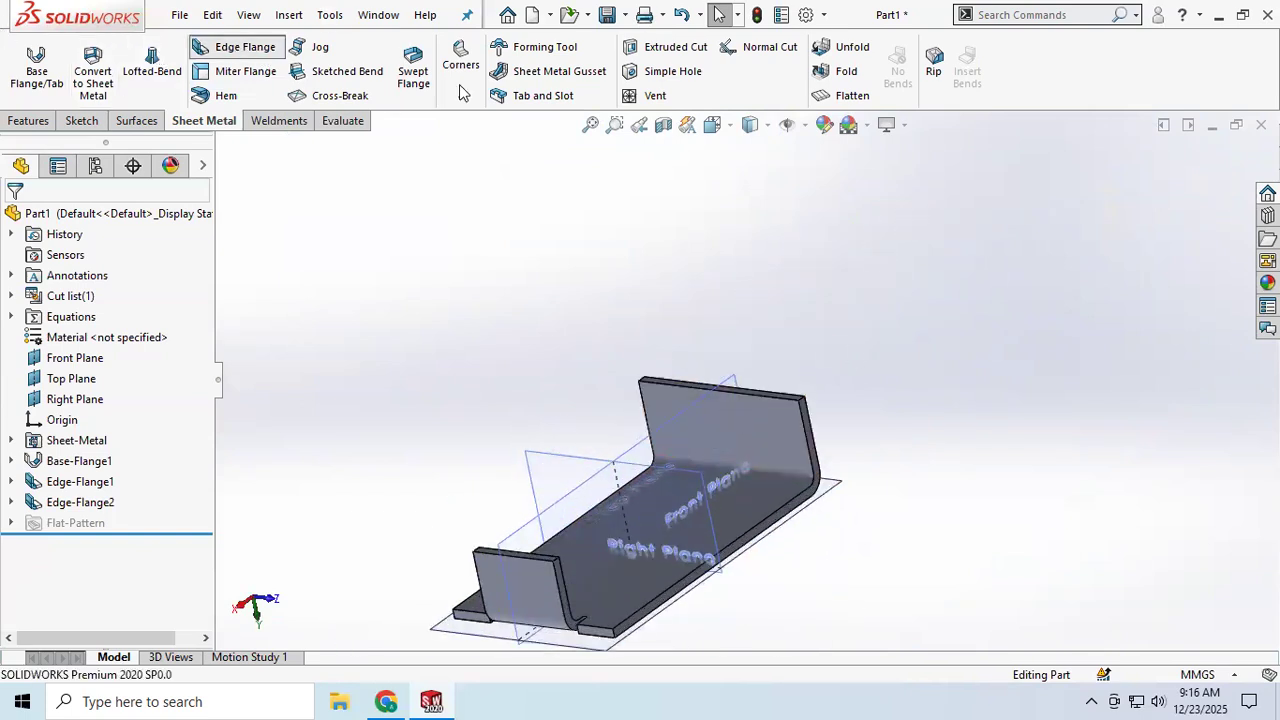
Step: Start a new Edge Flange on the top edge of the upright first flange and set its length to 60 mm
{"action": "left_click", "coordinate": [232, 47]}
{"action": "middle_click_drag", "start_coordinate": [730, 555], "coordinate": [666, 586]}
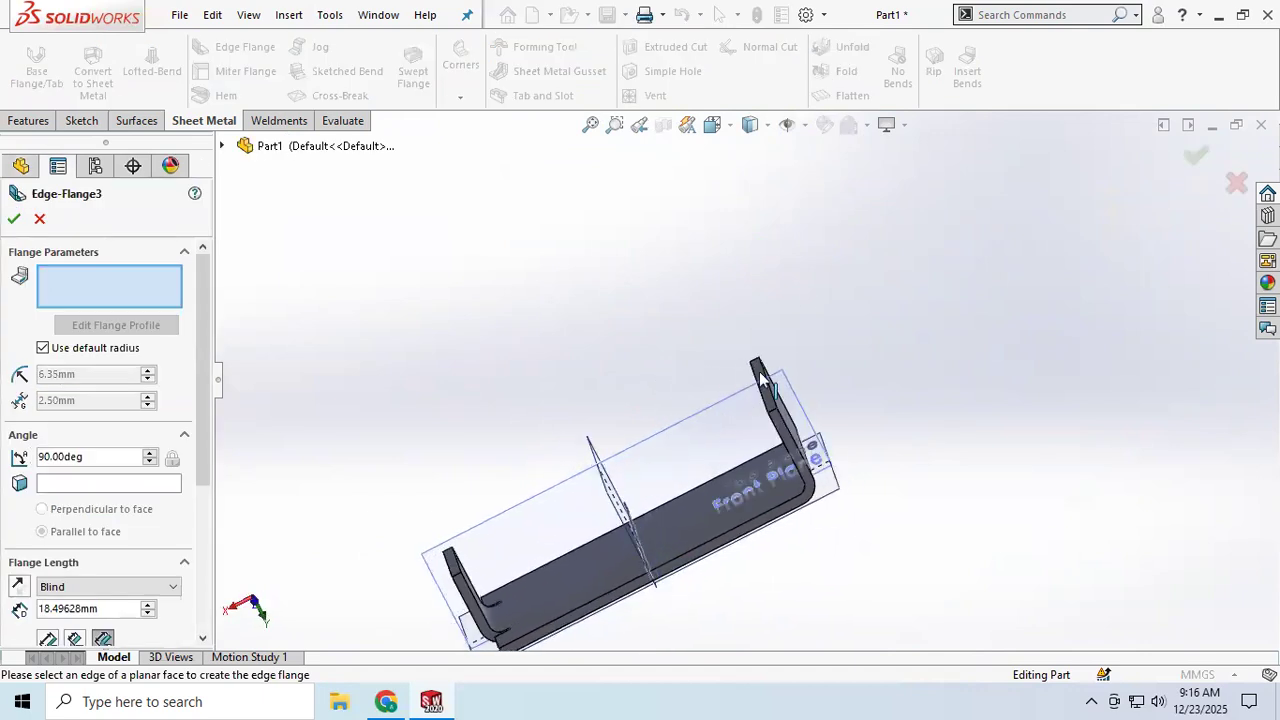
{"action": "scroll", "coordinate": [768, 424], "scroll_direction": "down", "scroll_amount": 2}
{"action": "left_click", "coordinate": [778, 420]}
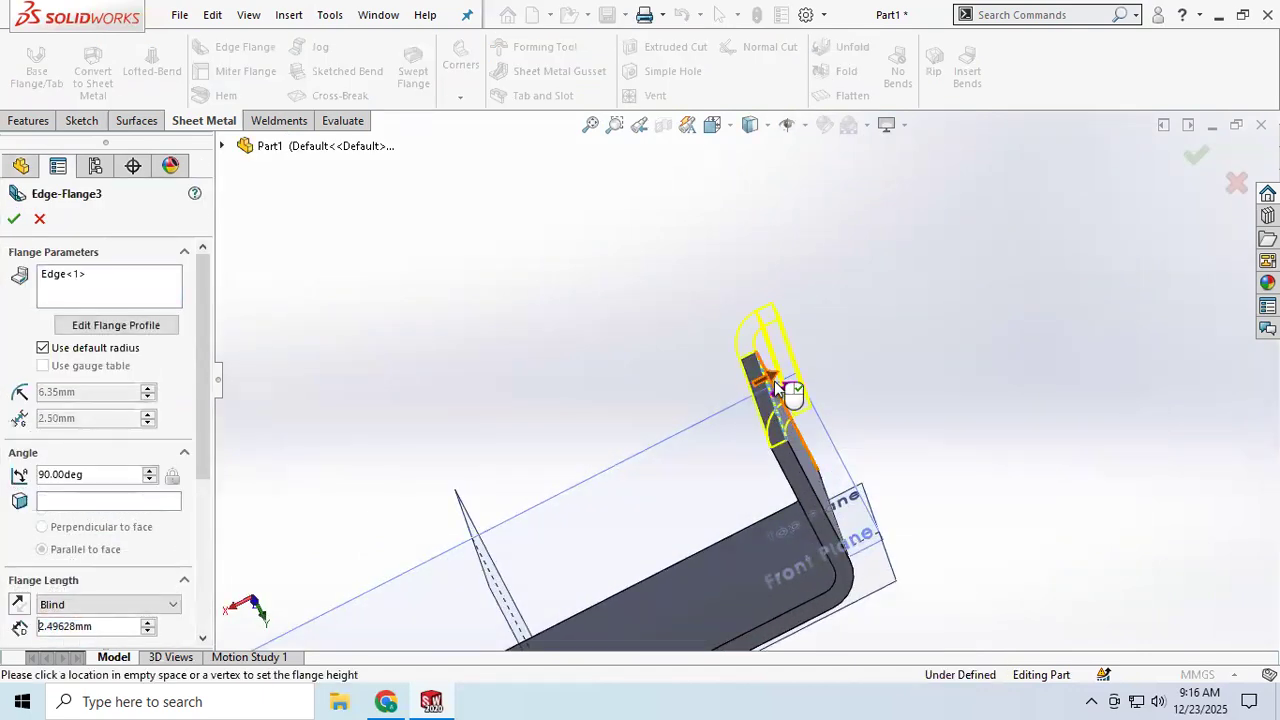
{"action": "left_click", "coordinate": [986, 315]}
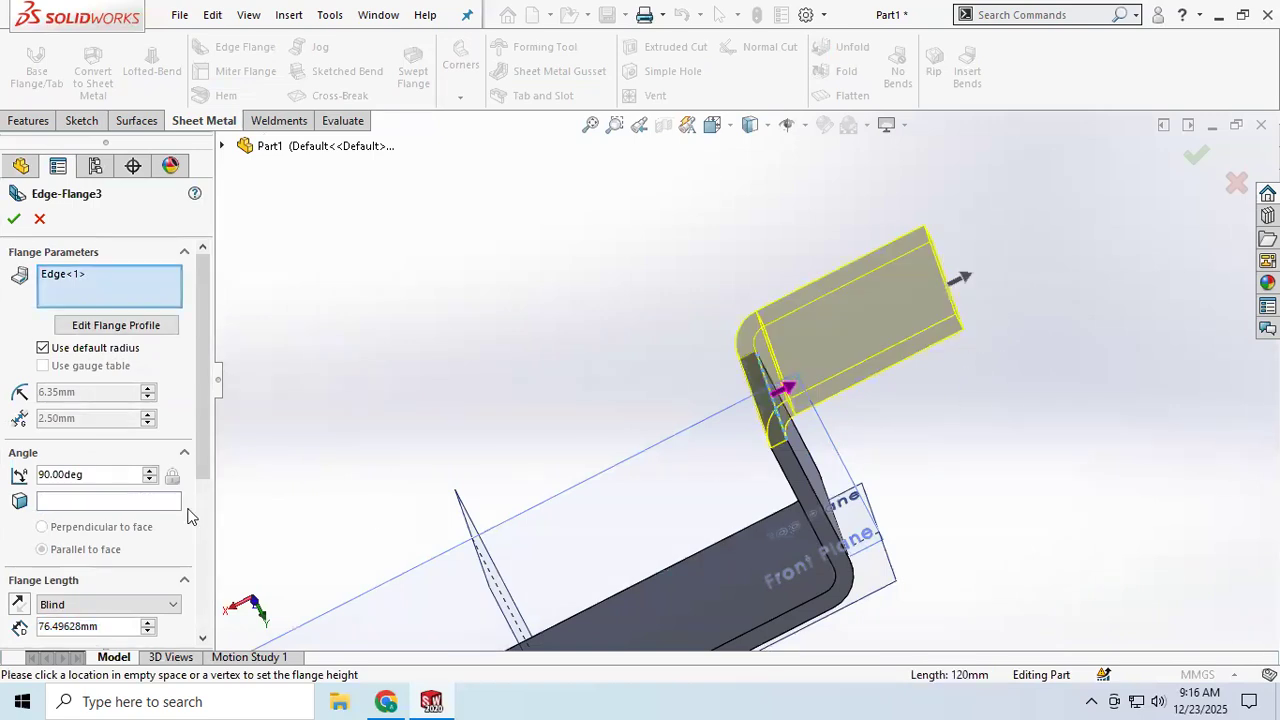
{"action": "scroll", "coordinate": [92, 580], "scroll_direction": "down", "scroll_amount": 3}
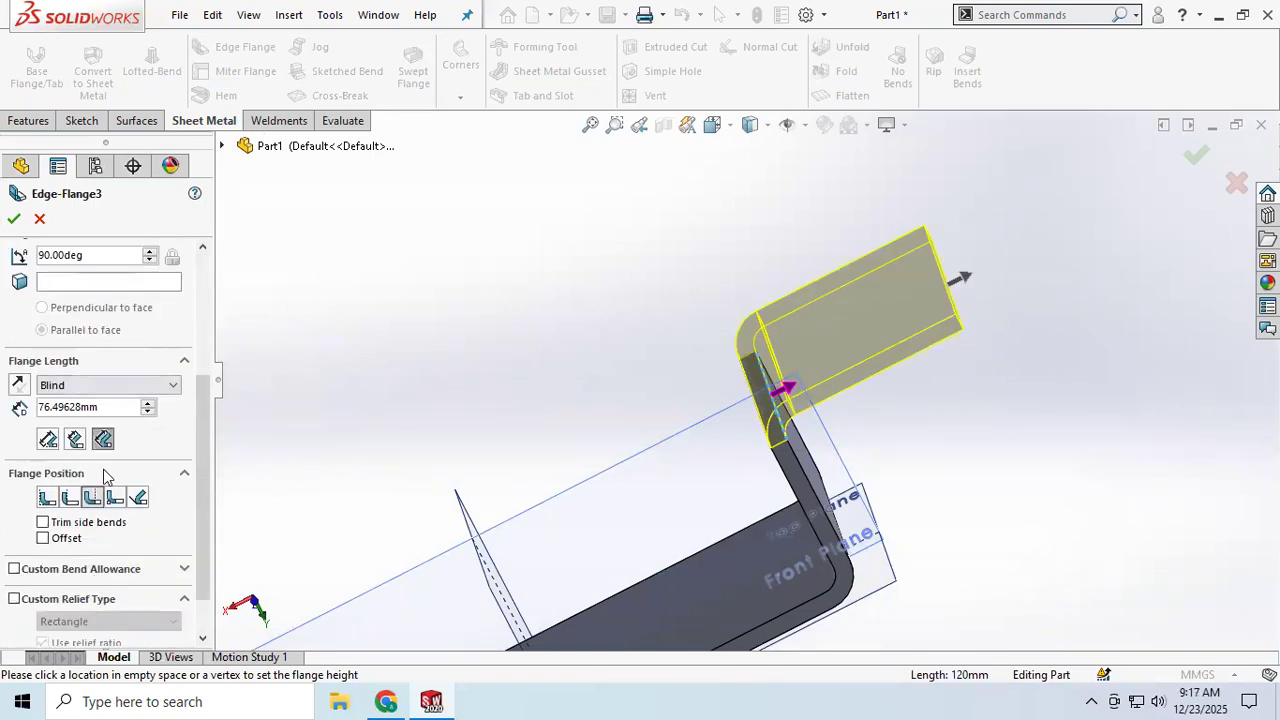
{"action": "left_click_drag", "start_coordinate": [114, 408], "coordinate": [10, 414]}
{"action": "type", "text": "60"}
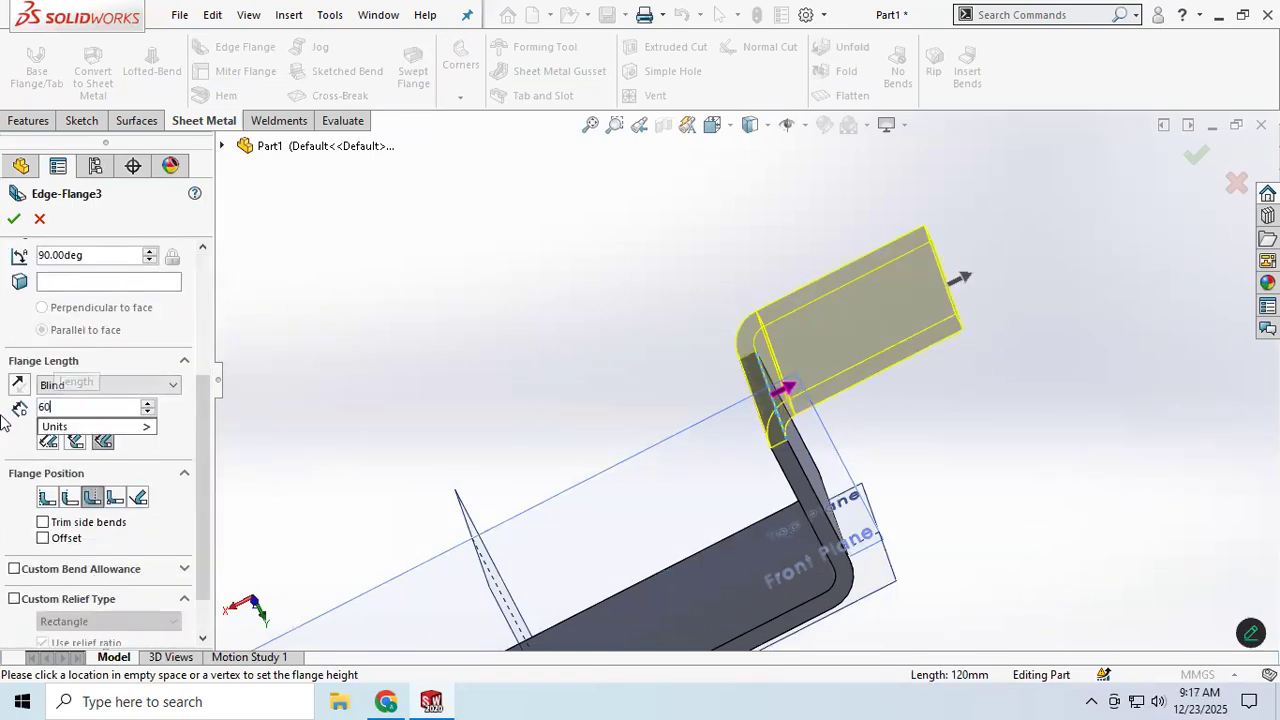
{"action": "key", "text": "Return"}
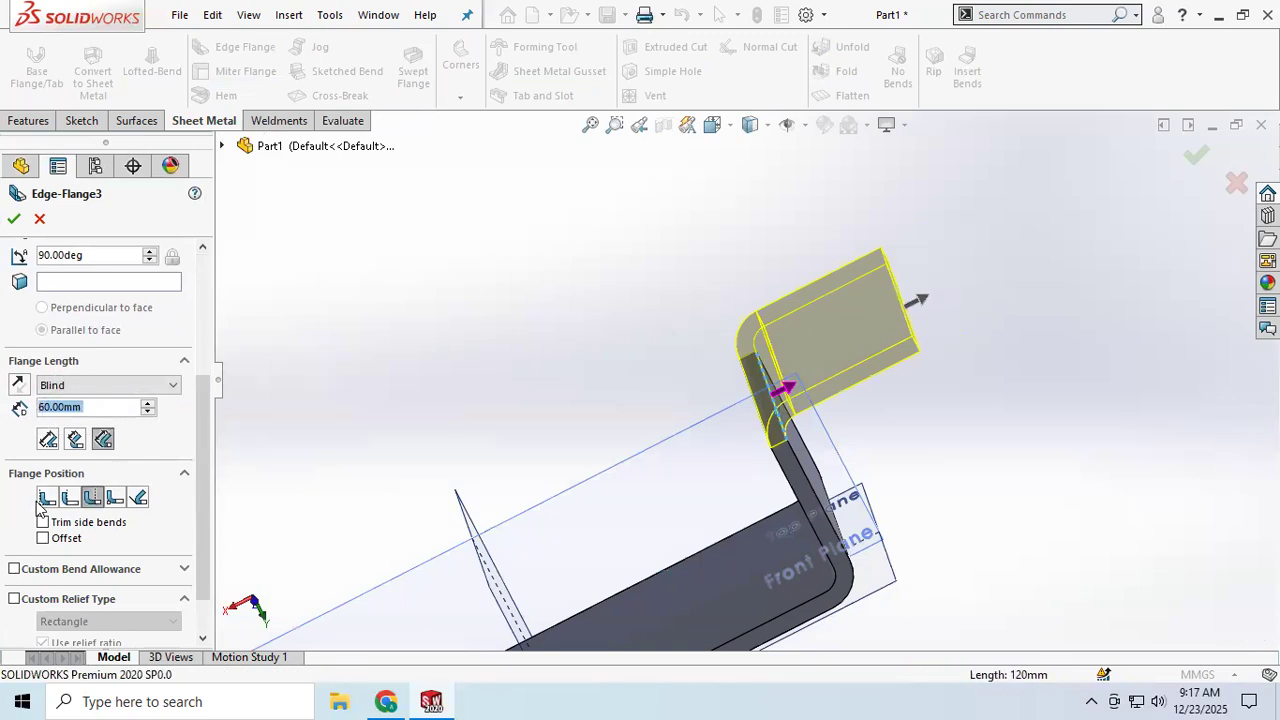
Step: Set the new flange's position to Material Outside and open its flange profile for editing
{"action": "left_click", "coordinate": [72, 498]}
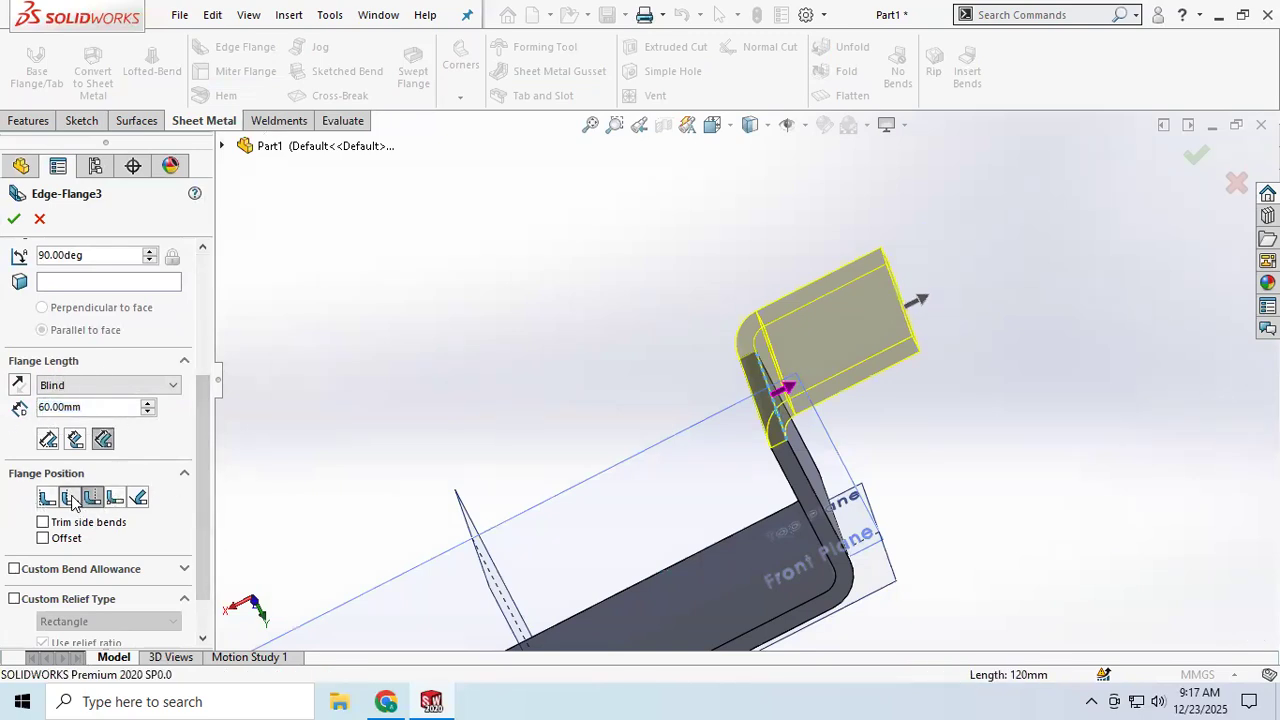
{"action": "left_click", "coordinate": [72, 498]}
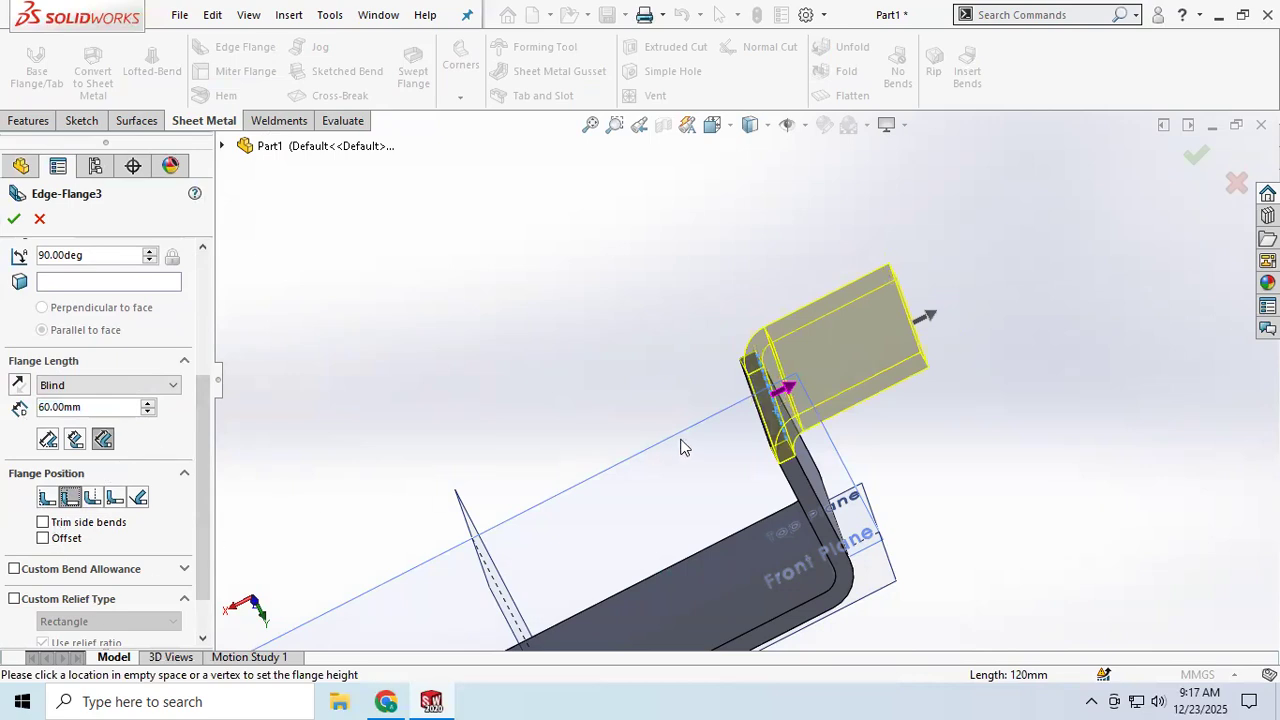
{"action": "scroll", "coordinate": [70, 313], "scroll_direction": "up", "scroll_amount": 5}
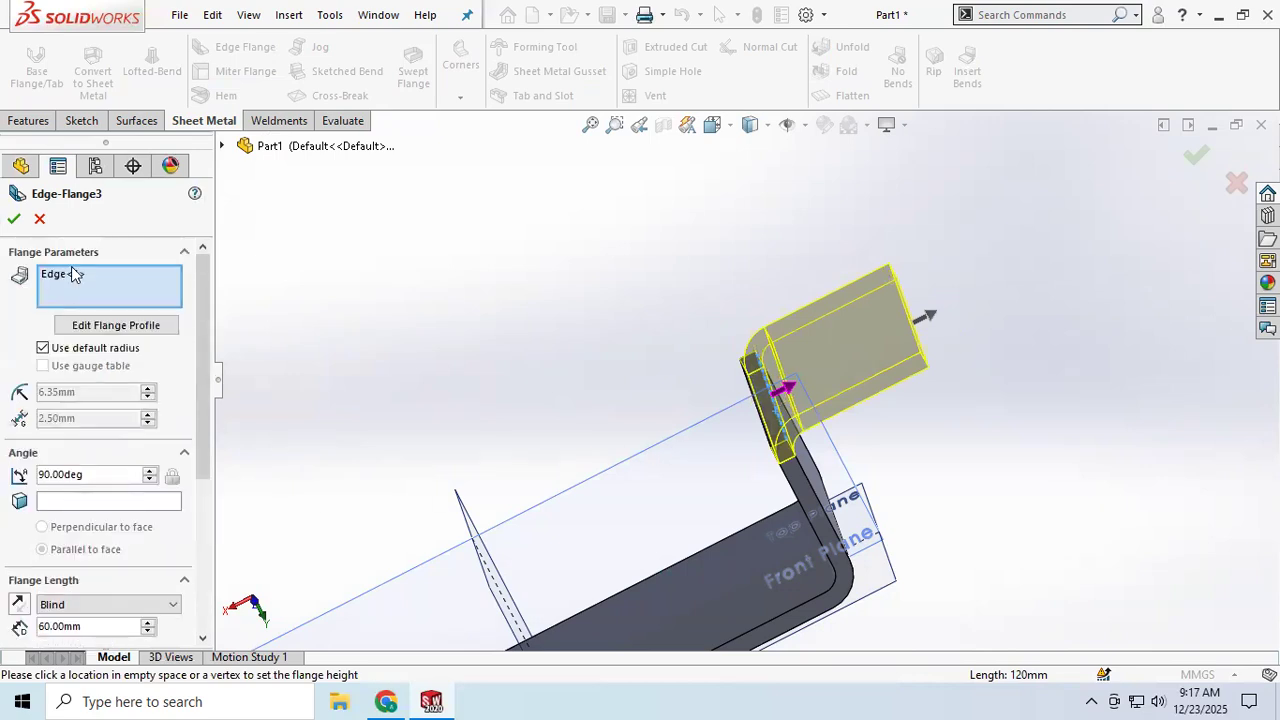
{"action": "left_click", "coordinate": [86, 324]}
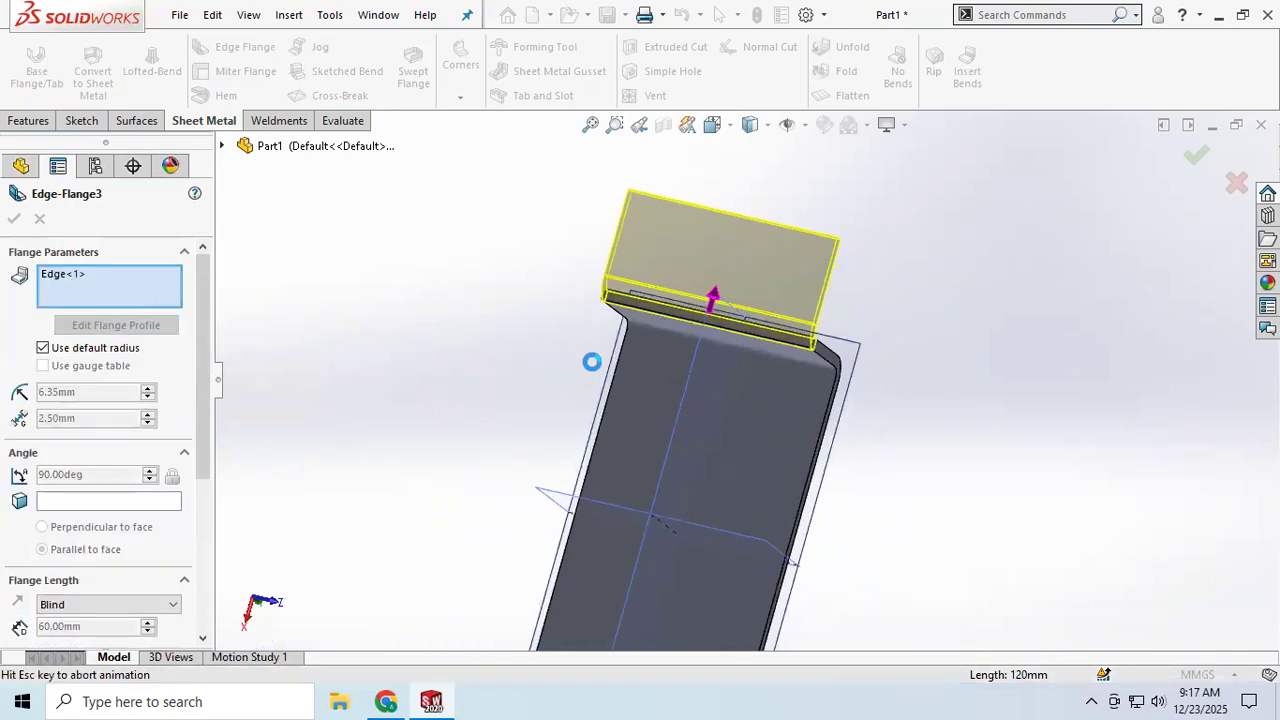
Step: Move the flange profile's corner point to an X coordinate of -30 and finish the profile sketch to create the flange
{"action": "mouse_move", "coordinate": [862, 254]}
{"action": "middle_mouse_down"}
{"action": "mouse_move", "coordinate": [880, 411]}
{"action": "mouse_move", "coordinate": [769, 389]}
{"action": "mouse_move", "coordinate": [777, 357]}
{"action": "mouse_move", "coordinate": [708, 218]}
{"action": "middle_mouse_up"}
{"action": "scroll", "coordinate": [708, 218], "scroll_direction": "down", "scroll_amount": 10}
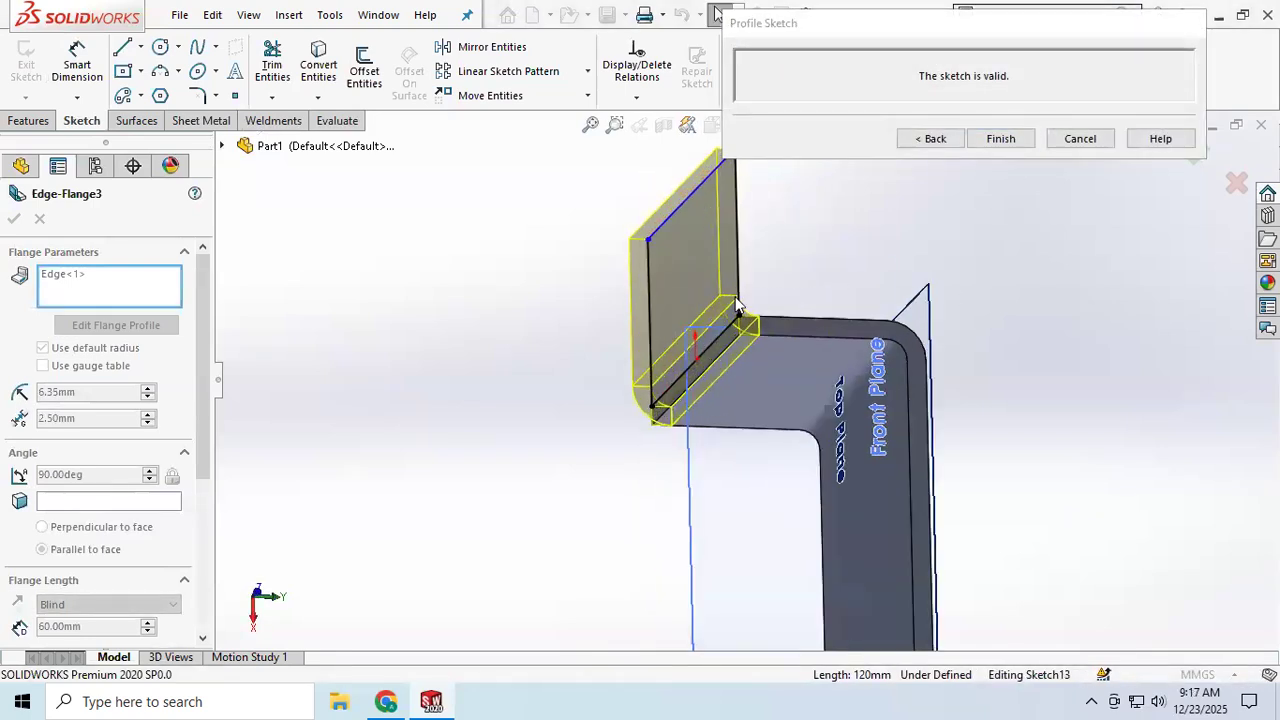
{"action": "left_click", "coordinate": [745, 362]}
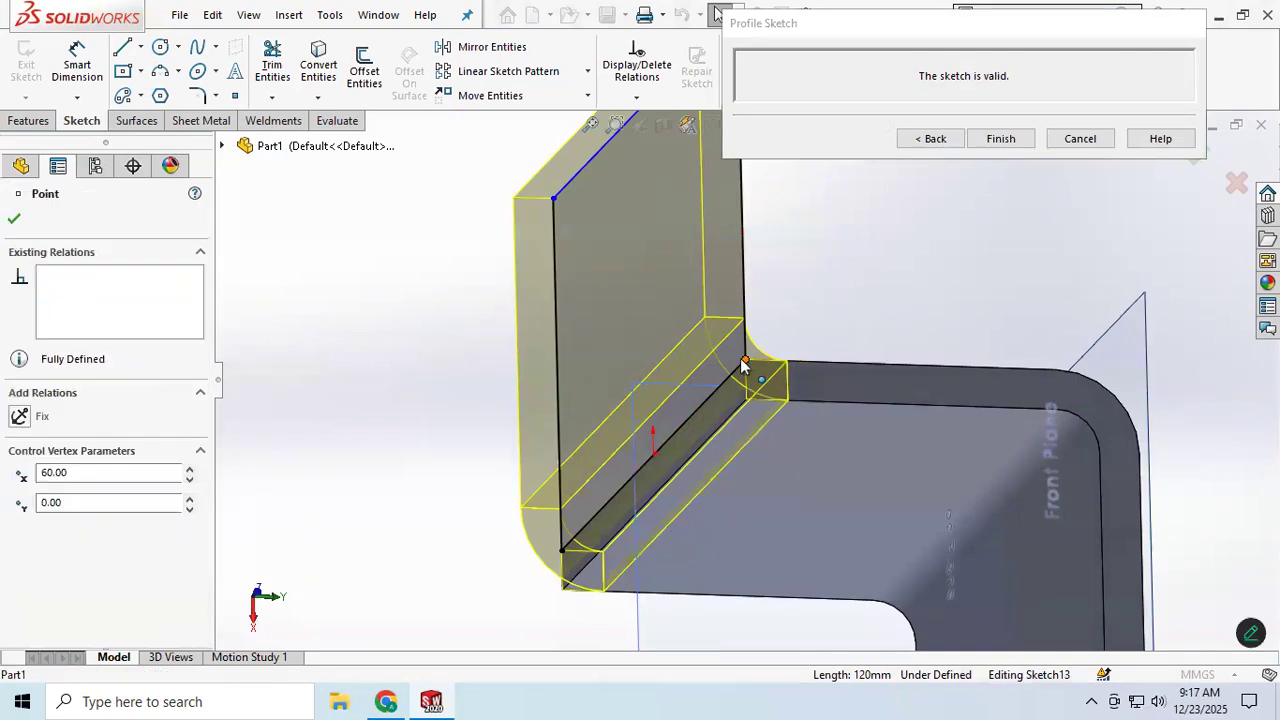
{"action": "left_click_drag", "start_coordinate": [730, 376], "coordinate": [716, 390]}
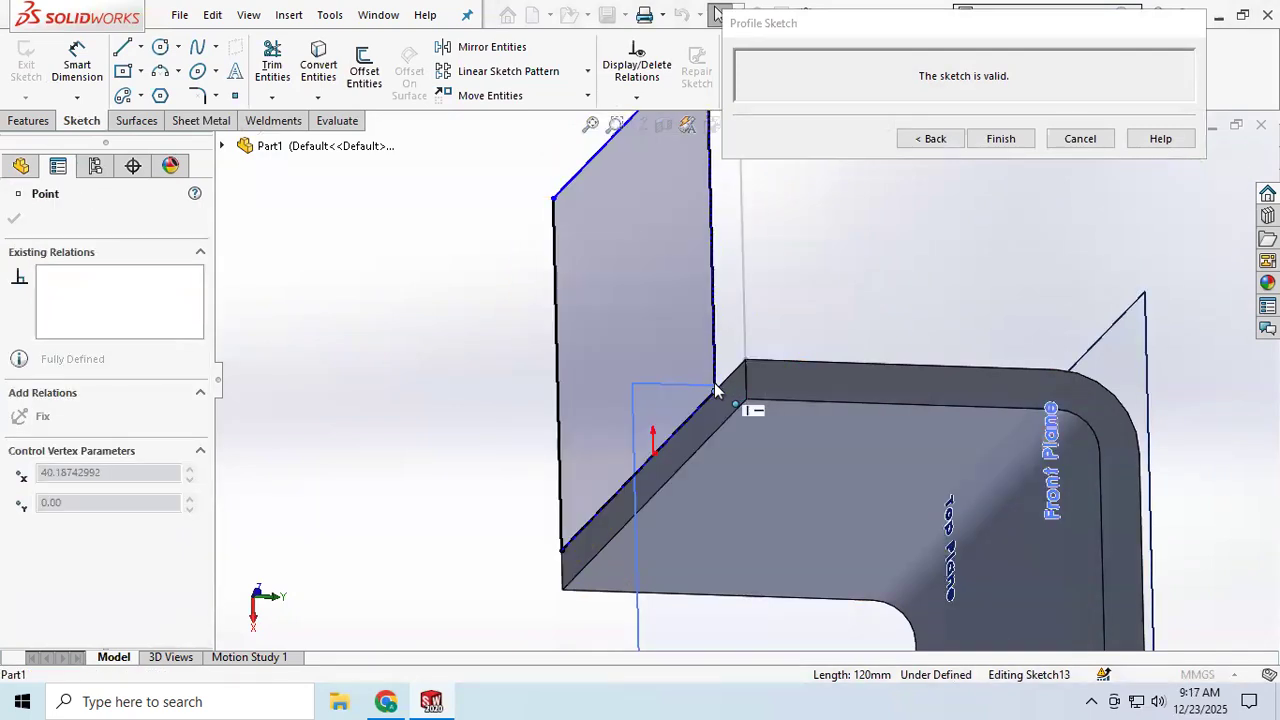
{"action": "double_click", "coordinate": [92, 475]}
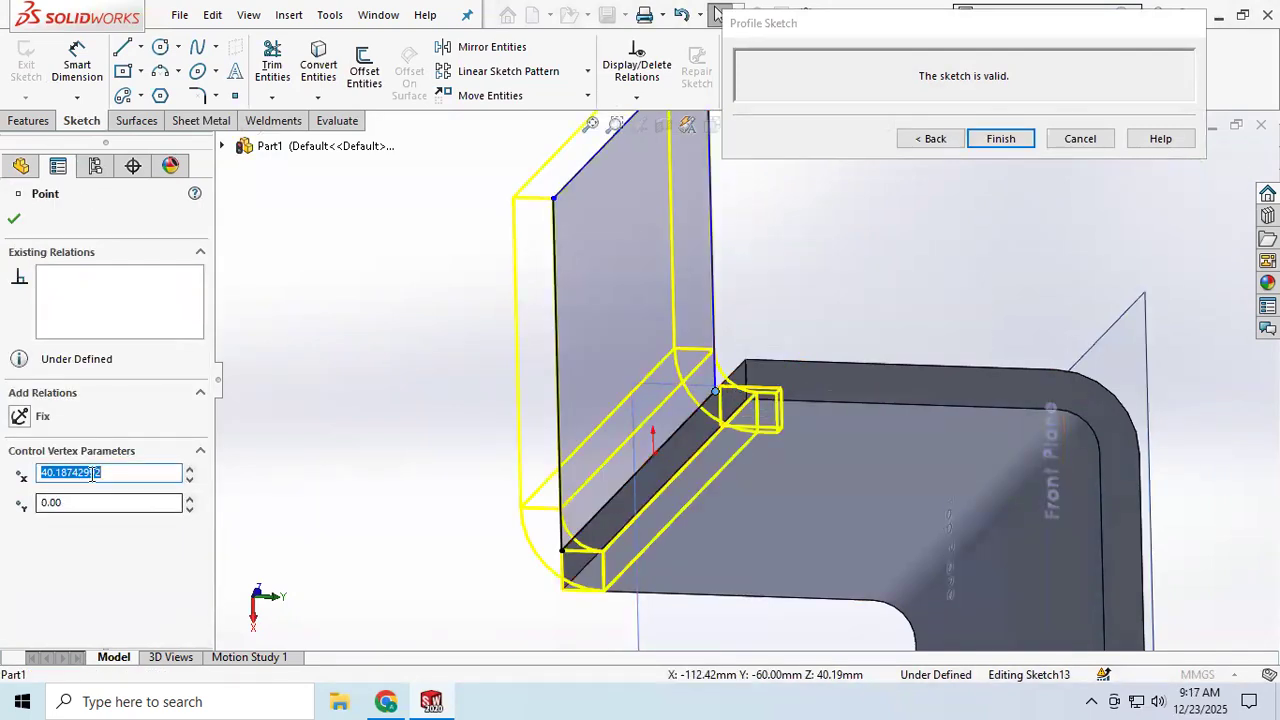
{"action": "key", "text": "Return"}
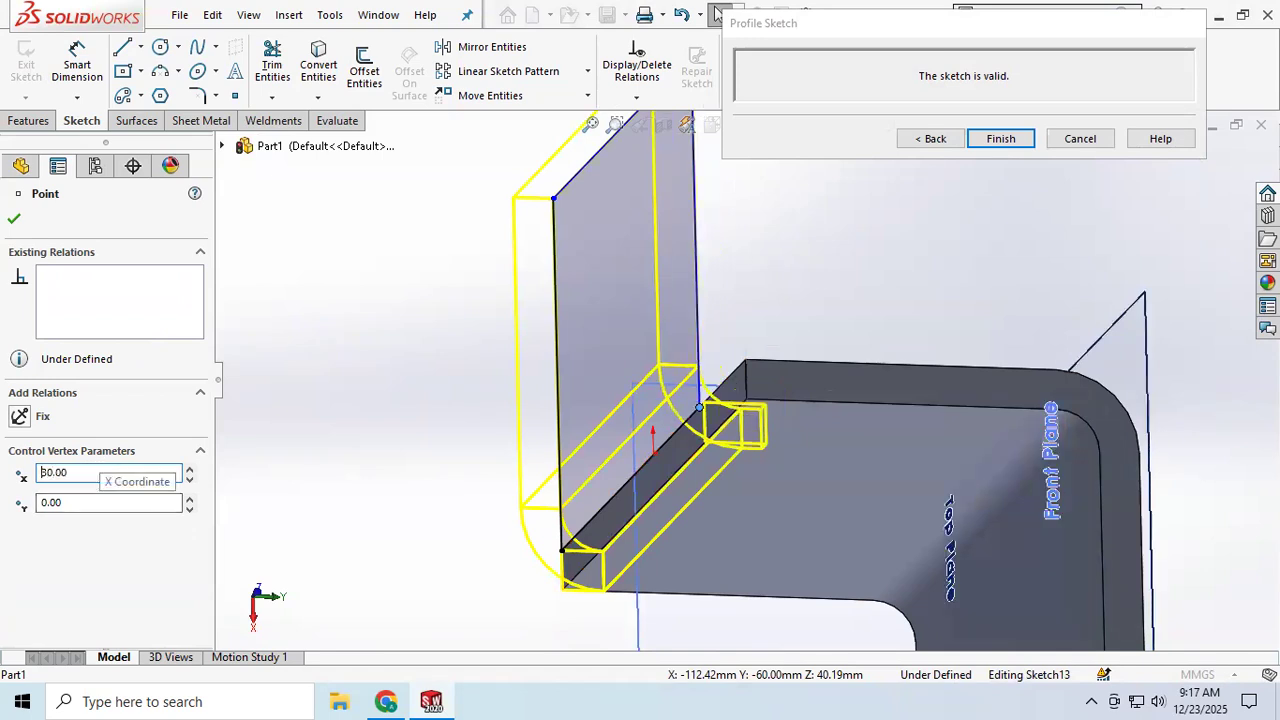
{"action": "middle_click_drag", "start_coordinate": [433, 544], "coordinate": [510, 460]}
{"action": "mouse_move", "coordinate": [532, 569]}
{"action": "left_mouse_down"}
{"action": "mouse_move", "coordinate": [569, 569]}
{"action": "mouse_move", "coordinate": [618, 528]}
{"action": "left_mouse_up"}
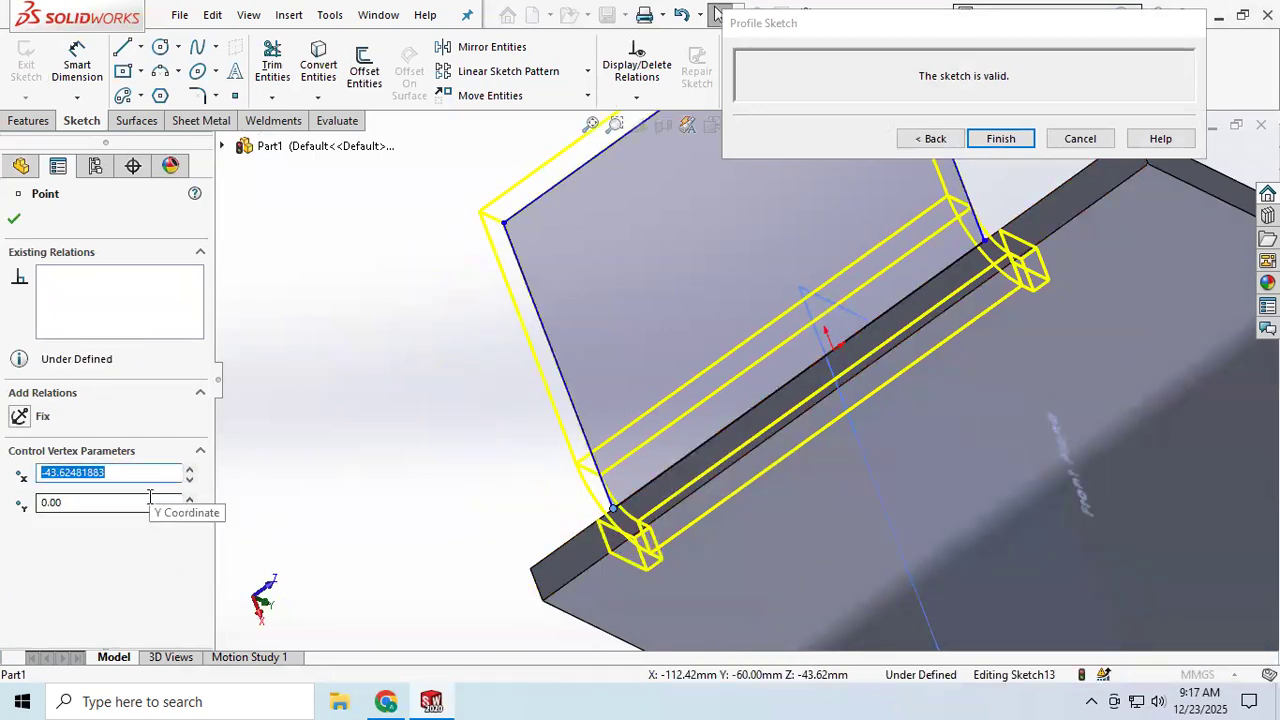
{"action": "type", "text": "-30"}
{"action": "key", "text": "Return"}
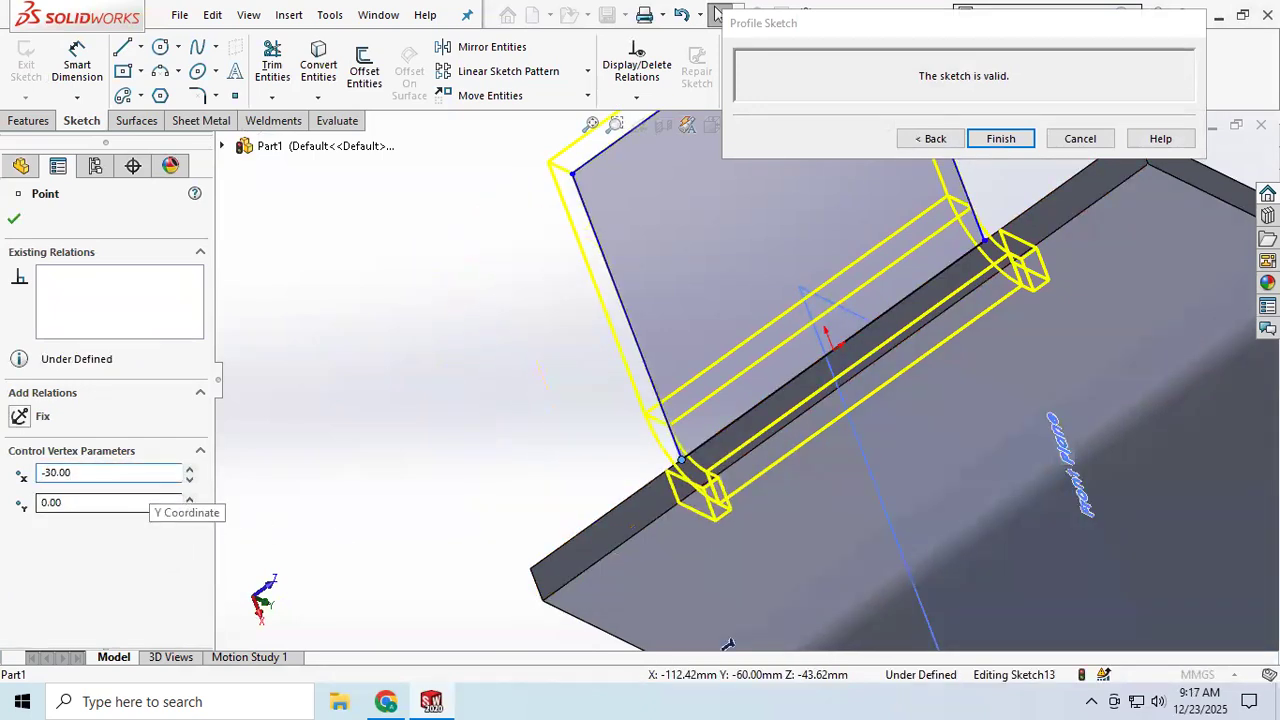
{"action": "left_click", "coordinate": [1022, 140]}
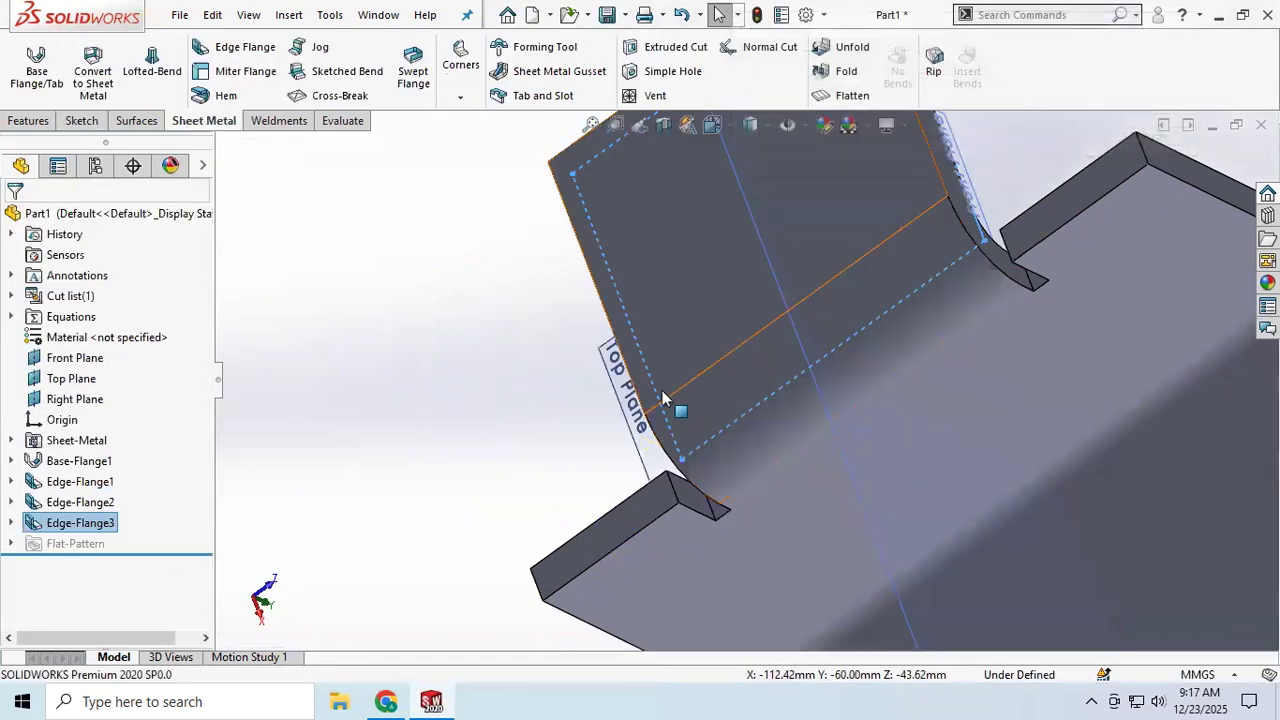
Step: Flatten the part to inspect its flat pattern, then restore the folded state
{"action": "middle_click_drag", "start_coordinate": [529, 471], "coordinate": [737, 549]}
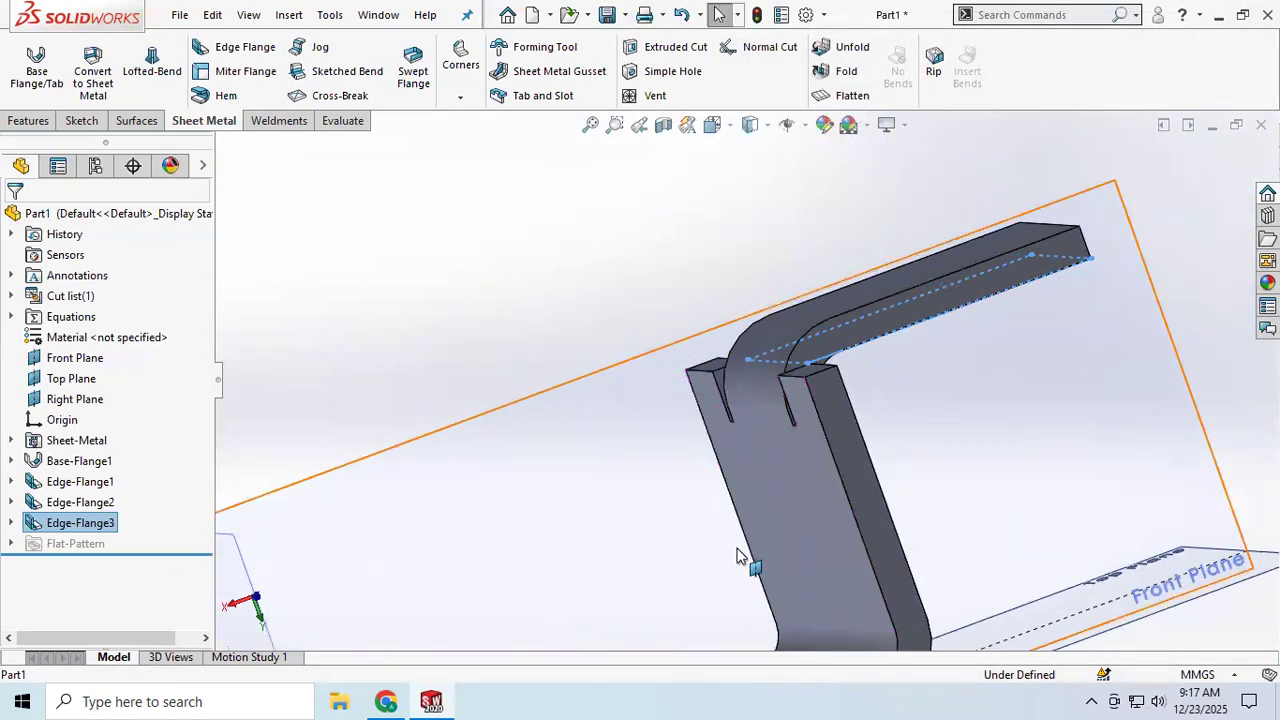
{"action": "scroll", "coordinate": [737, 551], "scroll_direction": "up", "scroll_amount": 6}
{"action": "middle_click_drag", "start_coordinate": [622, 521], "coordinate": [583, 537]}
{"action": "scroll", "coordinate": [621, 481], "scroll_direction": "down", "scroll_amount": 2}
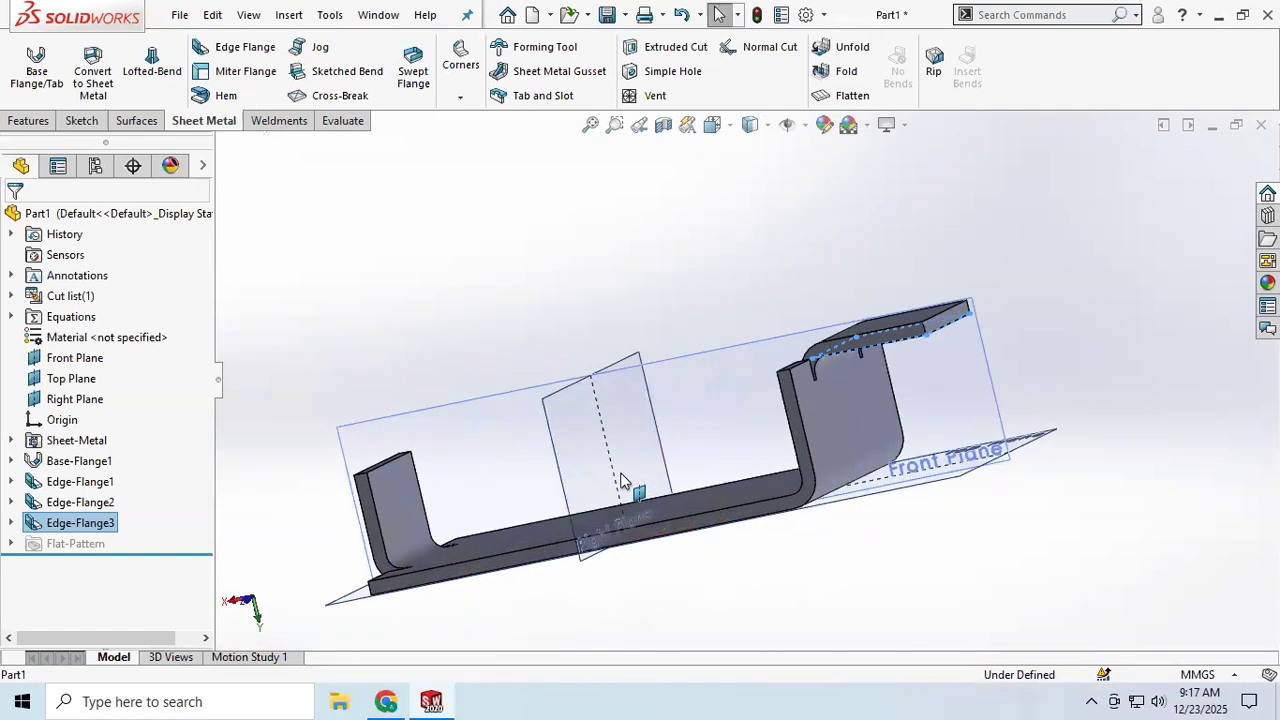
{"action": "scroll", "coordinate": [630, 480], "scroll_direction": "down", "scroll_amount": 3}
{"action": "scroll", "coordinate": [664, 465], "scroll_direction": "up", "scroll_amount": 5}
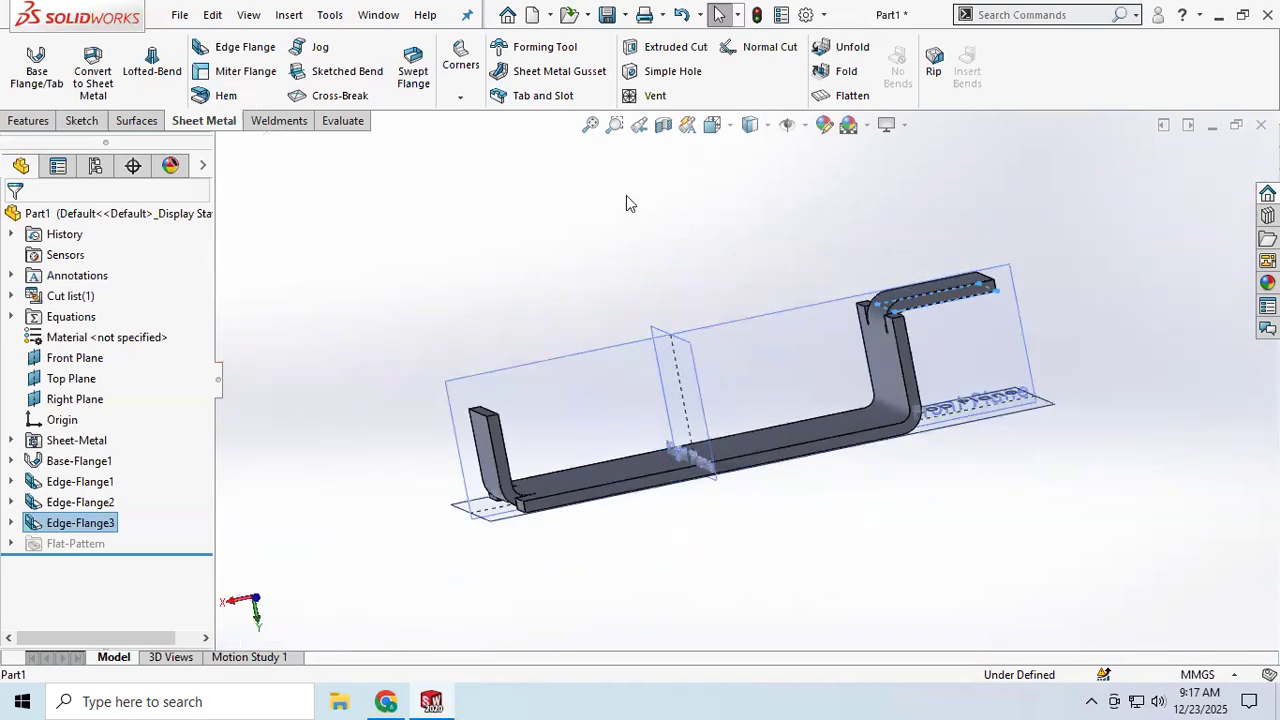
{"action": "left_click", "coordinate": [852, 96]}
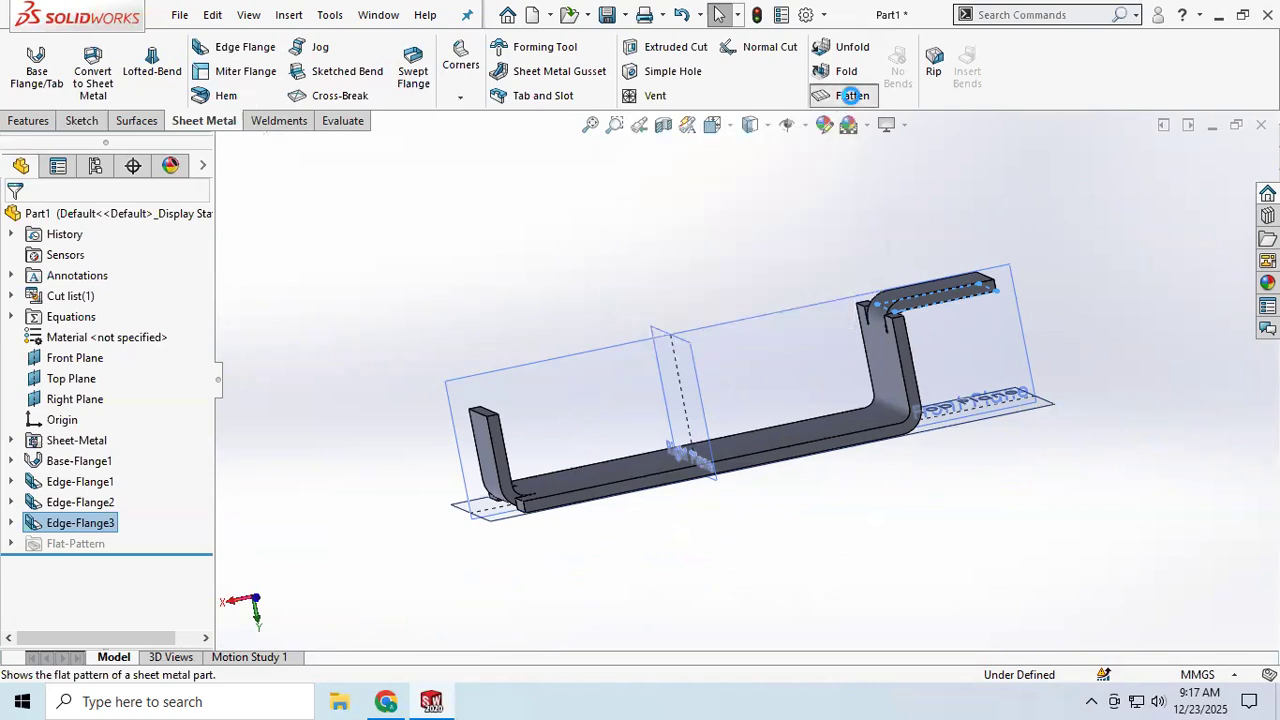
{"action": "scroll", "coordinate": [868, 295], "scroll_direction": "up", "scroll_amount": 2}
{"action": "middle_click_drag", "start_coordinate": [811, 364], "coordinate": [820, 500]}
{"action": "left_click", "coordinate": [855, 97]}
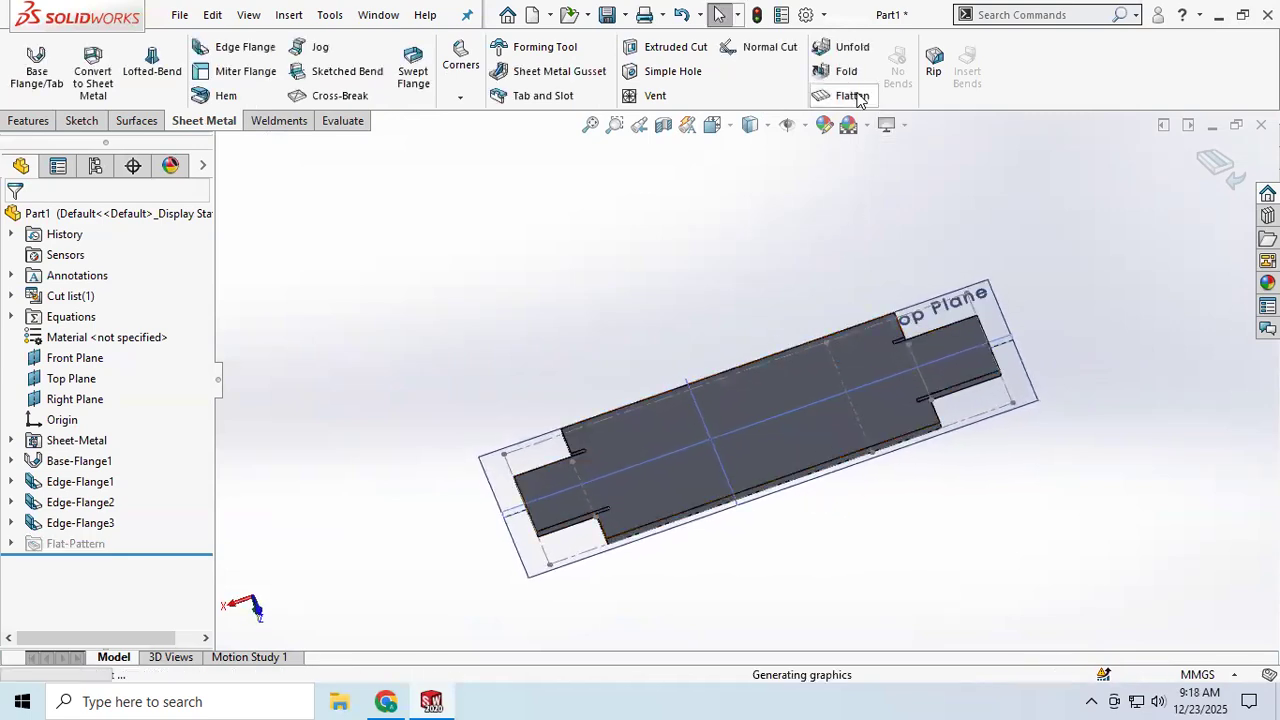
{"action": "middle_click_drag", "start_coordinate": [774, 367], "coordinate": [779, 488]}
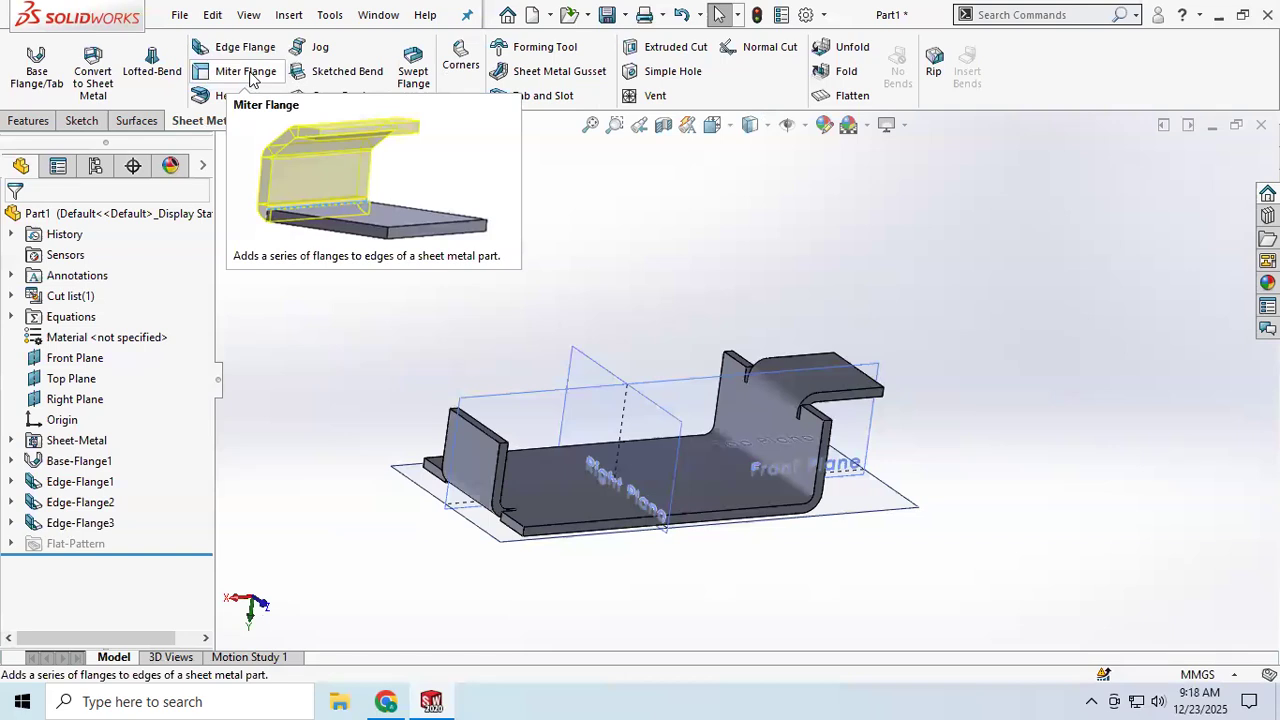
Step: Delete Edge-Flange3, Edge-Flange2 and Edge-Flange1 together with their dependent sketches and bends
{"action": "right_click", "coordinate": [81, 521]}
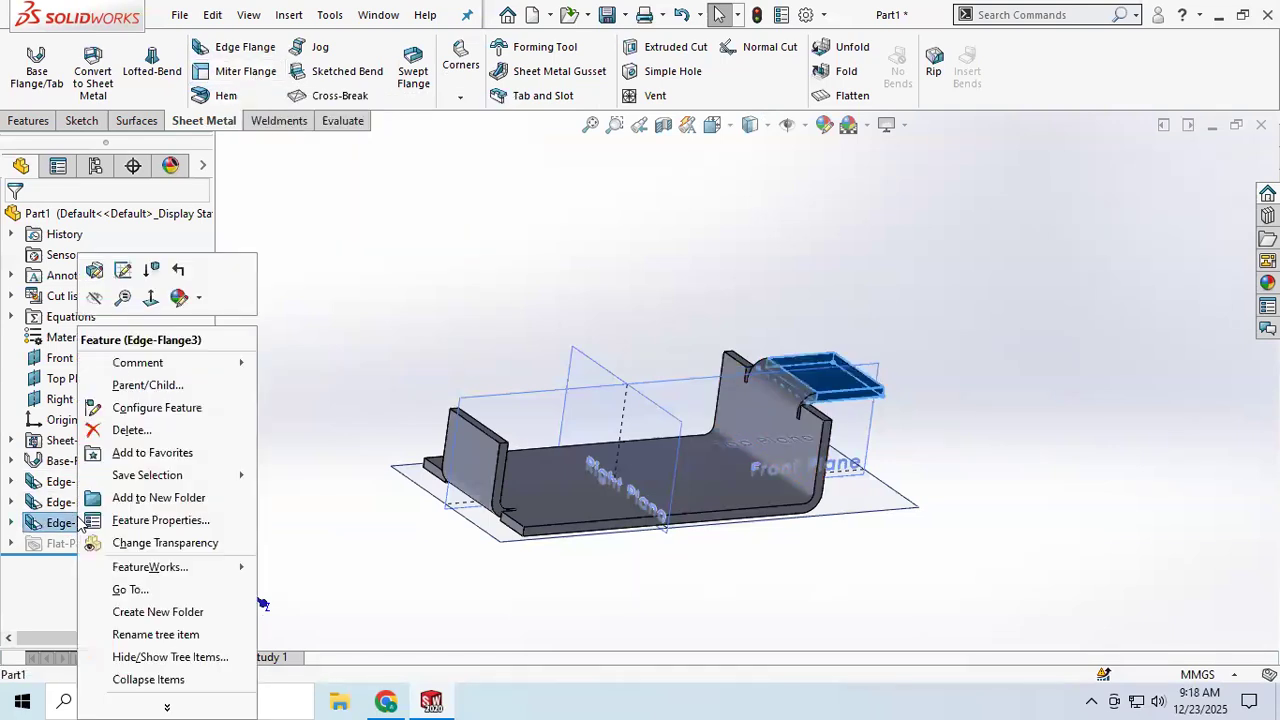
{"action": "left_click", "coordinate": [131, 430]}
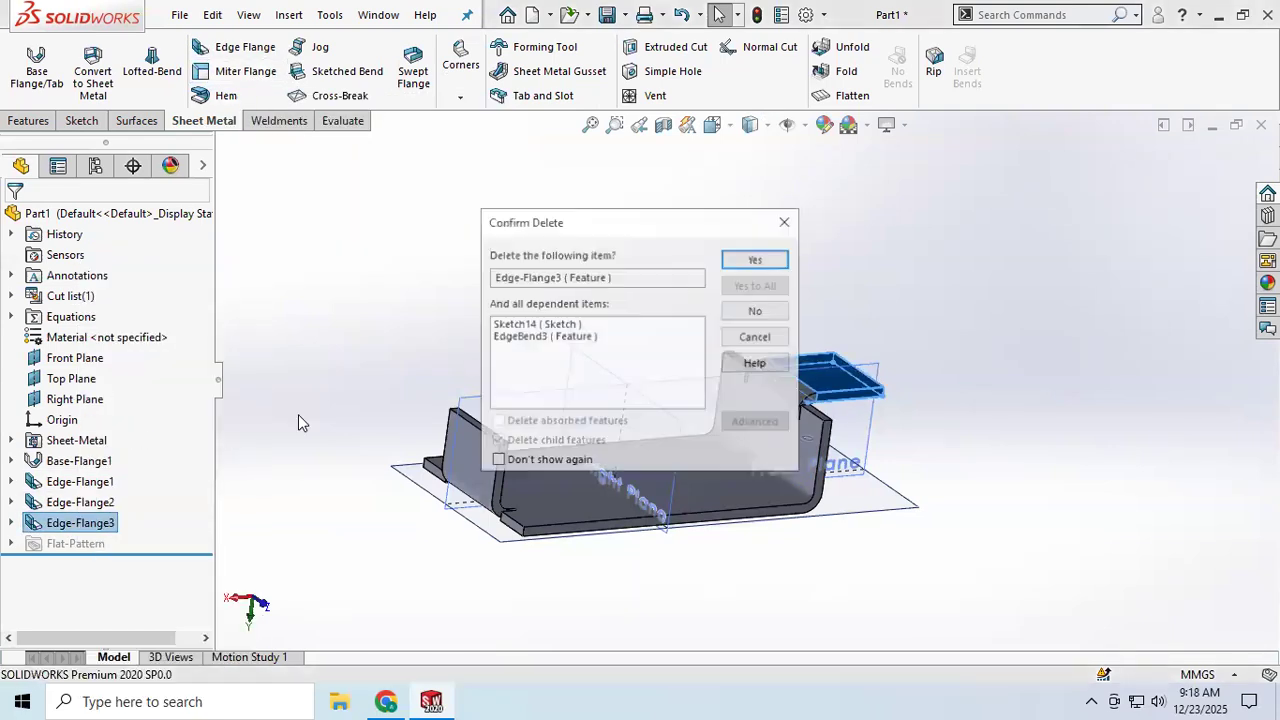
{"action": "left_click", "coordinate": [747, 260]}
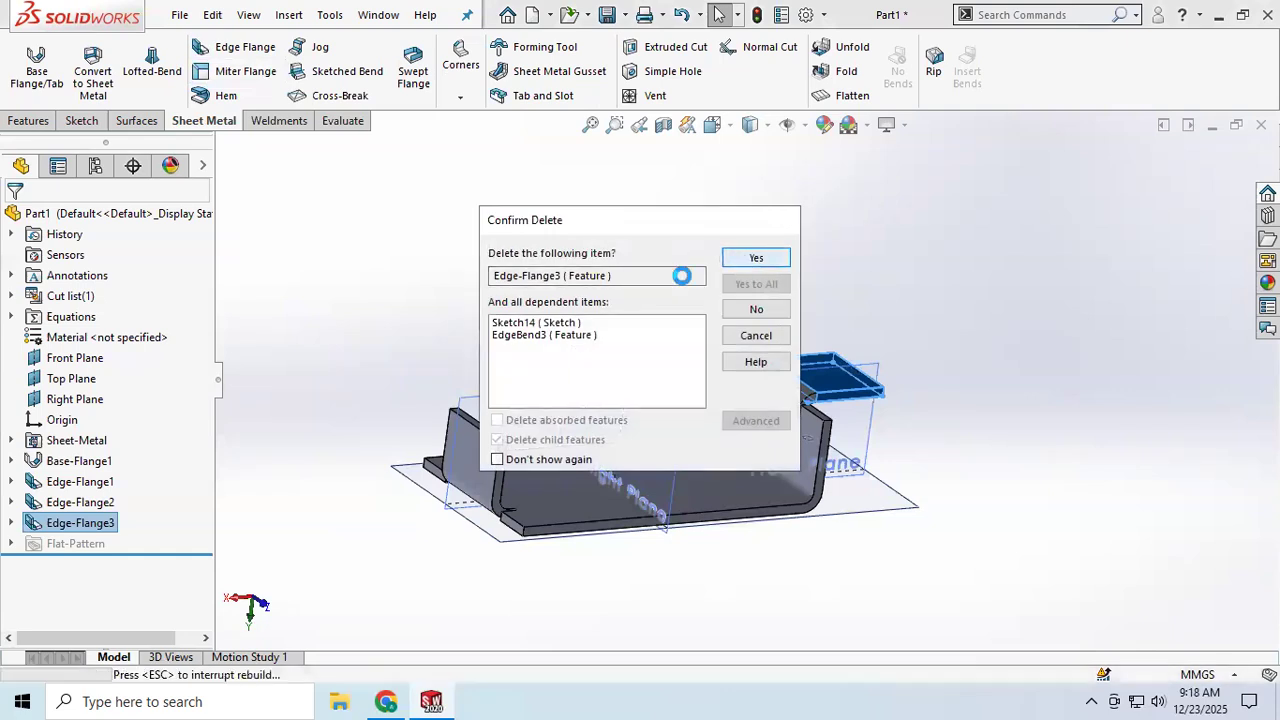
{"action": "right_click", "coordinate": [66, 511]}
{"action": "left_click", "coordinate": [112, 430]}
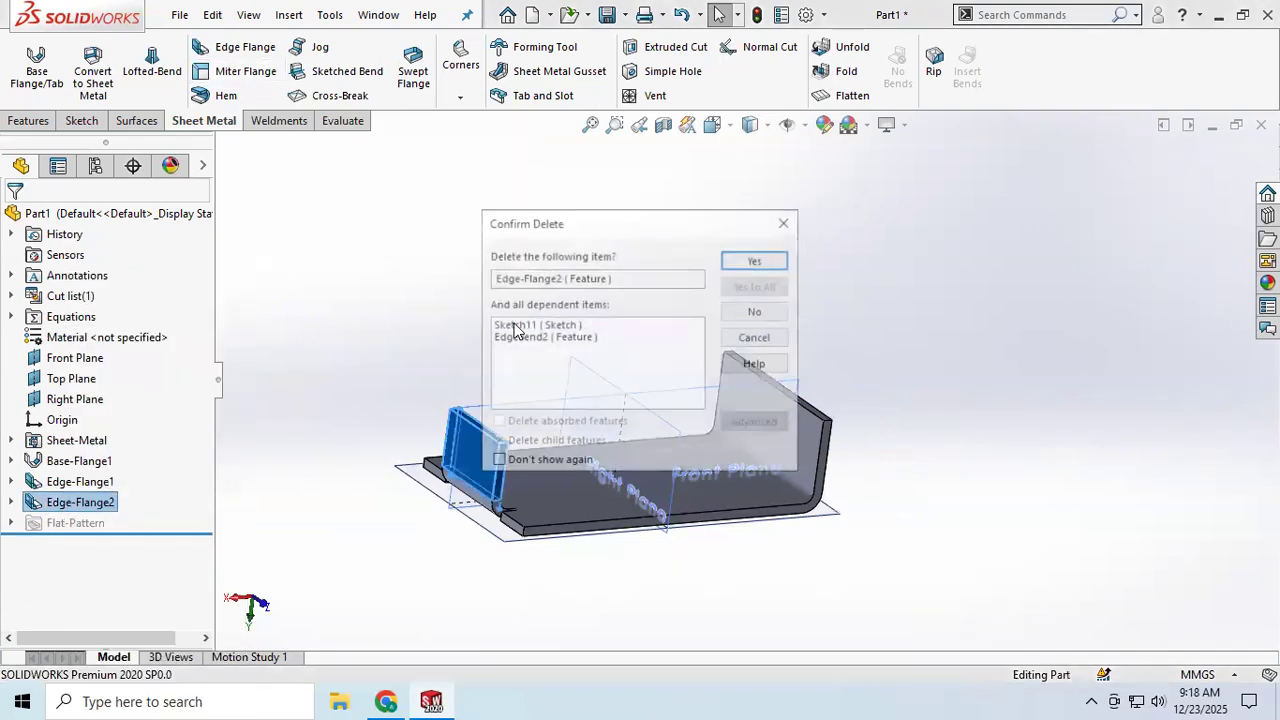
{"action": "left_click", "coordinate": [750, 261]}
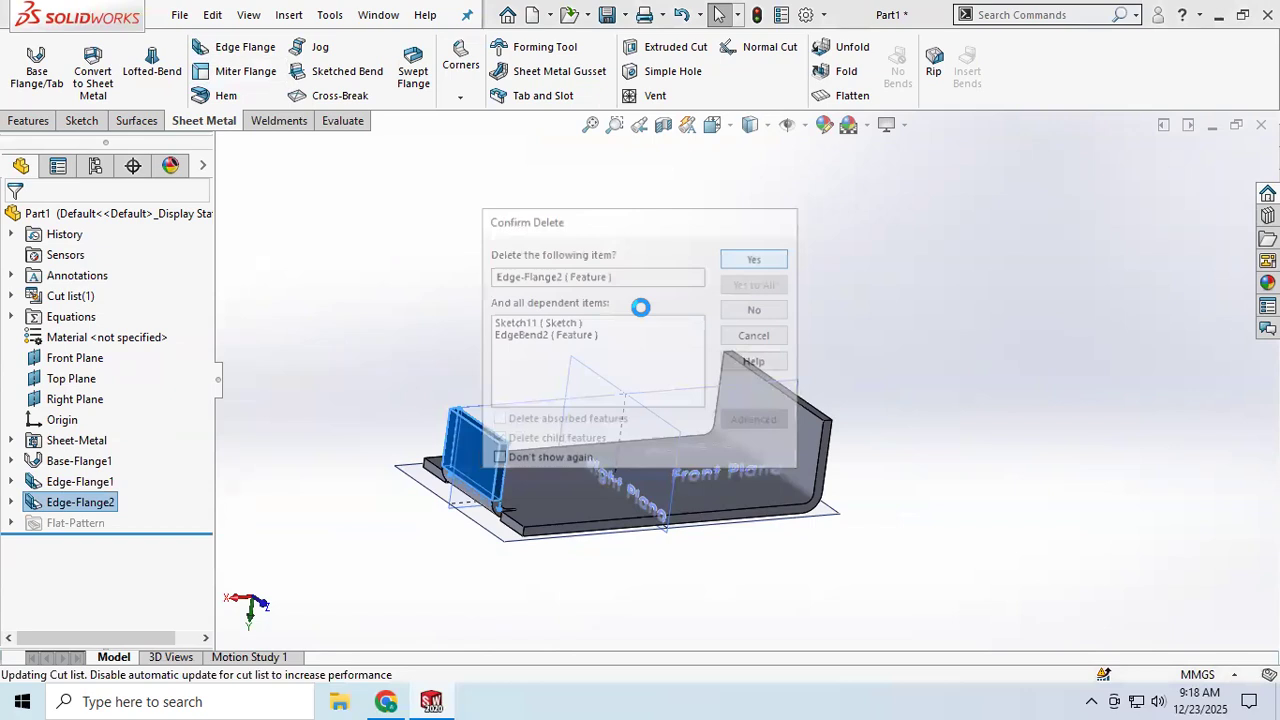
{"action": "right_click", "coordinate": [70, 485]}
{"action": "left_click", "coordinate": [118, 430]}
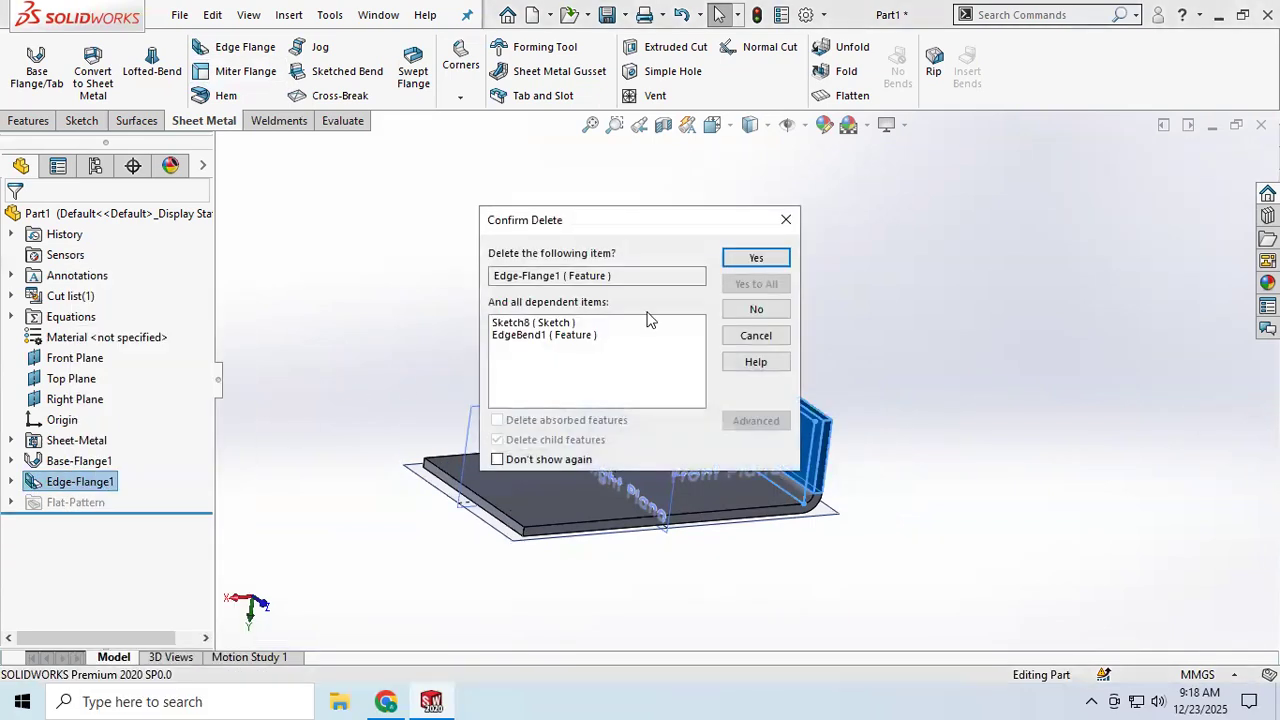
{"action": "left_click", "coordinate": [757, 259]}
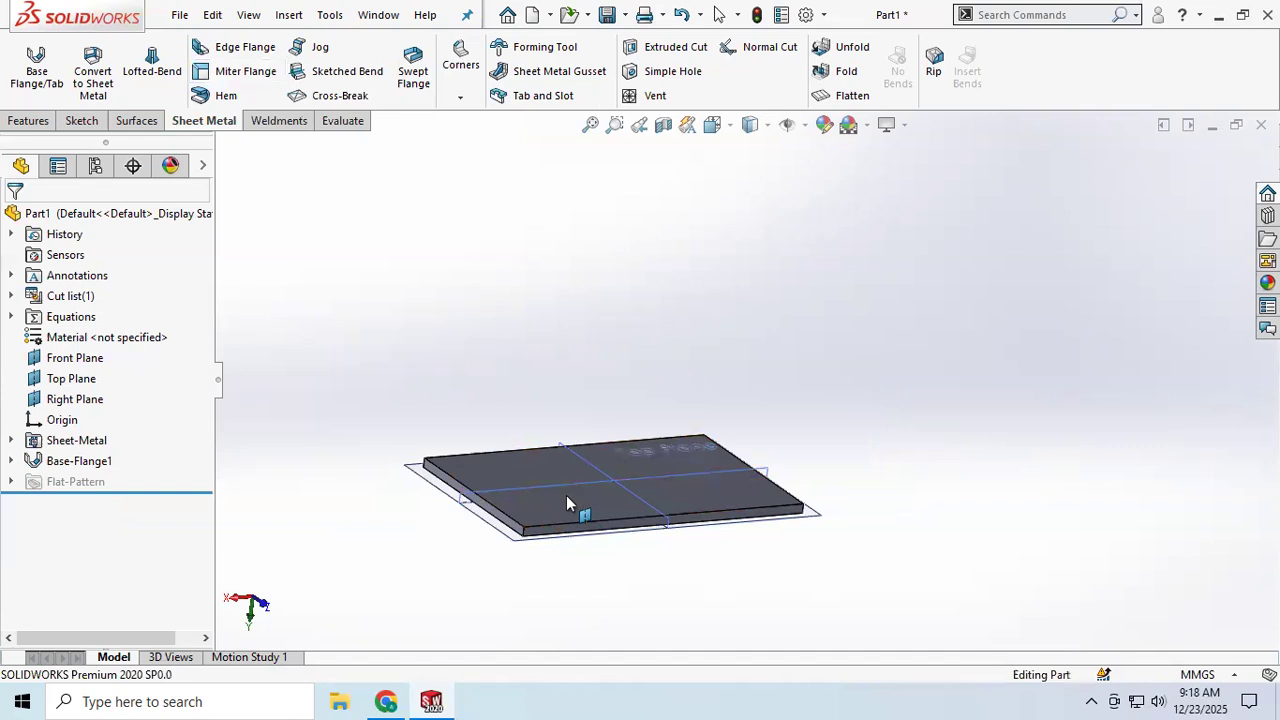
Step: Start a Miter Flange on the base flange's short end edge to open its profile sketch
{"action": "middle_click_drag", "start_coordinate": [566, 495], "coordinate": [530, 490]}
{"action": "scroll", "coordinate": [714, 494], "scroll_direction": "down", "scroll_amount": 3}
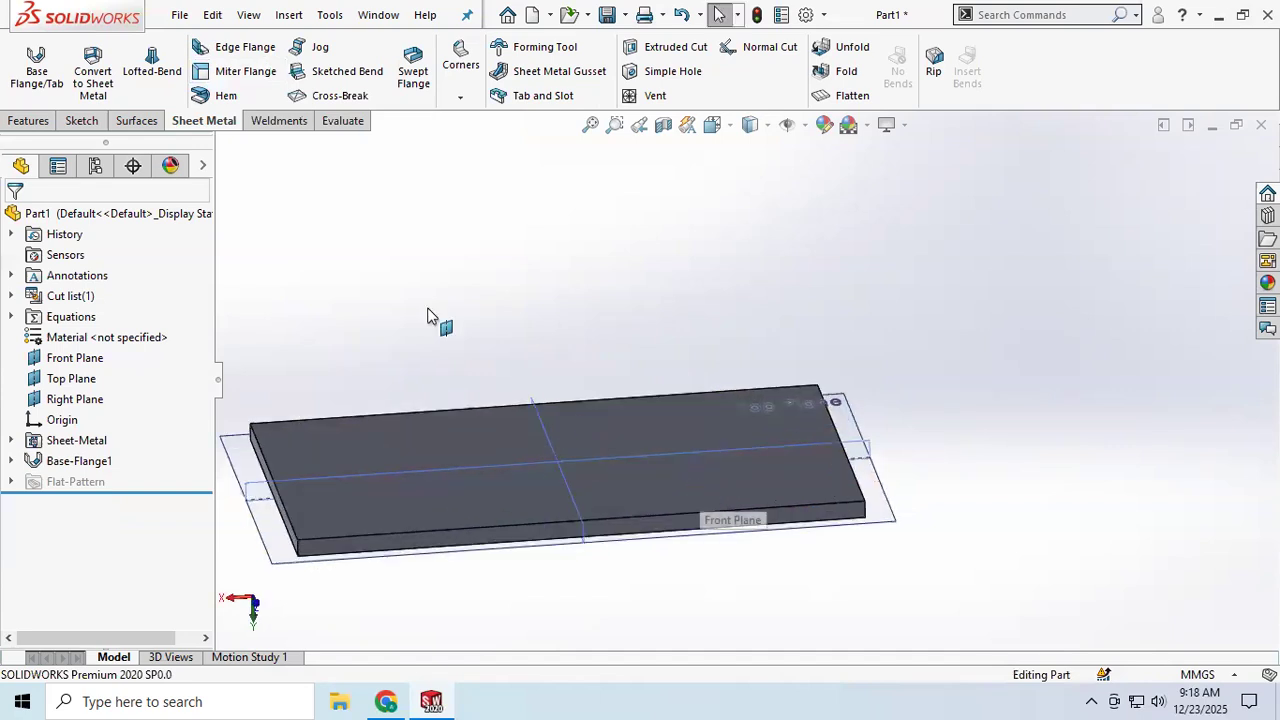
{"action": "left_click", "coordinate": [250, 79]}
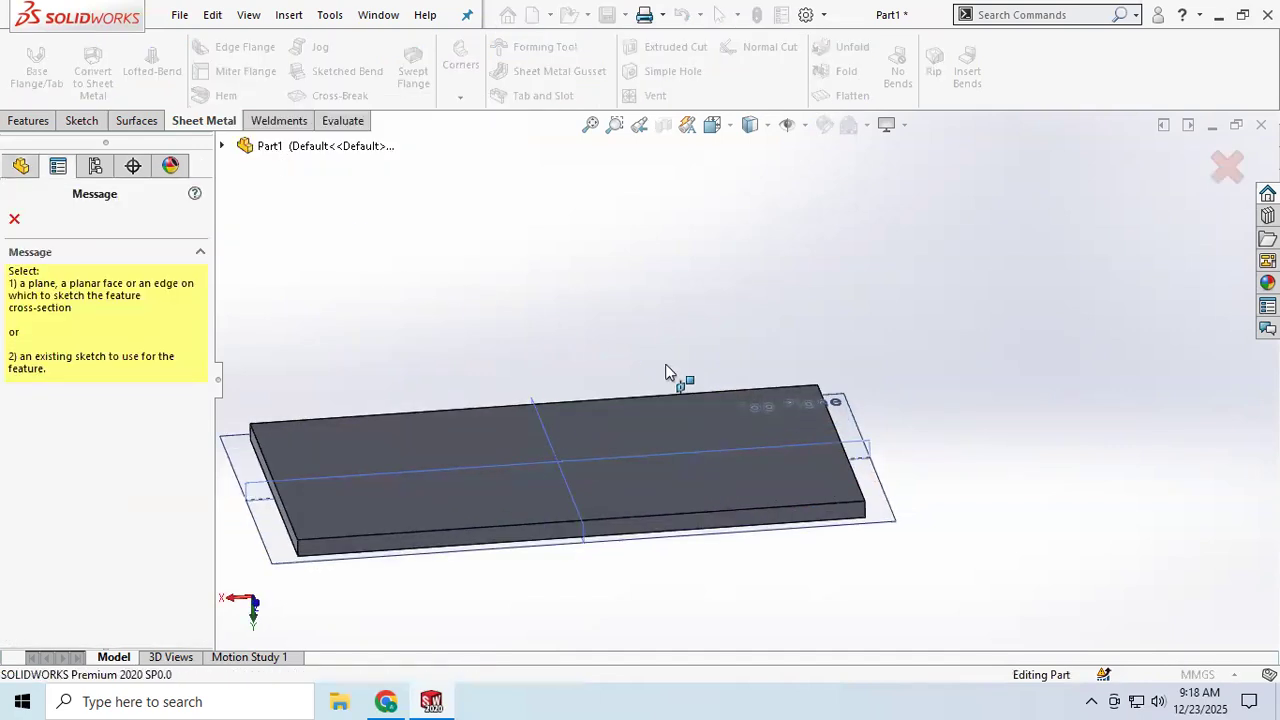
{"action": "left_click", "coordinate": [857, 484]}
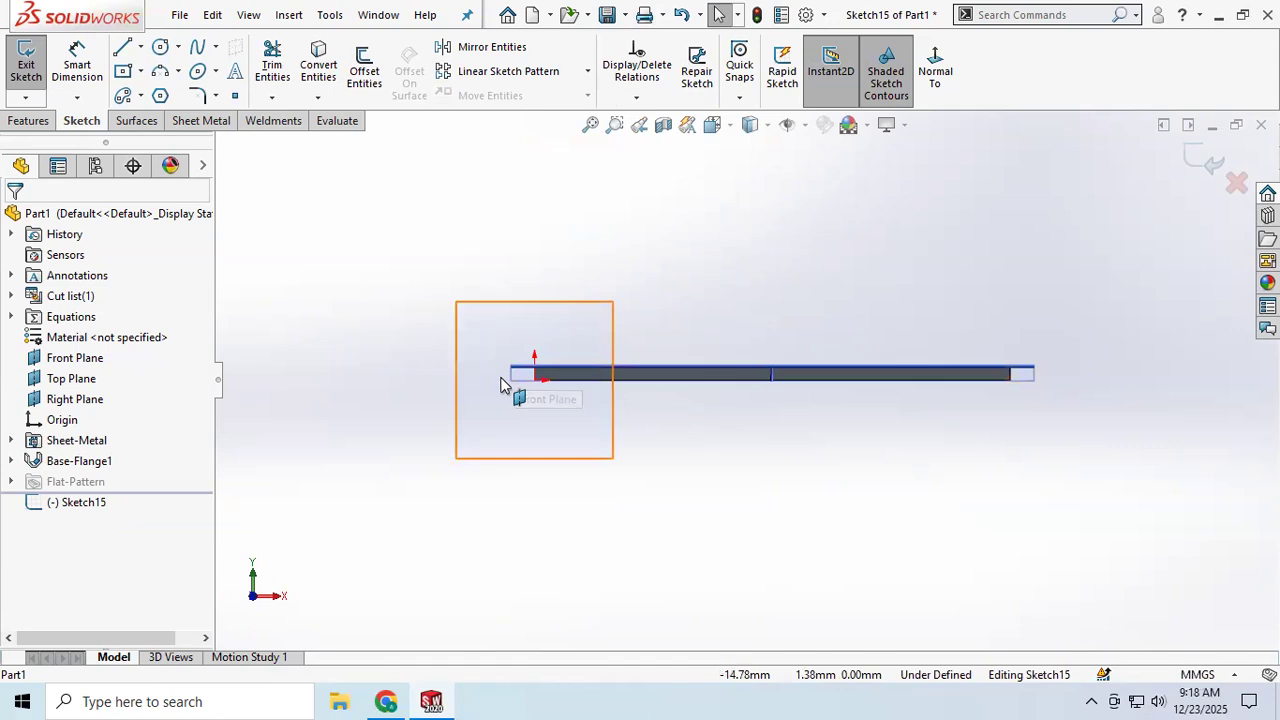
{"action": "scroll", "coordinate": [608, 370], "scroll_direction": "down", "scroll_amount": 6}
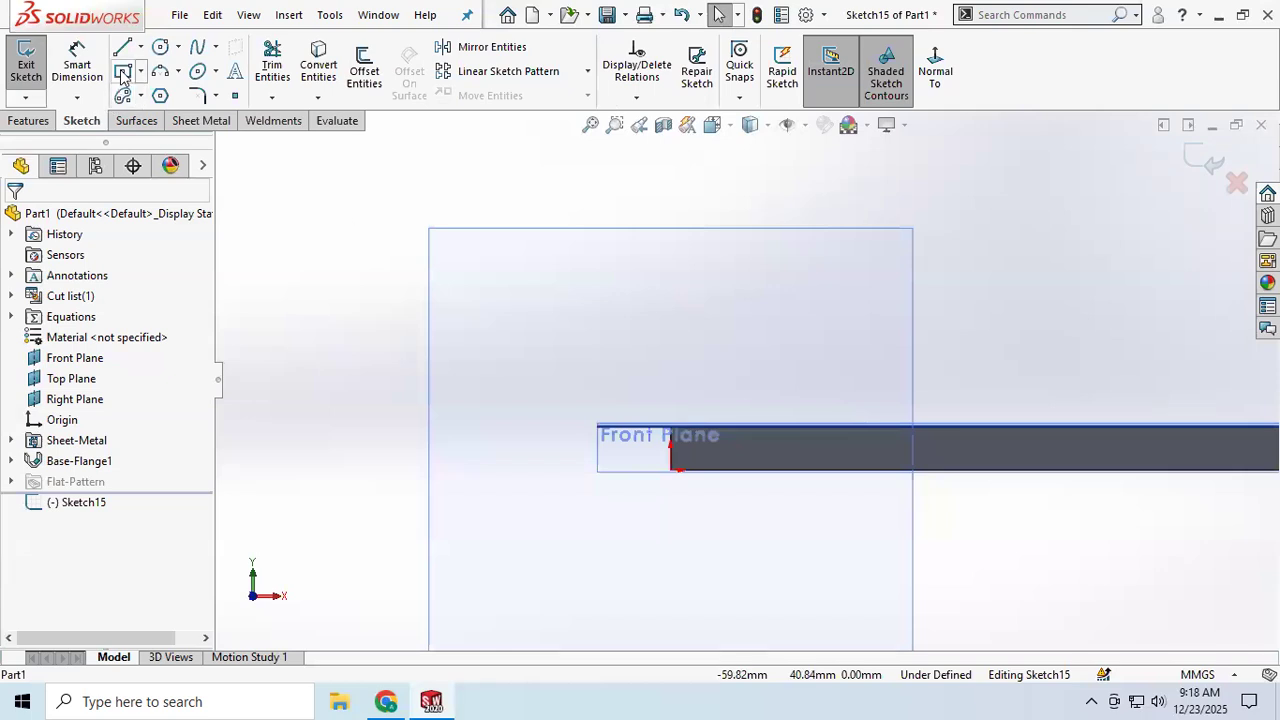
Step: Sketch a vertical line up from the base flange's end corner followed by a short angled line
{"action": "right_click", "coordinate": [82, 504]}
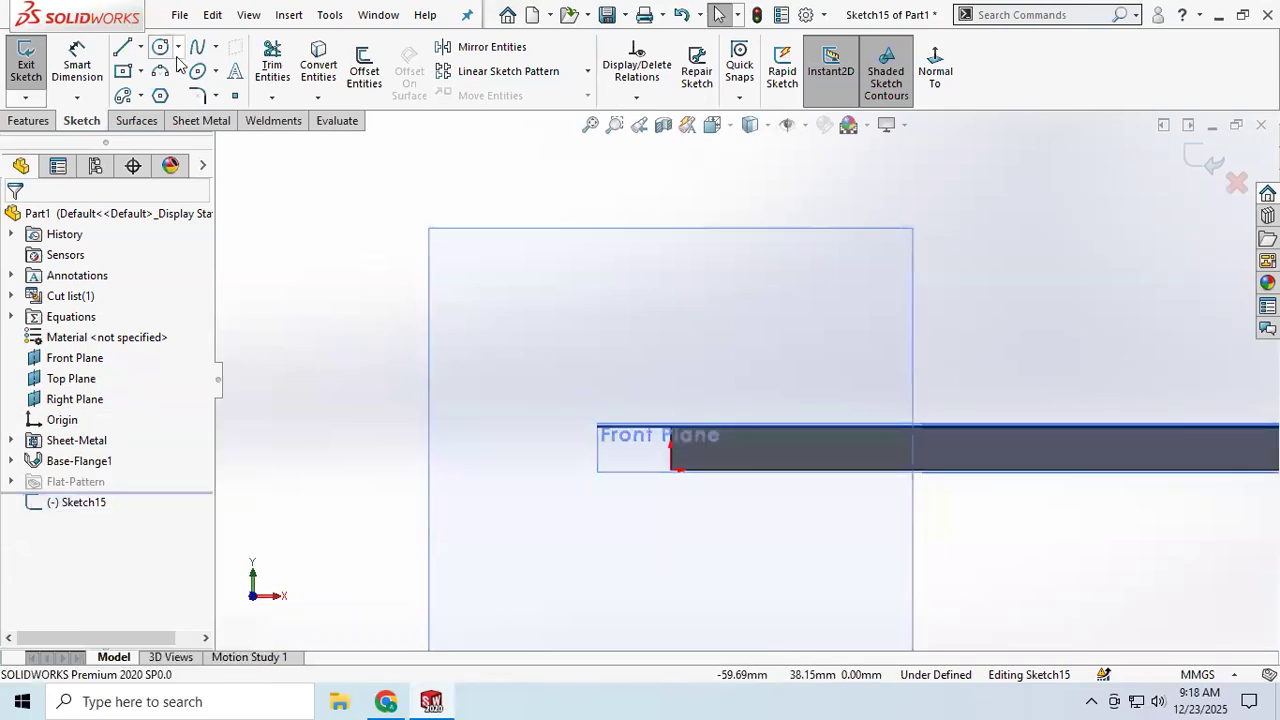
{"action": "left_click", "coordinate": [125, 48]}
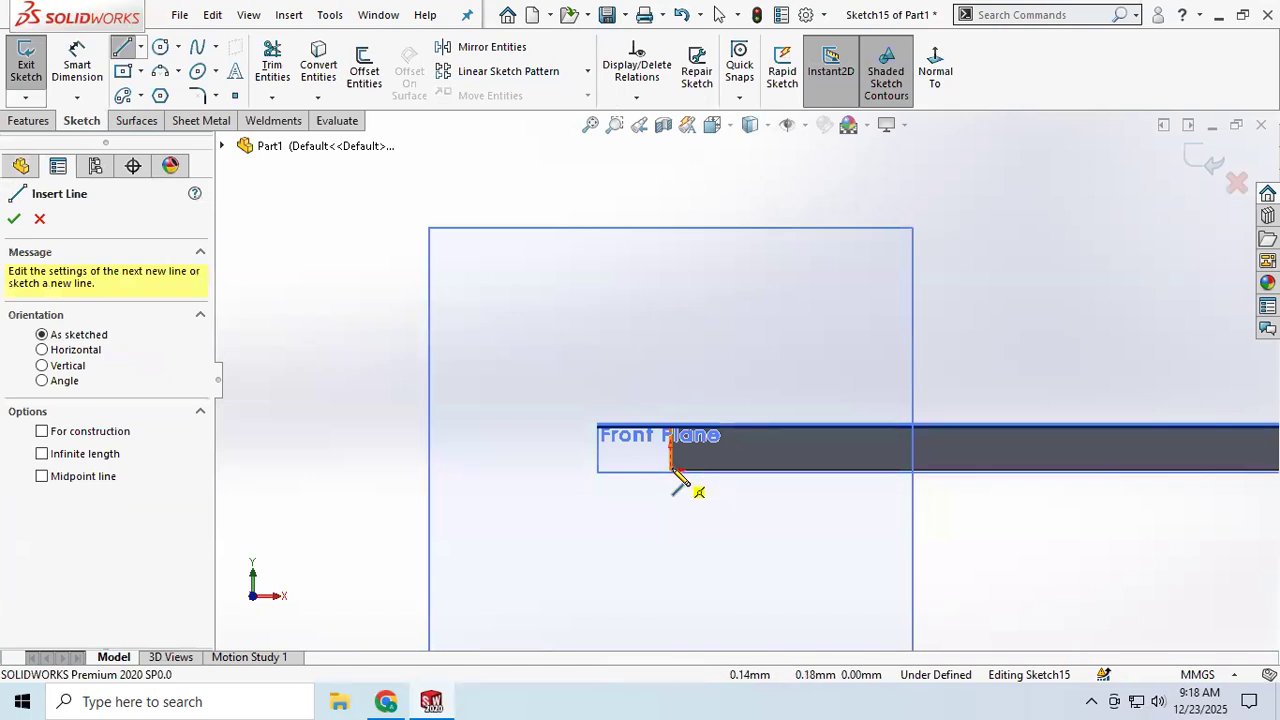
{"action": "scroll", "coordinate": [672, 471], "scroll_direction": "down", "scroll_amount": 5}
{"action": "left_click", "coordinate": [697, 441]}
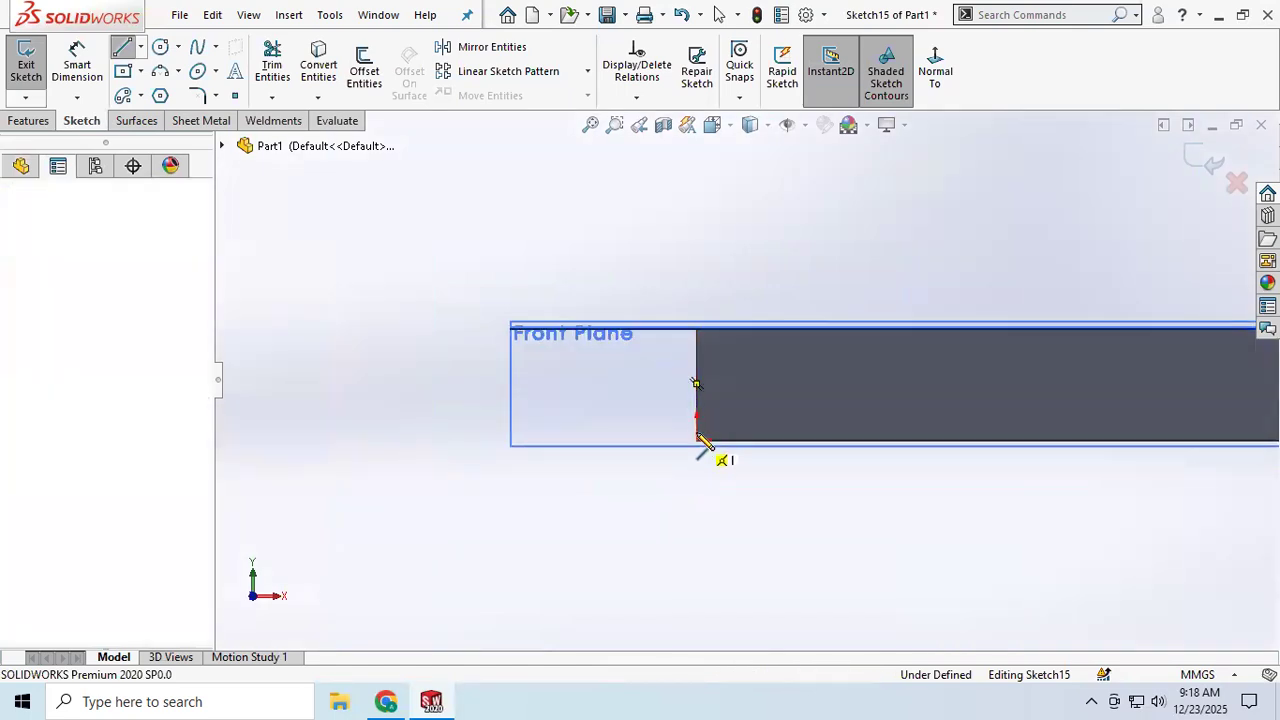
{"action": "scroll", "coordinate": [705, 226], "scroll_direction": "up", "scroll_amount": 2}
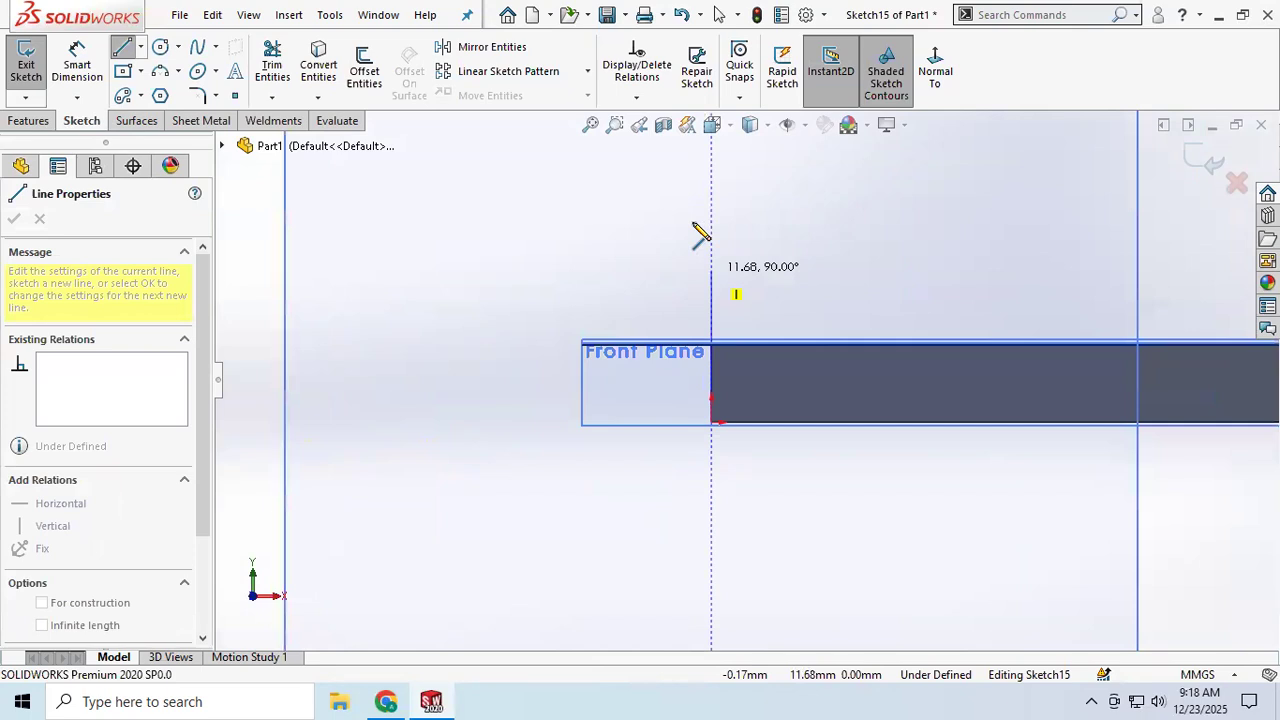
{"action": "left_click", "coordinate": [711, 179]}
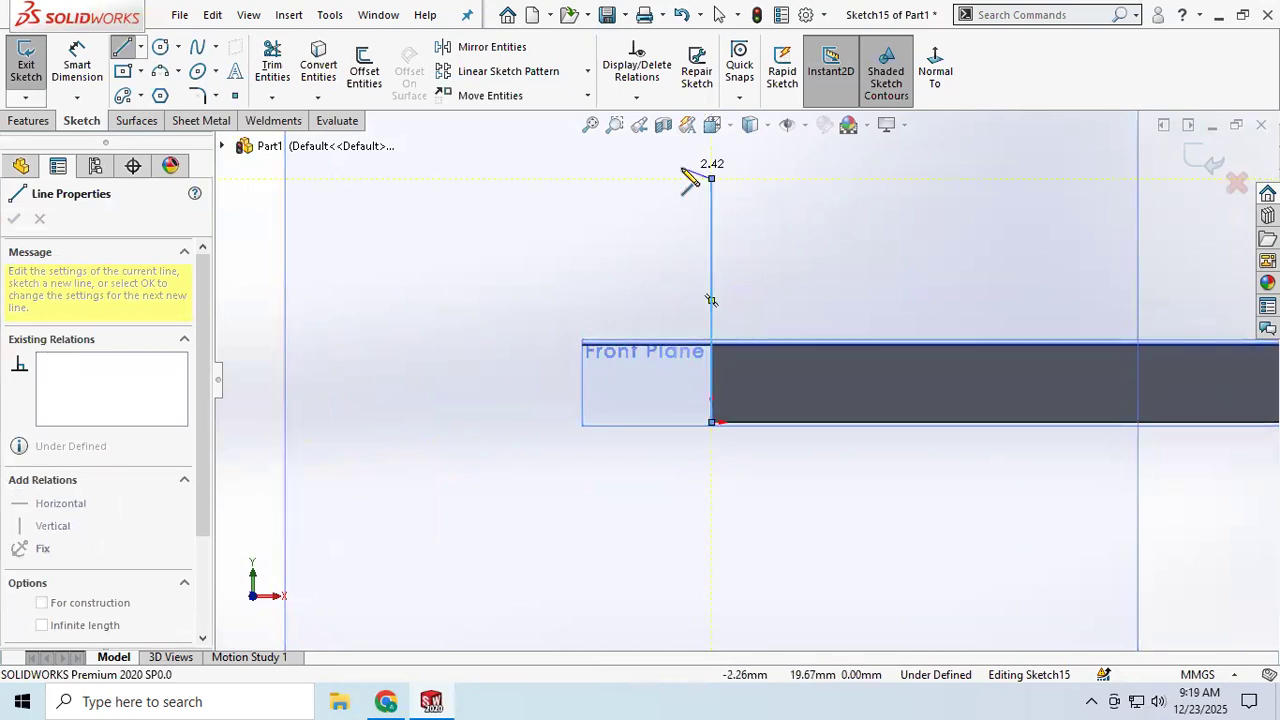
{"action": "left_click", "coordinate": [660, 155]}
{"action": "right_click", "coordinate": [614, 206]}
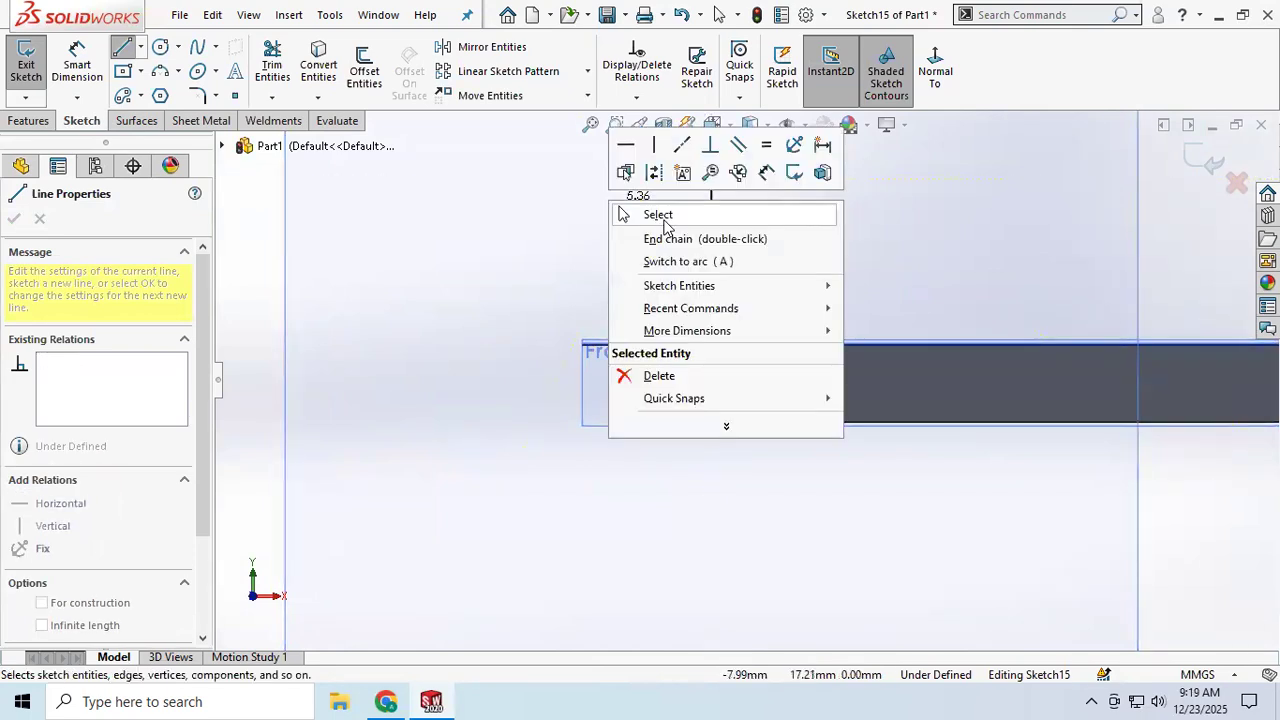
{"action": "left_click", "coordinate": [662, 214]}
Step: Dimension the vertical profile line's length to 25 mm
{"action": "left_click", "coordinate": [80, 64]}
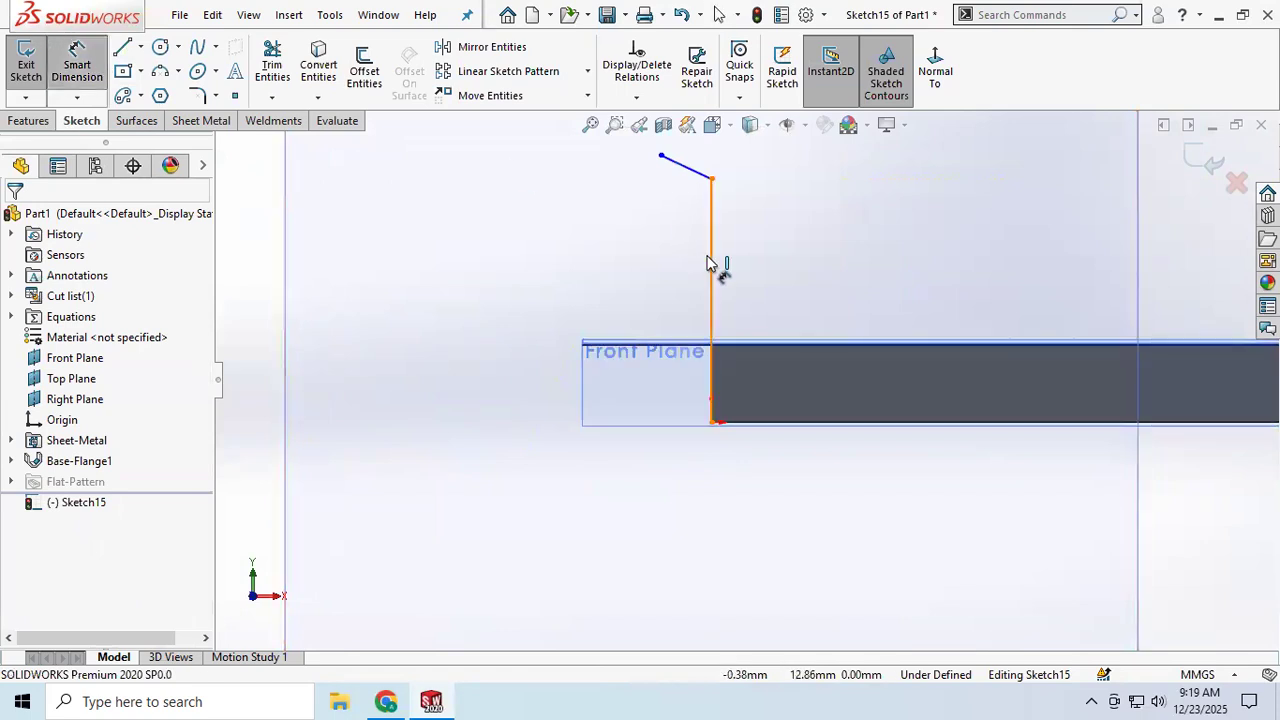
{"action": "left_click", "coordinate": [712, 265]}
{"action": "left_click", "coordinate": [760, 257]}
{"action": "type", "text": "25"}
{"action": "key", "text": "Return"}
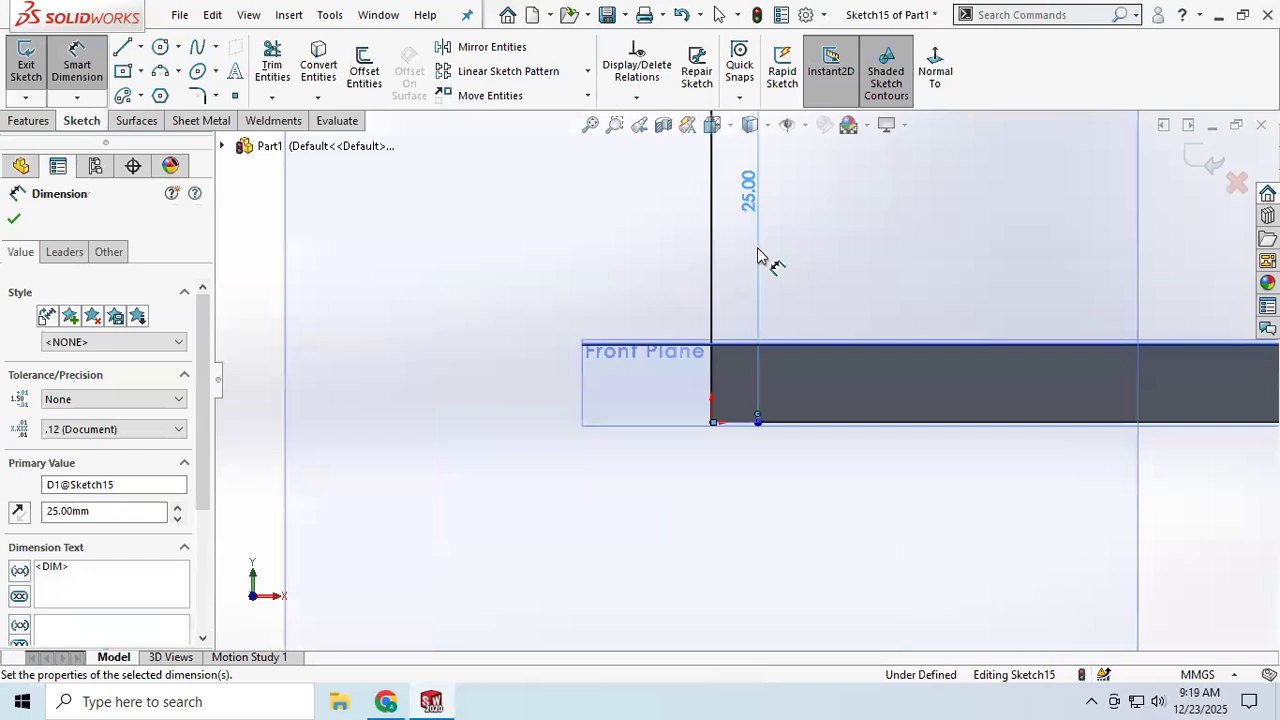
Step: Dimension the angle between the vertical profile line and the angled line to 150°
{"action": "scroll", "coordinate": [750, 247], "scroll_direction": "up", "scroll_amount": 4}
{"action": "scroll", "coordinate": [722, 228], "scroll_direction": "down", "scroll_amount": 5}
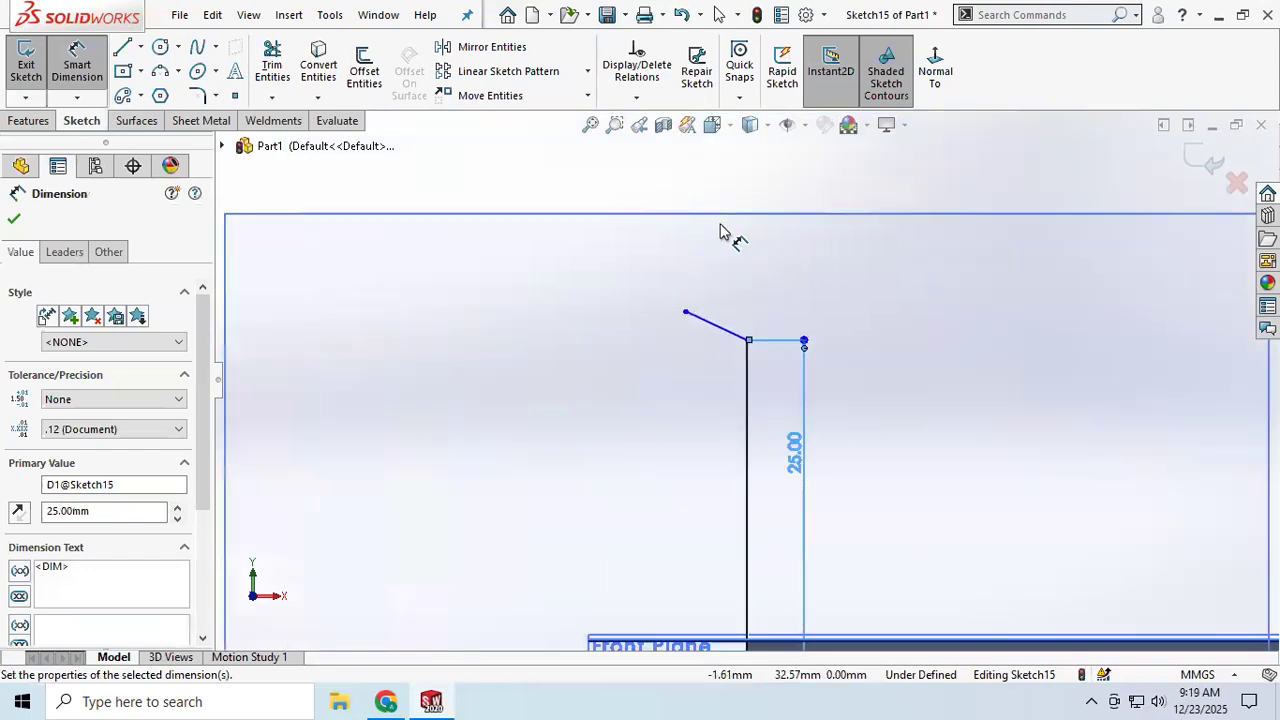
{"action": "left_click", "coordinate": [748, 381]}
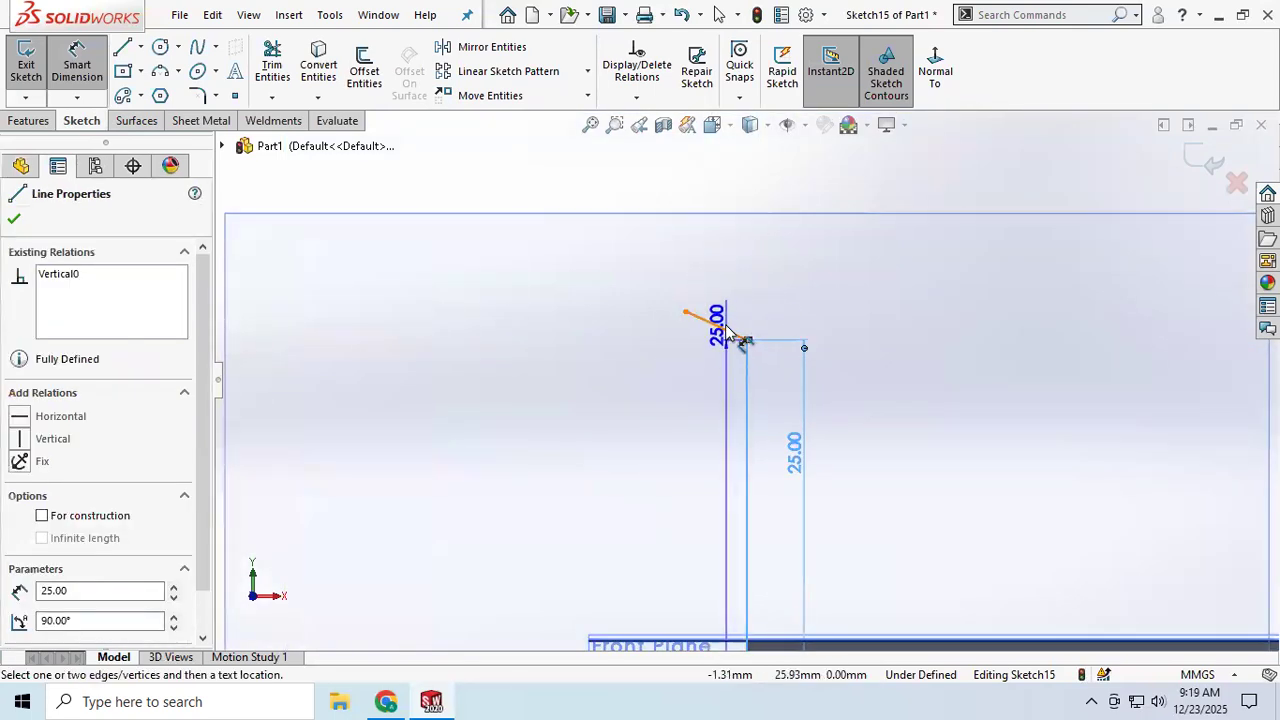
{"action": "left_click", "coordinate": [730, 334]}
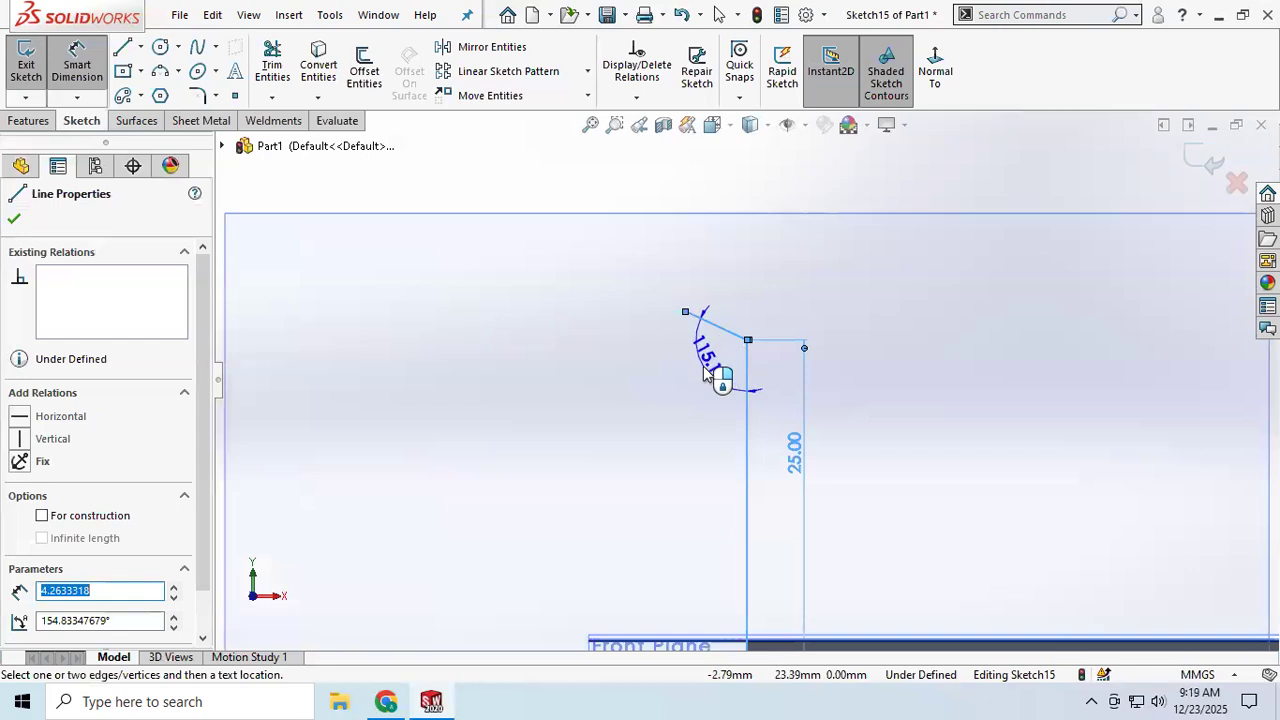
{"action": "left_click", "coordinate": [728, 385]}
{"action": "type", "text": "150"}
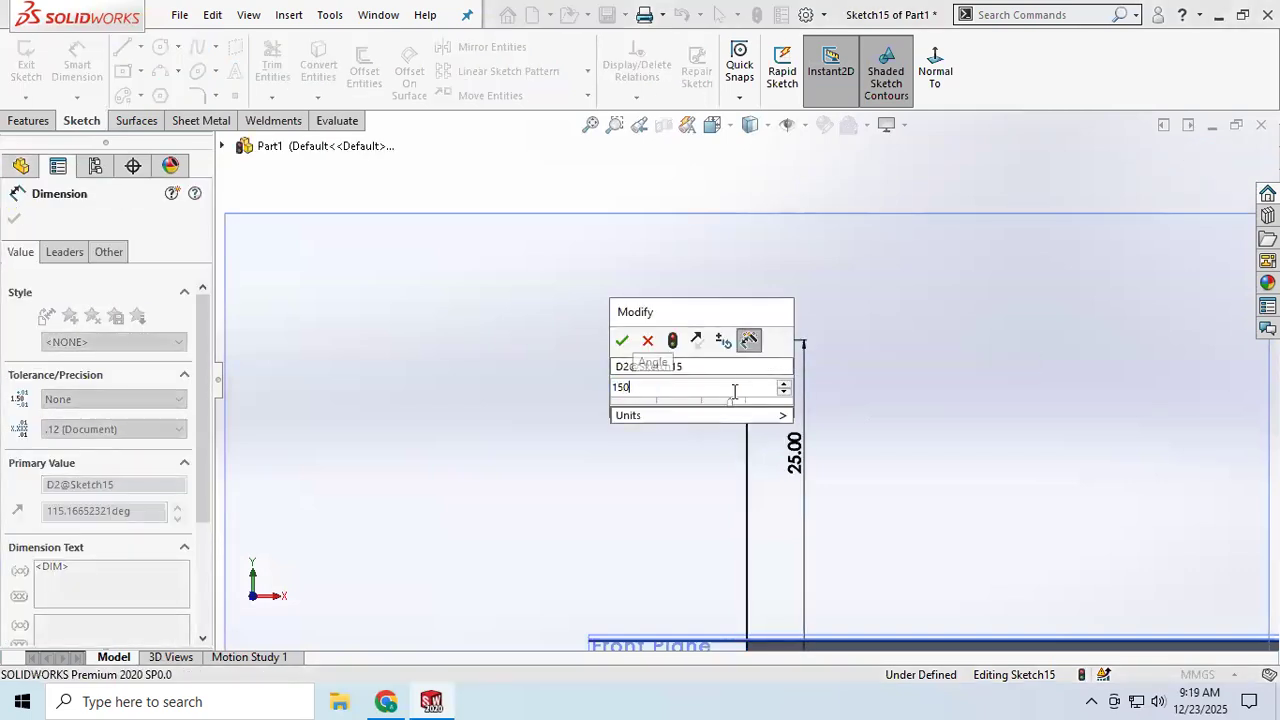
{"action": "key", "text": "Return"}
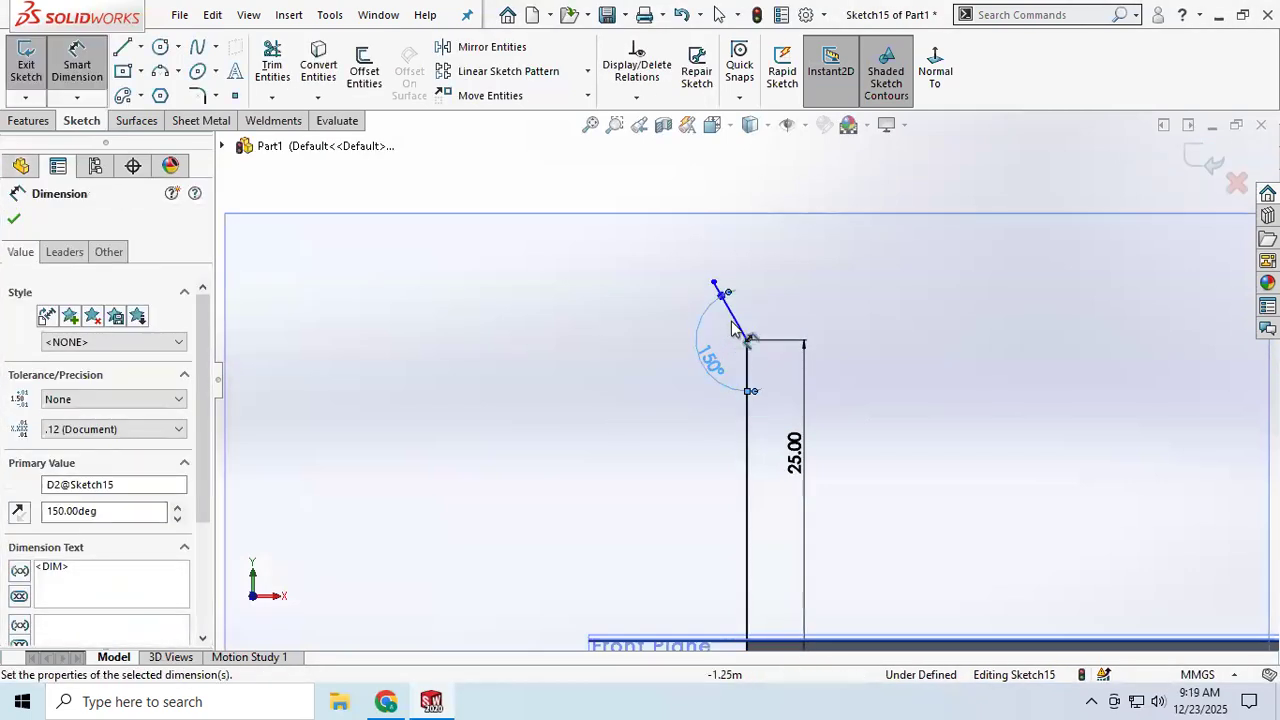
Step: Set the angled profile line's length to 8 mm and exit the profile sketch
{"action": "left_click", "coordinate": [735, 322]}
{"action": "left_click", "coordinate": [777, 270]}
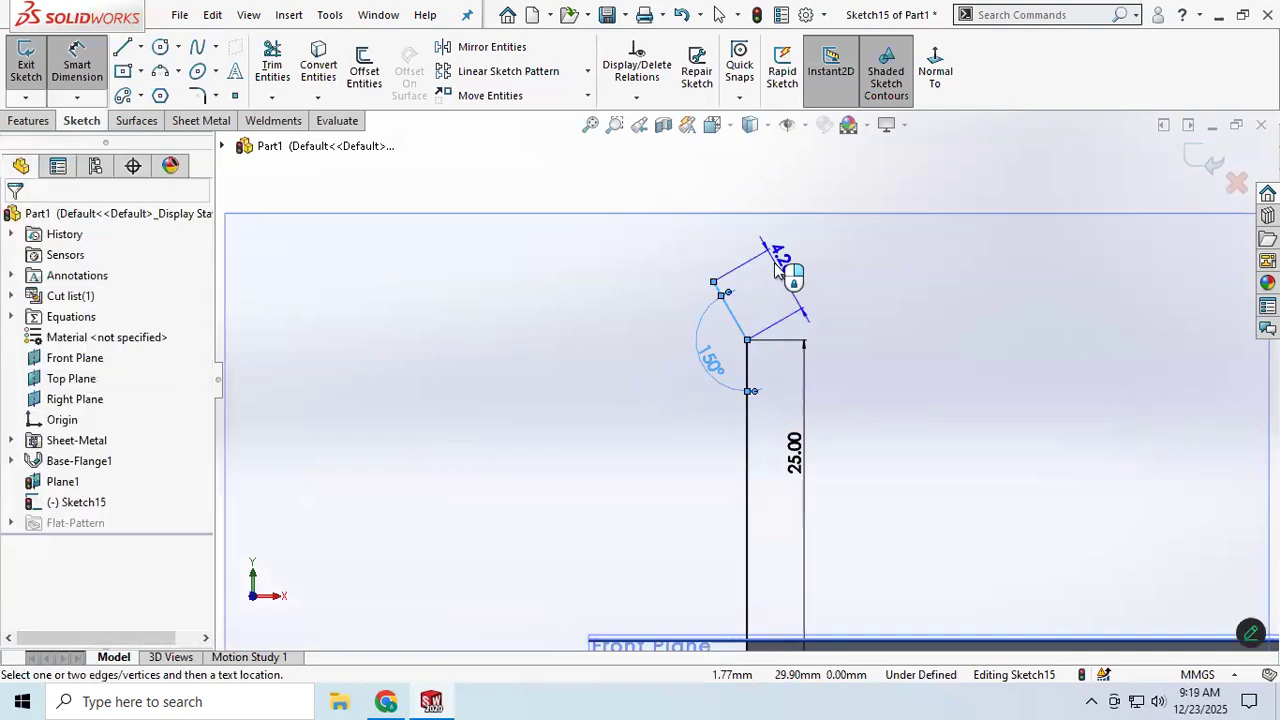
{"action": "type", "text": "8"}
{"action": "key", "text": "Return"}
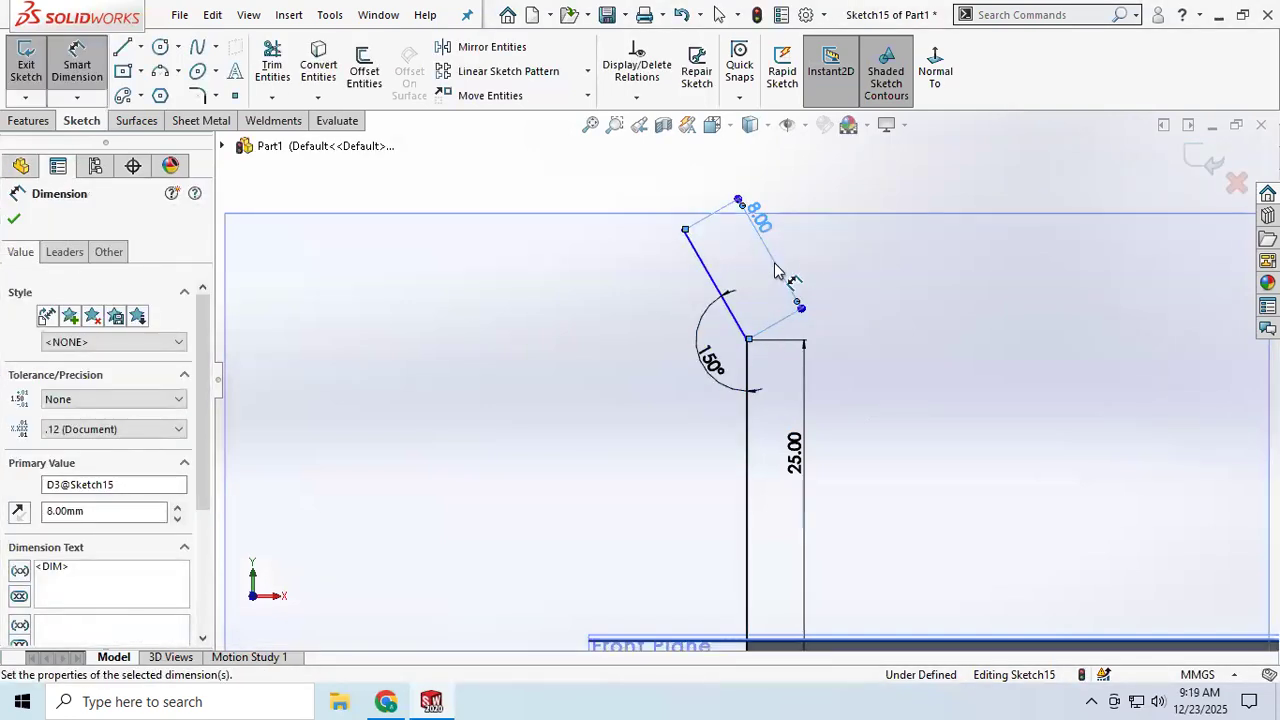
{"action": "left_click", "coordinate": [13, 222]}
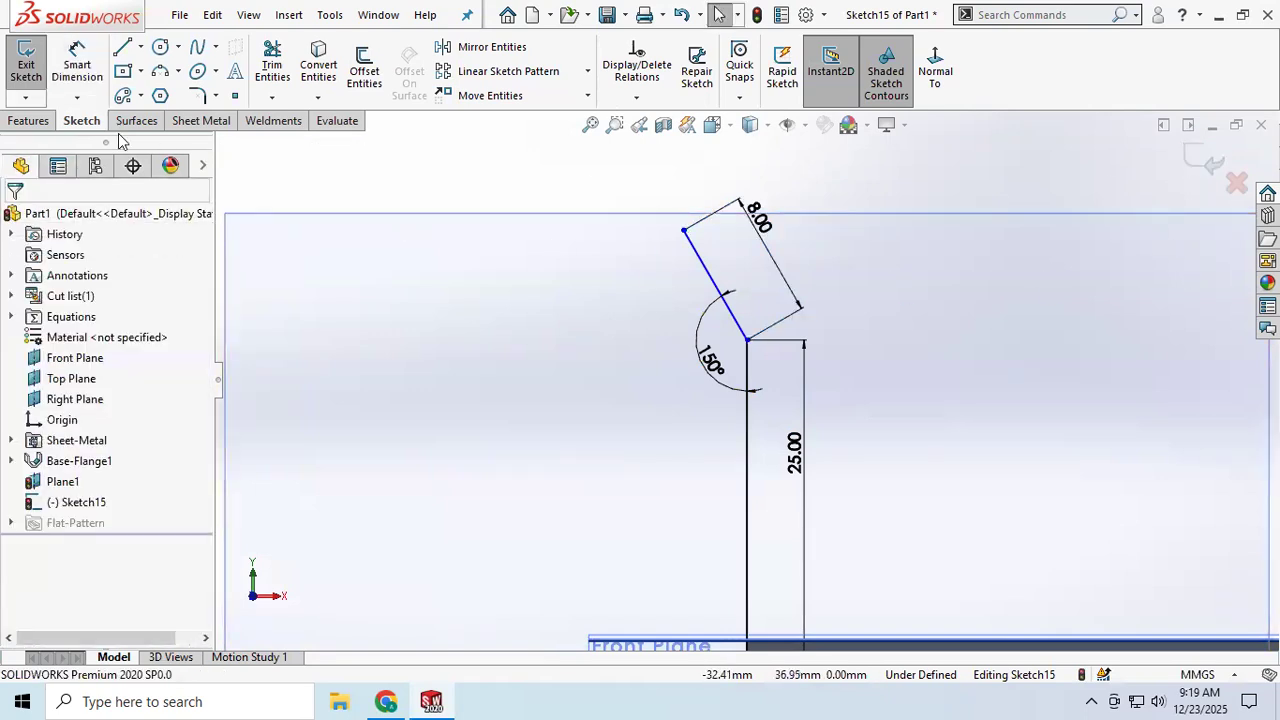
{"action": "left_click", "coordinate": [1205, 168]}
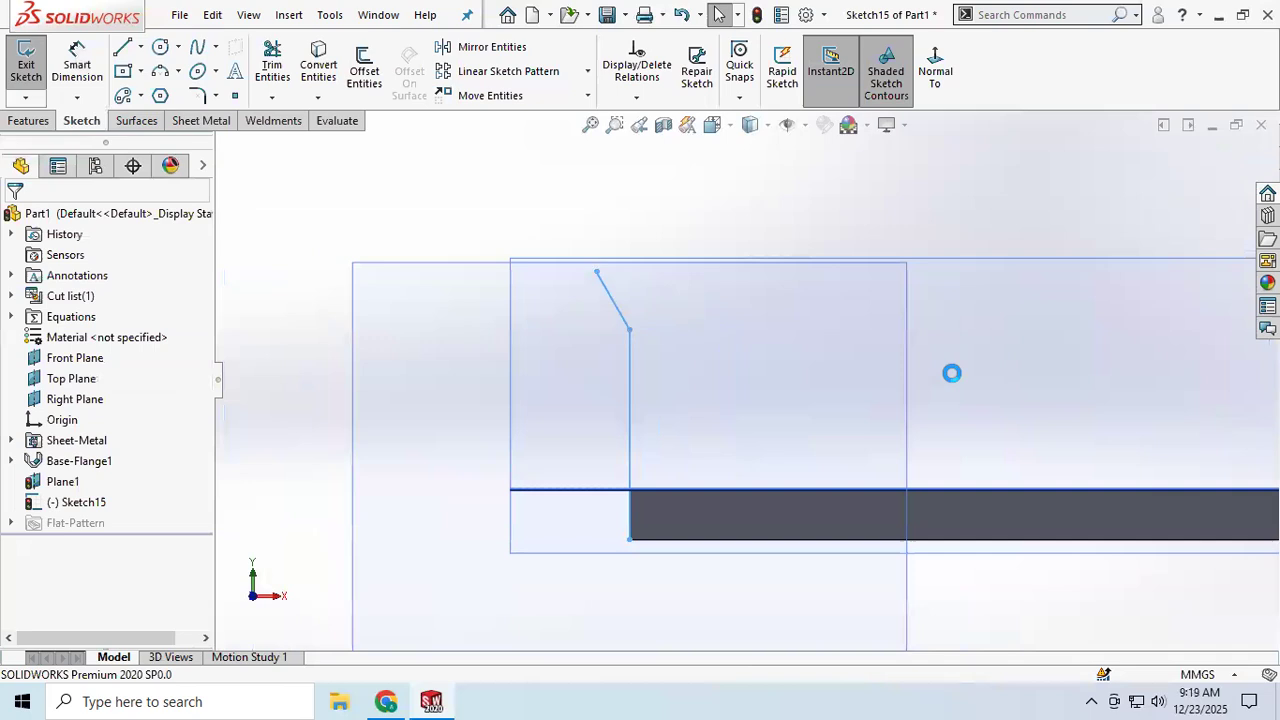
Step: Compare the flange position options and set the miter flange to Material Outside
{"action": "middle_click_drag", "start_coordinate": [646, 377], "coordinate": [634, 465]}
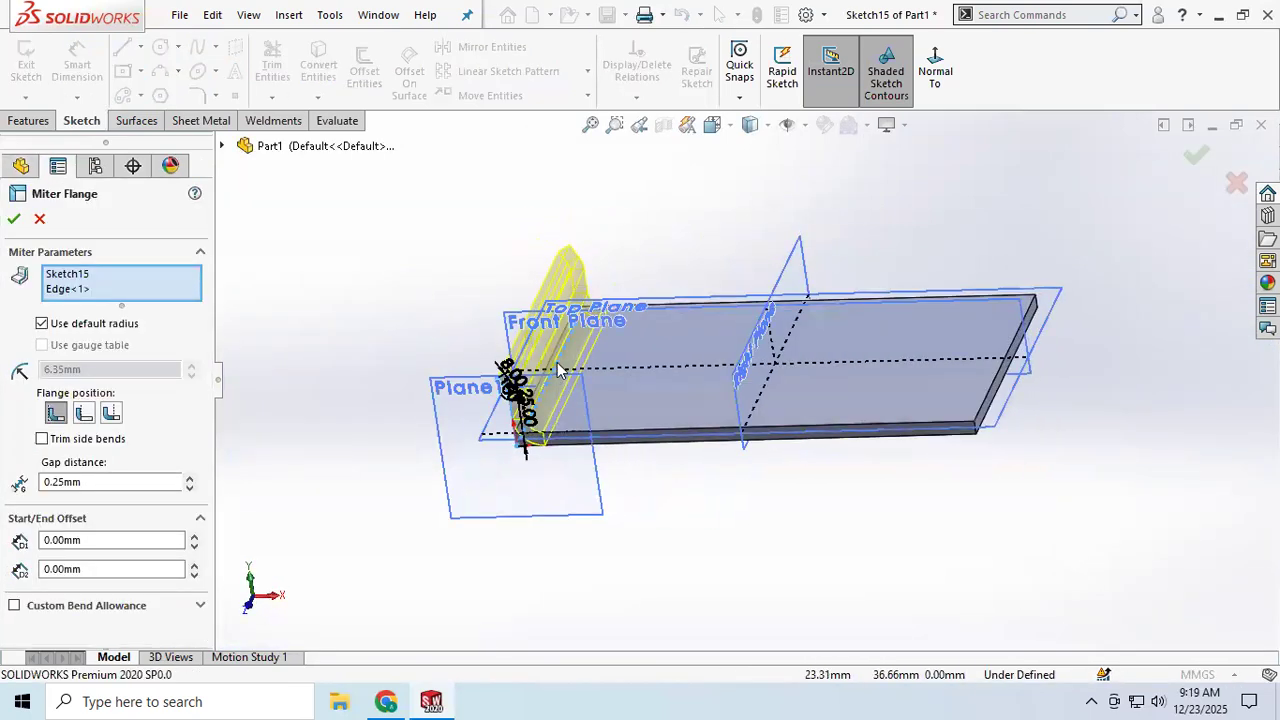
{"action": "scroll", "coordinate": [562, 370], "scroll_direction": "down", "scroll_amount": 4}
{"action": "middle_click_drag", "start_coordinate": [630, 372], "coordinate": [638, 340]}
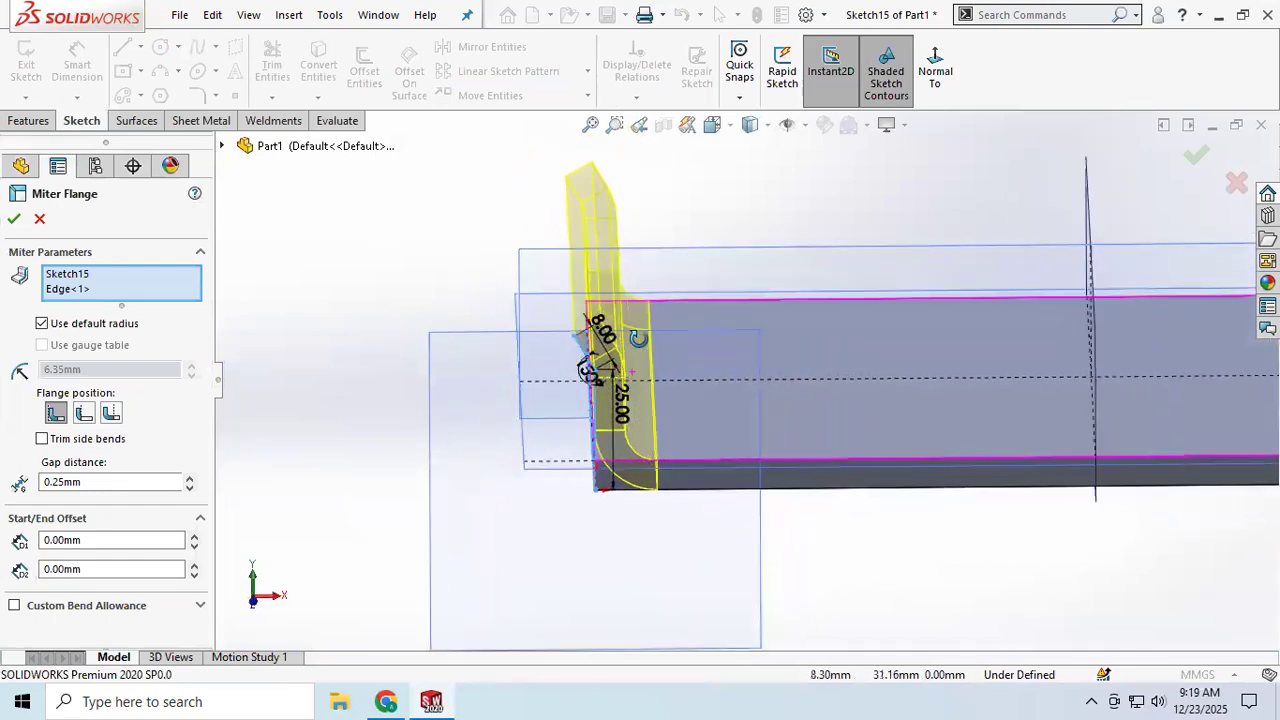
{"action": "scroll", "coordinate": [634, 371], "scroll_direction": "up", "scroll_amount": 2}
{"action": "scroll", "coordinate": [626, 350], "scroll_direction": "down", "scroll_amount": 4}
{"action": "middle_click_drag", "start_coordinate": [781, 353], "coordinate": [797, 328]}
{"action": "left_click", "coordinate": [205, 121]}
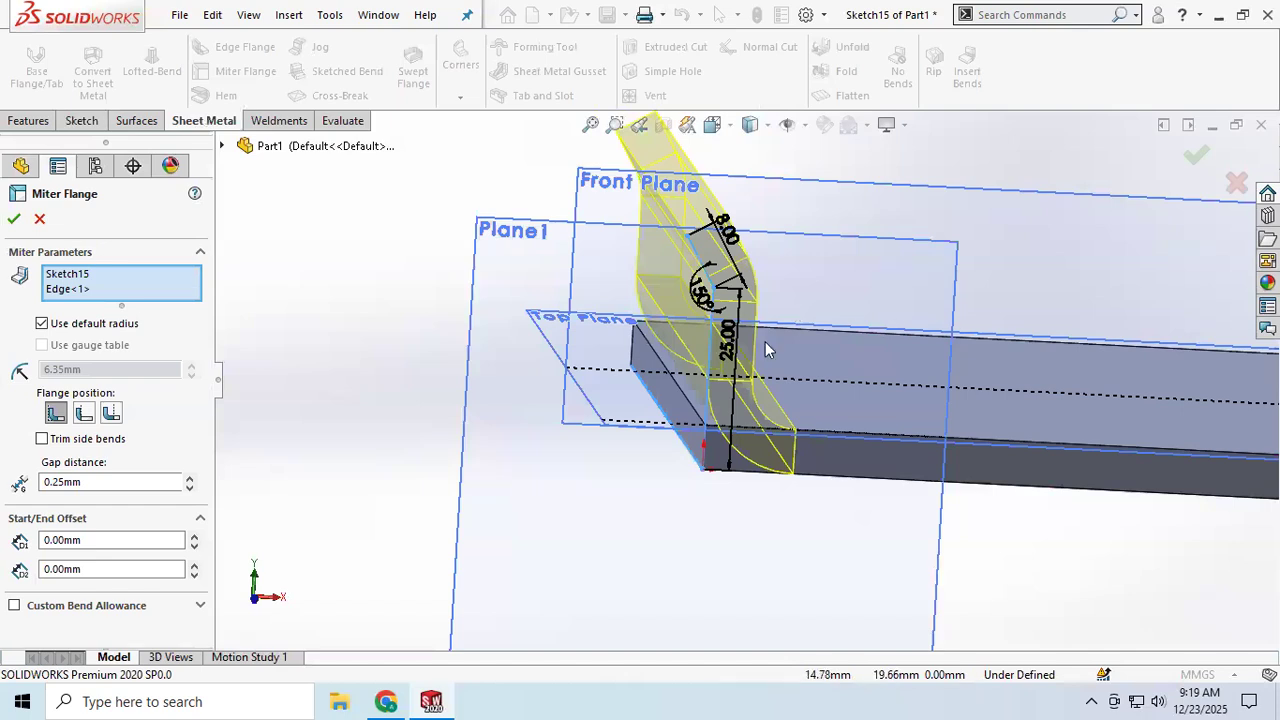
{"action": "left_click", "coordinate": [82, 413]}
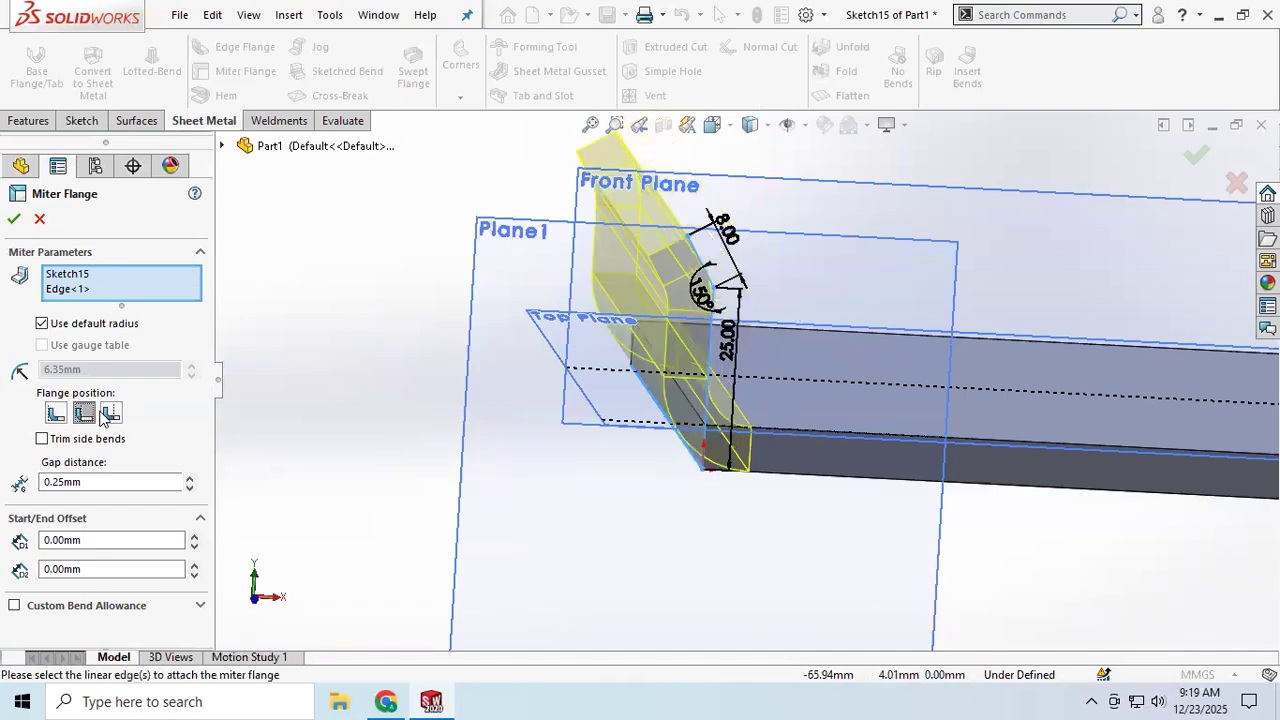
{"action": "left_click", "coordinate": [110, 413]}
{"action": "left_click", "coordinate": [83, 414]}
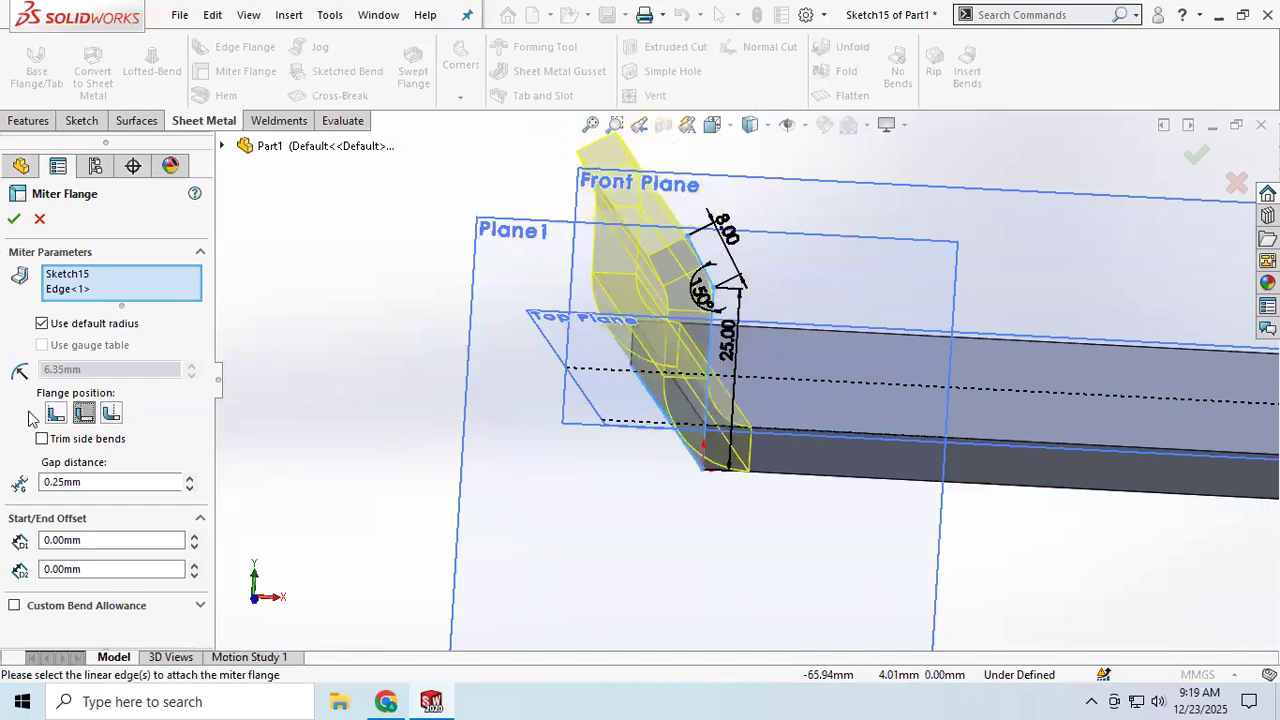
{"action": "left_click", "coordinate": [56, 415]}
{"action": "left_click", "coordinate": [111, 414]}
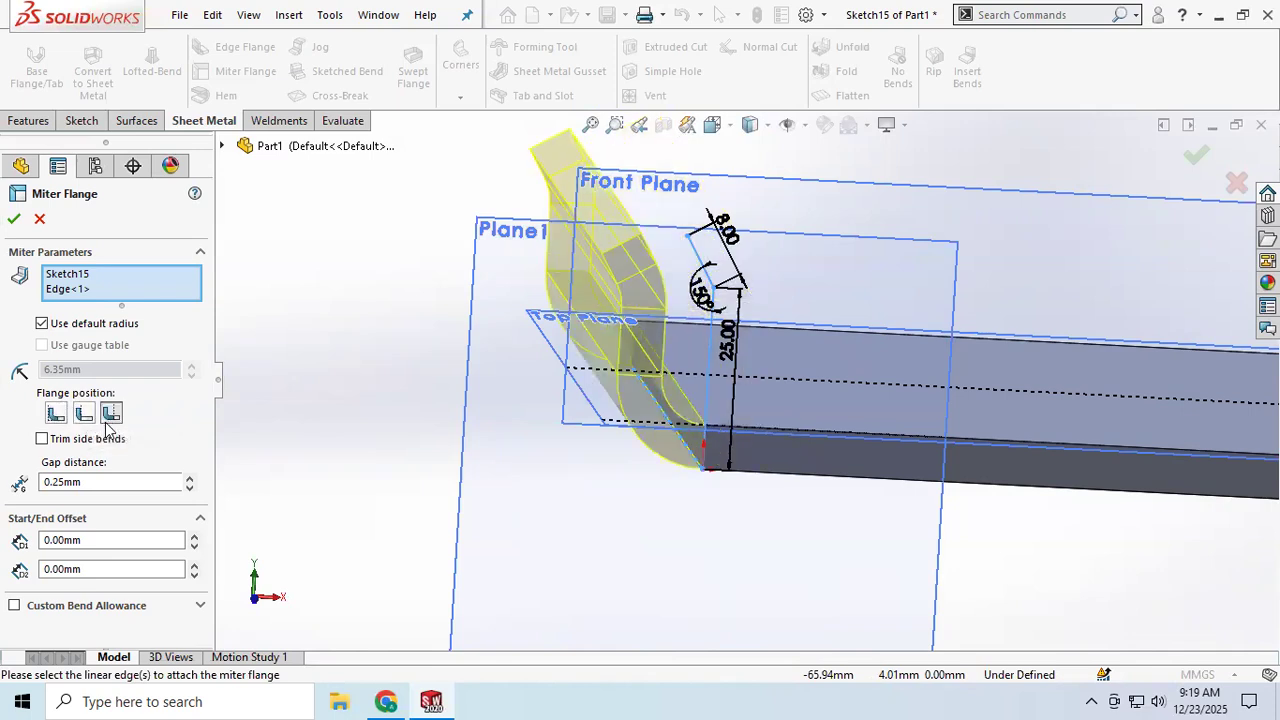
{"action": "left_click", "coordinate": [84, 414]}
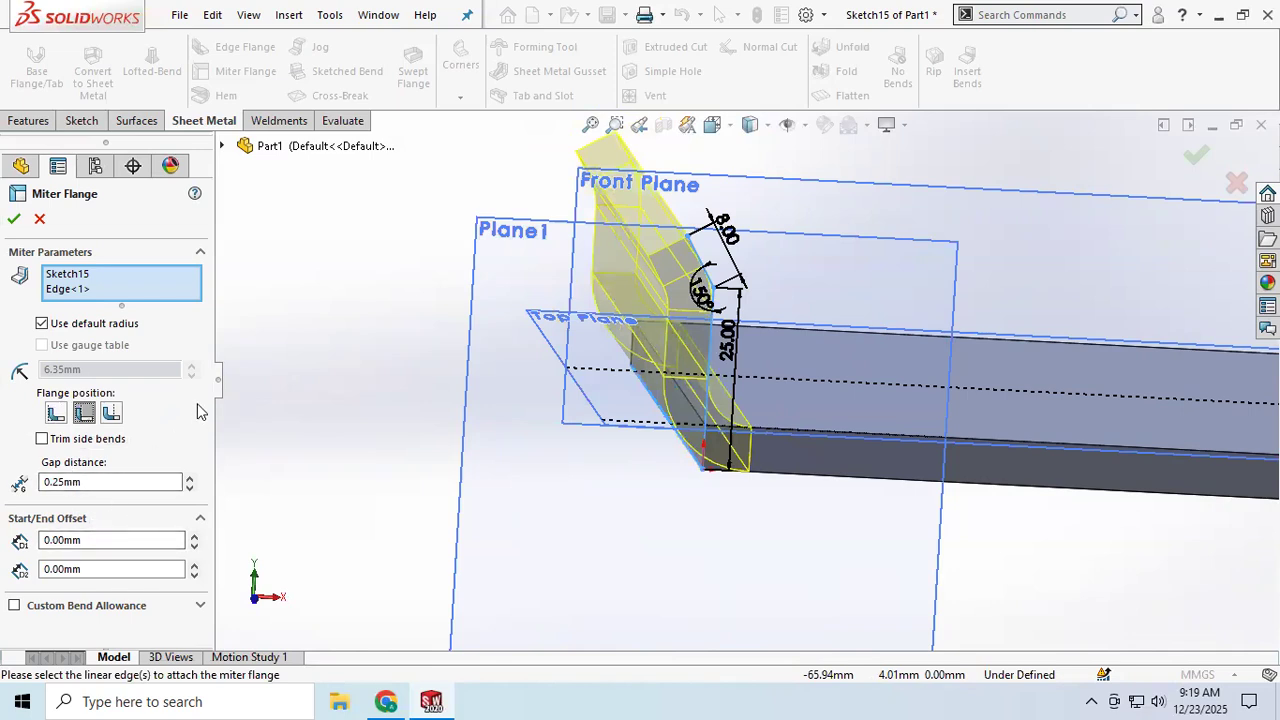
{"action": "left_click", "coordinate": [42, 324]}
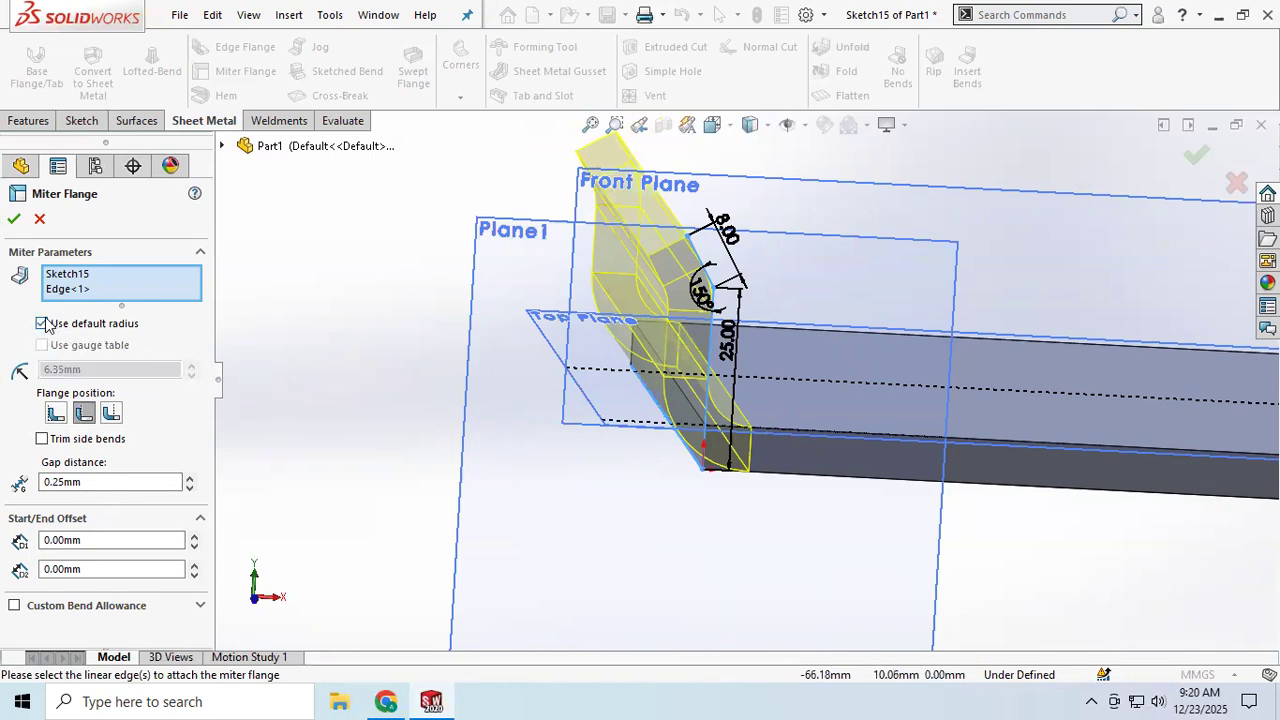
{"action": "left_click", "coordinate": [42, 324]}
{"action": "left_click_drag", "start_coordinate": [85, 370], "coordinate": [33, 364]}
{"action": "key", "text": "Return"}
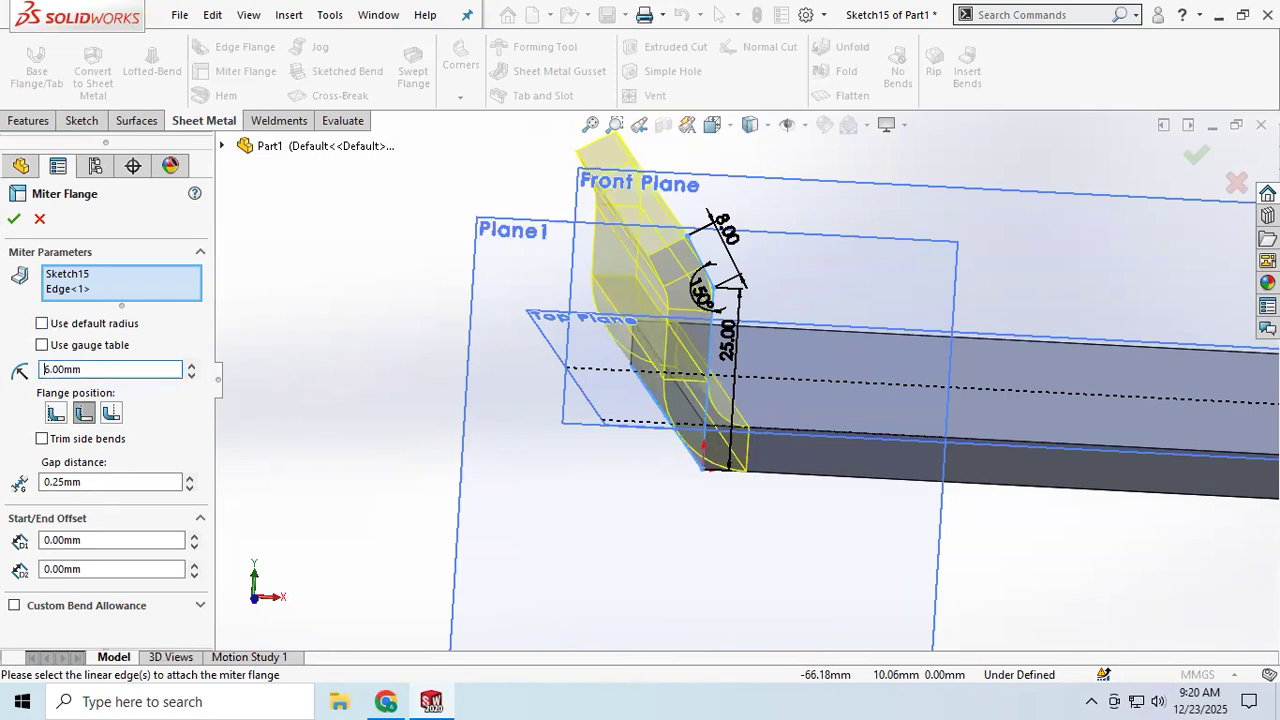
{"action": "left_click", "coordinate": [42, 324]}
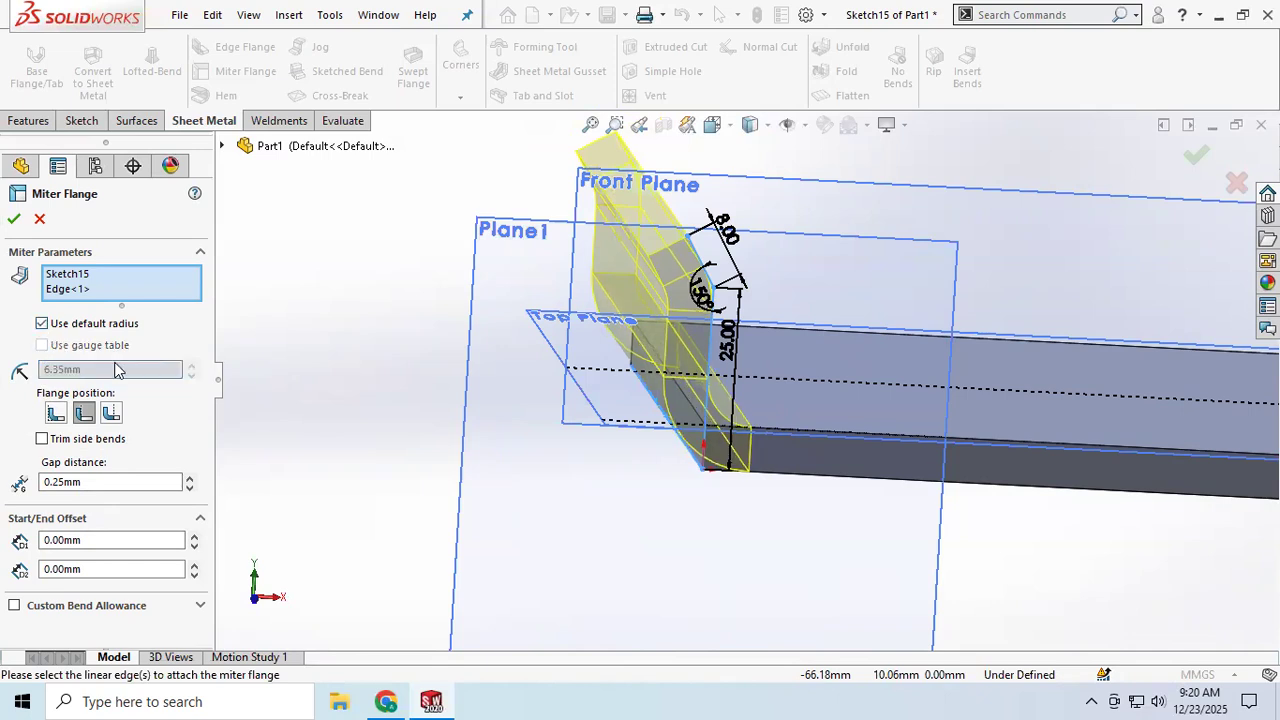
{"action": "mouse_move", "coordinate": [828, 495]}
{"action": "middle_mouse_down"}
{"action": "mouse_move", "coordinate": [851, 486]}
{"action": "mouse_move", "coordinate": [826, 491]}
{"action": "mouse_move", "coordinate": [836, 471]}
{"action": "middle_mouse_up"}
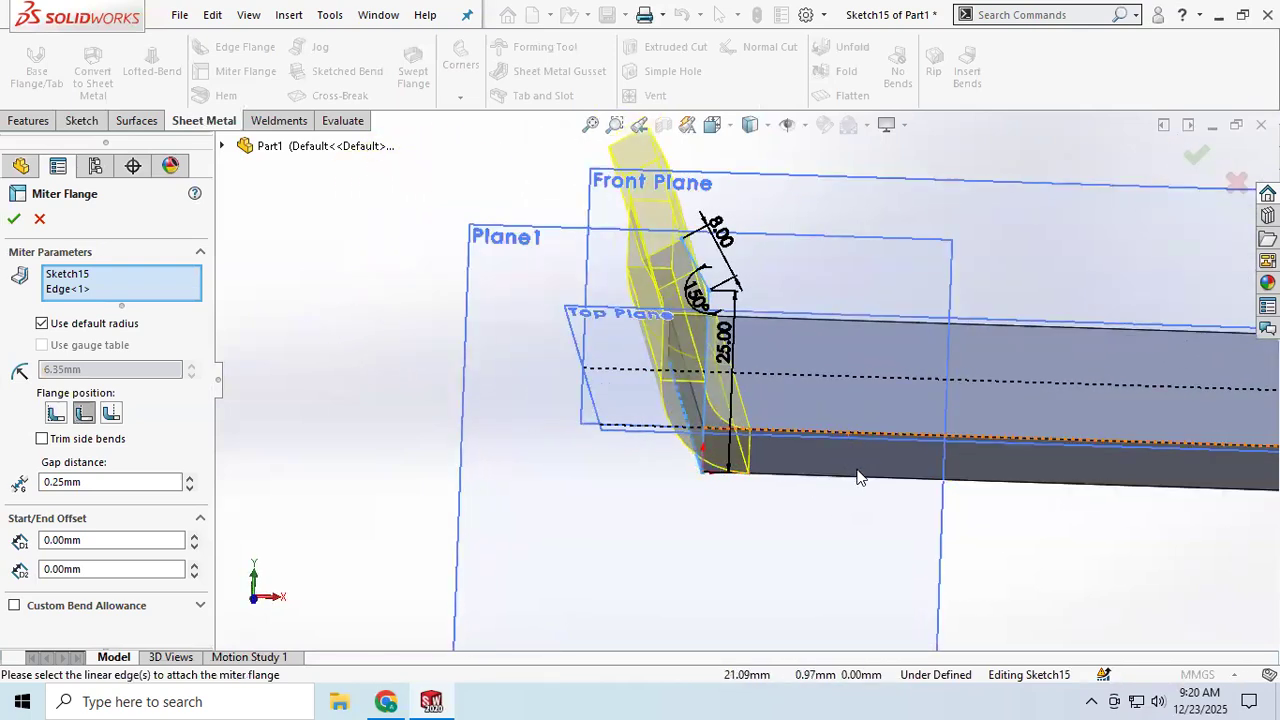
{"action": "left_click", "coordinate": [862, 480]}
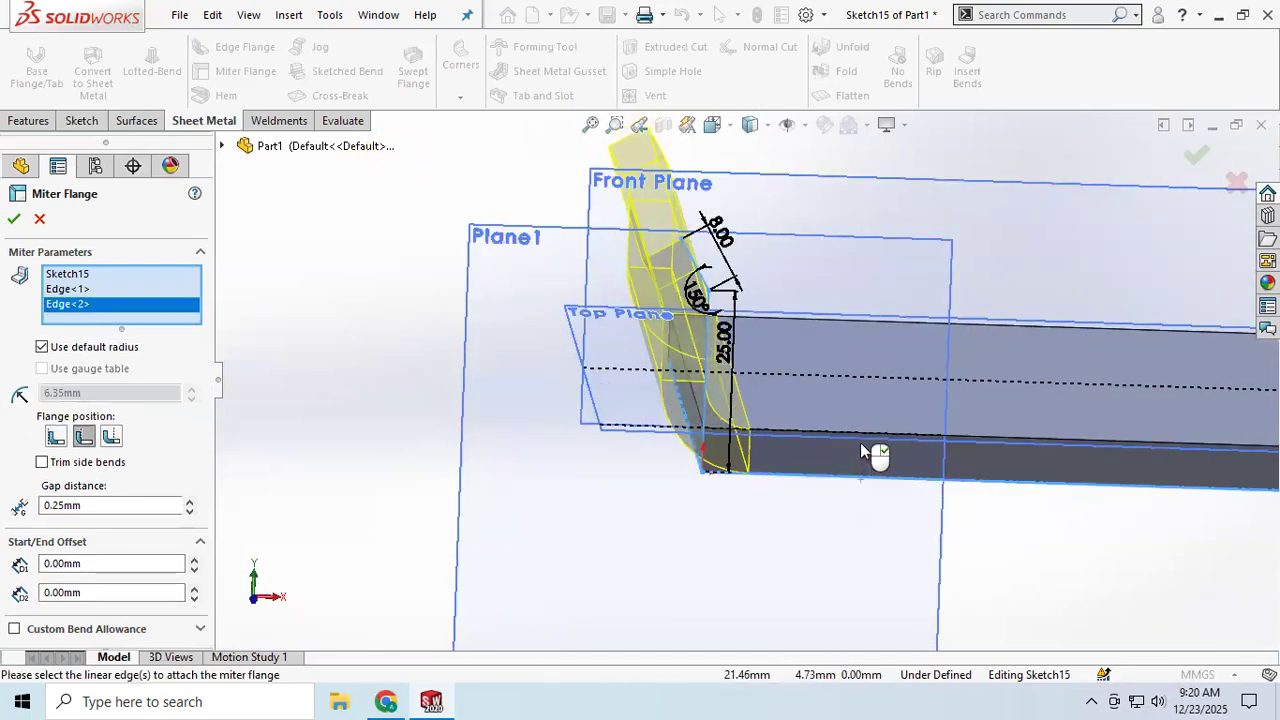
{"action": "right_click", "coordinate": [70, 311]}
{"action": "left_click", "coordinate": [116, 343]}
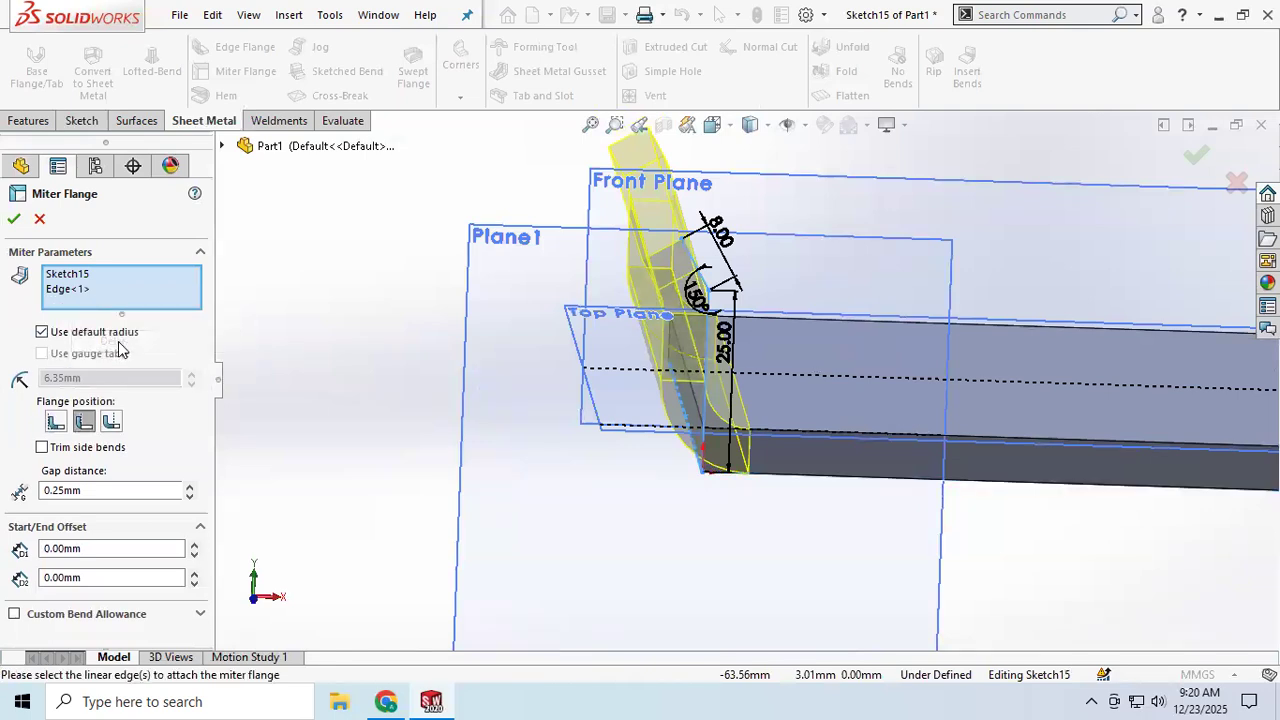
Step: Add the remaining three outer edges of the base flange to the miter flange and confirm it
{"action": "left_click", "coordinate": [816, 483]}
{"action": "middle_click_drag", "start_coordinate": [829, 486], "coordinate": [940, 491]}
{"action": "left_click", "coordinate": [958, 480]}
{"action": "left_click", "coordinate": [950, 461]}
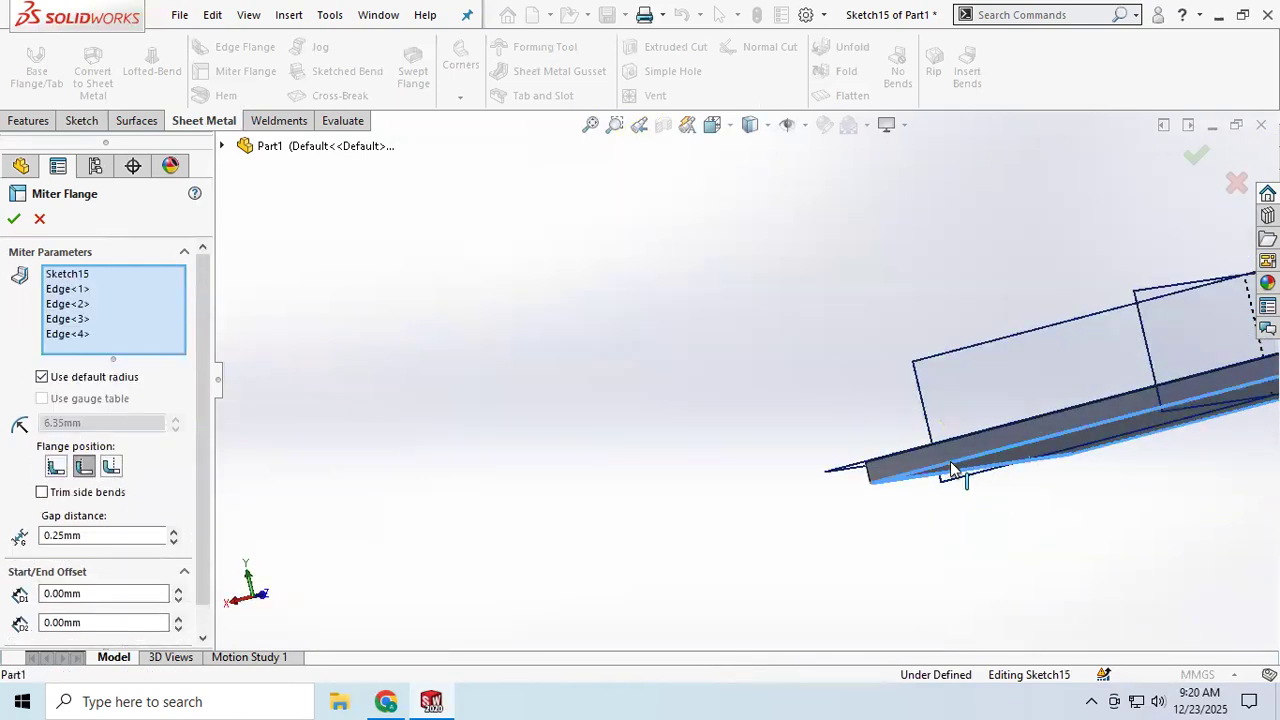
{"action": "middle_click_drag", "start_coordinate": [752, 425], "coordinate": [957, 457]}
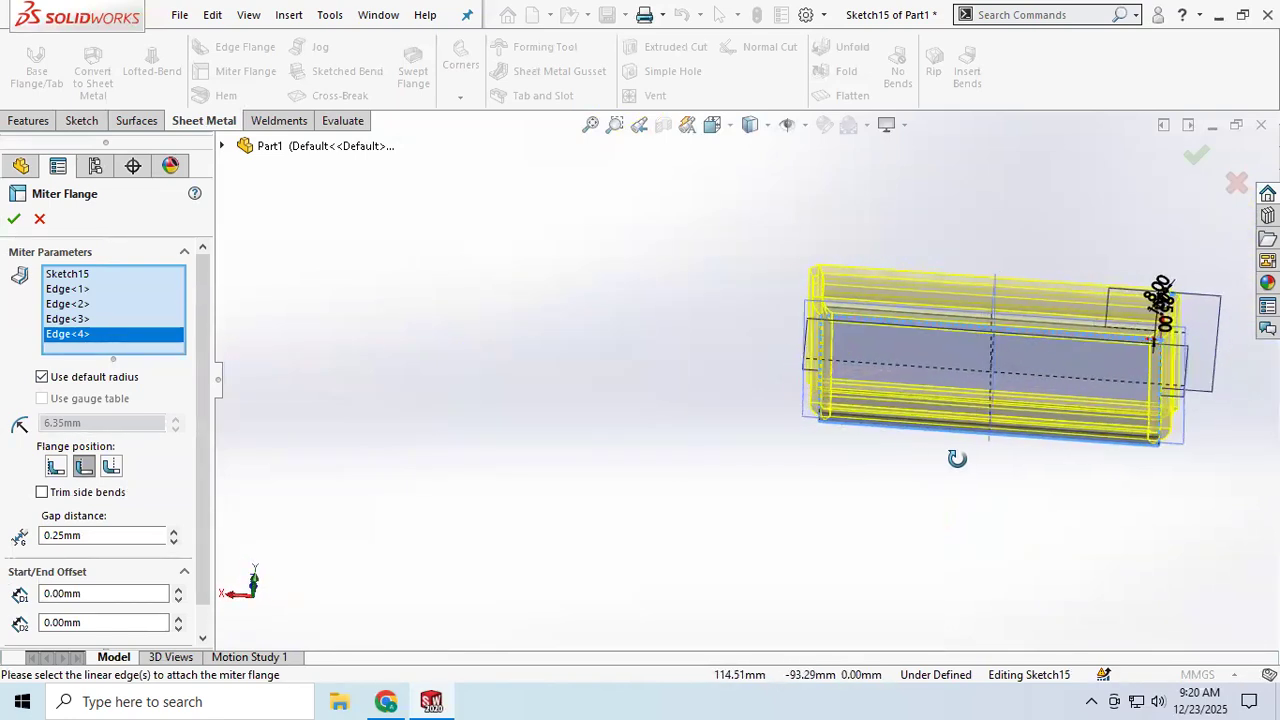
{"action": "left_click", "coordinate": [13, 218]}
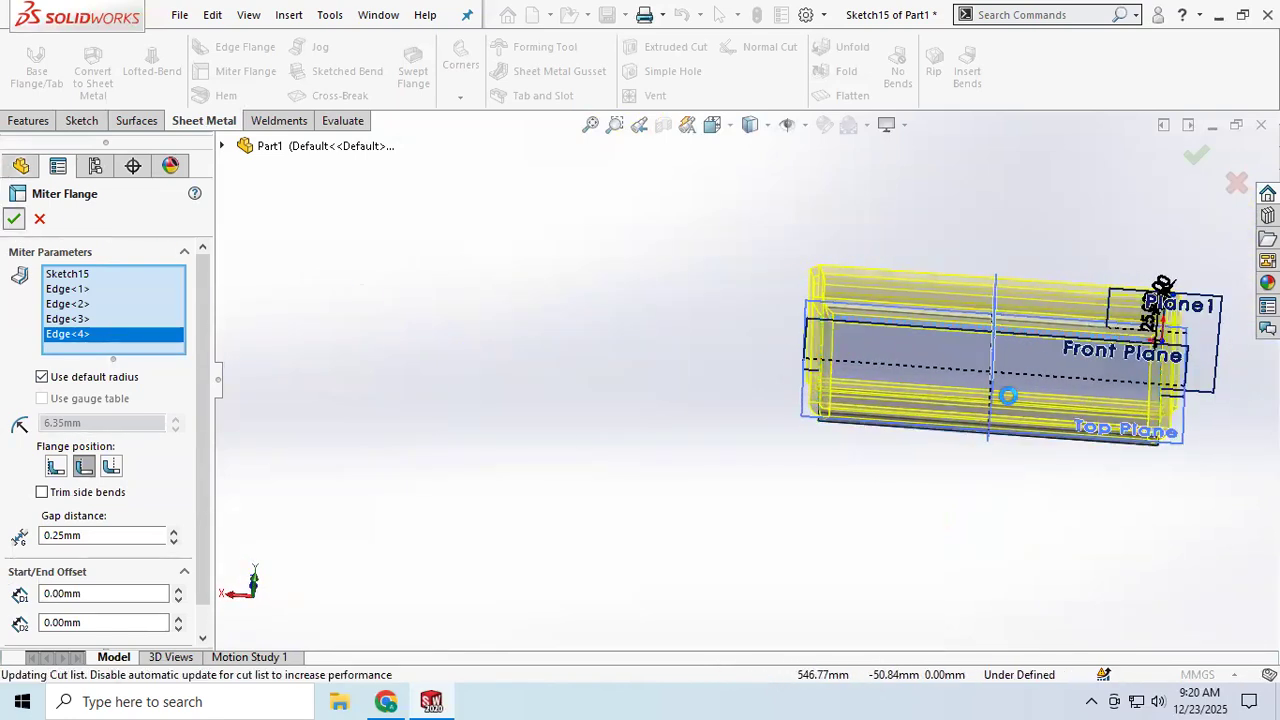
Step: Try to close the mitered corner with a Closed Corner on its faces, testing the corner types
{"action": "middle_click_drag", "start_coordinate": [1008, 395], "coordinate": [791, 423]}
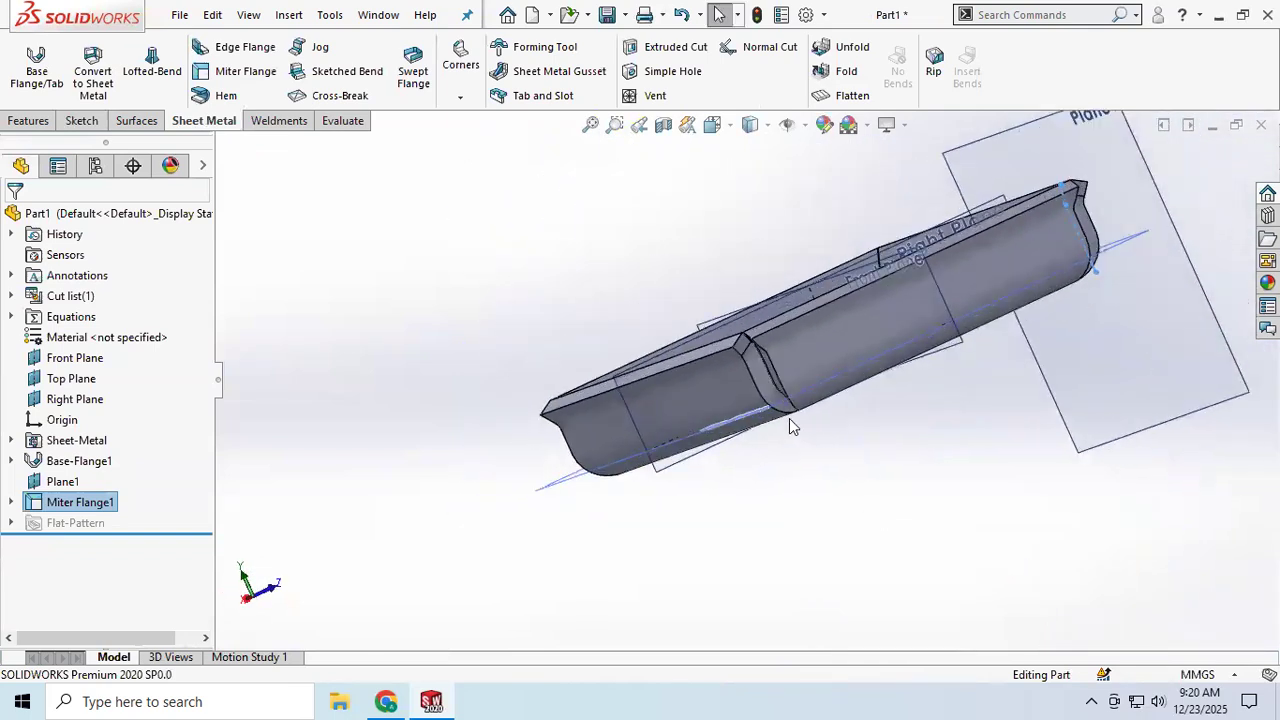
{"action": "scroll", "coordinate": [760, 280], "scroll_direction": "down", "scroll_amount": 6}
{"action": "middle_click_drag", "start_coordinate": [778, 277], "coordinate": [700, 322]}
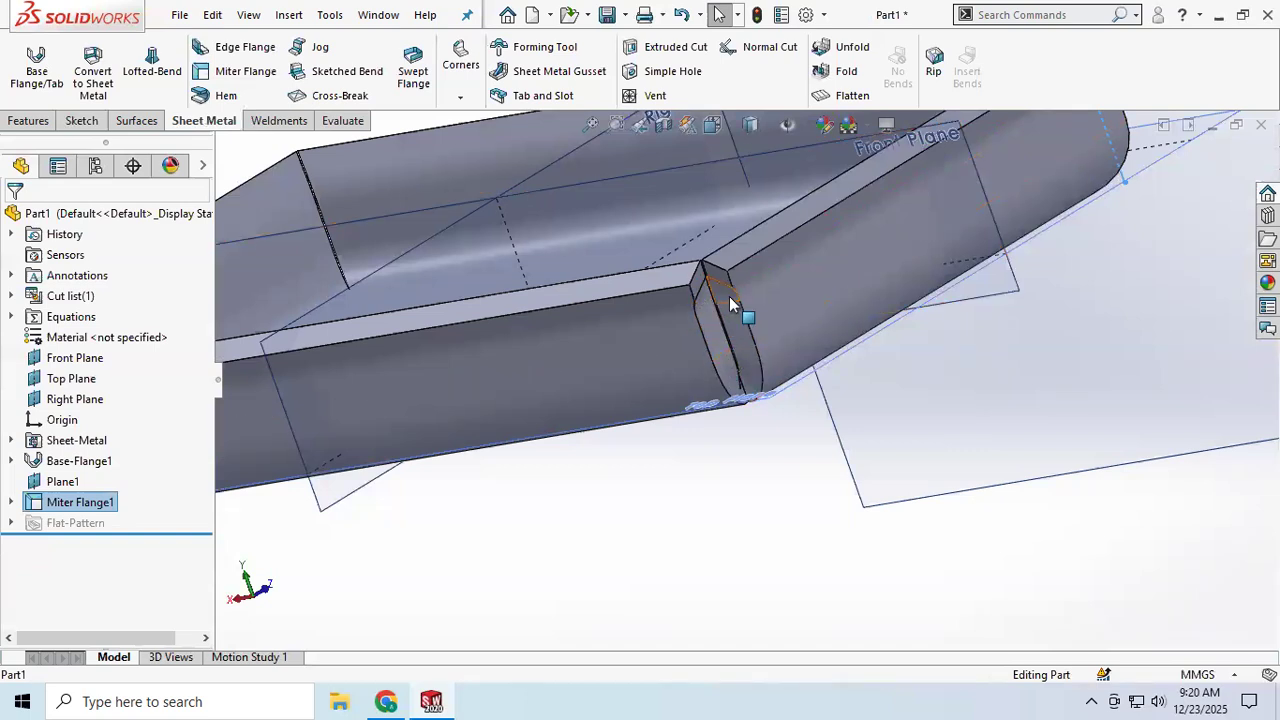
{"action": "scroll", "coordinate": [725, 345], "scroll_direction": "up", "scroll_amount": 3}
{"action": "middle_click_drag", "start_coordinate": [729, 337], "coordinate": [706, 314]}
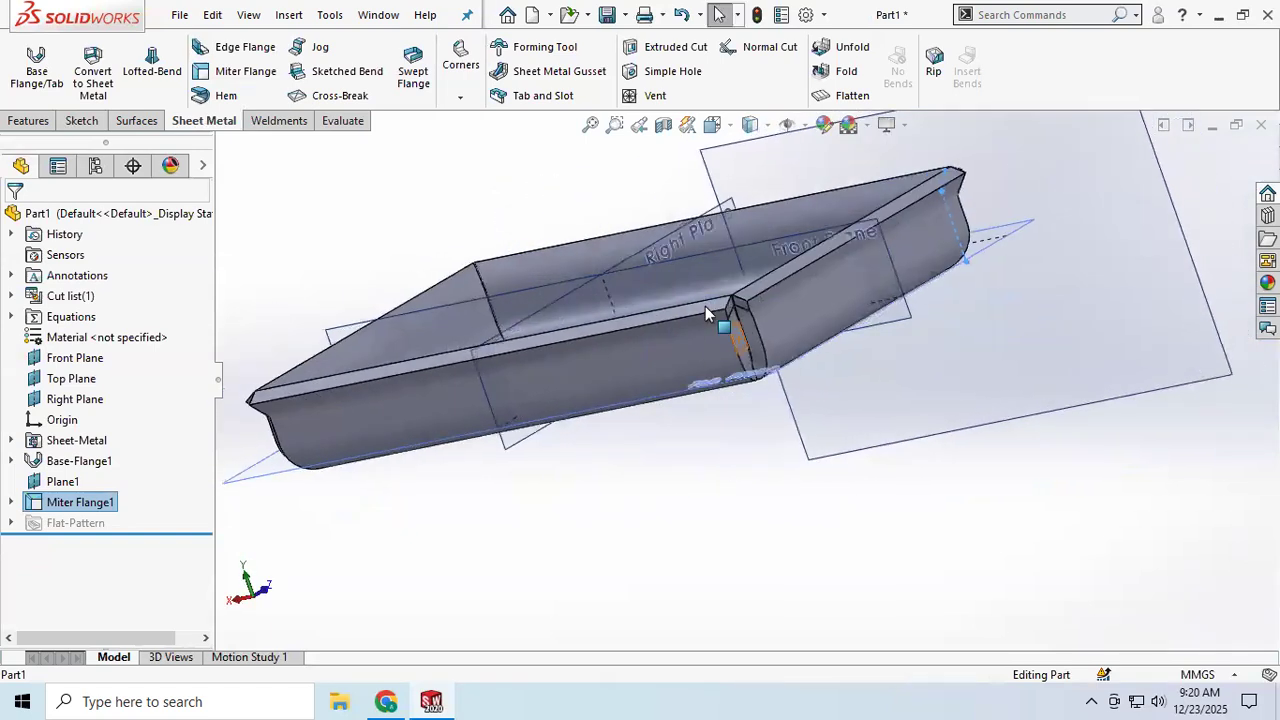
{"action": "scroll", "coordinate": [706, 314], "scroll_direction": "down", "scroll_amount": 5}
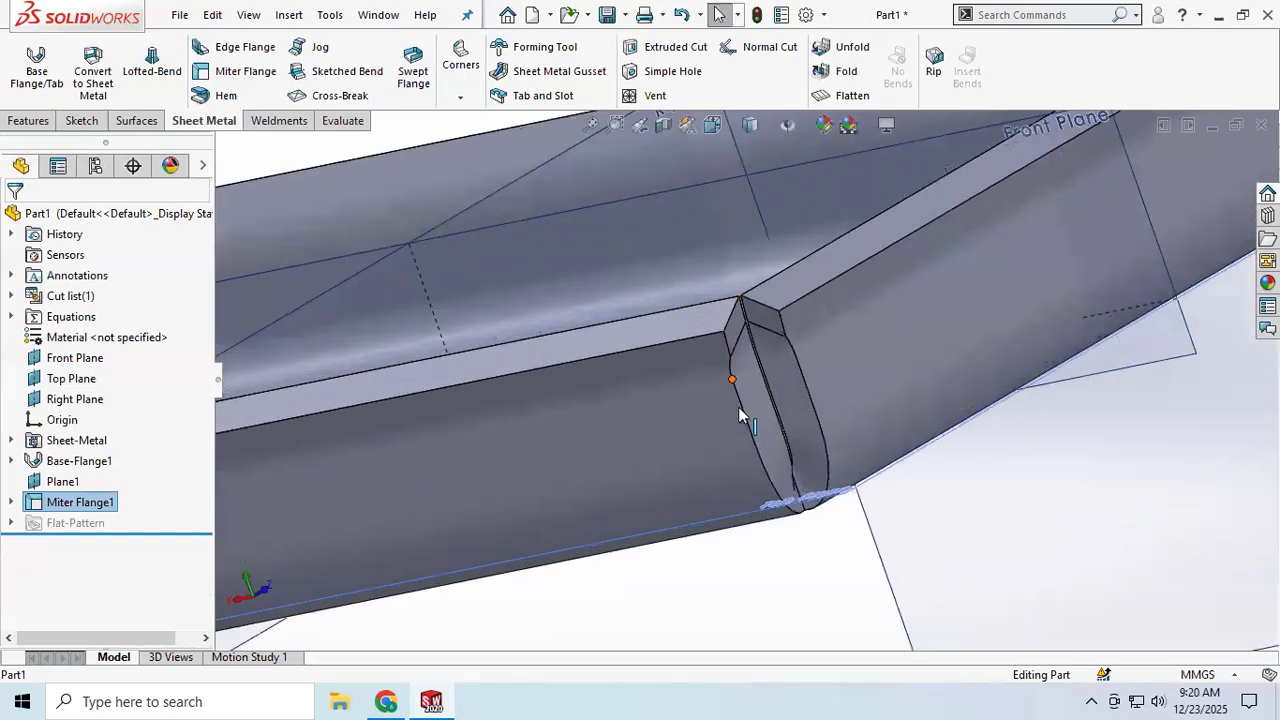
{"action": "left_click", "coordinate": [463, 98]}
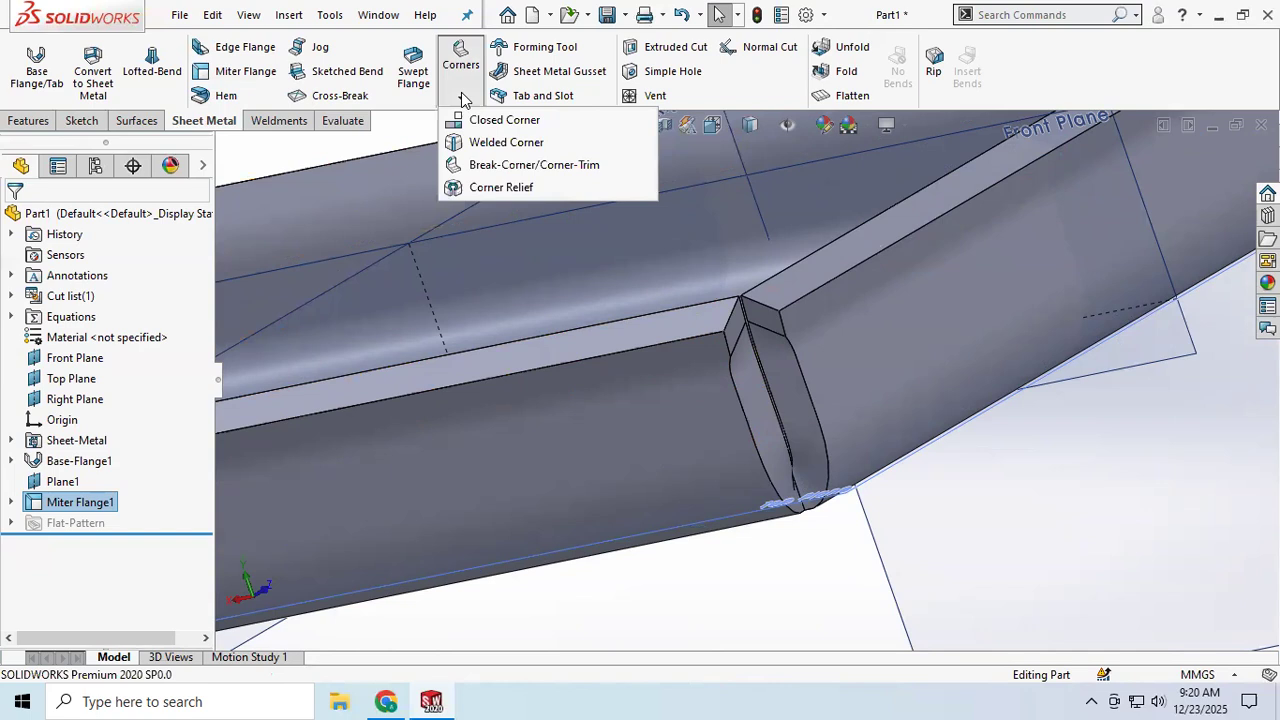
{"action": "left_click", "coordinate": [505, 121]}
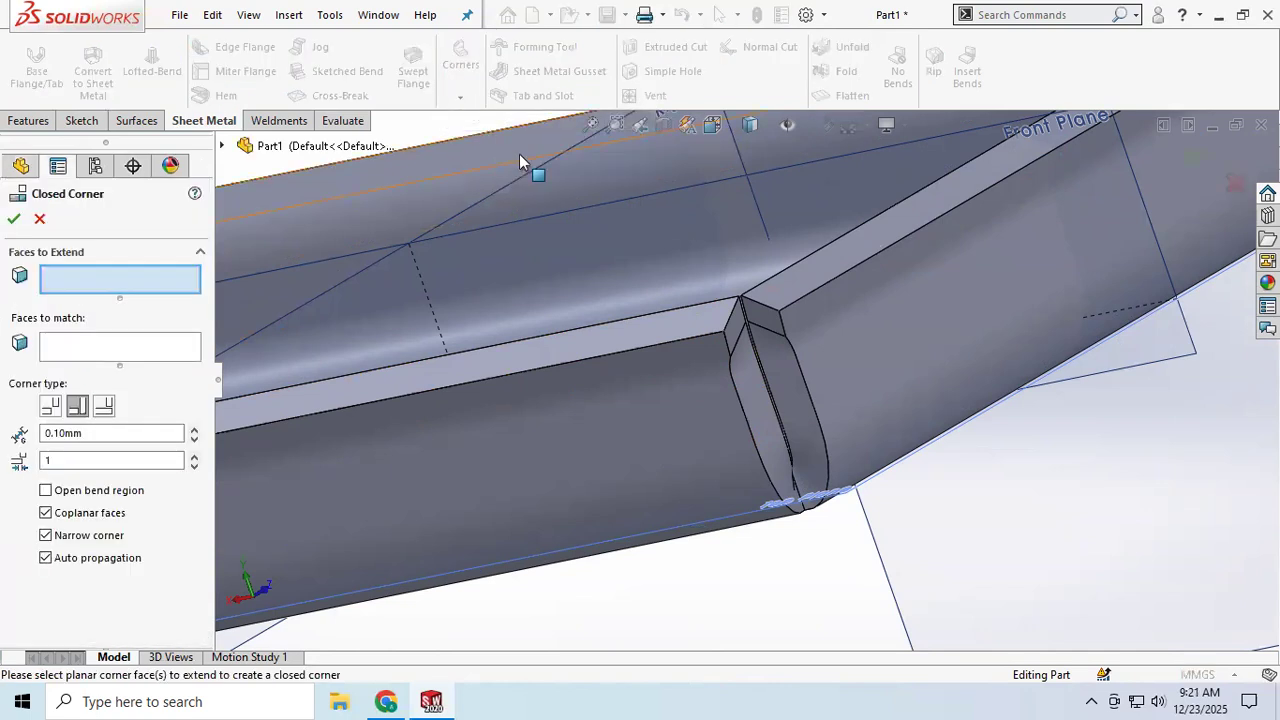
{"action": "left_click", "coordinate": [757, 419]}
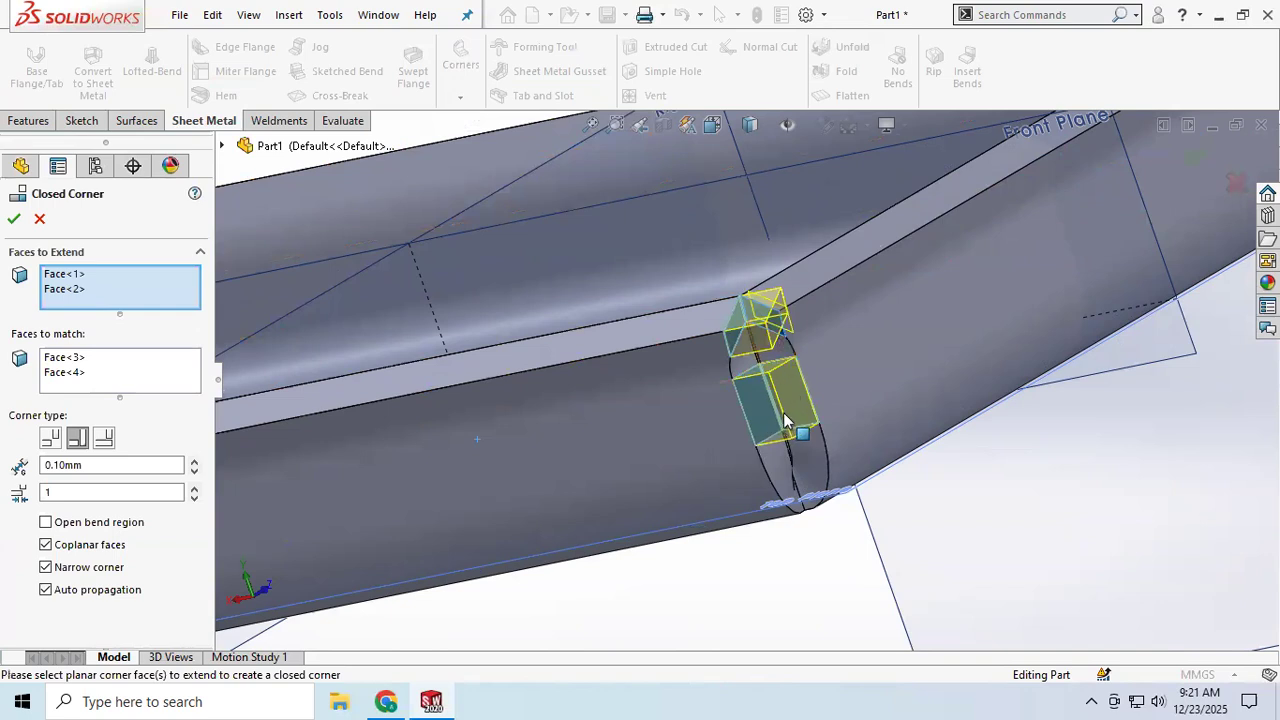
{"action": "left_click", "coordinate": [50, 439]}
{"action": "left_click", "coordinate": [80, 442]}
{"action": "left_click", "coordinate": [108, 444]}
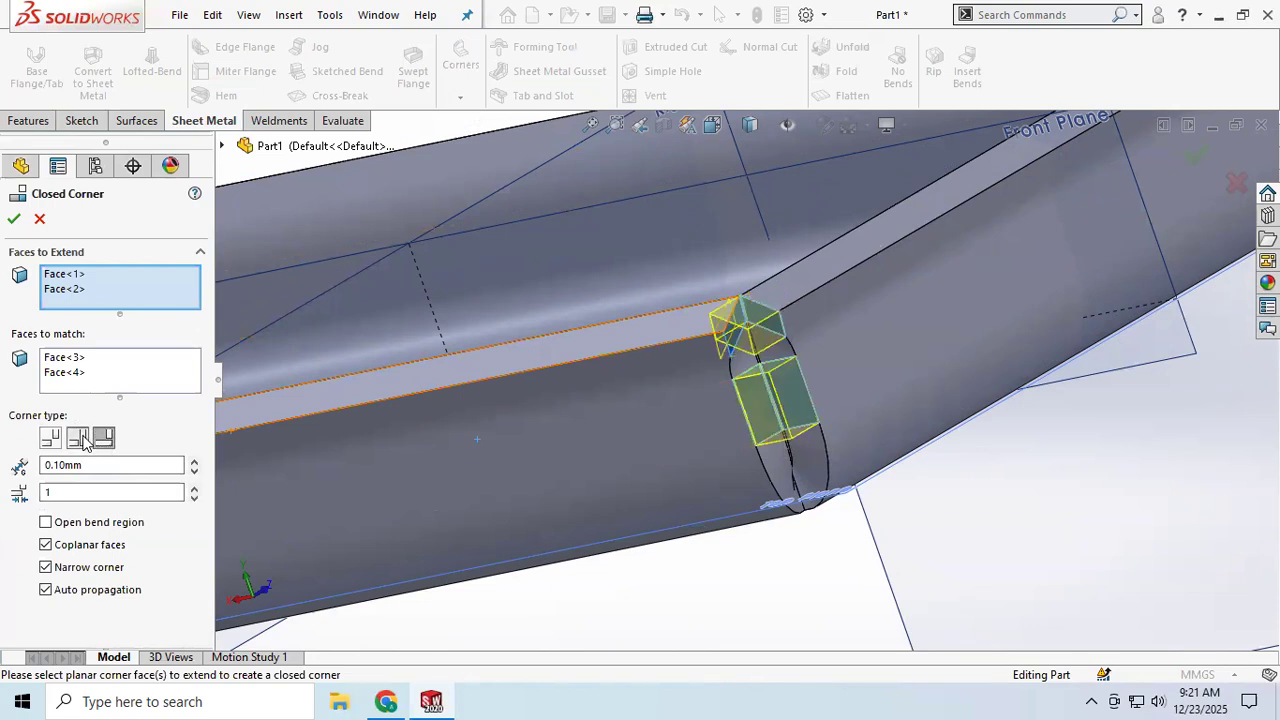
{"action": "left_click", "coordinate": [82, 441]}
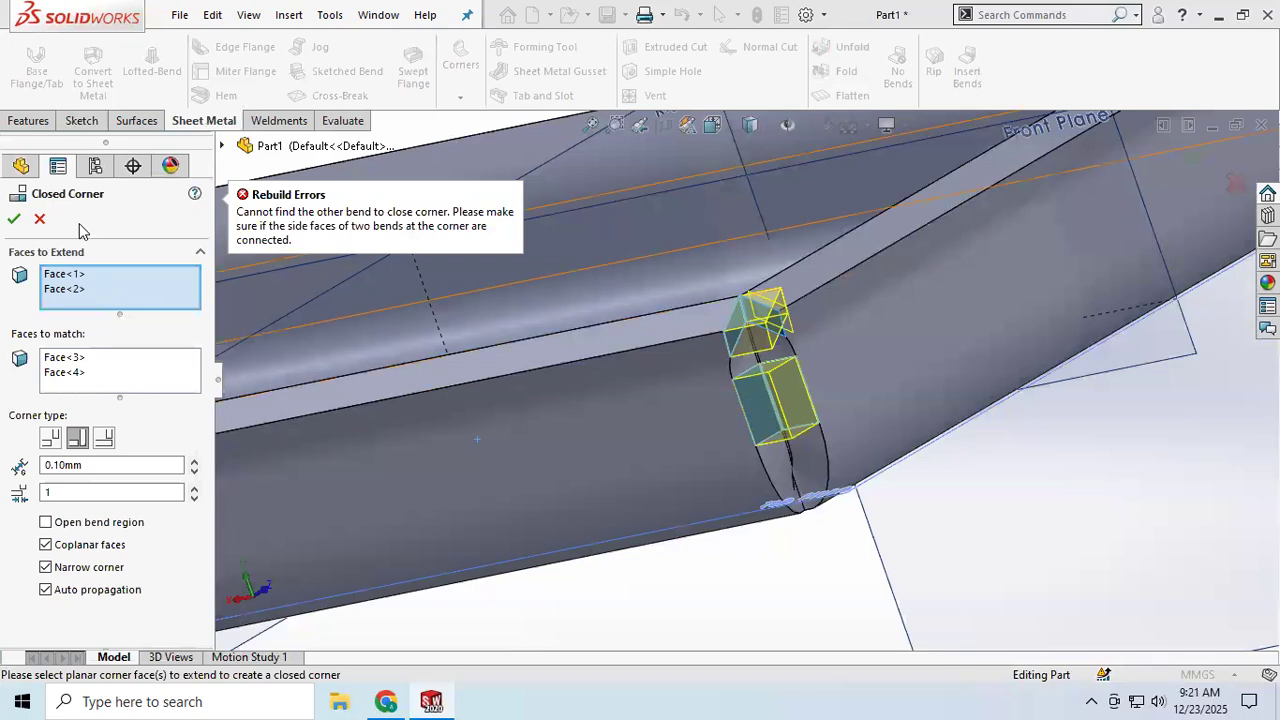
{"action": "left_click", "coordinate": [40, 220]}
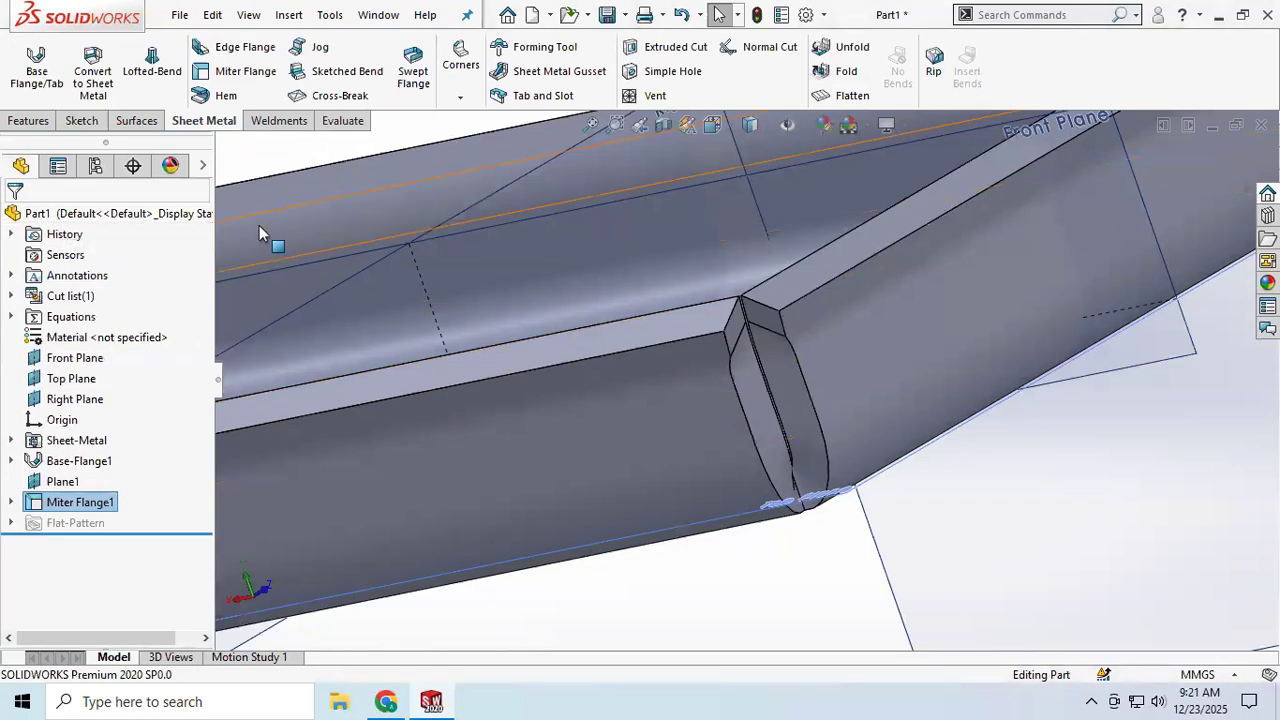
Step: Add a Welded Corner at one mitered corner of the miter flange, selecting the corner face
{"action": "left_click", "coordinate": [457, 98]}
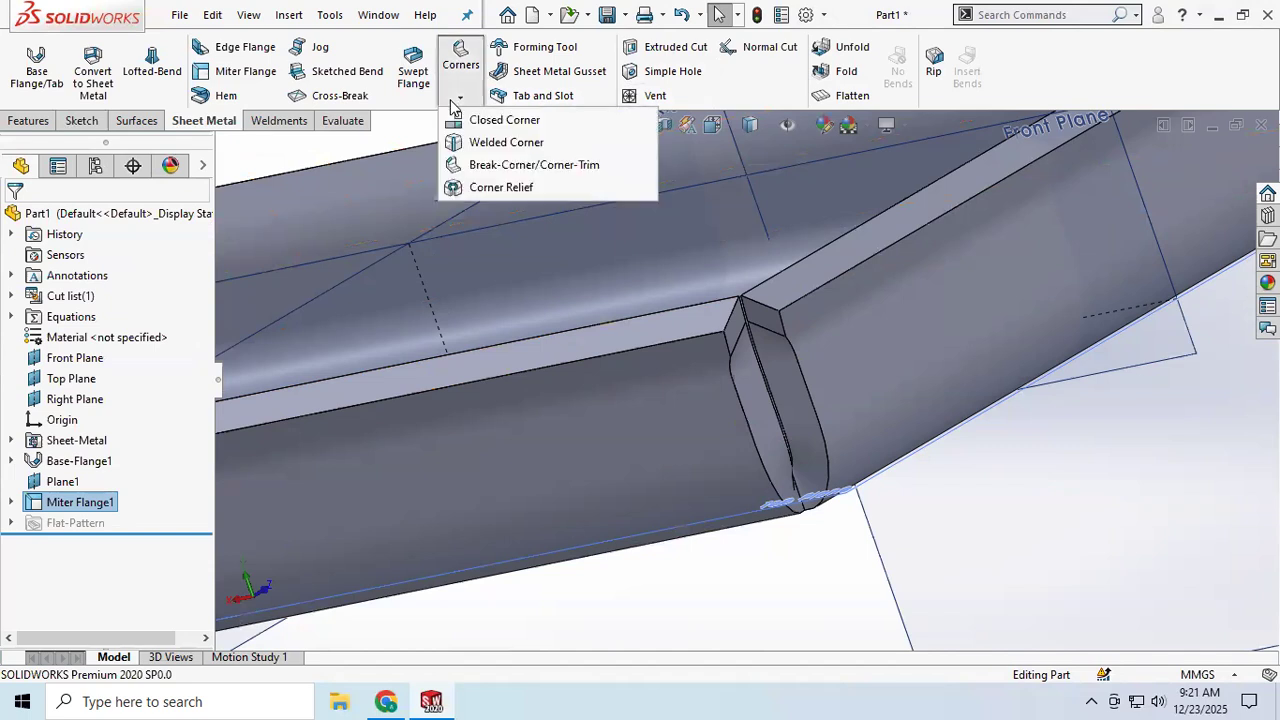
{"action": "left_click", "coordinate": [505, 145]}
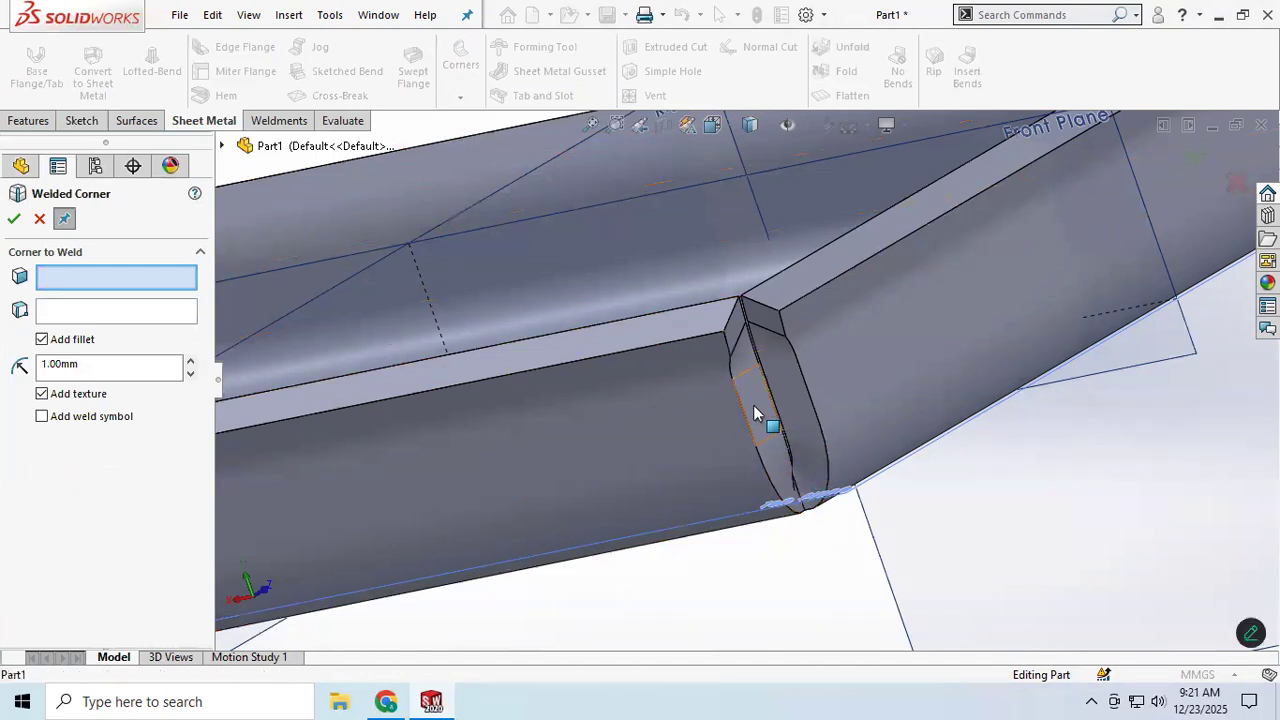
{"action": "left_click", "coordinate": [766, 434]}
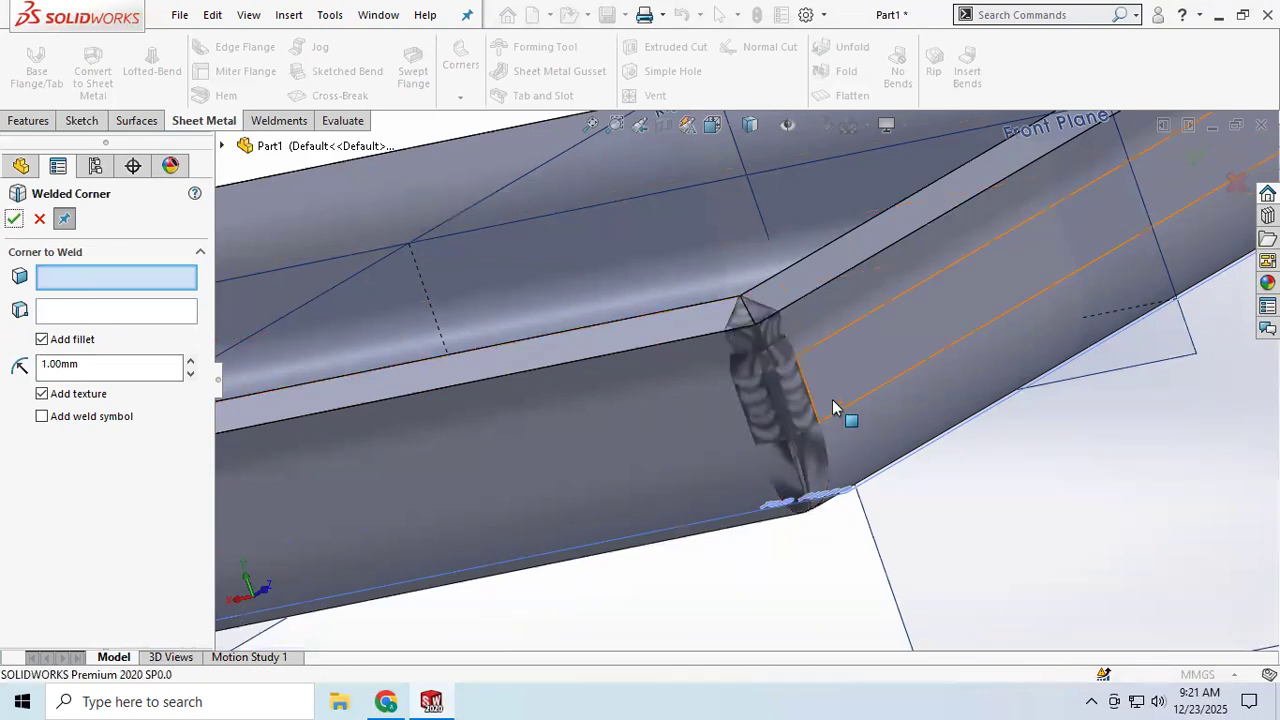
{"action": "middle_click_drag", "start_coordinate": [802, 411], "coordinate": [791, 371]}
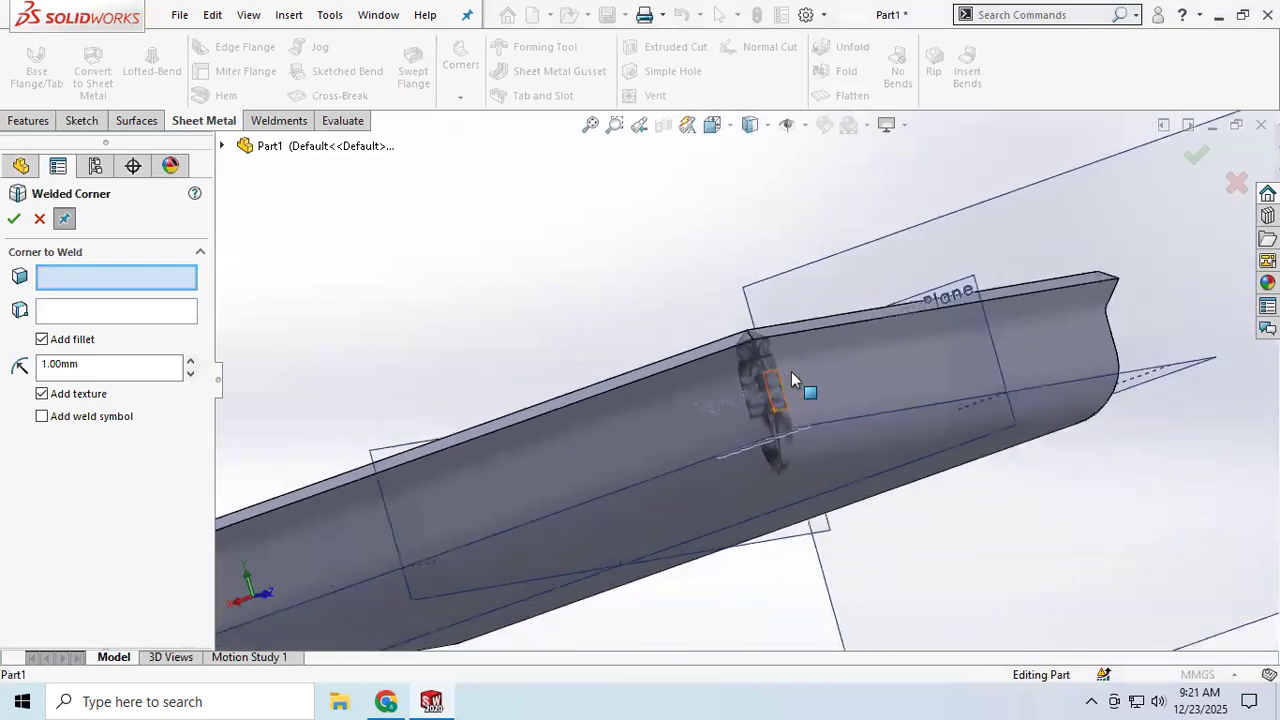
{"action": "middle_click_drag", "start_coordinate": [903, 370], "coordinate": [866, 373]}
{"action": "left_click", "coordinate": [956, 392]}
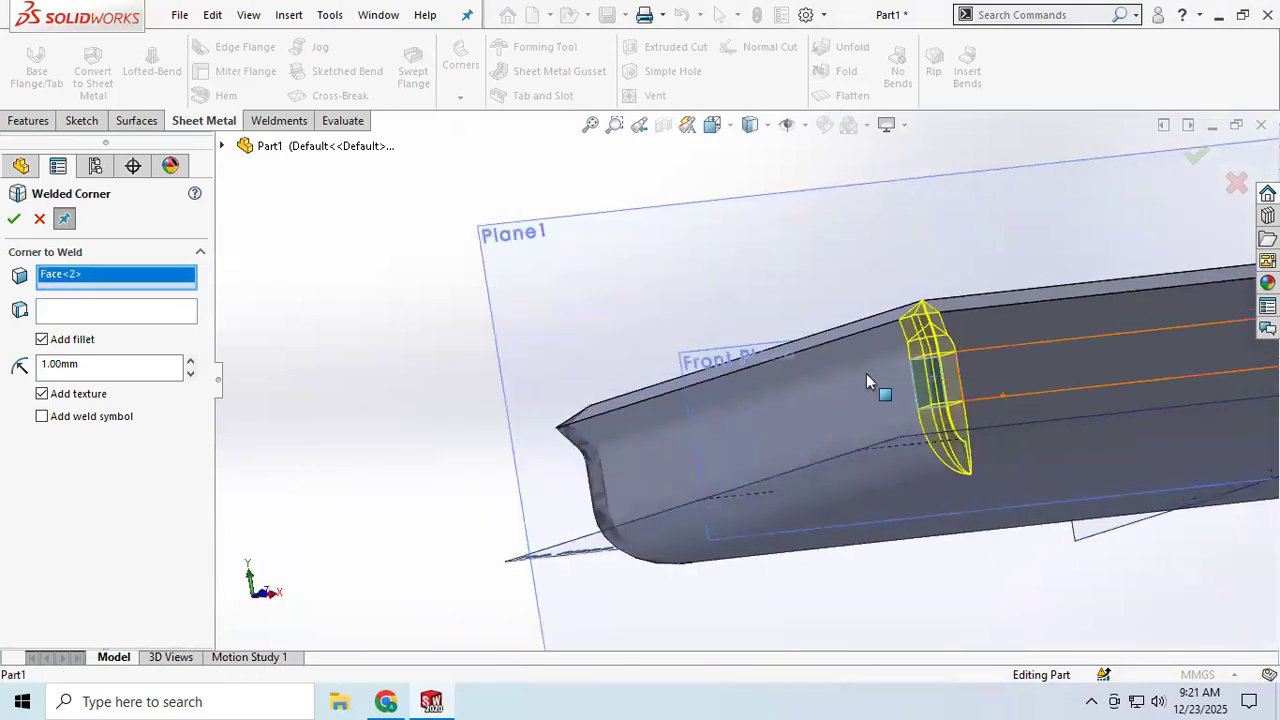
{"action": "left_click", "coordinate": [13, 219]}
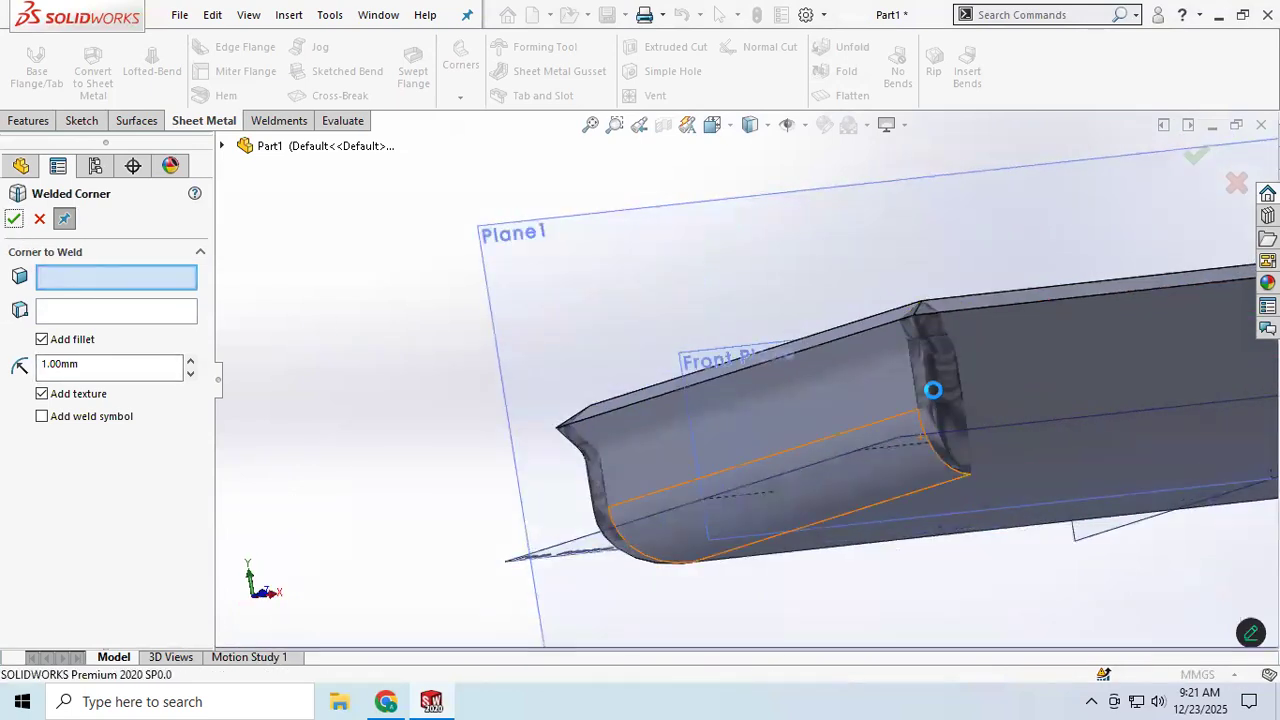
Step: Weld a second mitered corner of the miter flange with another Welded Corner
{"action": "middle_click_drag", "start_coordinate": [1006, 400], "coordinate": [975, 440]}
{"action": "scroll", "coordinate": [973, 438], "scroll_direction": "down", "scroll_amount": 6}
{"action": "middle_click_drag", "start_coordinate": [1086, 343], "coordinate": [905, 392]}
{"action": "scroll", "coordinate": [905, 390], "scroll_direction": "down", "scroll_amount": 8}
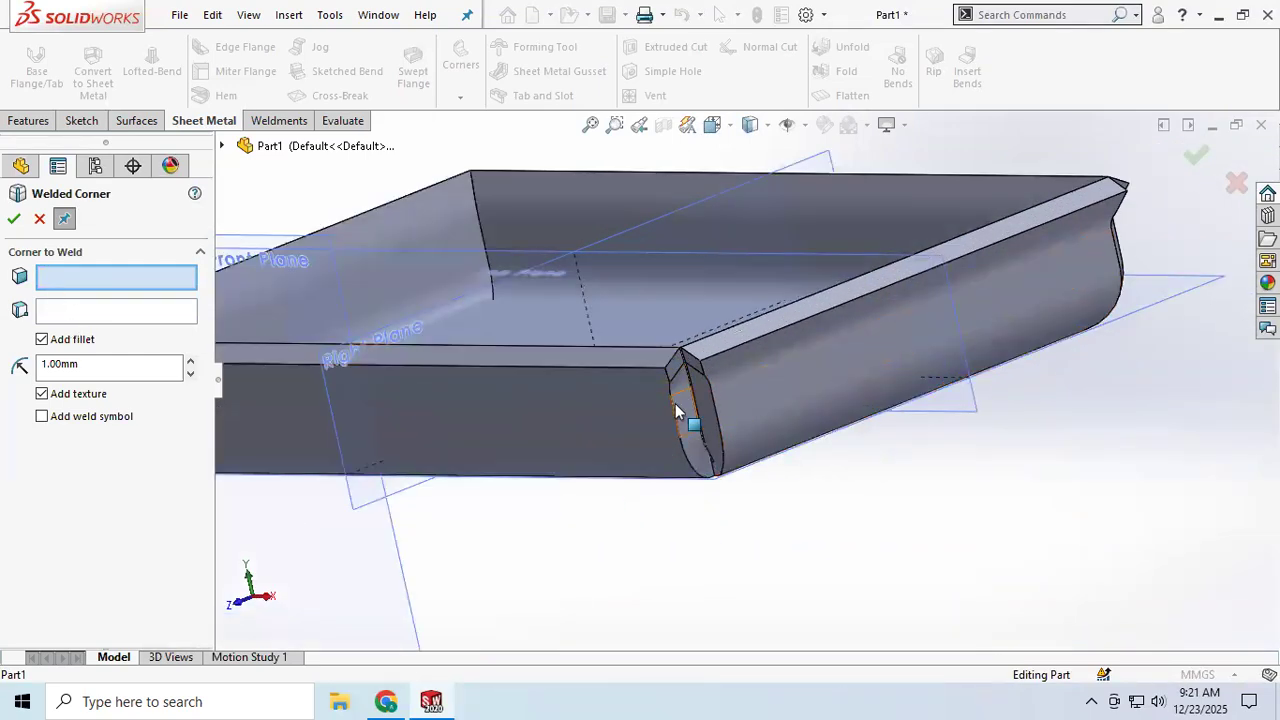
{"action": "left_click", "coordinate": [705, 422]}
{"action": "left_click", "coordinate": [13, 219]}
Step: Weld the remaining mitered corners of the miter flange, then close the Welded Corner tool
{"action": "scroll", "coordinate": [850, 360], "scroll_direction": "up", "scroll_amount": 5}
{"action": "middle_click_drag", "start_coordinate": [885, 340], "coordinate": [582, 432]}
{"action": "scroll", "coordinate": [503, 443], "scroll_direction": "down", "scroll_amount": 5}
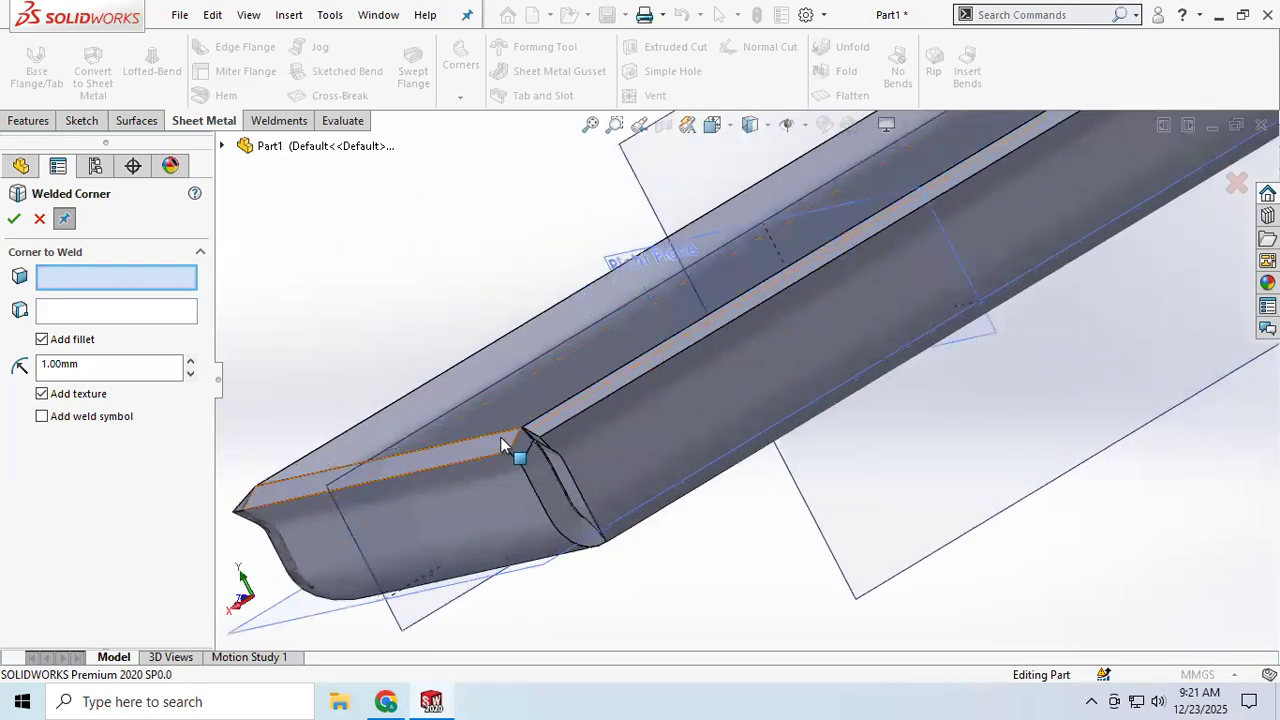
{"action": "scroll", "coordinate": [552, 482], "scroll_direction": "down", "scroll_amount": 2}
{"action": "left_click", "coordinate": [590, 512]}
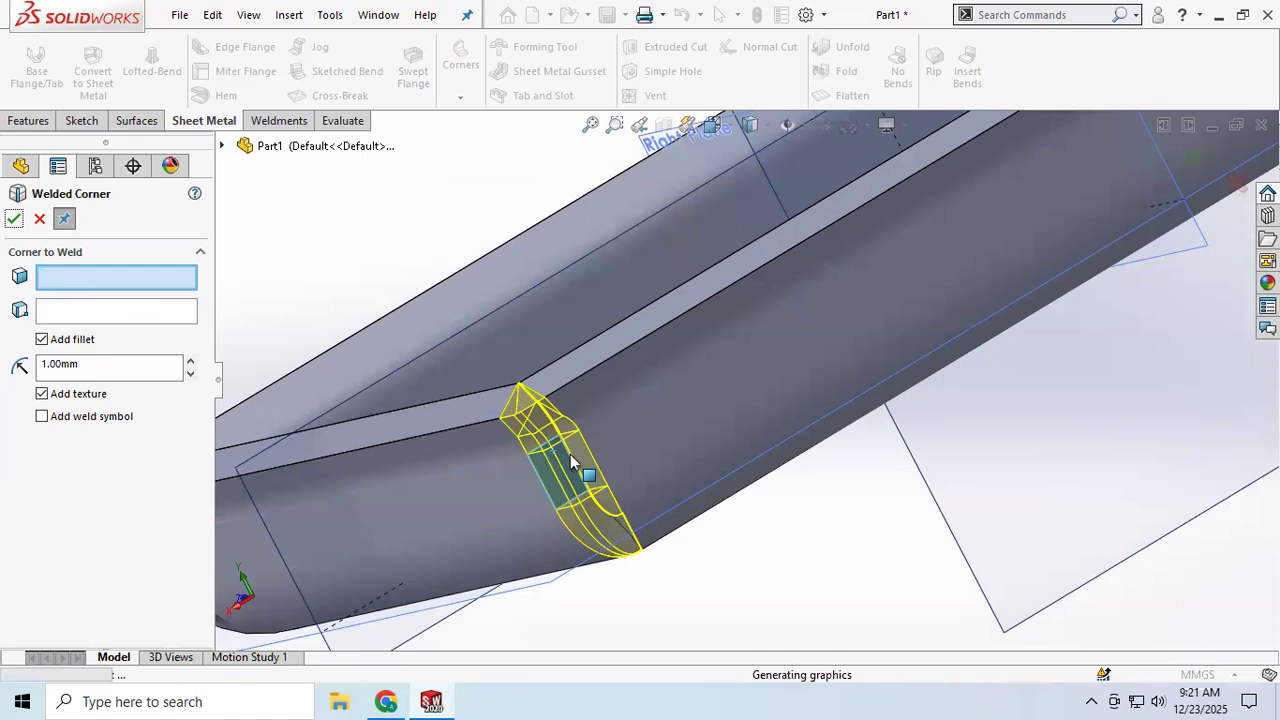
{"action": "scroll", "coordinate": [573, 462], "scroll_direction": "up", "scroll_amount": 3}
{"action": "middle_click_drag", "start_coordinate": [781, 410], "coordinate": [874, 366]}
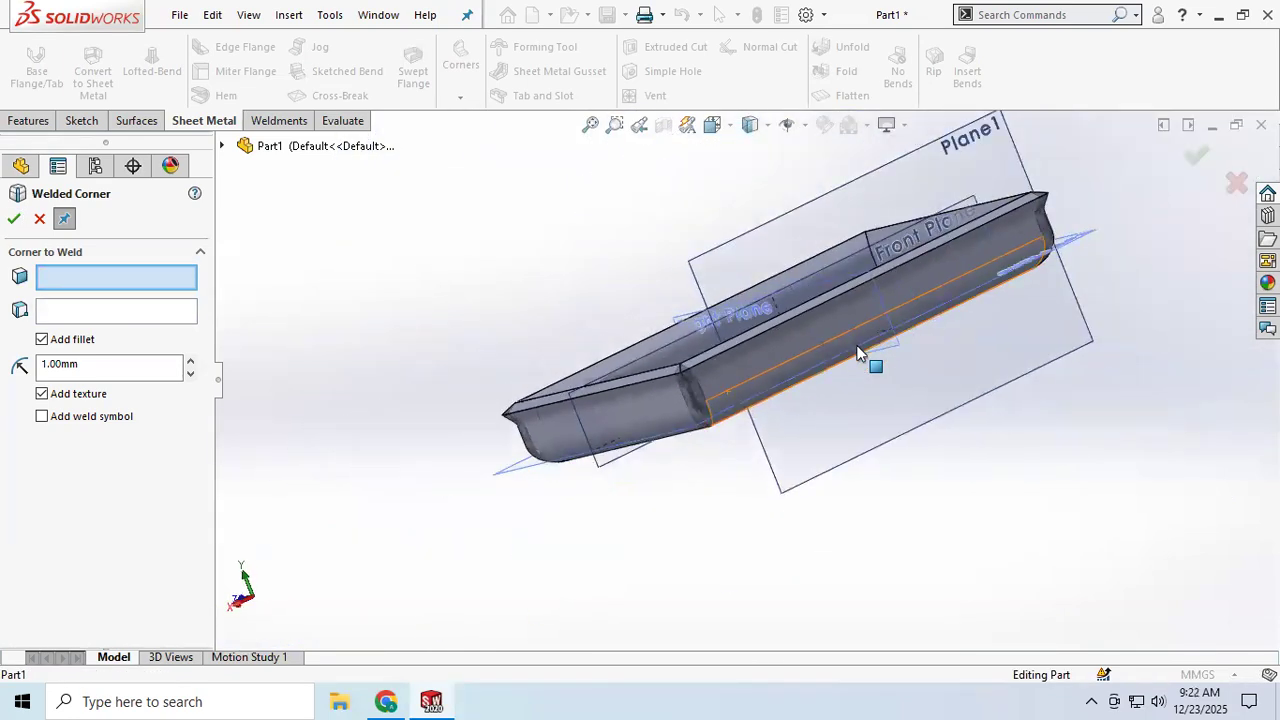
{"action": "middle_click_drag", "start_coordinate": [1023, 274], "coordinate": [1168, 410]}
{"action": "left_click", "coordinate": [13, 220]}
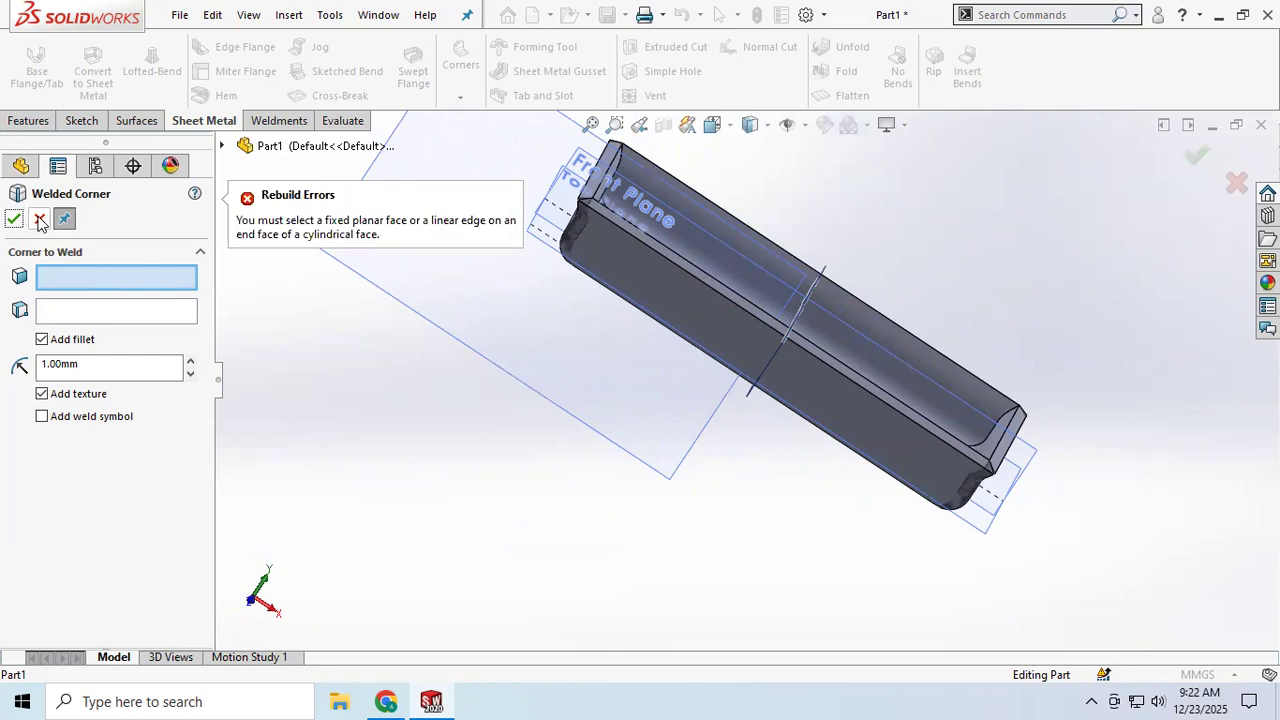
{"action": "left_click", "coordinate": [40, 220]}
Step: Delete the Welded Corner4 and Welded Corner3 features from the design tree
{"action": "middle_click_drag", "start_coordinate": [669, 280], "coordinate": [703, 308]}
{"action": "scroll", "coordinate": [757, 357], "scroll_direction": "down", "scroll_amount": 5}
{"action": "scroll", "coordinate": [710, 339], "scroll_direction": "down", "scroll_amount": 3}
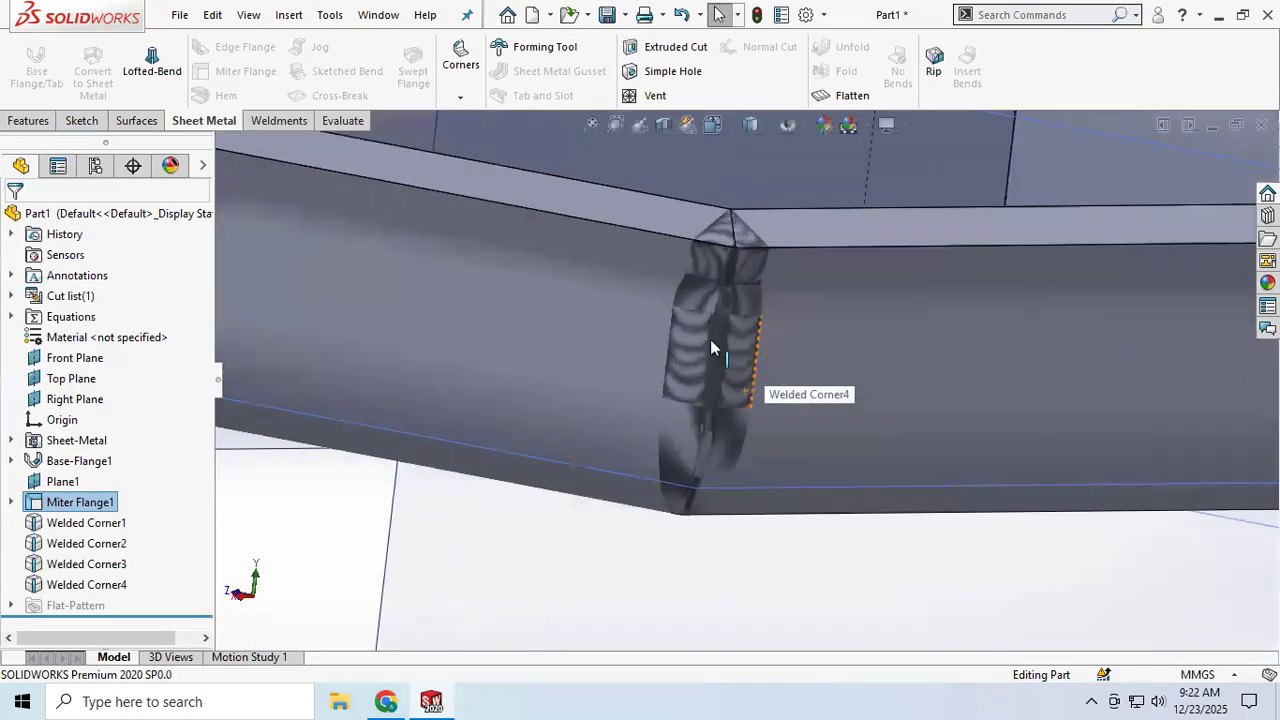
{"action": "scroll", "coordinate": [705, 348], "scroll_direction": "down", "scroll_amount": 4}
{"action": "scroll", "coordinate": [757, 358], "scroll_direction": "up", "scroll_amount": 8}
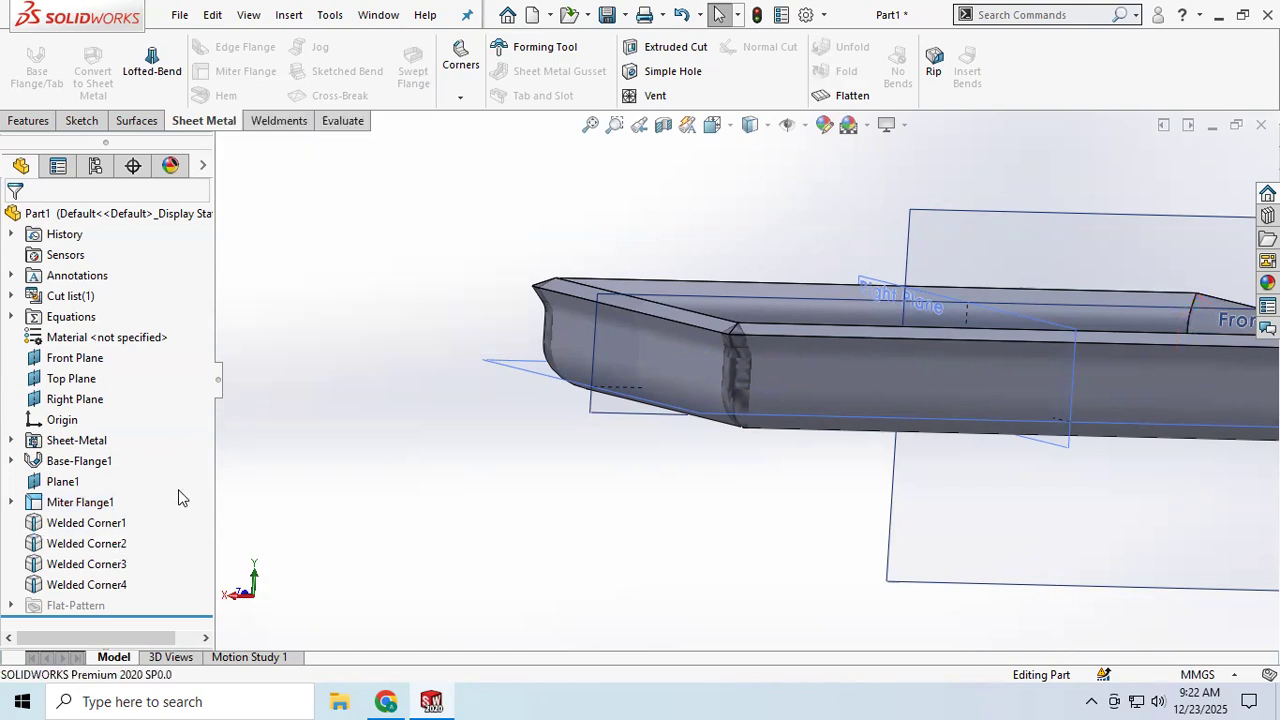
{"action": "right_click", "coordinate": [70, 584]}
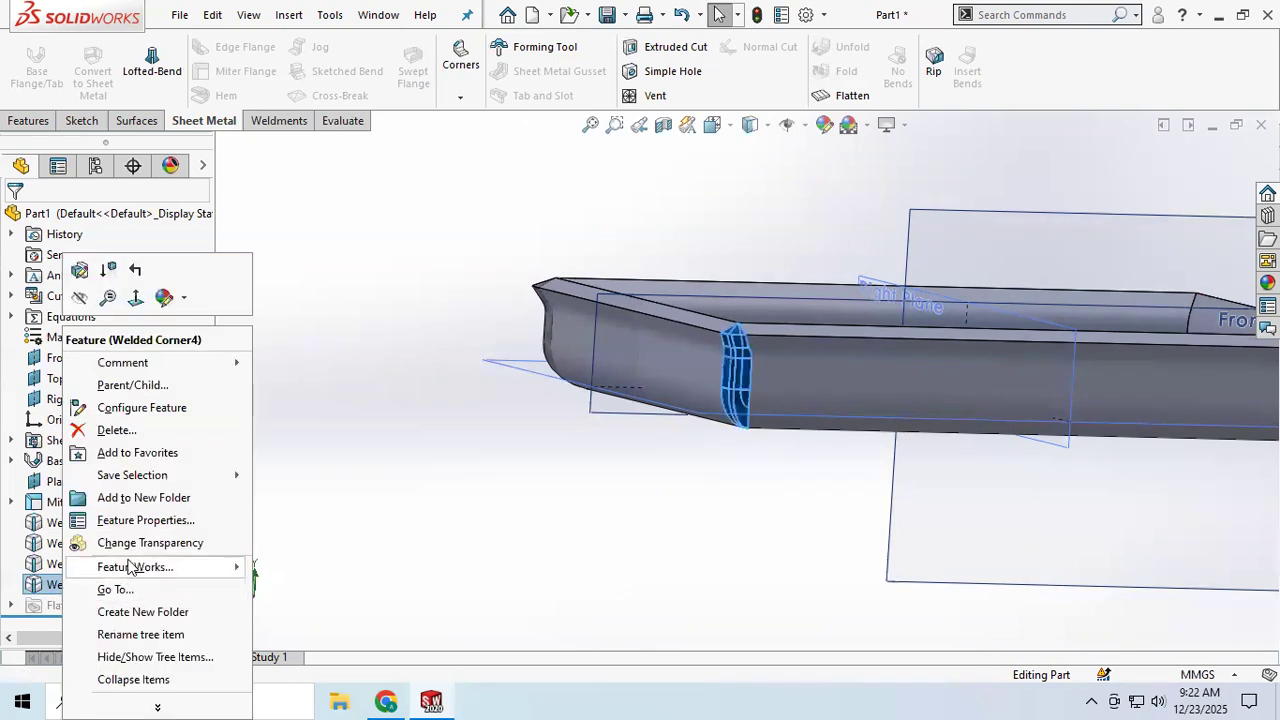
{"action": "left_click", "coordinate": [115, 429]}
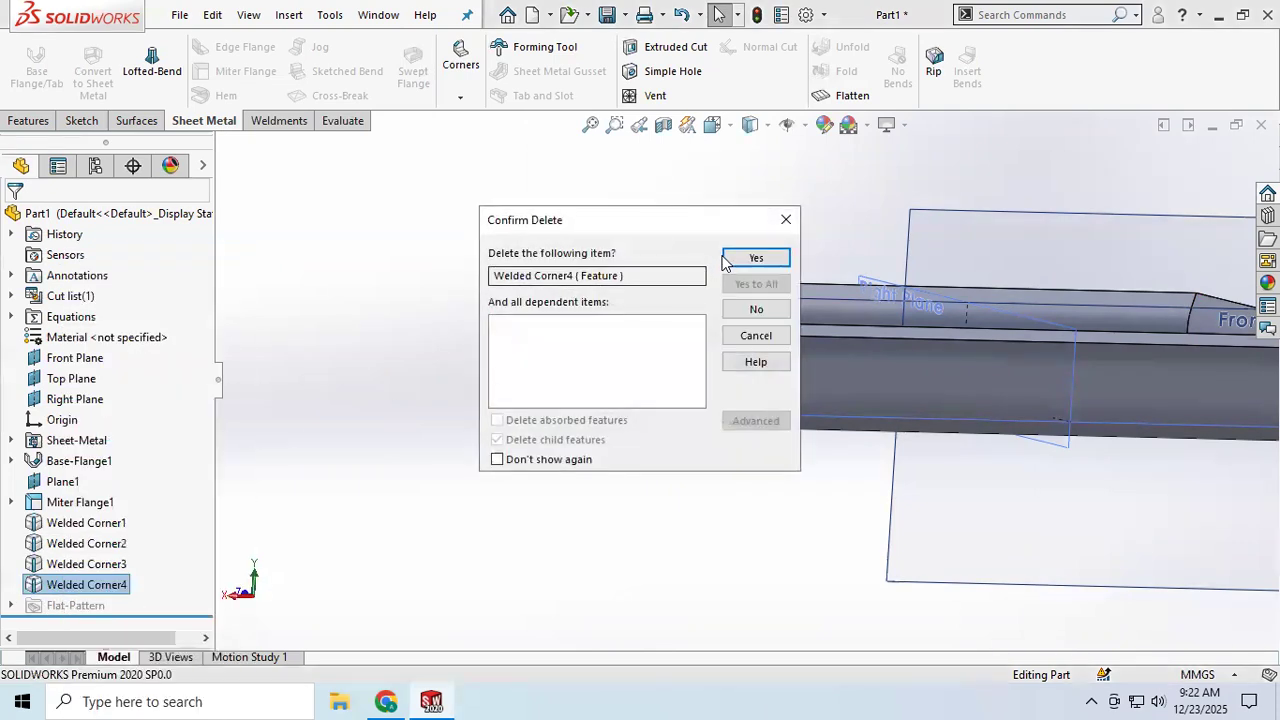
{"action": "key", "text": "Return"}
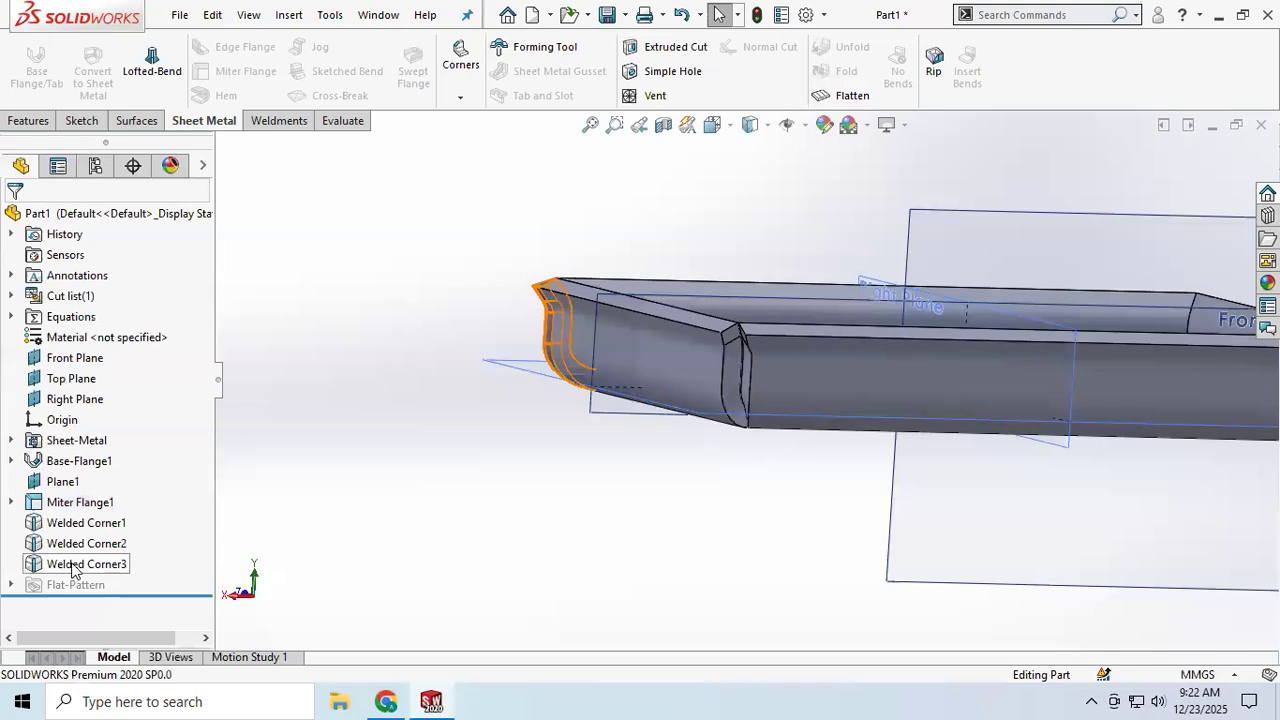
{"action": "right_click", "coordinate": [72, 564]}
{"action": "left_click", "coordinate": [125, 429]}
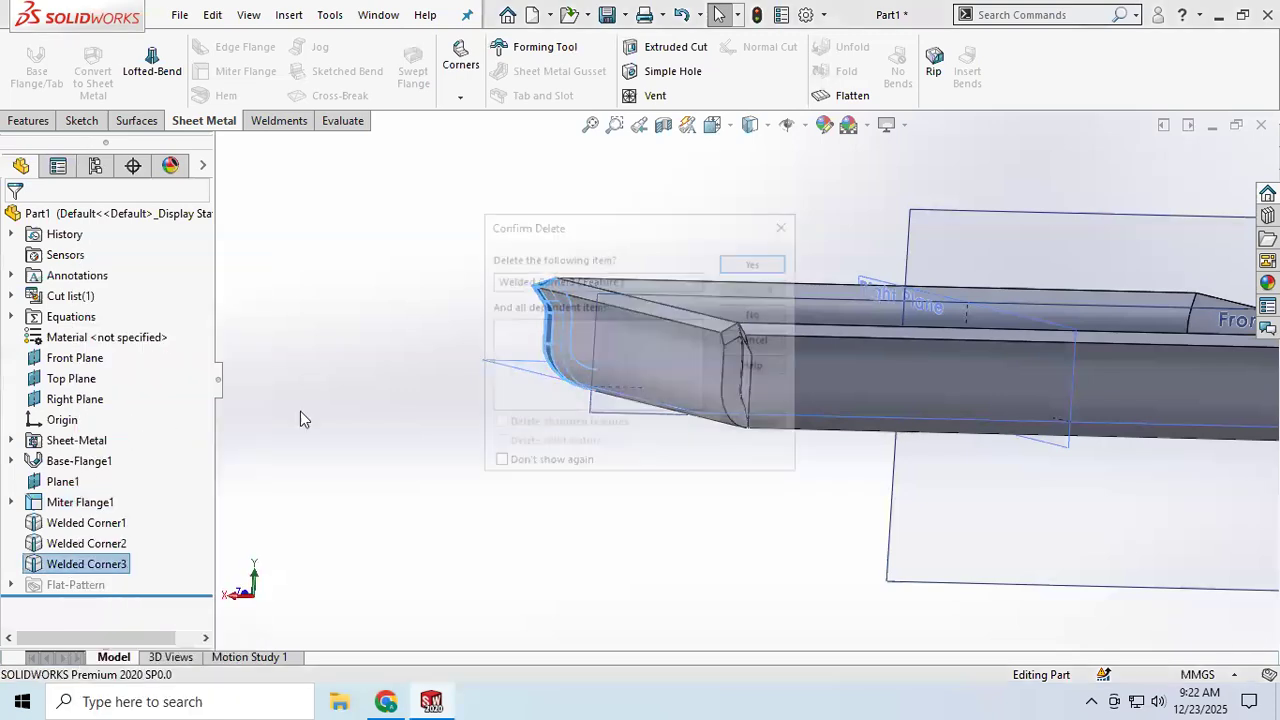
{"action": "left_click", "coordinate": [729, 259]}
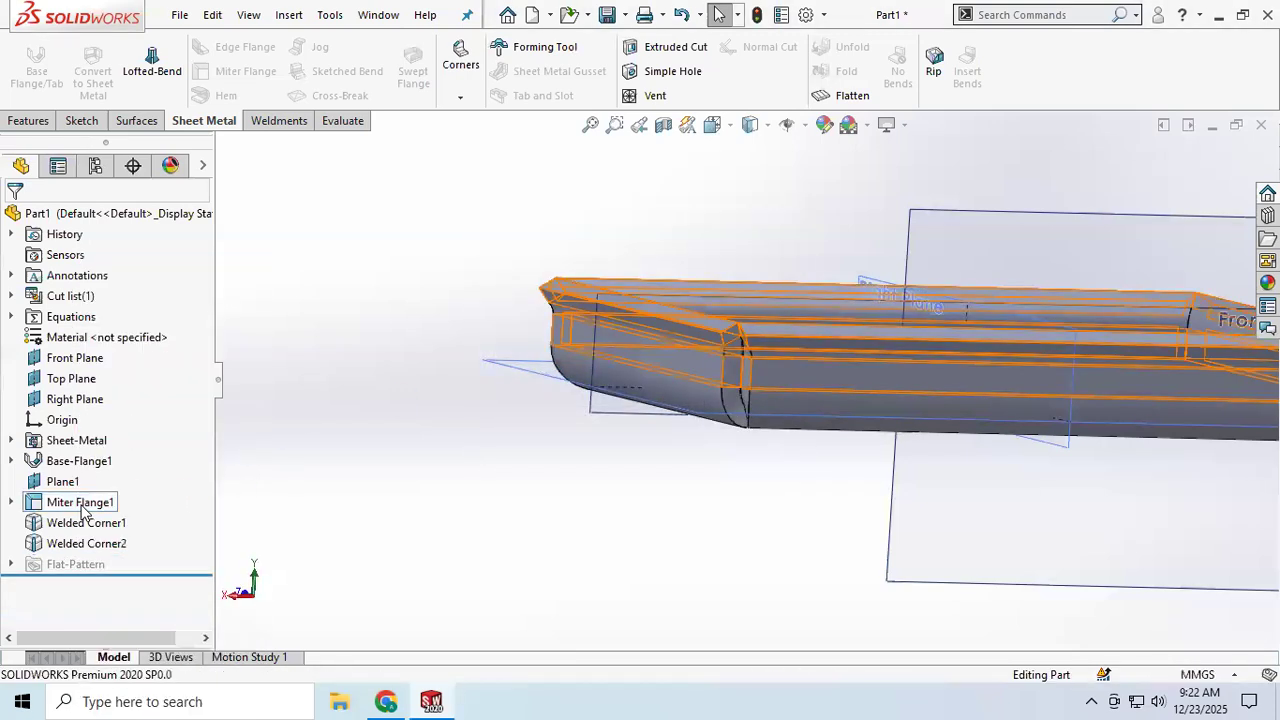
Step: Delete Miter Flange1 together with its dependent welded corners and miter bends
{"action": "right_click", "coordinate": [83, 510]}
{"action": "left_click", "coordinate": [128, 429]}
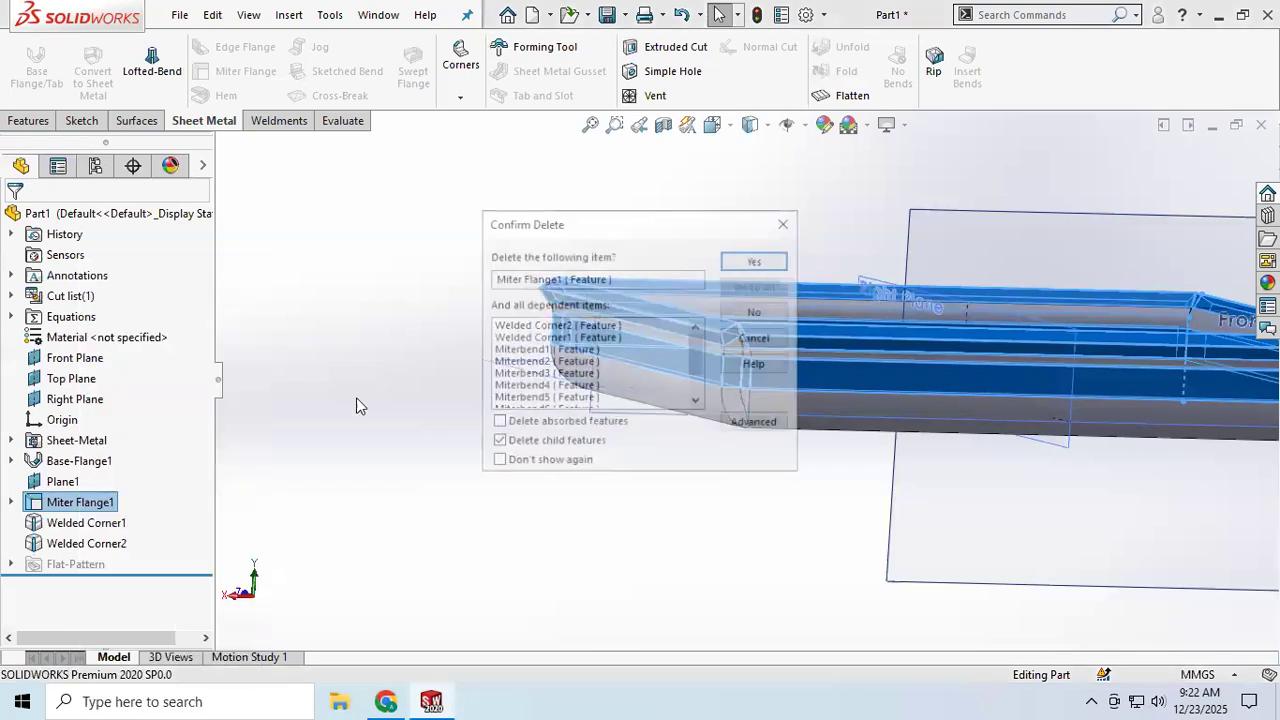
{"action": "left_click", "coordinate": [756, 260]}
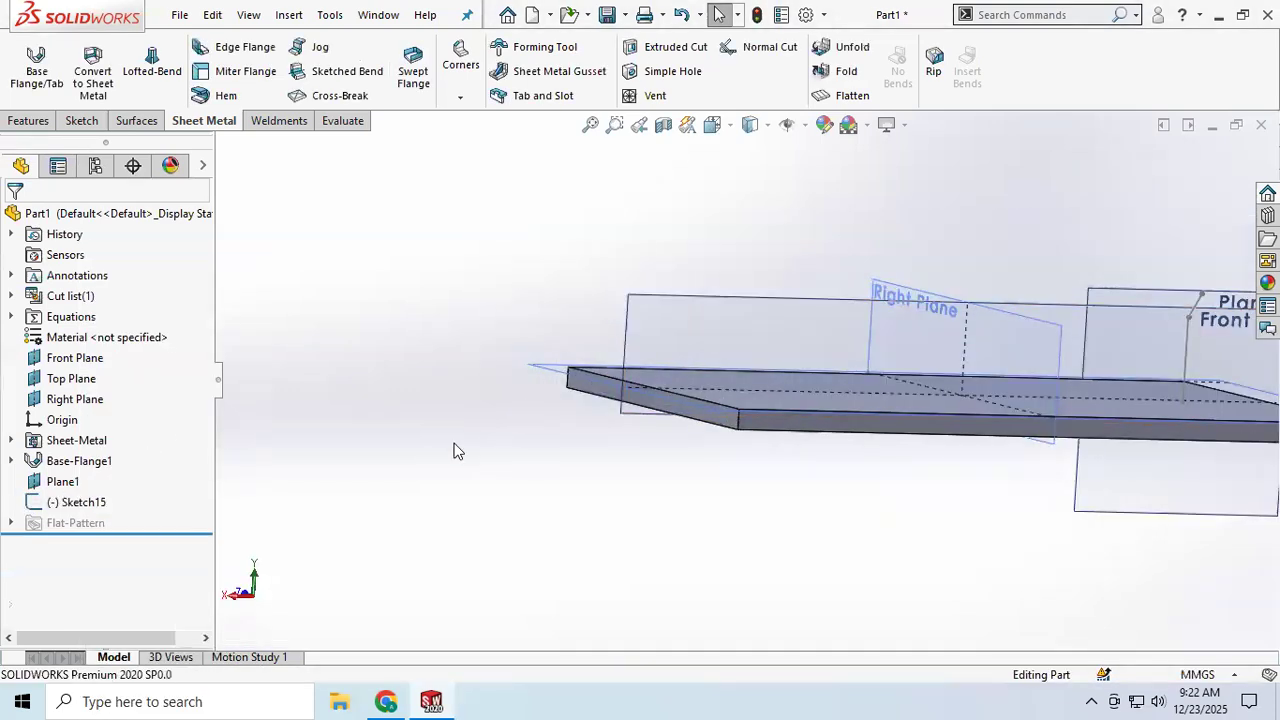
Step: Delete the leftover miter flange profile sketch Sketch15 and the reference plane Plane1
{"action": "right_click", "coordinate": [75, 505]}
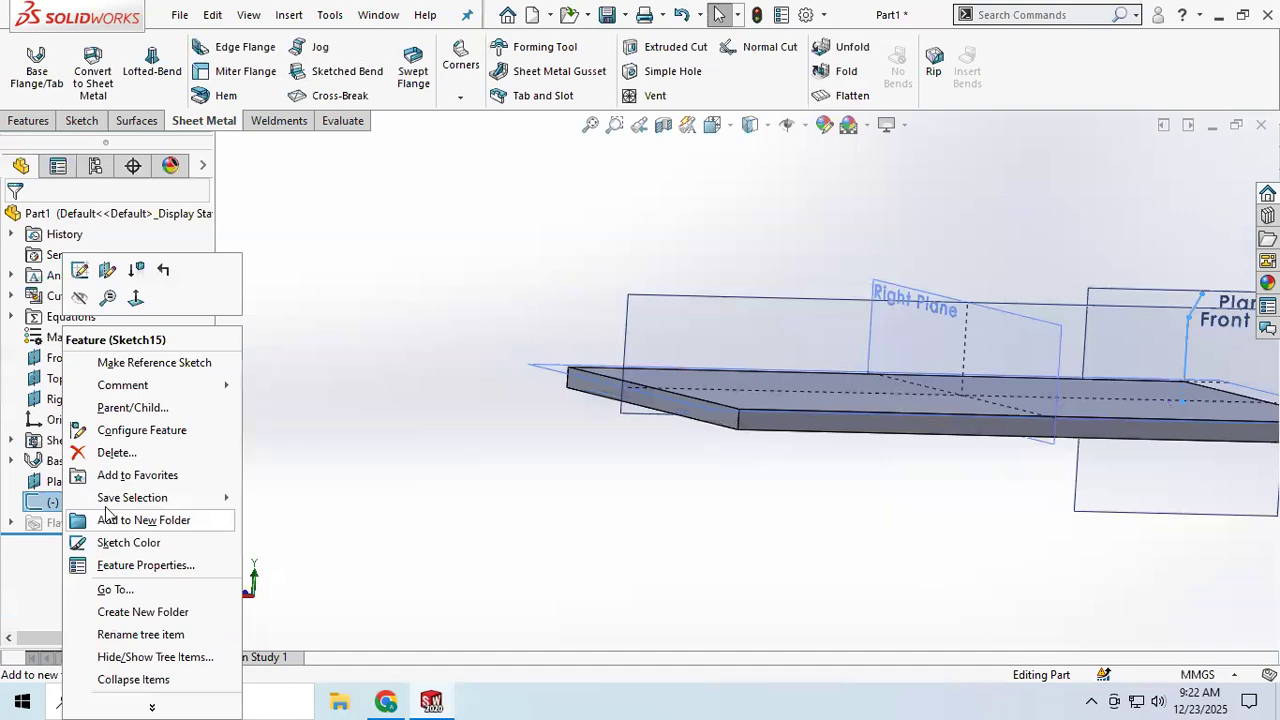
{"action": "left_click", "coordinate": [120, 452]}
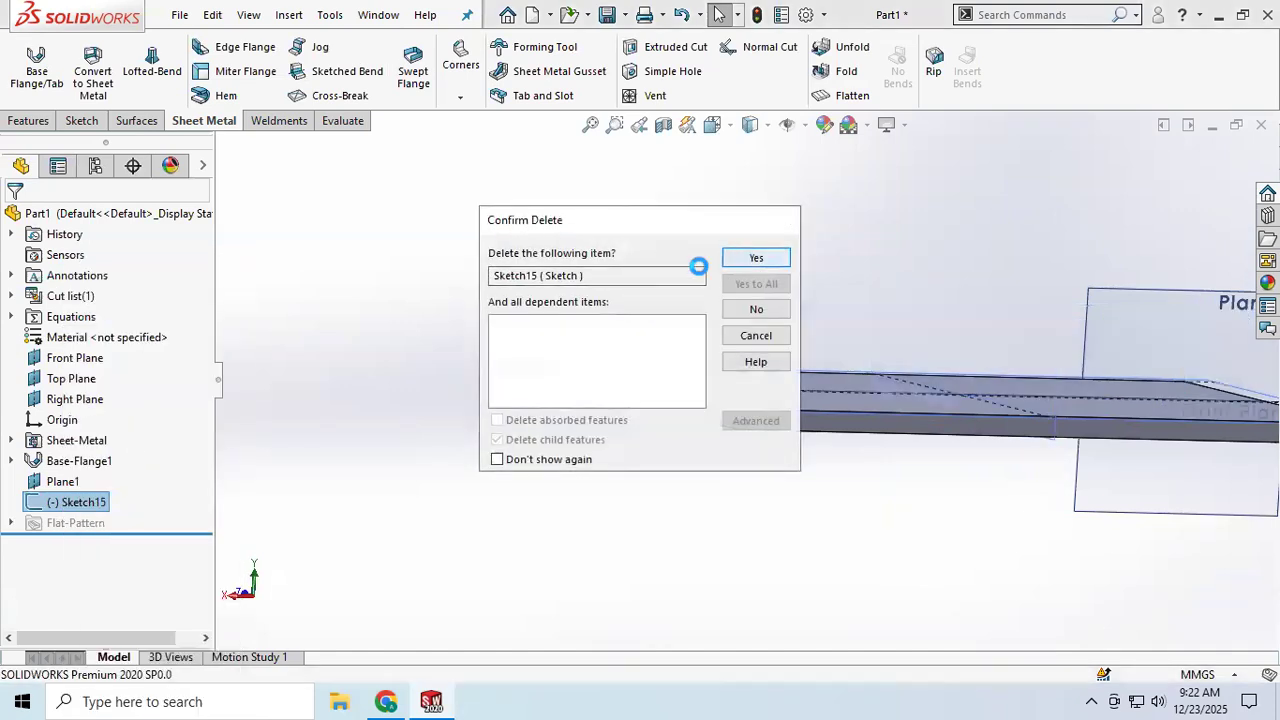
{"action": "left_click", "coordinate": [756, 258]}
{"action": "left_click", "coordinate": [58, 481]}
{"action": "right_click", "coordinate": [58, 481]}
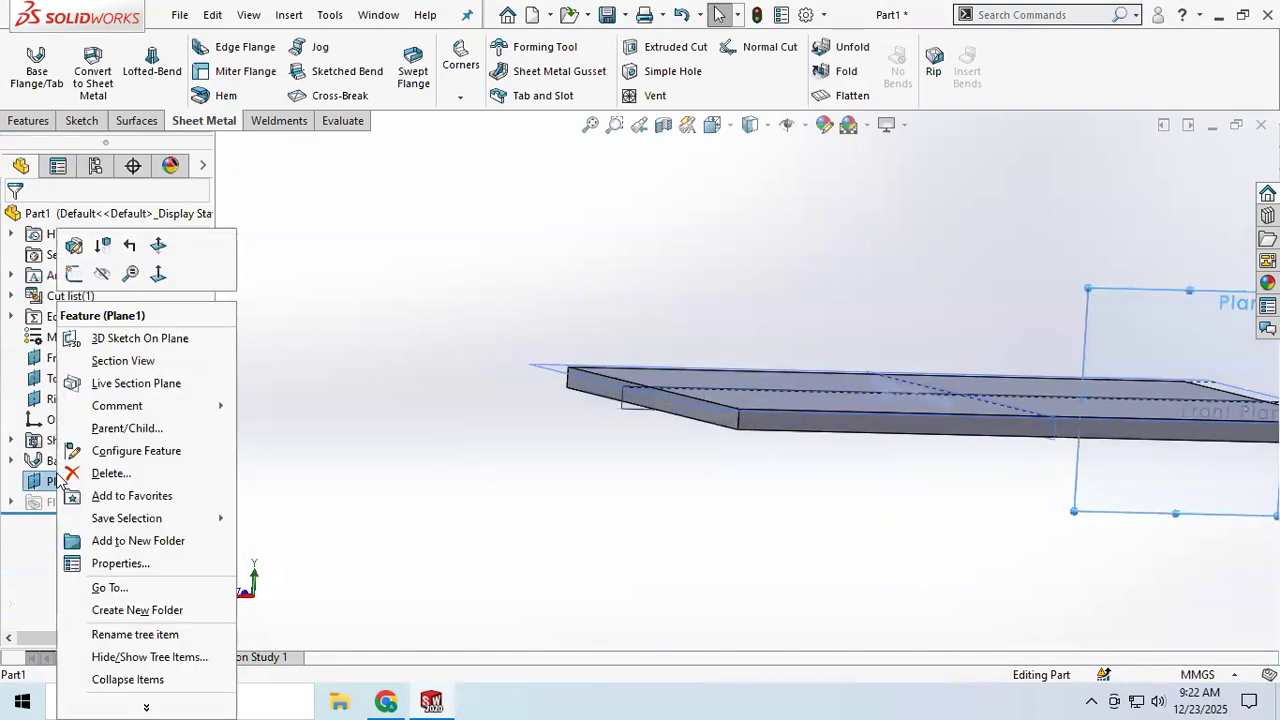
{"action": "left_click", "coordinate": [113, 476]}
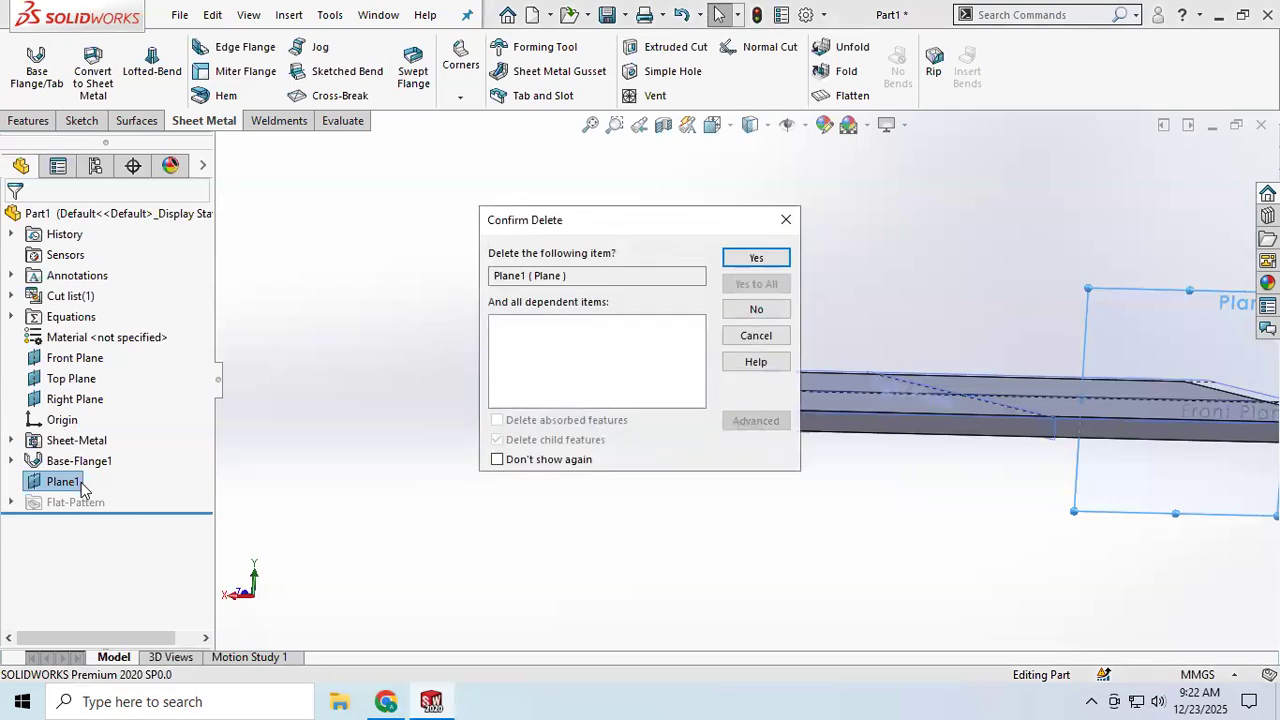
{"action": "left_click", "coordinate": [753, 258]}
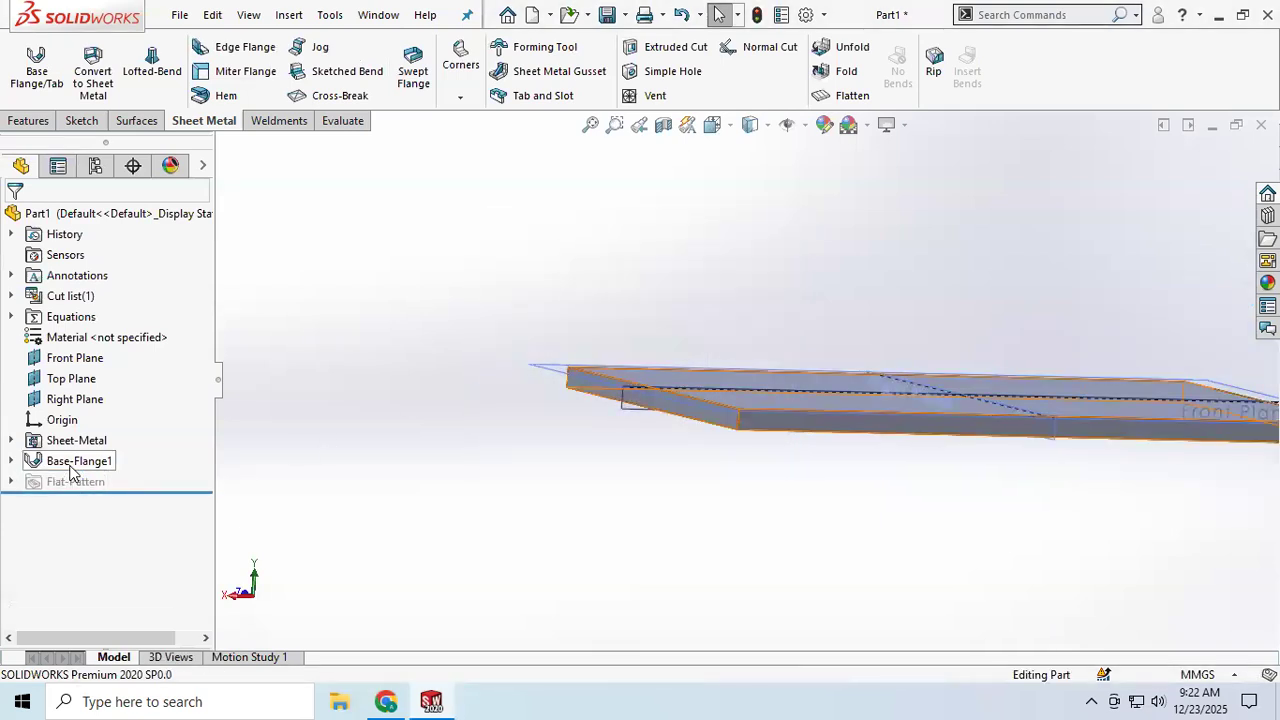
Step: Start a Hem and select the base flange's short outer edge as the hem edge
{"action": "scroll", "coordinate": [441, 295], "scroll_direction": "up", "scroll_amount": 1}
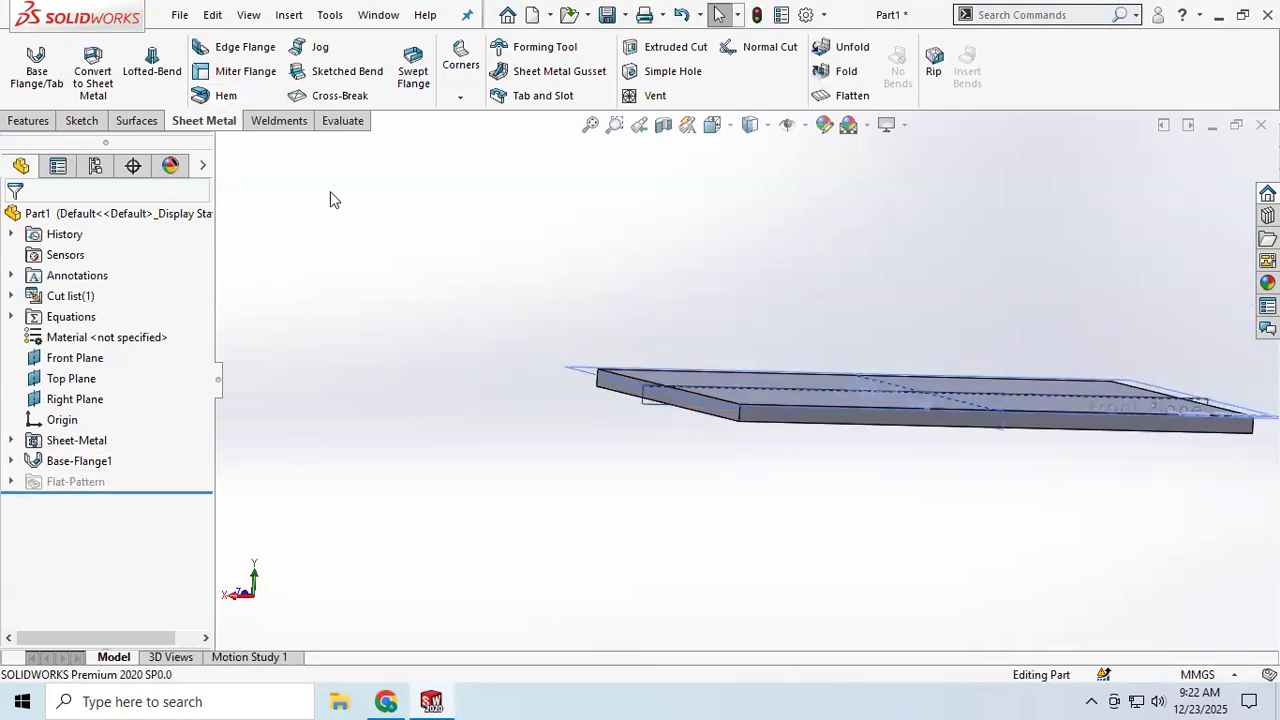
{"action": "left_click", "coordinate": [226, 94]}
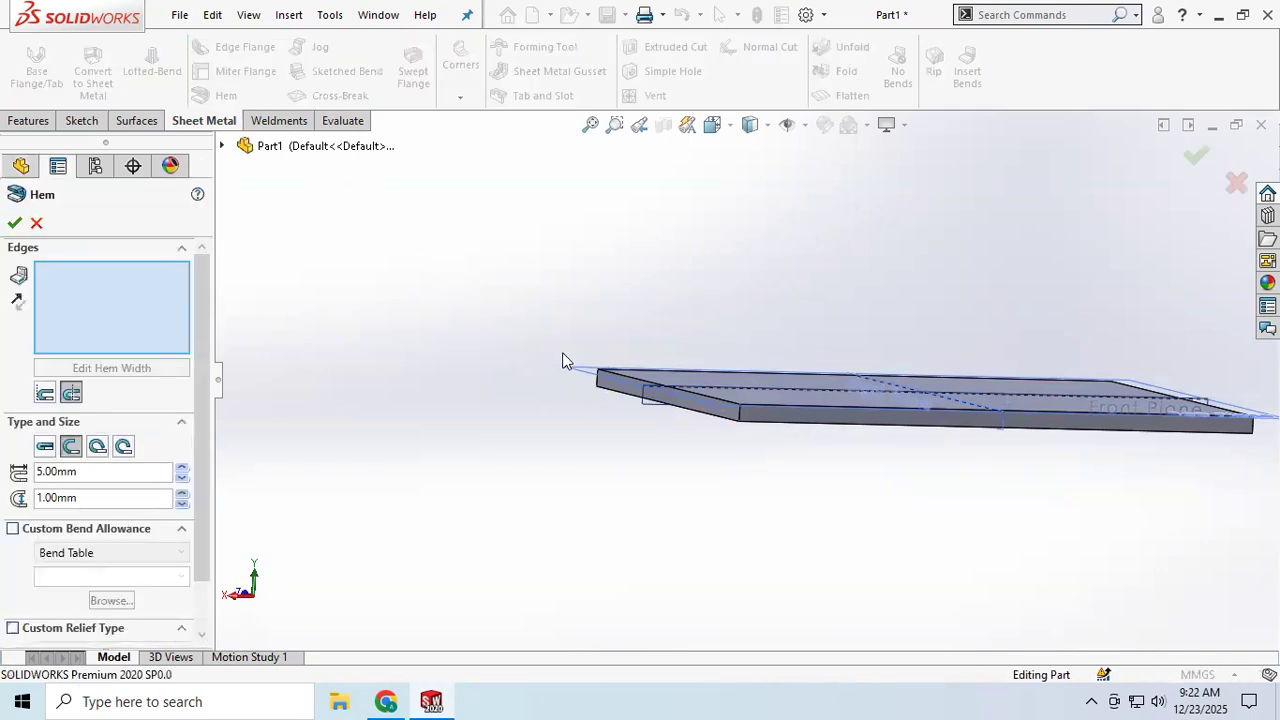
{"action": "middle_click_drag", "start_coordinate": [563, 360], "coordinate": [514, 389]}
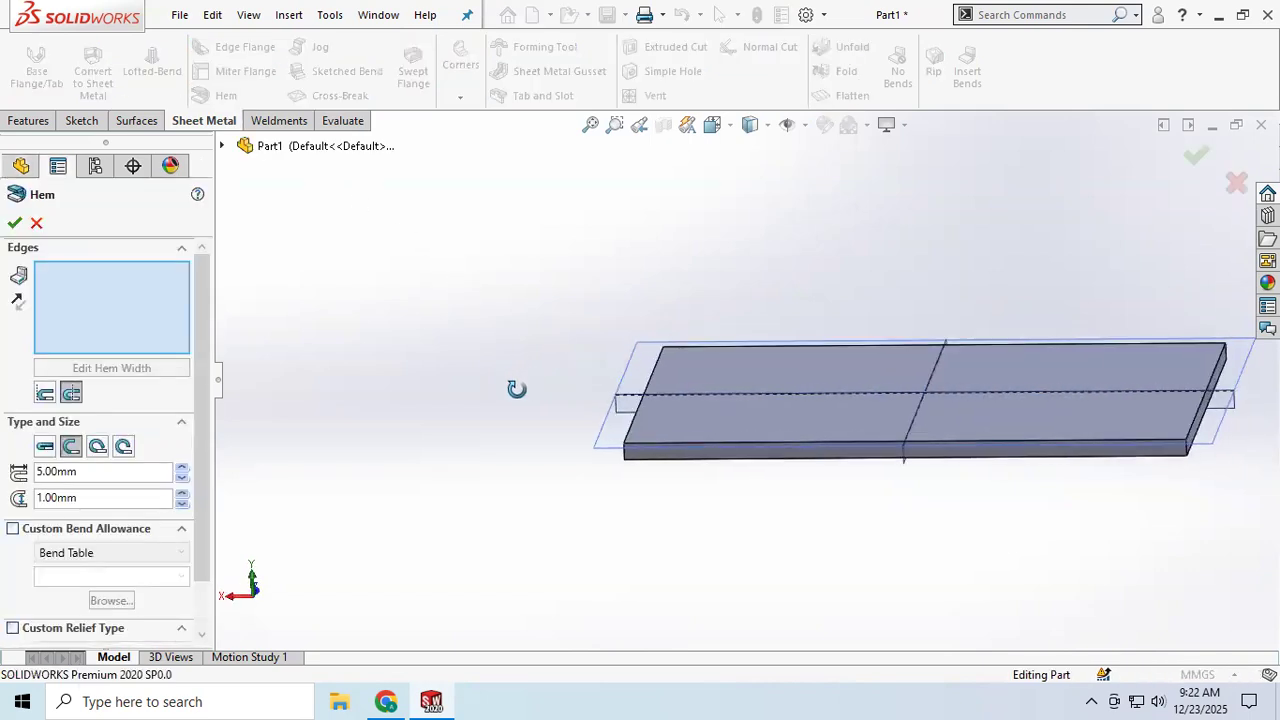
{"action": "left_click", "coordinate": [1196, 424]}
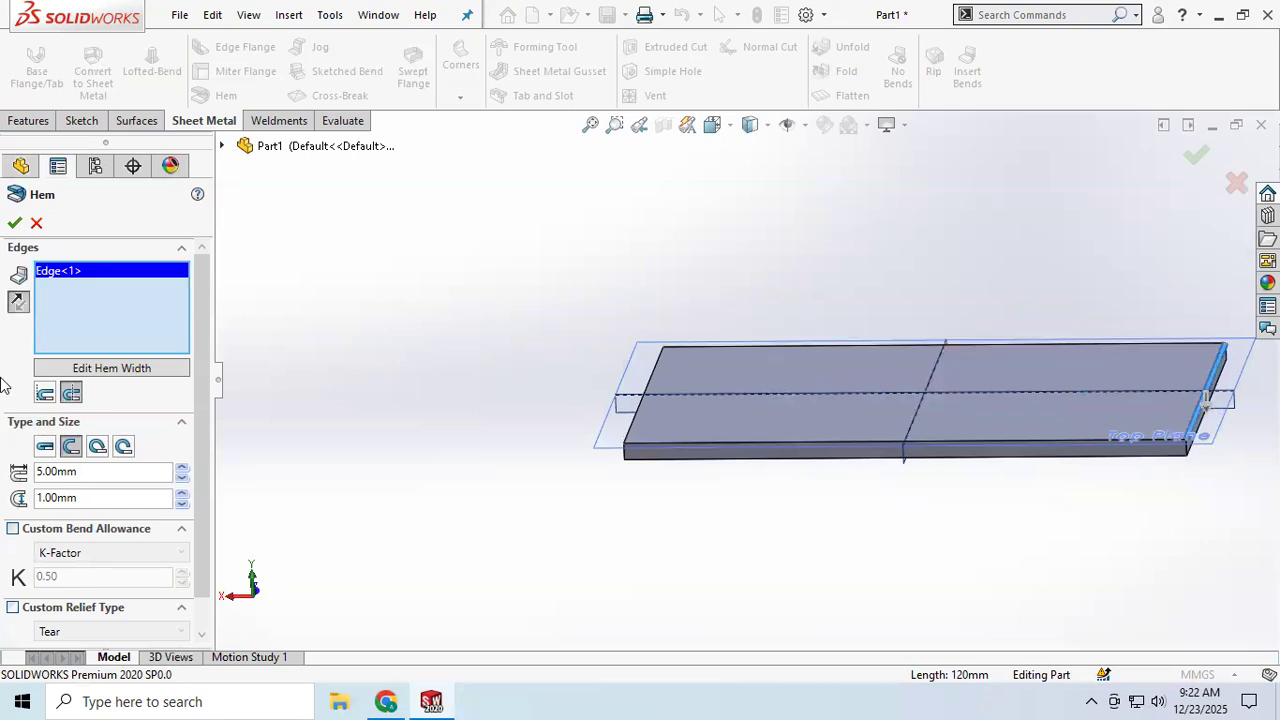
{"action": "left_click", "coordinate": [20, 303]}
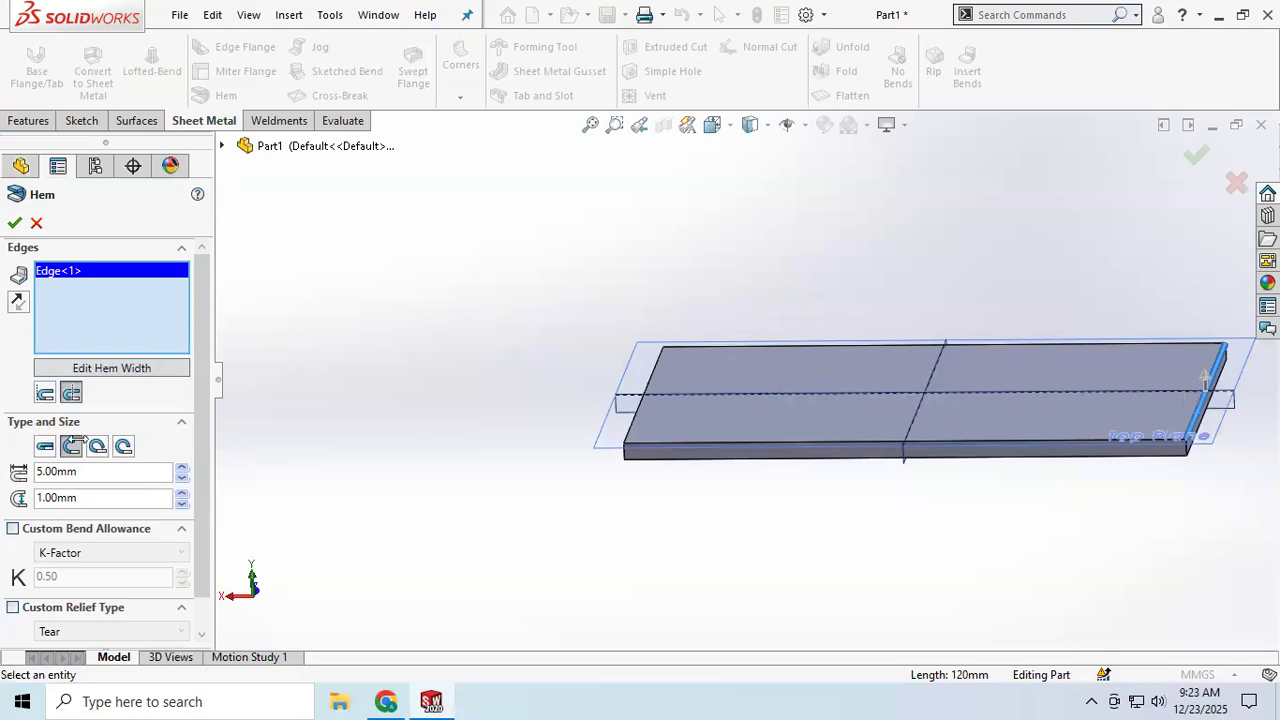
Step: Set the hem's gap distance to 5 mm
{"action": "left_click", "coordinate": [182, 493]}
{"action": "left_click", "coordinate": [182, 493]}
{"action": "left_click_drag", "start_coordinate": [144, 500], "coordinate": [36, 499]}
{"action": "type", "text": "5"}
{"action": "key", "text": "Return"}
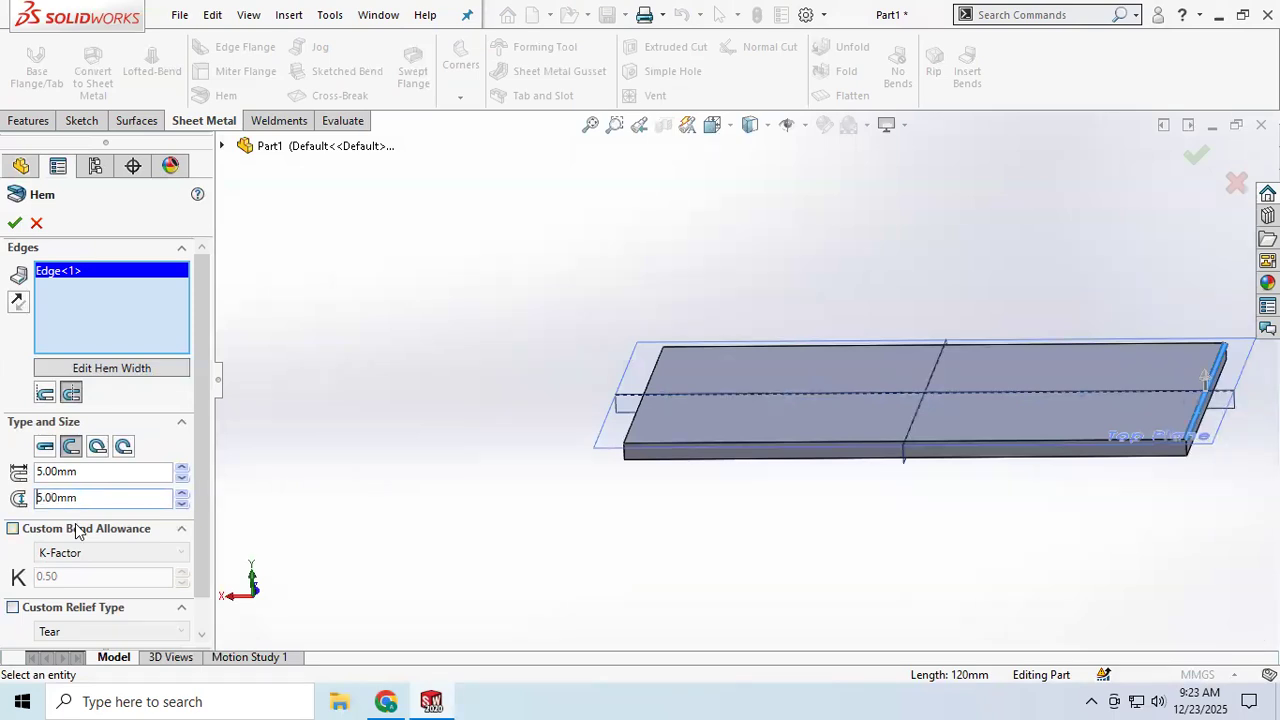
Step: Set the hem's length to 30 mm
{"action": "left_click_drag", "start_coordinate": [82, 472], "coordinate": [12, 475]}
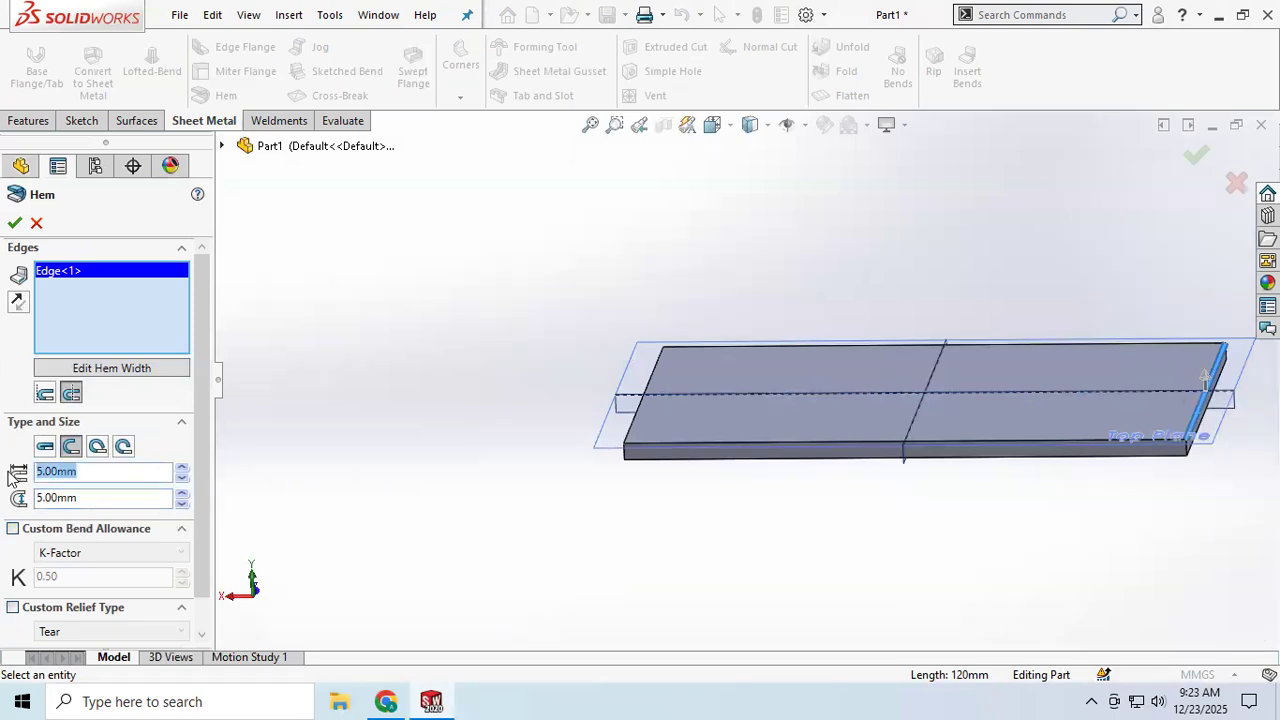
{"action": "type", "text": "30"}
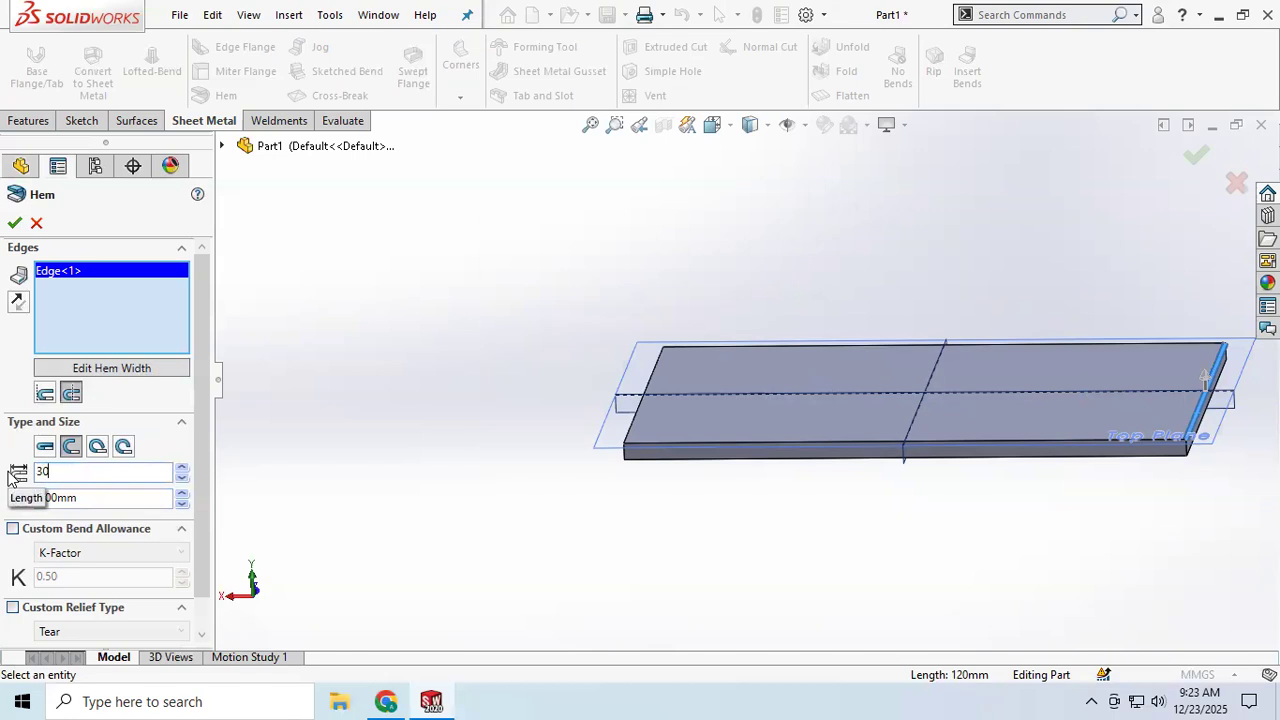
{"action": "key", "text": "Return"}
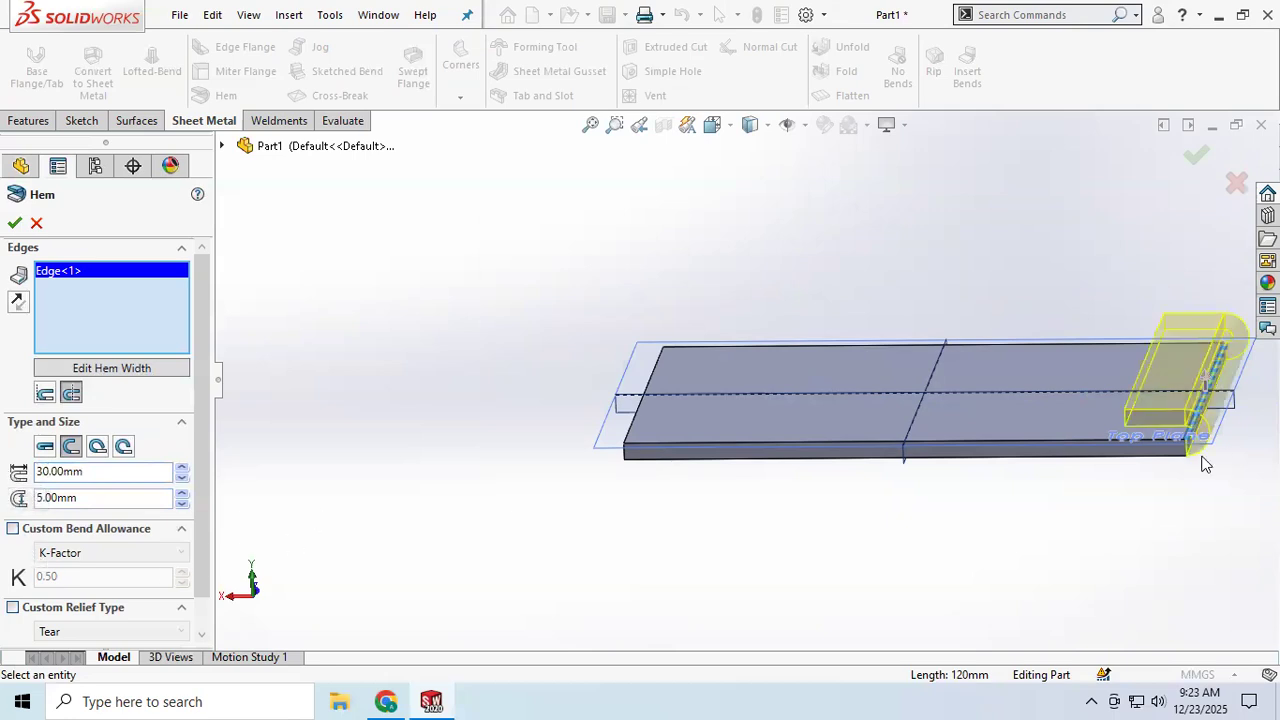
Step: Set the hem's length to 50 mm
{"action": "middle_click_drag", "start_coordinate": [1171, 443], "coordinate": [1186, 422]}
{"action": "scroll", "coordinate": [1210, 412], "scroll_direction": "down", "scroll_amount": 3}
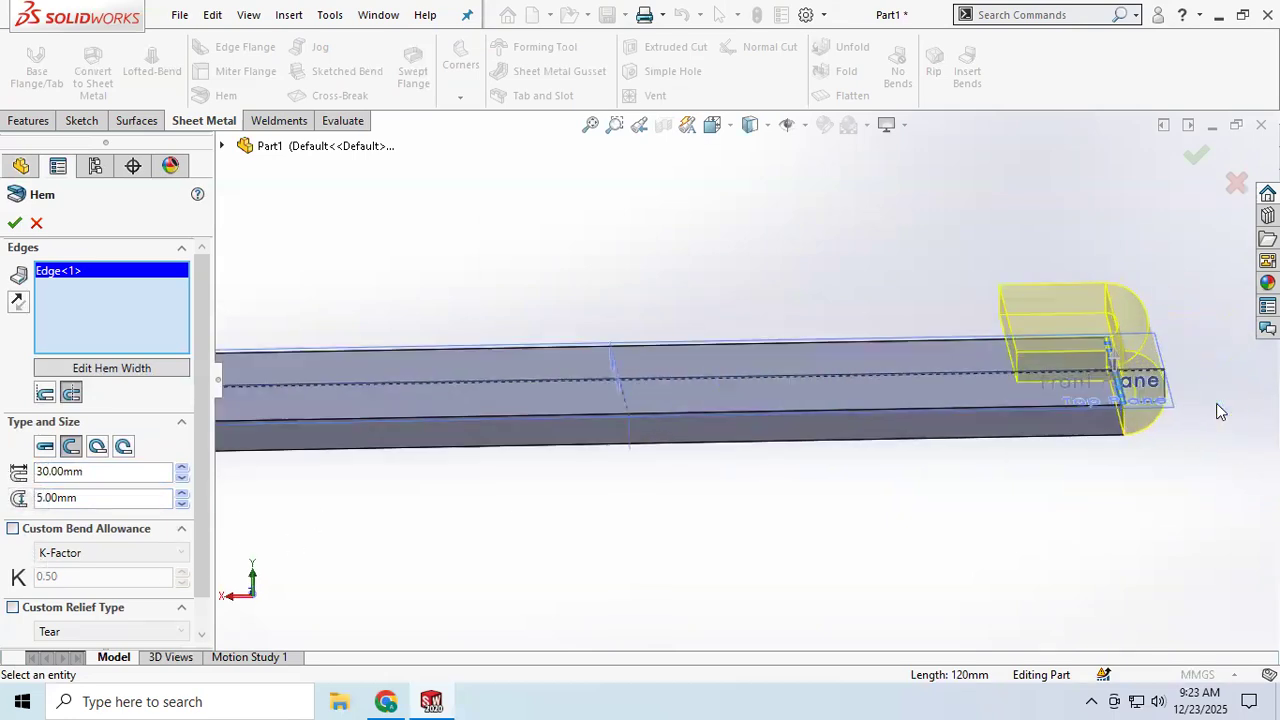
{"action": "scroll", "coordinate": [1083, 392], "scroll_direction": "down", "scroll_amount": 4}
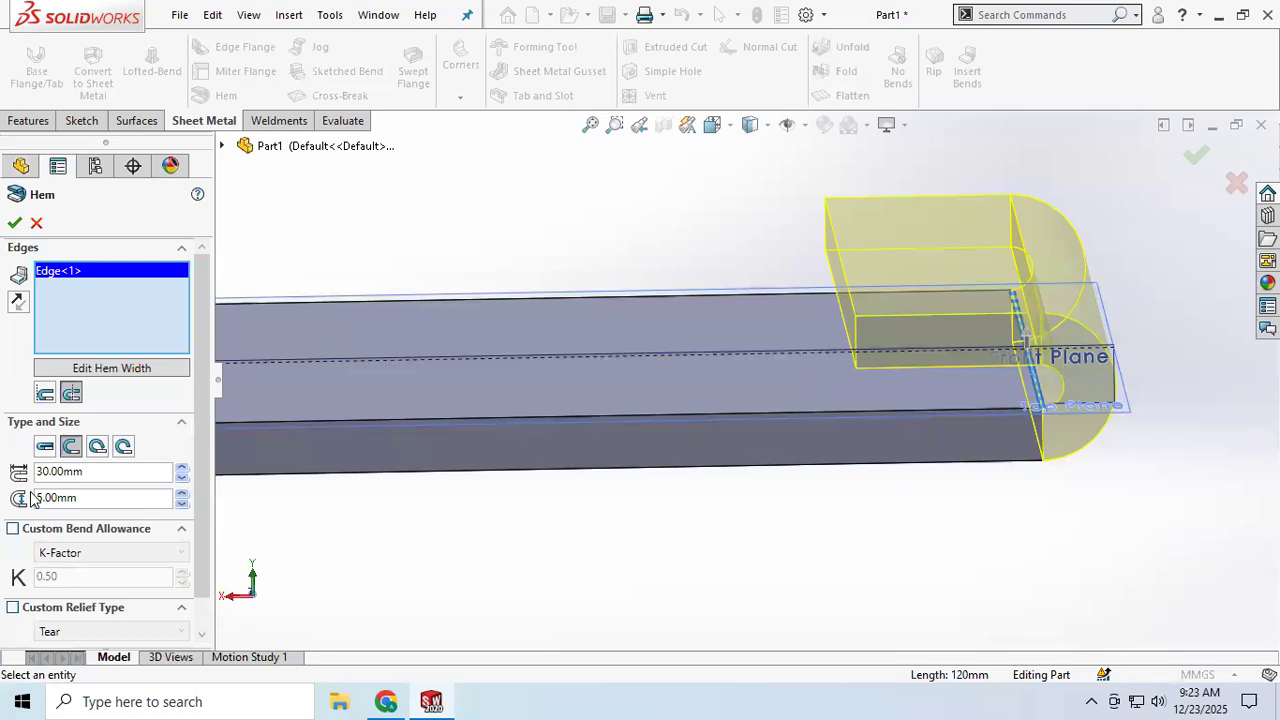
{"action": "left_click", "coordinate": [88, 476]}
{"action": "type", "text": "50"}
{"action": "key", "text": "Return"}
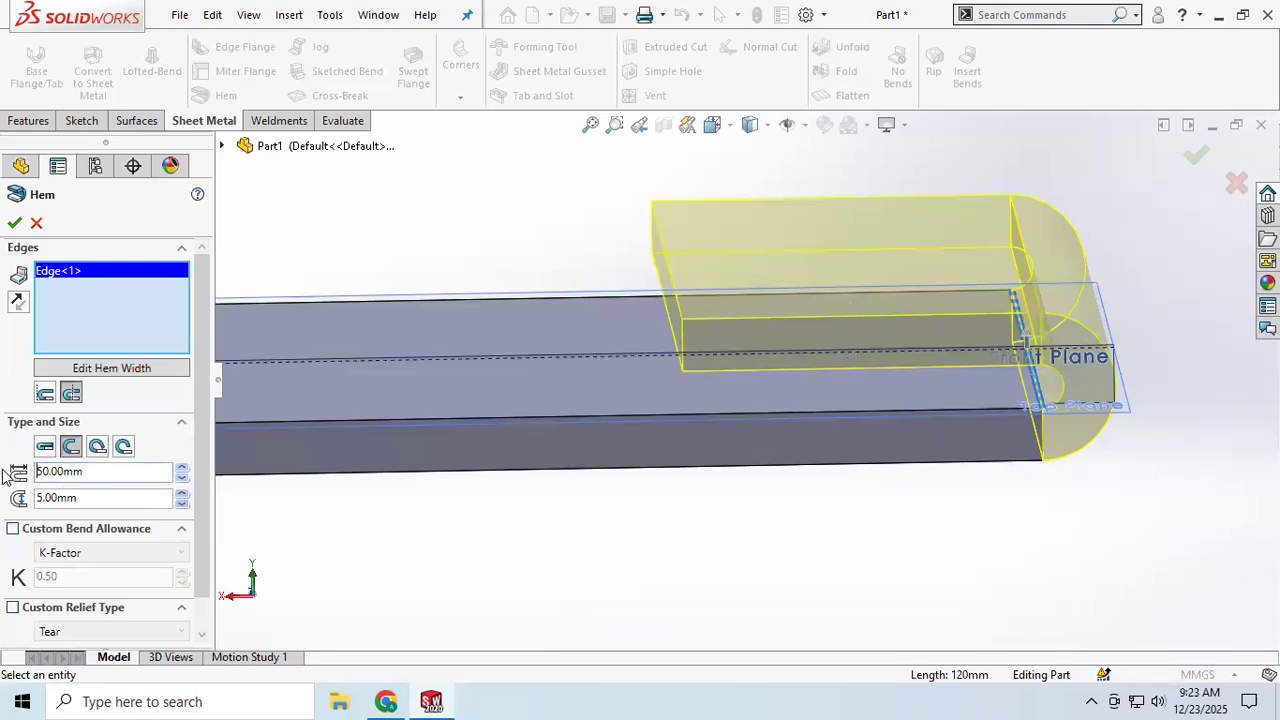
Step: Set the hem's gap distance to 10 mm
{"action": "left_click", "coordinate": [80, 498]}
{"action": "type", "text": "10"}
{"action": "key", "text": "Return"}
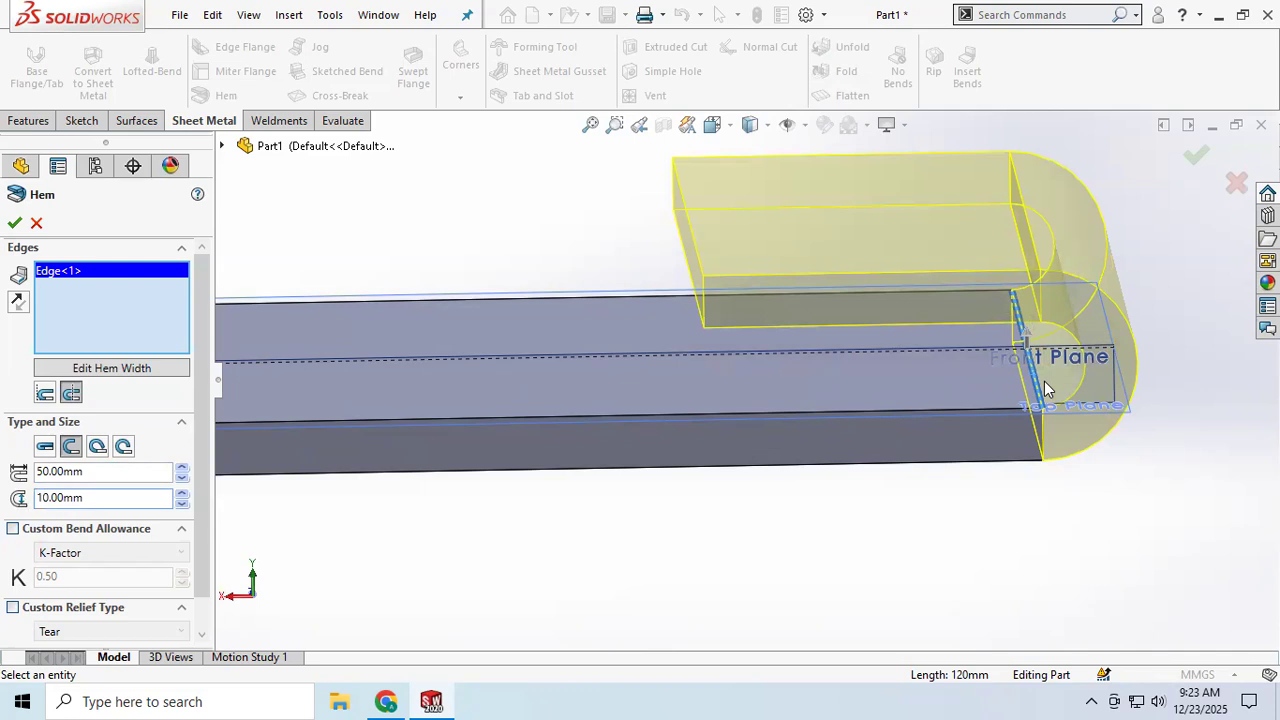
Step: Try the Bend Inside hem position and switch back to Bend Outside
{"action": "left_click", "coordinate": [45, 395]}
{"action": "mouse_move", "coordinate": [602, 455]}
{"action": "middle_mouse_down"}
{"action": "mouse_move", "coordinate": [566, 443]}
{"action": "mouse_move", "coordinate": [598, 434]}
{"action": "middle_mouse_up"}
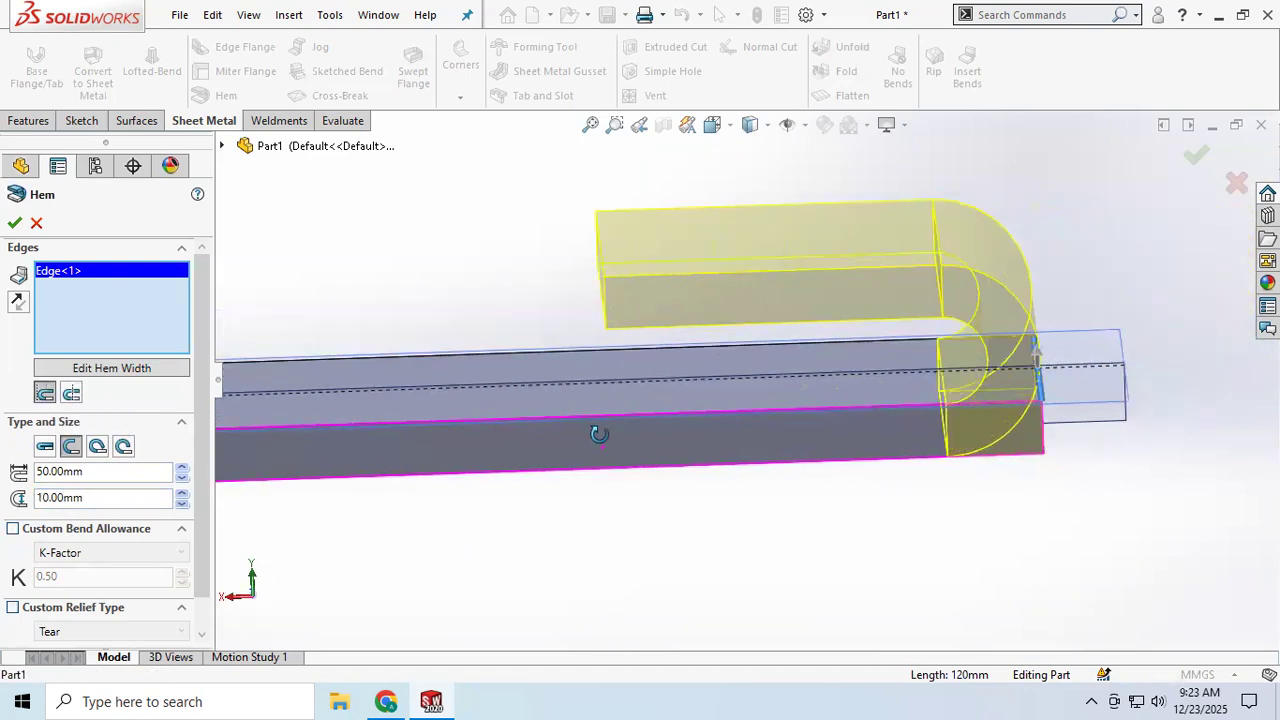
{"action": "left_click", "coordinate": [71, 393]}
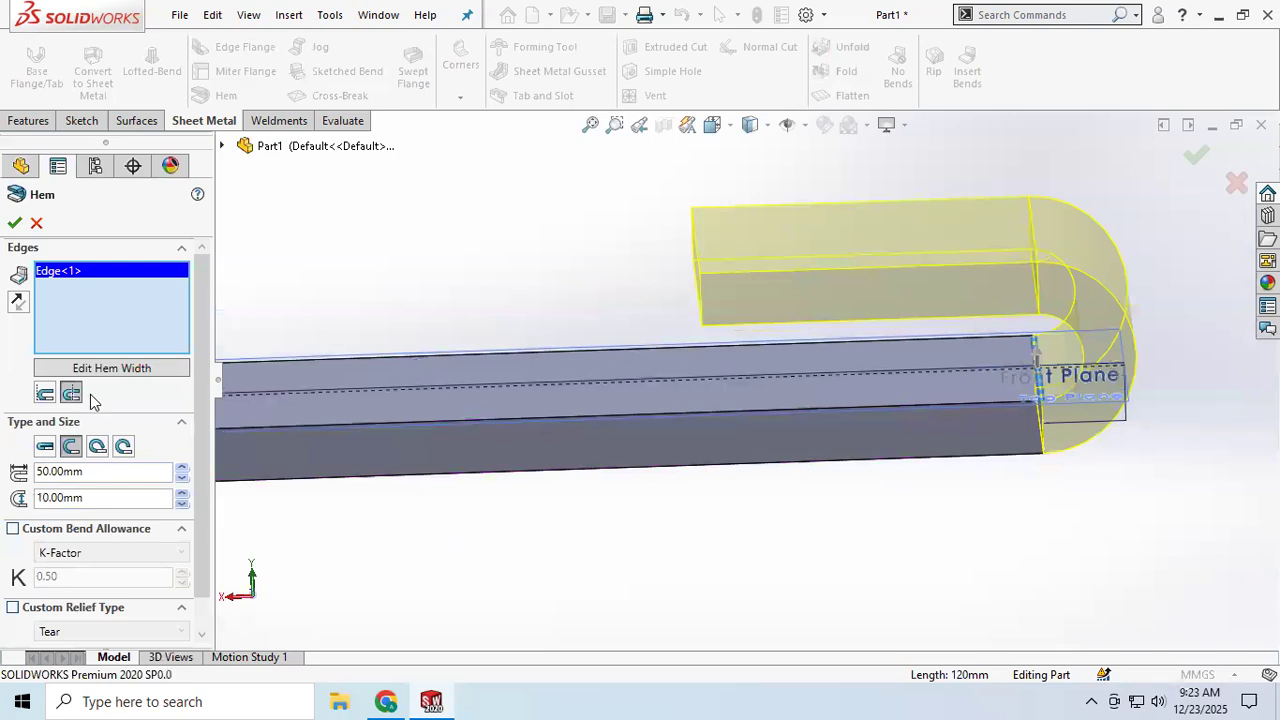
{"action": "mouse_move", "coordinate": [692, 401]}
{"action": "middle_mouse_down"}
{"action": "mouse_move", "coordinate": [676, 406]}
{"action": "mouse_move", "coordinate": [696, 407]}
{"action": "middle_mouse_up"}
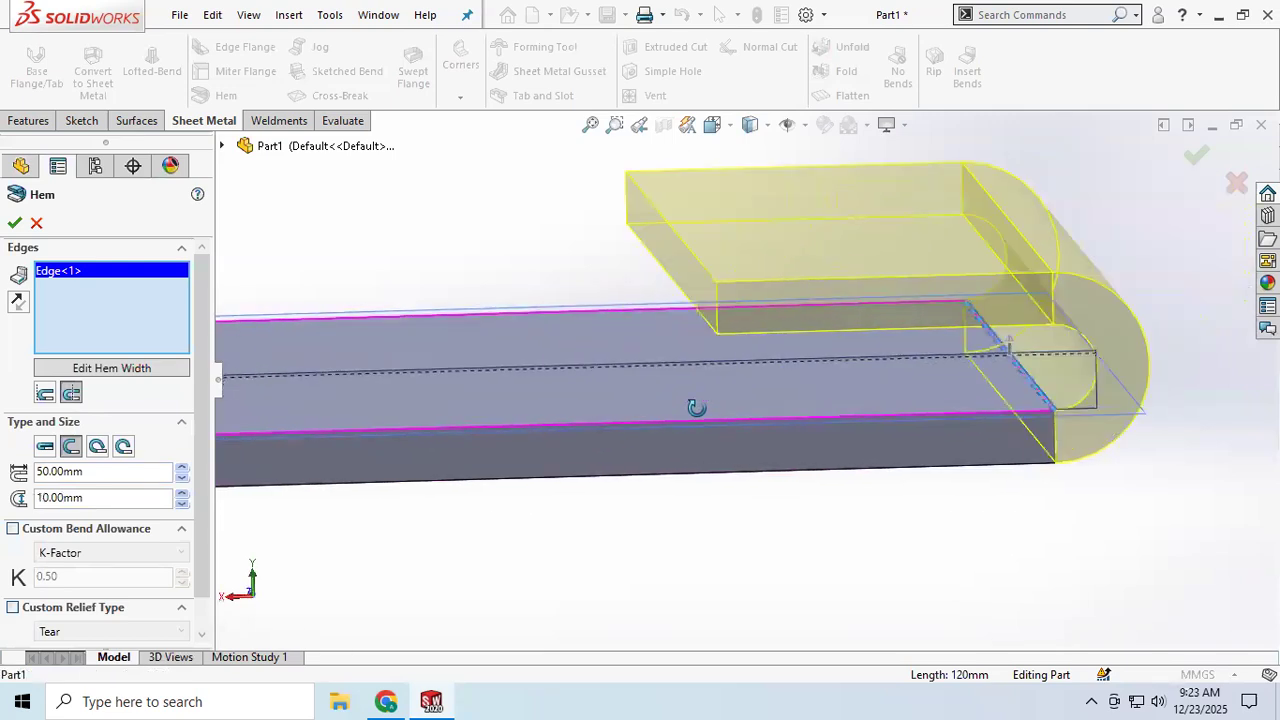
Step: Switch the hem type to Closed and then back to Open
{"action": "left_click", "coordinate": [48, 452]}
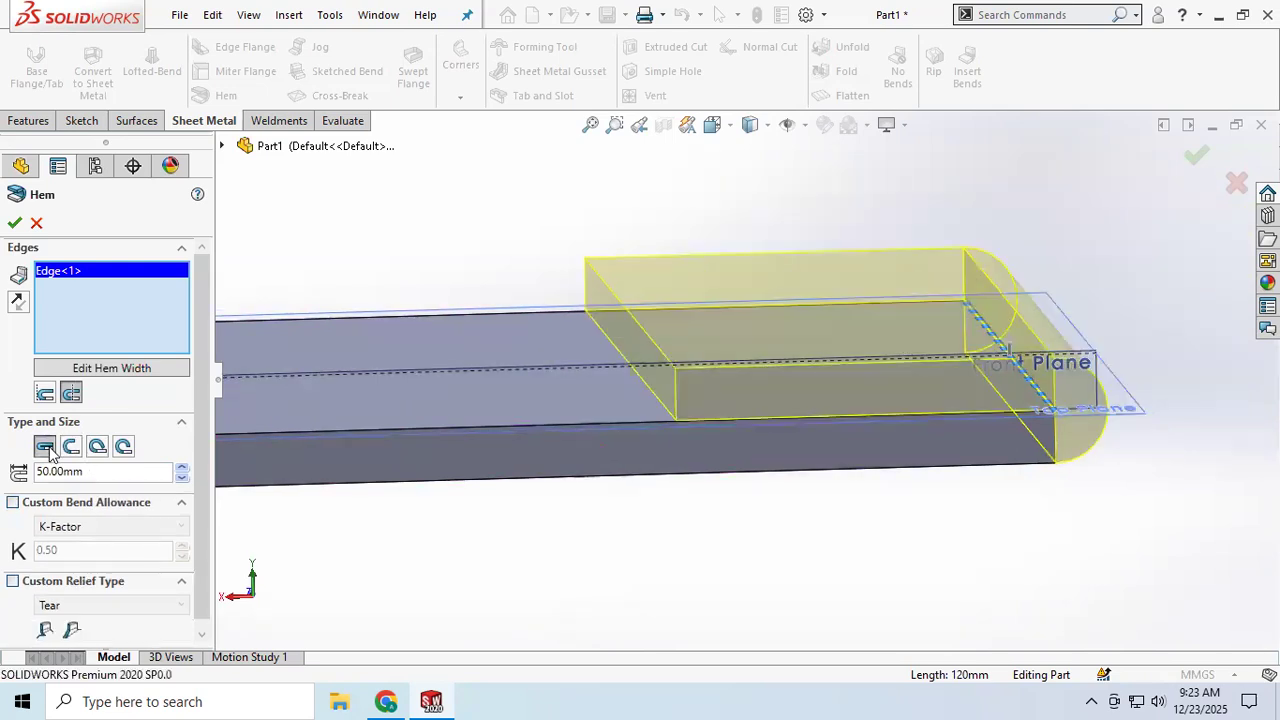
{"action": "mouse_move", "coordinate": [678, 471]}
{"action": "middle_mouse_down"}
{"action": "mouse_move", "coordinate": [666, 433]}
{"action": "mouse_move", "coordinate": [664, 452]}
{"action": "middle_mouse_up"}
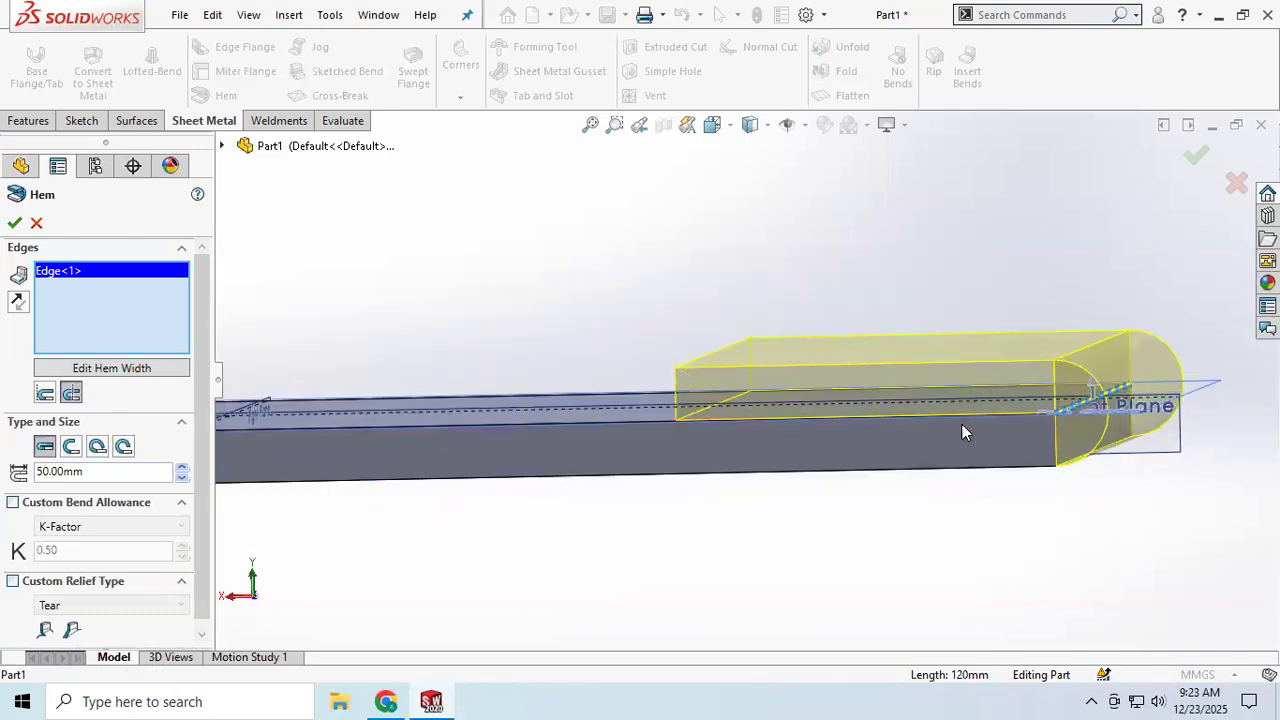
{"action": "left_click", "coordinate": [70, 447]}
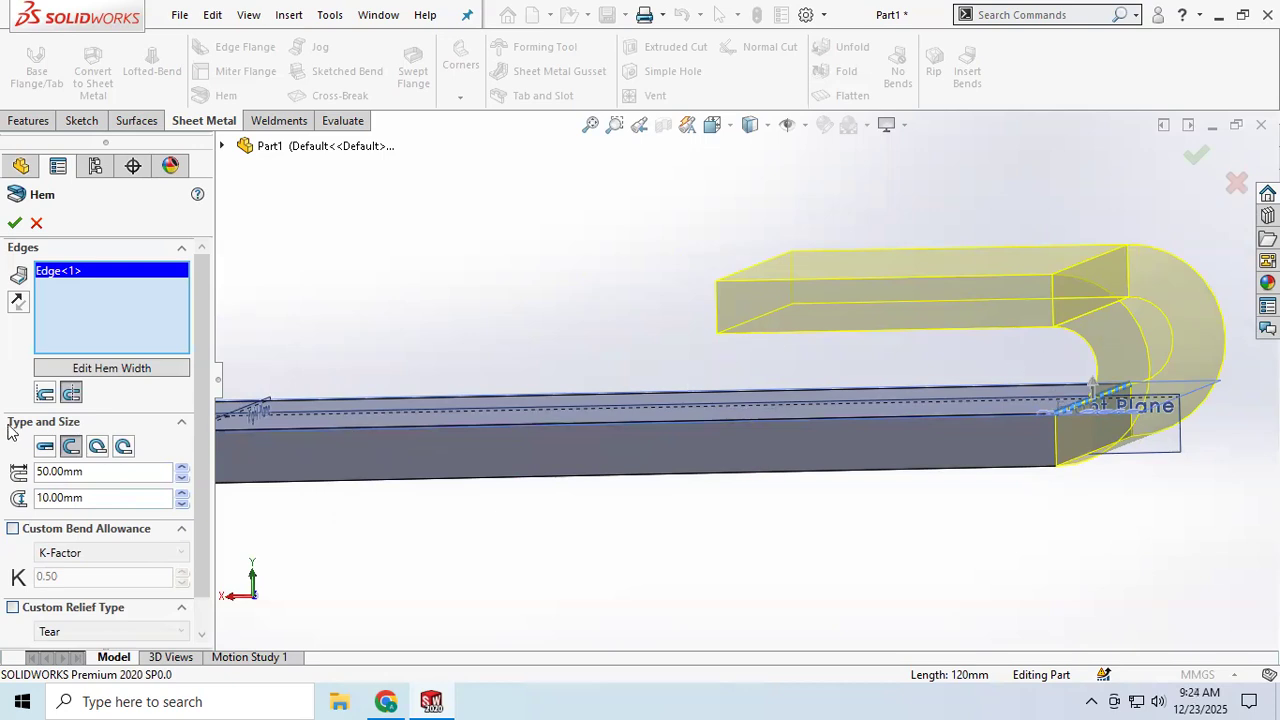
Step: Switch the hem type to Tear Drop and lower its angle to 183 degrees
{"action": "left_click", "coordinate": [97, 447]}
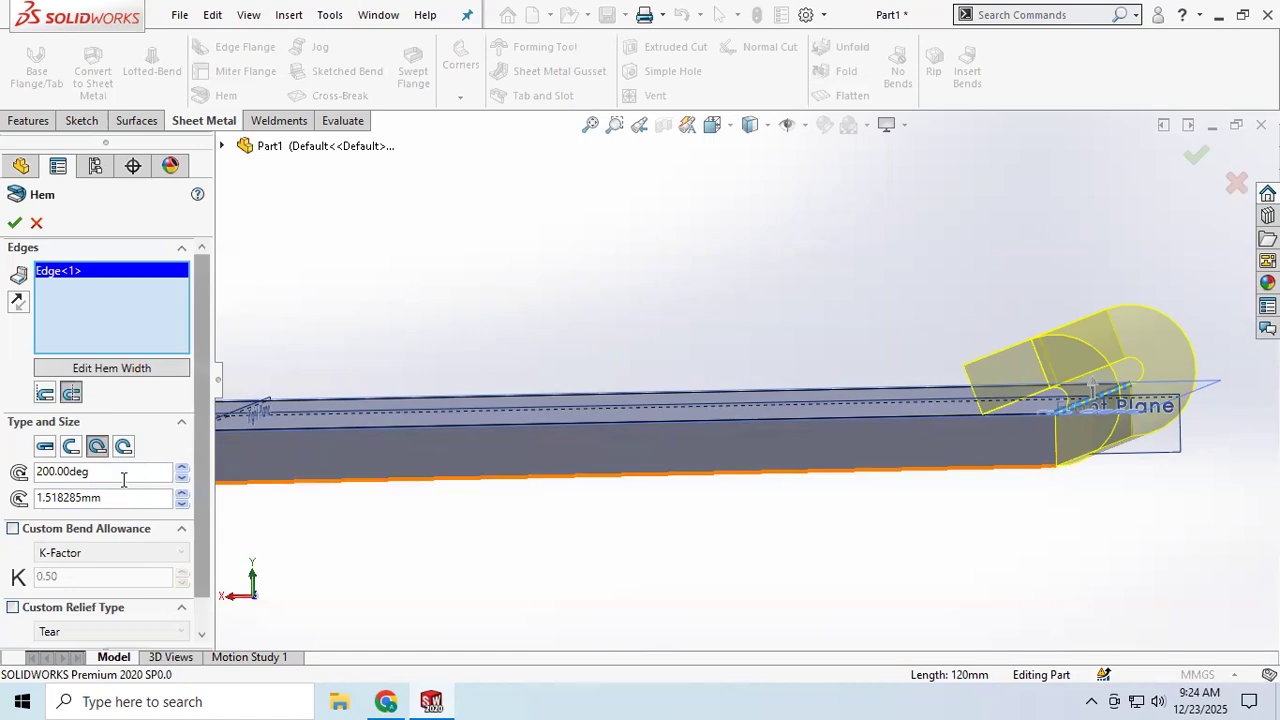
{"action": "left_click", "coordinate": [181, 467]}
{"action": "left_click", "coordinate": [181, 478]}
{"action": "left_click_drag", "start_coordinate": [182, 482], "coordinate": [182, 484]}
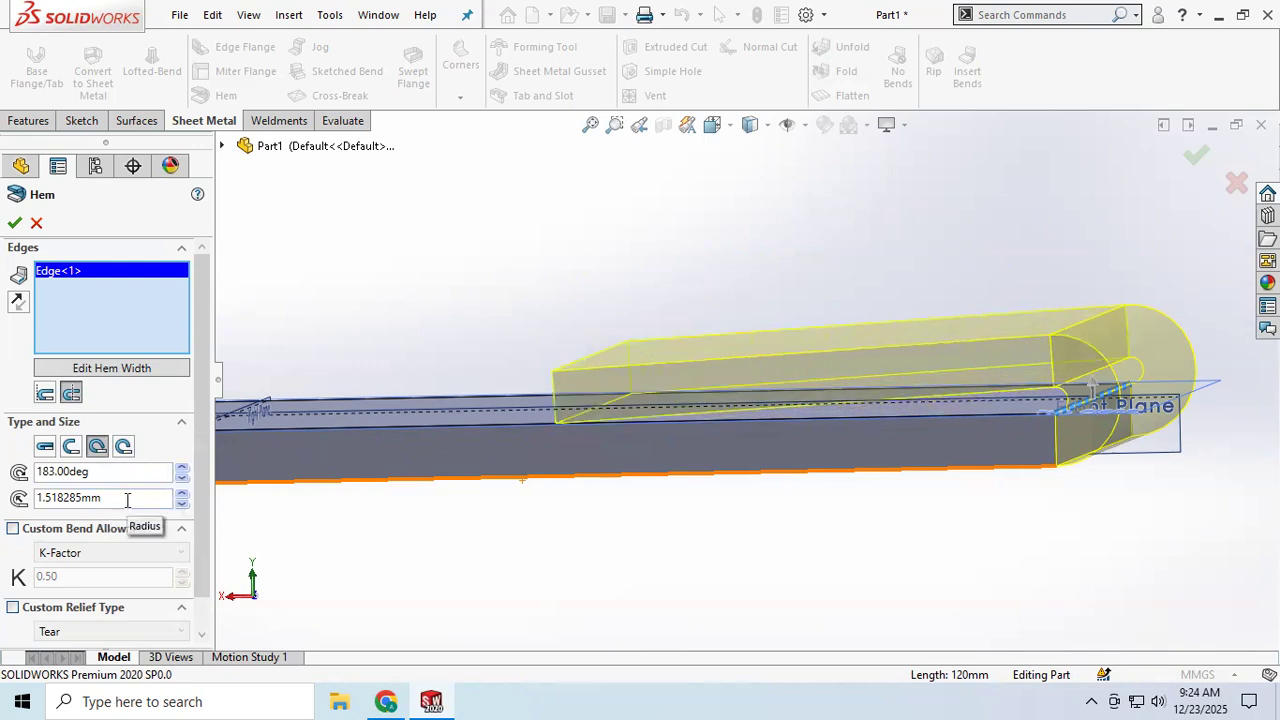
{"action": "middle_click_drag", "start_coordinate": [443, 509], "coordinate": [476, 484]}
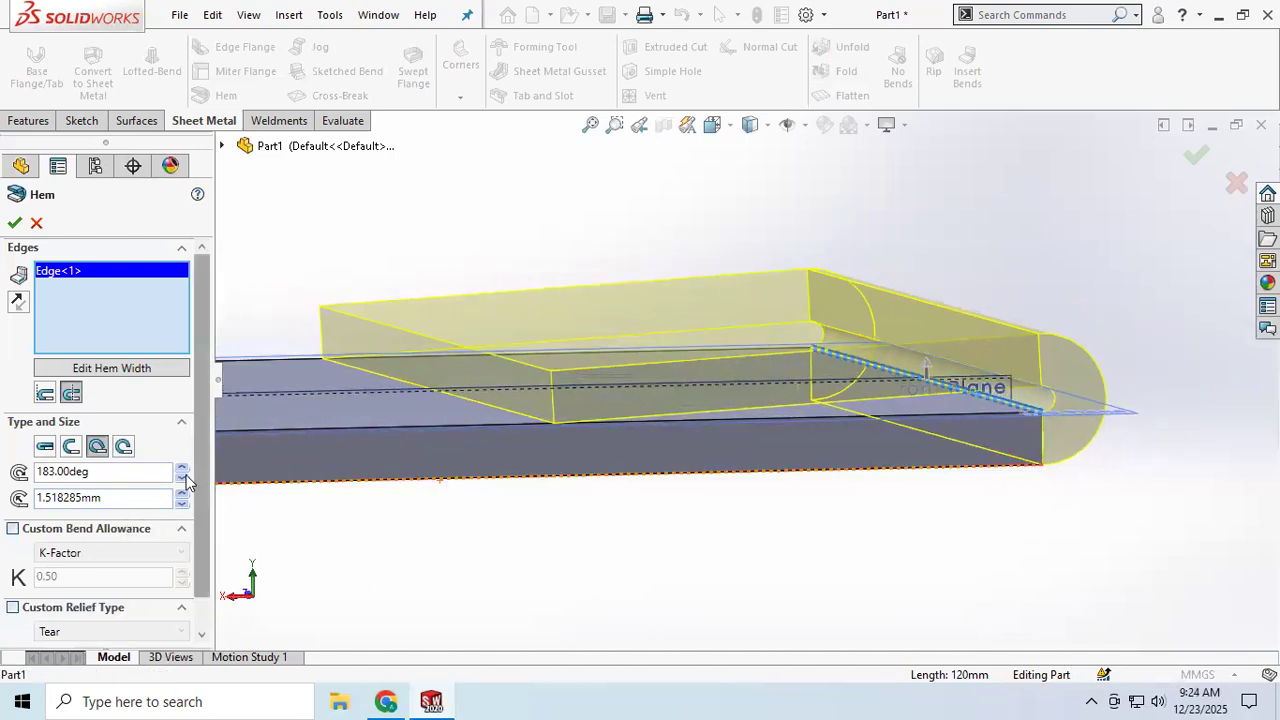
Step: Switch the hem type to Rolled and set its angle to 270 degrees
{"action": "left_click", "coordinate": [118, 452]}
{"action": "middle_click_drag", "start_coordinate": [808, 448], "coordinate": [765, 445]}
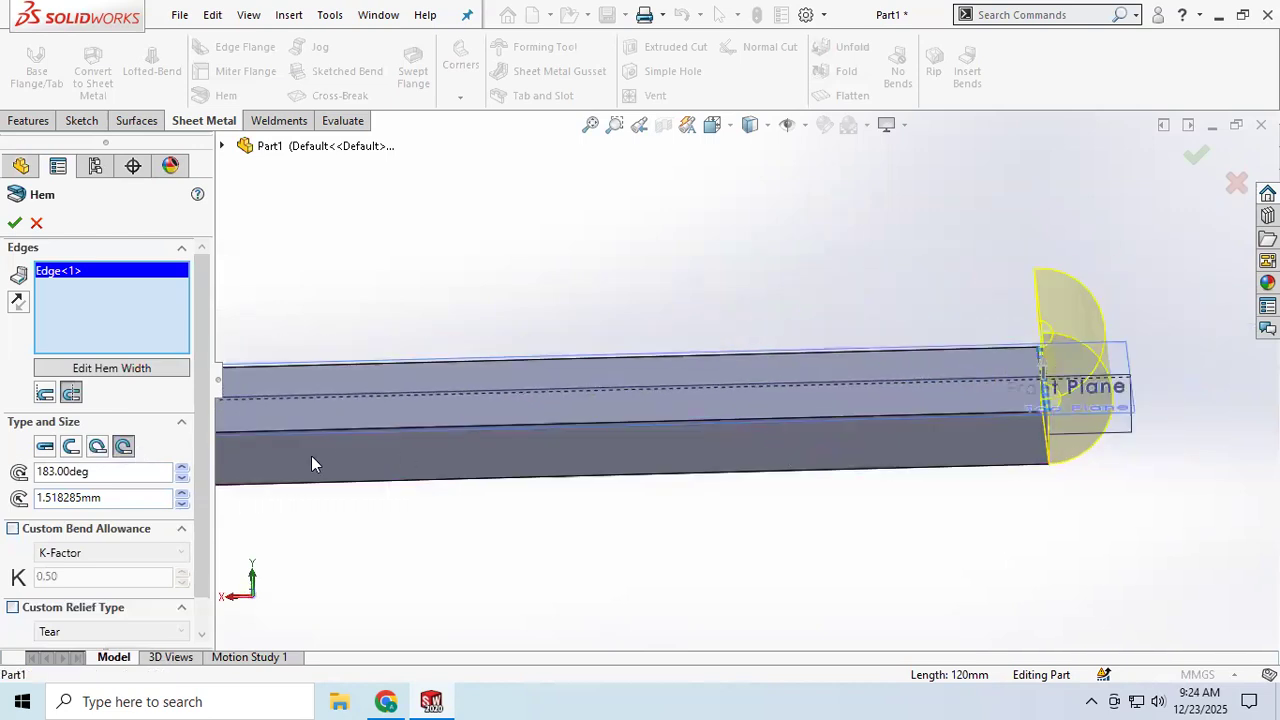
{"action": "left_click", "coordinate": [182, 470]}
{"action": "left_click_drag", "start_coordinate": [101, 474], "coordinate": [22, 474]}
{"action": "type", "text": "270"}
{"action": "key", "text": "Return"}
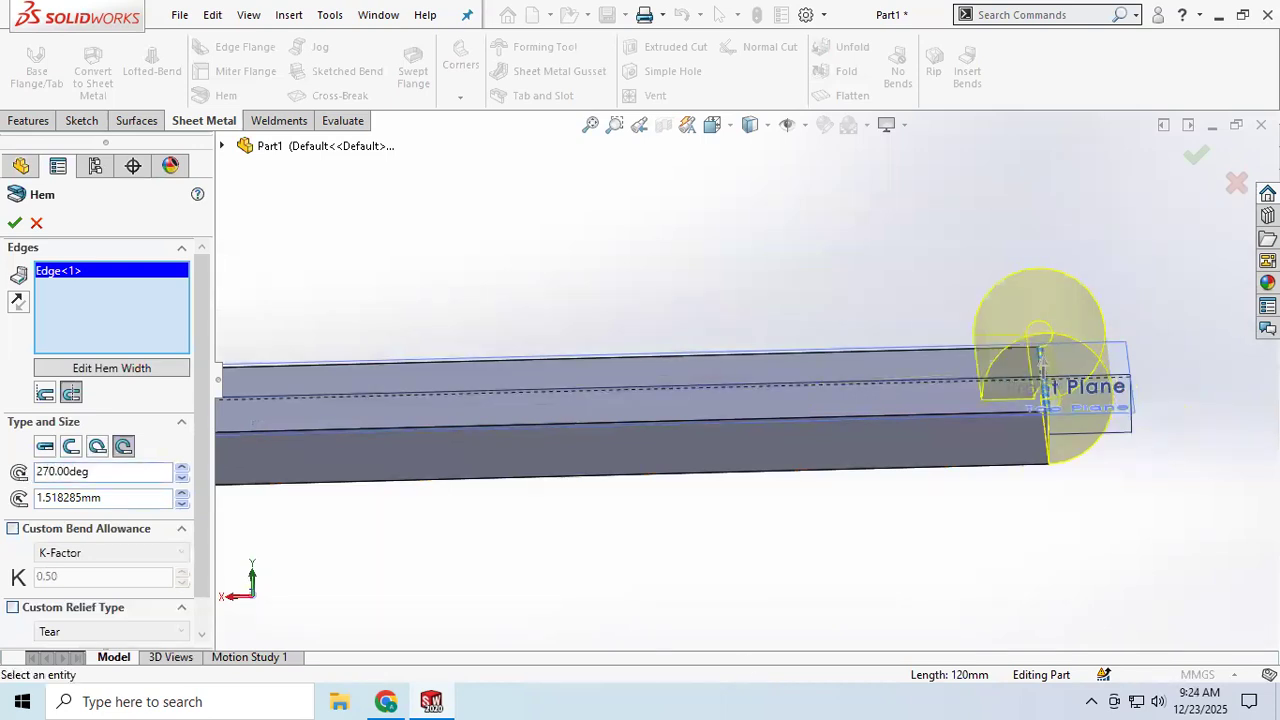
Step: Set the rolled hem's angle to 300 degrees
{"action": "scroll", "coordinate": [1014, 377], "scroll_direction": "down", "scroll_amount": 3}
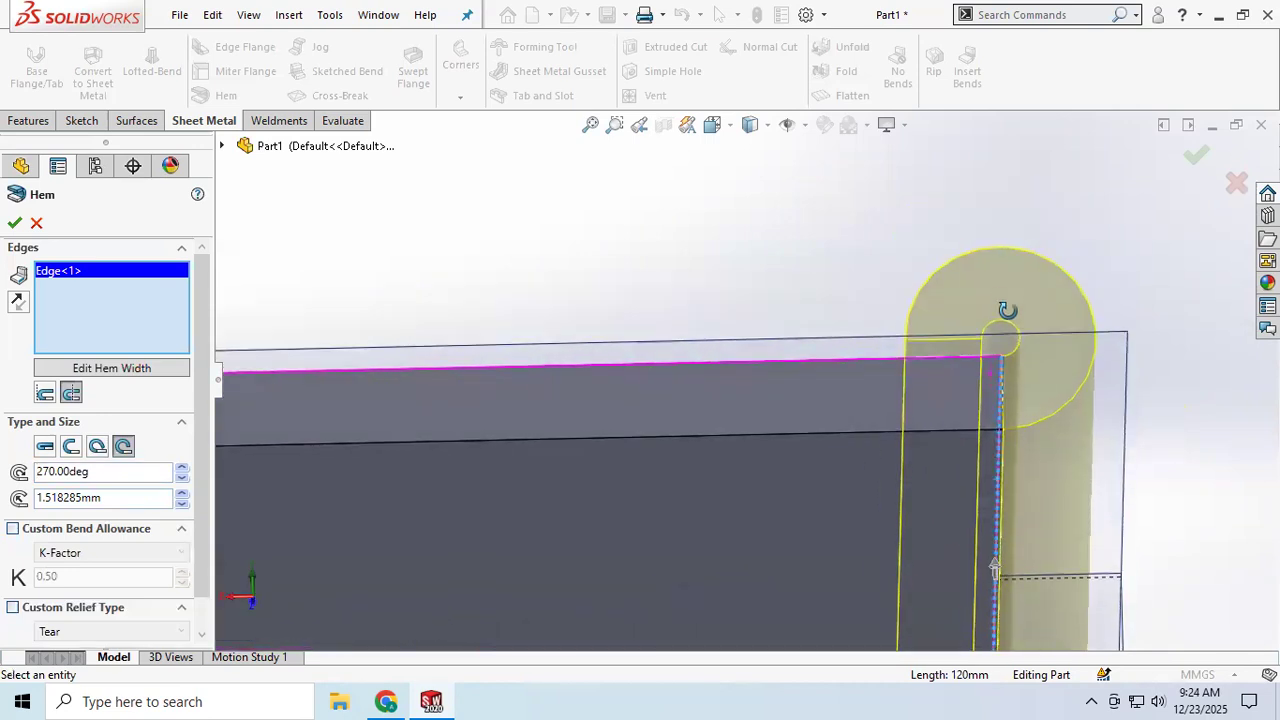
{"action": "scroll", "coordinate": [1005, 374], "scroll_direction": "up", "scroll_amount": 2}
{"action": "middle_click_drag", "start_coordinate": [1005, 375], "coordinate": [1005, 360]}
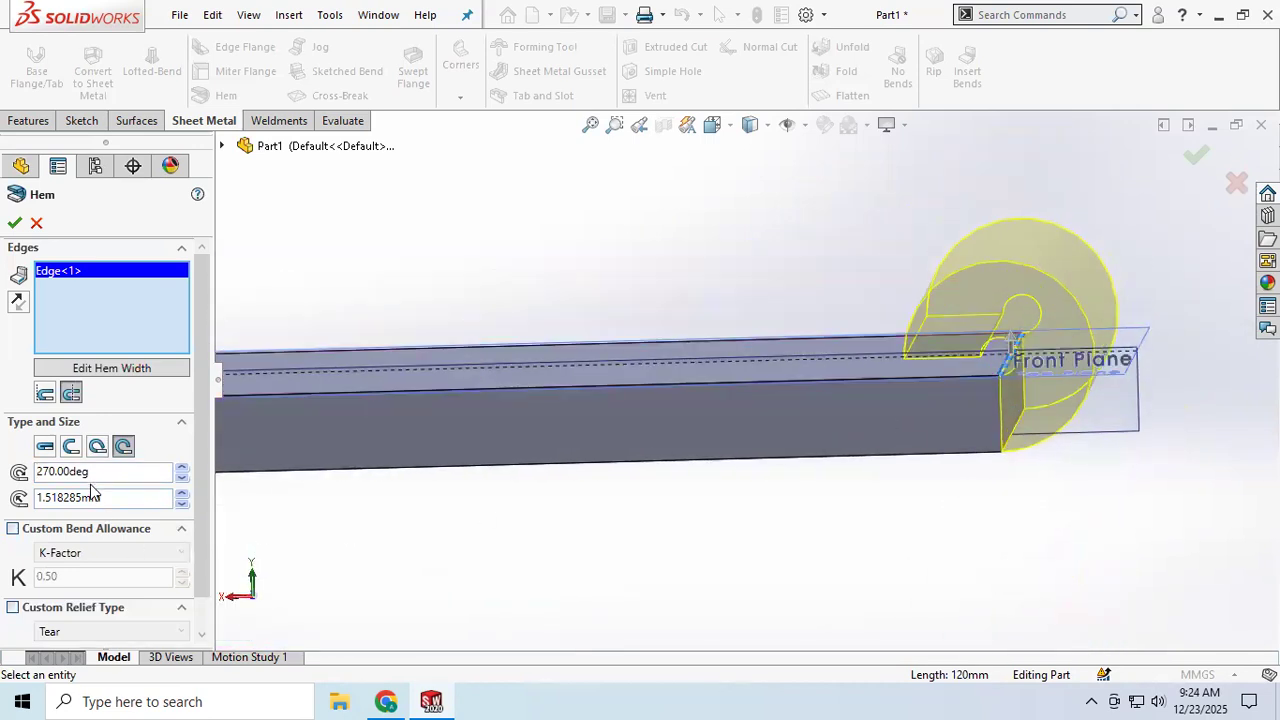
{"action": "left_click_drag", "start_coordinate": [99, 476], "coordinate": [28, 474]}
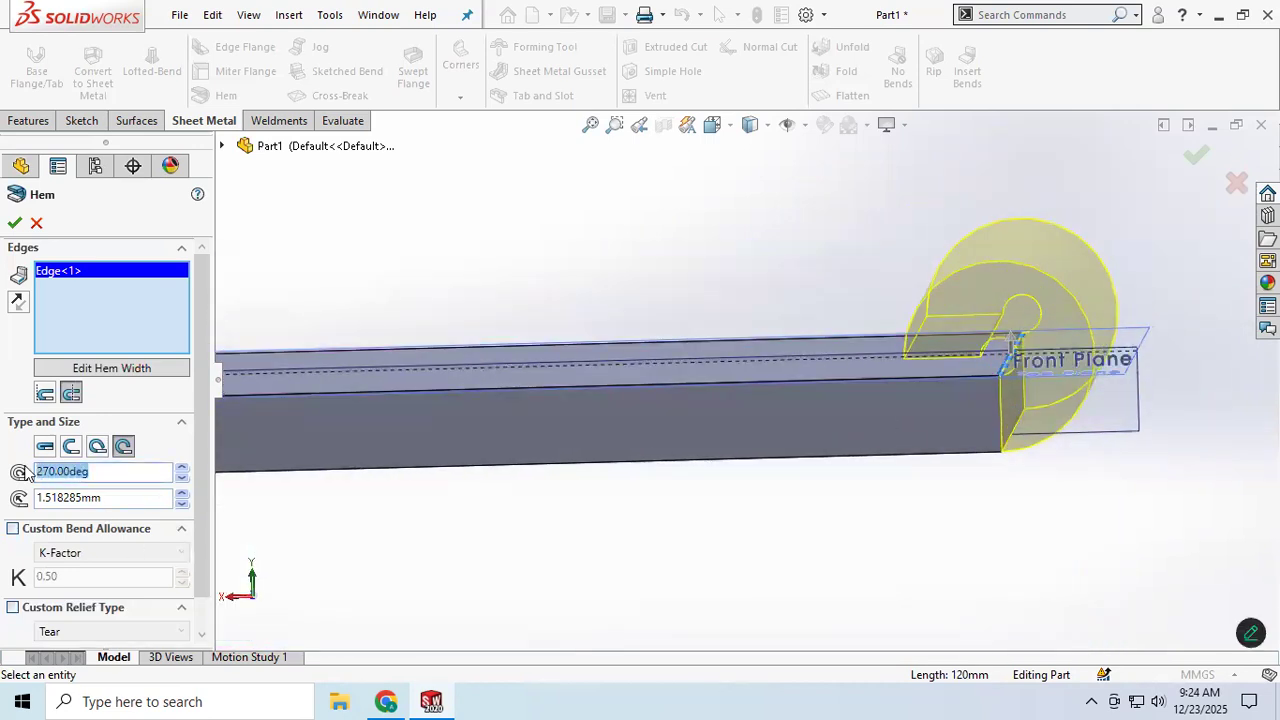
{"action": "type", "text": "300"}
{"action": "key", "text": "Return"}
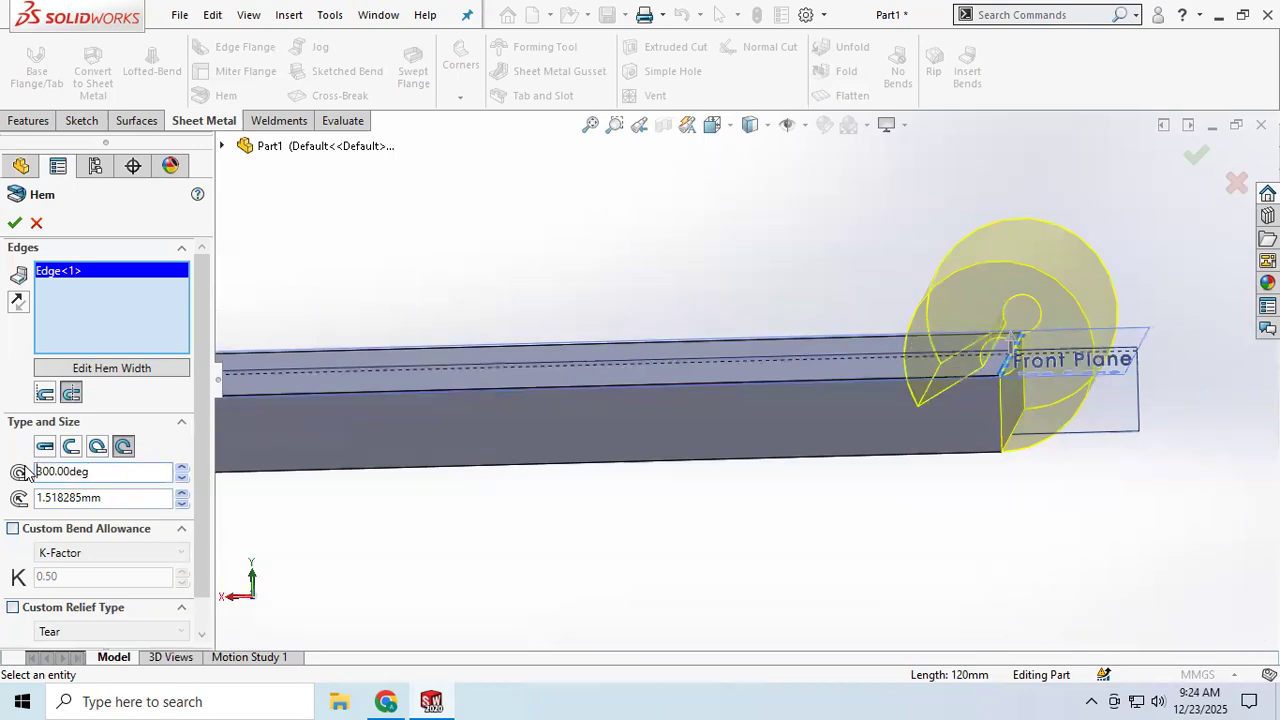
Step: Set the rolled hem's radius to 5 mm
{"action": "middle_click_drag", "start_coordinate": [870, 456], "coordinate": [992, 442]}
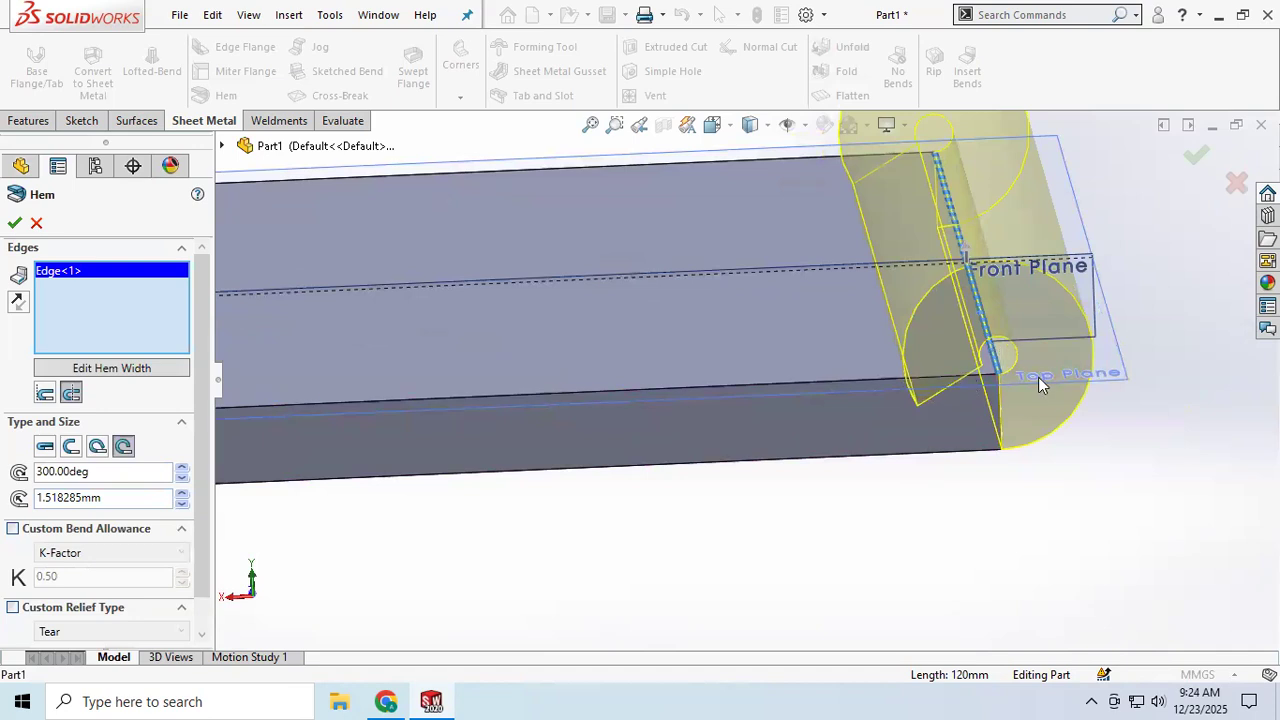
{"action": "left_click", "coordinate": [183, 495]}
{"action": "scroll", "coordinate": [636, 472], "scroll_direction": "up", "scroll_amount": 2}
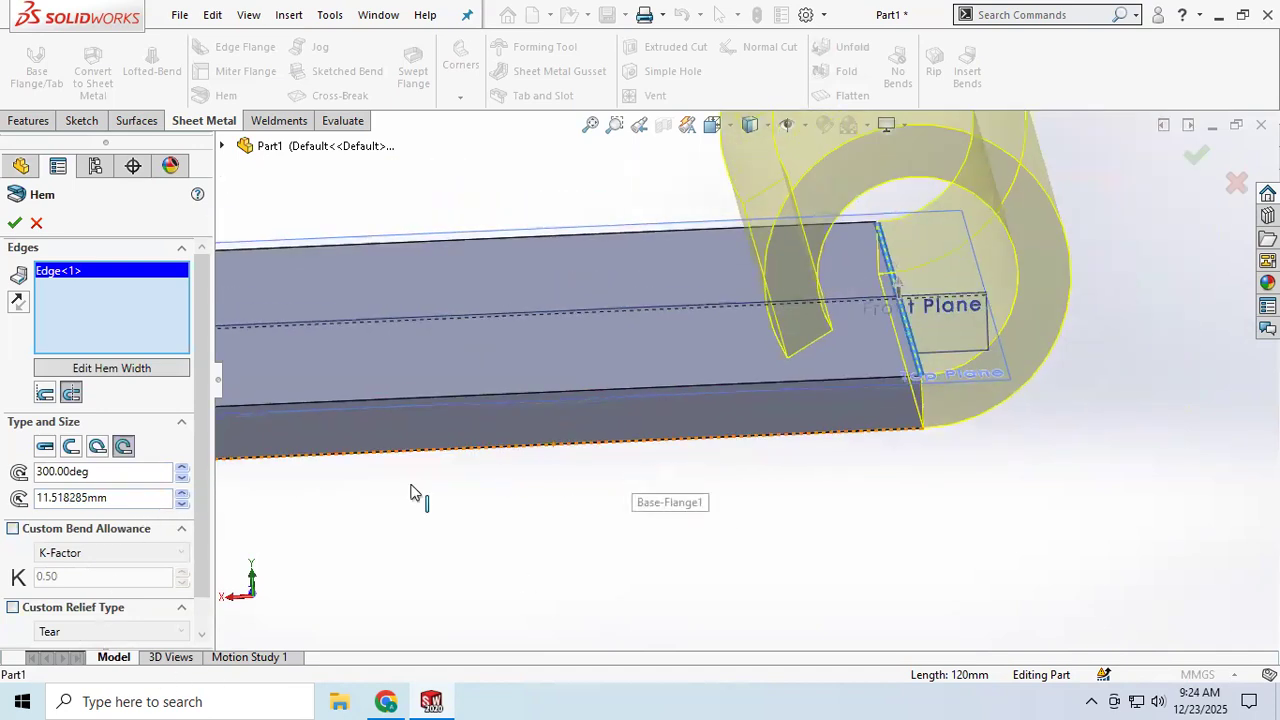
{"action": "left_click_drag", "start_coordinate": [130, 500], "coordinate": [5, 497]}
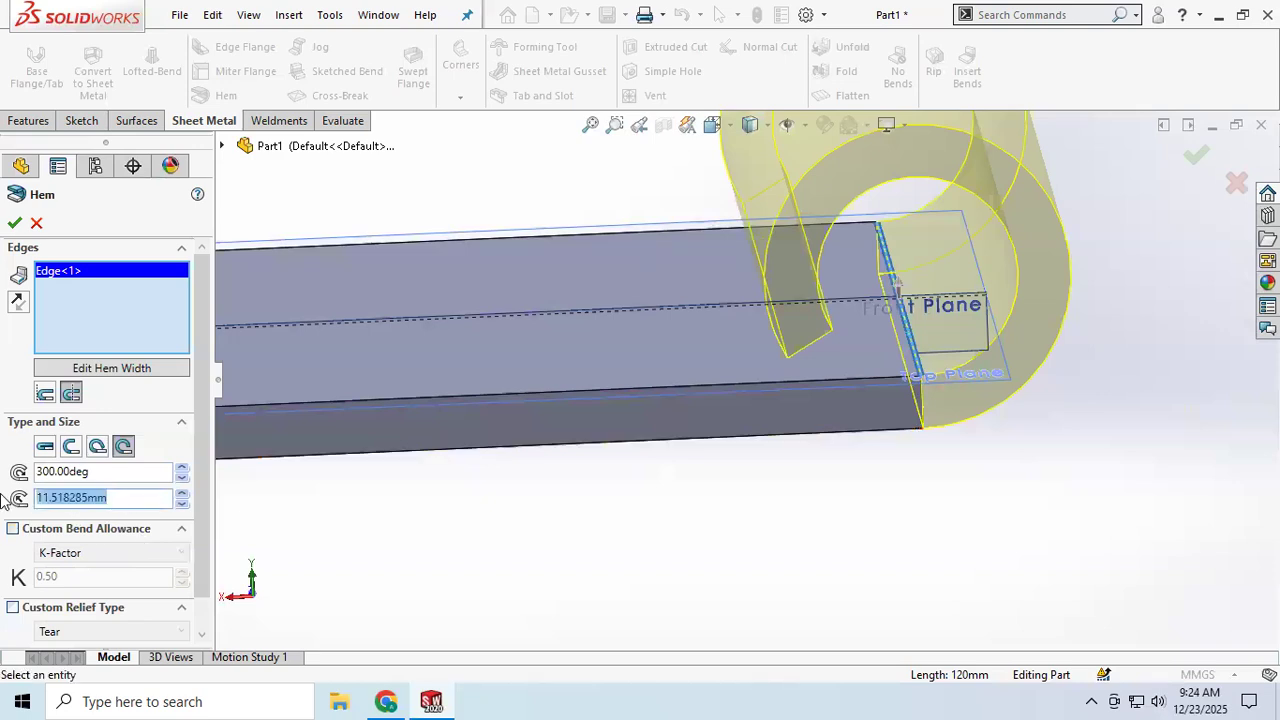
{"action": "type", "text": "5.00mm"}
{"action": "key", "text": "Return"}
Step: Apply the rolled hem on the short outer edge
{"action": "scroll", "coordinate": [903, 416], "scroll_direction": "up", "scroll_amount": 1}
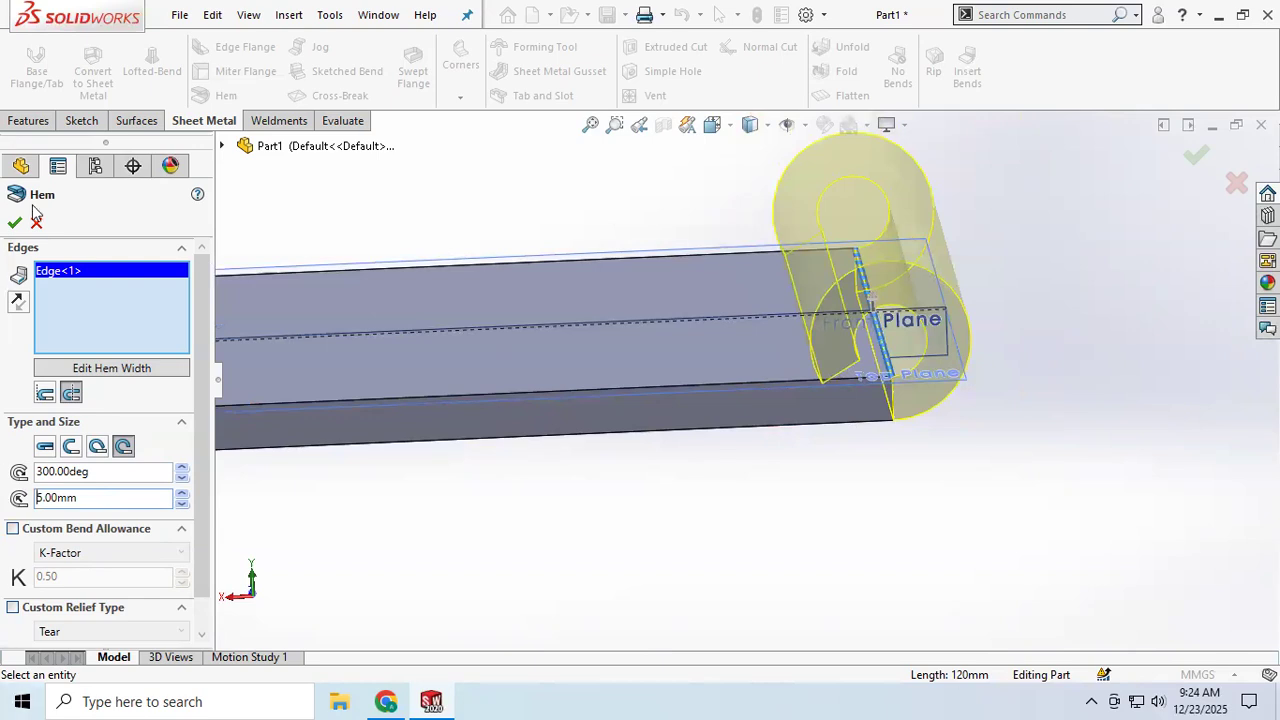
{"action": "key", "text": "Return"}
{"action": "mouse_move", "coordinate": [768, 343]}
{"action": "middle_mouse_down"}
{"action": "mouse_move", "coordinate": [773, 304]}
{"action": "mouse_move", "coordinate": [795, 319]}
{"action": "mouse_move", "coordinate": [749, 343]}
{"action": "mouse_move", "coordinate": [766, 343]}
{"action": "middle_mouse_up"}
{"action": "scroll", "coordinate": [872, 355], "scroll_direction": "down", "scroll_amount": 3}
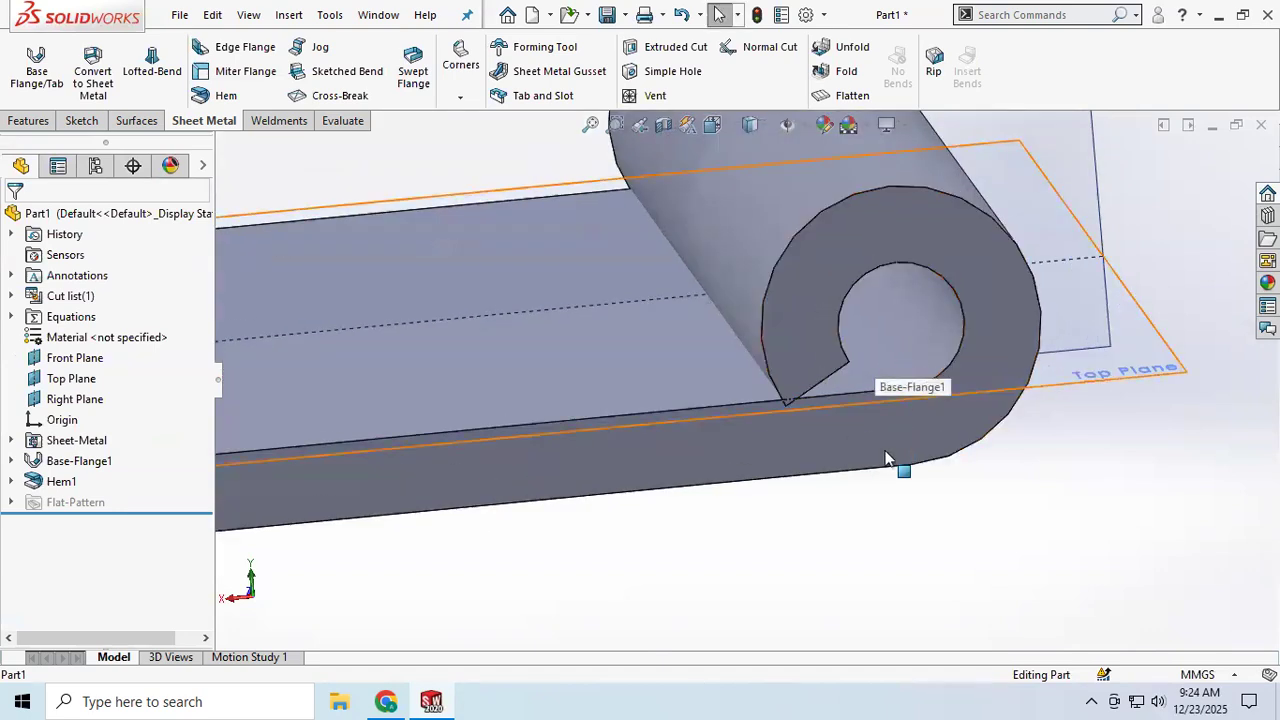
Step: Start another Hem and select the opposite short outer edge of the base flange
{"action": "scroll", "coordinate": [836, 399], "scroll_direction": "up", "scroll_amount": 3}
{"action": "scroll", "coordinate": [795, 380], "scroll_direction": "up", "scroll_amount": 5}
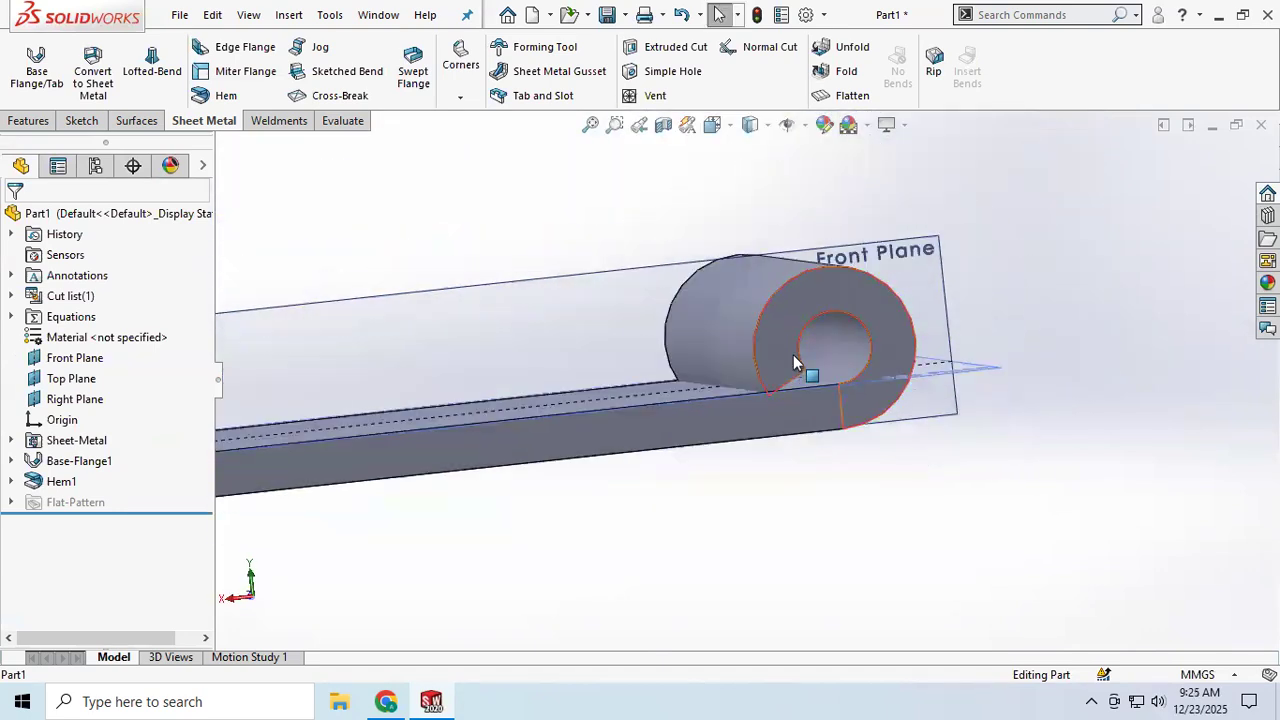
{"action": "middle_click_drag", "start_coordinate": [557, 378], "coordinate": [585, 397]}
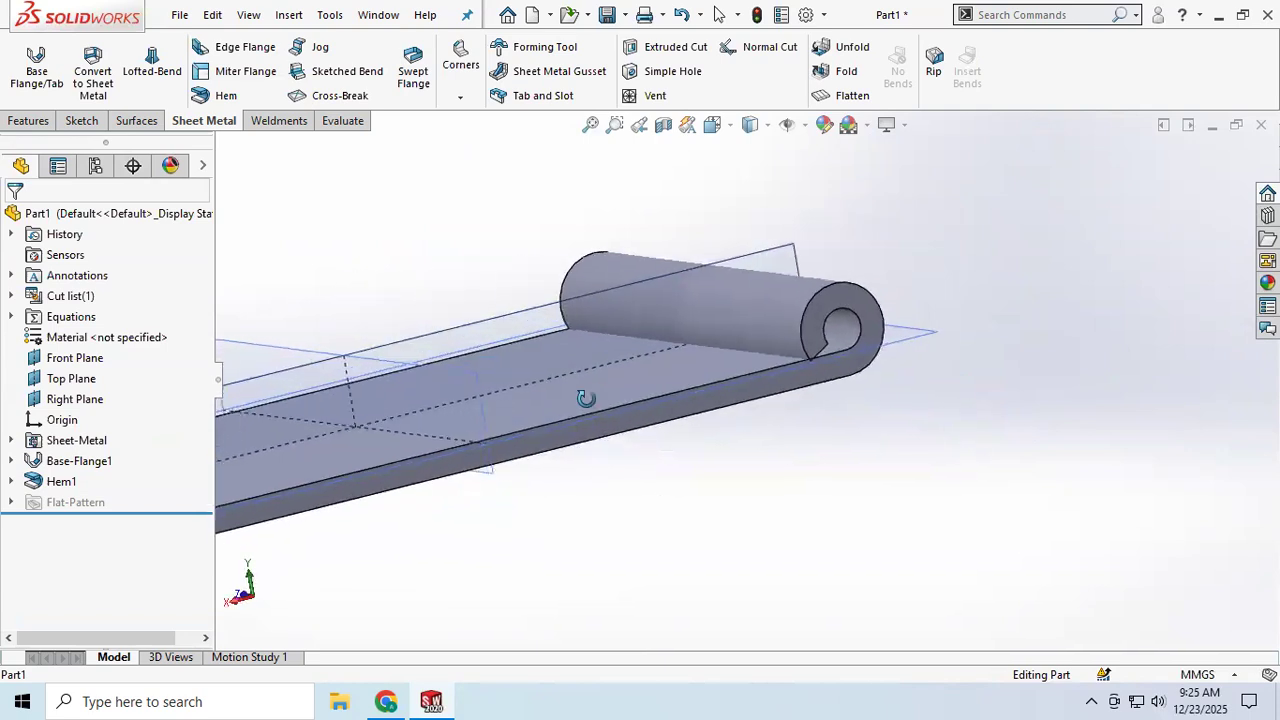
{"action": "scroll", "coordinate": [579, 399], "scroll_direction": "up", "scroll_amount": 3}
{"action": "mouse_move", "coordinate": [441, 383]}
{"action": "middle_mouse_down"}
{"action": "mouse_move", "coordinate": [441, 369]}
{"action": "mouse_move", "coordinate": [451, 399]}
{"action": "middle_mouse_up"}
{"action": "scroll", "coordinate": [289, 436], "scroll_direction": "down", "scroll_amount": 1}
{"action": "scroll", "coordinate": [289, 436], "scroll_direction": "down", "scroll_amount": 1}
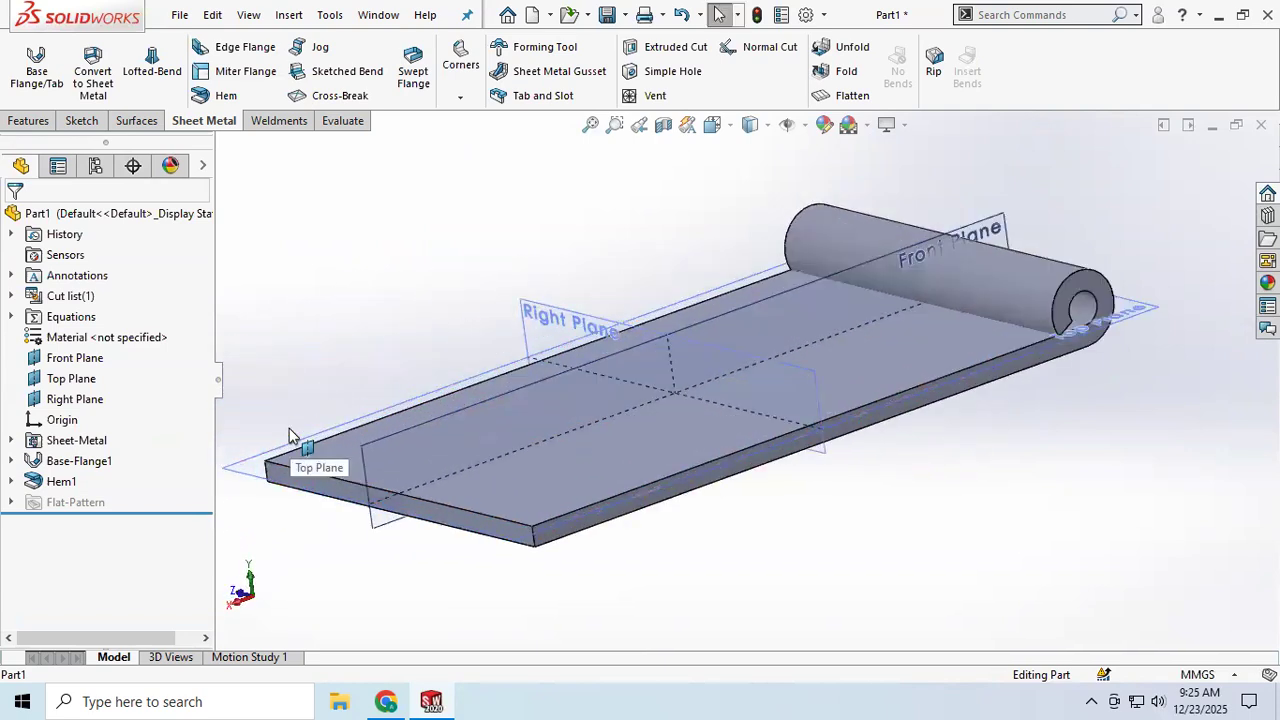
{"action": "left_click", "coordinate": [242, 94]}
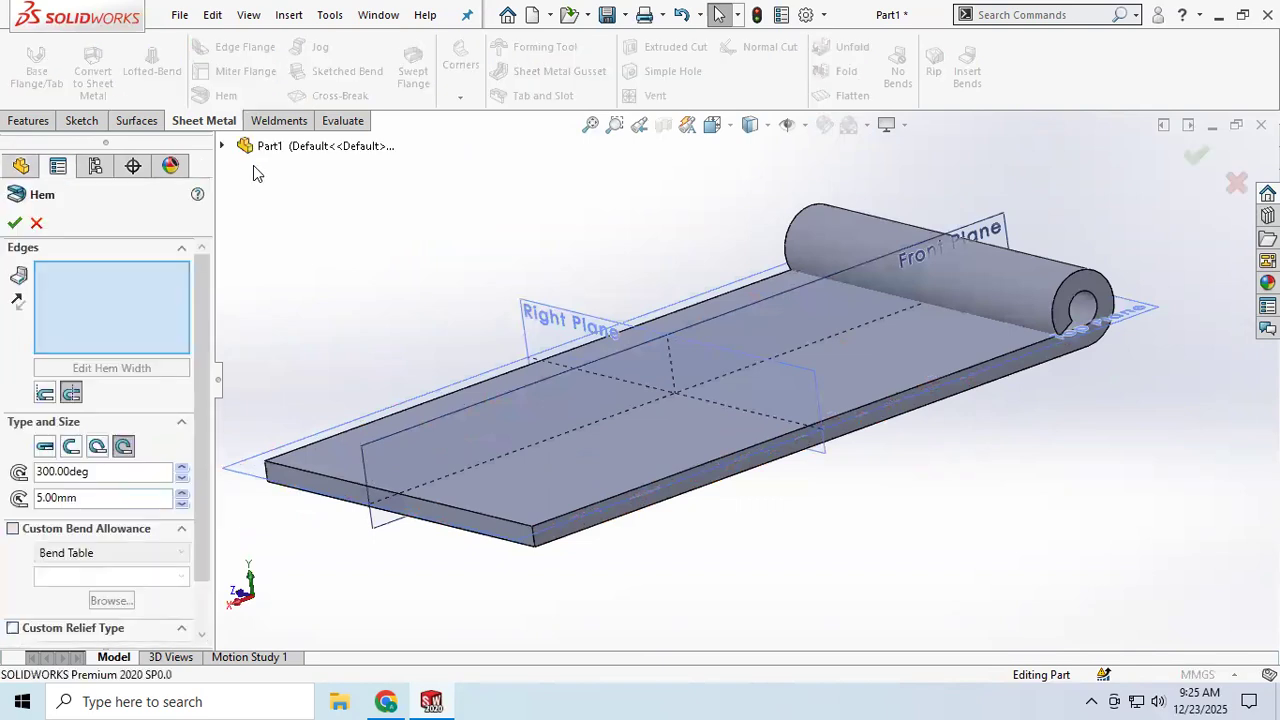
{"action": "left_click", "coordinate": [423, 509]}
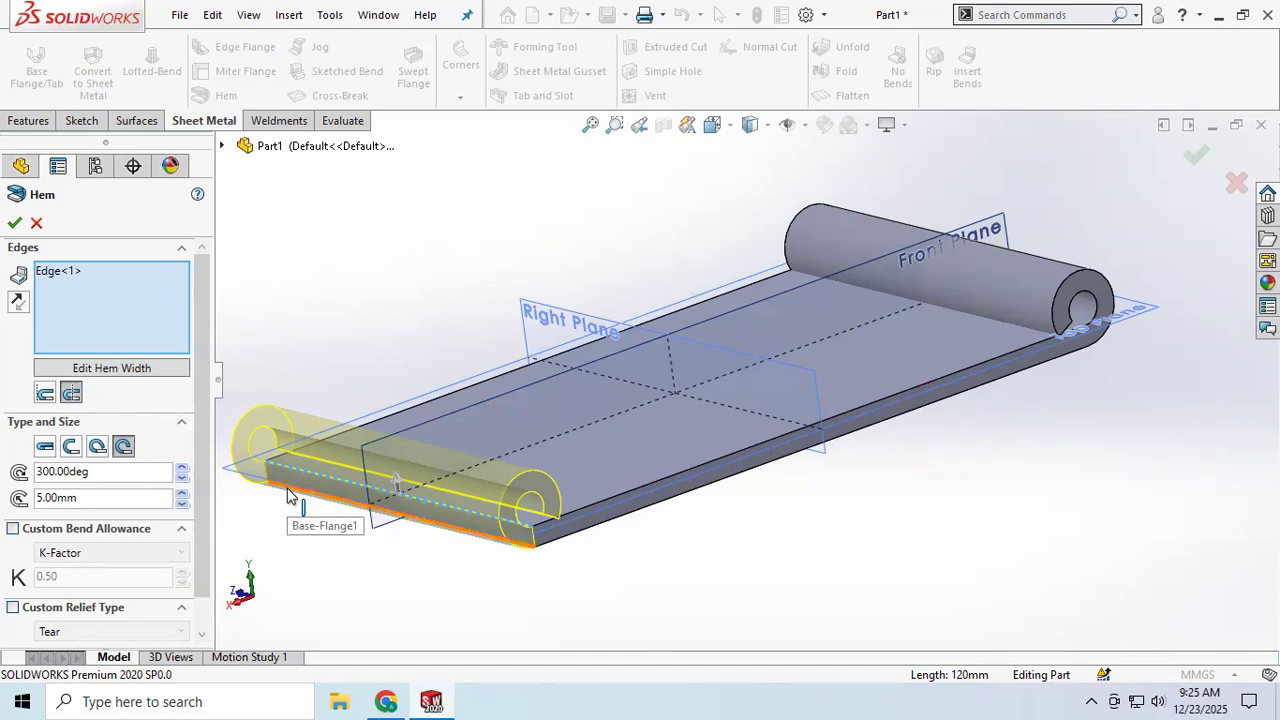
Step: Edit the second hem's width profile and drag its end point inward, setting the end point's X coordinate to 90 mm
{"action": "left_click", "coordinate": [113, 377]}
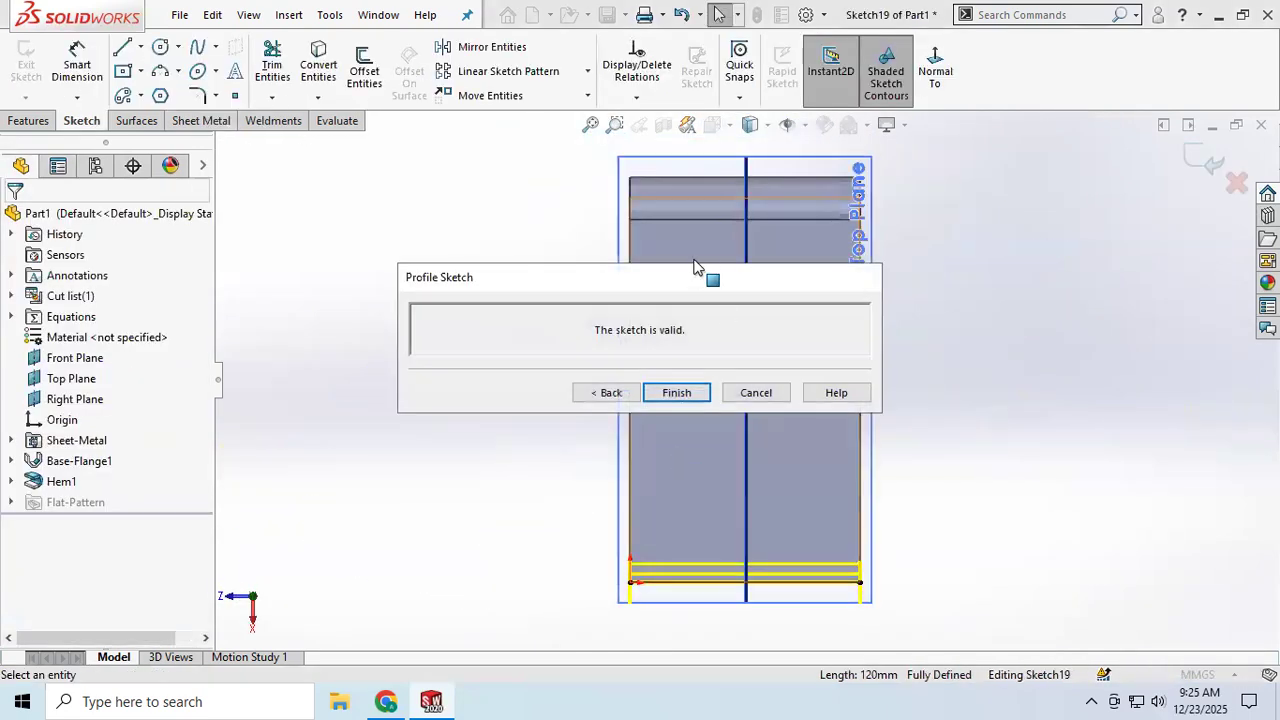
{"action": "left_click_drag", "start_coordinate": [675, 278], "coordinate": [327, 59]}
{"action": "mouse_move", "coordinate": [527, 392]}
{"action": "middle_mouse_down"}
{"action": "mouse_move", "coordinate": [443, 357]}
{"action": "mouse_move", "coordinate": [423, 334]}
{"action": "mouse_move", "coordinate": [312, 403]}
{"action": "mouse_move", "coordinate": [386, 420]}
{"action": "mouse_move", "coordinate": [371, 446]}
{"action": "mouse_move", "coordinate": [379, 433]}
{"action": "middle_mouse_up"}
{"action": "scroll", "coordinate": [514, 517], "scroll_direction": "down", "scroll_amount": 2}
{"action": "scroll", "coordinate": [651, 623], "scroll_direction": "down", "scroll_amount": 2}
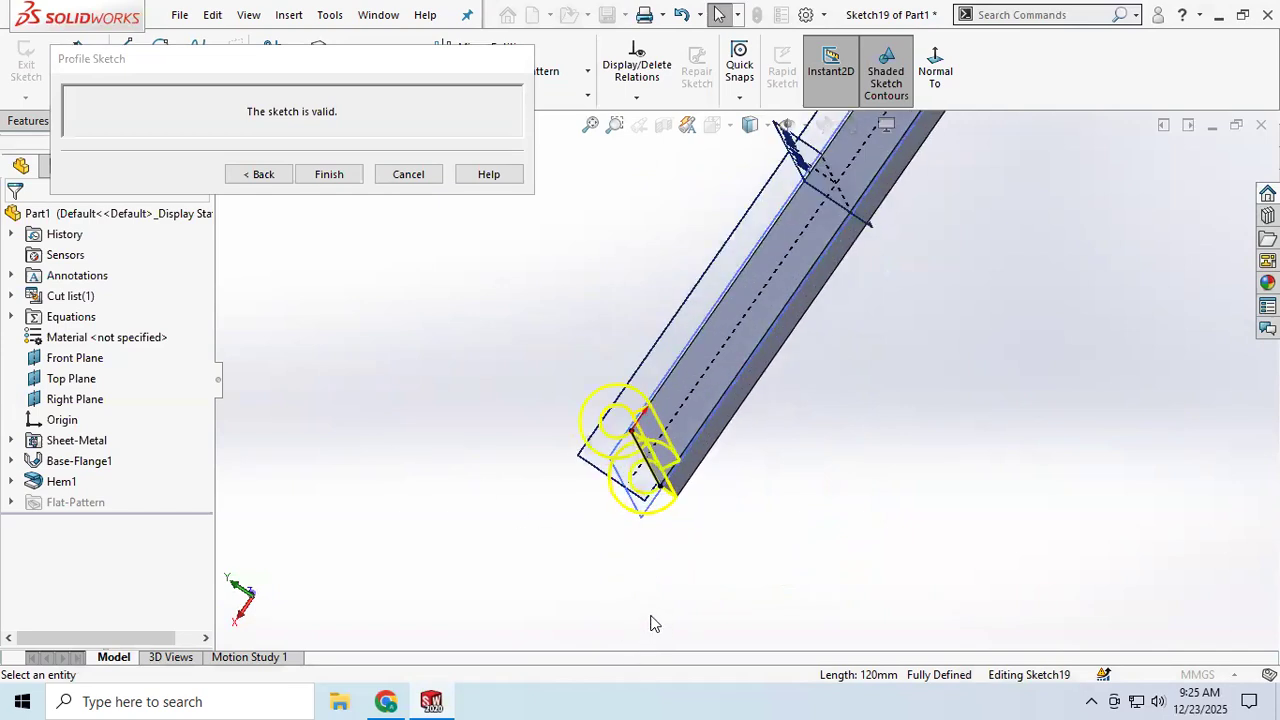
{"action": "scroll", "coordinate": [631, 460], "scroll_direction": "down", "scroll_amount": 2}
{"action": "scroll", "coordinate": [619, 455], "scroll_direction": "down", "scroll_amount": 2}
{"action": "middle_click_drag", "start_coordinate": [585, 452], "coordinate": [623, 400]}
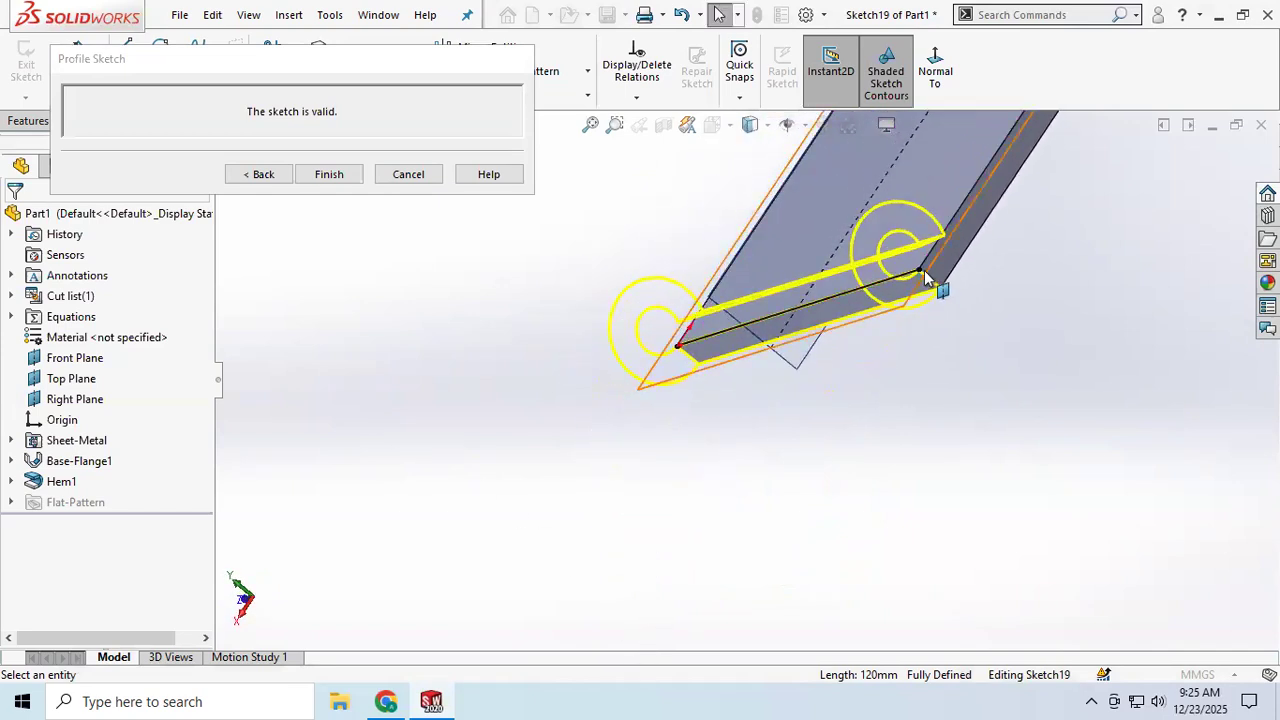
{"action": "left_click_drag", "start_coordinate": [921, 272], "coordinate": [858, 290]}
{"action": "left_click", "coordinate": [112, 472]}
{"action": "type", "text": "30"}
{"action": "key", "text": "Return"}
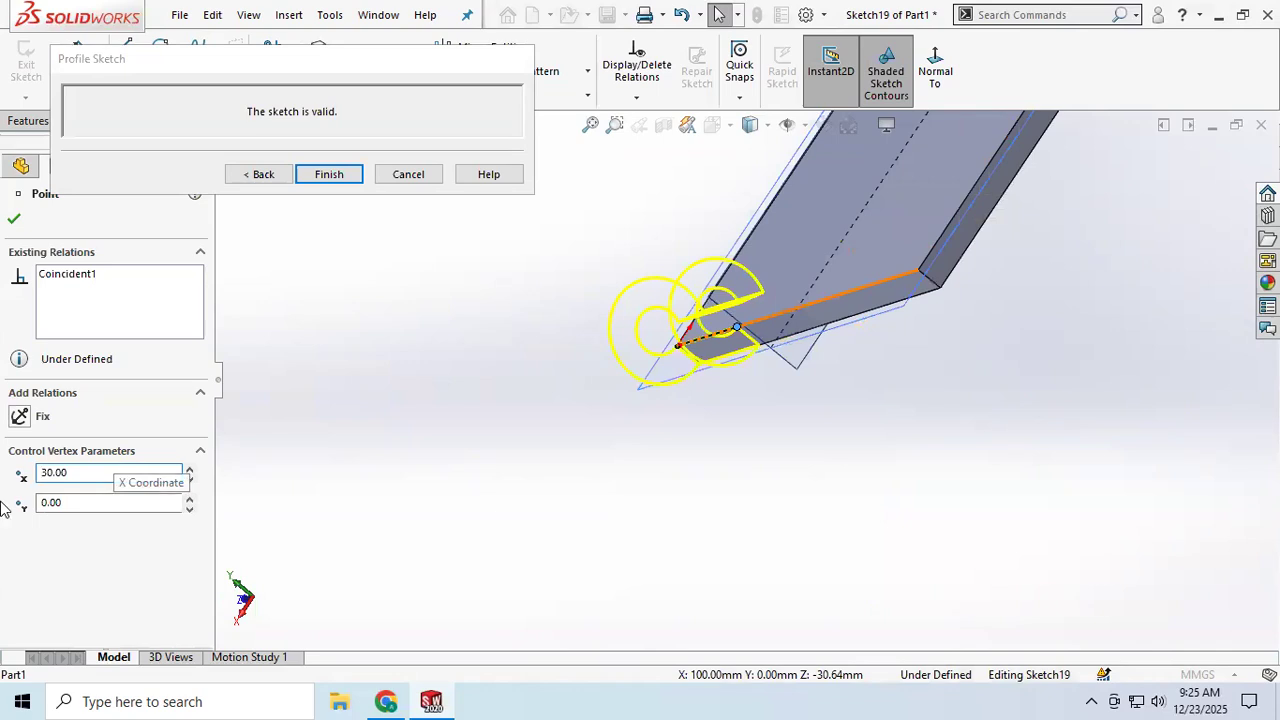
{"action": "left_click_drag", "start_coordinate": [105, 472], "coordinate": [8, 478]}
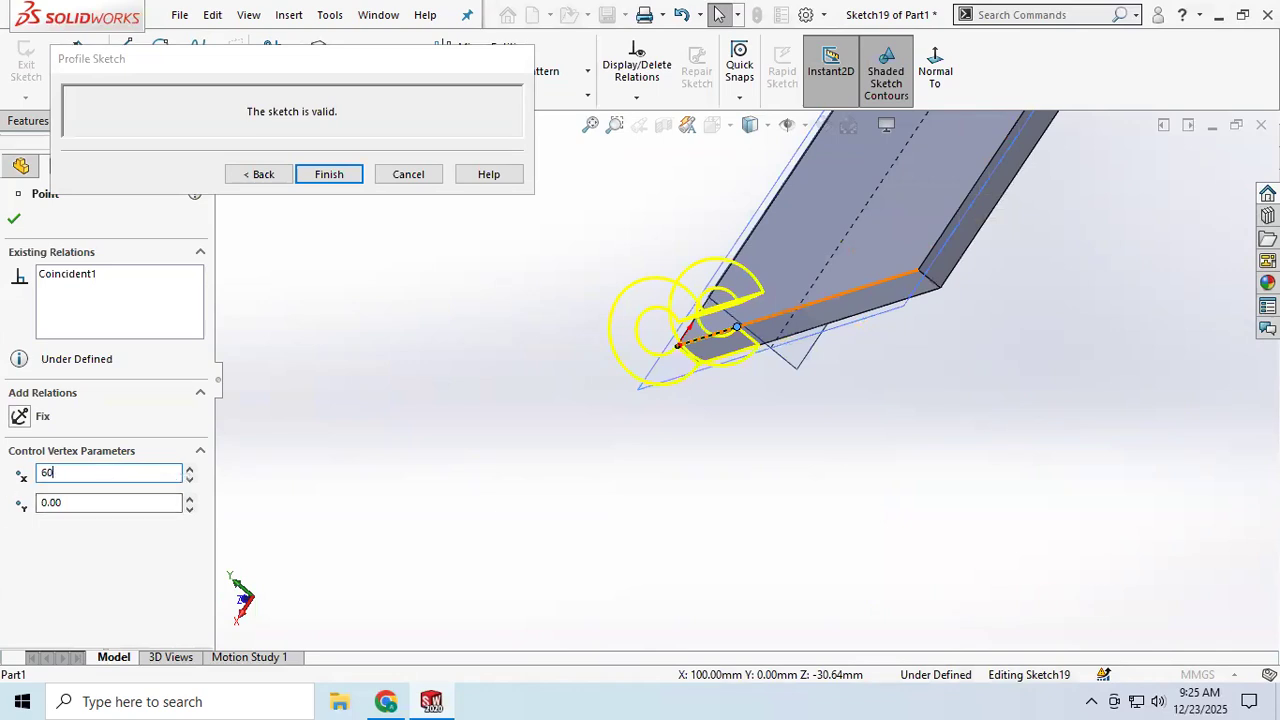
{"action": "key", "text": "Return"}
{"action": "middle_click_drag", "start_coordinate": [551, 426], "coordinate": [628, 402]}
{"action": "left_click_drag", "start_coordinate": [95, 470], "coordinate": [9, 484]}
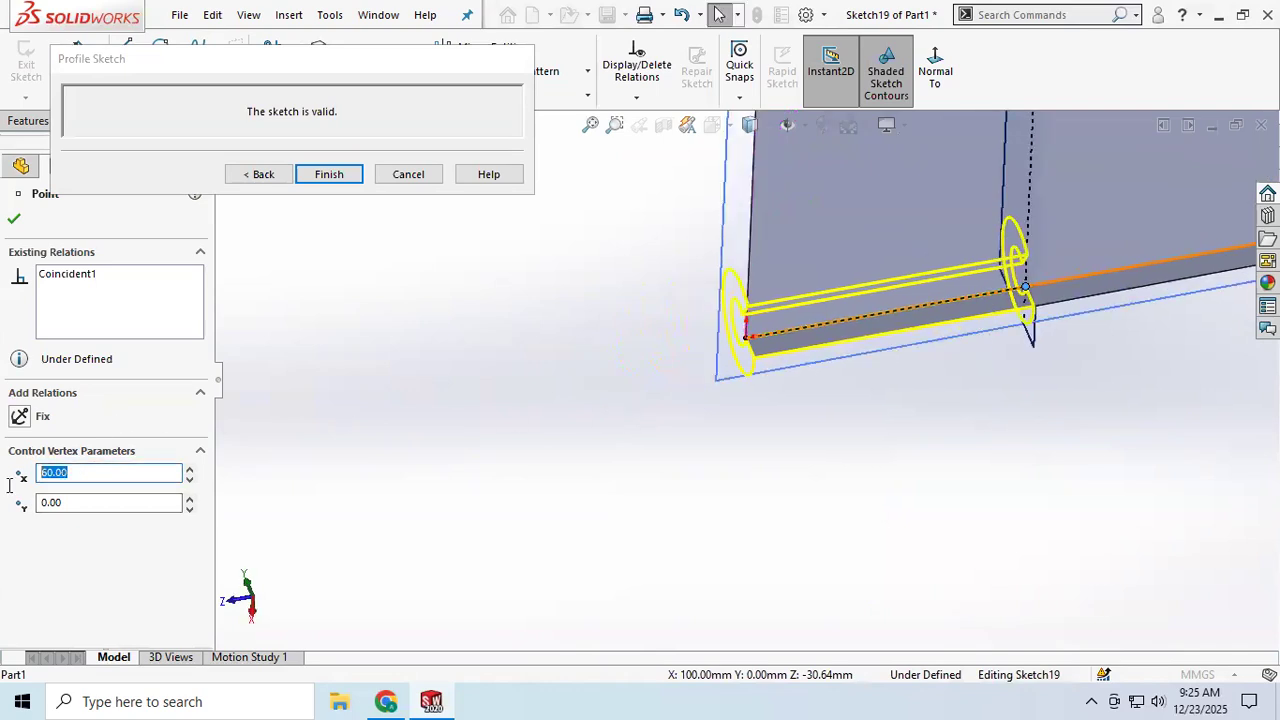
{"action": "key", "text": "Return"}
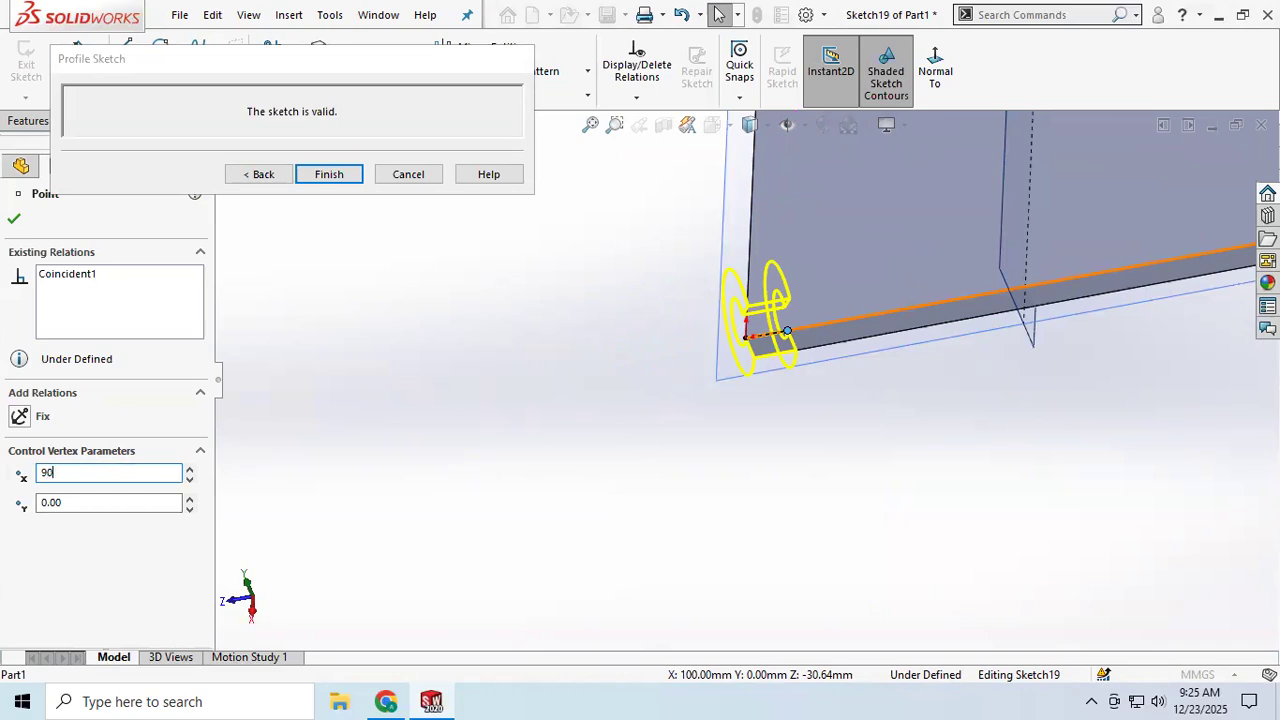
{"action": "key", "text": "Return"}
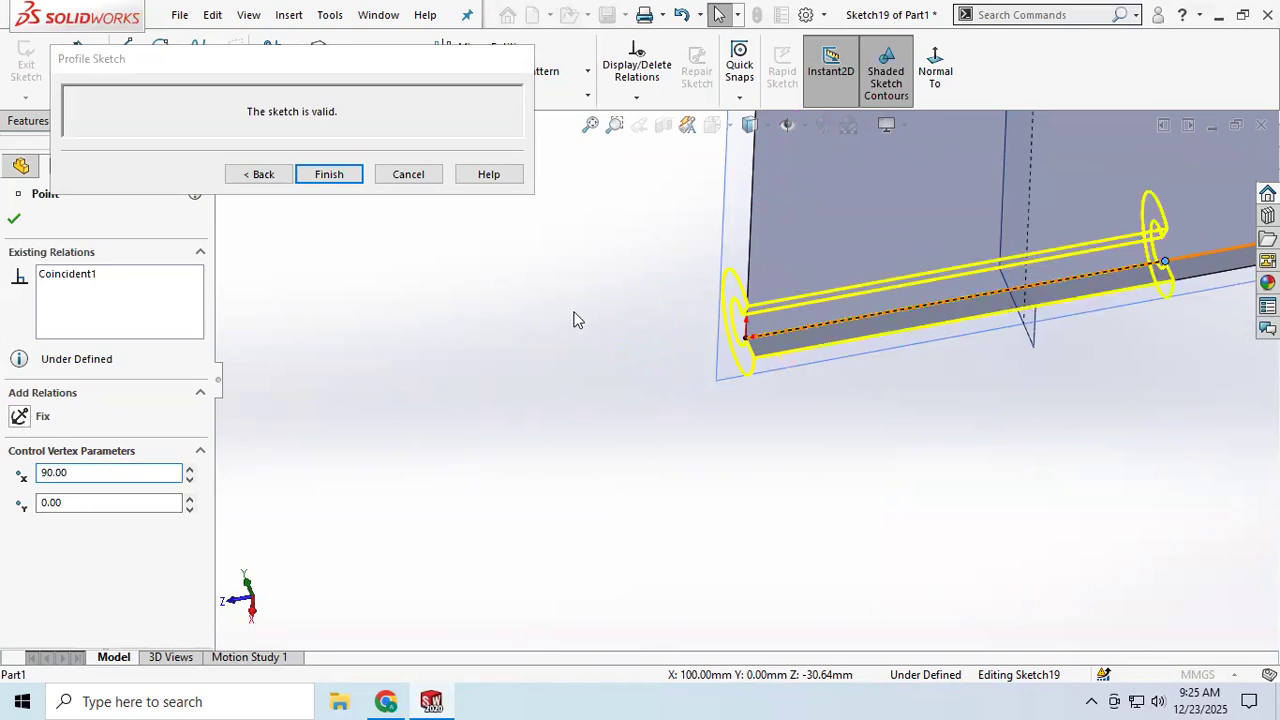
Step: Move the hem's start point to X 30 mm and finish the profile sketch
{"action": "left_click_drag", "start_coordinate": [748, 339], "coordinate": [868, 321]}
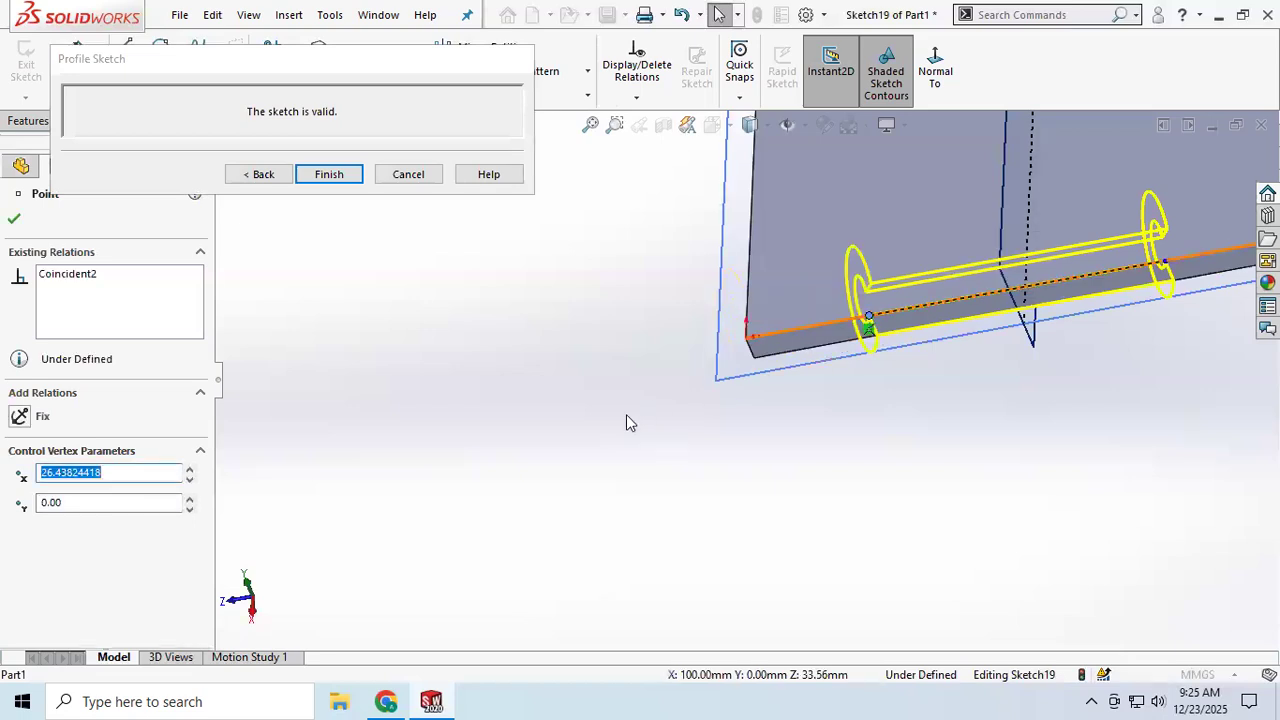
{"action": "type", "text": "30"}
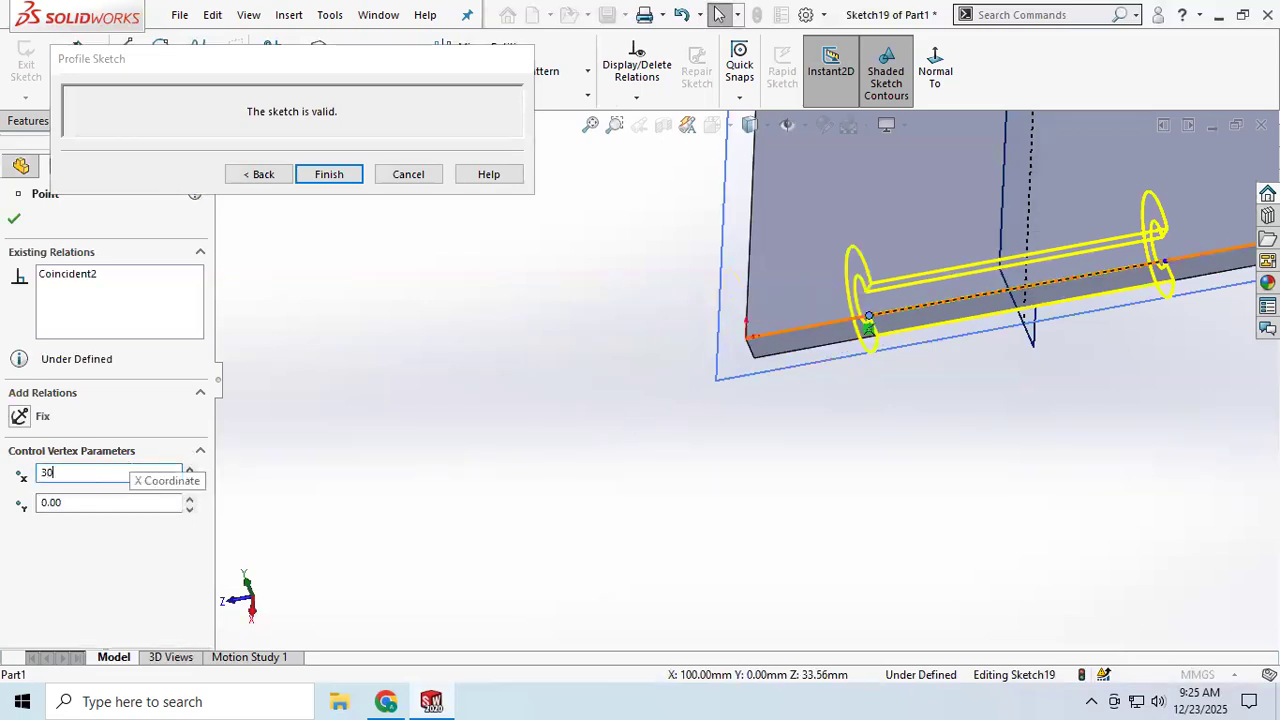
{"action": "key", "text": "Return"}
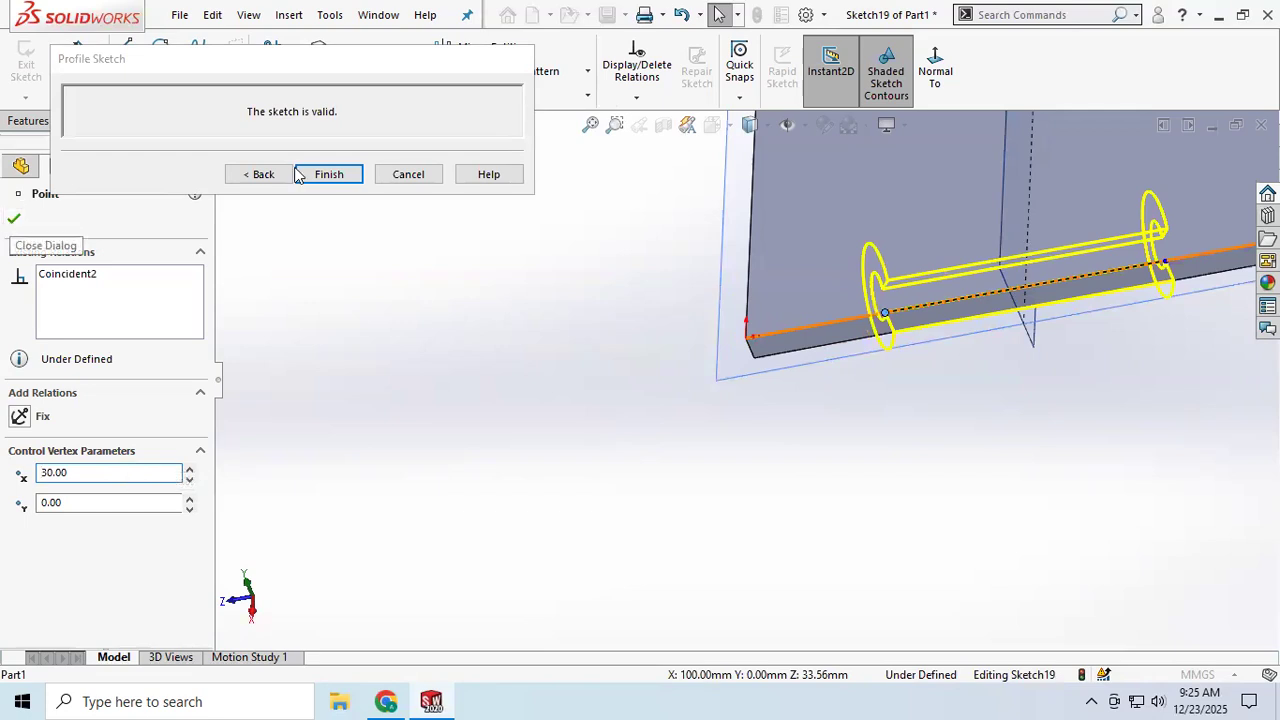
{"action": "left_click", "coordinate": [329, 174]}
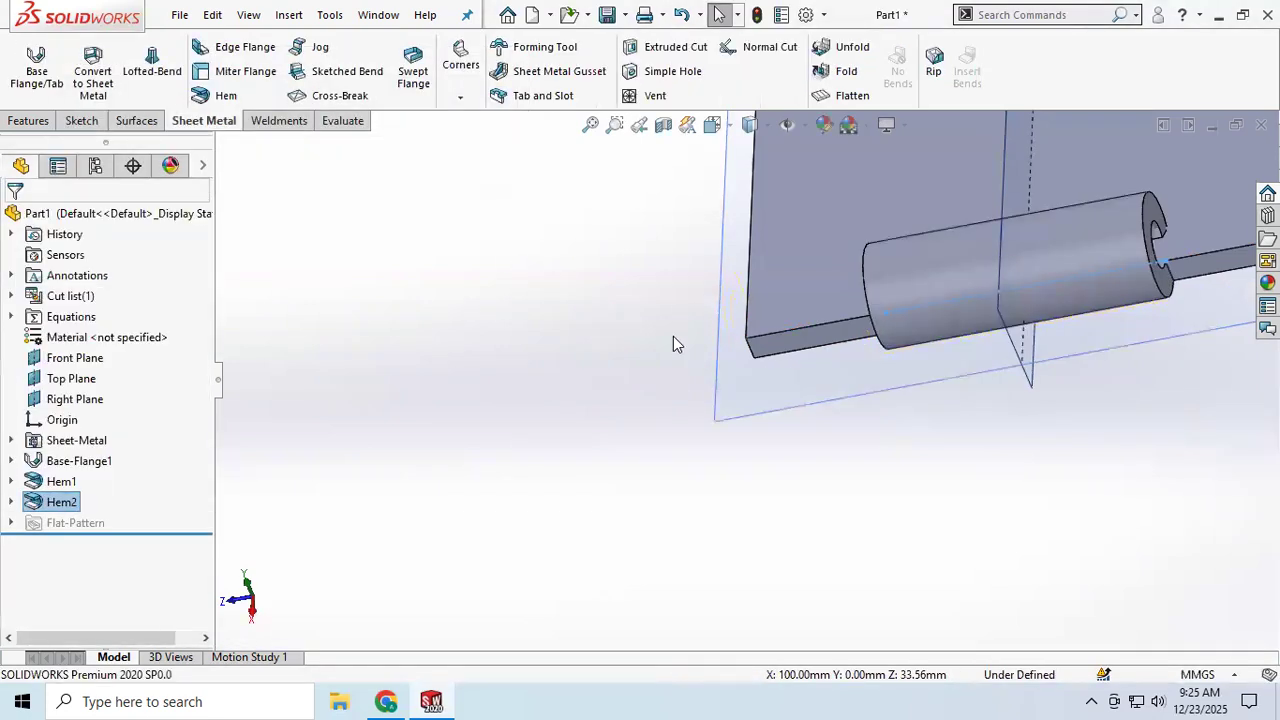
Step: Open the second hem feature for editing and enable a custom relief type
{"action": "middle_click_drag", "start_coordinate": [893, 345], "coordinate": [950, 268]}
{"action": "scroll", "coordinate": [1136, 190], "scroll_direction": "down", "scroll_amount": 3}
{"action": "scroll", "coordinate": [1136, 190], "scroll_direction": "down", "scroll_amount": 4}
{"action": "scroll", "coordinate": [1113, 253], "scroll_direction": "up", "scroll_amount": 4}
{"action": "middle_click_drag", "start_coordinate": [1115, 283], "coordinate": [940, 400]}
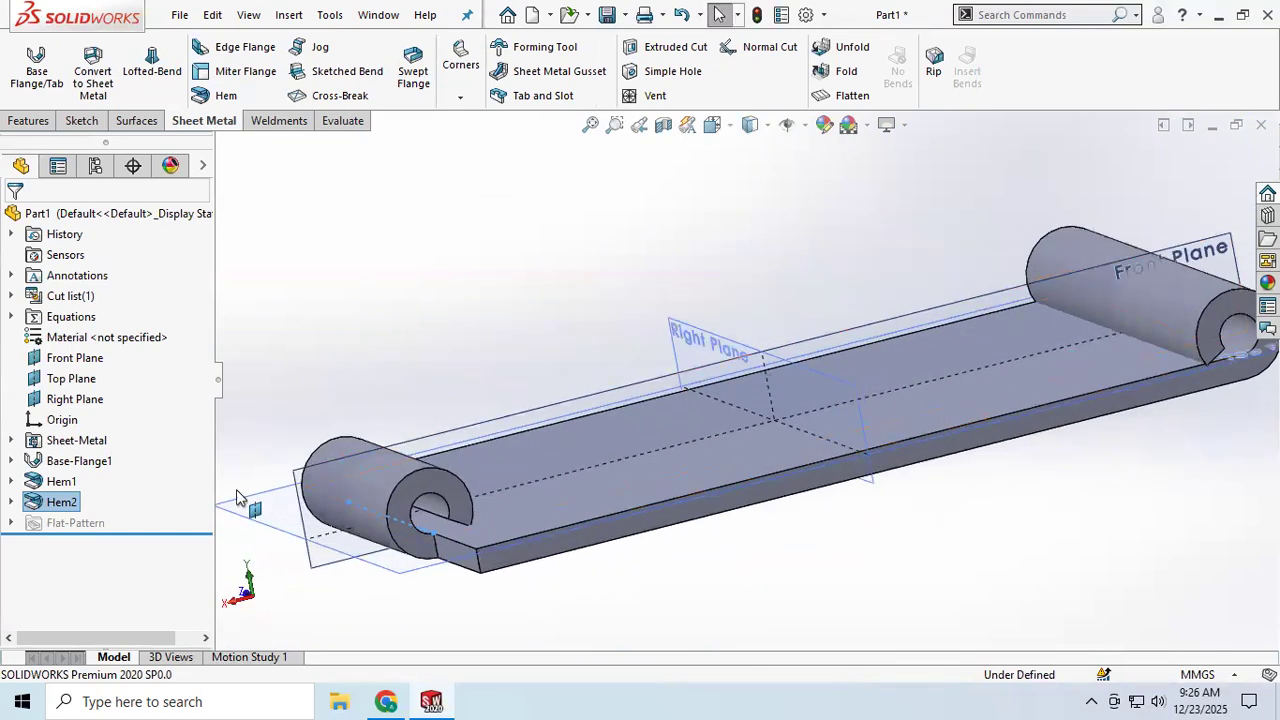
{"action": "right_click", "coordinate": [63, 502]}
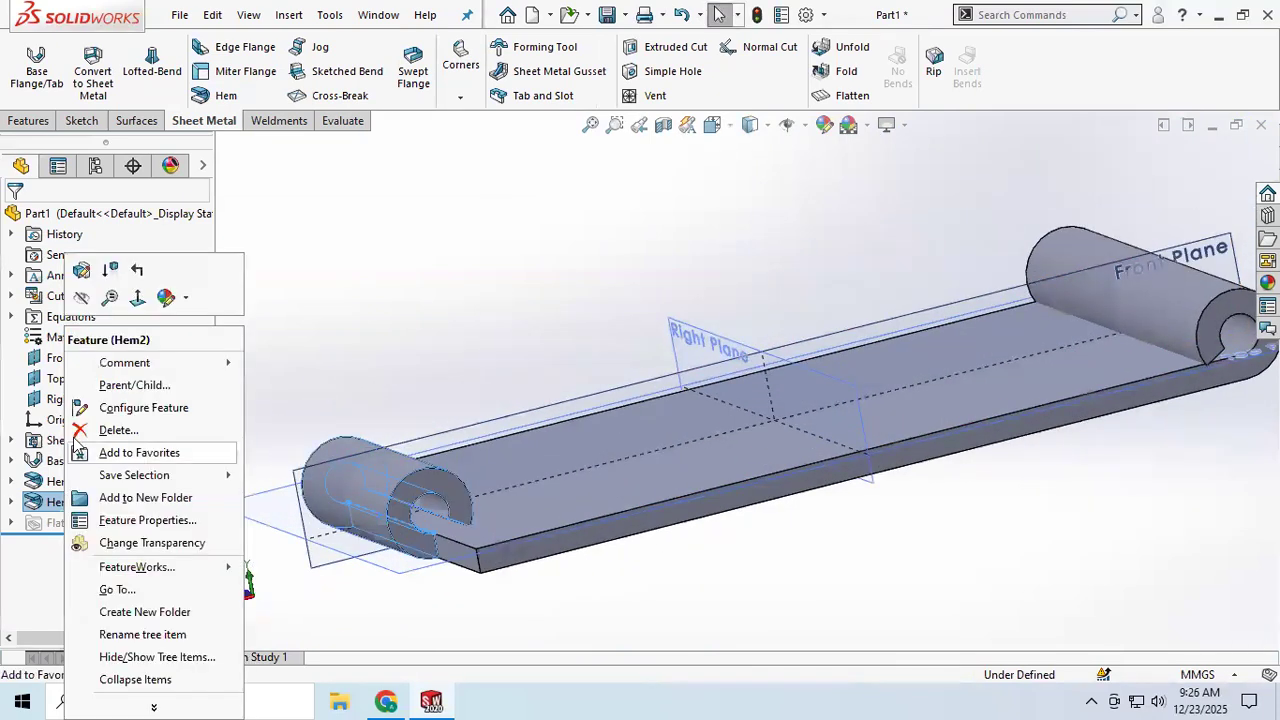
{"action": "left_click", "coordinate": [83, 271]}
{"action": "scroll", "coordinate": [73, 576], "scroll_direction": "down", "scroll_amount": 3}
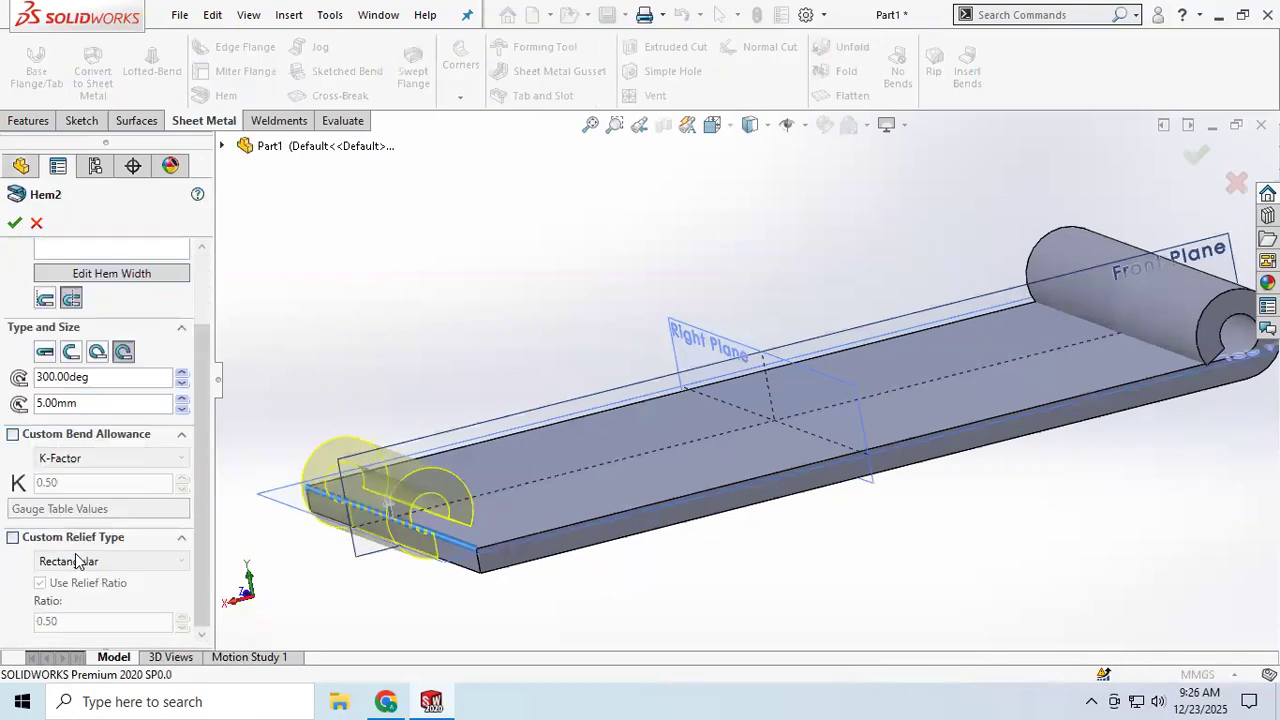
{"action": "left_click", "coordinate": [12, 541]}
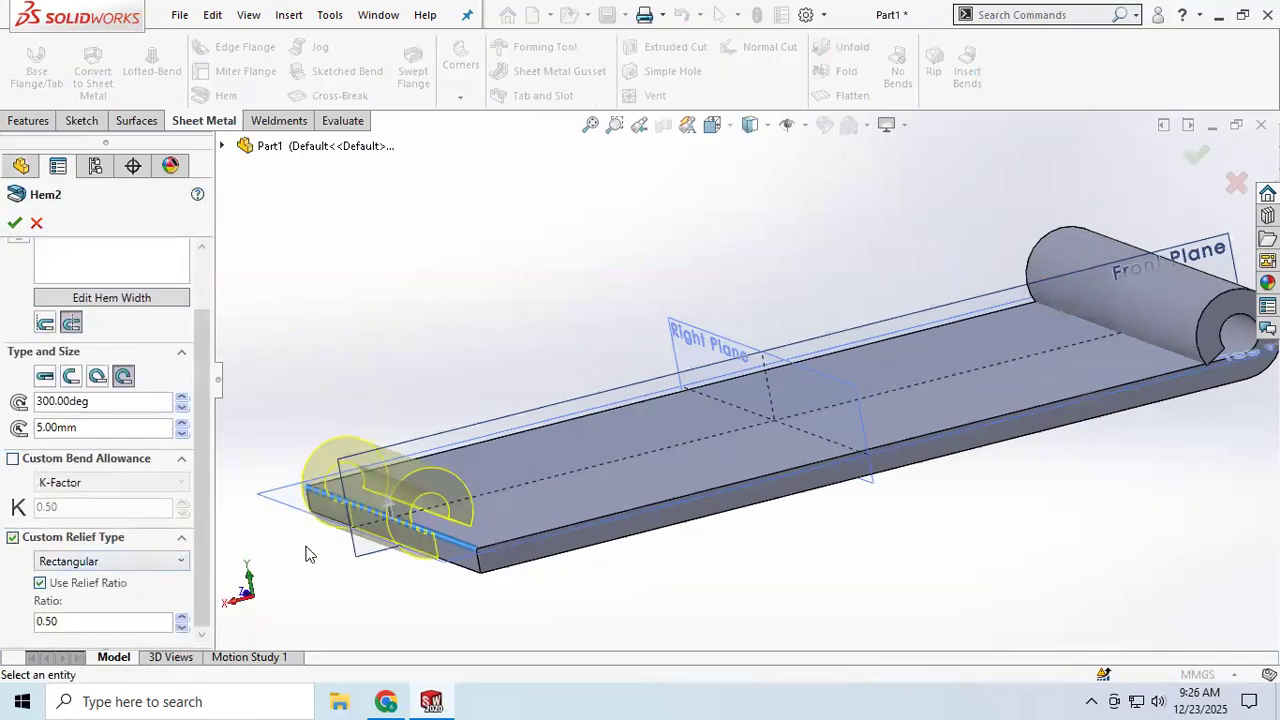
Step: Set the hem position to material inside and switch the relief type to Tear
{"action": "left_click", "coordinate": [50, 324]}
{"action": "middle_click_drag", "start_coordinate": [443, 540], "coordinate": [488, 570]}
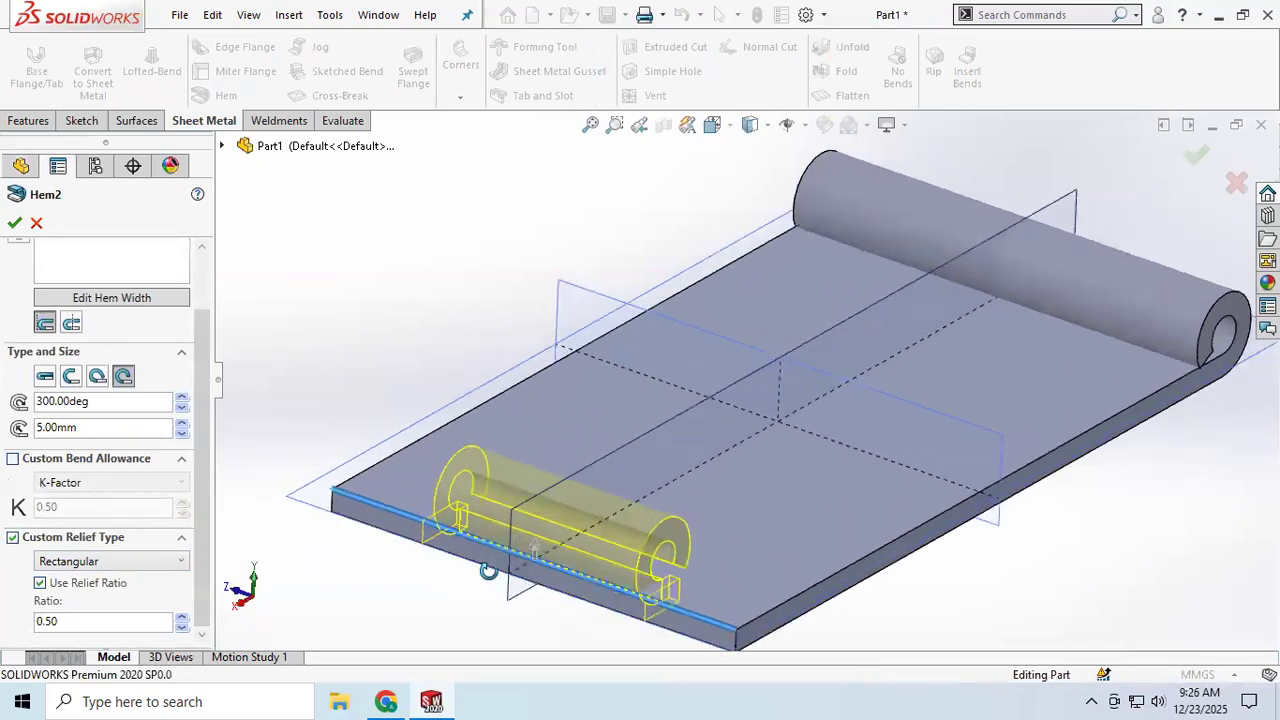
{"action": "scroll", "coordinate": [575, 628], "scroll_direction": "down", "scroll_amount": 4}
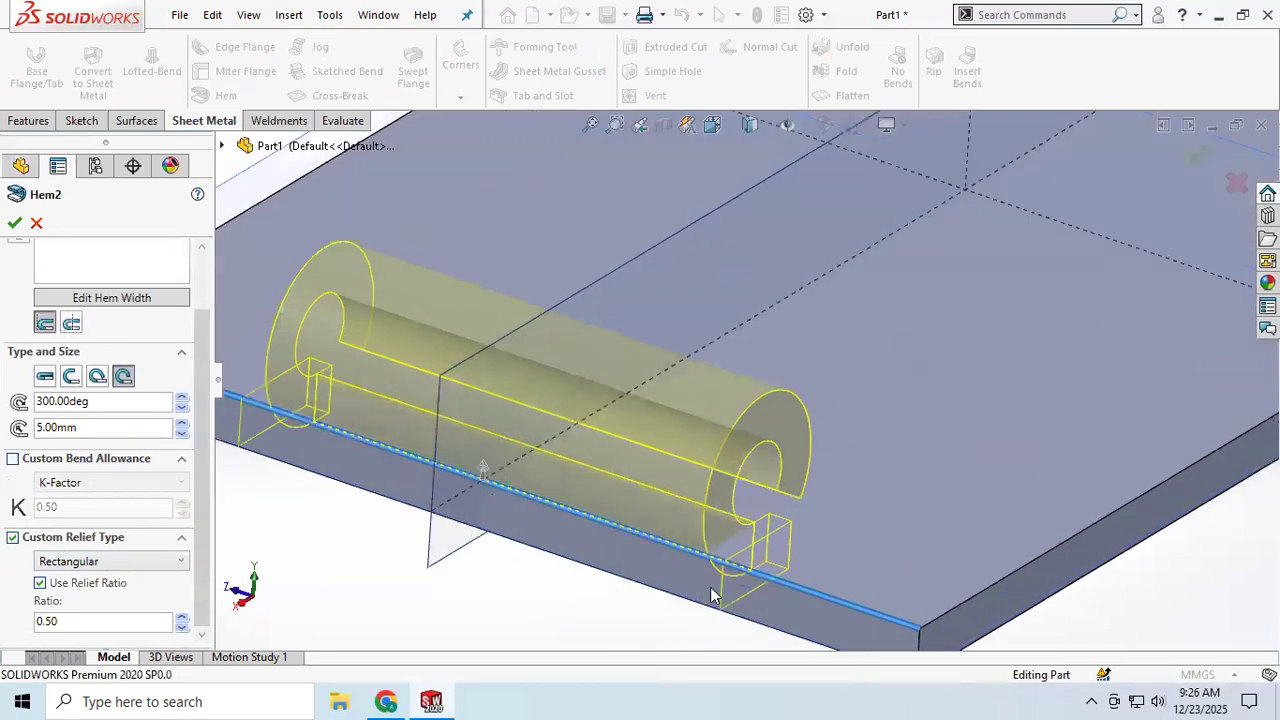
{"action": "left_click", "coordinate": [118, 565]}
{"action": "left_click", "coordinate": [62, 586]}
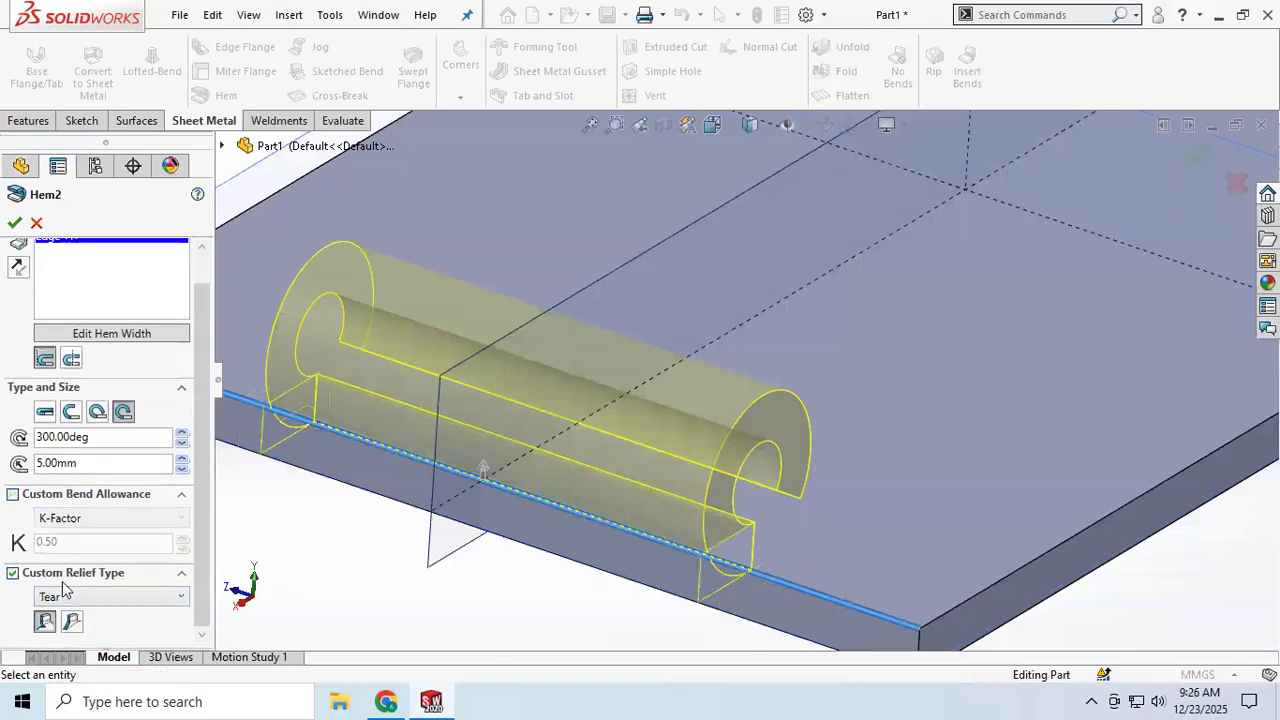
Step: Change the custom relief type to Obround and confirm the hem edit
{"action": "left_click", "coordinate": [116, 596]}
{"action": "left_click", "coordinate": [110, 597]}
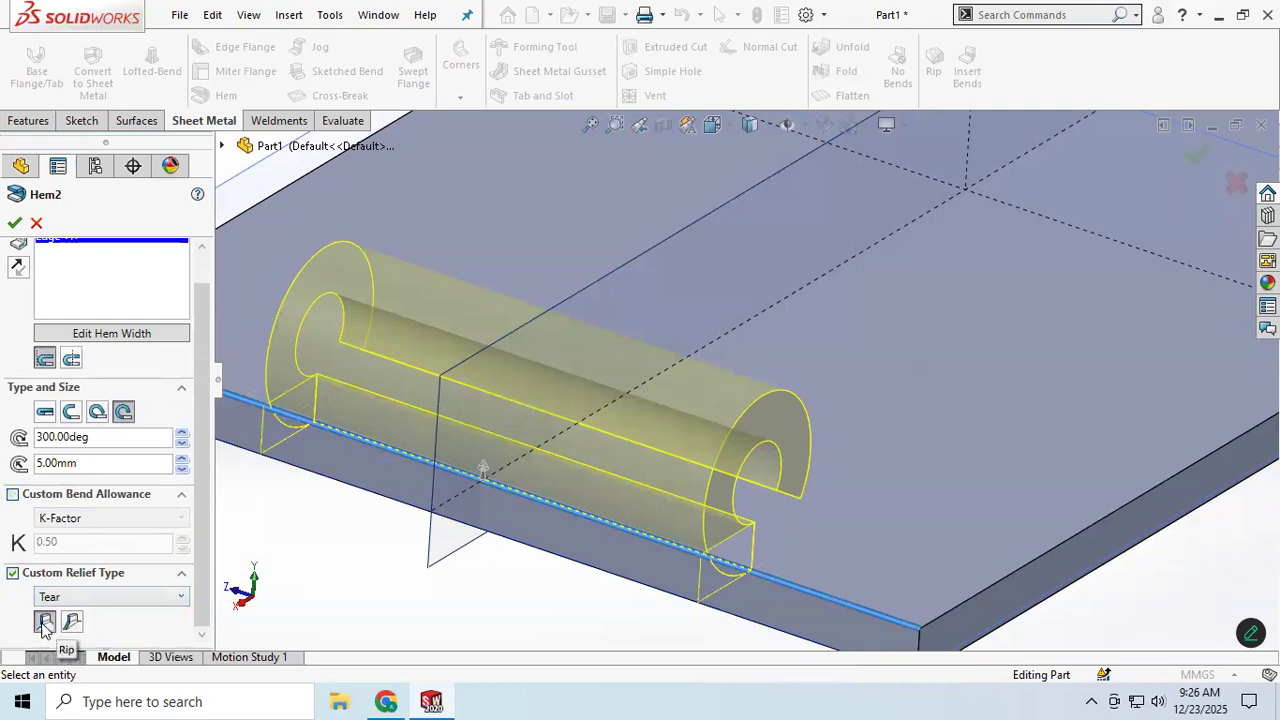
{"action": "left_click", "coordinate": [71, 622]}
{"action": "left_click", "coordinate": [50, 624]}
{"action": "left_click", "coordinate": [86, 599]}
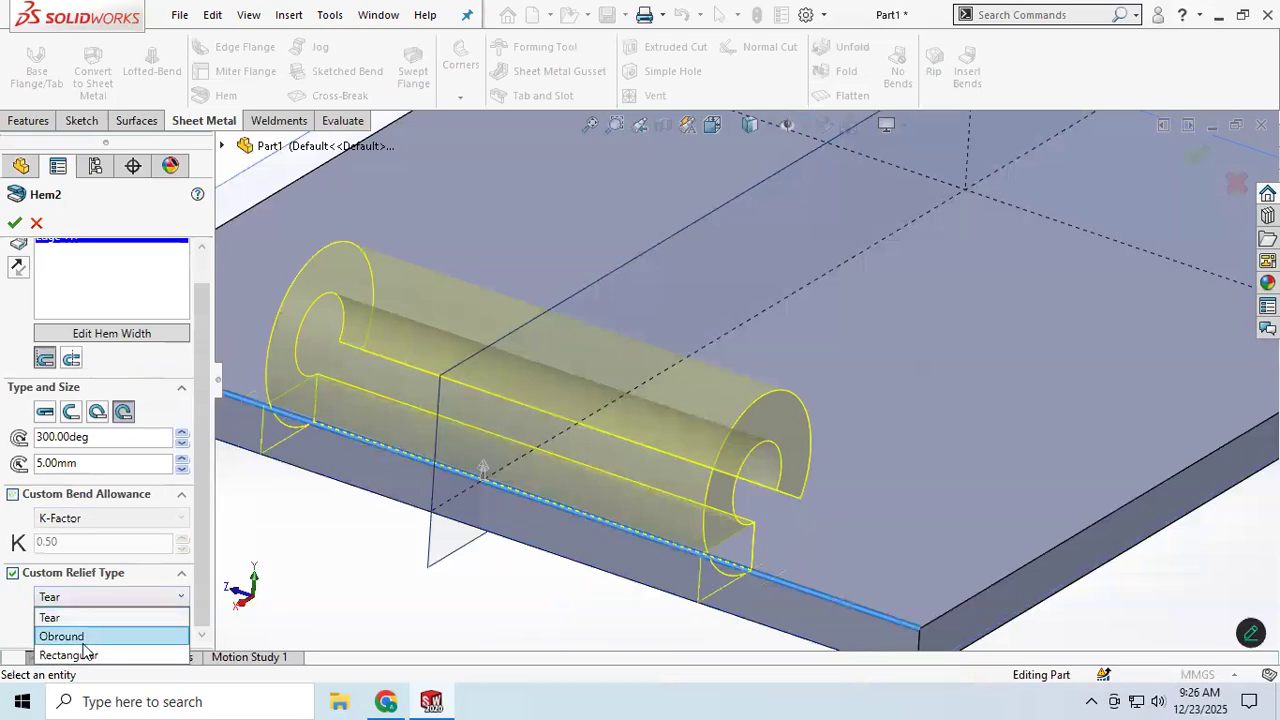
{"action": "left_click", "coordinate": [84, 637]}
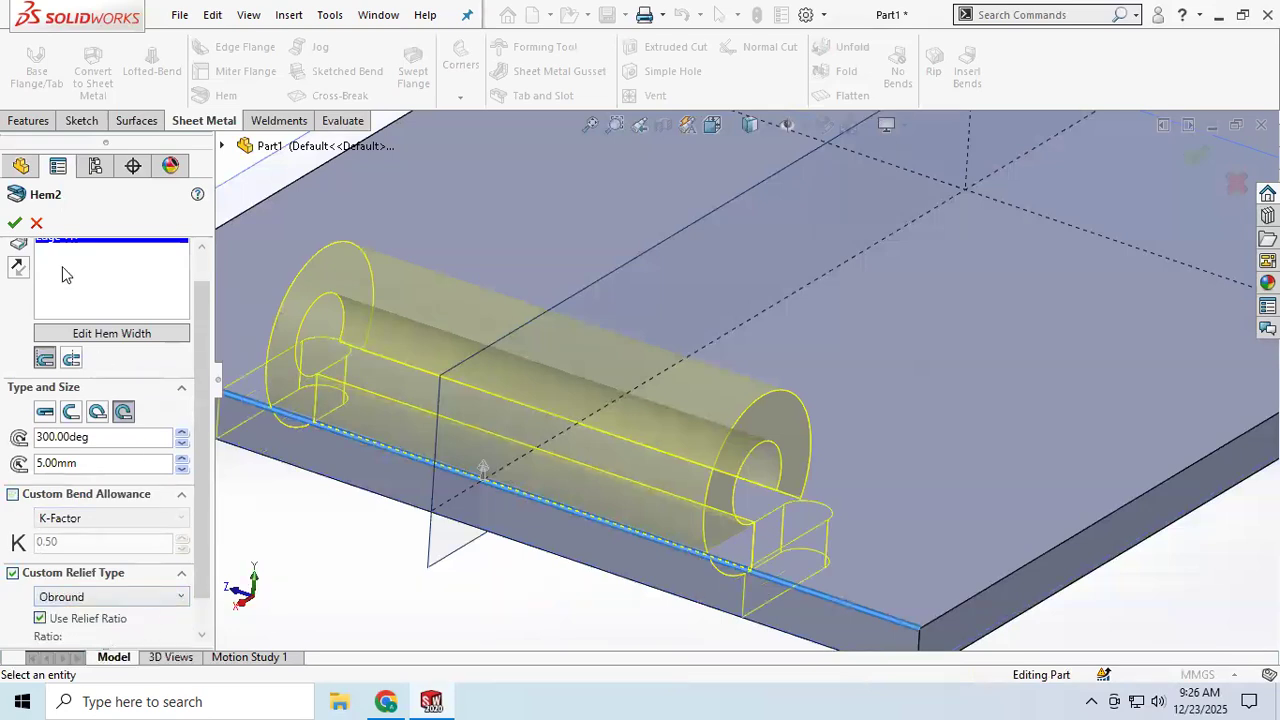
{"action": "left_click", "coordinate": [14, 222]}
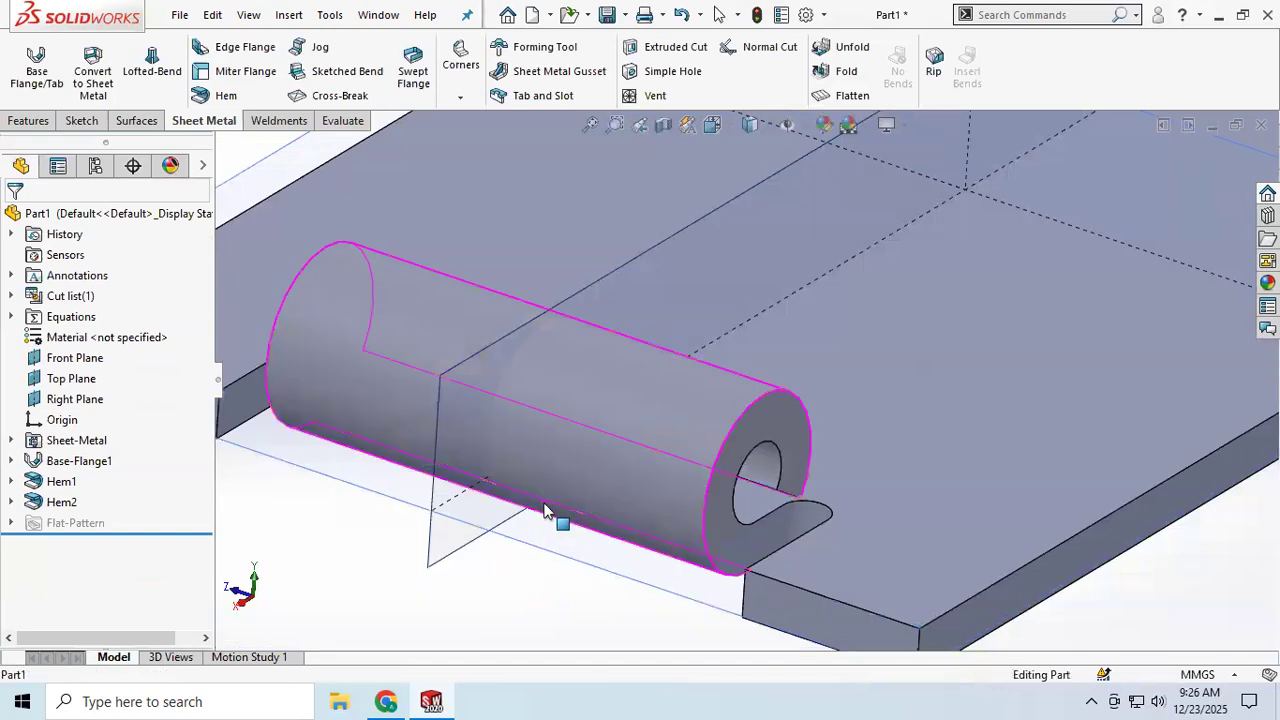
Step: Orbit and zoom around the part to examine the shortened hem and its obround reliefs
{"action": "middle_click_drag", "start_coordinate": [545, 510], "coordinate": [503, 514]}
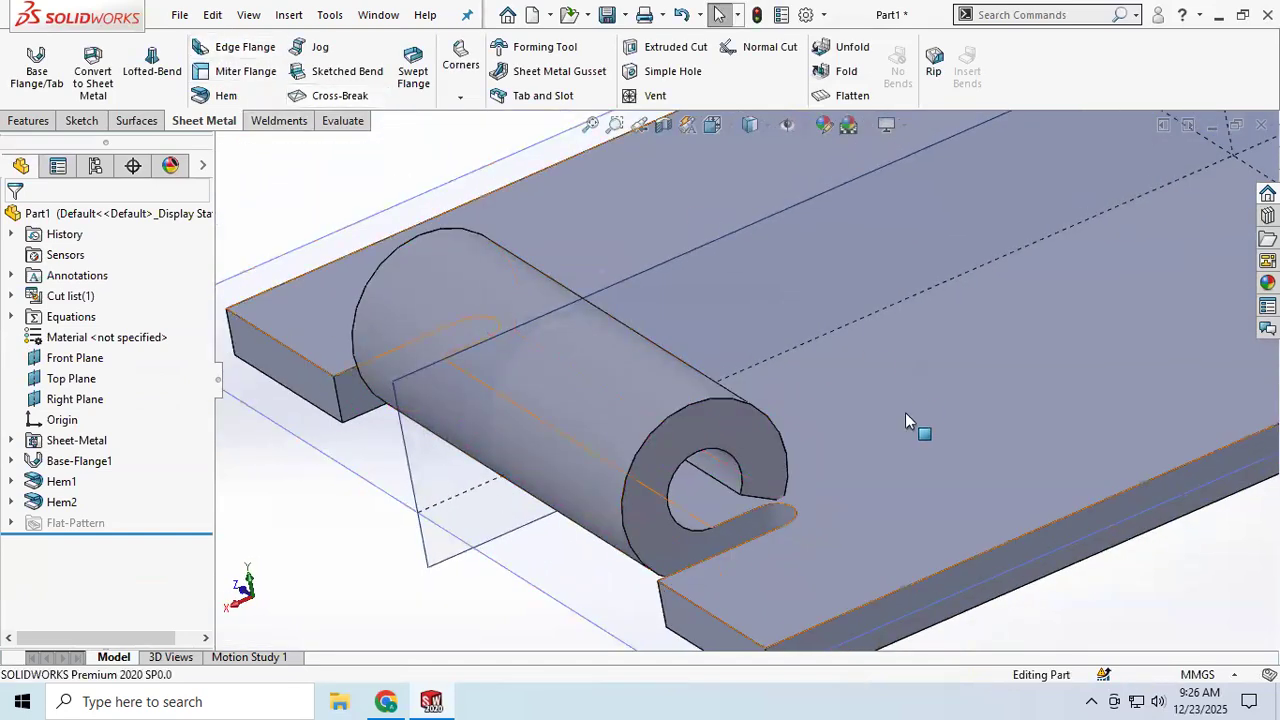
{"action": "scroll", "coordinate": [755, 465], "scroll_direction": "up", "scroll_amount": 6}
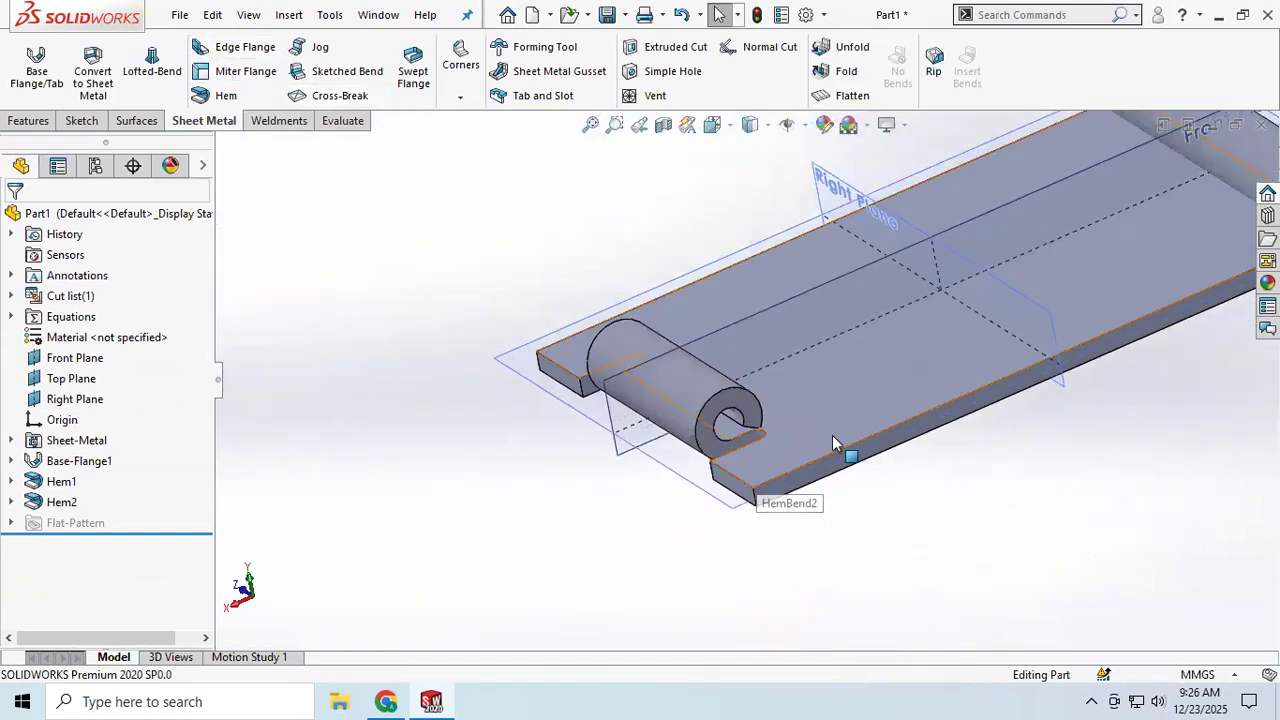
{"action": "scroll", "coordinate": [811, 440], "scroll_direction": "down", "scroll_amount": 3}
{"action": "scroll", "coordinate": [791, 420], "scroll_direction": "up", "scroll_amount": 3}
{"action": "scroll", "coordinate": [845, 366], "scroll_direction": "down", "scroll_amount": 2}
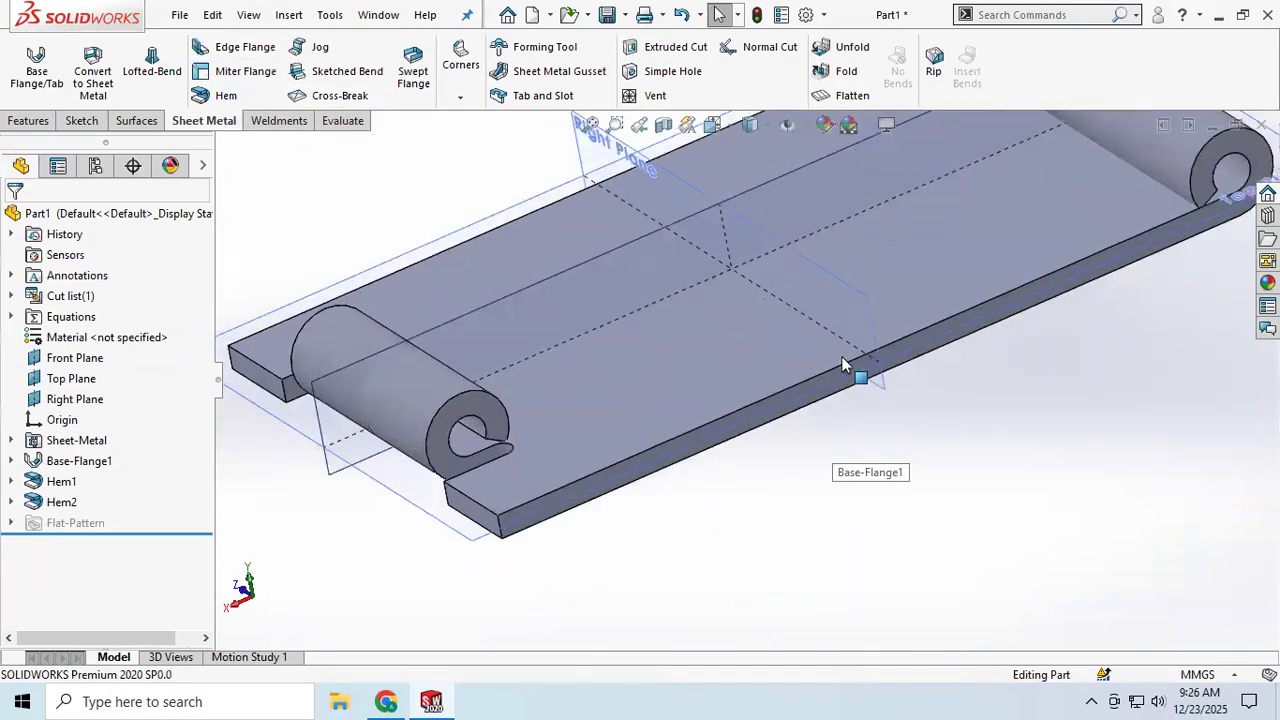
{"action": "scroll", "coordinate": [841, 365], "scroll_direction": "down", "scroll_amount": 2}
{"action": "scroll", "coordinate": [529, 400], "scroll_direction": "up", "scroll_amount": 4}
{"action": "middle_click_drag", "start_coordinate": [505, 410], "coordinate": [468, 340]}
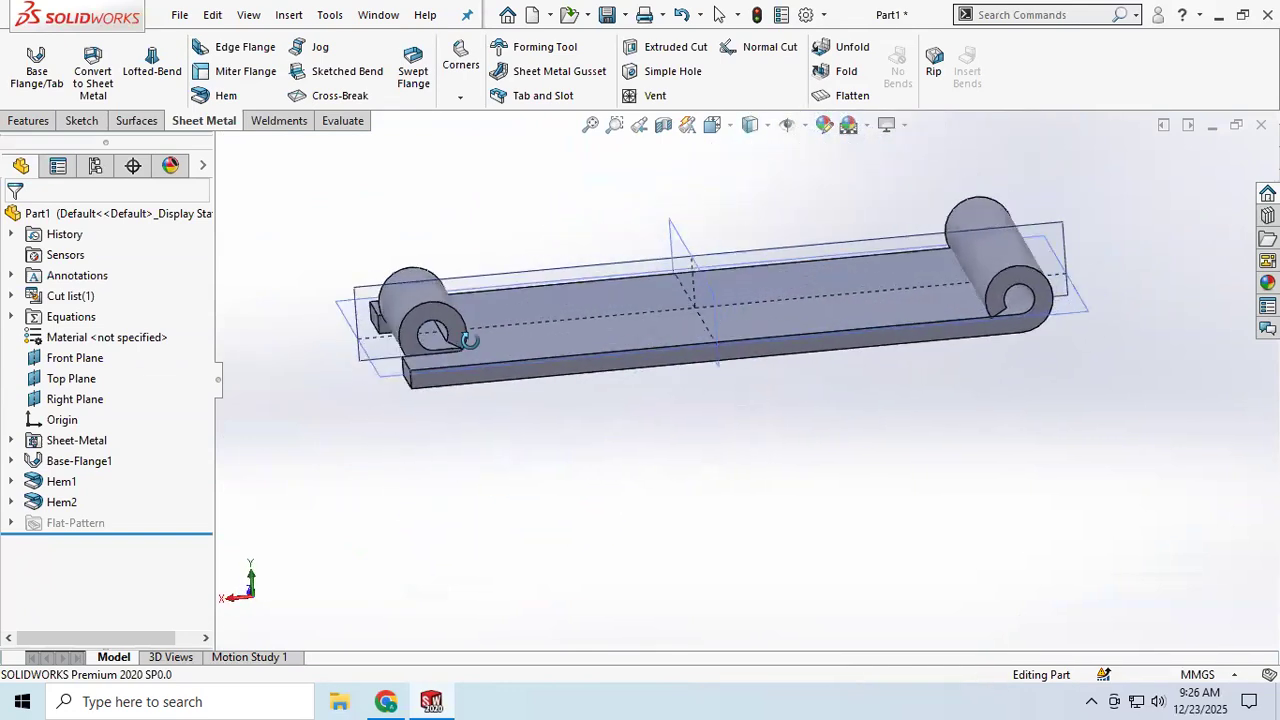
{"action": "scroll", "coordinate": [468, 340], "scroll_direction": "down", "scroll_amount": 3}
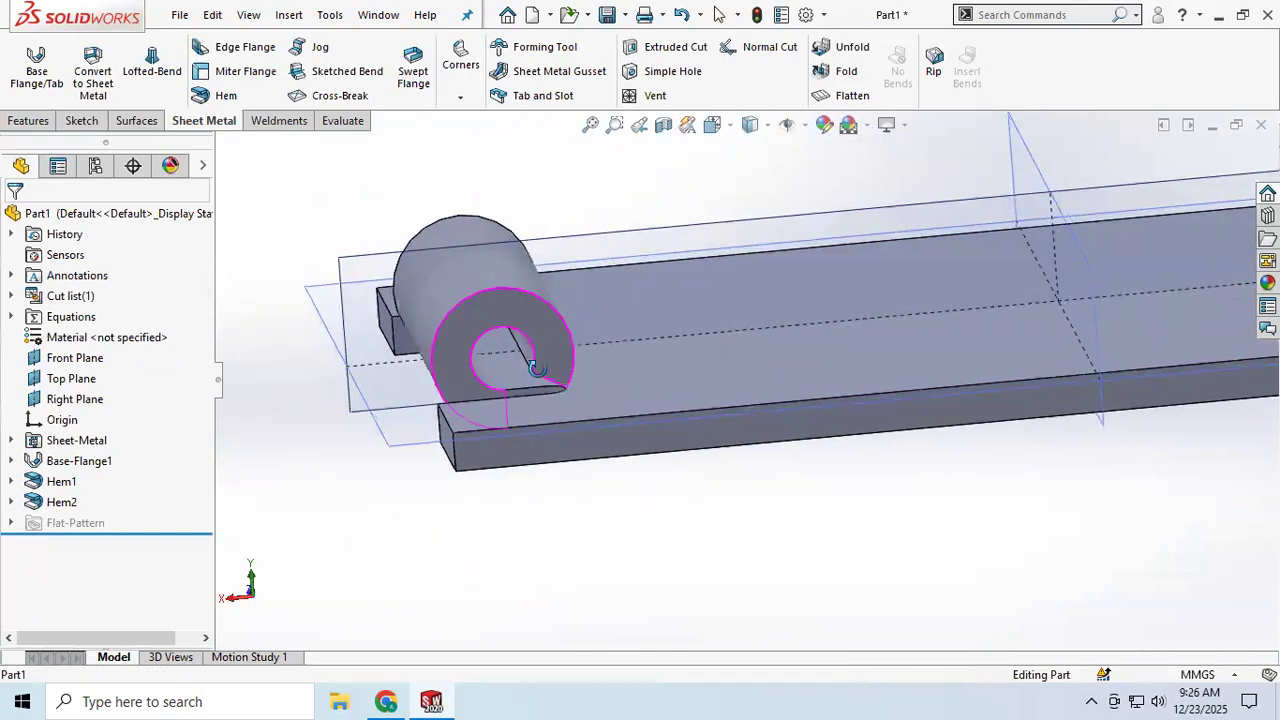
{"action": "scroll", "coordinate": [532, 369], "scroll_direction": "down", "scroll_amount": 3}
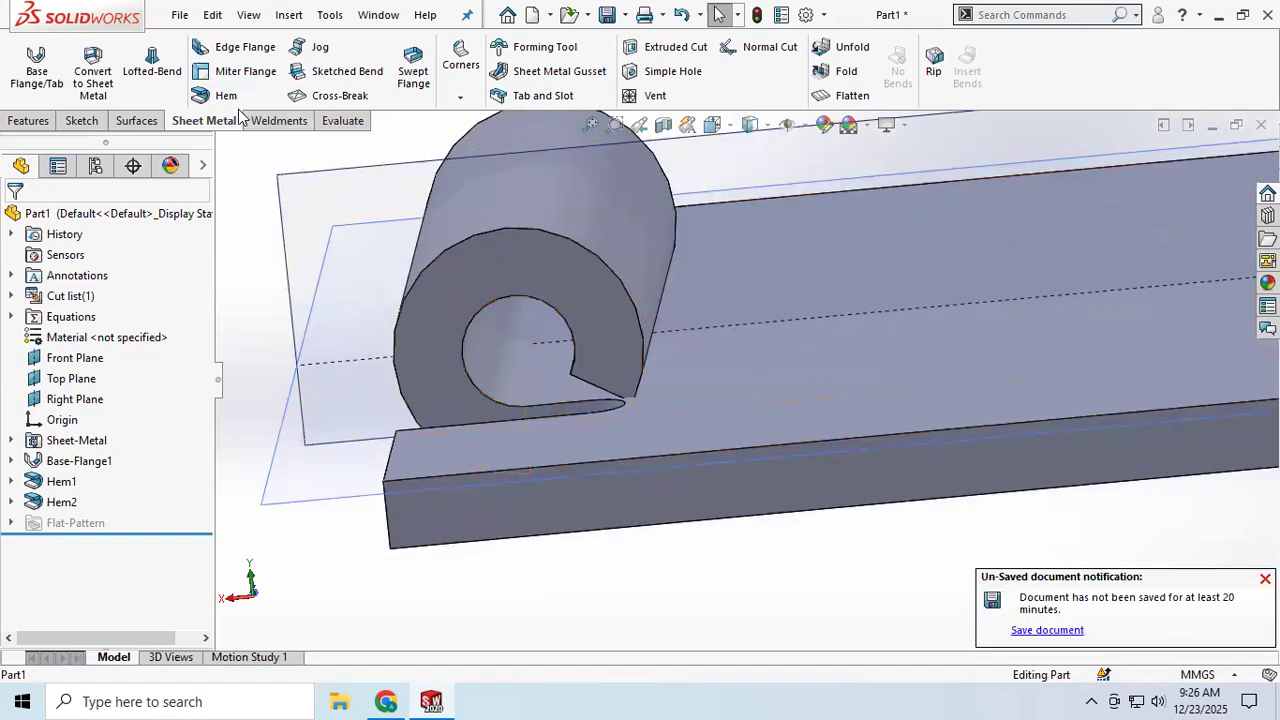
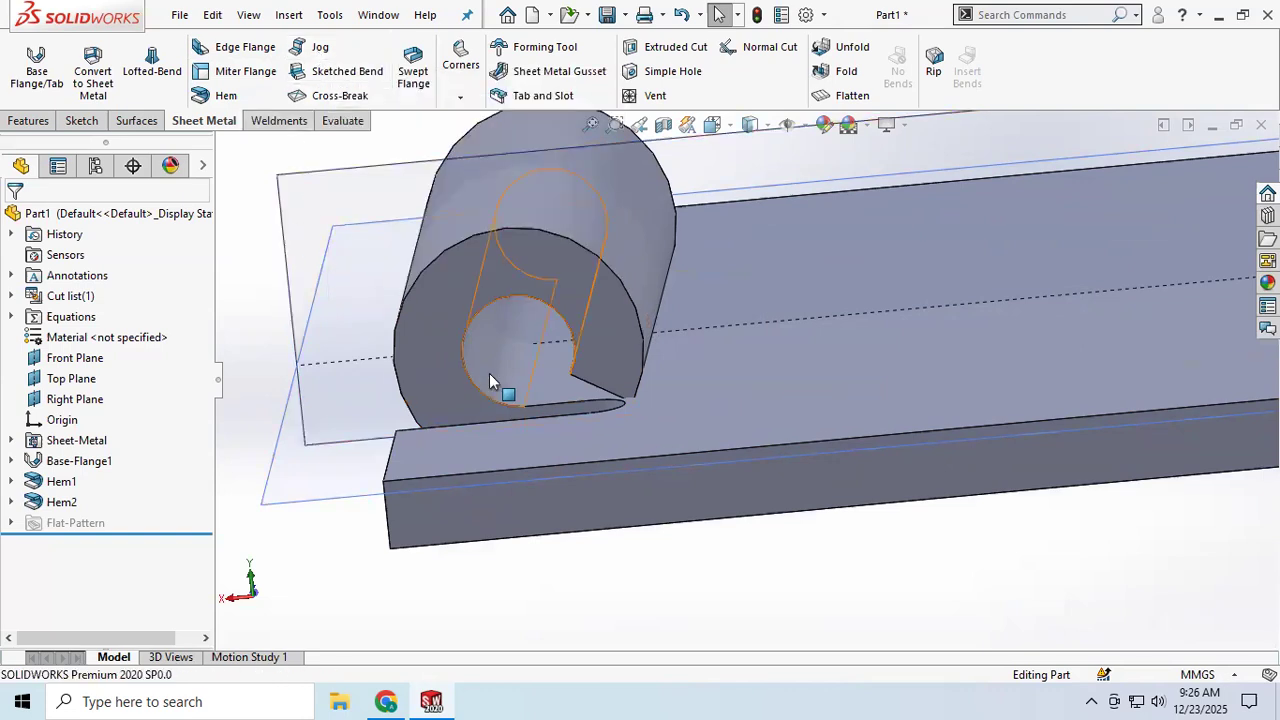
Step: Delete the second and first hem features together with their dependent sketches and bends
{"action": "scroll", "coordinate": [489, 373], "scroll_direction": "up", "scroll_amount": 3}
{"action": "right_click", "coordinate": [60, 502]}
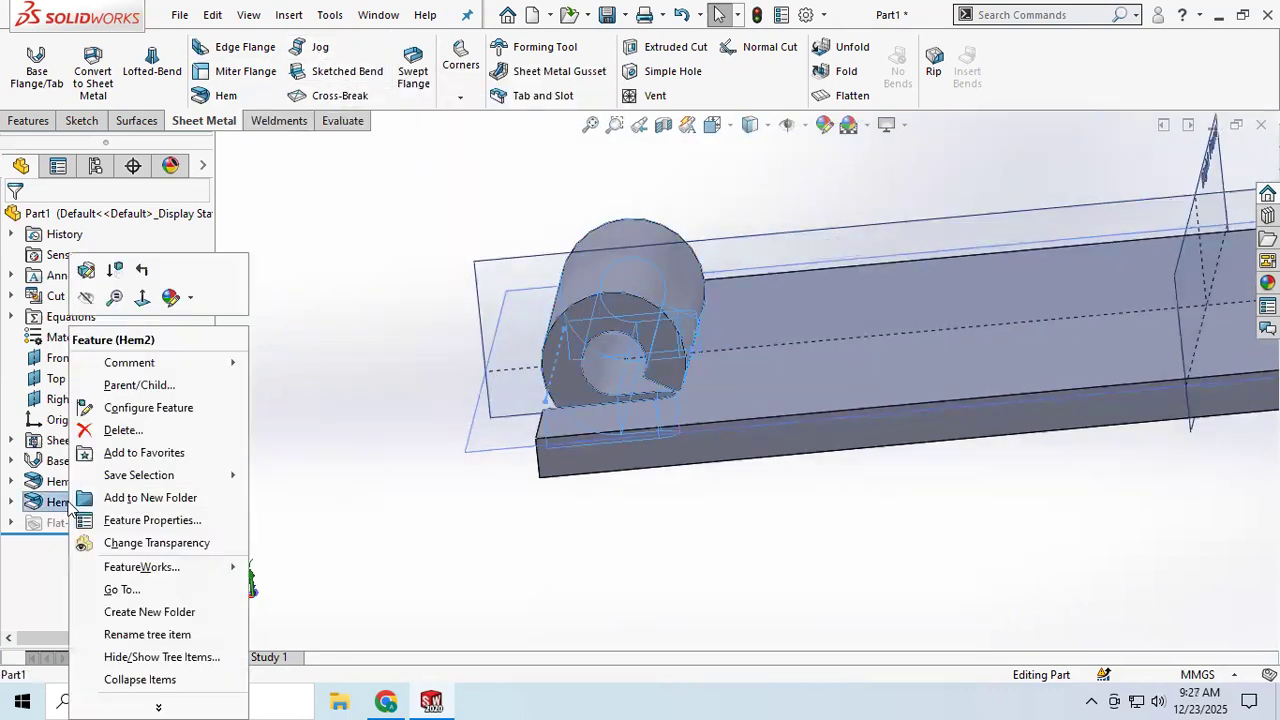
{"action": "left_click", "coordinate": [139, 430]}
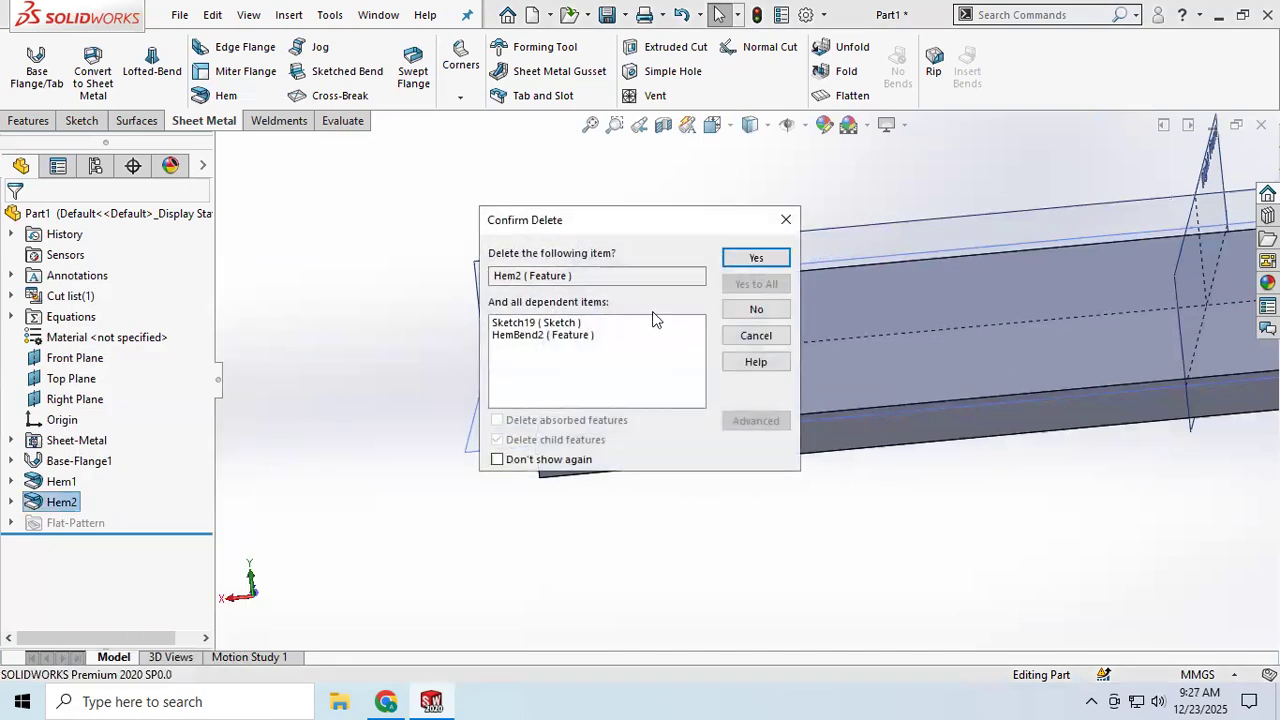
{"action": "key", "text": "Return"}
{"action": "left_click", "coordinate": [58, 481]}
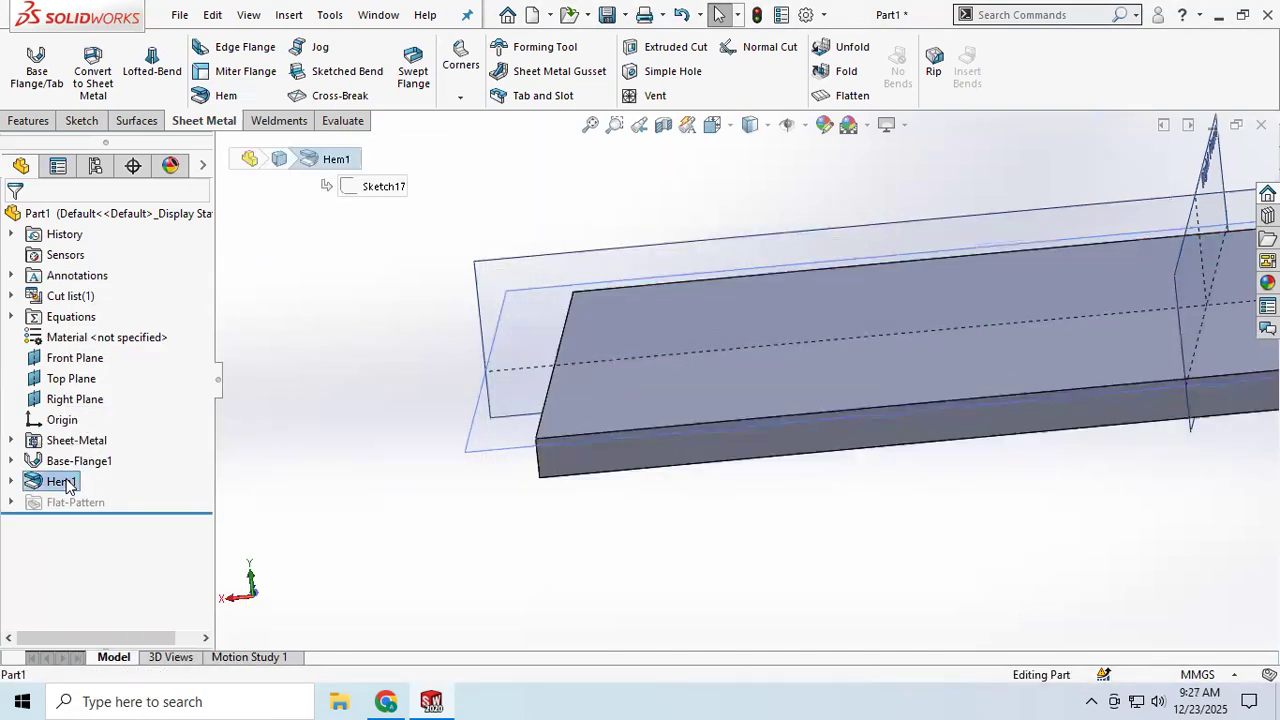
{"action": "right_click", "coordinate": [58, 481]}
{"action": "left_click", "coordinate": [146, 430]}
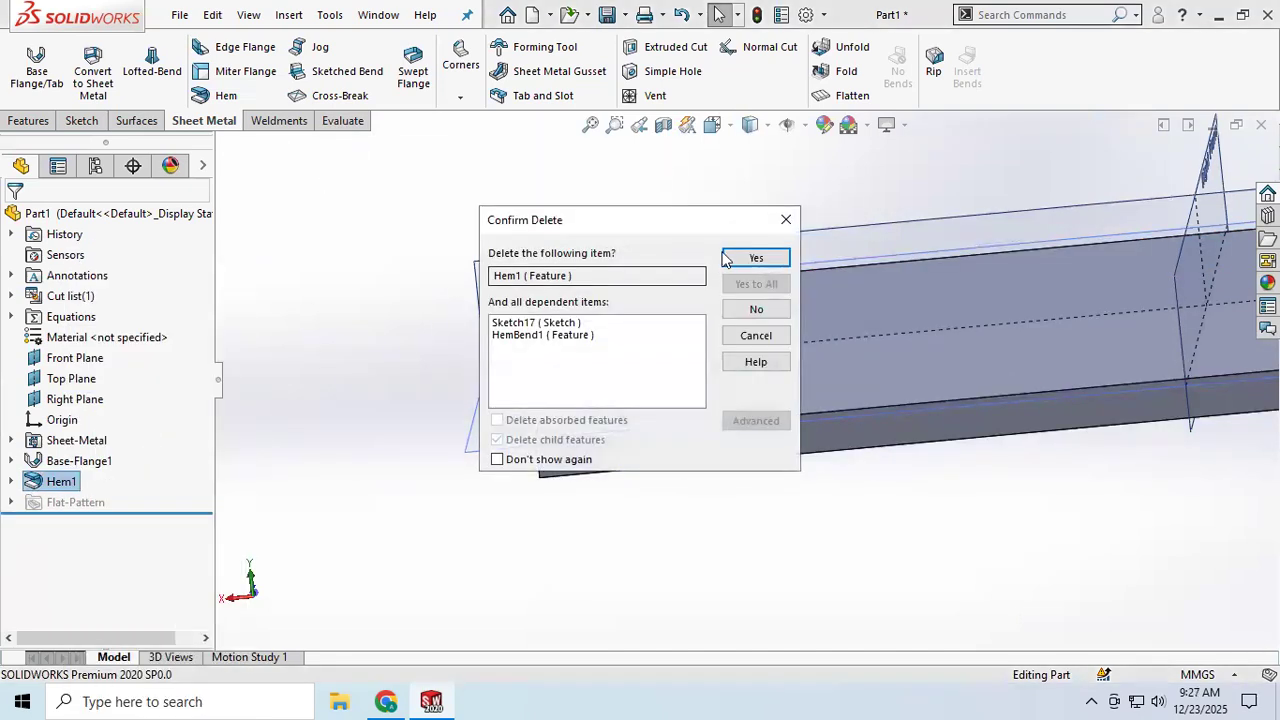
{"action": "left_click", "coordinate": [730, 251]}
Step: Start a Jog on the base flange's top face and sketch a straight bend line across its width, about 12 mm left of centre
{"action": "scroll", "coordinate": [832, 371], "scroll_direction": "up", "scroll_amount": 6}
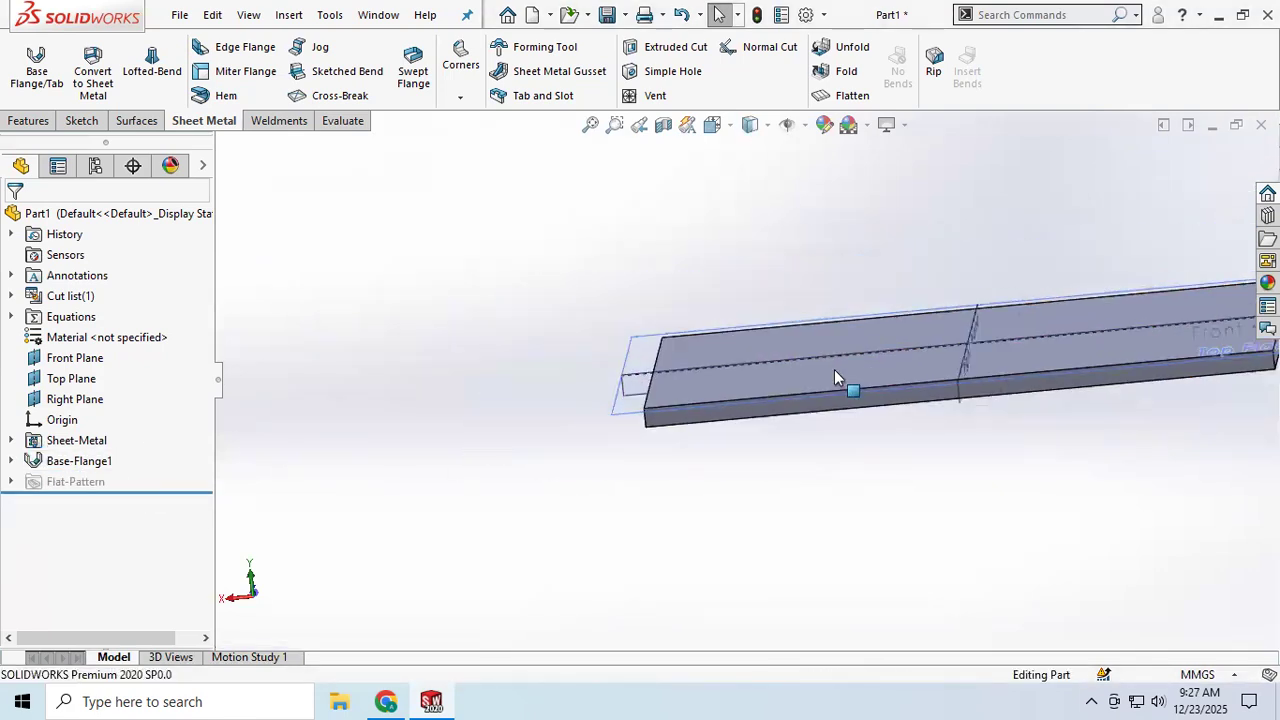
{"action": "scroll", "coordinate": [1078, 308], "scroll_direction": "down", "scroll_amount": 3}
{"action": "scroll", "coordinate": [1116, 366], "scroll_direction": "up", "scroll_amount": 2}
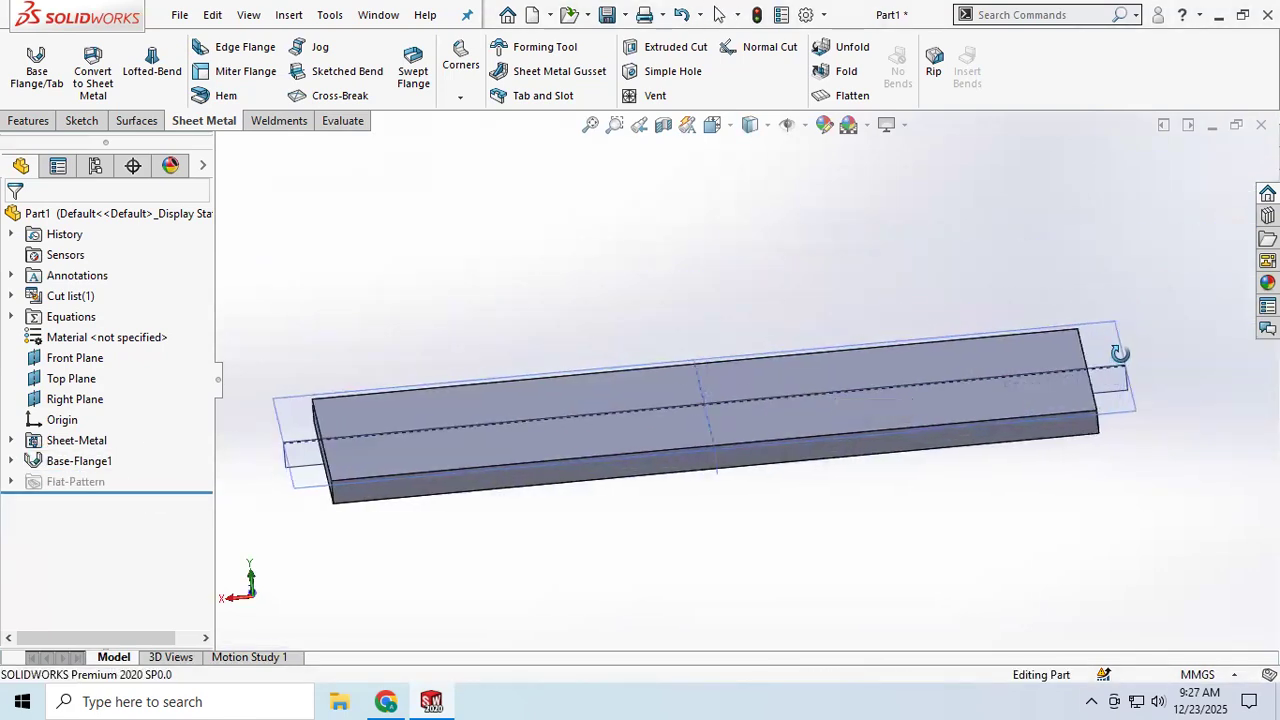
{"action": "scroll", "coordinate": [1117, 350], "scroll_direction": "down", "scroll_amount": 3}
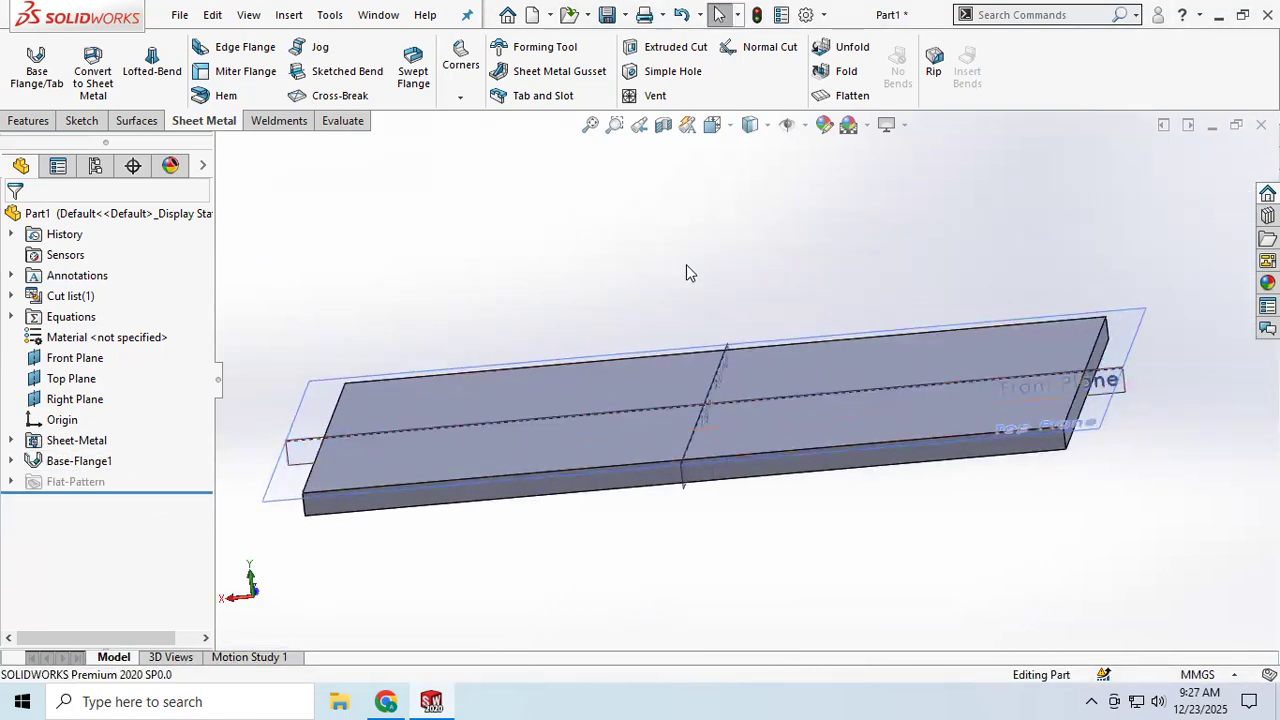
{"action": "left_click", "coordinate": [320, 50]}
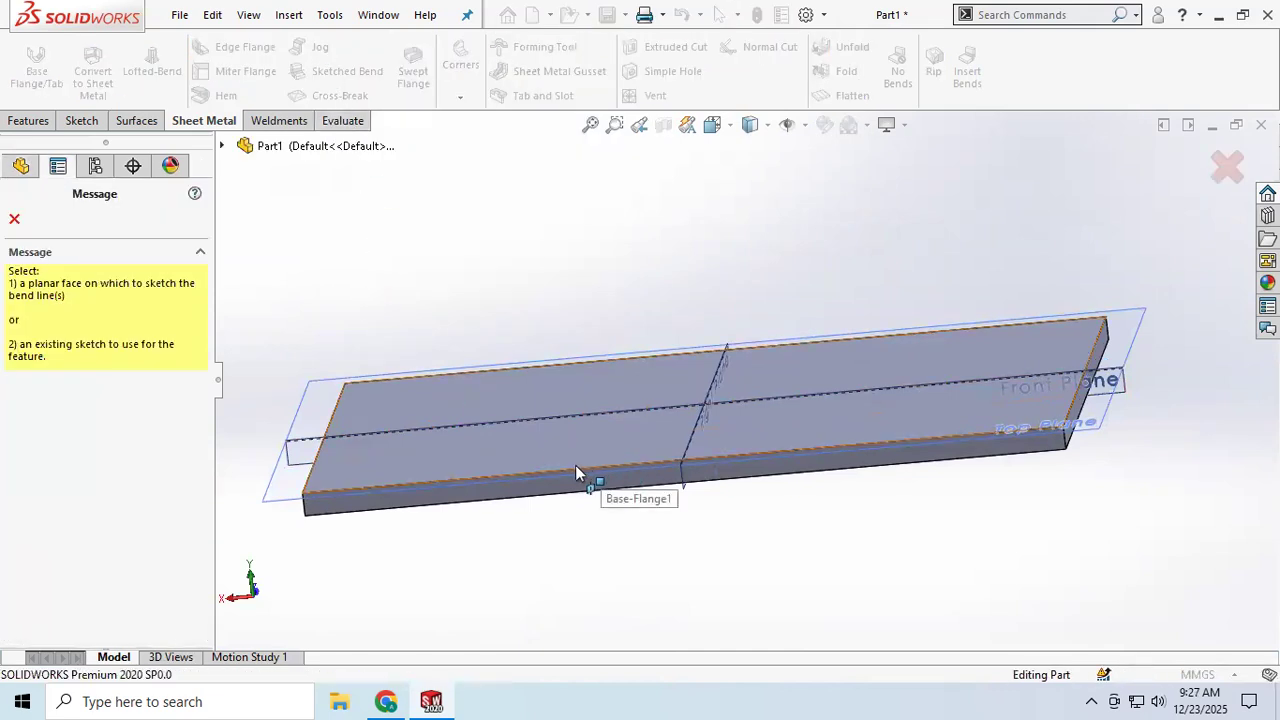
{"action": "left_click", "coordinate": [525, 453]}
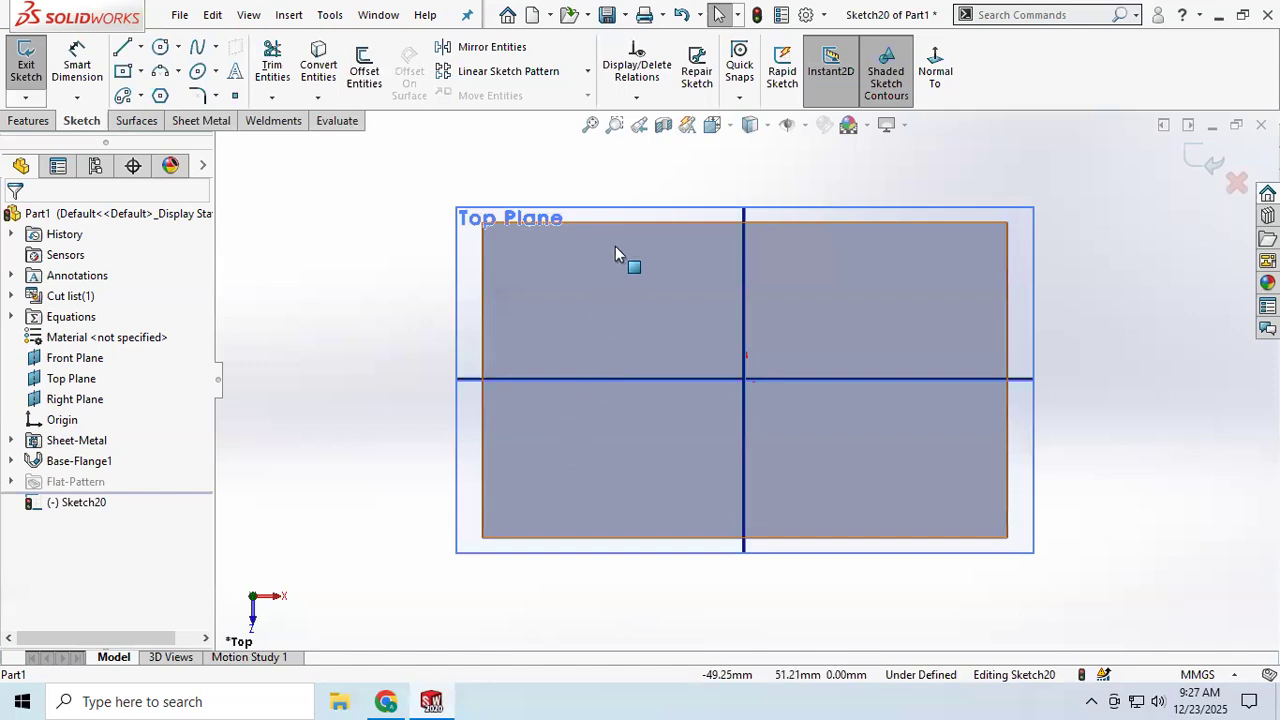
{"action": "left_click", "coordinate": [122, 48]}
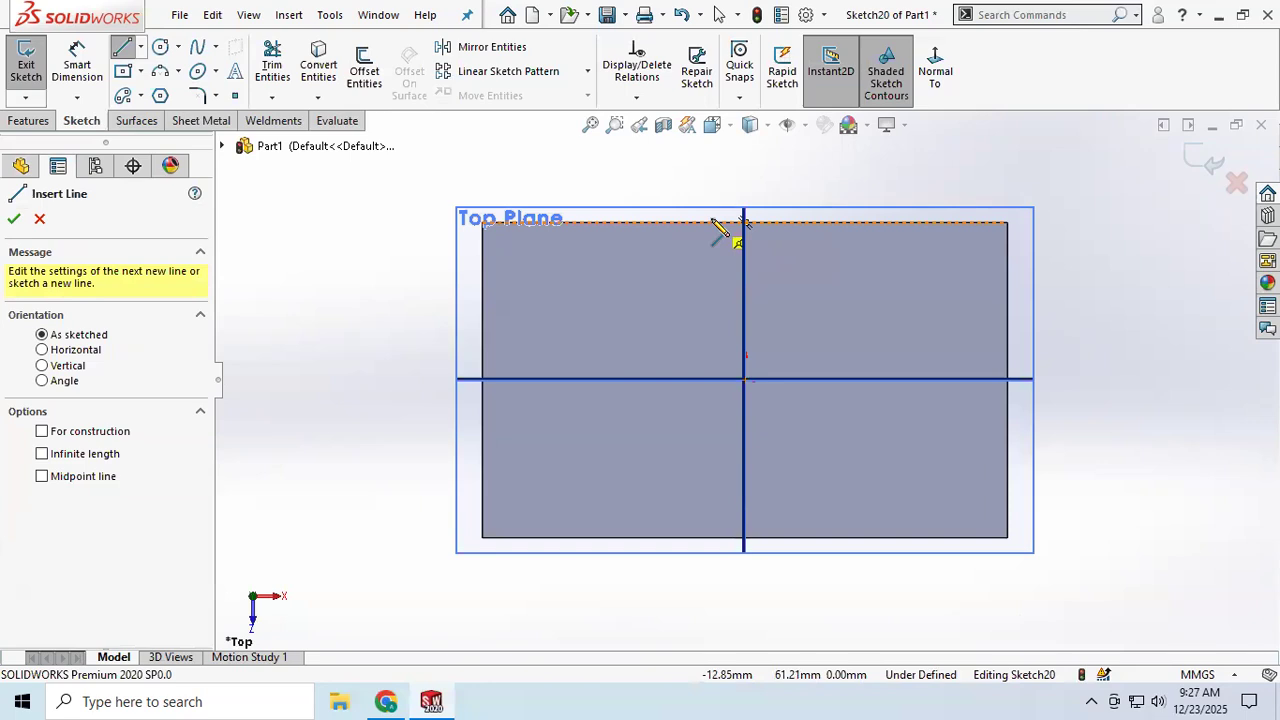
{"action": "left_click", "coordinate": [711, 222]}
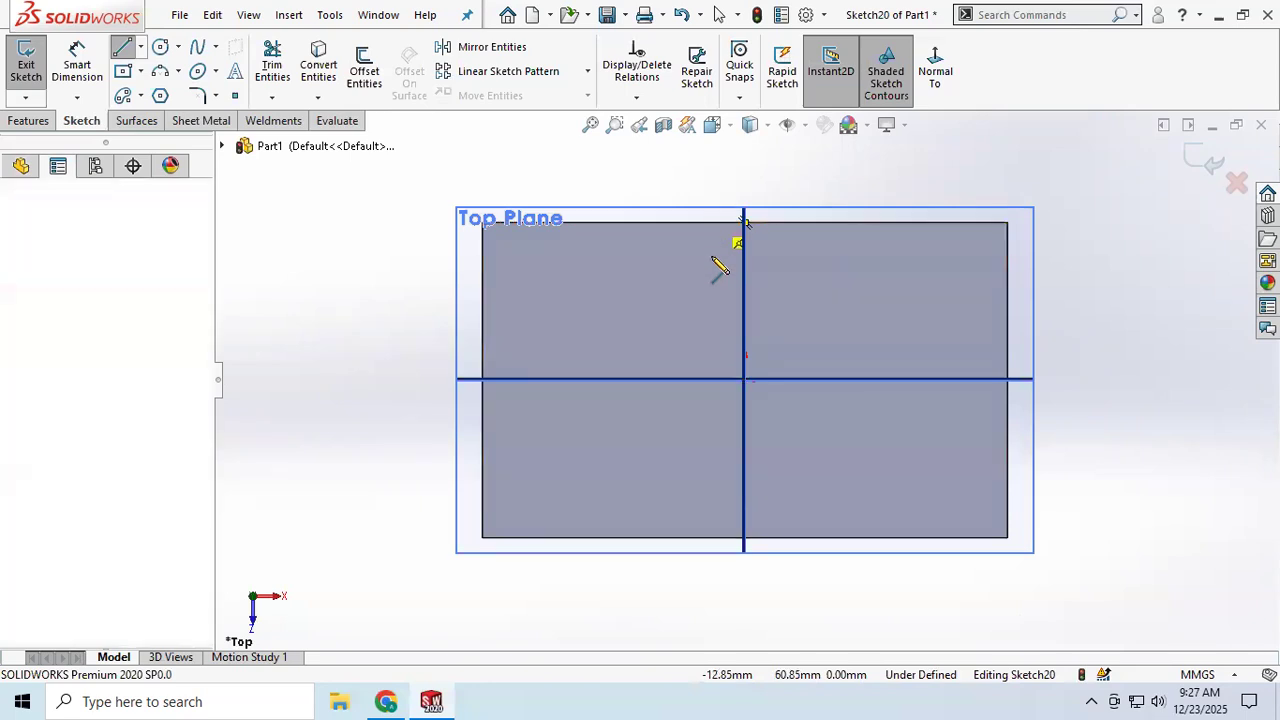
{"action": "left_click", "coordinate": [711, 537]}
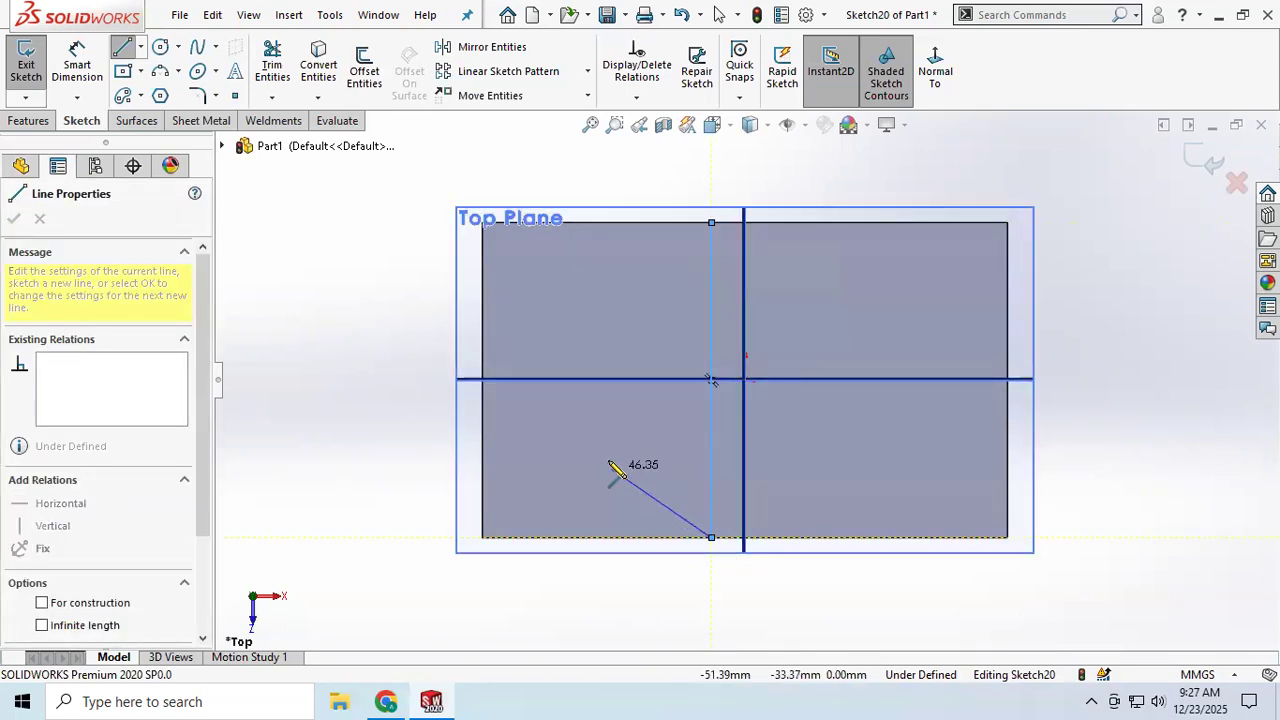
{"action": "right_click", "coordinate": [617, 468]}
{"action": "left_click", "coordinate": [672, 474]}
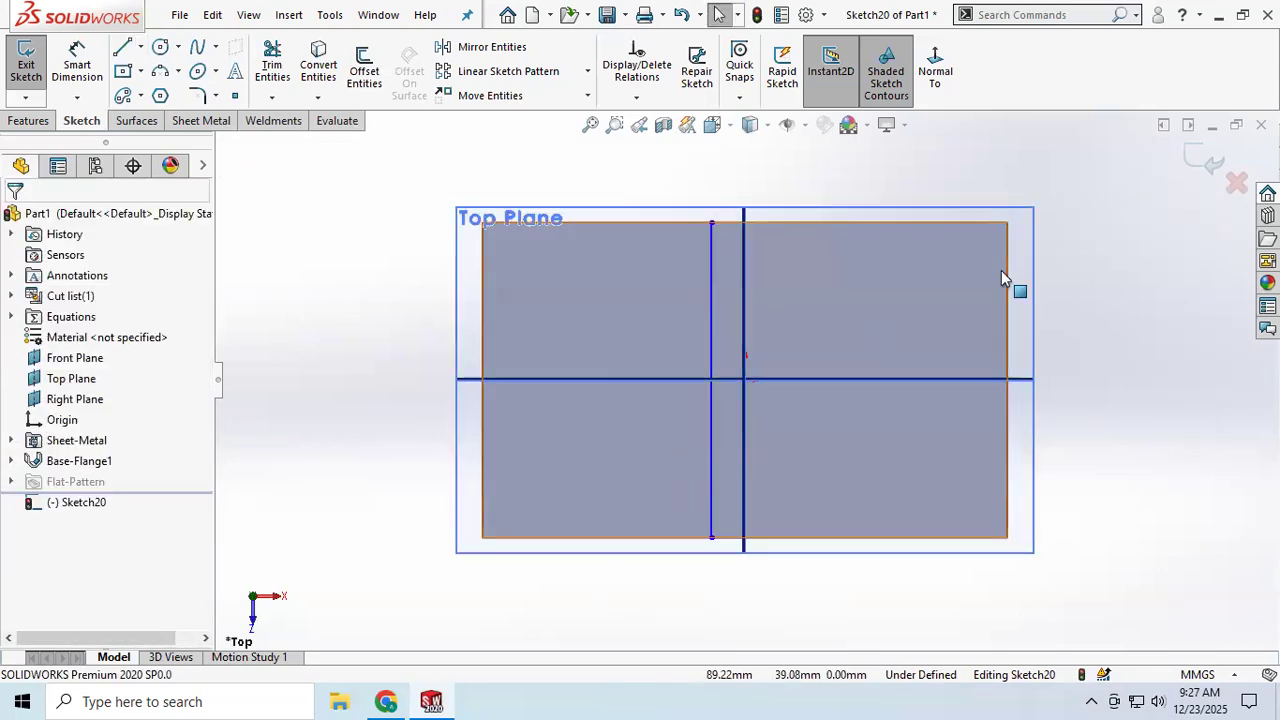
{"action": "left_click", "coordinate": [1205, 164]}
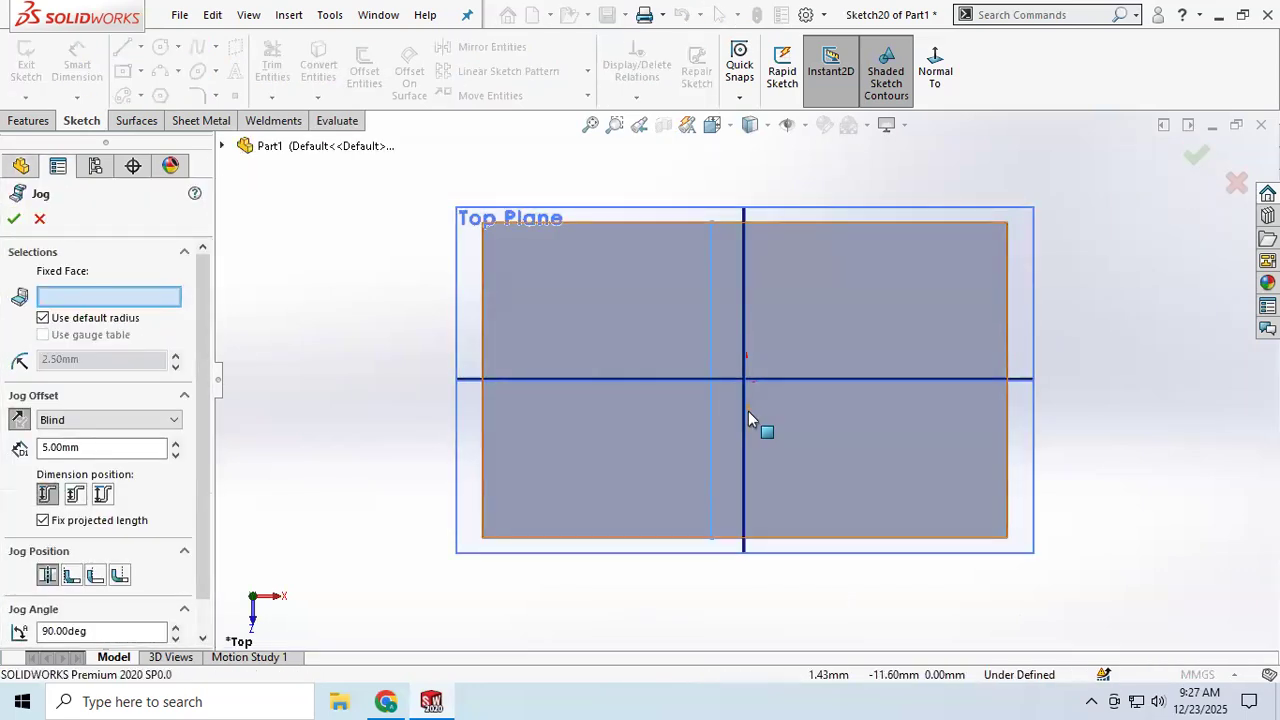
Step: Fix the portion of the top face on the left of the bend line for the jog
{"action": "middle_click_drag", "start_coordinate": [776, 399], "coordinate": [773, 160]}
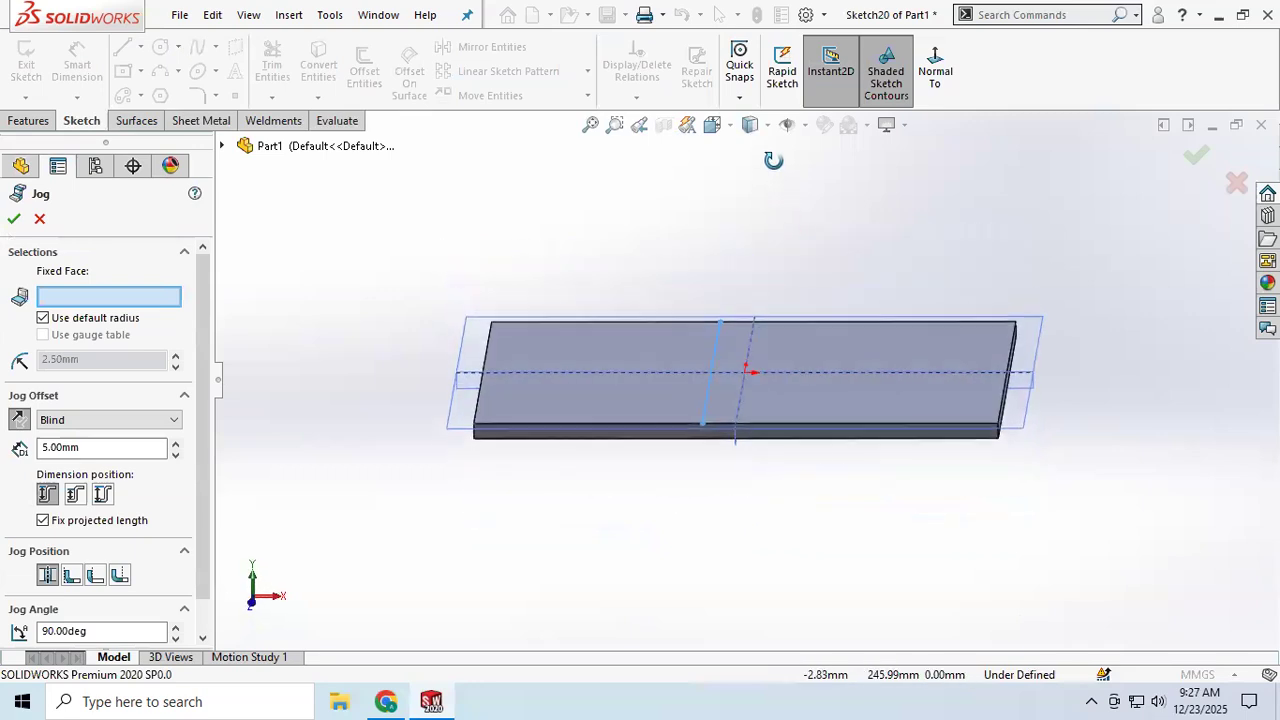
{"action": "left_click", "coordinate": [612, 398]}
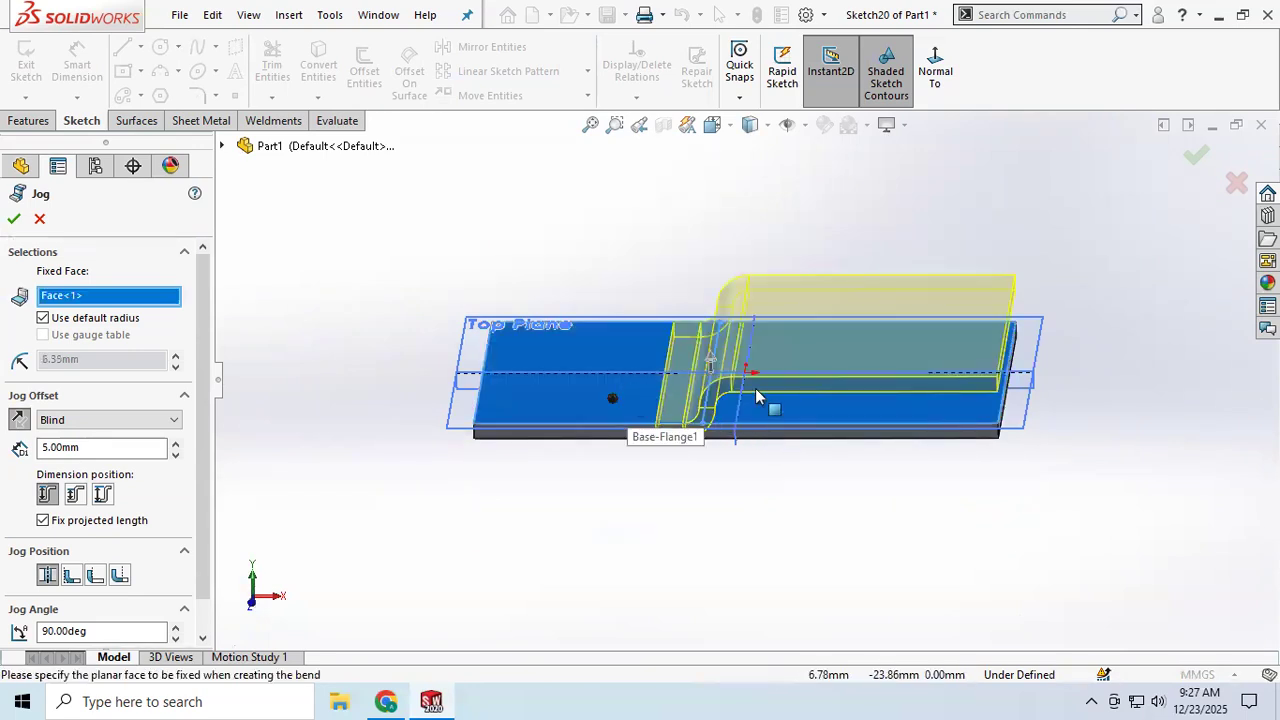
{"action": "scroll", "coordinate": [770, 430], "scroll_direction": "down", "scroll_amount": 5}
{"action": "middle_click_drag", "start_coordinate": [740, 399], "coordinate": [737, 351]}
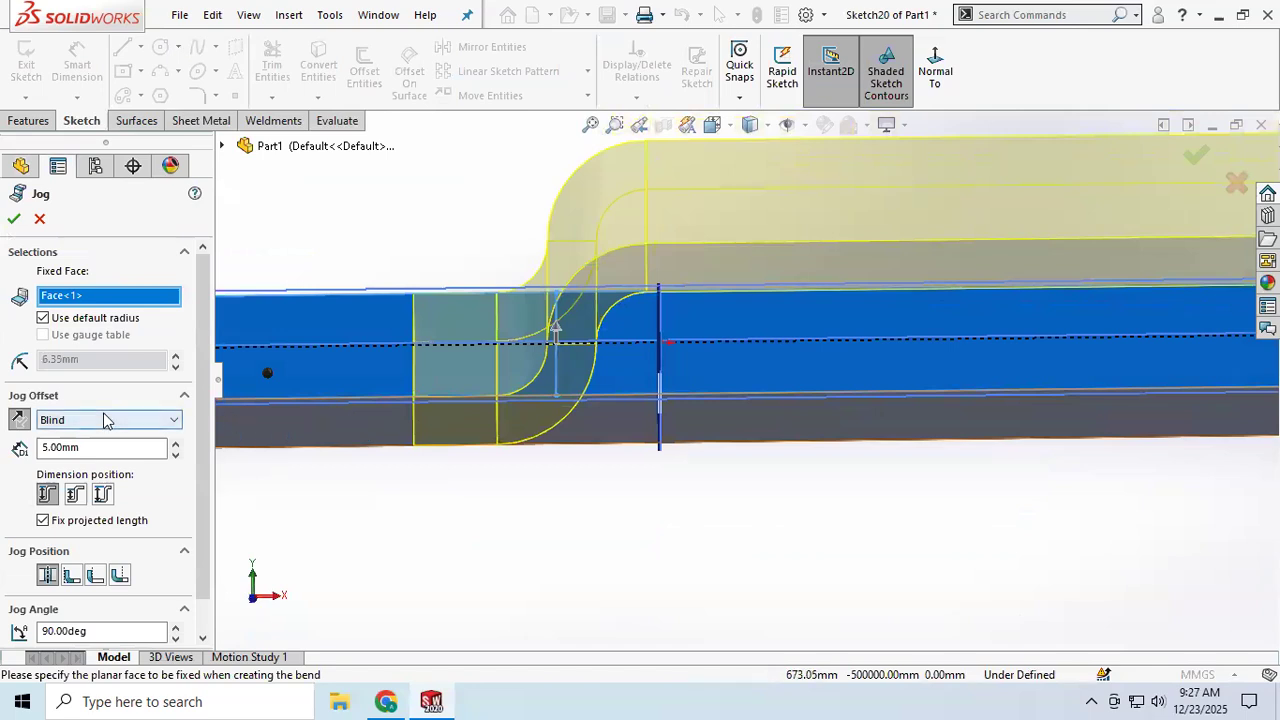
Step: Set the blind jog offset to 50 mm
{"action": "left_click", "coordinate": [100, 447]}
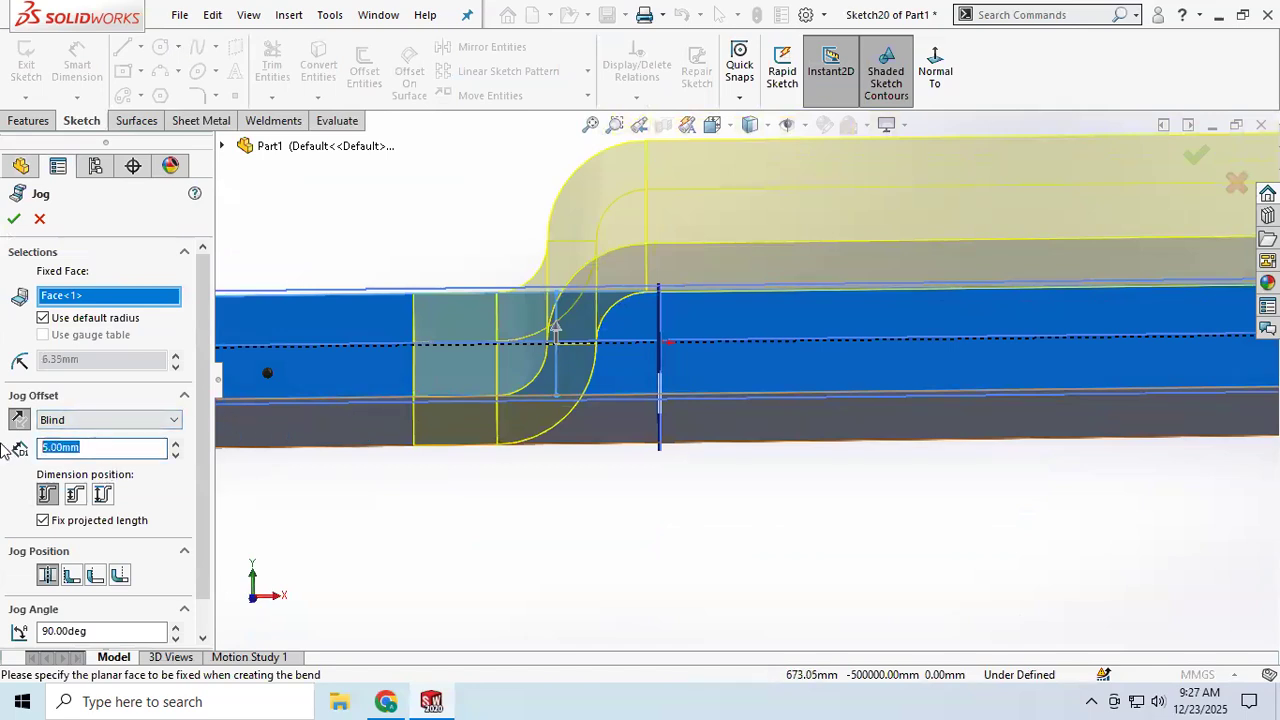
{"action": "key", "text": "Return"}
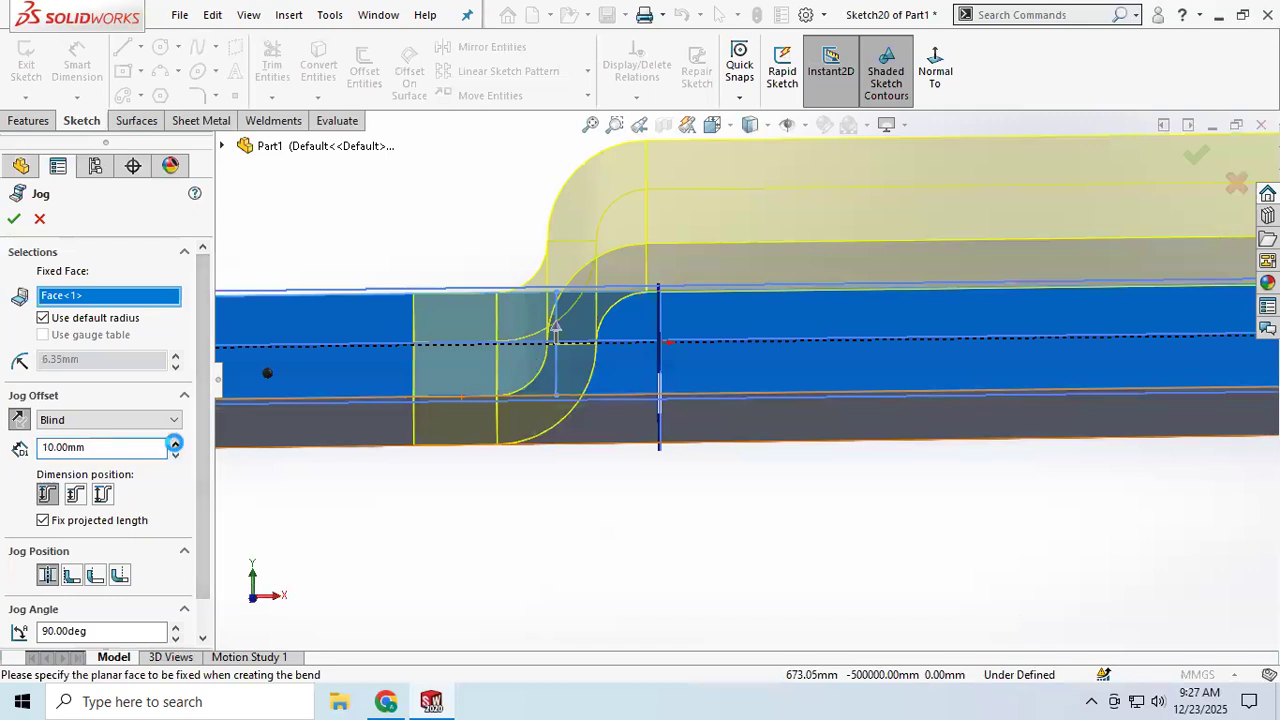
{"action": "left_click", "coordinate": [176, 444]}
{"action": "left_click", "coordinate": [176, 444]}
{"action": "left_click", "coordinate": [176, 444]}
{"action": "scroll", "coordinate": [334, 466], "scroll_direction": "up", "scroll_amount": 3}
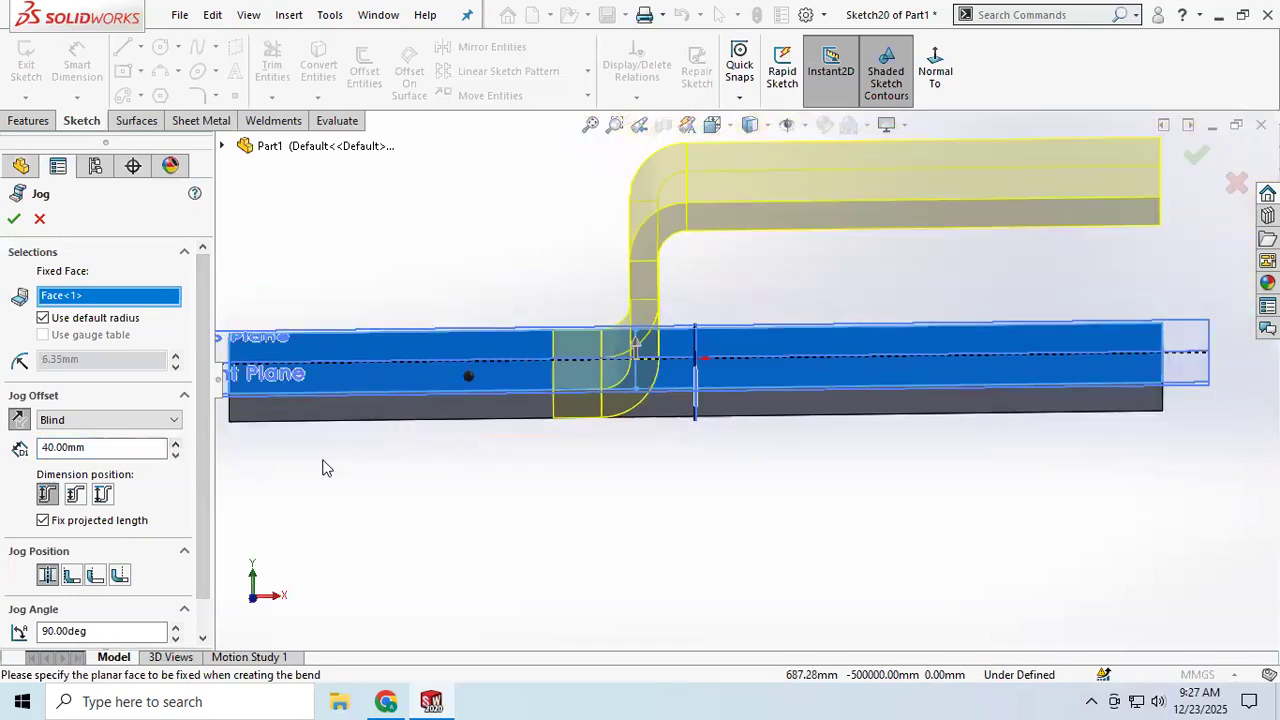
{"action": "left_click", "coordinate": [176, 444]}
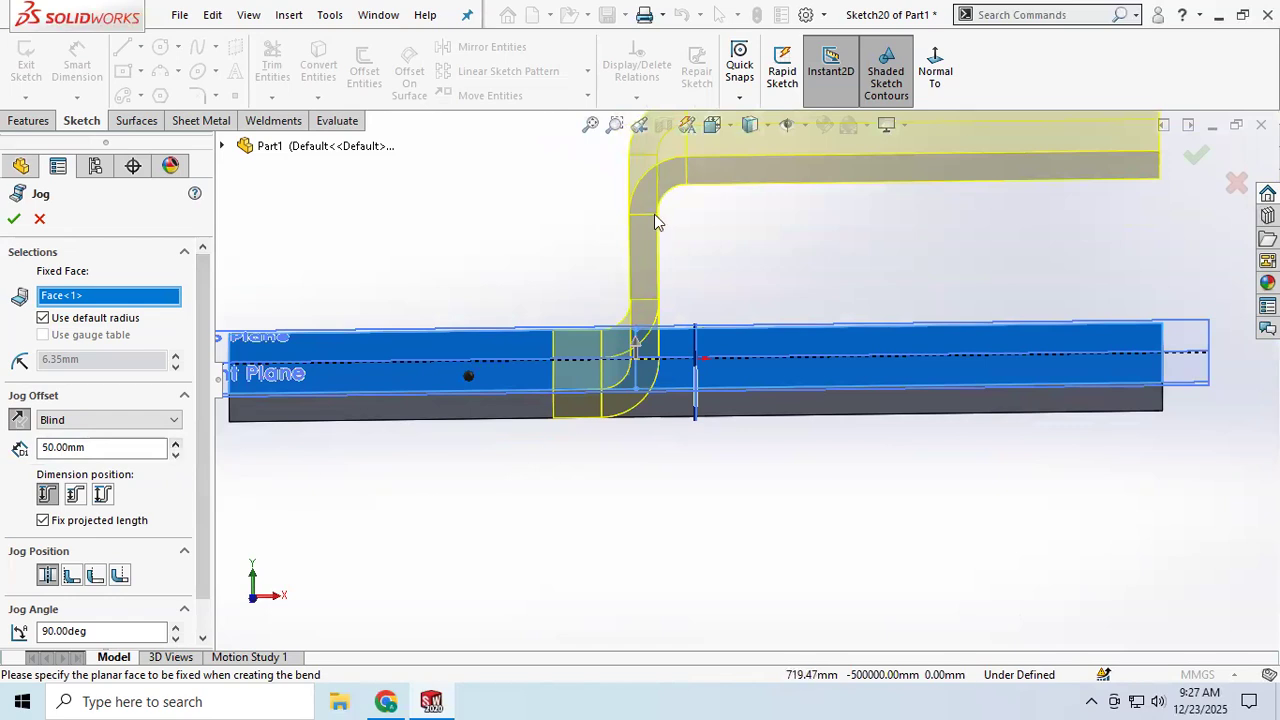
Step: Try the Inside Offset and Overall Dimension positions, return to Outside Offset and accept the jog
{"action": "left_click", "coordinate": [75, 494]}
{"action": "left_click", "coordinate": [102, 494]}
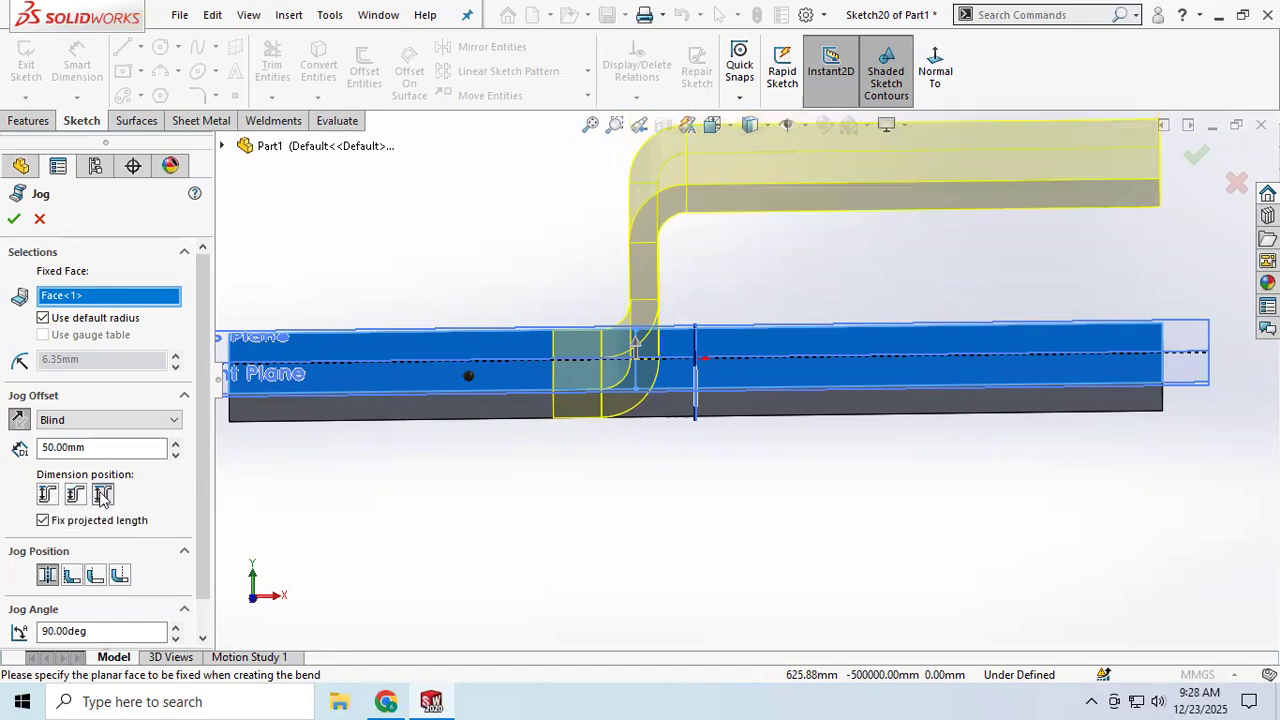
{"action": "left_click", "coordinate": [48, 496]}
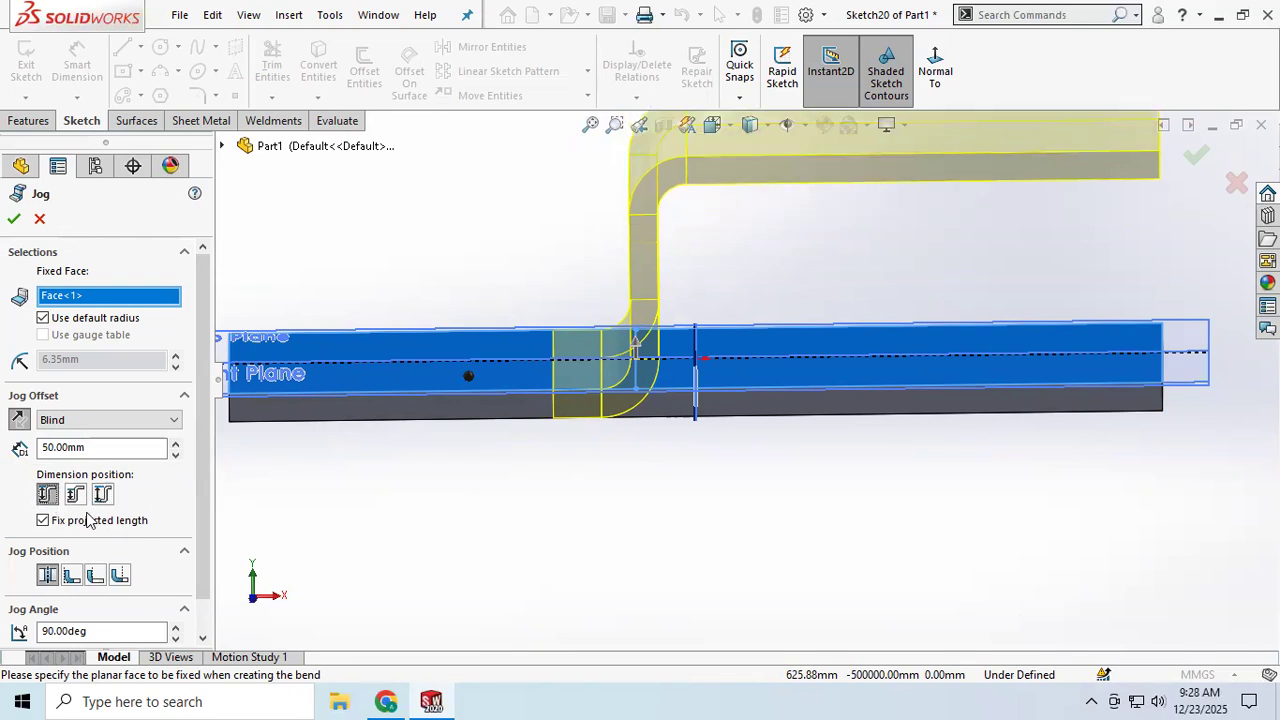
{"action": "left_click", "coordinate": [13, 221]}
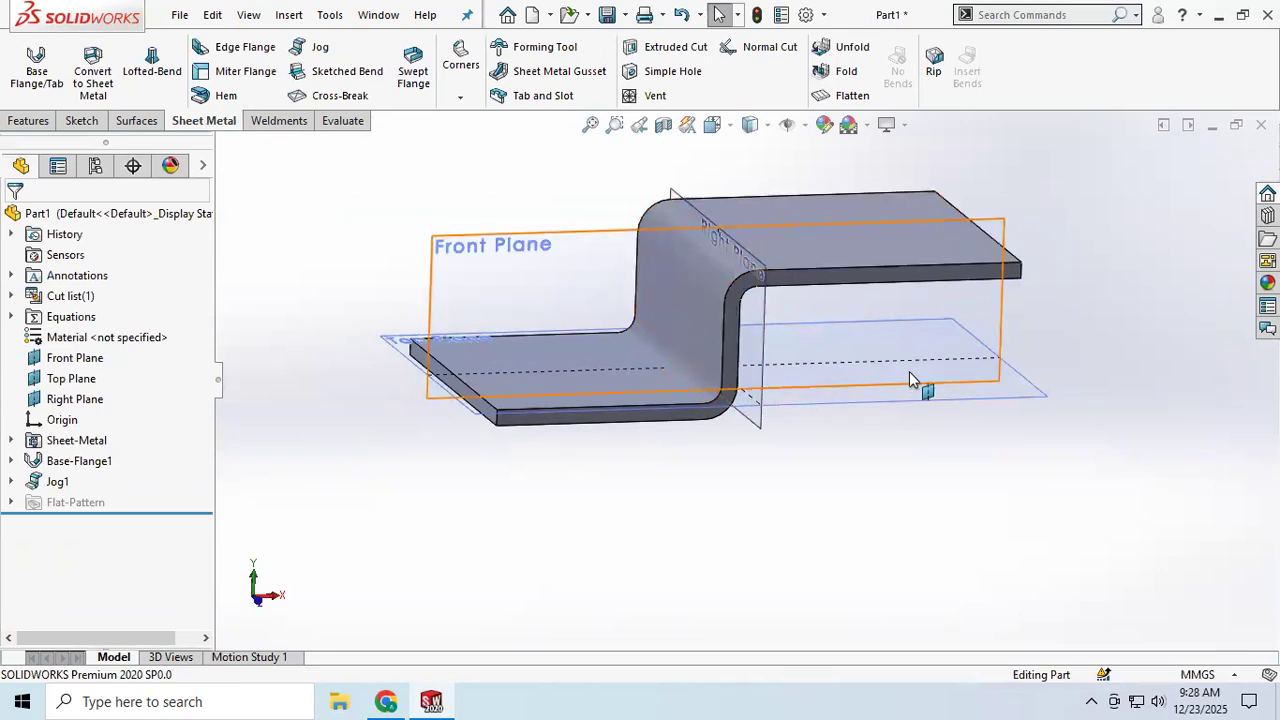
Step: Reopen the jog for editing and replace its fixed face with the portion on the right of the bend line
{"action": "middle_click_drag", "start_coordinate": [932, 360], "coordinate": [847, 381]}
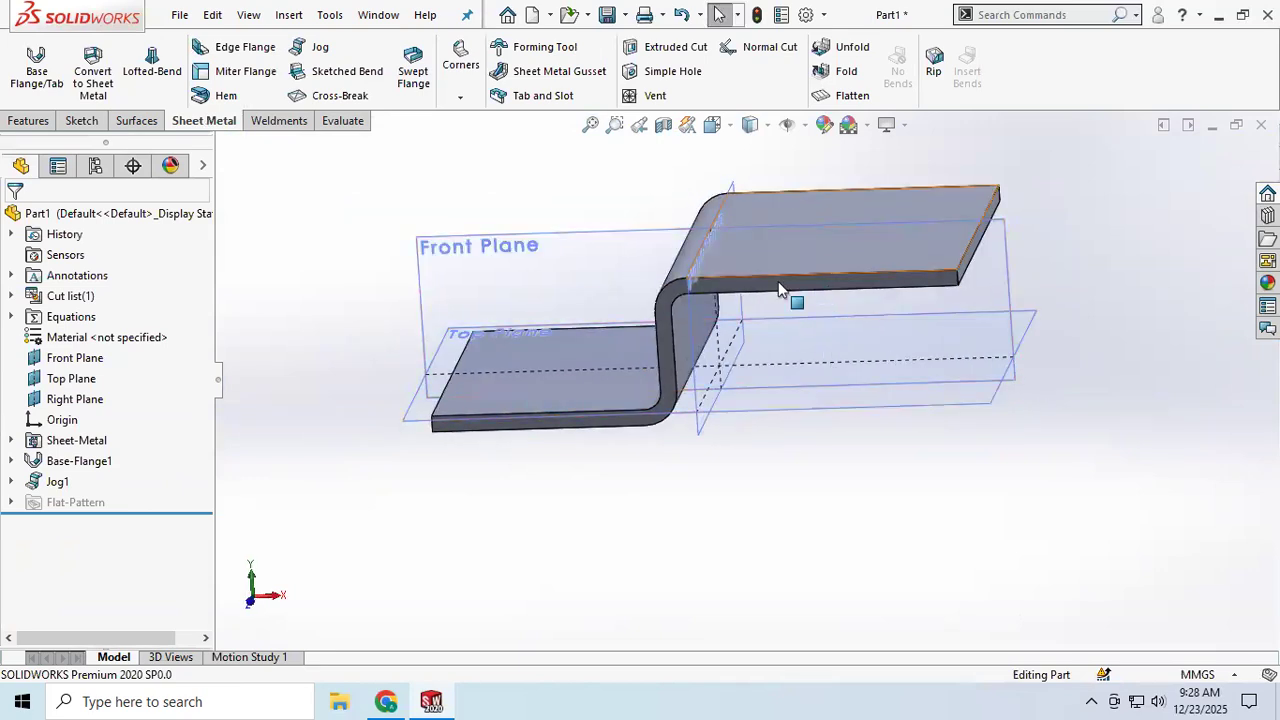
{"action": "scroll", "coordinate": [540, 378], "scroll_direction": "down", "scroll_amount": 2}
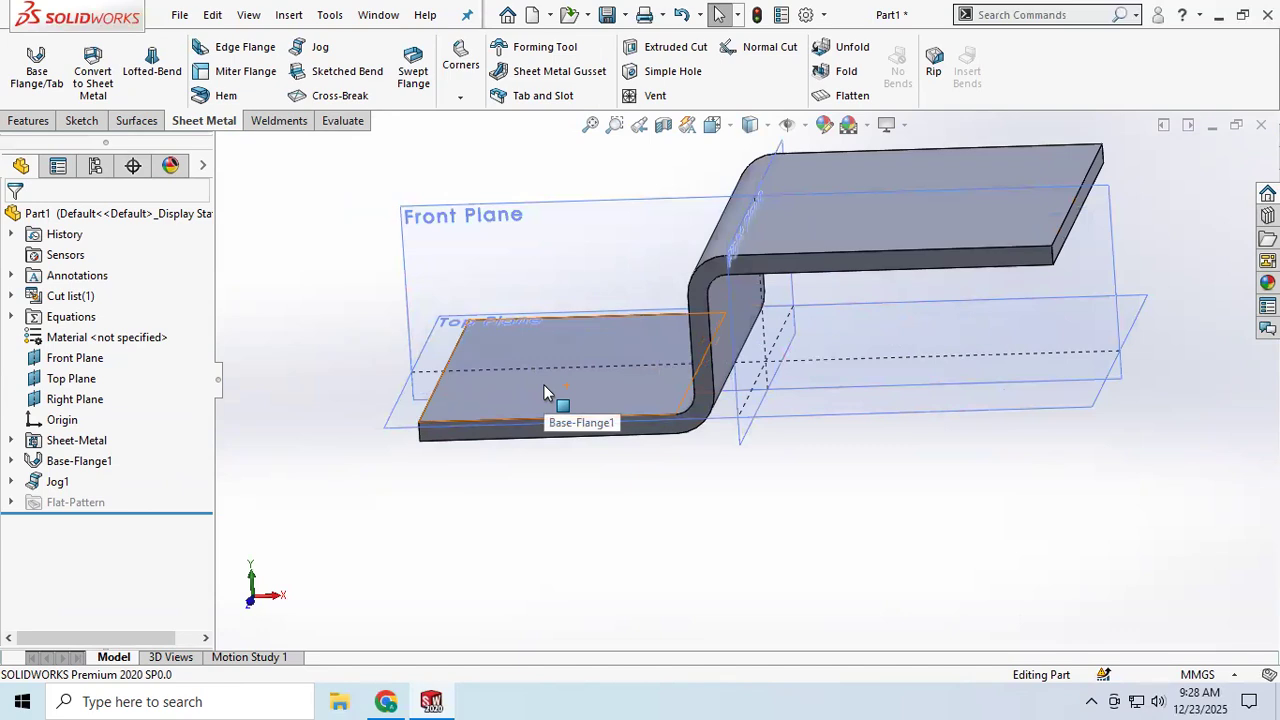
{"action": "right_click", "coordinate": [55, 482]}
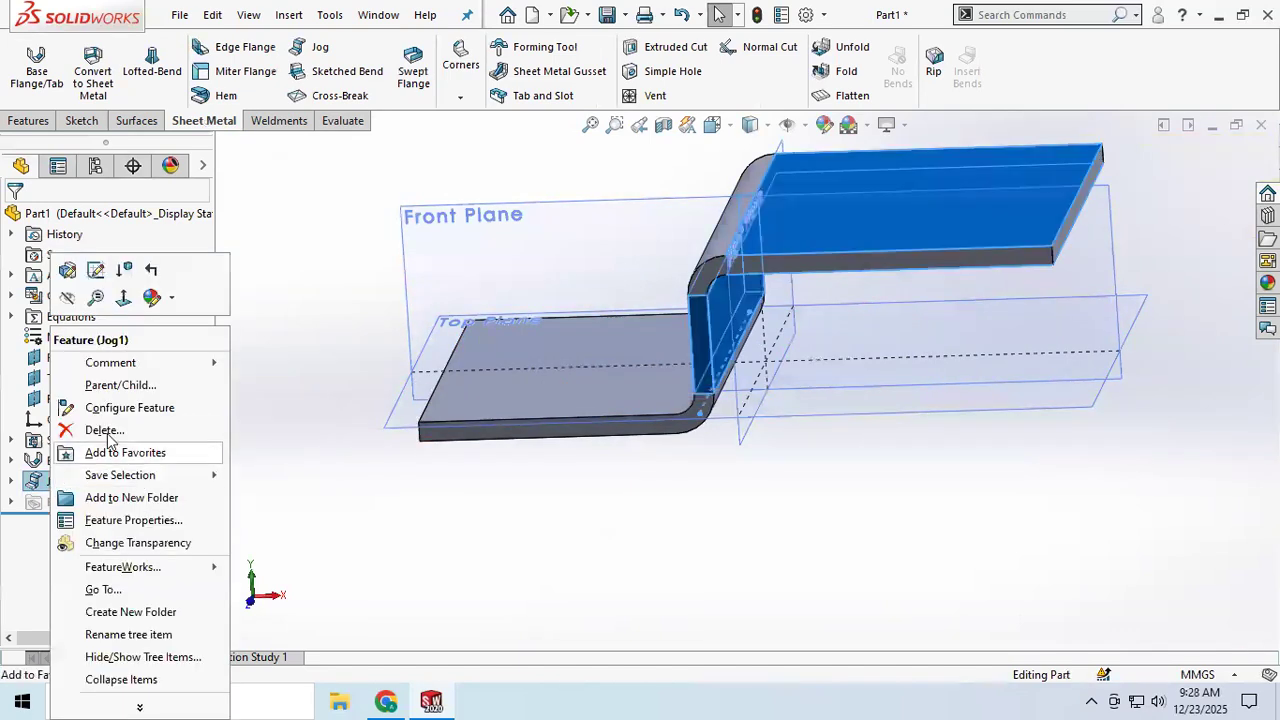
{"action": "left_click", "coordinate": [68, 272]}
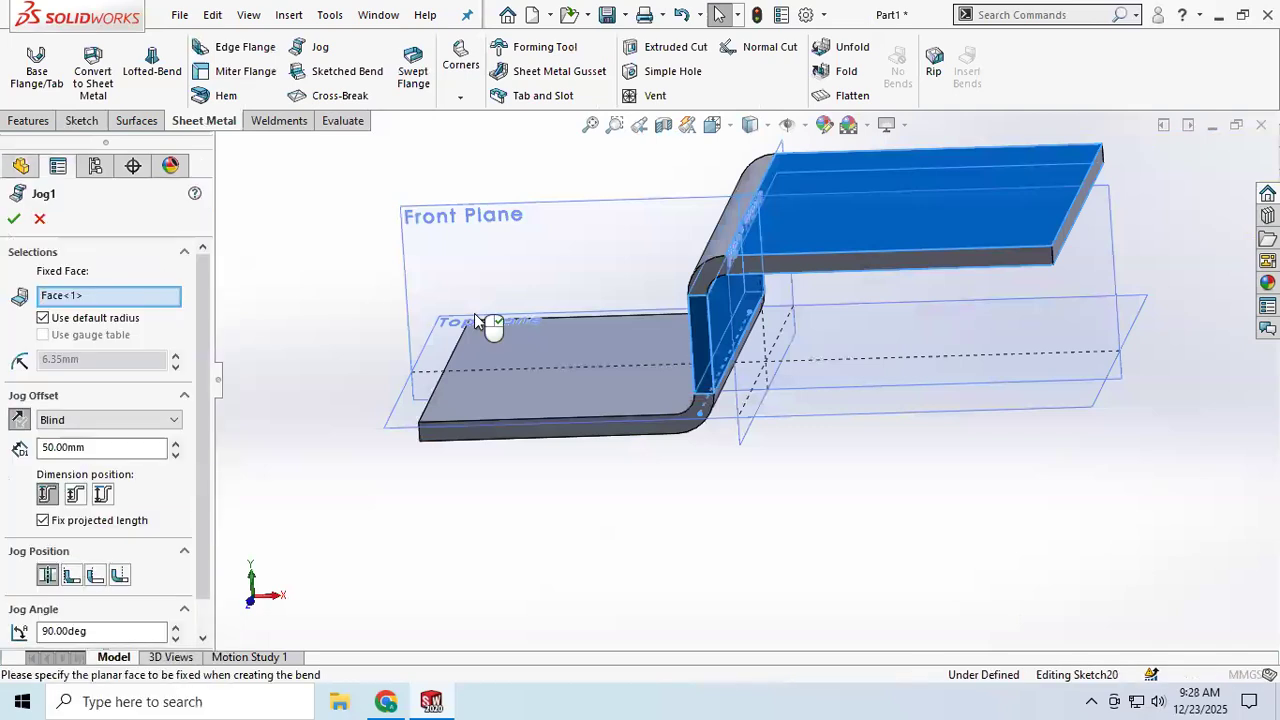
{"action": "right_click", "coordinate": [72, 300]}
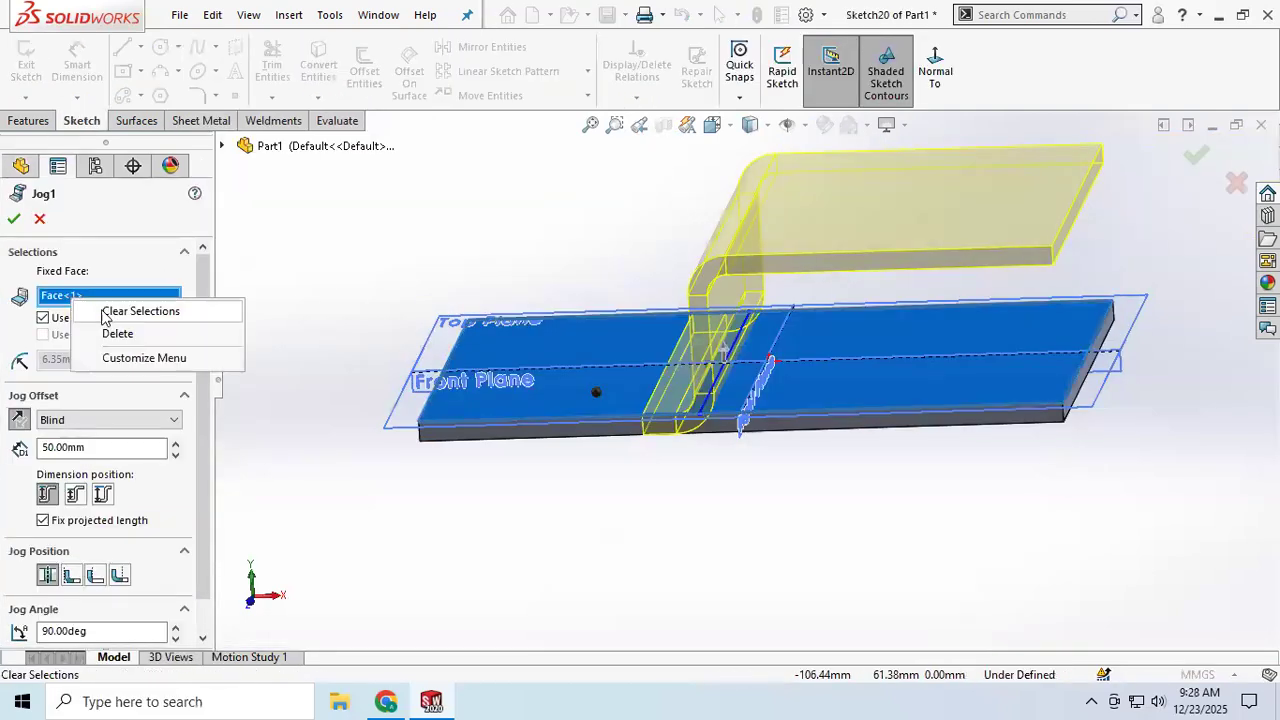
{"action": "left_click", "coordinate": [133, 336]}
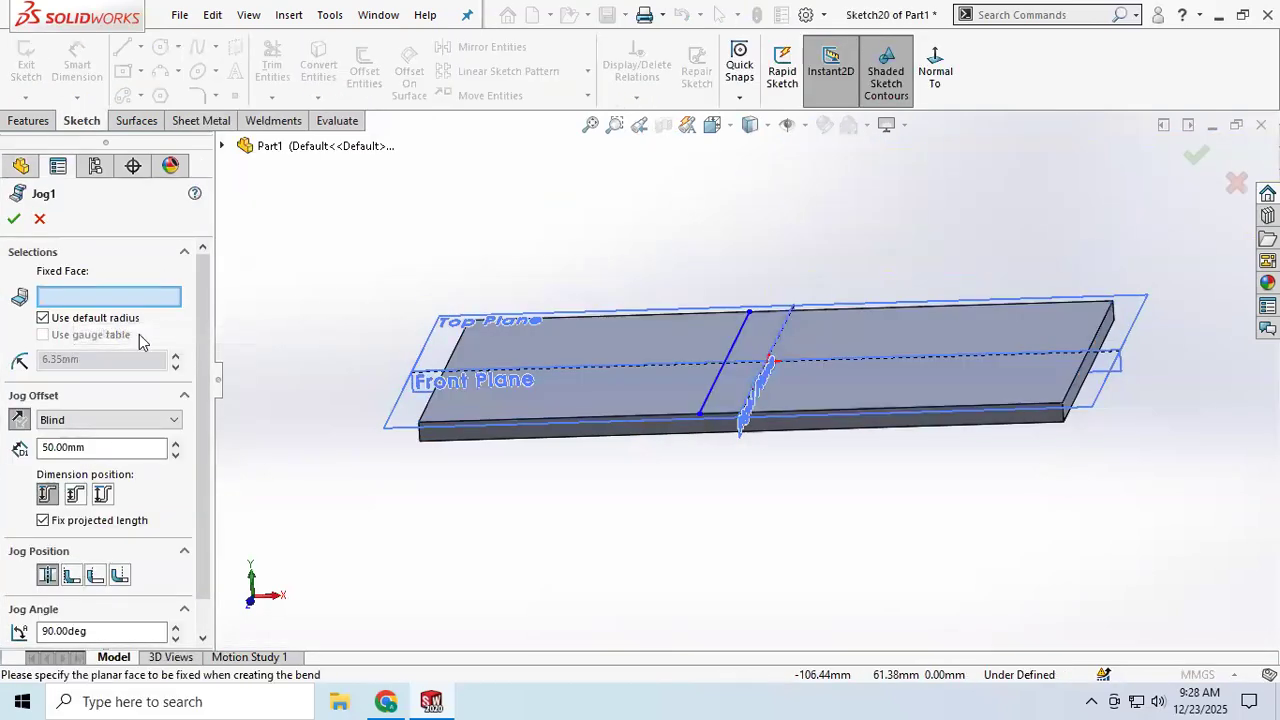
{"action": "left_click", "coordinate": [875, 398]}
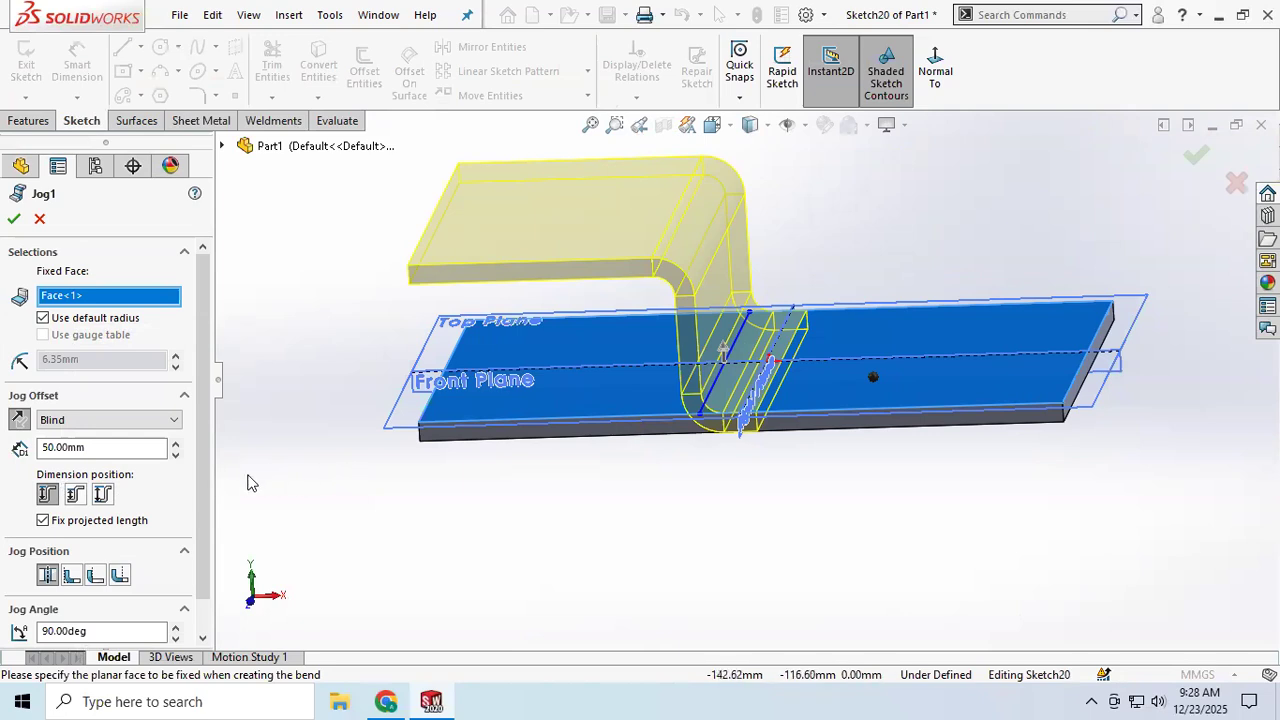
Step: Compare the Material Inside, Material Outside and Bend Outside jog positions around the bend line and return to Bend Centerline
{"action": "left_click", "coordinate": [71, 576]}
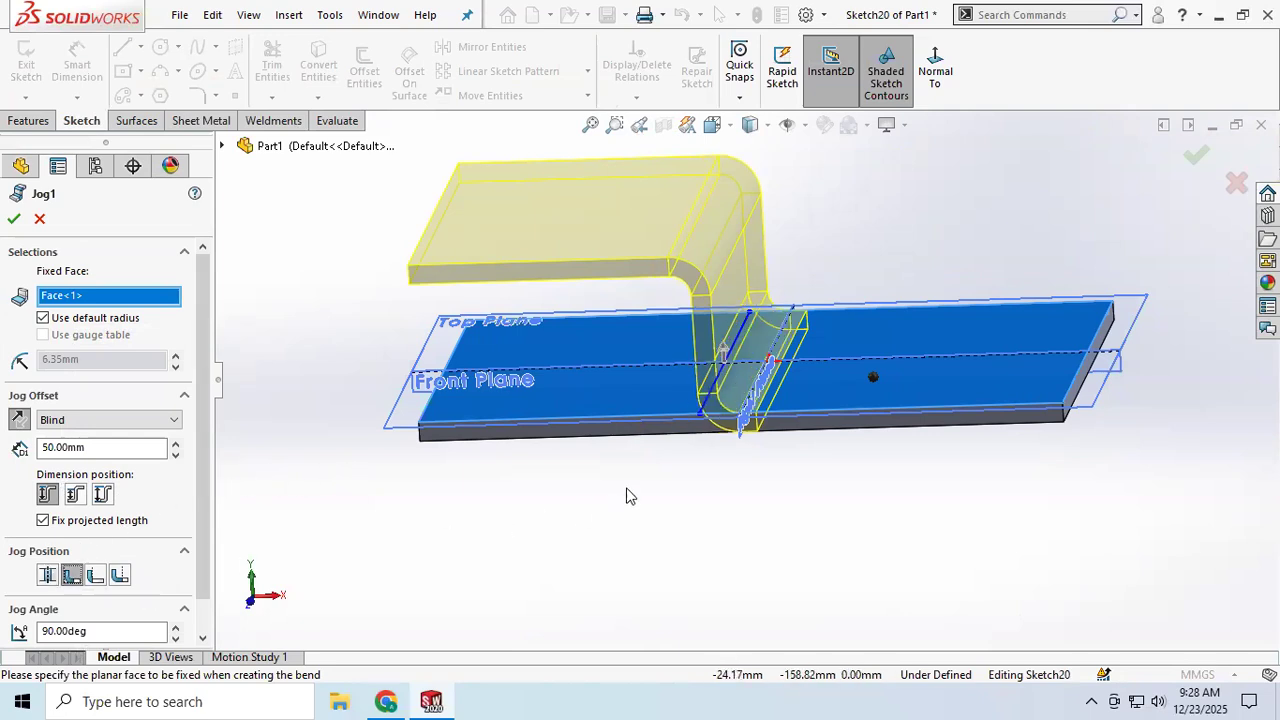
{"action": "scroll", "coordinate": [690, 422], "scroll_direction": "up", "scroll_amount": 2}
{"action": "scroll", "coordinate": [692, 420], "scroll_direction": "down", "scroll_amount": 4}
{"action": "scroll", "coordinate": [832, 386], "scroll_direction": "down", "scroll_amount": 3}
{"action": "middle_click_drag", "start_coordinate": [832, 386], "coordinate": [626, 420]}
{"action": "left_click", "coordinate": [97, 577]}
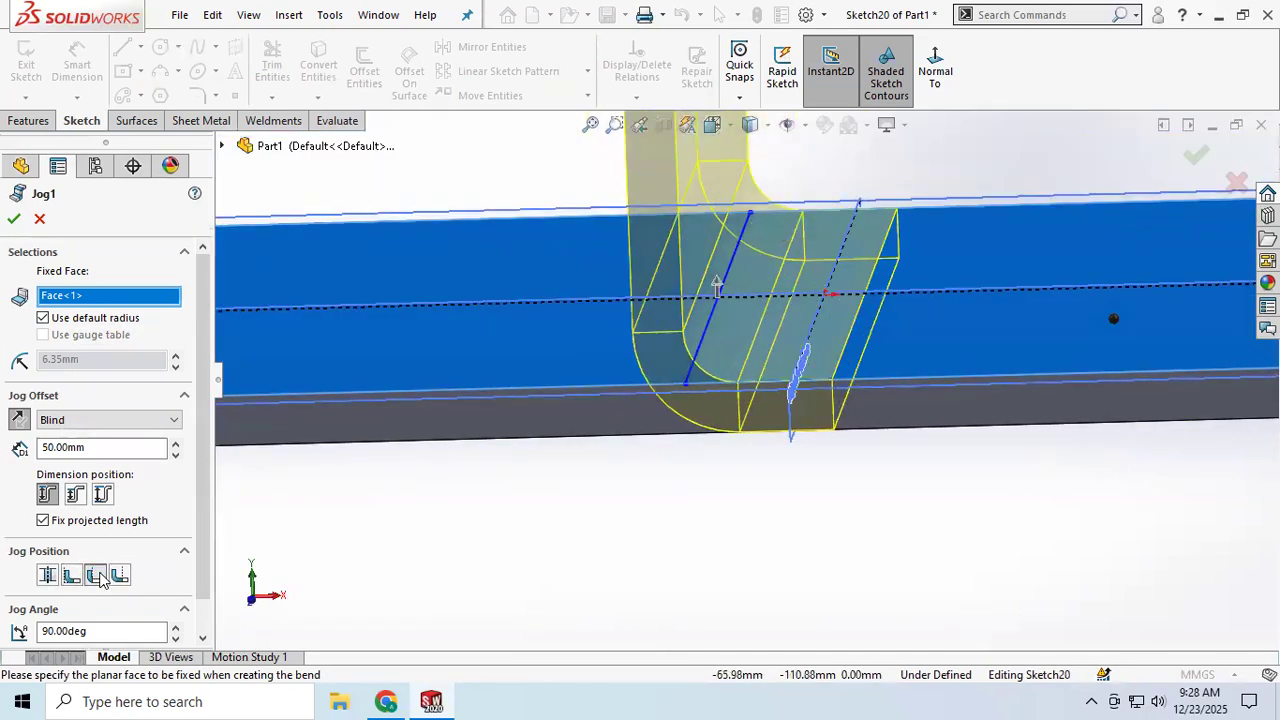
{"action": "left_click", "coordinate": [123, 580]}
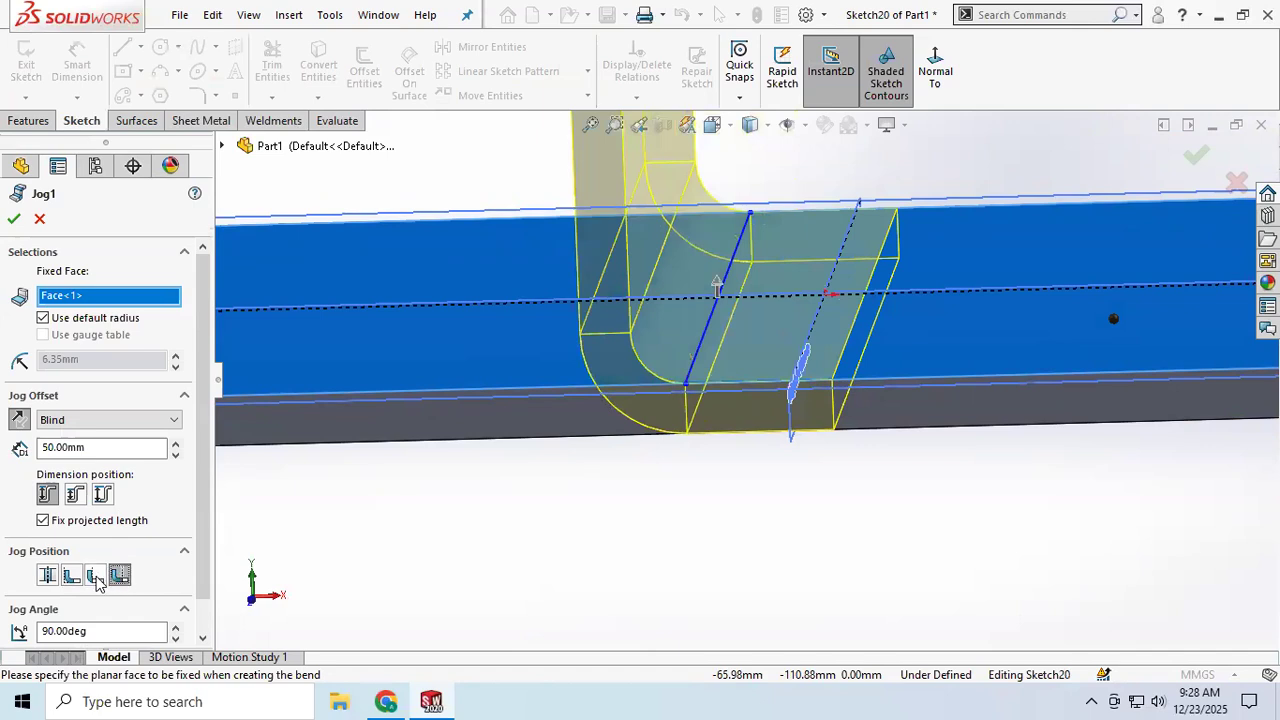
{"action": "left_click", "coordinate": [50, 580]}
{"action": "middle_click_drag", "start_coordinate": [323, 486], "coordinate": [333, 463]}
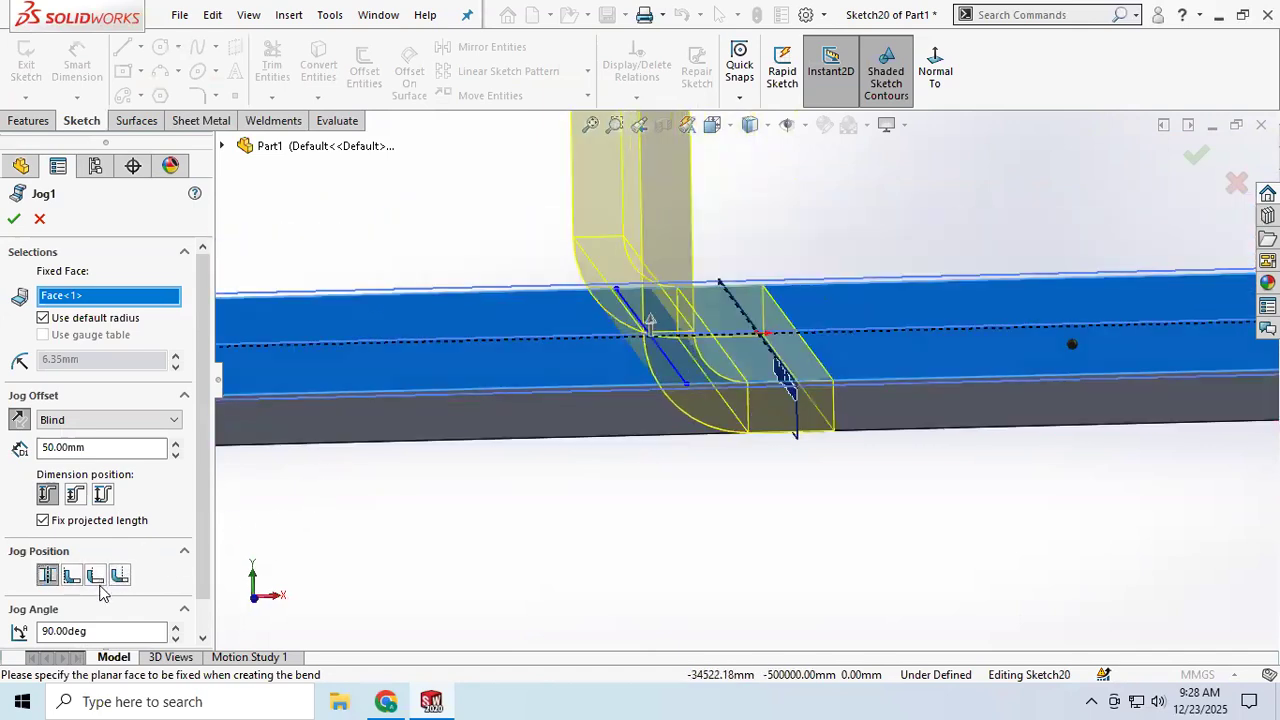
Step: Try a jog angle of 150 degrees and set it back to 90 degrees
{"action": "scroll", "coordinate": [95, 625], "scroll_direction": "down", "scroll_amount": 1}
{"action": "left_click_drag", "start_coordinate": [88, 595], "coordinate": [8, 600]}
{"action": "key", "text": "Return"}
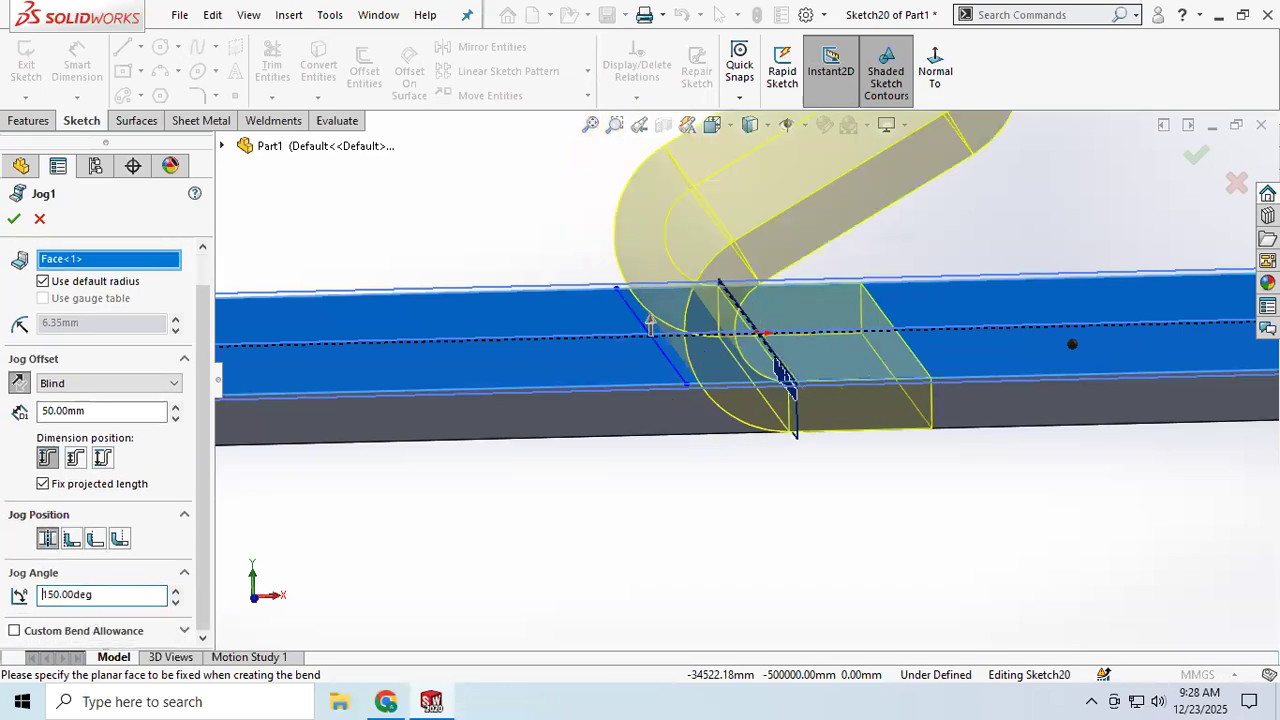
{"action": "scroll", "coordinate": [386, 508], "scroll_direction": "up", "scroll_amount": 4}
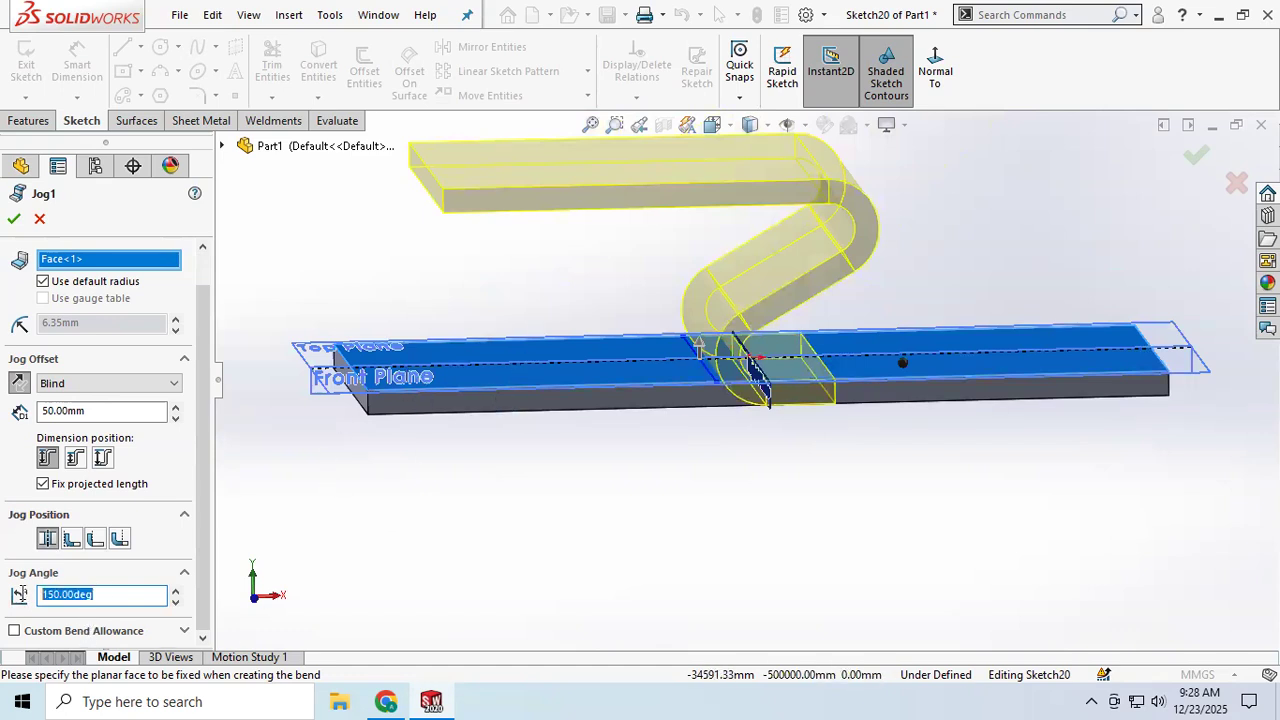
{"action": "type", "text": "90"}
{"action": "key", "text": "Return"}
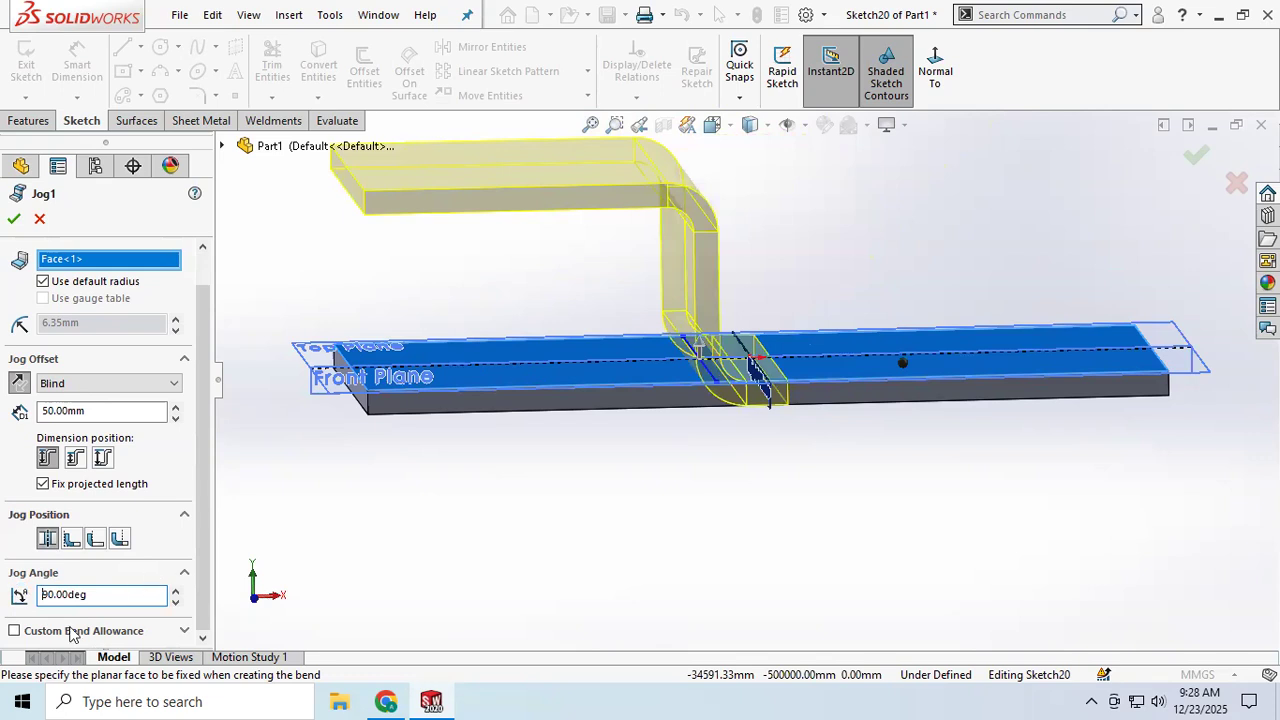
Step: Enable a custom bend allowance for the jog using K-Factor 0.5 and accept the jog
{"action": "left_click", "coordinate": [185, 632]}
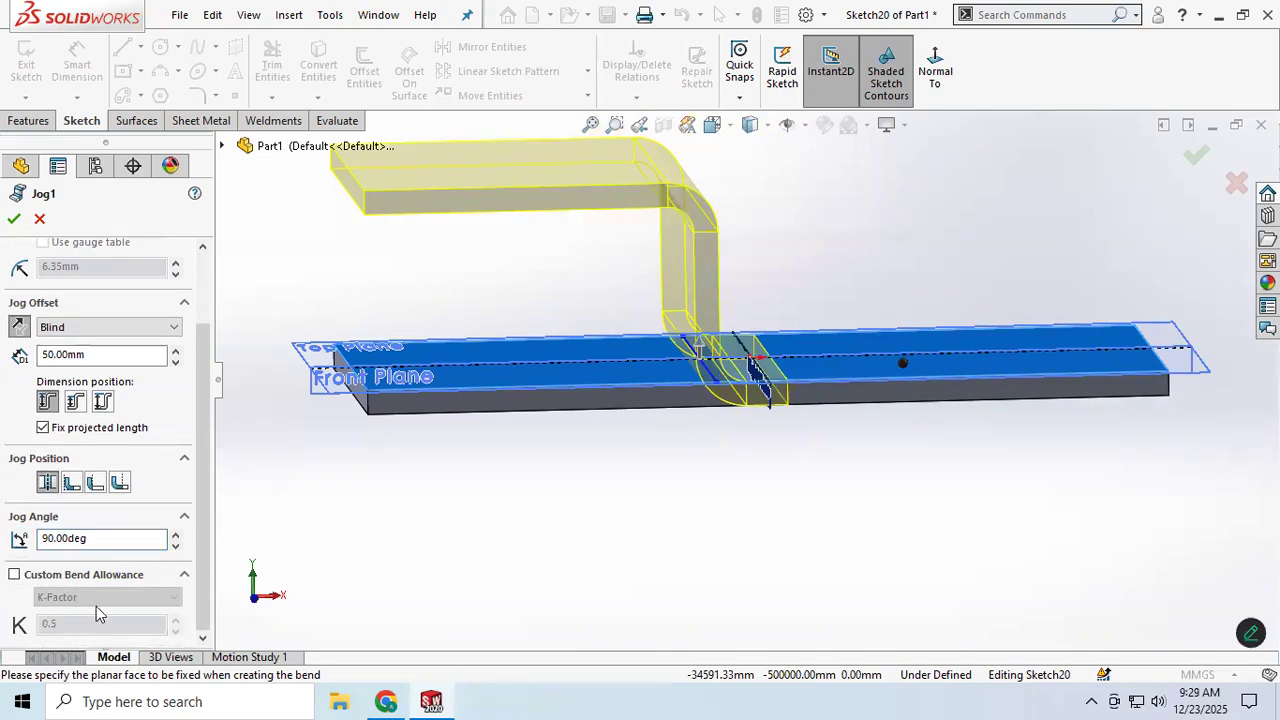
{"action": "left_click", "coordinate": [14, 575]}
{"action": "left_click", "coordinate": [100, 597]}
{"action": "left_click", "coordinate": [90, 615]}
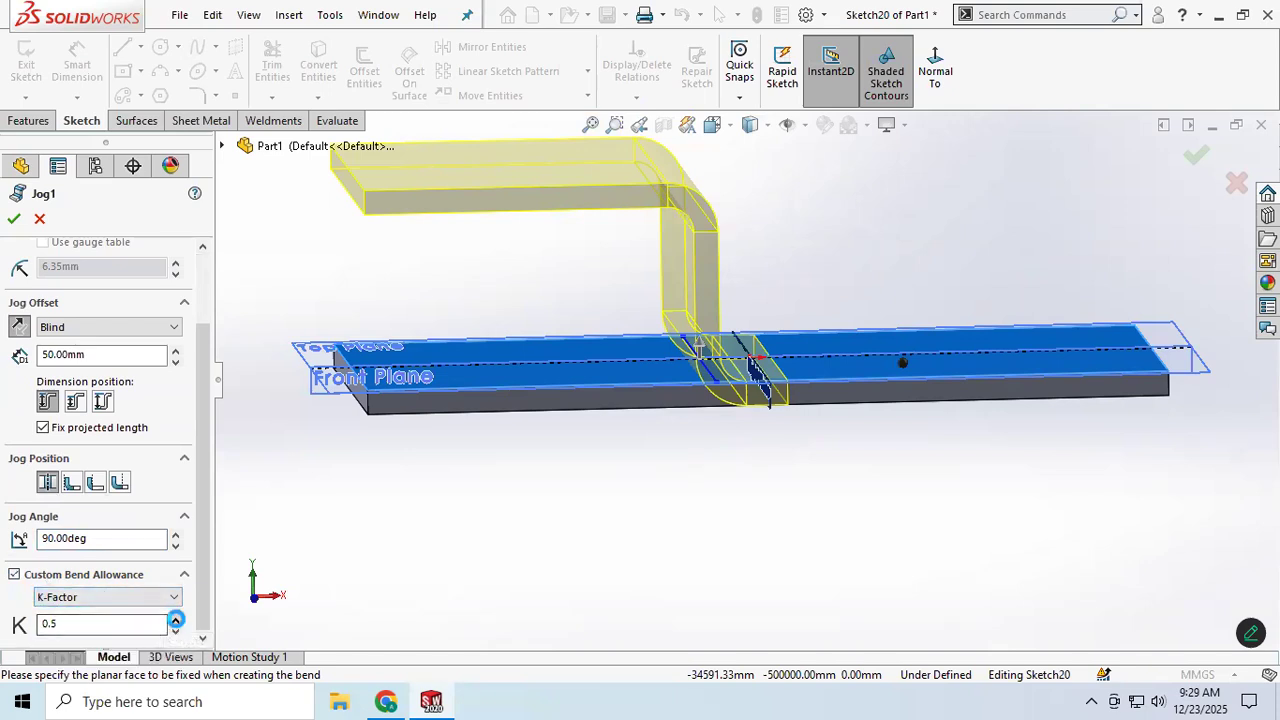
{"action": "left_click", "coordinate": [175, 619]}
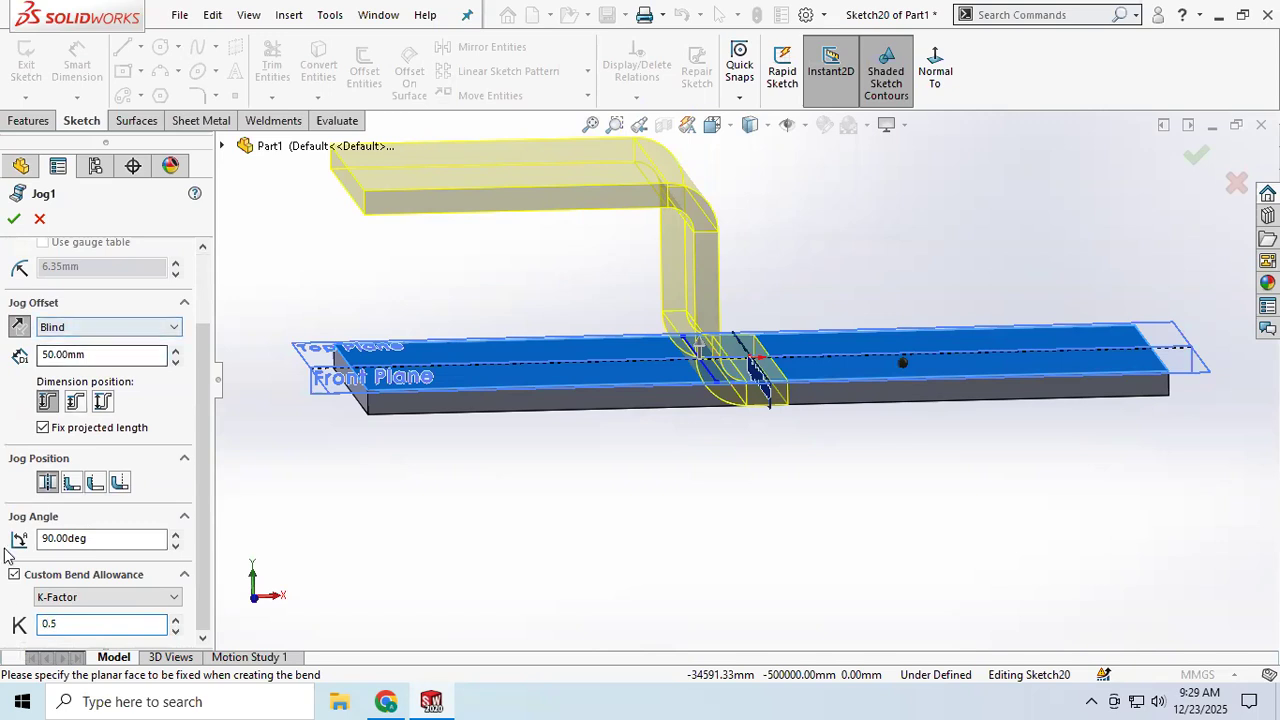
{"action": "scroll", "coordinate": [60, 500], "scroll_direction": "up", "scroll_amount": 3}
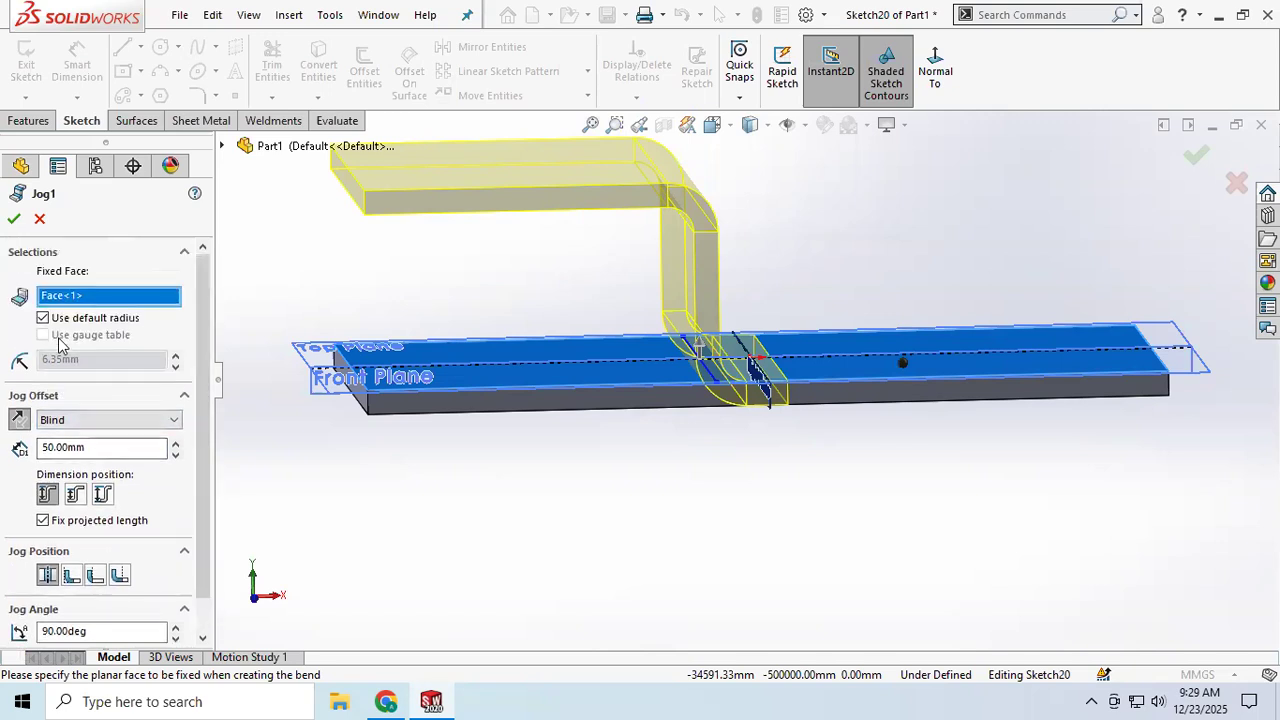
{"action": "left_click", "coordinate": [12, 219]}
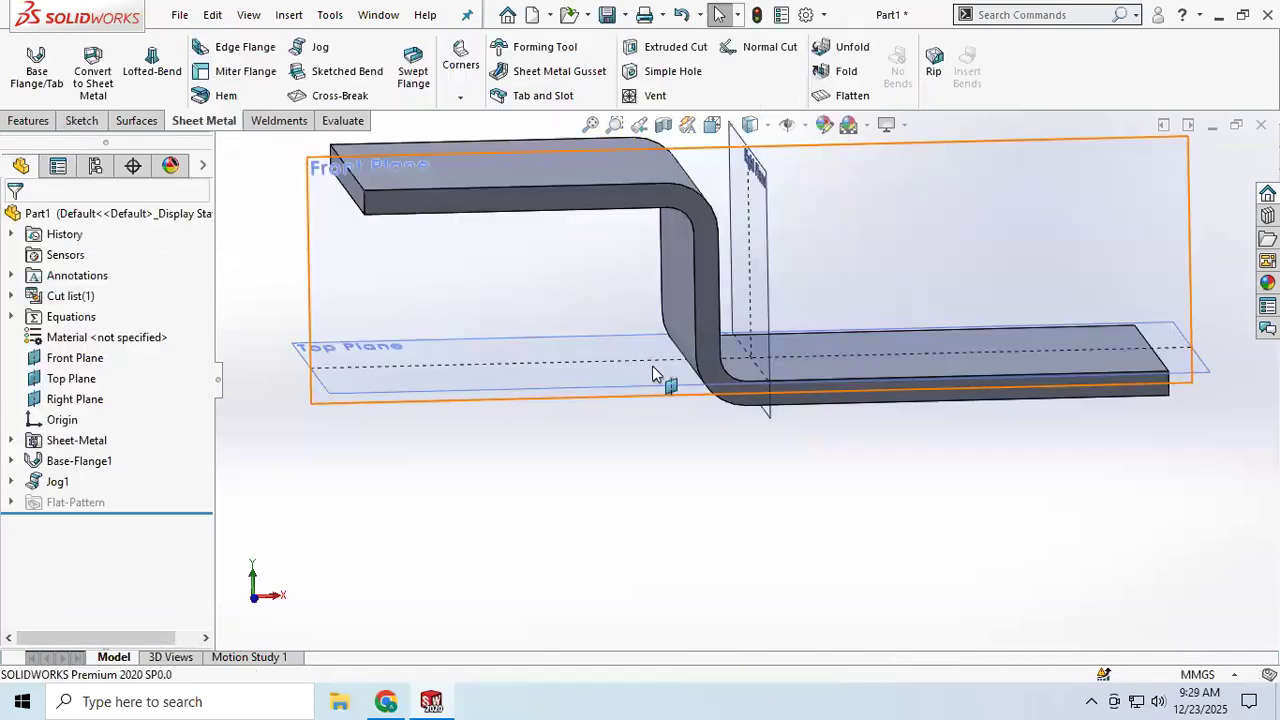
Step: Open the jog's bend line sketch for editing
{"action": "middle_click_drag", "start_coordinate": [709, 369], "coordinate": [708, 430]}
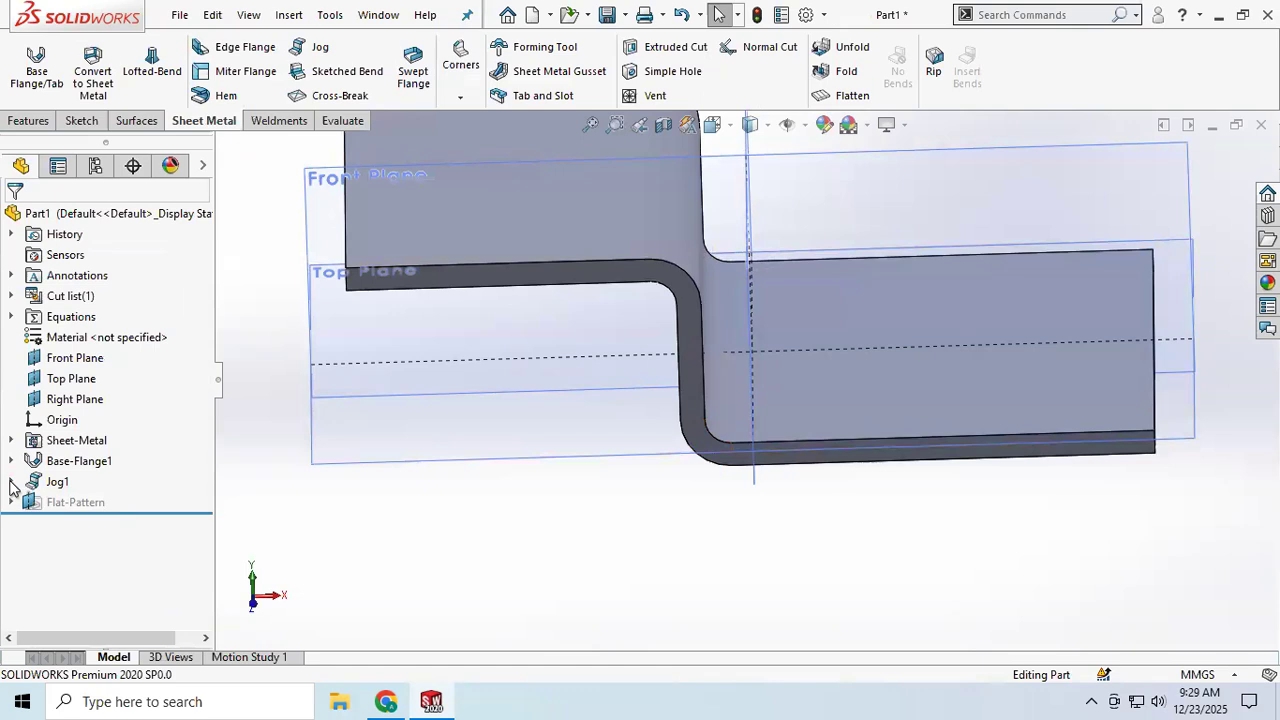
{"action": "left_click", "coordinate": [11, 483]}
{"action": "left_click", "coordinate": [99, 503]}
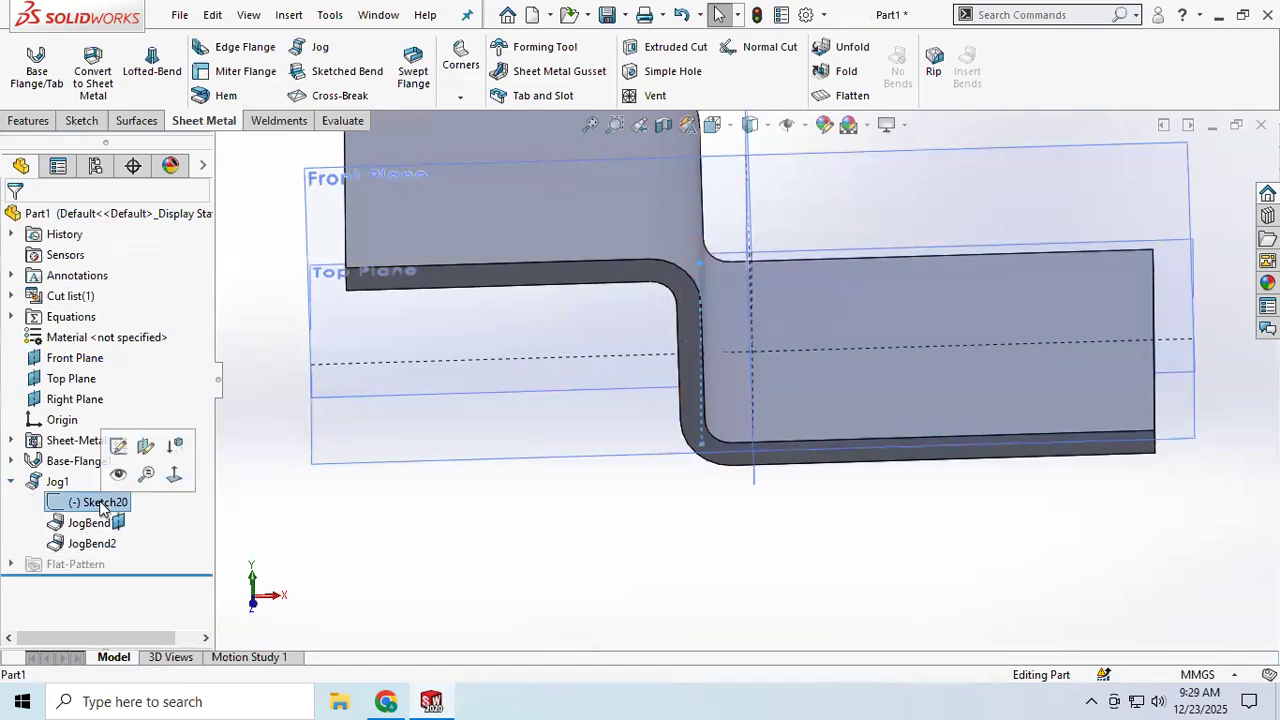
{"action": "left_click", "coordinate": [118, 446]}
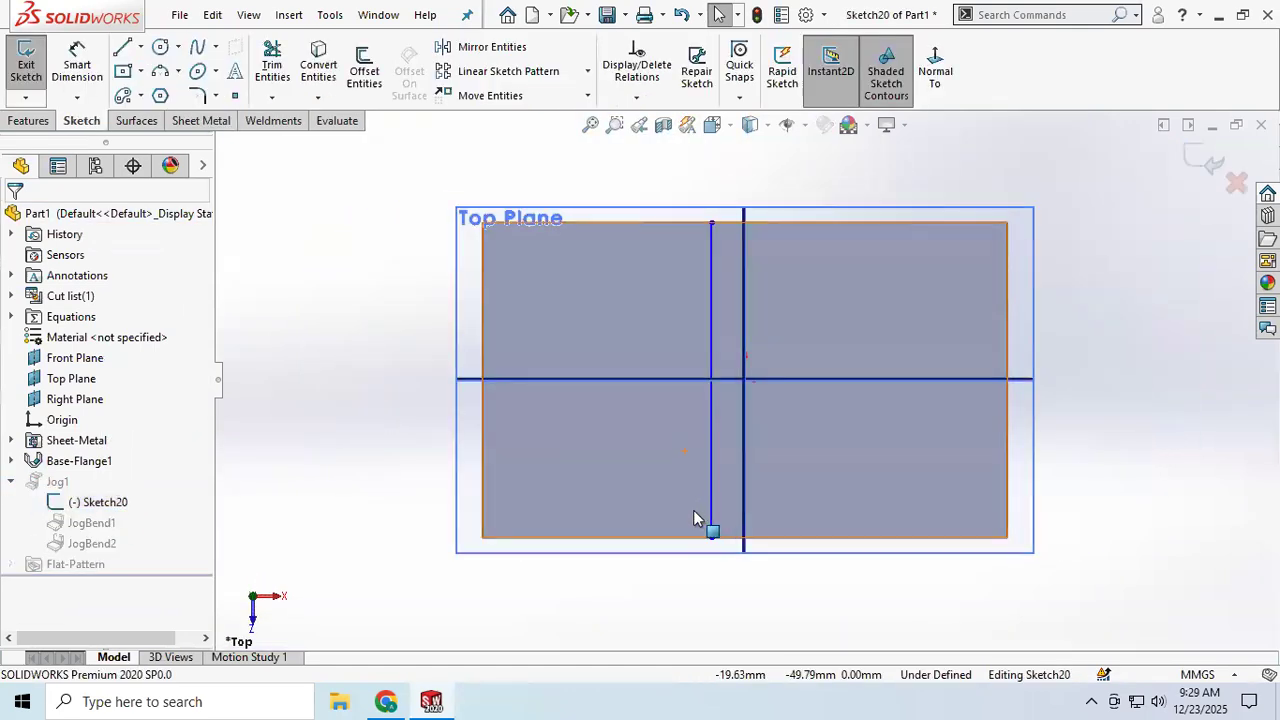
Step: Dimension the jog's bend line 60 mm from the plate's left edge and exit the sketch
{"action": "left_click", "coordinate": [80, 64]}
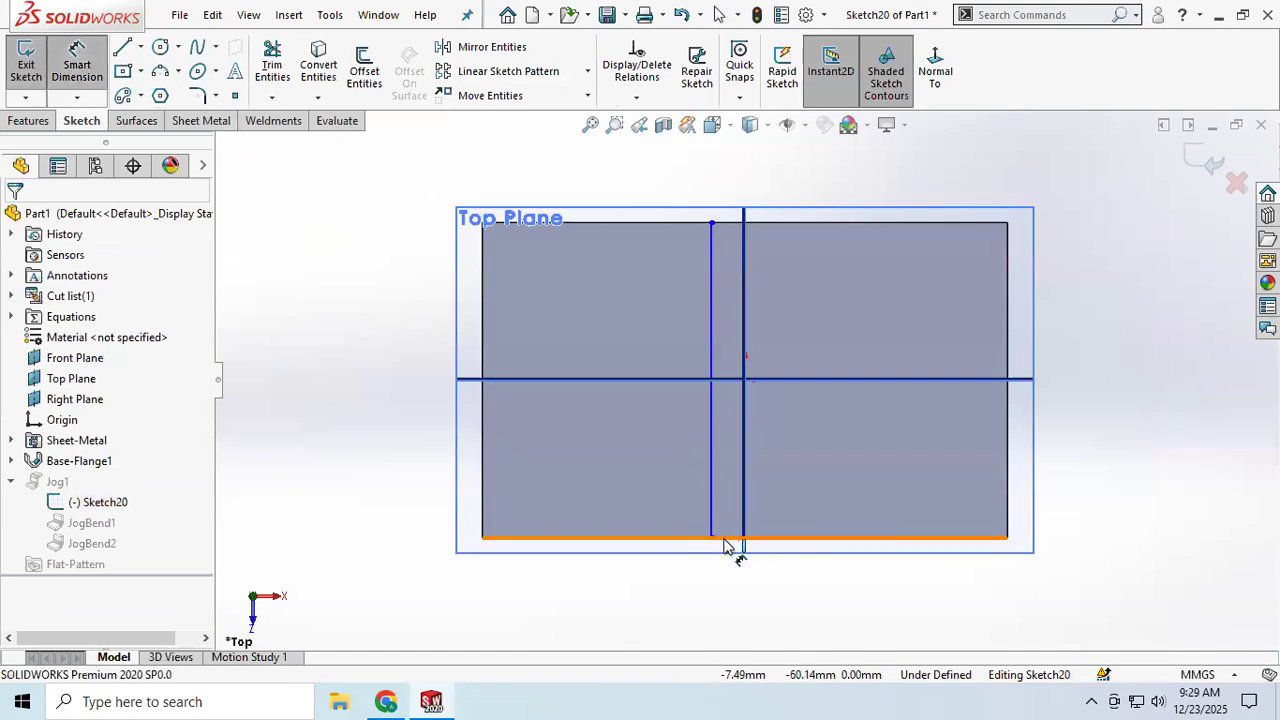
{"action": "left_click", "coordinate": [637, 538]}
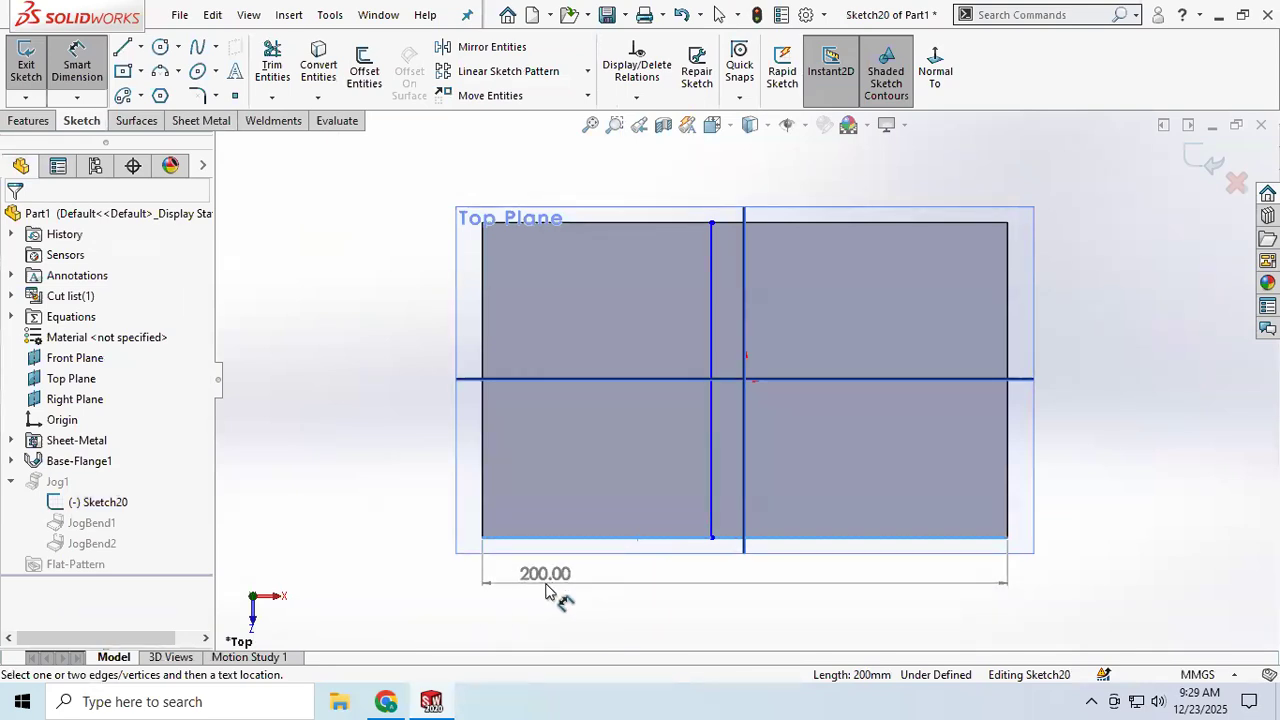
{"action": "key", "text": "Escape"}
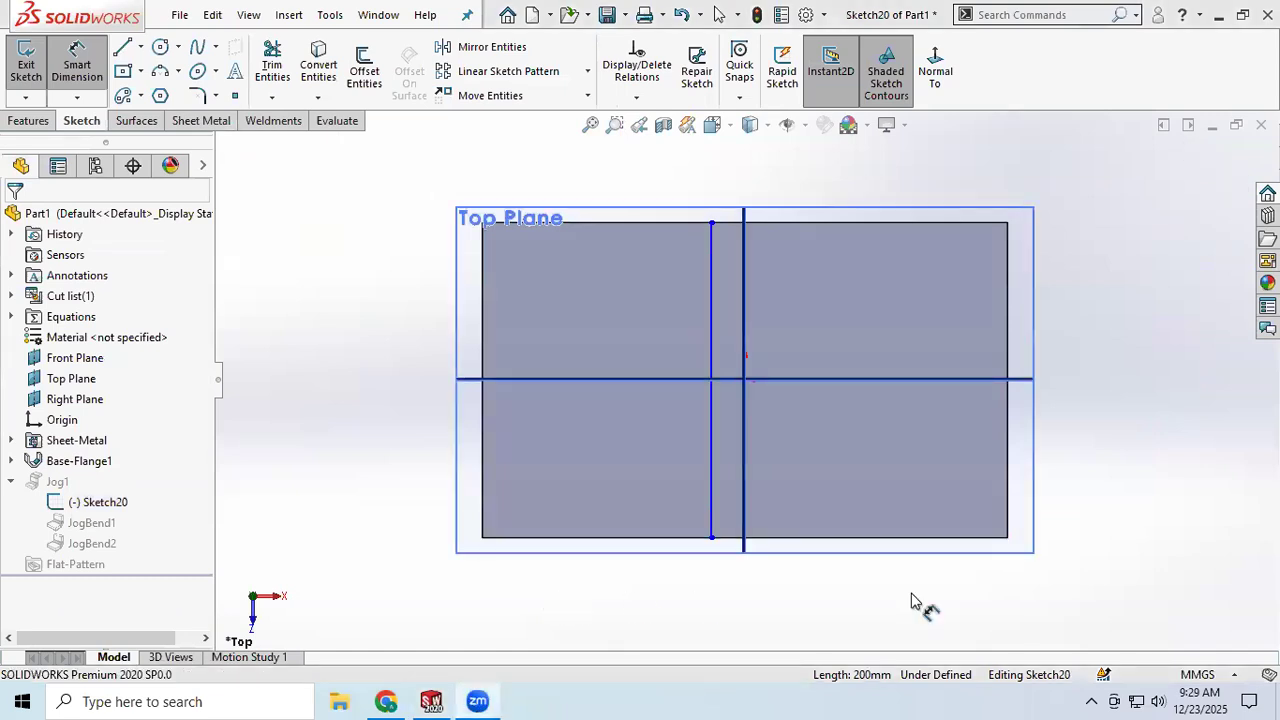
{"action": "left_click", "coordinate": [712, 510]}
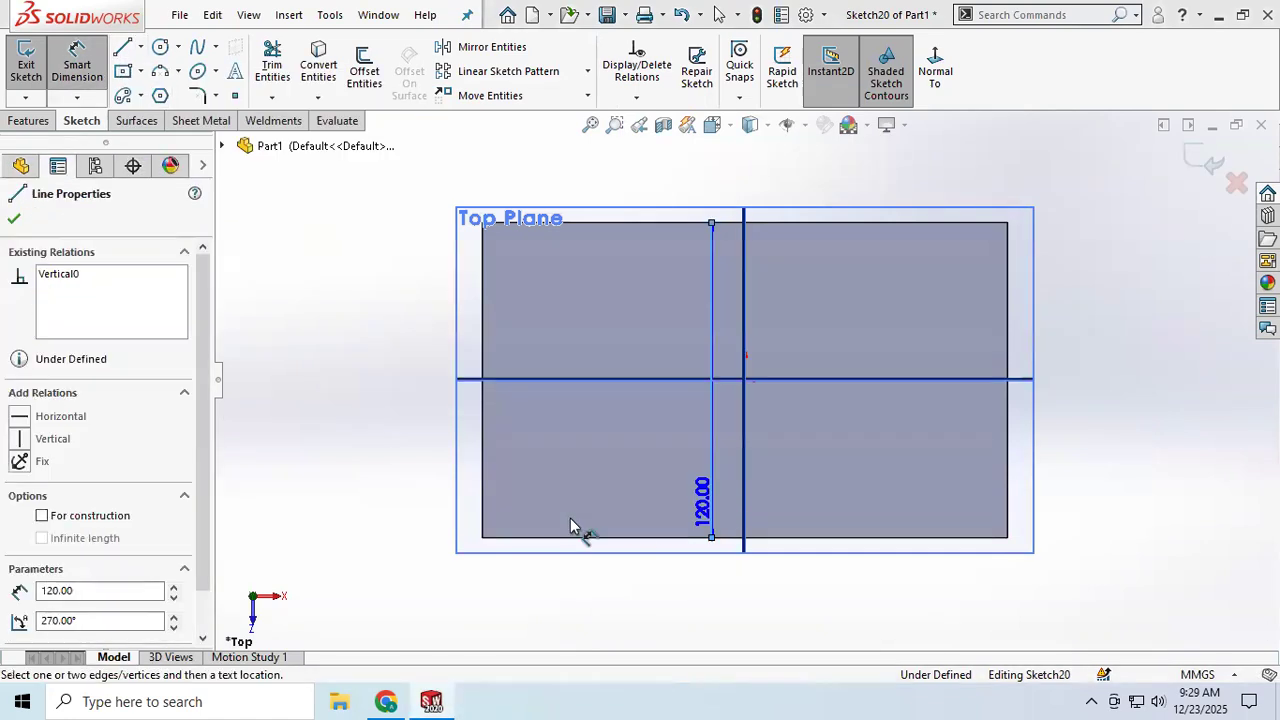
{"action": "left_click", "coordinate": [485, 522]}
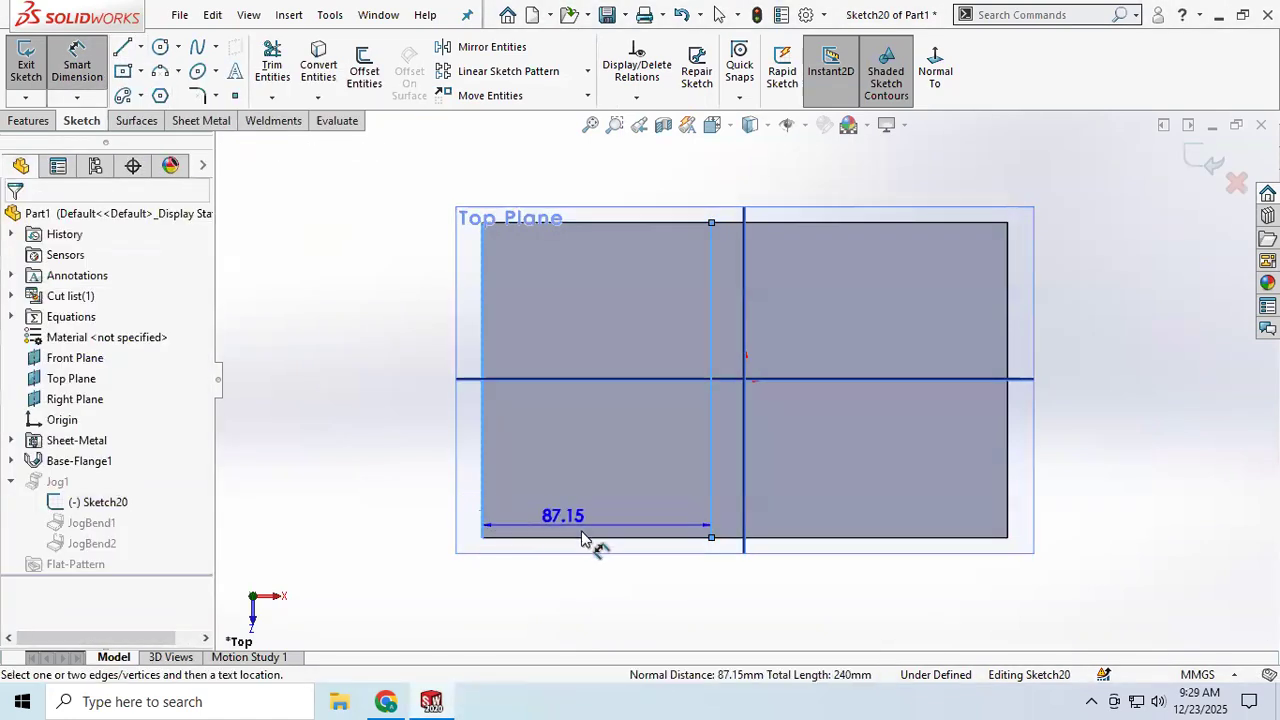
{"action": "left_click", "coordinate": [615, 610]}
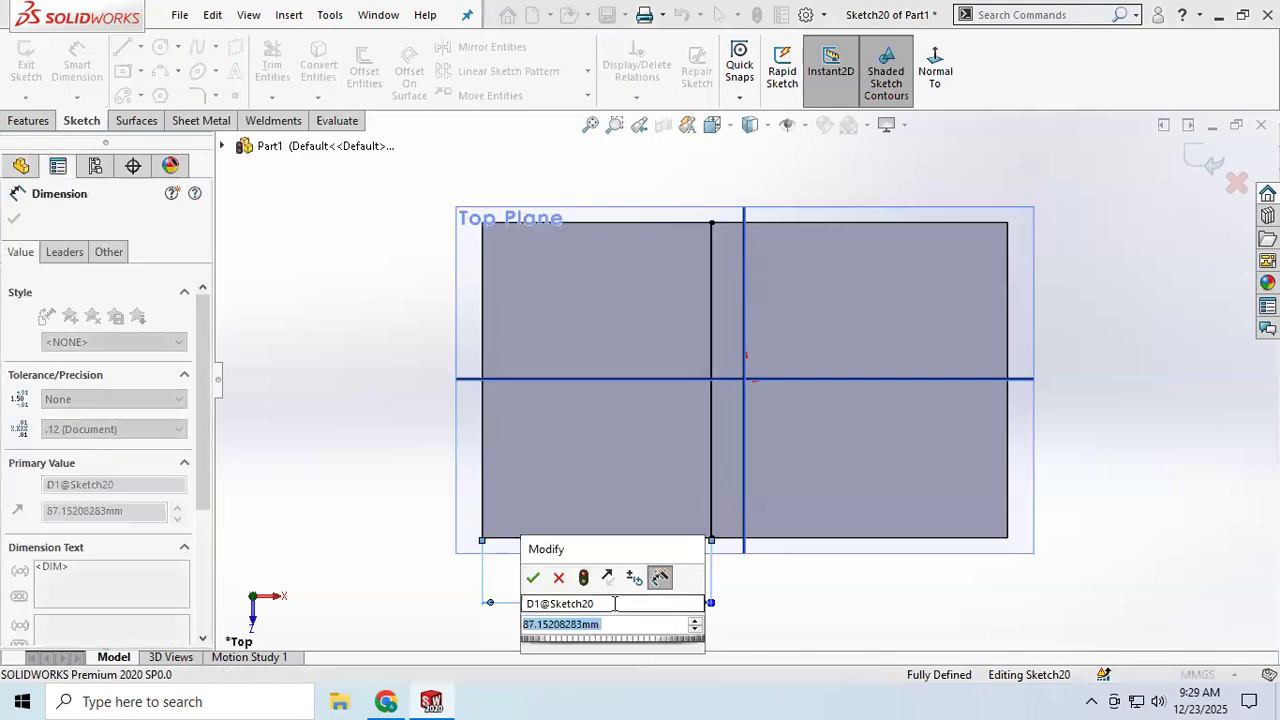
{"action": "type", "text": "60"}
{"action": "key", "text": "Return"}
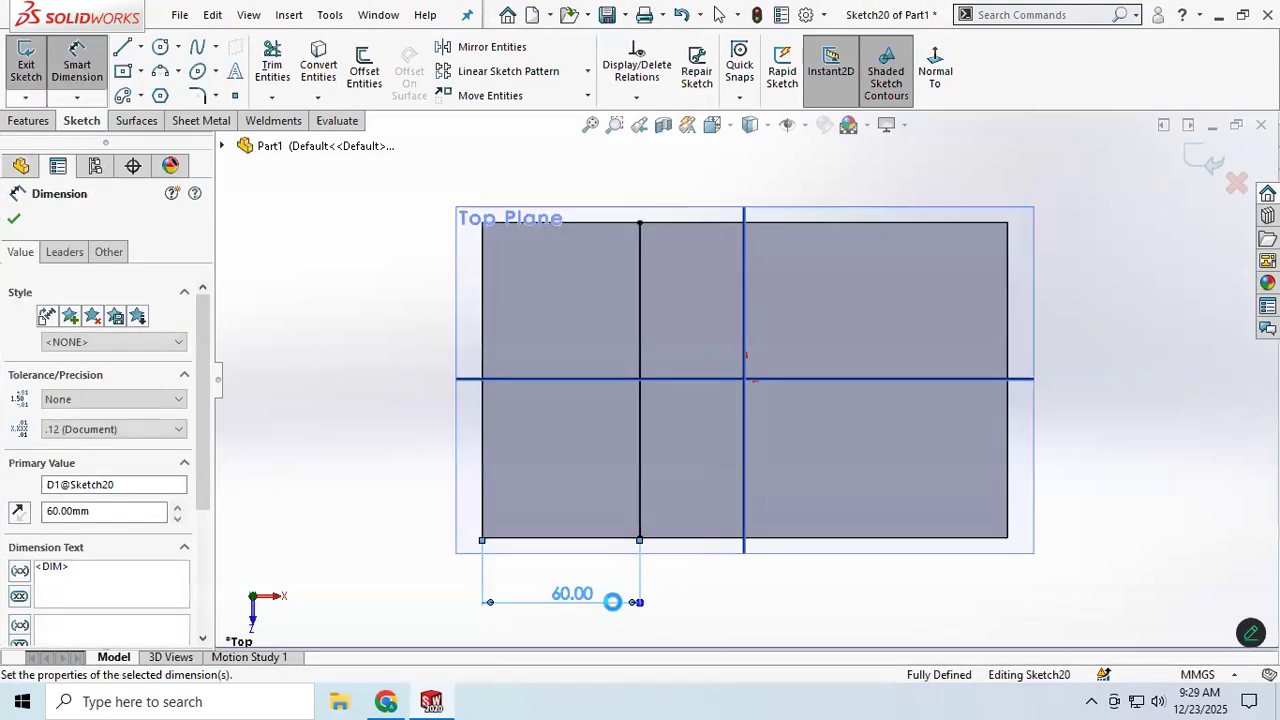
{"action": "left_click", "coordinate": [12, 220]}
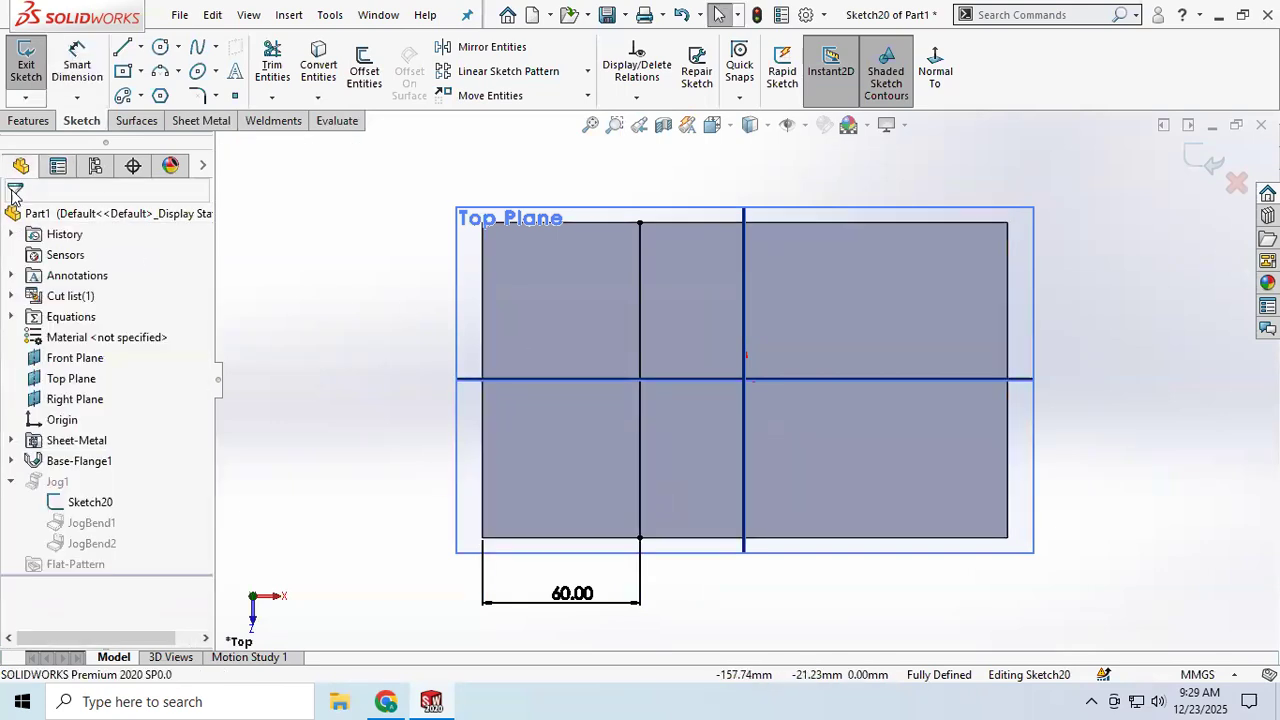
{"action": "left_click", "coordinate": [22, 66]}
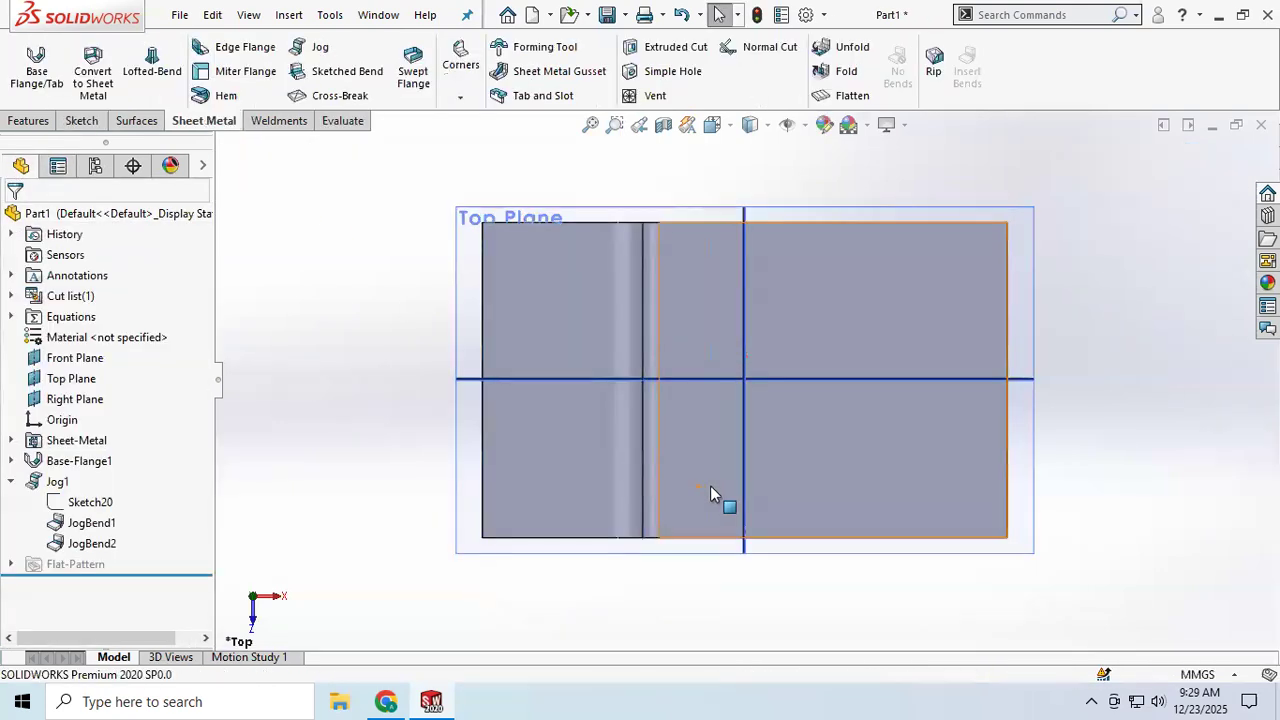
Step: Start a Sketched Bend with its bend line sketch on the upper surface of the lower flange, right of the jog
{"action": "middle_click_drag", "start_coordinate": [765, 483], "coordinate": [766, 240]}
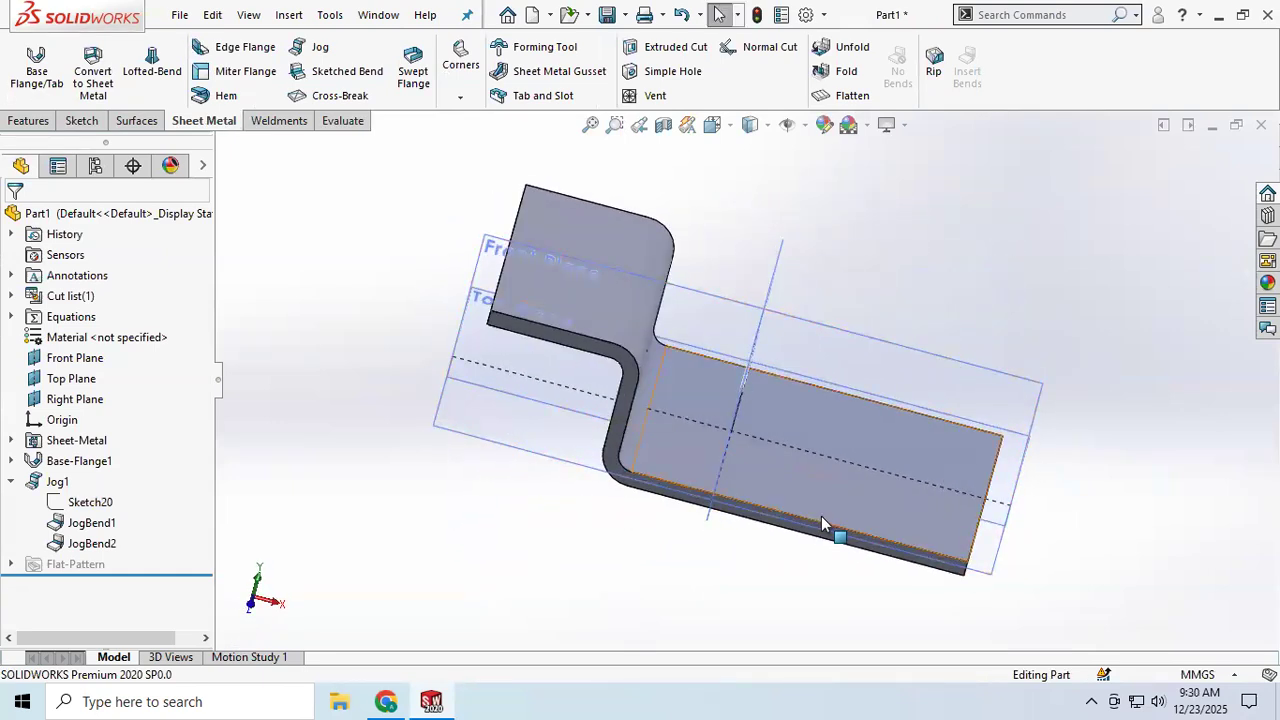
{"action": "left_click", "coordinate": [320, 71]}
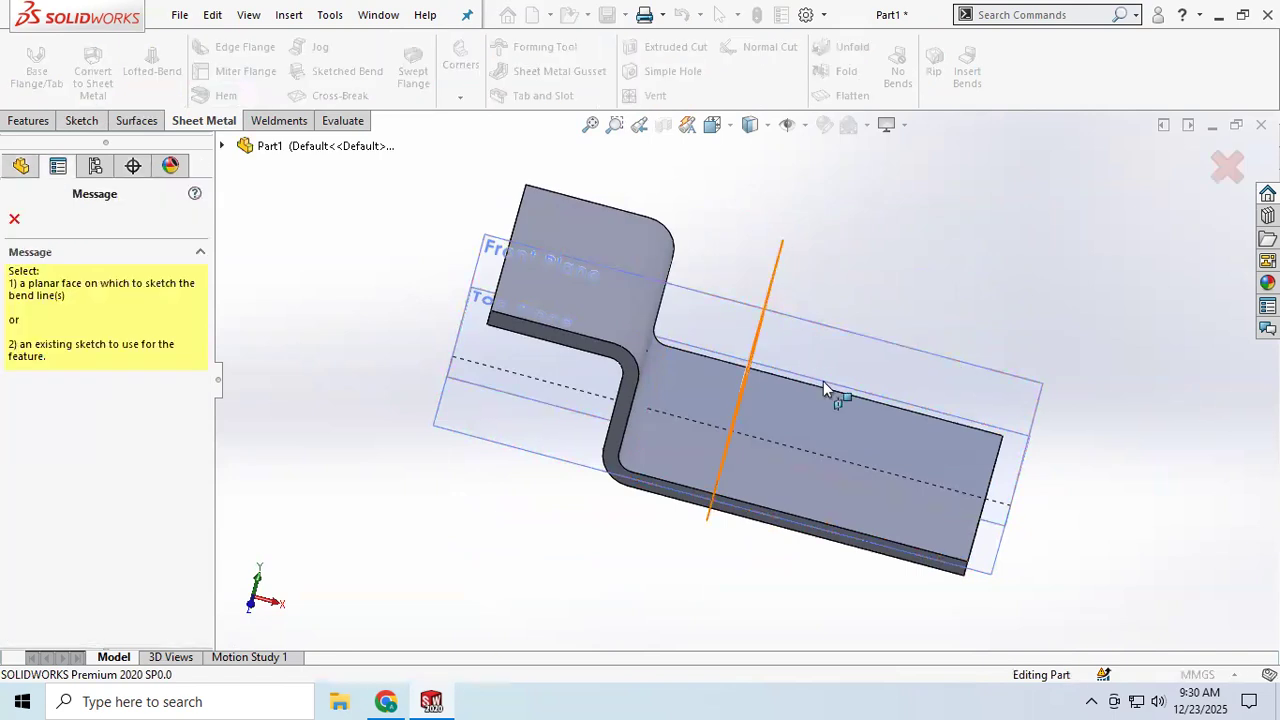
{"action": "left_click", "coordinate": [810, 507]}
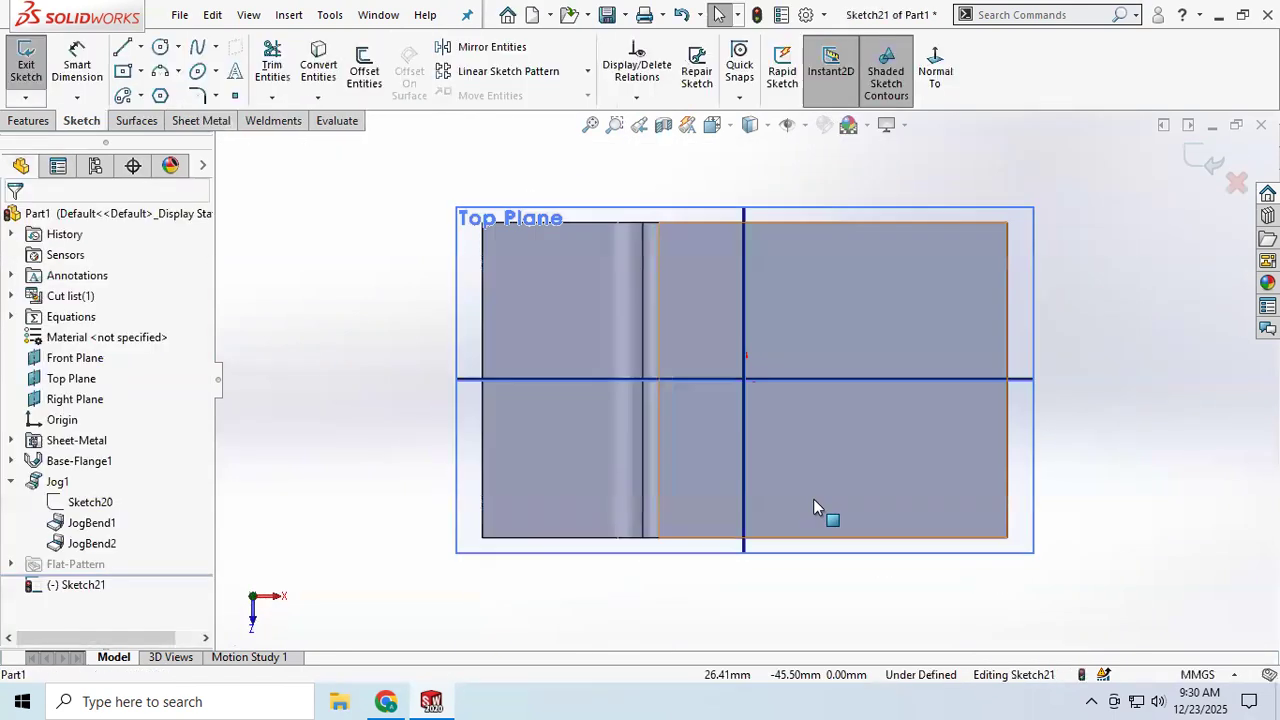
Step: Sketch a vertical bend line across the lower flange face, about 66 mm from its right edge
{"action": "left_click", "coordinate": [121, 49]}
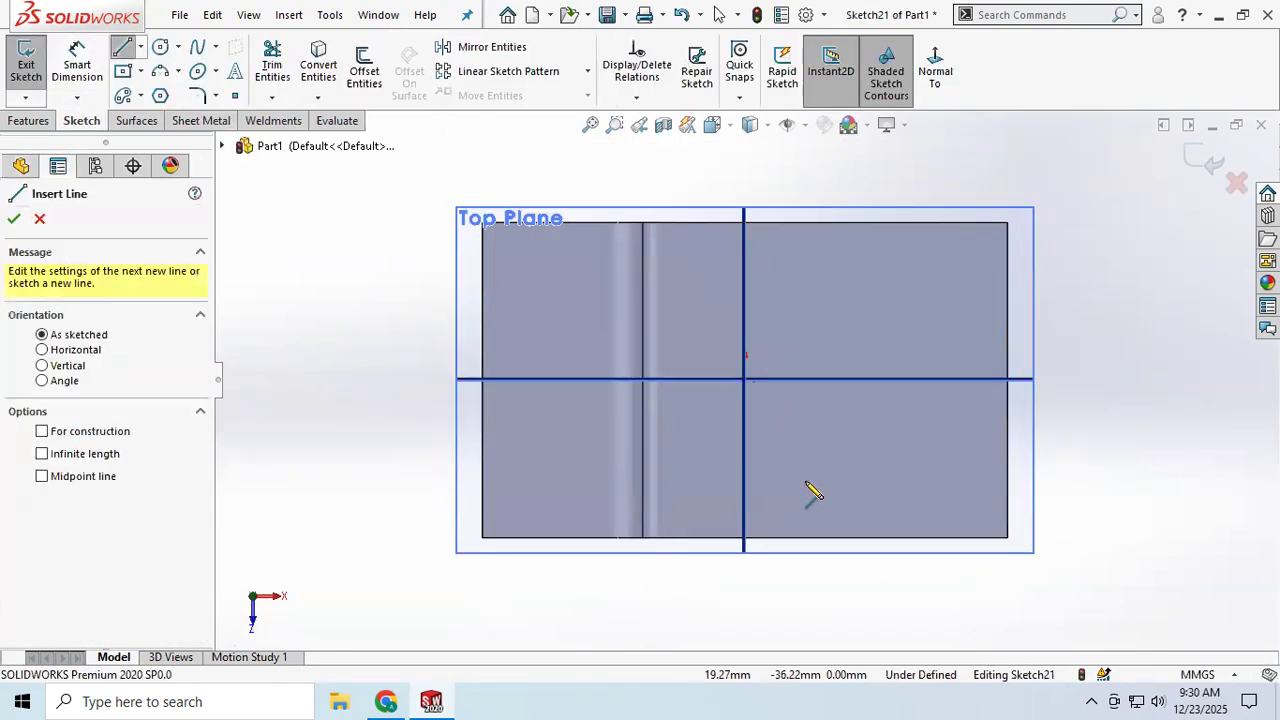
{"action": "left_click_drag", "start_coordinate": [833, 538], "coordinate": [833, 222]}
{"action": "right_click", "coordinate": [912, 290]}
{"action": "left_click", "coordinate": [976, 313]}
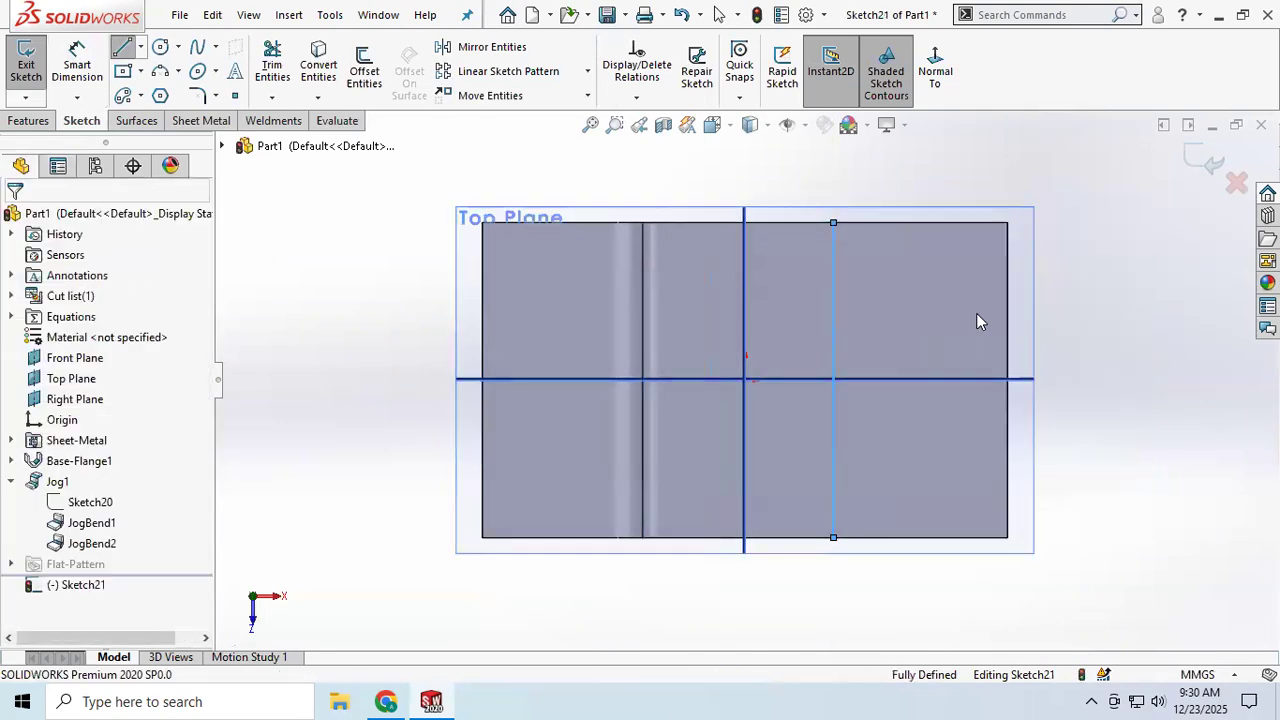
Step: Try to dimension the bend line's distance from the right edge, and delete the line
{"action": "left_click", "coordinate": [77, 78]}
{"action": "left_click", "coordinate": [831, 488]}
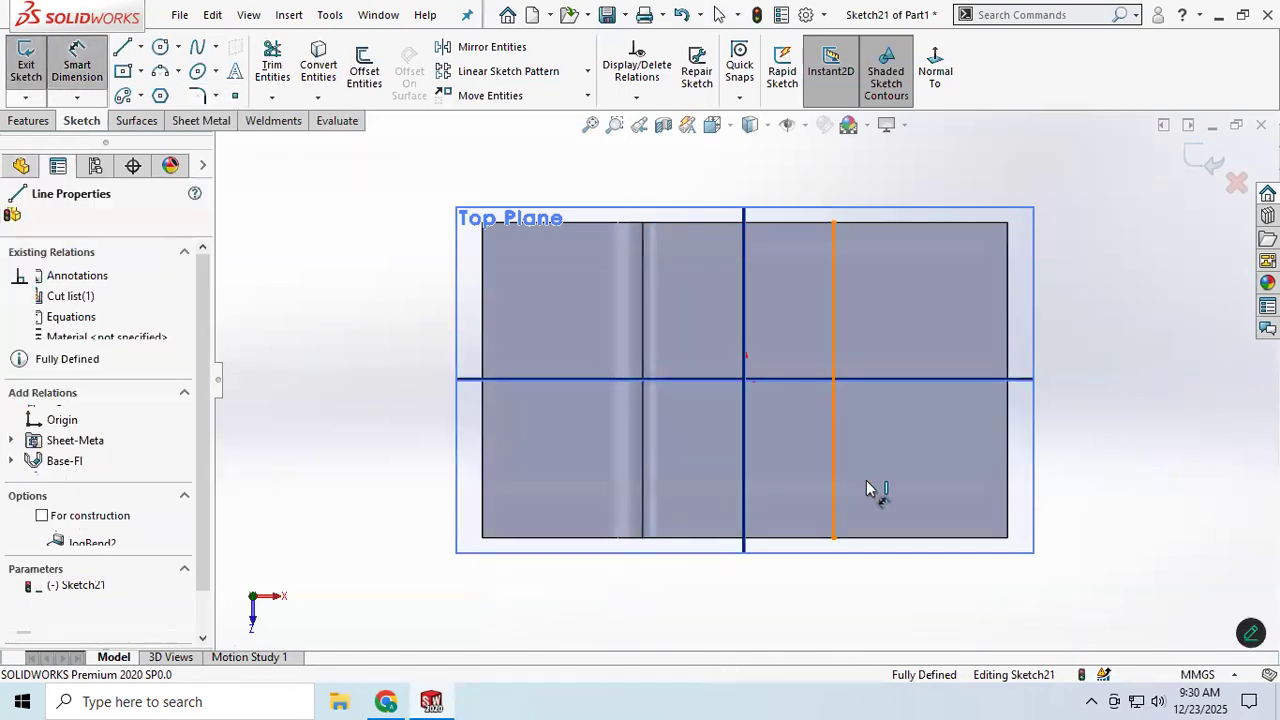
{"action": "left_click", "coordinate": [1008, 487]}
{"action": "left_click", "coordinate": [972, 617]}
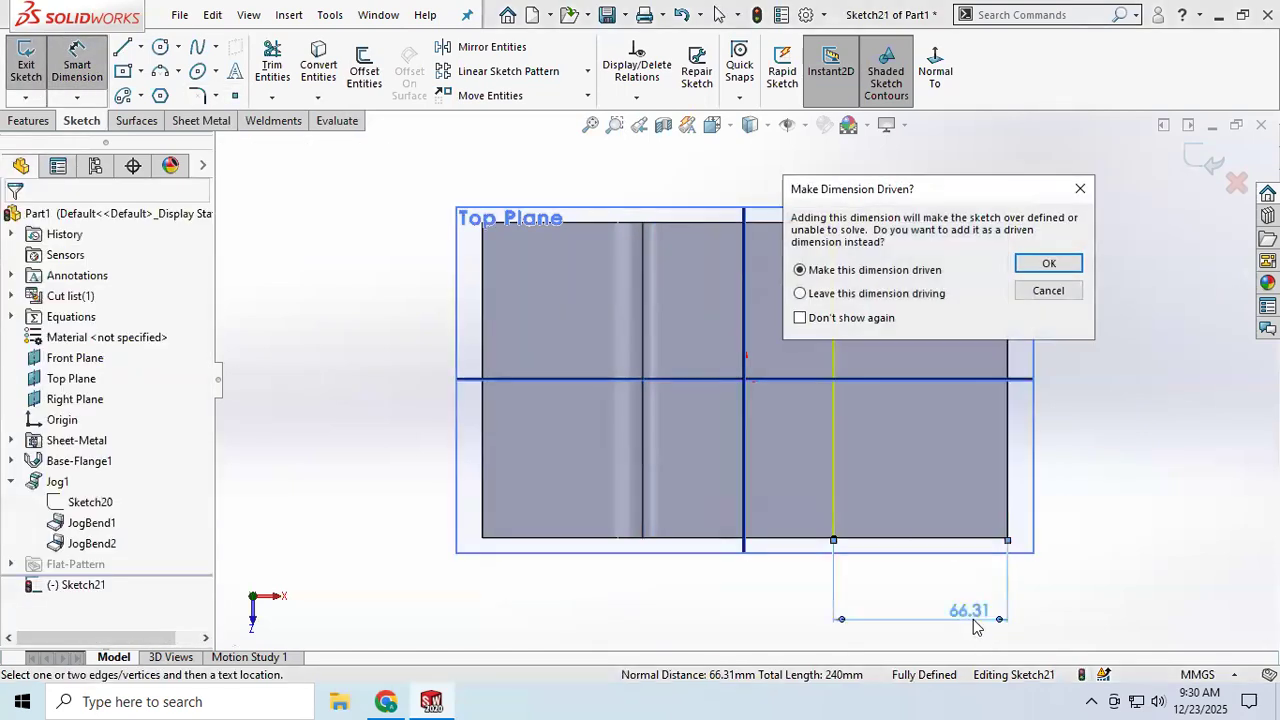
{"action": "left_click", "coordinate": [1046, 262]}
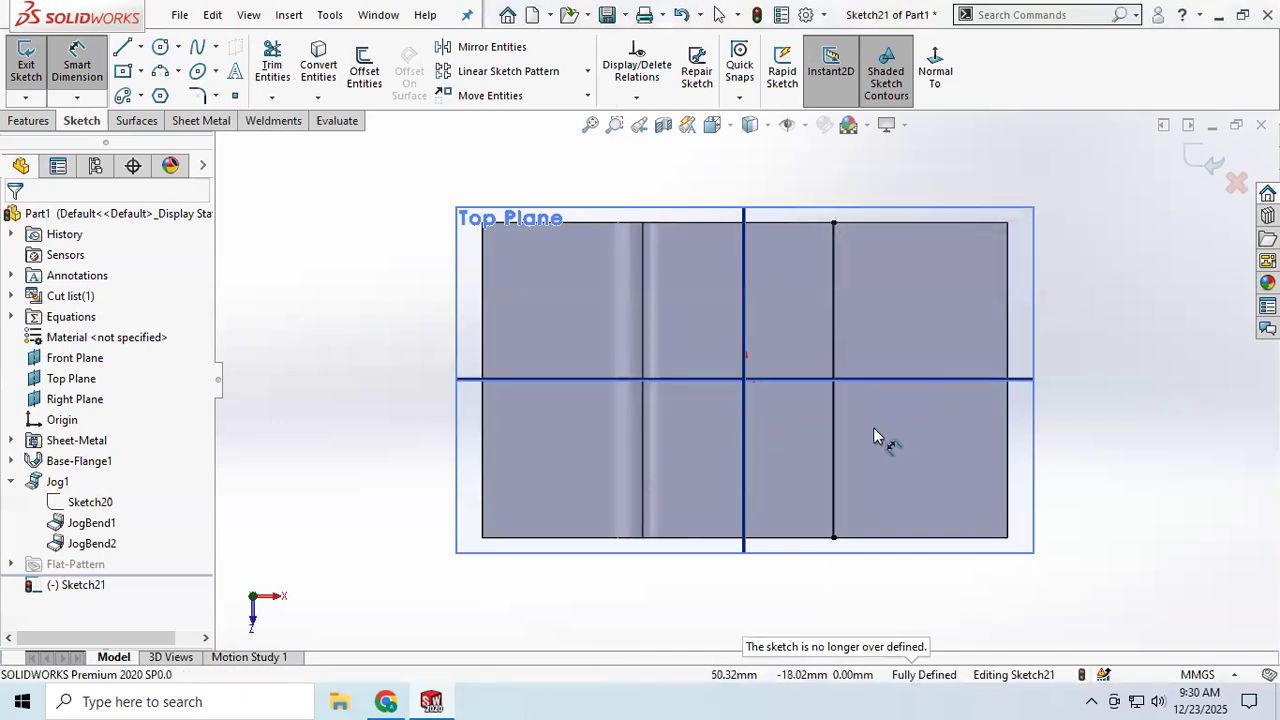
{"action": "key", "text": "Escape"}
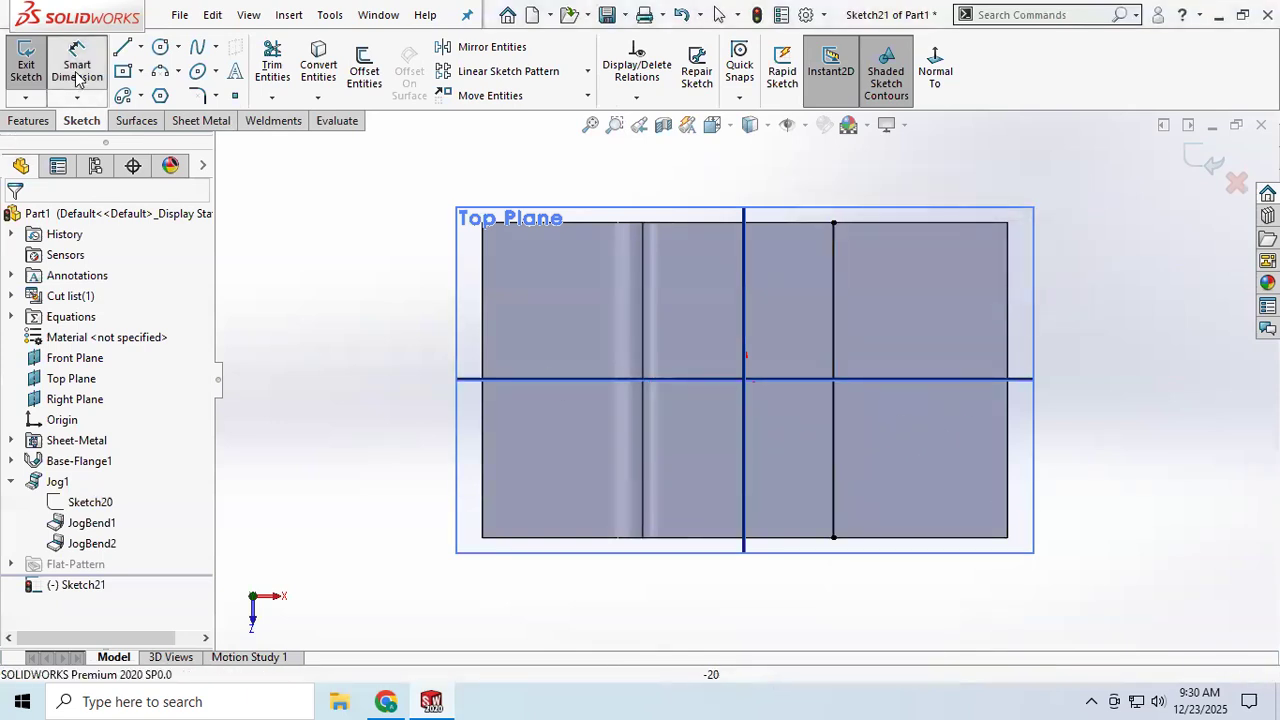
{"action": "left_click", "coordinate": [832, 454]}
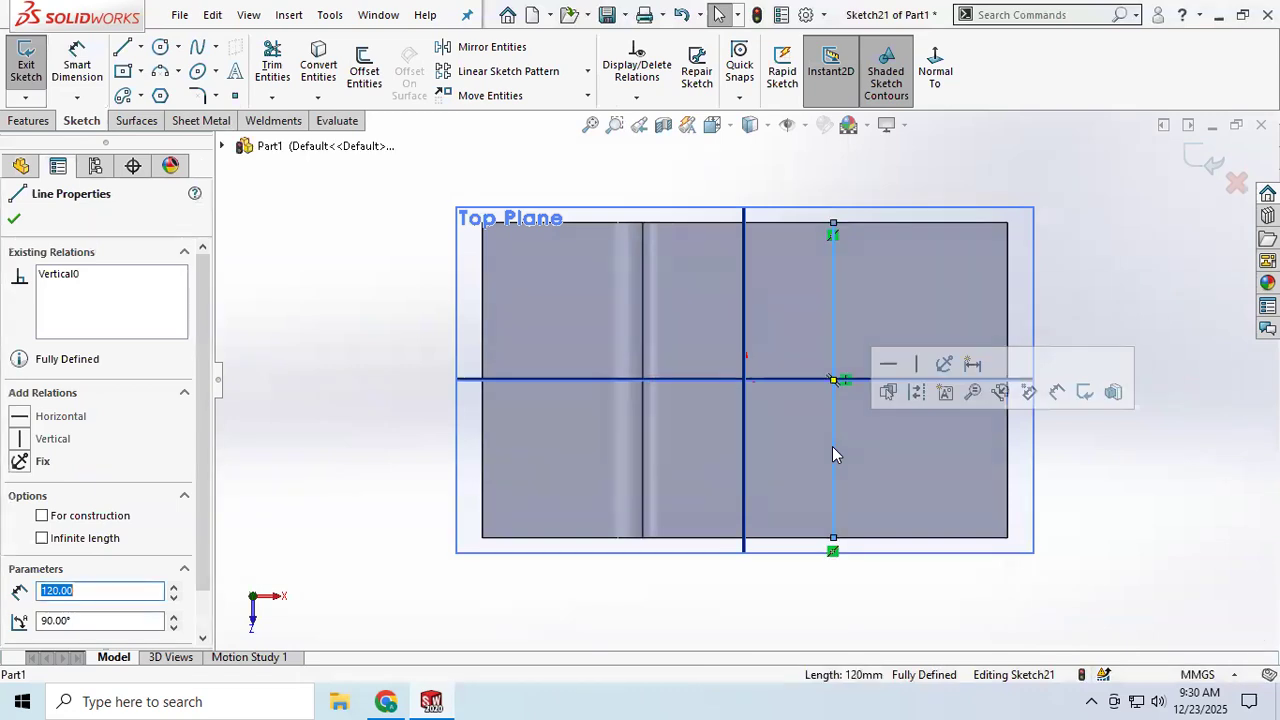
{"action": "key", "text": "Delete"}
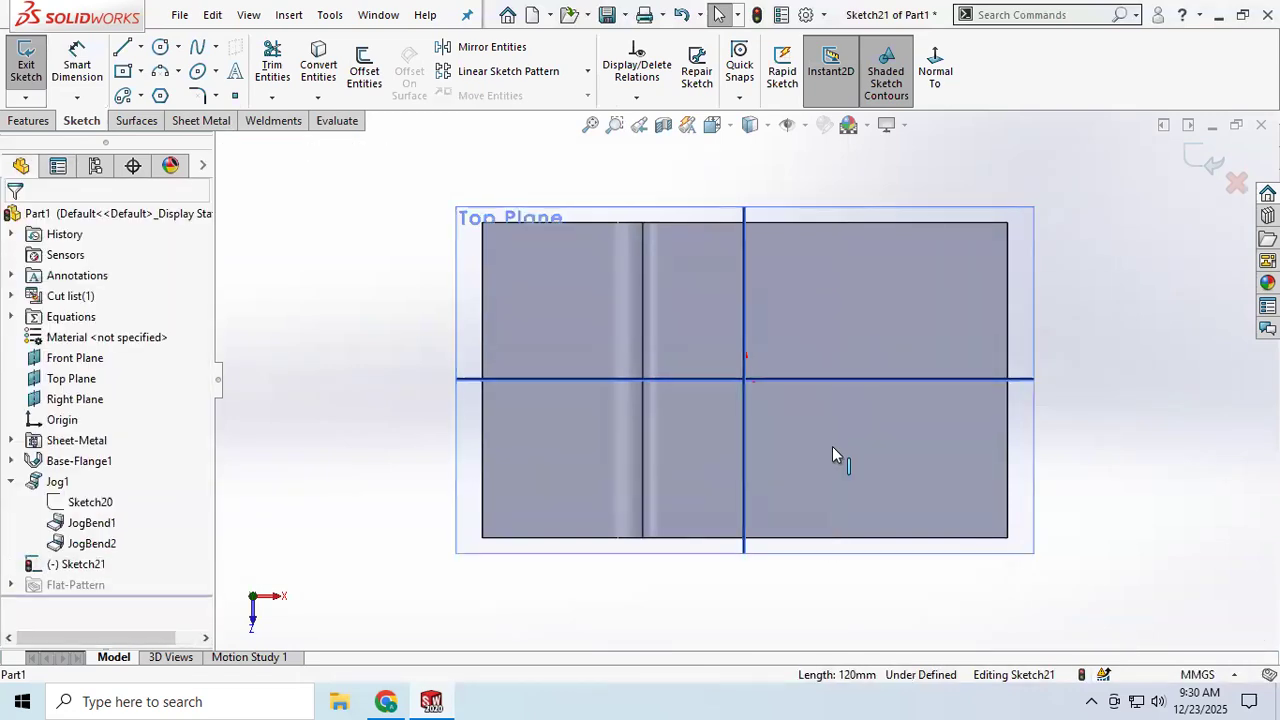
Step: Sketch a vertical bend line about 120 mm long across the lower flange face, between the origin and the right edge
{"action": "left_click", "coordinate": [121, 50]}
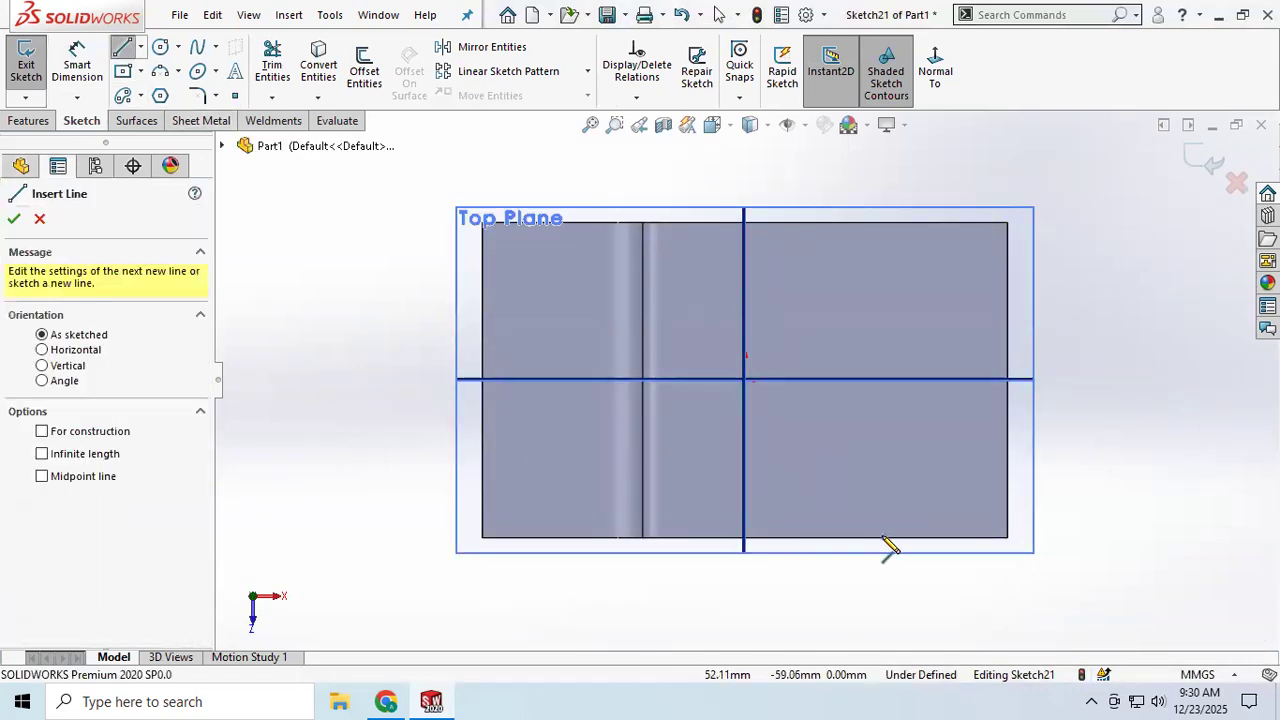
{"action": "left_click", "coordinate": [882, 537]}
{"action": "left_click", "coordinate": [882, 222]}
{"action": "right_click", "coordinate": [948, 296]}
{"action": "left_click", "coordinate": [990, 320]}
{"action": "key", "text": "Escape"}
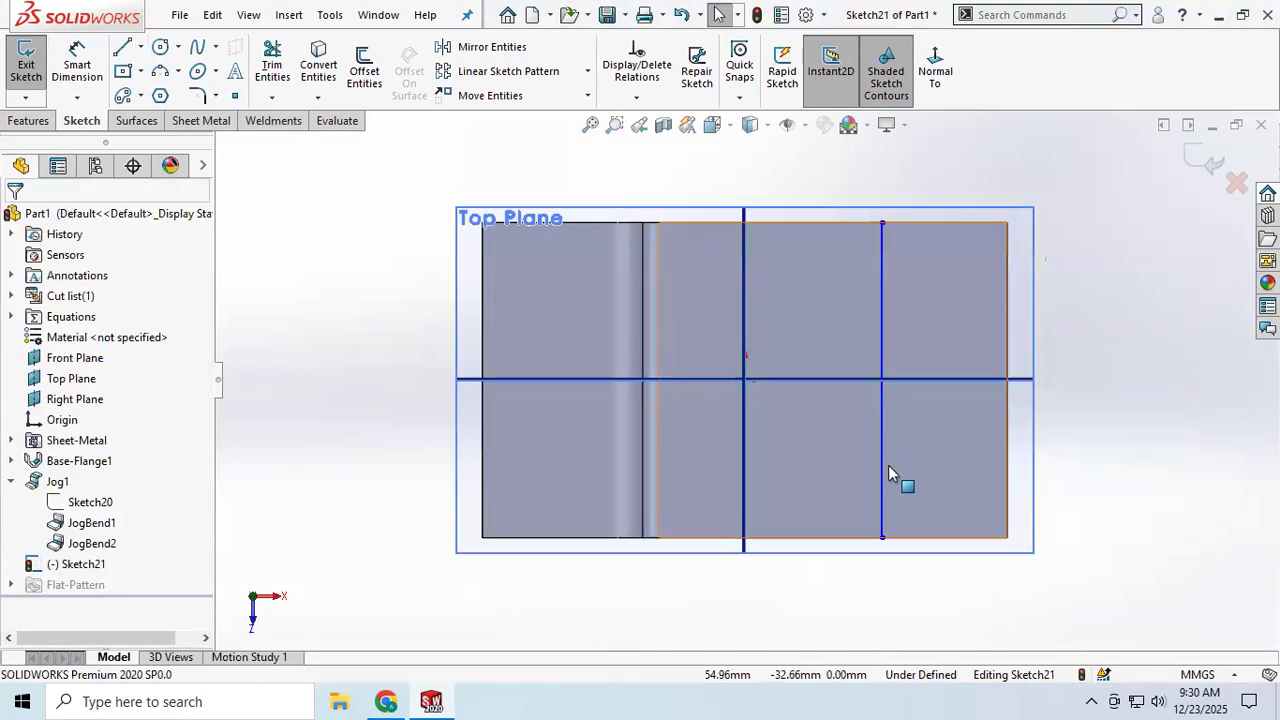
Step: Dimension the bend line 60 mm from the flange's right edge and finish the sketch
{"action": "left_click", "coordinate": [88, 66]}
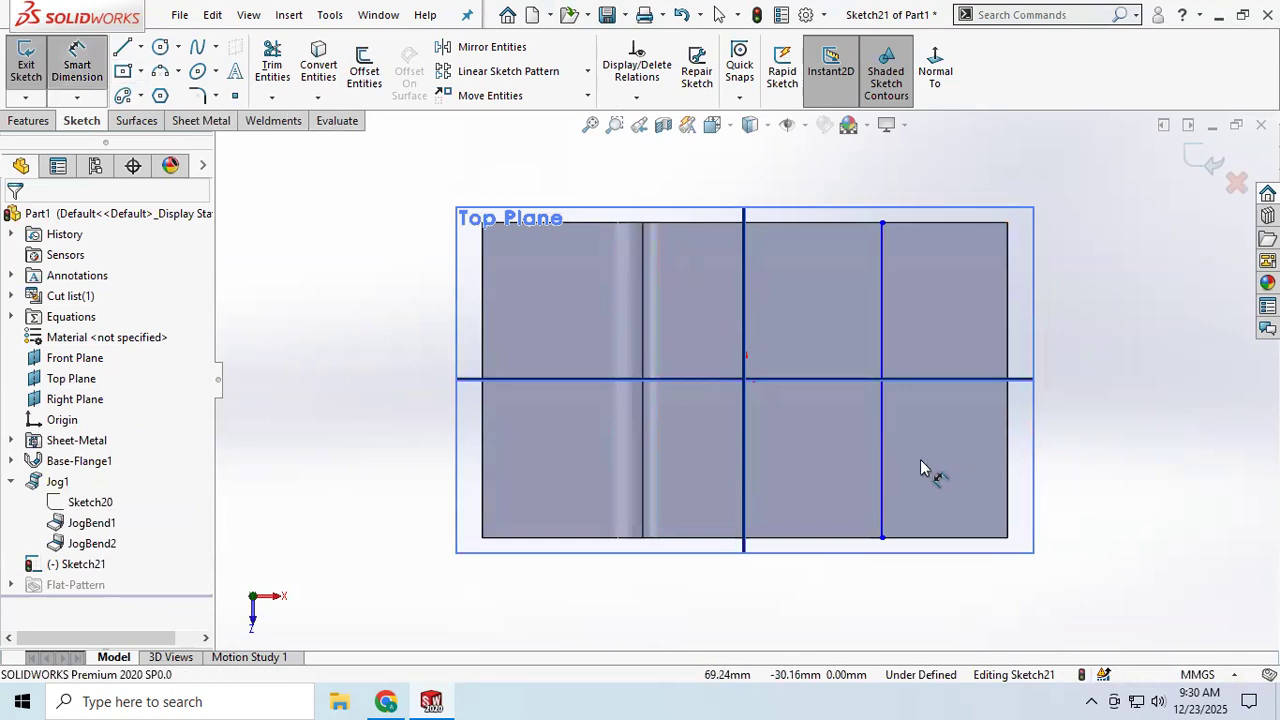
{"action": "left_click", "coordinate": [884, 478]}
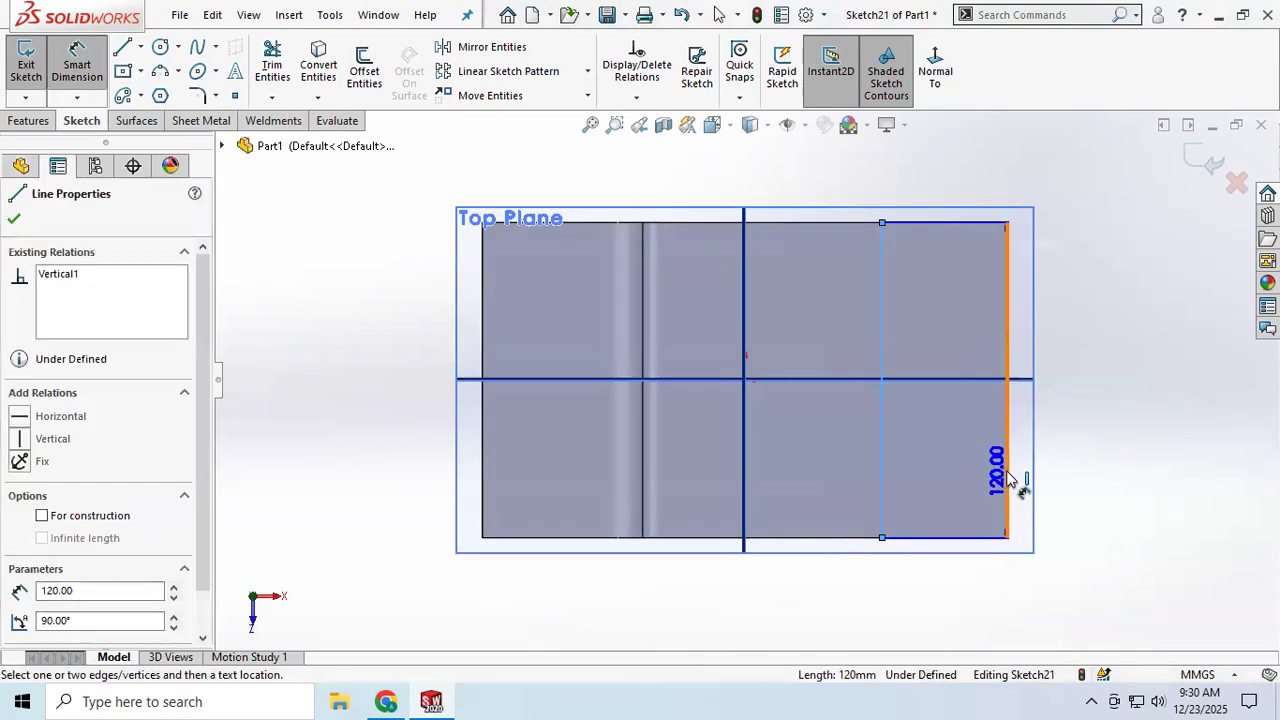
{"action": "left_click", "coordinate": [1007, 483]}
{"action": "left_click", "coordinate": [968, 603]}
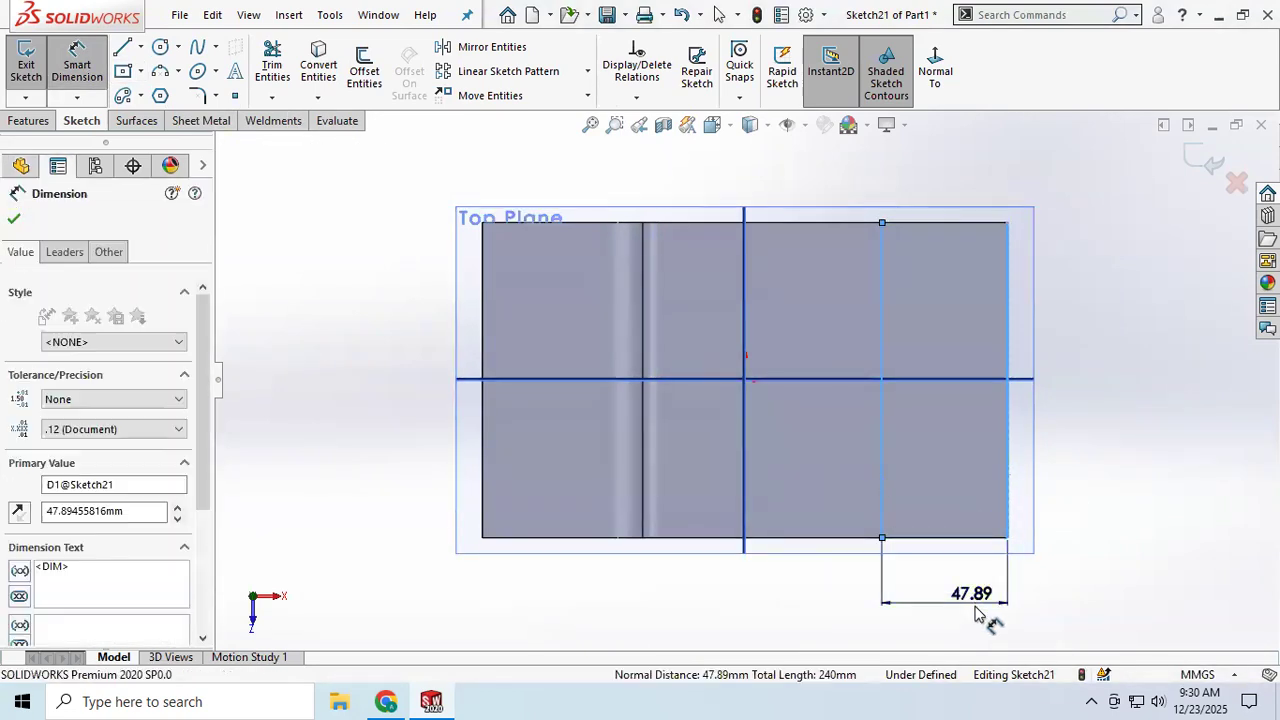
{"action": "type", "text": "60"}
{"action": "key", "text": "Return"}
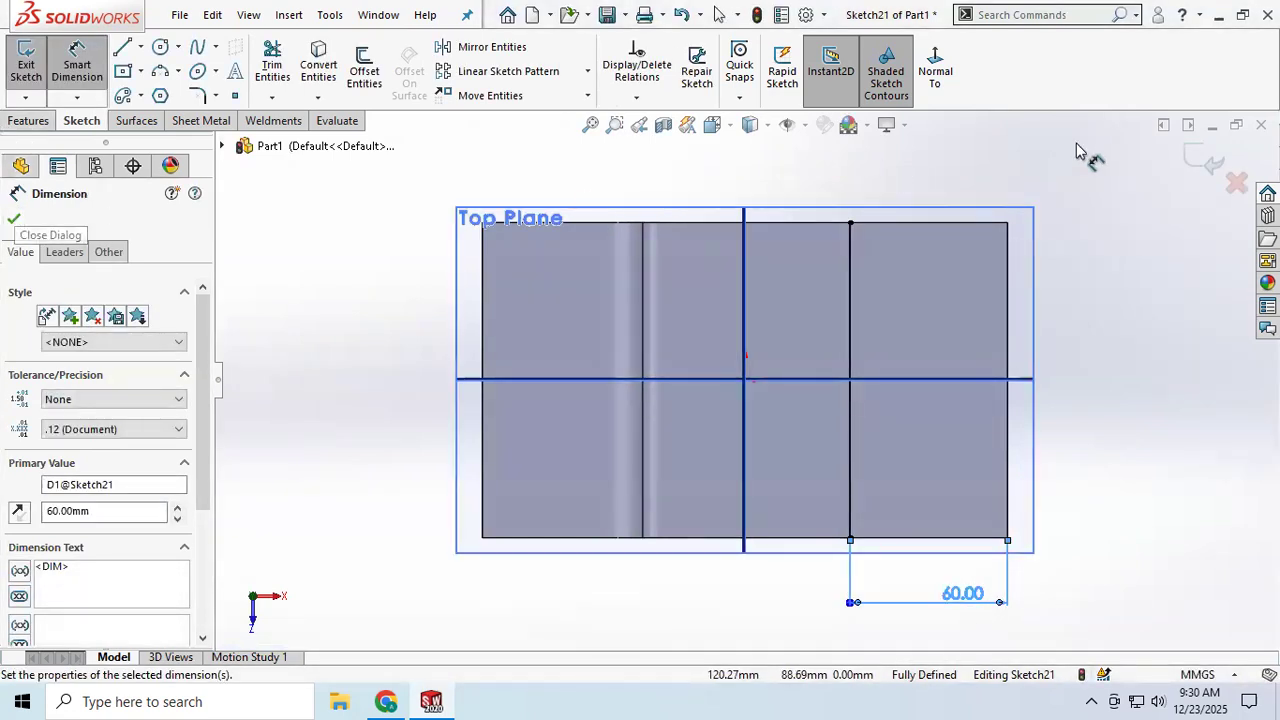
{"action": "left_click", "coordinate": [14, 218]}
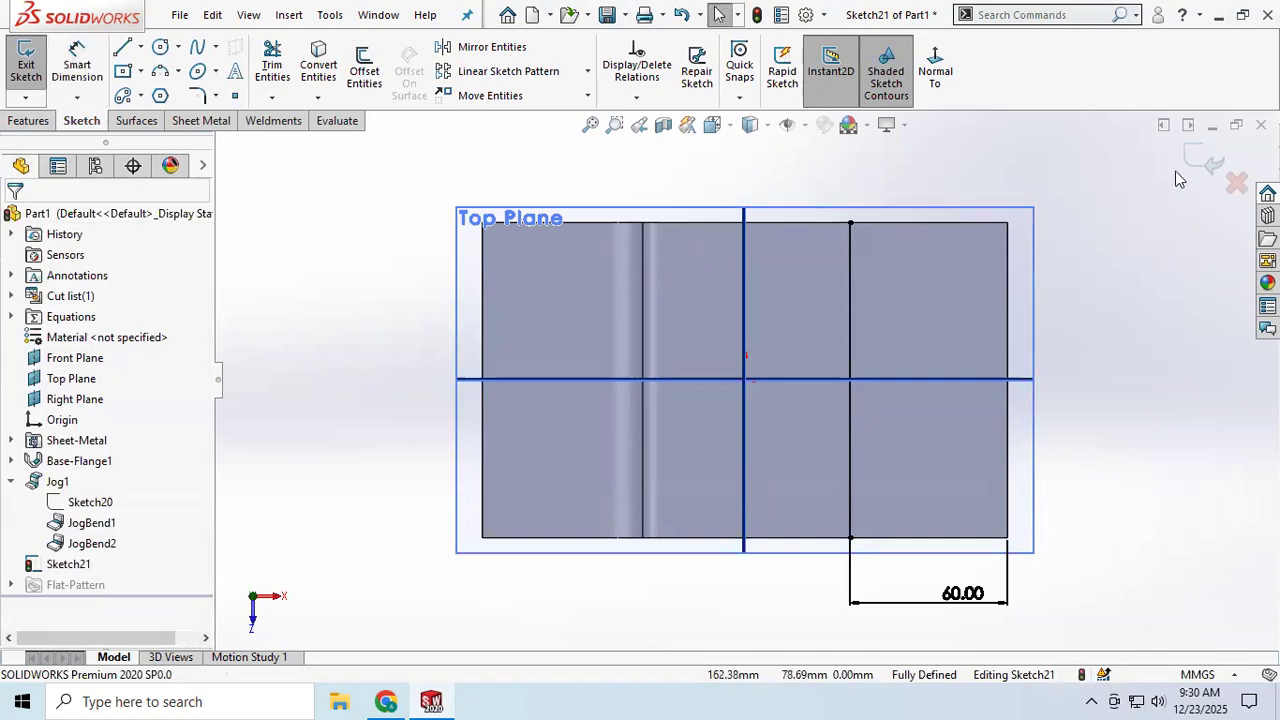
{"action": "left_click", "coordinate": [1207, 162]}
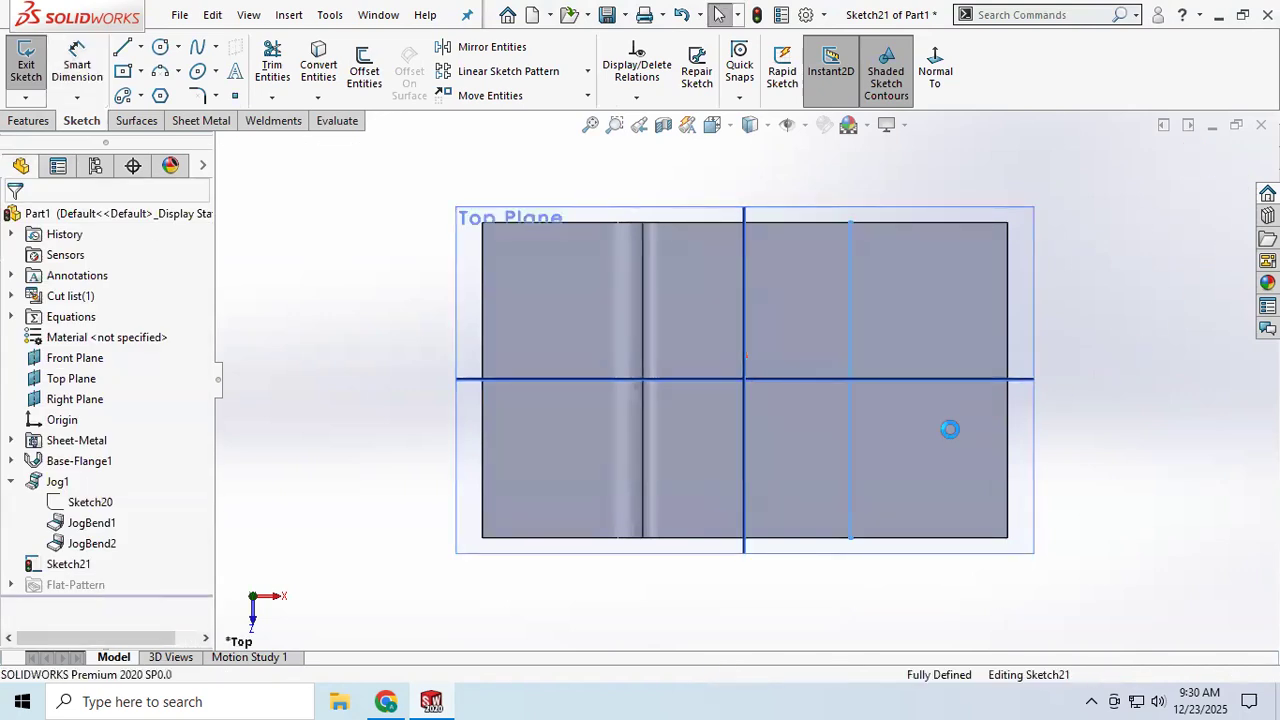
Step: Create a 90° jog with a 50 mm blind offset at the bend line, fixing the lower flange portion beside the first jog
{"action": "middle_click_drag", "start_coordinate": [960, 340], "coordinate": [966, 216]}
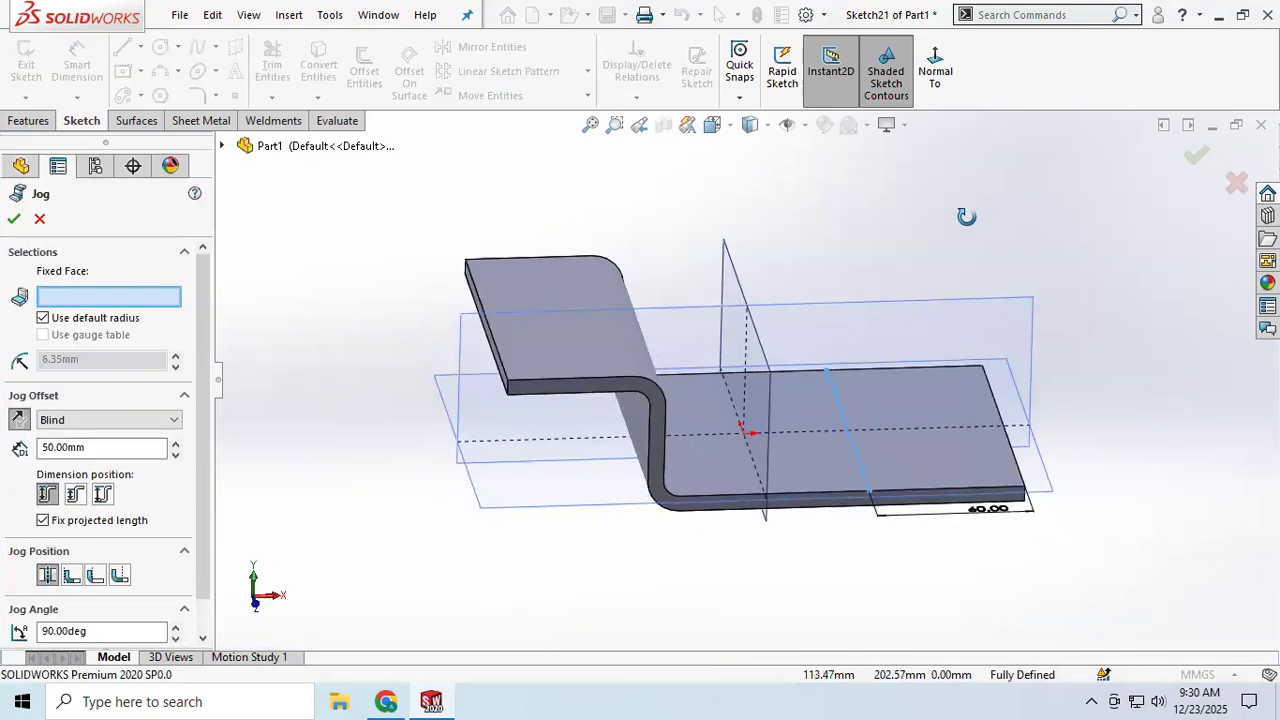
{"action": "left_click", "coordinate": [828, 485]}
{"action": "middle_click_drag", "start_coordinate": [986, 463], "coordinate": [975, 414]}
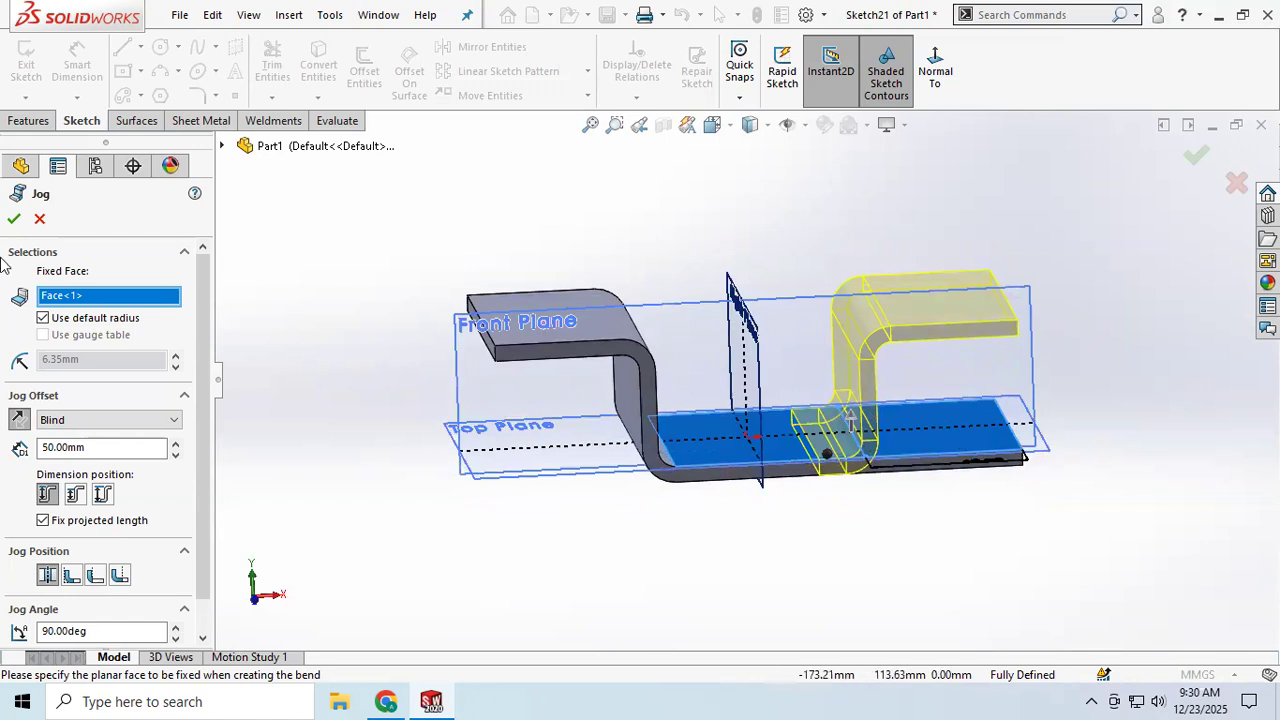
{"action": "left_click", "coordinate": [14, 222]}
Step: Flatten the double-jogged part to inspect its flat pattern, and return it to the folded state
{"action": "middle_click_drag", "start_coordinate": [843, 449], "coordinate": [850, 546]}
{"action": "left_click", "coordinate": [853, 97]}
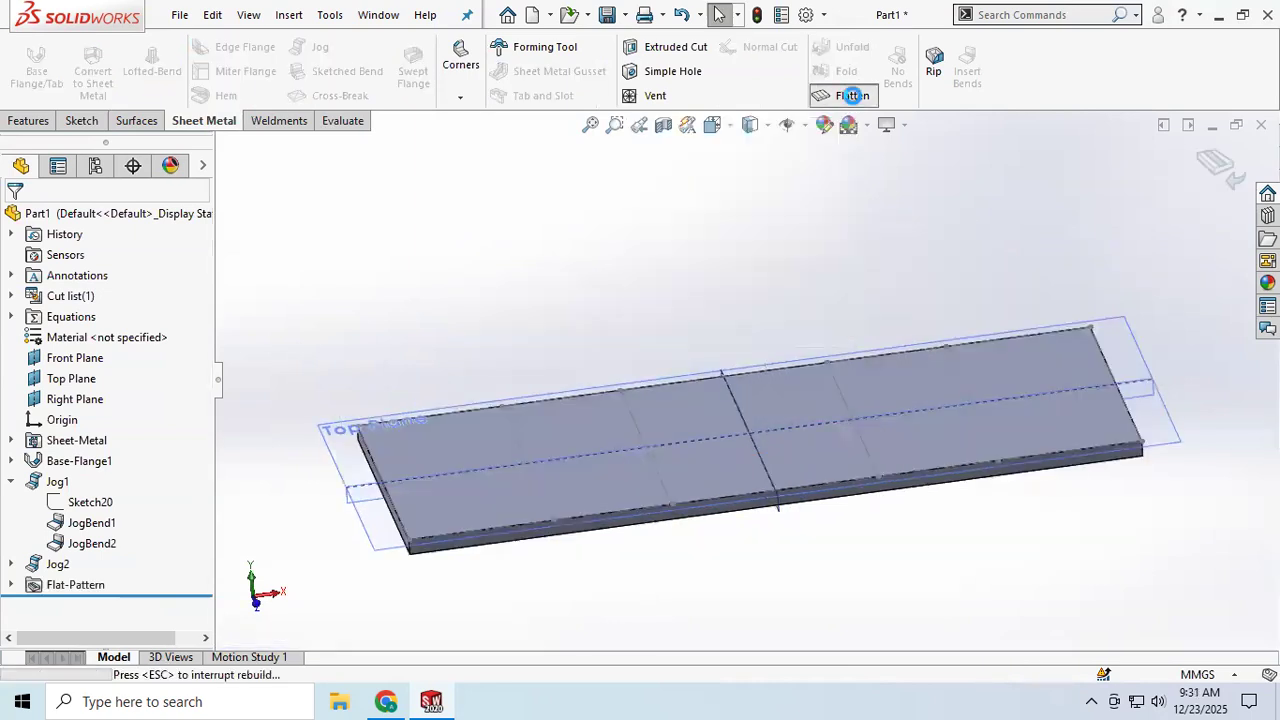
{"action": "left_click", "coordinate": [853, 96]}
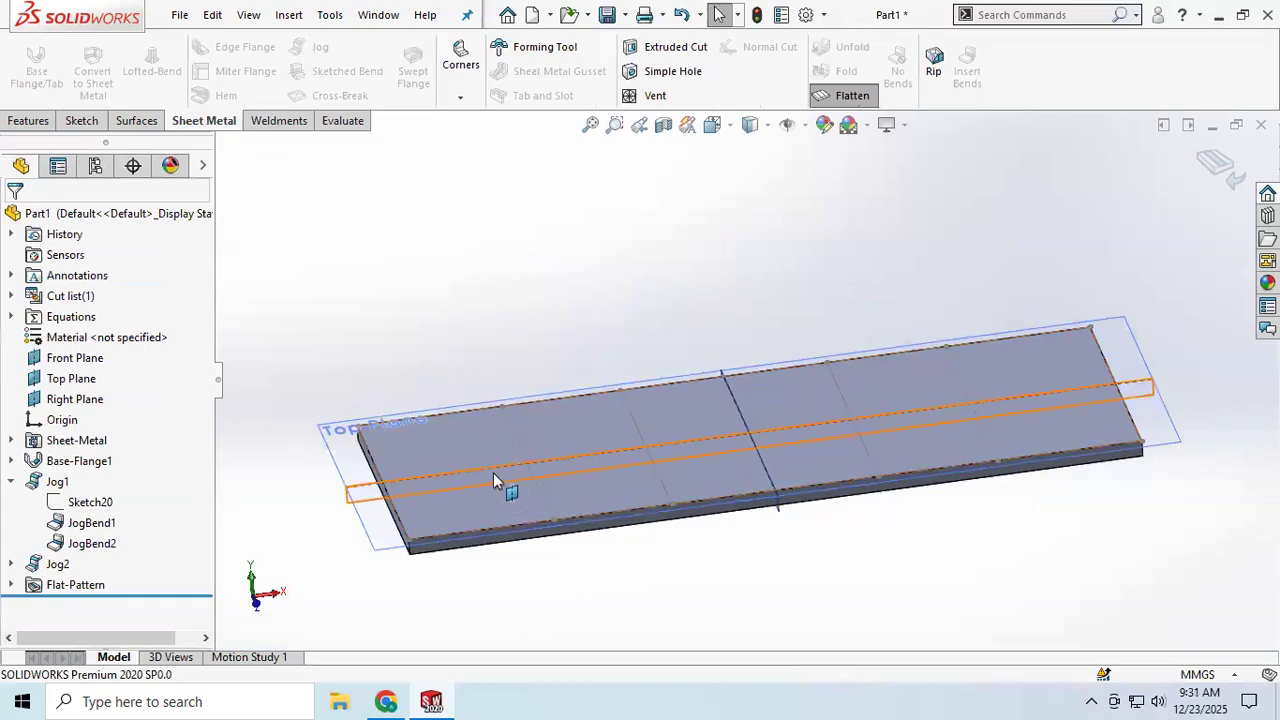
{"action": "left_click", "coordinate": [850, 97]}
{"action": "mouse_move", "coordinate": [817, 459]}
{"action": "middle_mouse_down"}
{"action": "mouse_move", "coordinate": [777, 462]}
{"action": "mouse_move", "coordinate": [835, 460]}
{"action": "middle_mouse_up"}
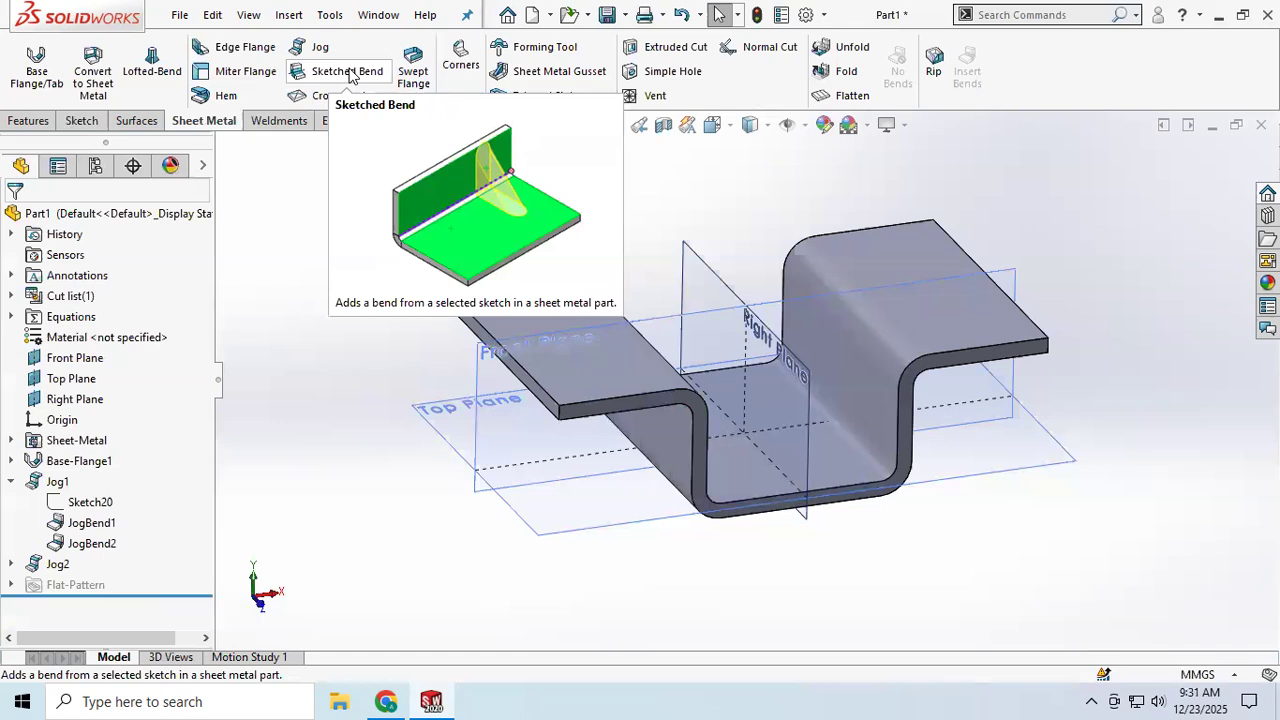
Step: Delete the second jog and the first jog from the part
{"action": "scroll", "coordinate": [775, 283], "scroll_direction": "down", "scroll_amount": 2}
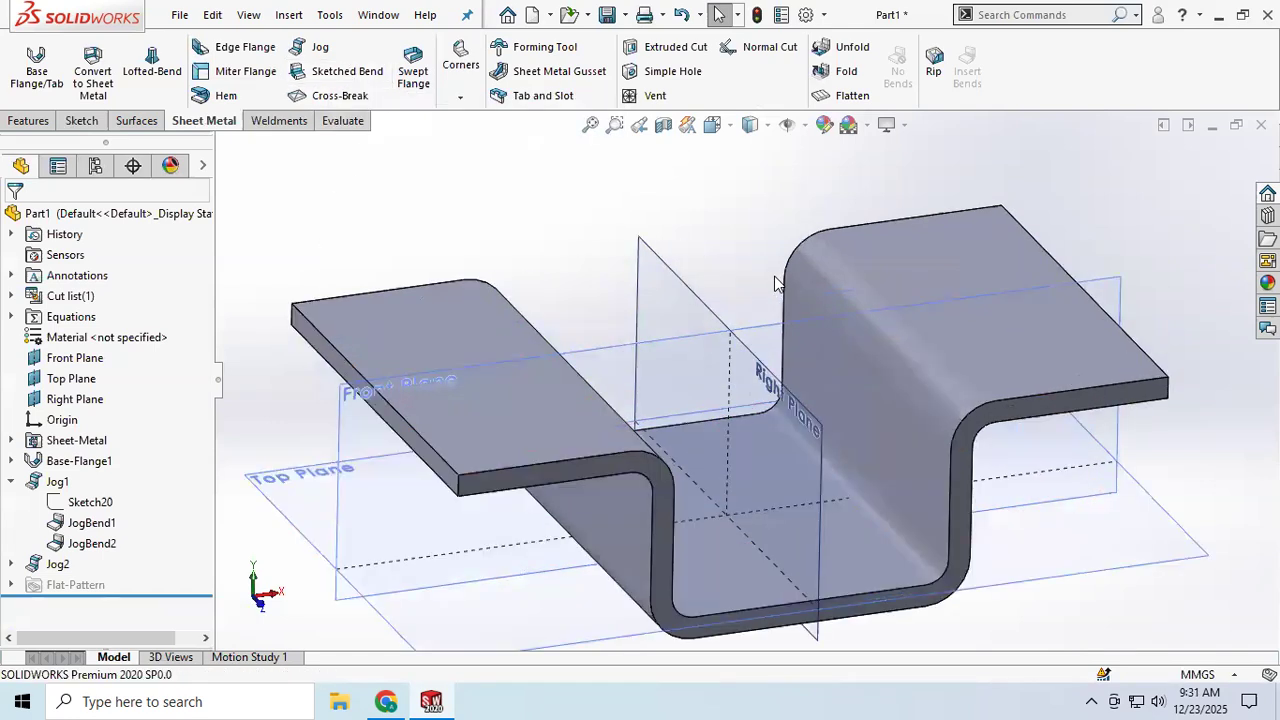
{"action": "scroll", "coordinate": [847, 334], "scroll_direction": "up", "scroll_amount": 2}
{"action": "scroll", "coordinate": [920, 356], "scroll_direction": "down", "scroll_amount": 2}
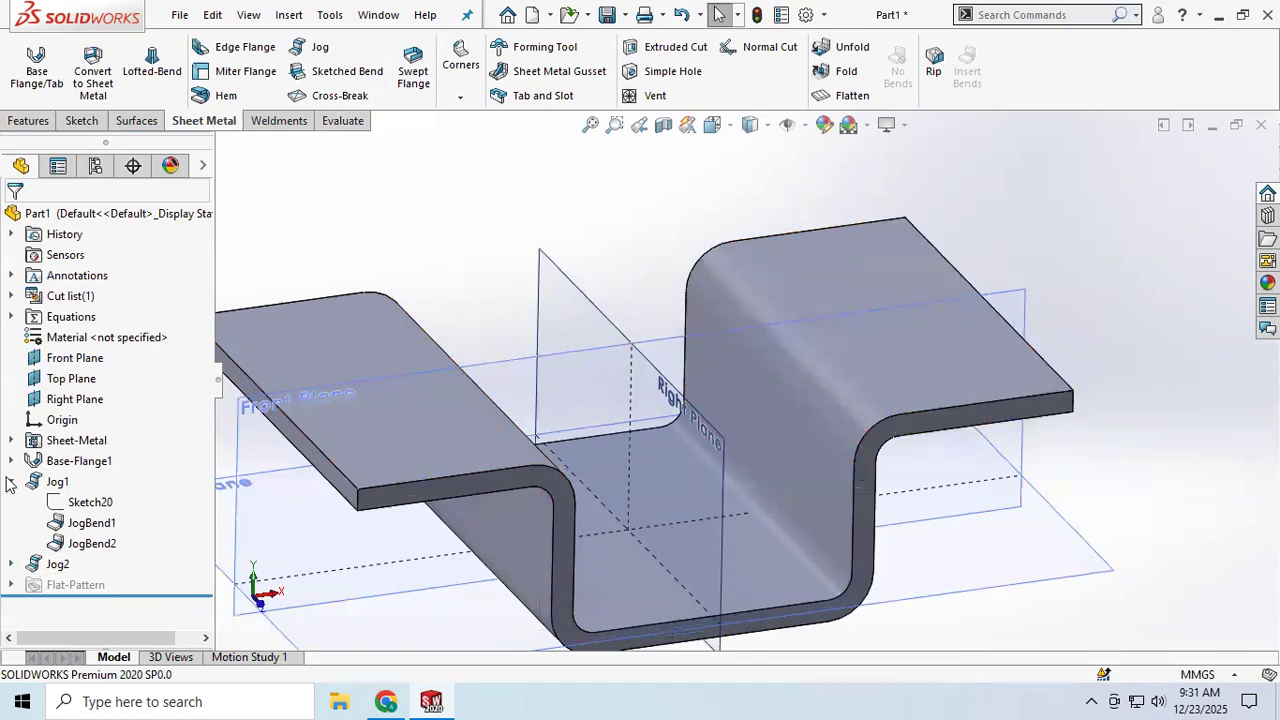
{"action": "right_click", "coordinate": [56, 566]}
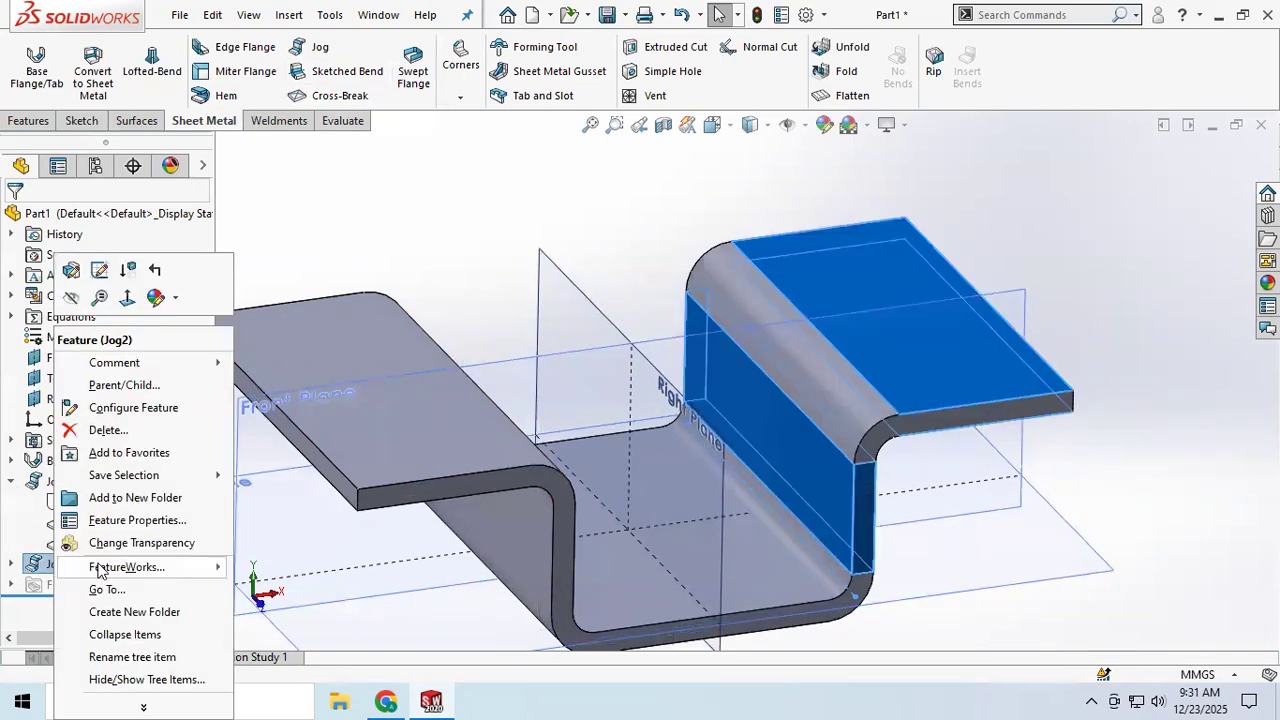
{"action": "left_click", "coordinate": [106, 431]}
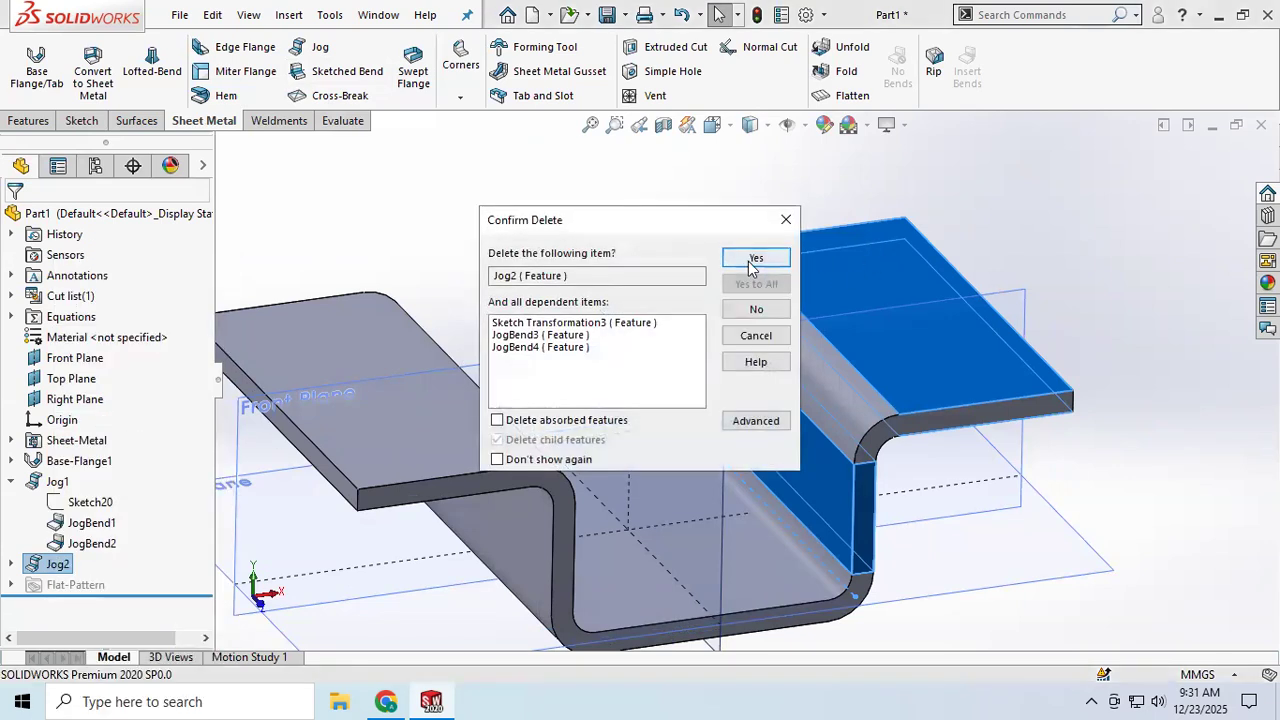
{"action": "left_click", "coordinate": [755, 259]}
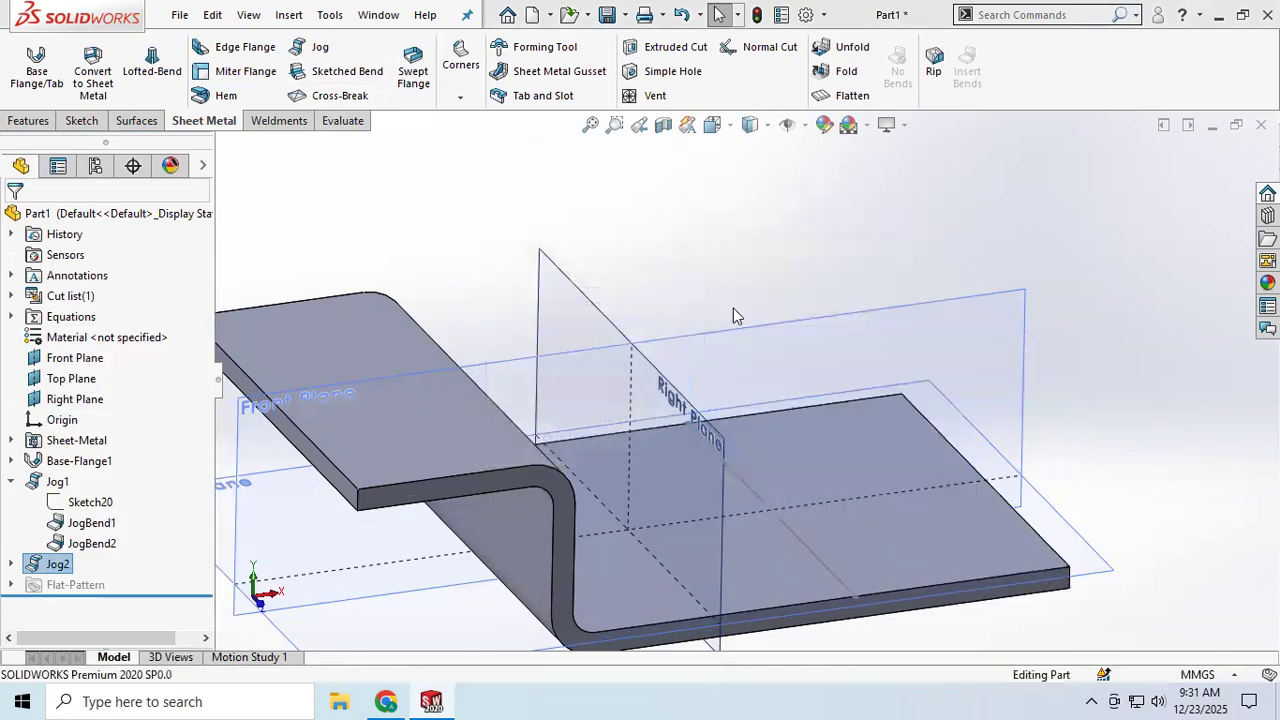
{"action": "left_click", "coordinate": [52, 482]}
{"action": "right_click", "coordinate": [55, 482]}
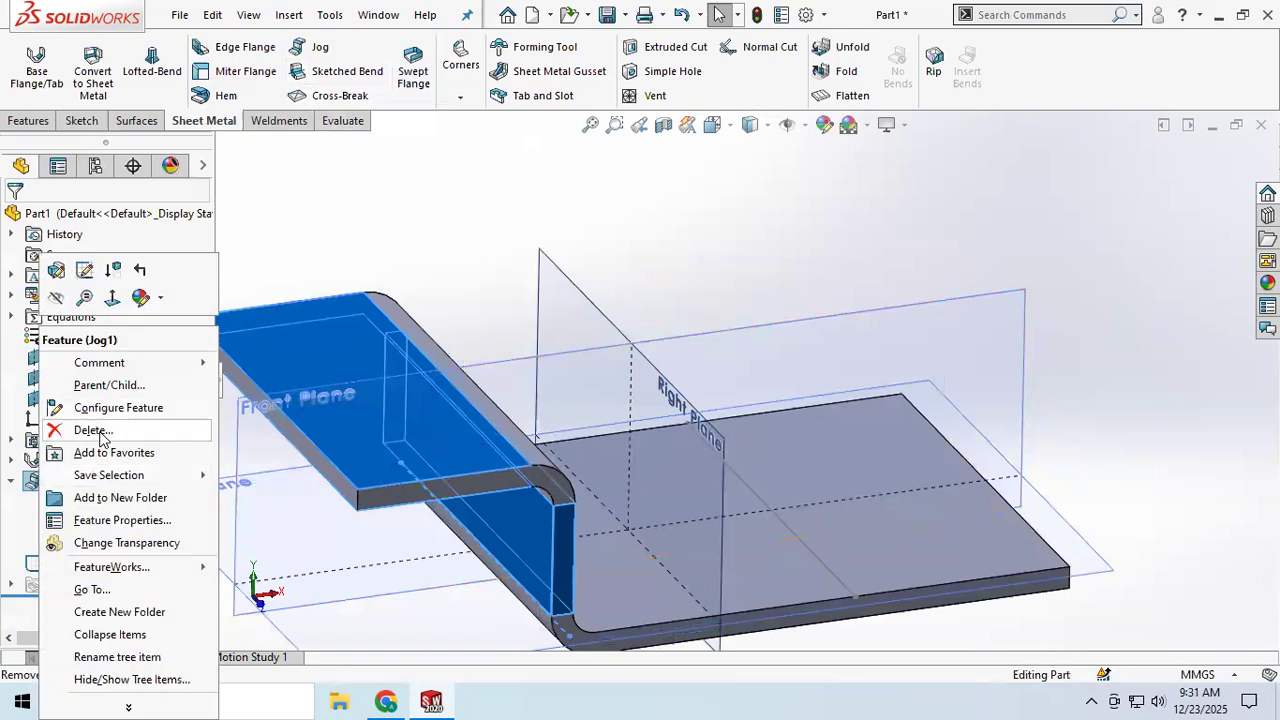
{"action": "left_click", "coordinate": [92, 431]}
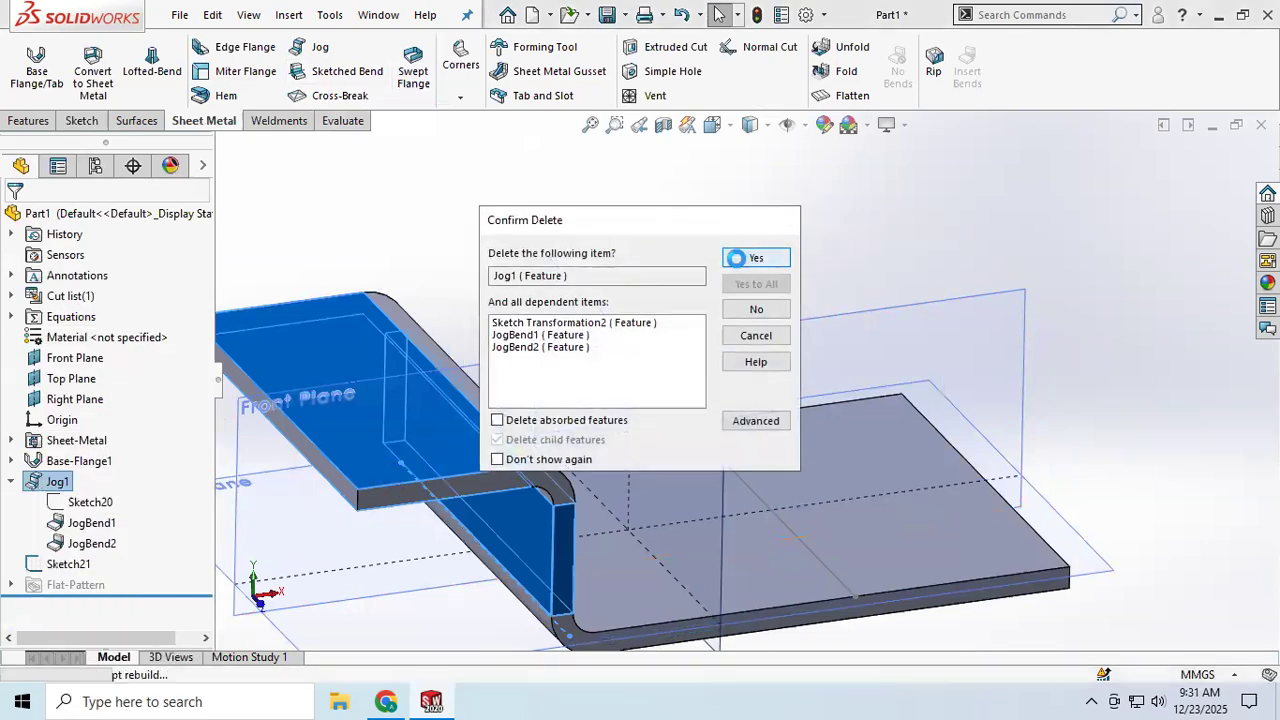
{"action": "left_click", "coordinate": [750, 259]}
Step: Delete the two leftover bend line sketches, Sketch21 and Sketch20
{"action": "right_click", "coordinate": [66, 502]}
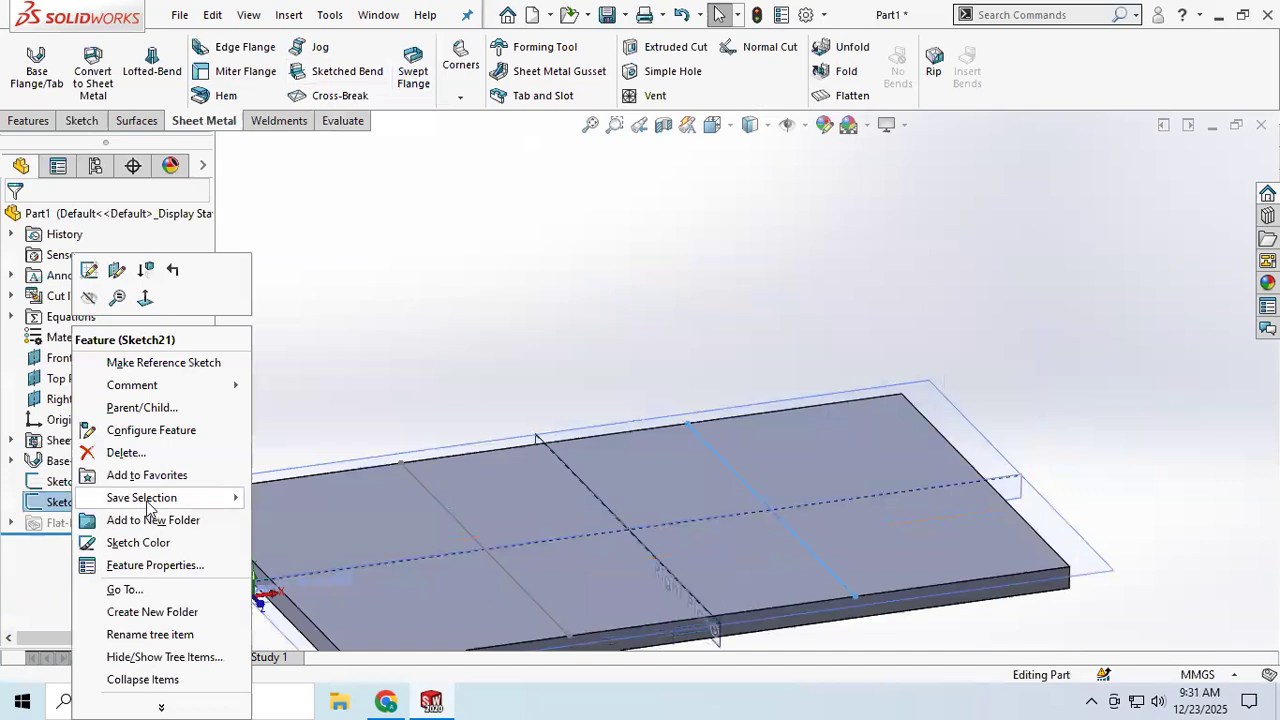
{"action": "left_click", "coordinate": [120, 452]}
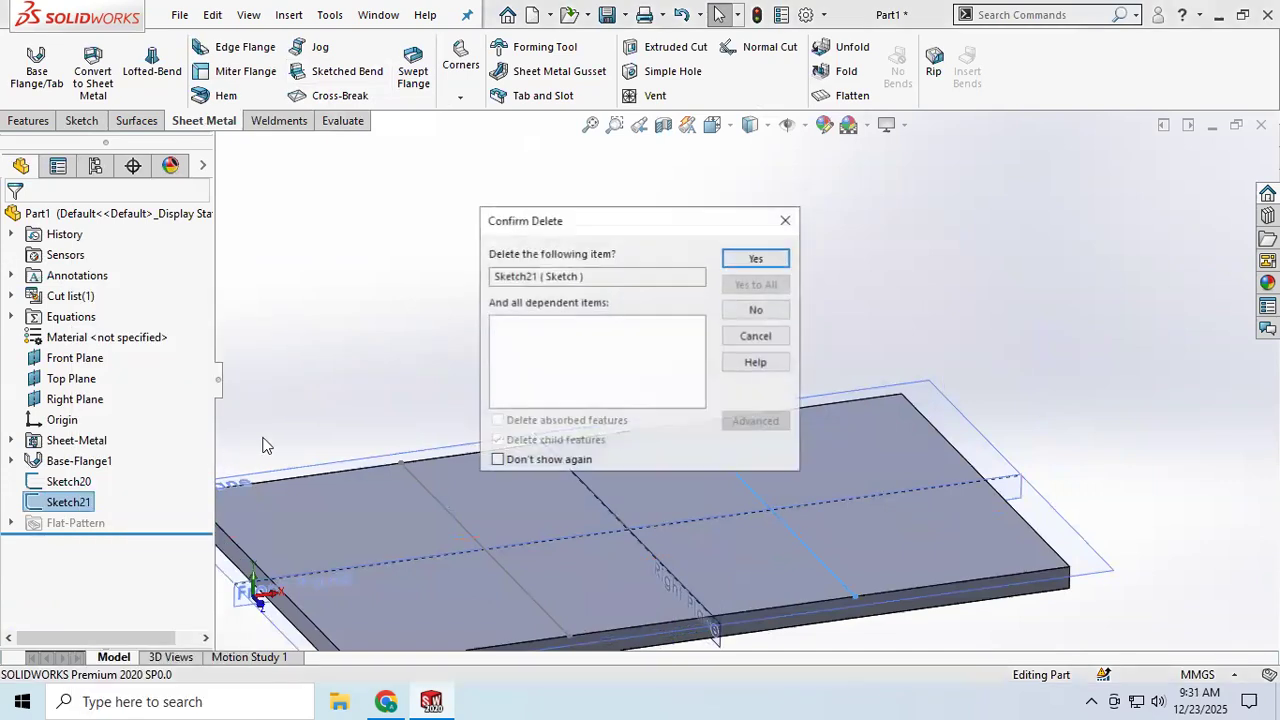
{"action": "left_click", "coordinate": [752, 259]}
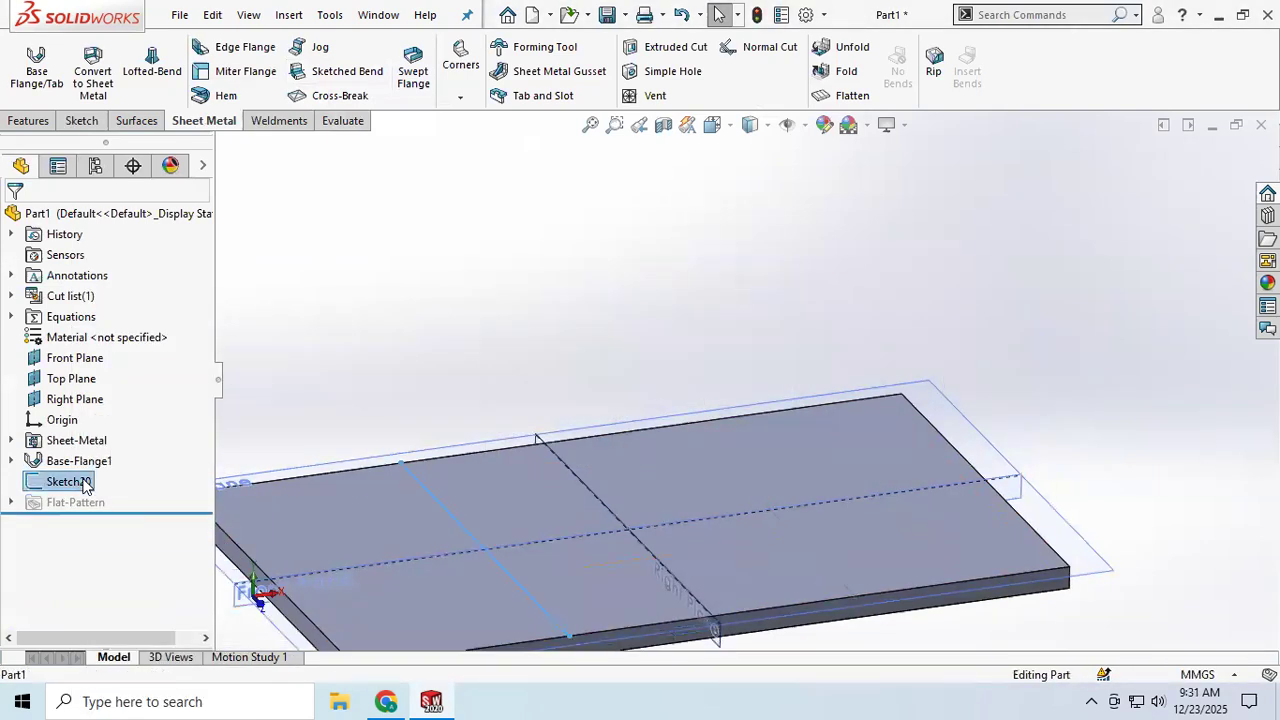
{"action": "right_click", "coordinate": [85, 484]}
{"action": "left_click", "coordinate": [140, 453]}
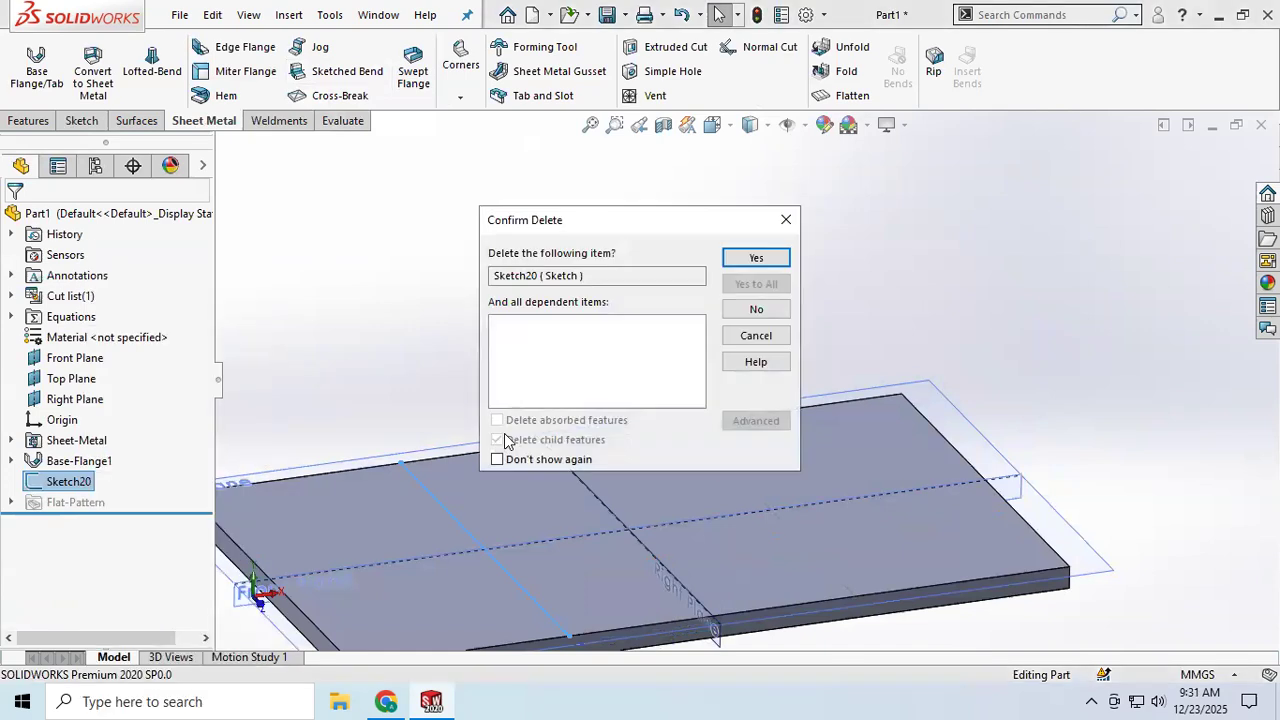
{"action": "left_click", "coordinate": [757, 258]}
Step: For a Sketched Bend, sketch a vertical bend line about 120 mm long across the plate's upper face, about 32 mm right of the origin
{"action": "scroll", "coordinate": [568, 364], "scroll_direction": "up", "scroll_amount": 3}
{"action": "mouse_move", "coordinate": [568, 364]}
{"action": "middle_mouse_down"}
{"action": "mouse_move", "coordinate": [568, 417]}
{"action": "mouse_move", "coordinate": [551, 437]}
{"action": "mouse_move", "coordinate": [530, 425]}
{"action": "middle_mouse_up"}
{"action": "scroll", "coordinate": [648, 428], "scroll_direction": "down", "scroll_amount": 3}
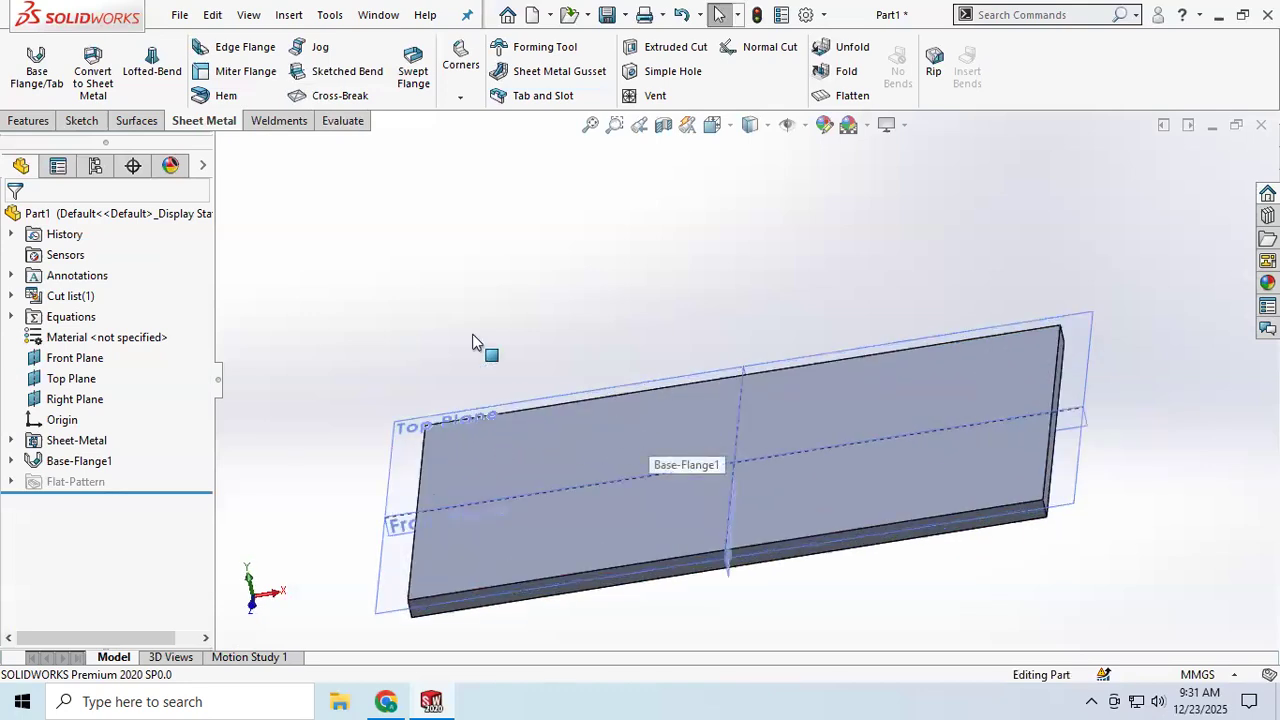
{"action": "left_click", "coordinate": [347, 72]}
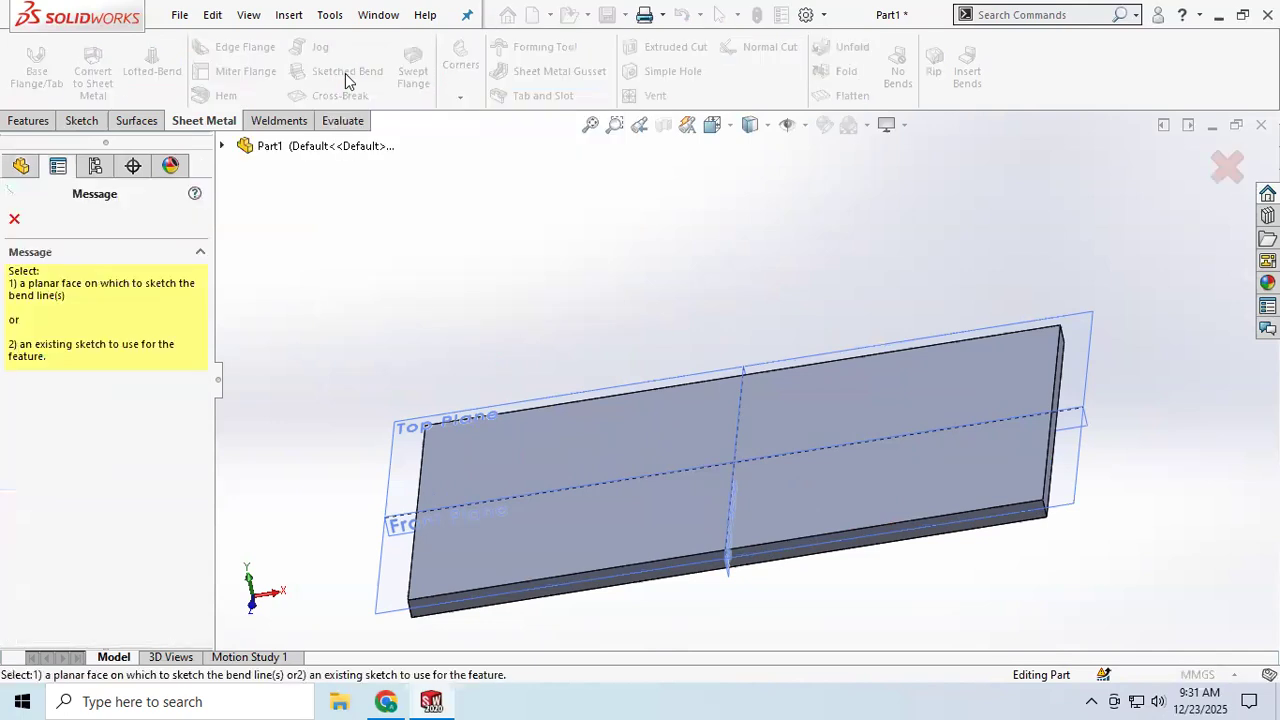
{"action": "left_click", "coordinate": [838, 497]}
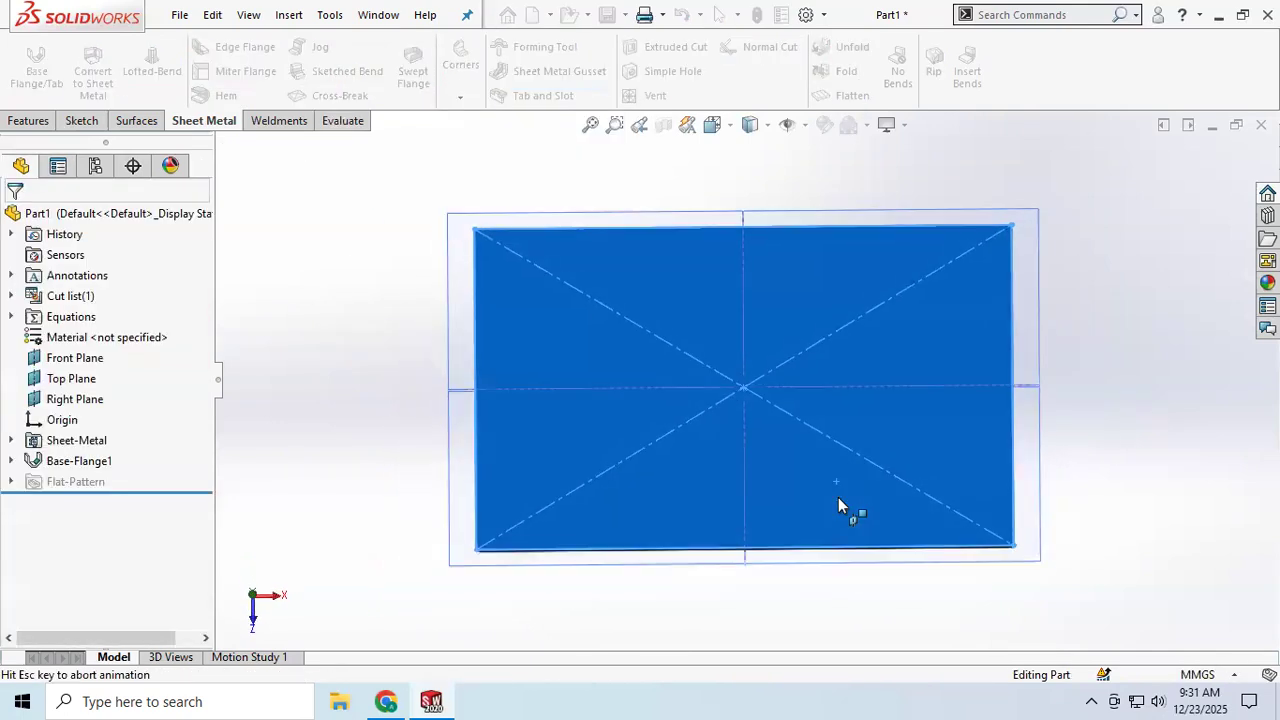
{"action": "left_click", "coordinate": [125, 52]}
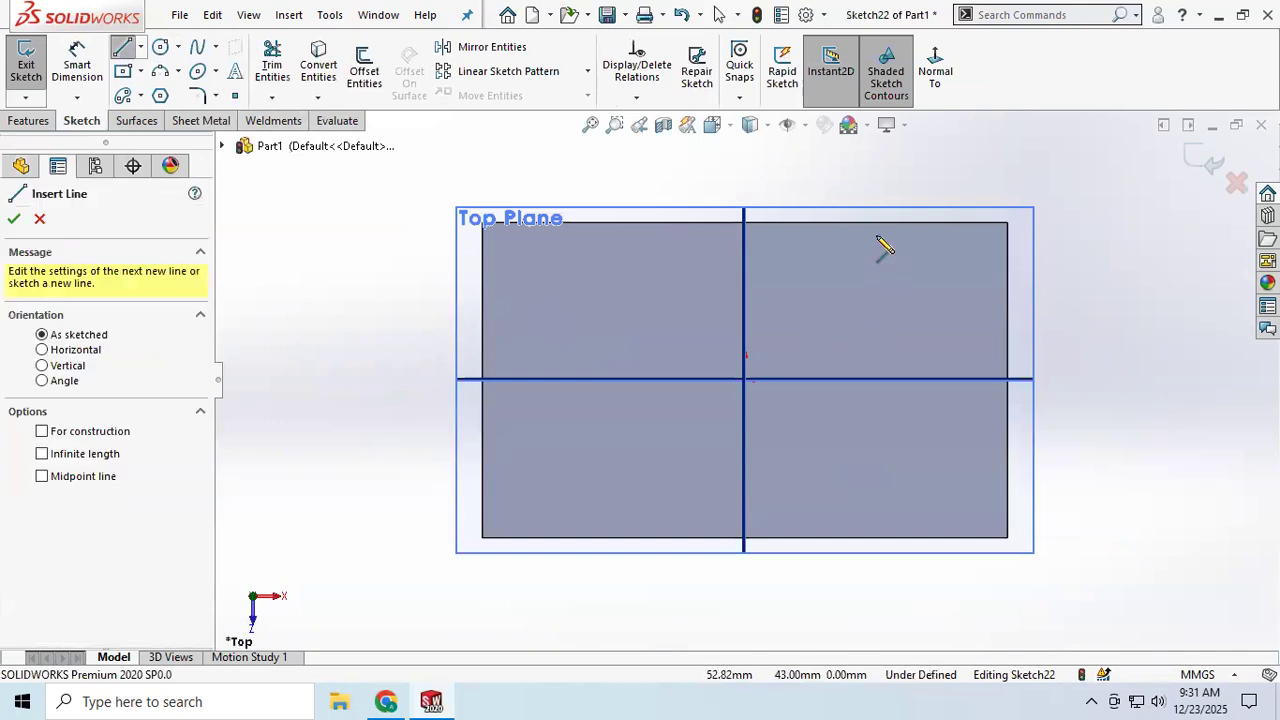
{"action": "left_click", "coordinate": [827, 223]}
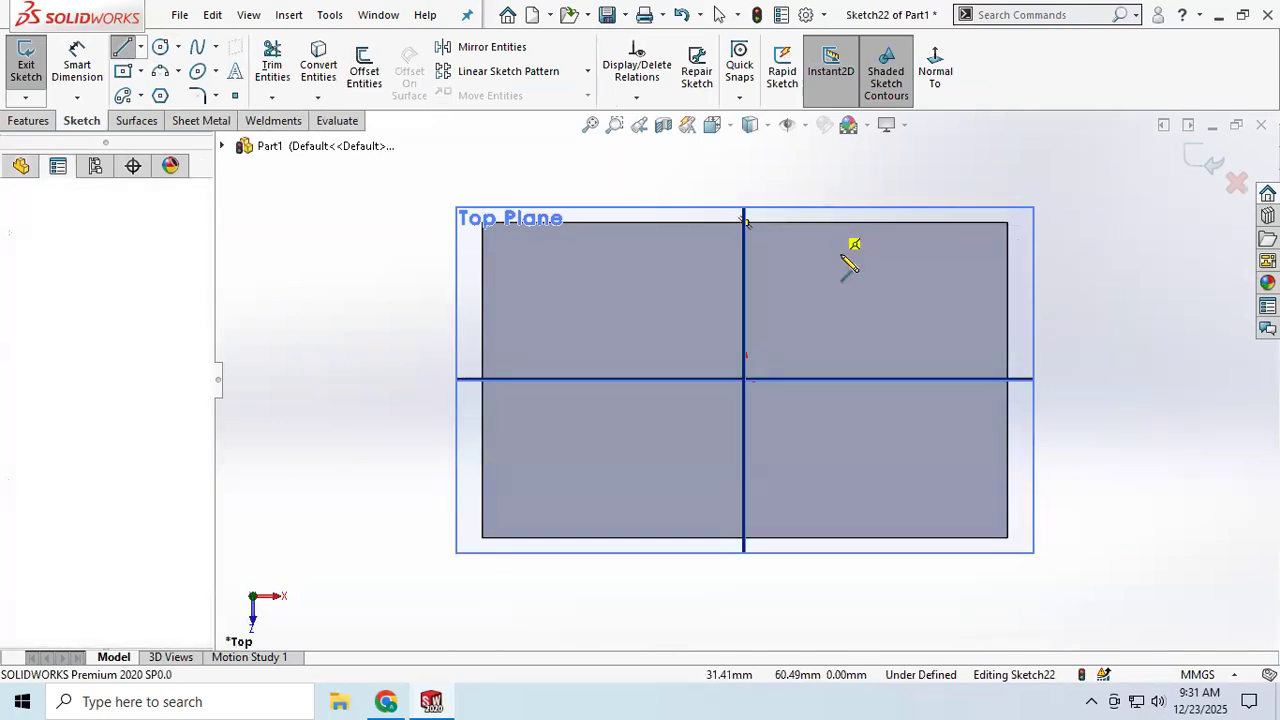
{"action": "left_click", "coordinate": [827, 537]}
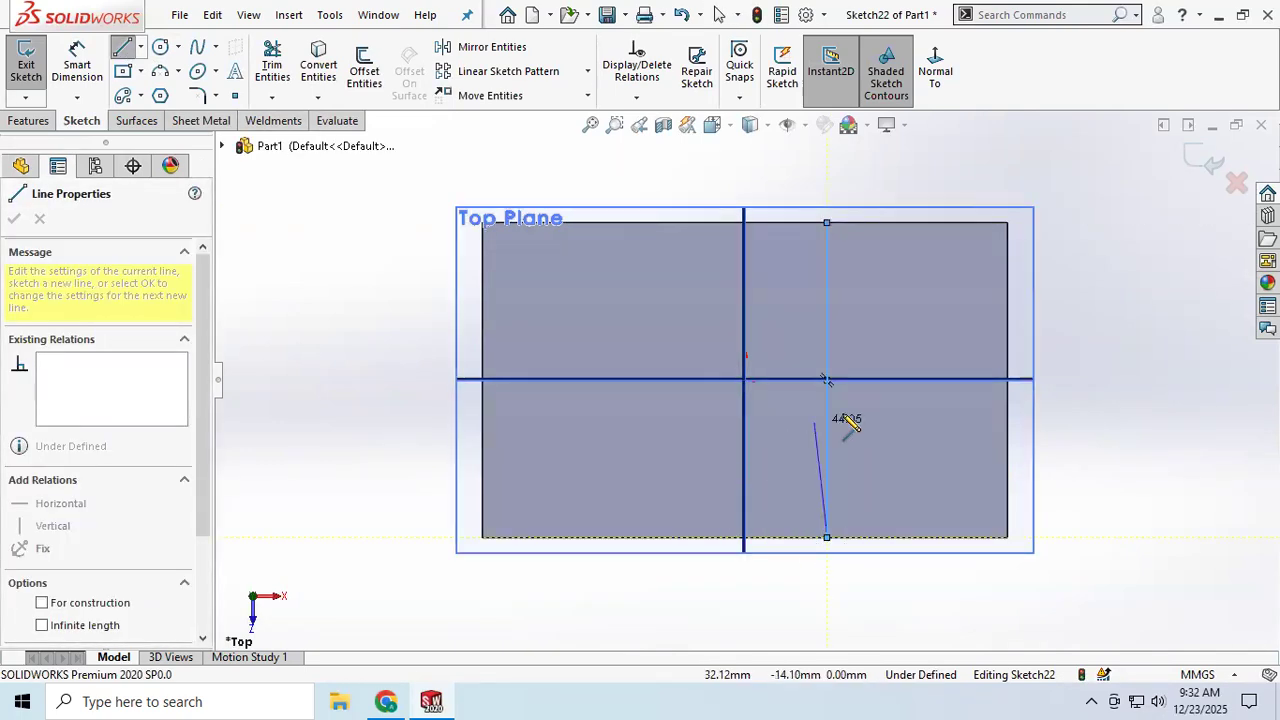
{"action": "right_click", "coordinate": [955, 436]}
{"action": "left_click", "coordinate": [988, 451]}
{"action": "left_click", "coordinate": [1202, 161]}
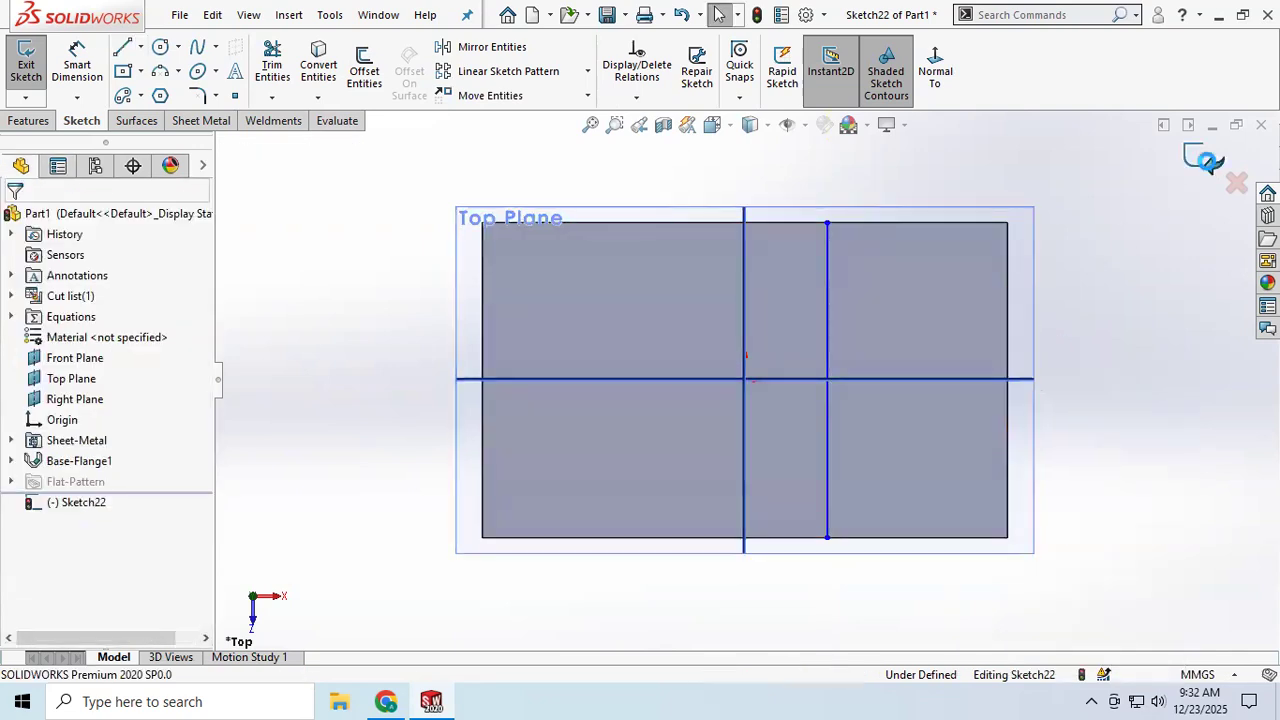
Step: Try the plate portion right of the bend line as the fixed face, and clear that selection
{"action": "mouse_move", "coordinate": [699, 390]}
{"action": "middle_mouse_down"}
{"action": "mouse_move", "coordinate": [728, 308]}
{"action": "mouse_move", "coordinate": [806, 363]}
{"action": "mouse_move", "coordinate": [703, 340]}
{"action": "mouse_move", "coordinate": [703, 277]}
{"action": "mouse_move", "coordinate": [715, 280]}
{"action": "middle_mouse_up"}
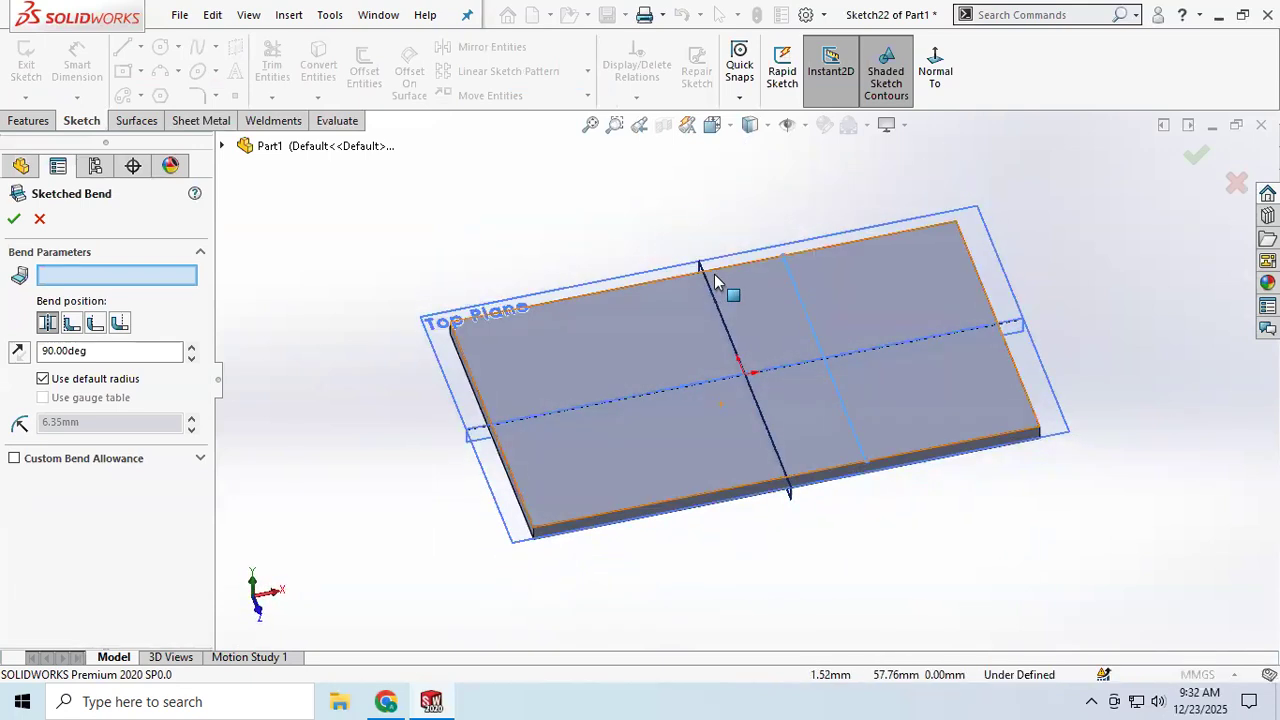
{"action": "left_click", "coordinate": [905, 395]}
{"action": "middle_click_drag", "start_coordinate": [718, 428], "coordinate": [686, 357]}
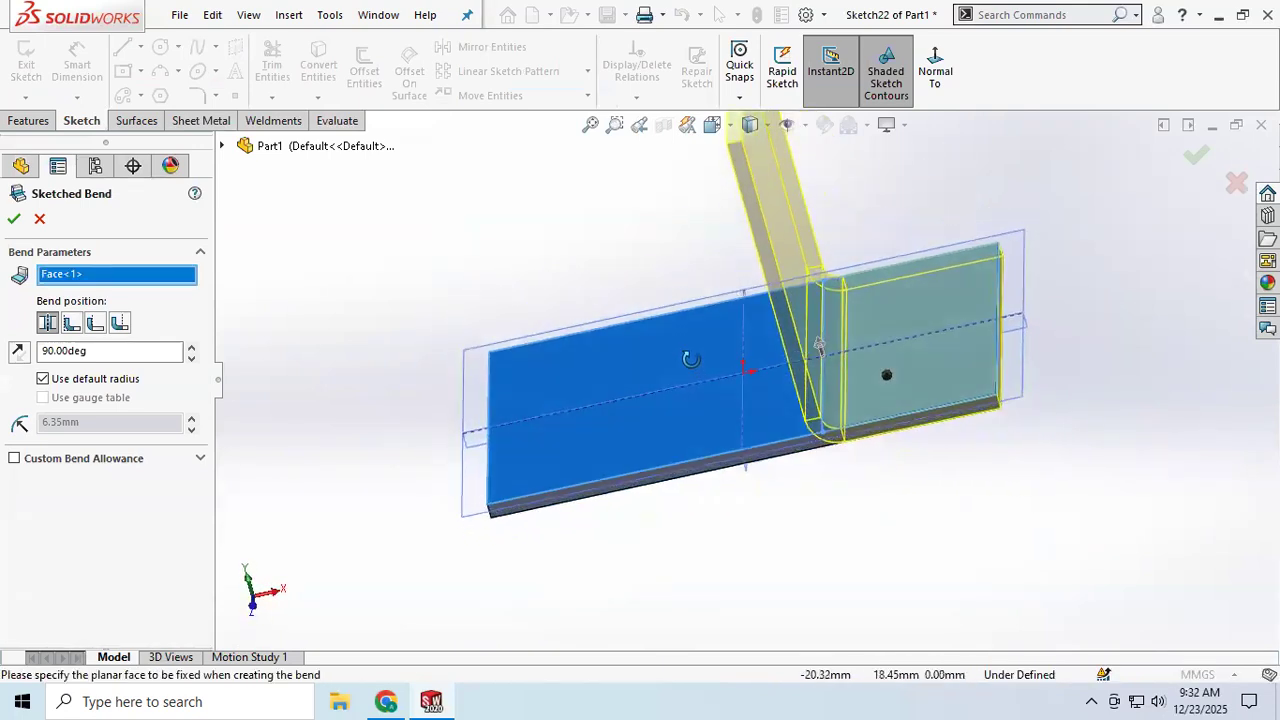
{"action": "right_click", "coordinate": [55, 280]}
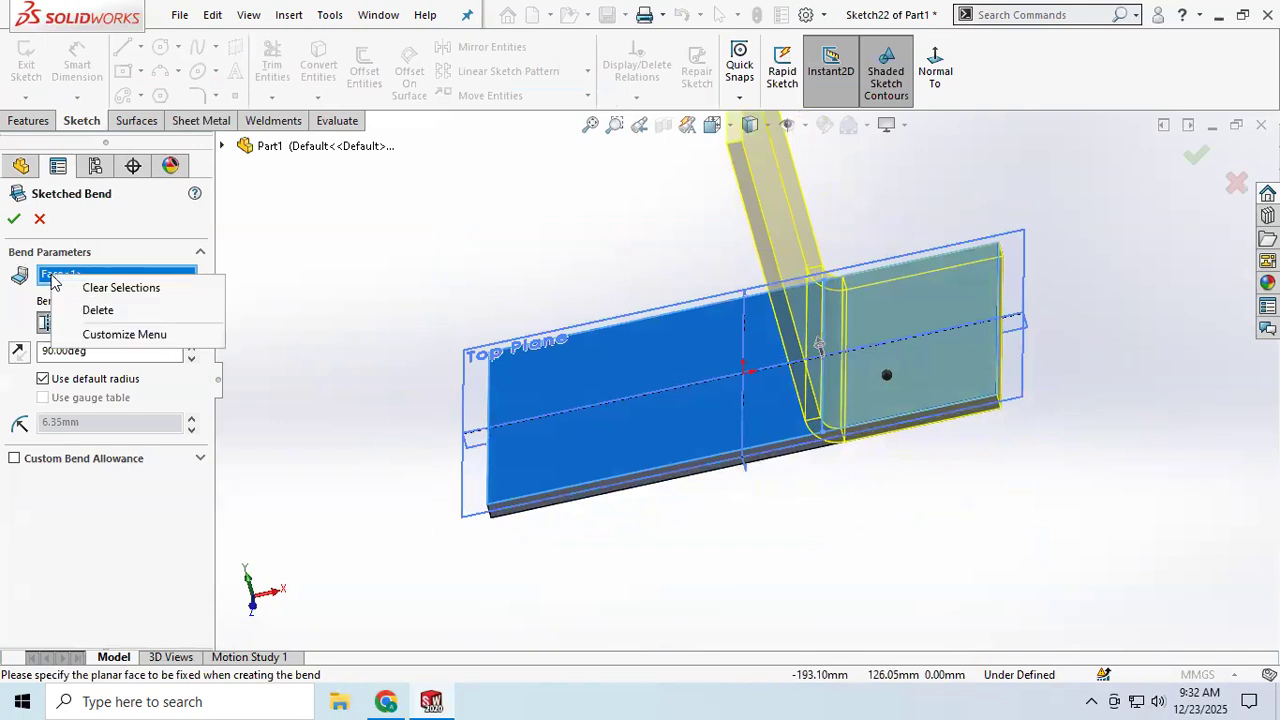
{"action": "left_click", "coordinate": [97, 310]}
Step: Create the 90° sketched bend with the default radius, fixing the plate portion left of the bend line
{"action": "left_click", "coordinate": [609, 414]}
{"action": "middle_click_drag", "start_coordinate": [656, 381], "coordinate": [668, 316]}
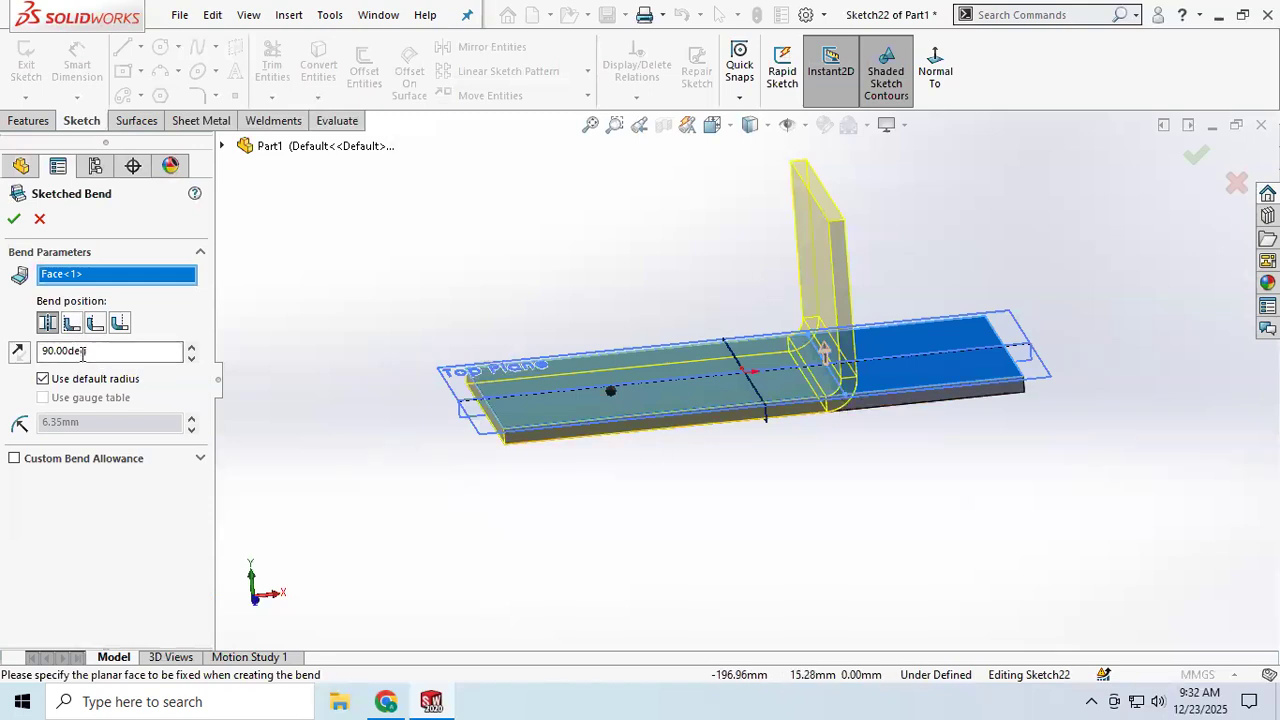
{"action": "left_click", "coordinate": [14, 218]}
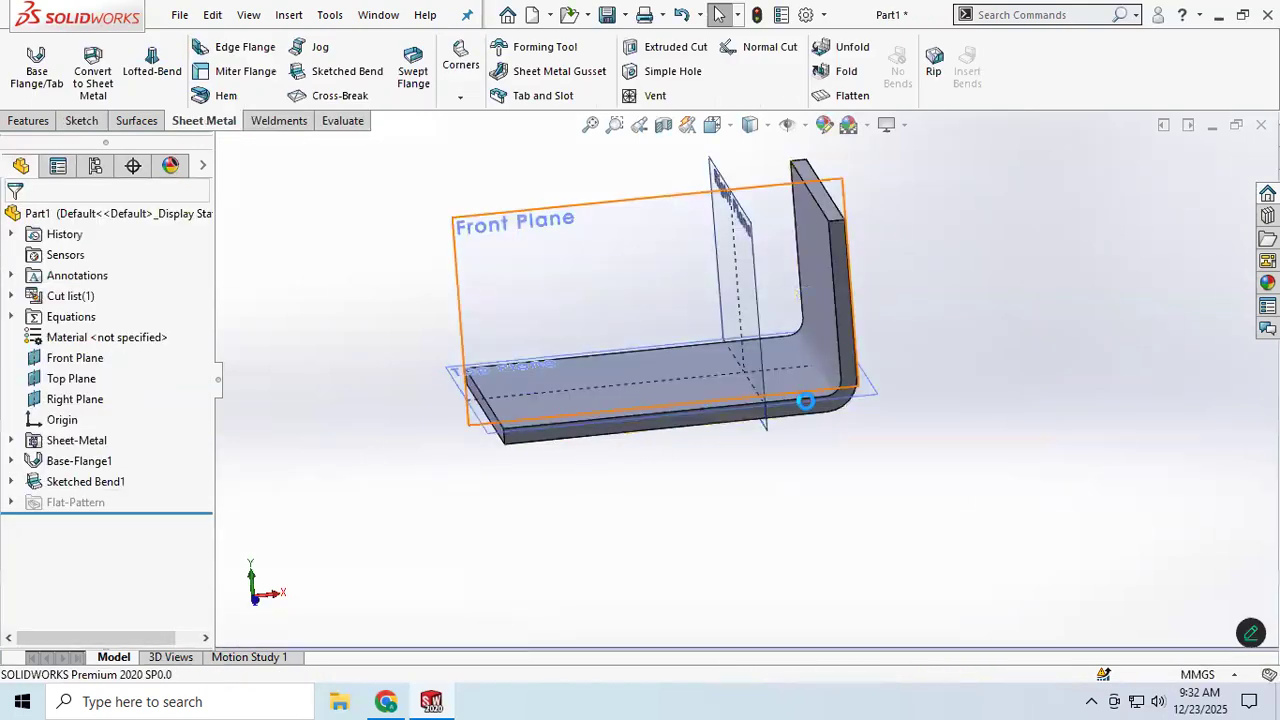
{"action": "scroll", "coordinate": [812, 345], "scroll_direction": "down", "scroll_amount": 3}
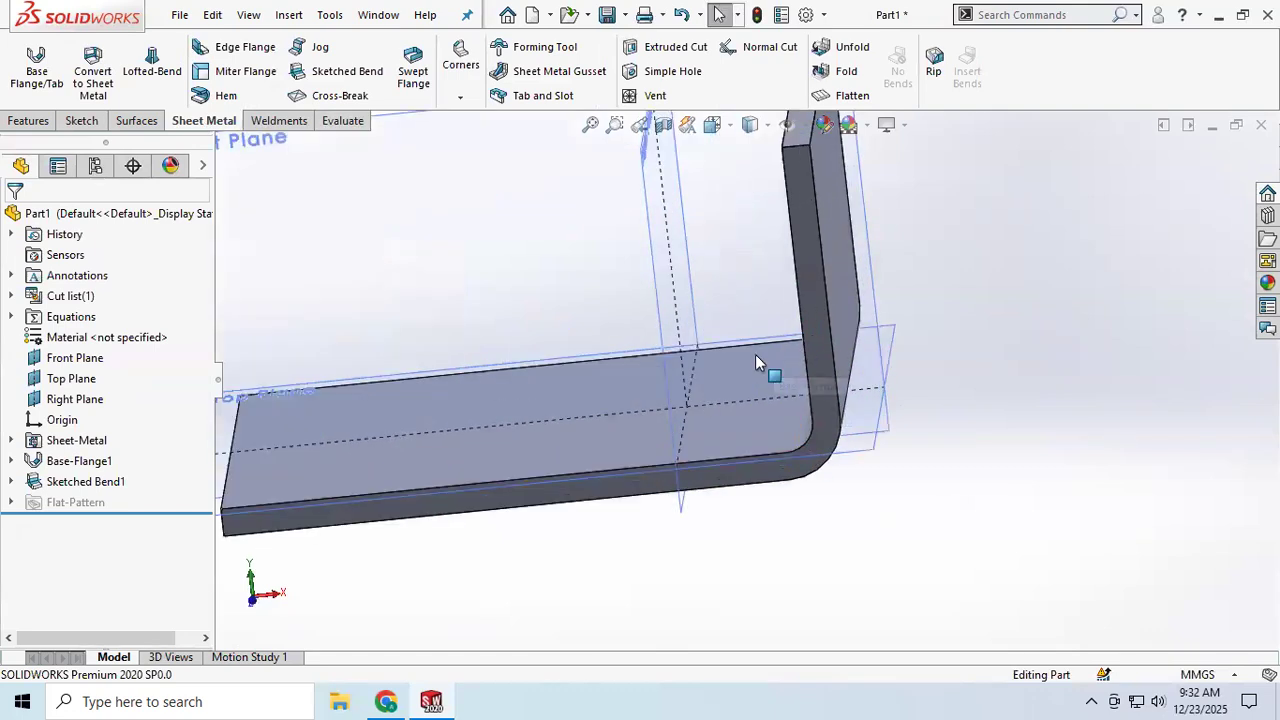
Step: Edit the sketched bend, setting its bend position to Bend Outside and its bend angle to 111°
{"action": "scroll", "coordinate": [783, 376], "scroll_direction": "up", "scroll_amount": 3}
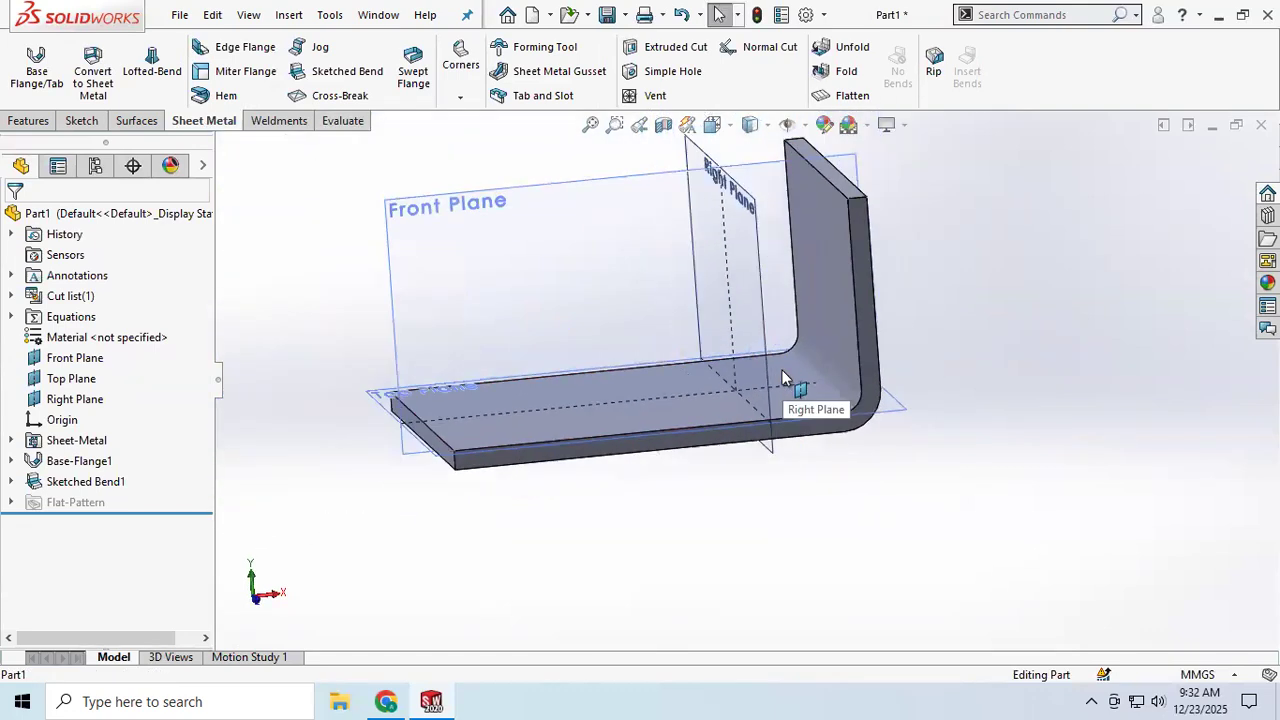
{"action": "scroll", "coordinate": [827, 366], "scroll_direction": "down", "scroll_amount": 2}
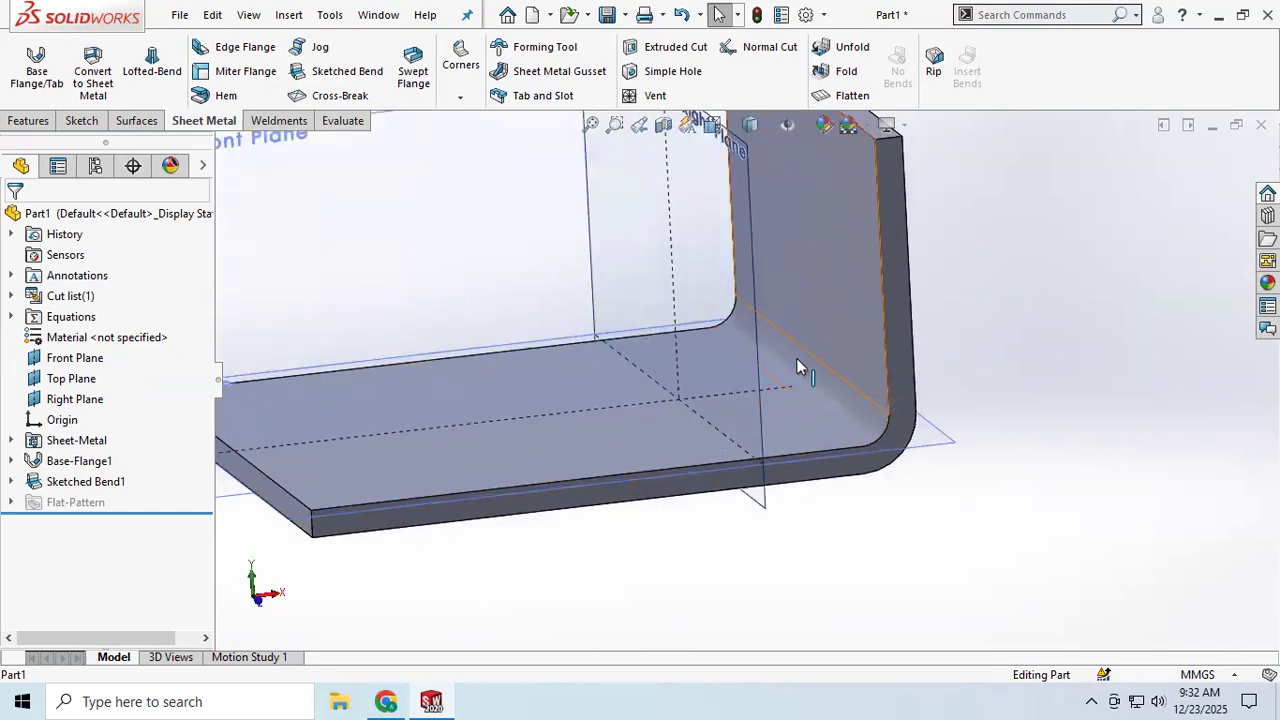
{"action": "scroll", "coordinate": [787, 380], "scroll_direction": "up", "scroll_amount": 2}
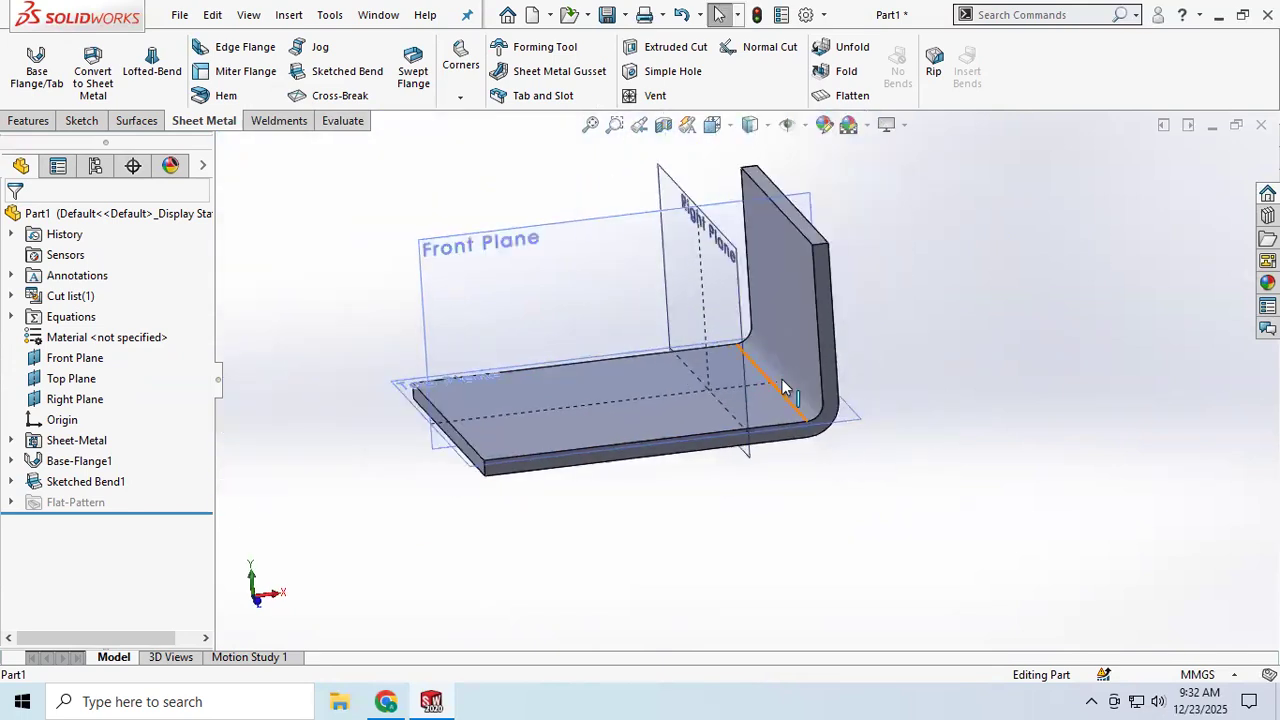
{"action": "scroll", "coordinate": [785, 382], "scroll_direction": "down", "scroll_amount": 3}
{"action": "scroll", "coordinate": [786, 387], "scroll_direction": "up", "scroll_amount": 3}
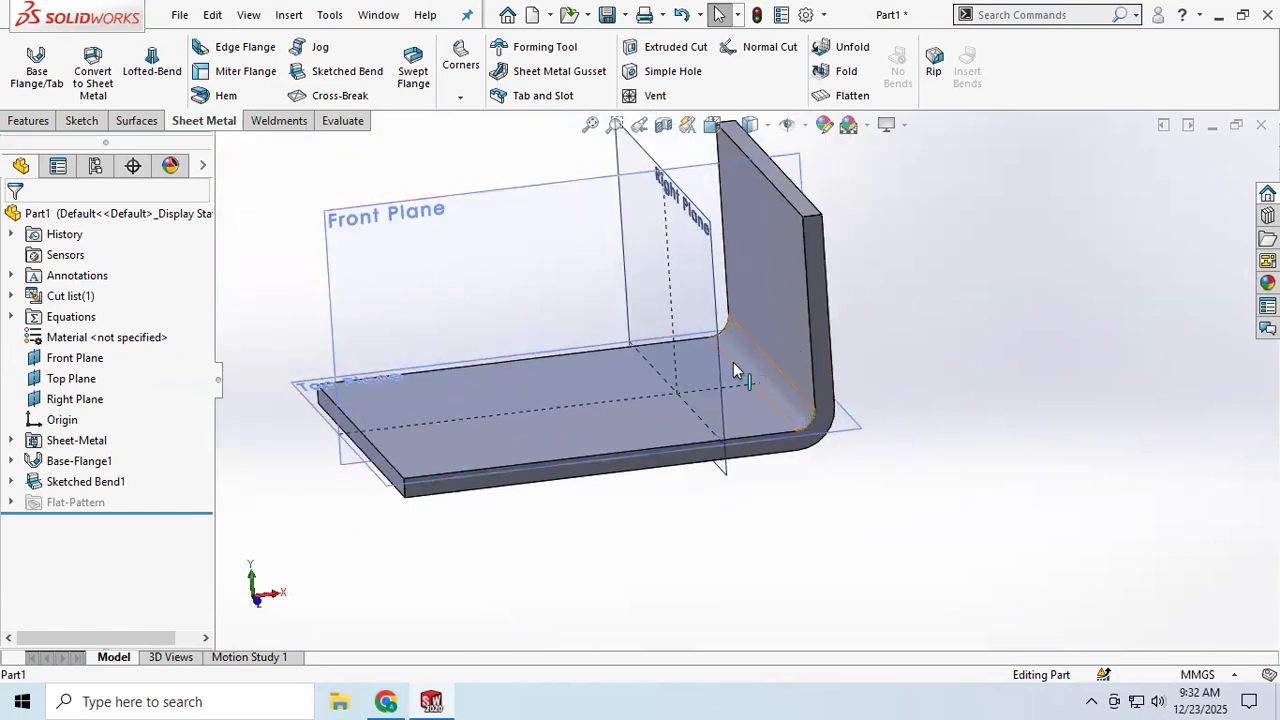
{"action": "right_click", "coordinate": [95, 482]}
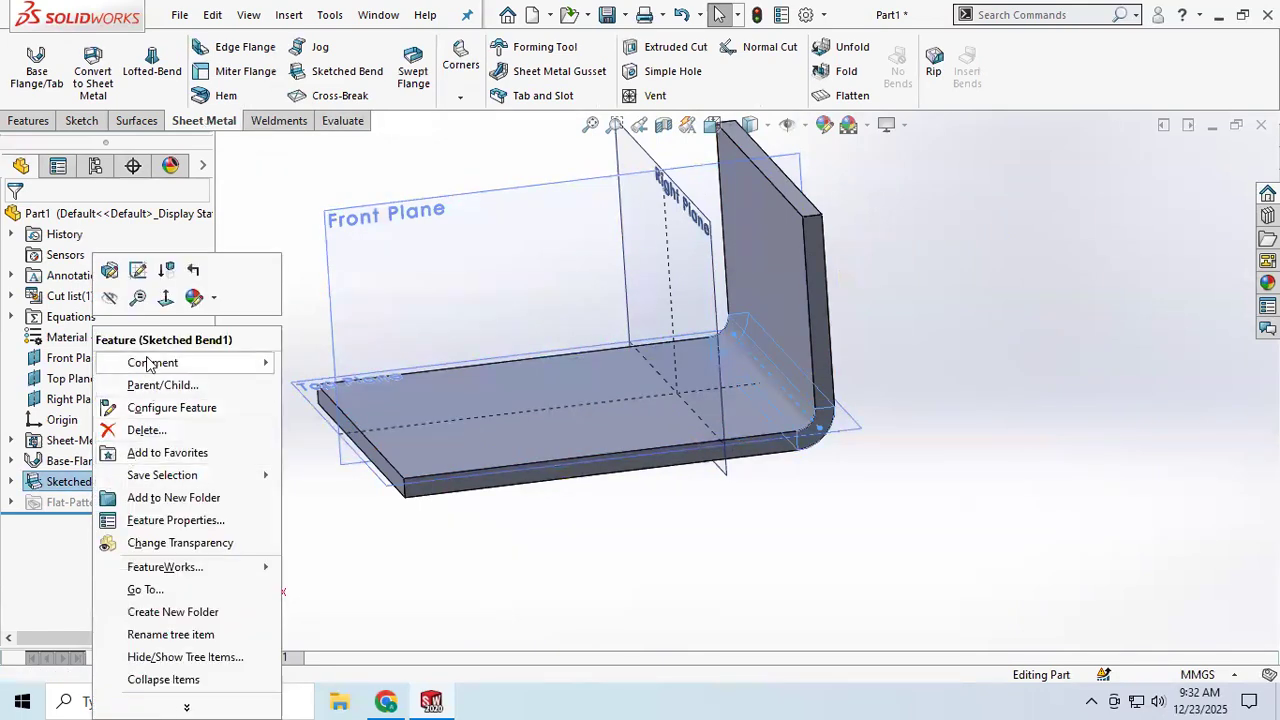
{"action": "left_click", "coordinate": [25, 558]}
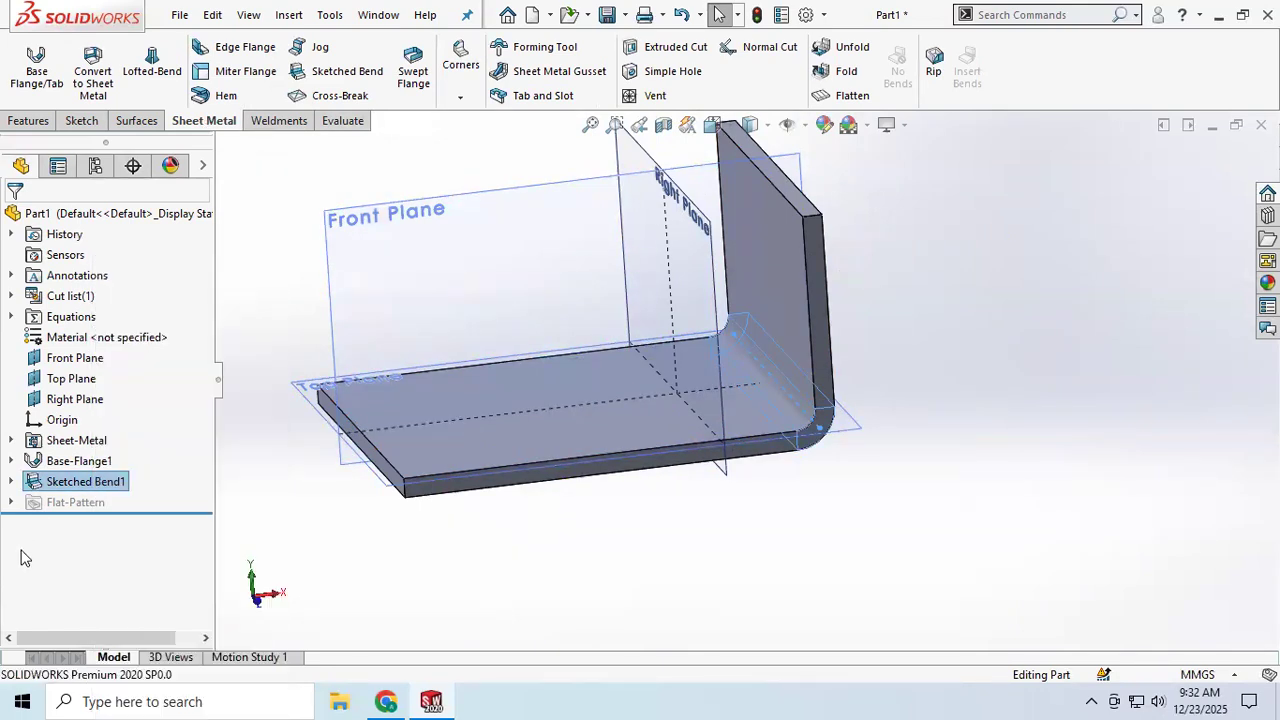
{"action": "right_click", "coordinate": [70, 483]}
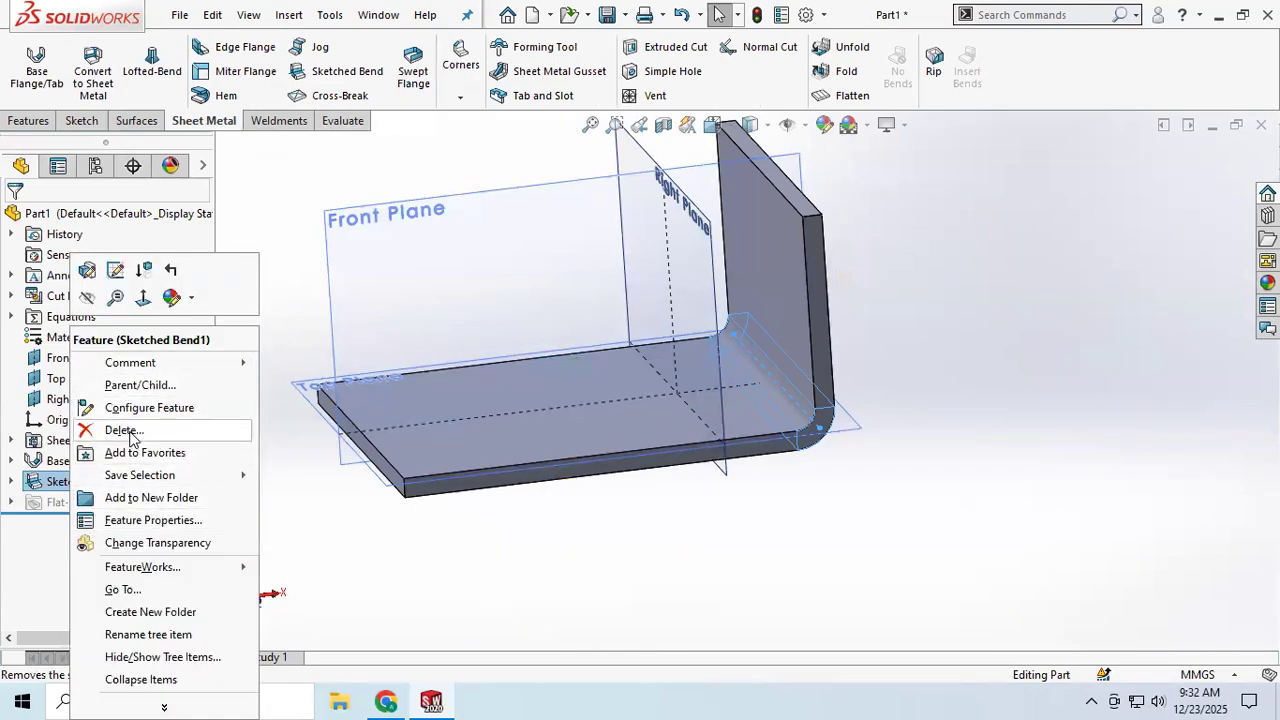
{"action": "left_click", "coordinate": [87, 270]}
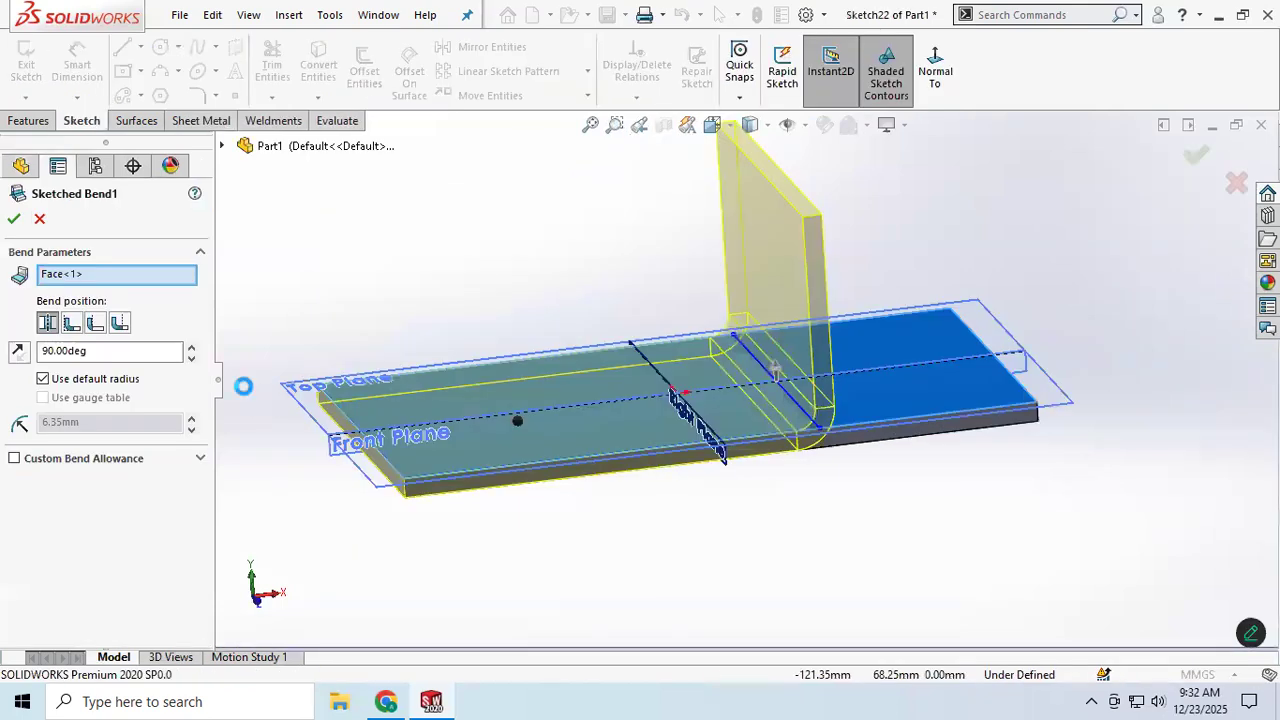
{"action": "left_click", "coordinate": [71, 324]}
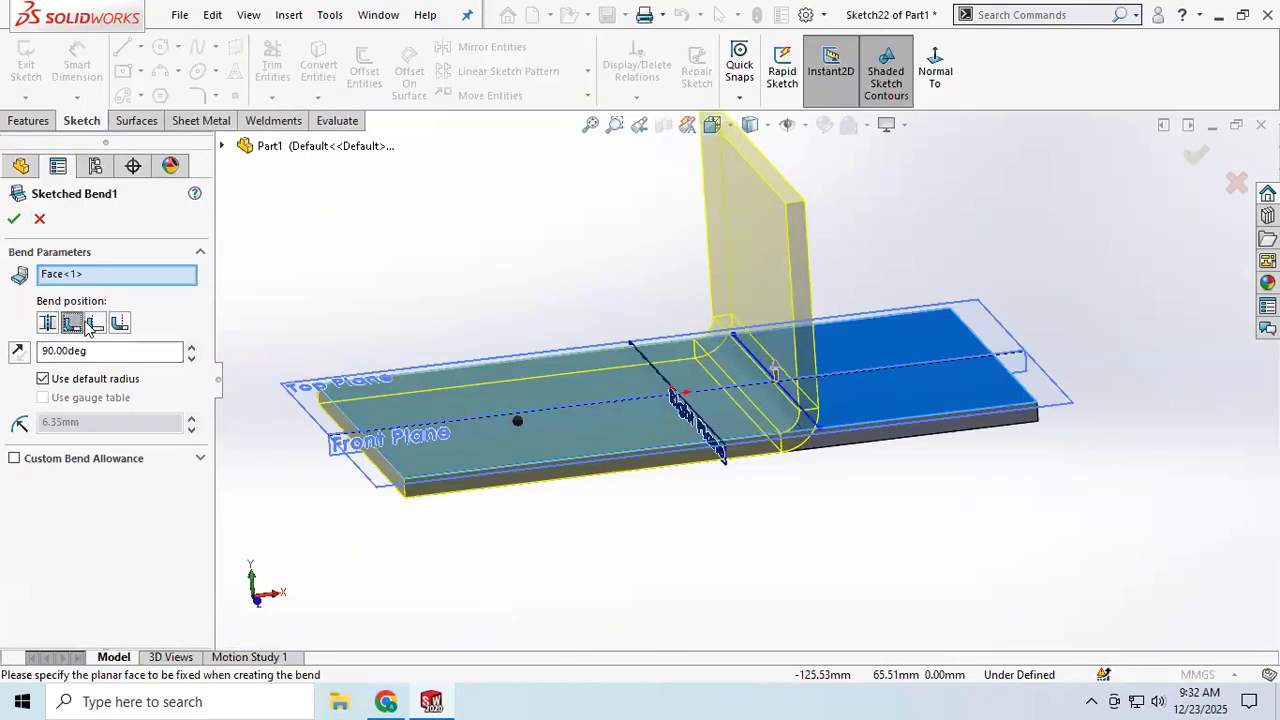
{"action": "left_click", "coordinate": [95, 322]}
{"action": "left_click", "coordinate": [119, 322]}
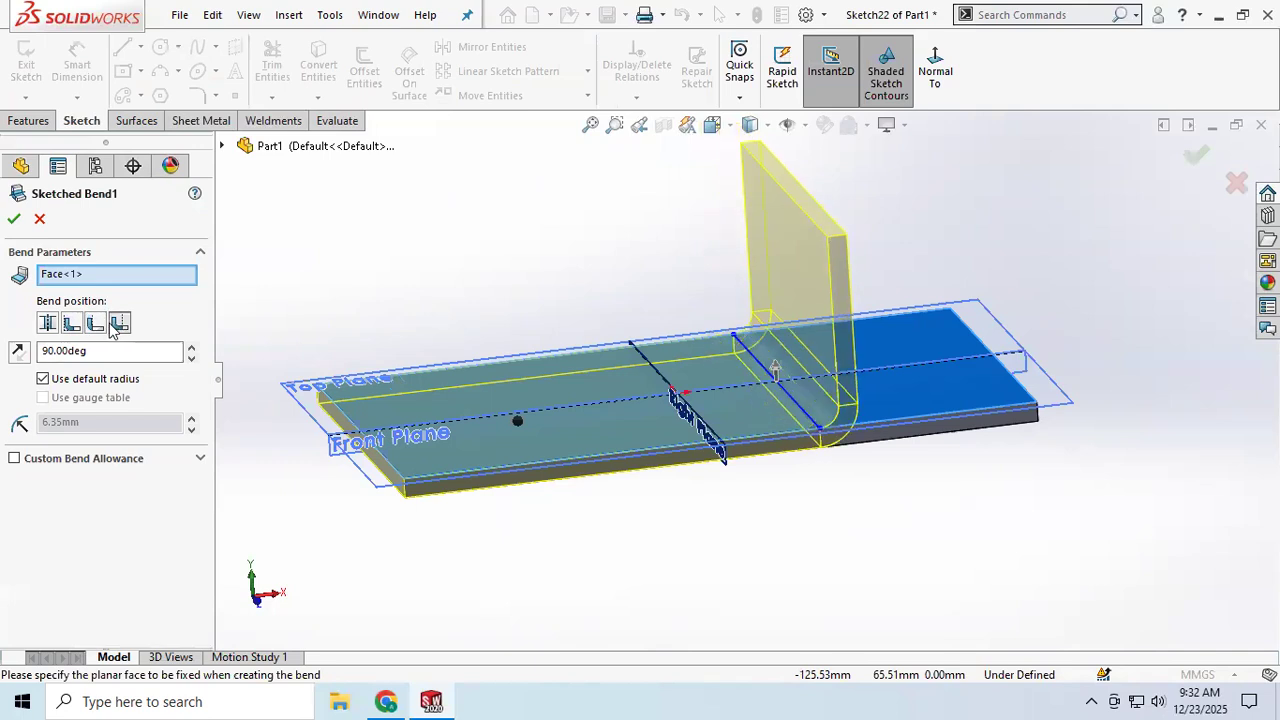
{"action": "left_click", "coordinate": [189, 346]}
{"action": "left_click_drag", "start_coordinate": [189, 346], "coordinate": [194, 350]}
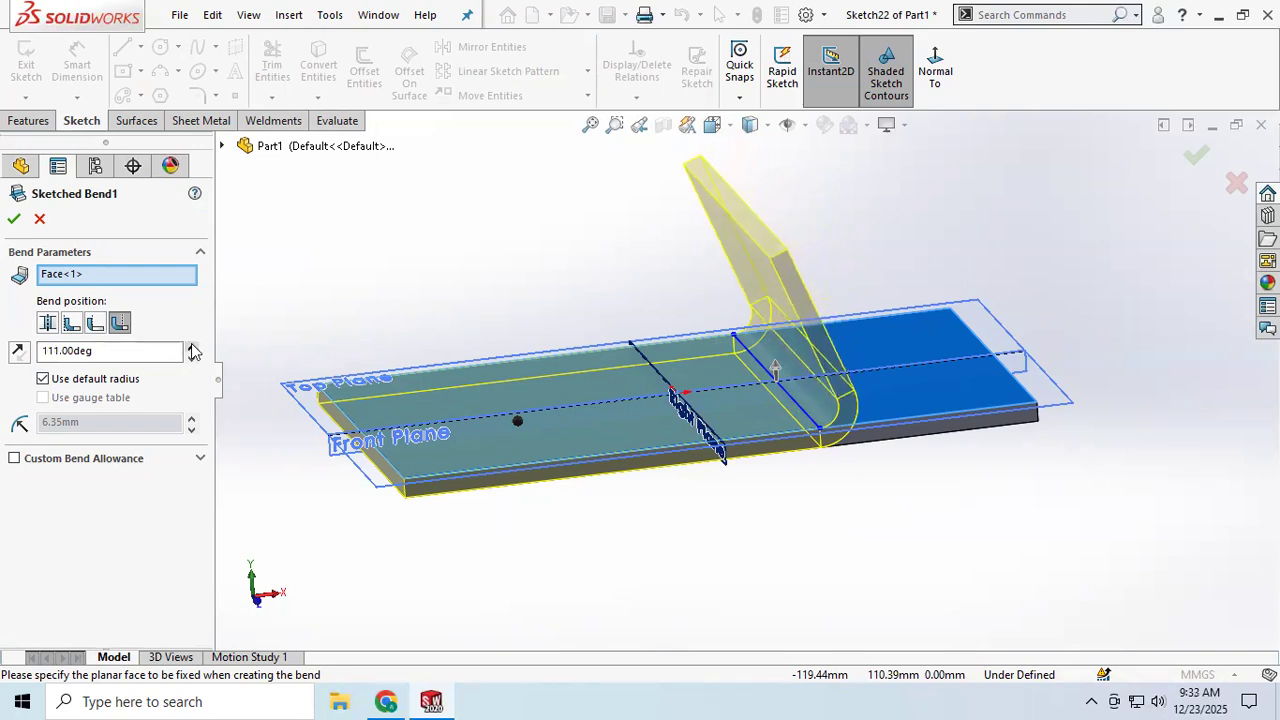
Step: Try a custom bend radius of 5 mm for the sketched bend, and restore the default radius
{"action": "left_click", "coordinate": [43, 381]}
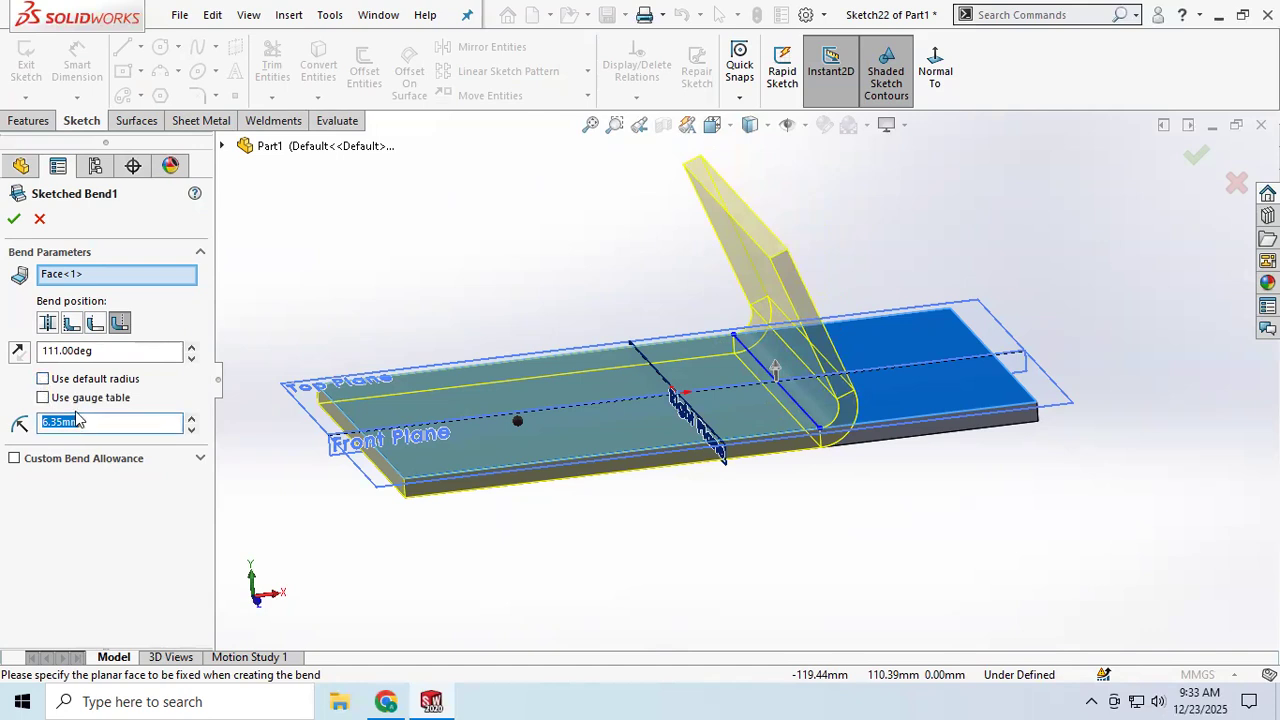
{"action": "type", "text": "5"}
{"action": "key", "text": "Return"}
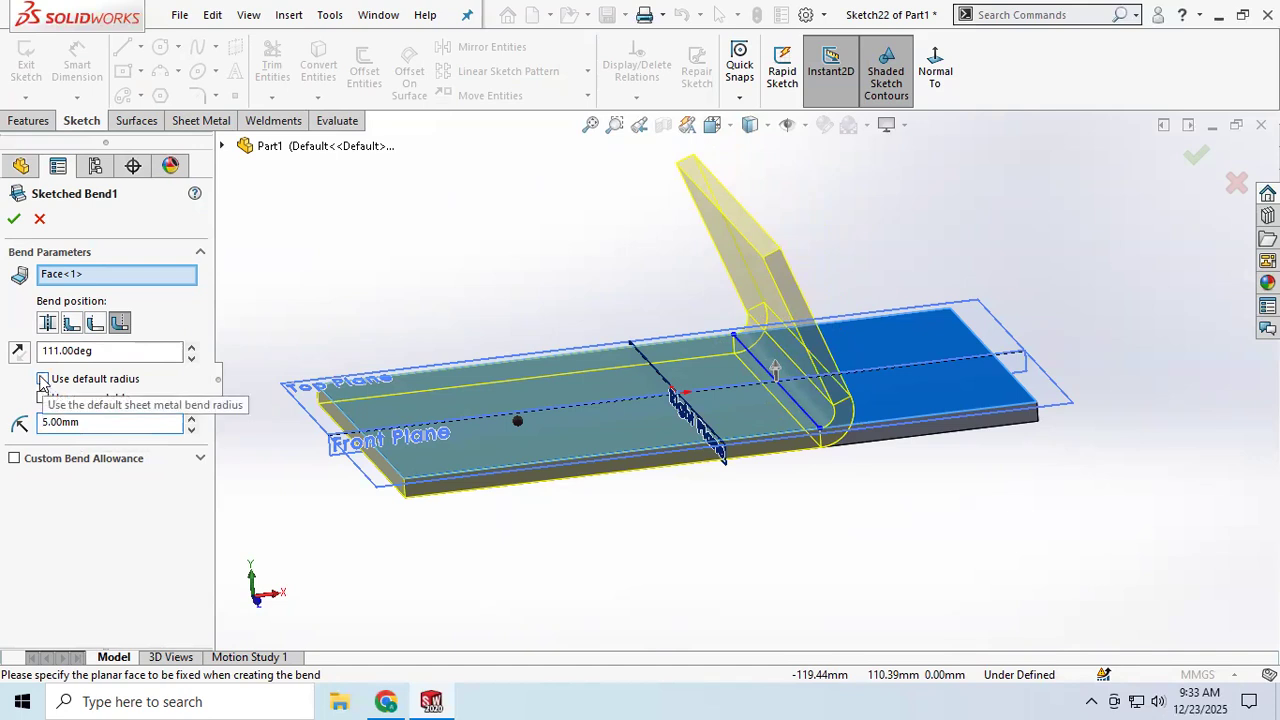
{"action": "left_click", "coordinate": [43, 379]}
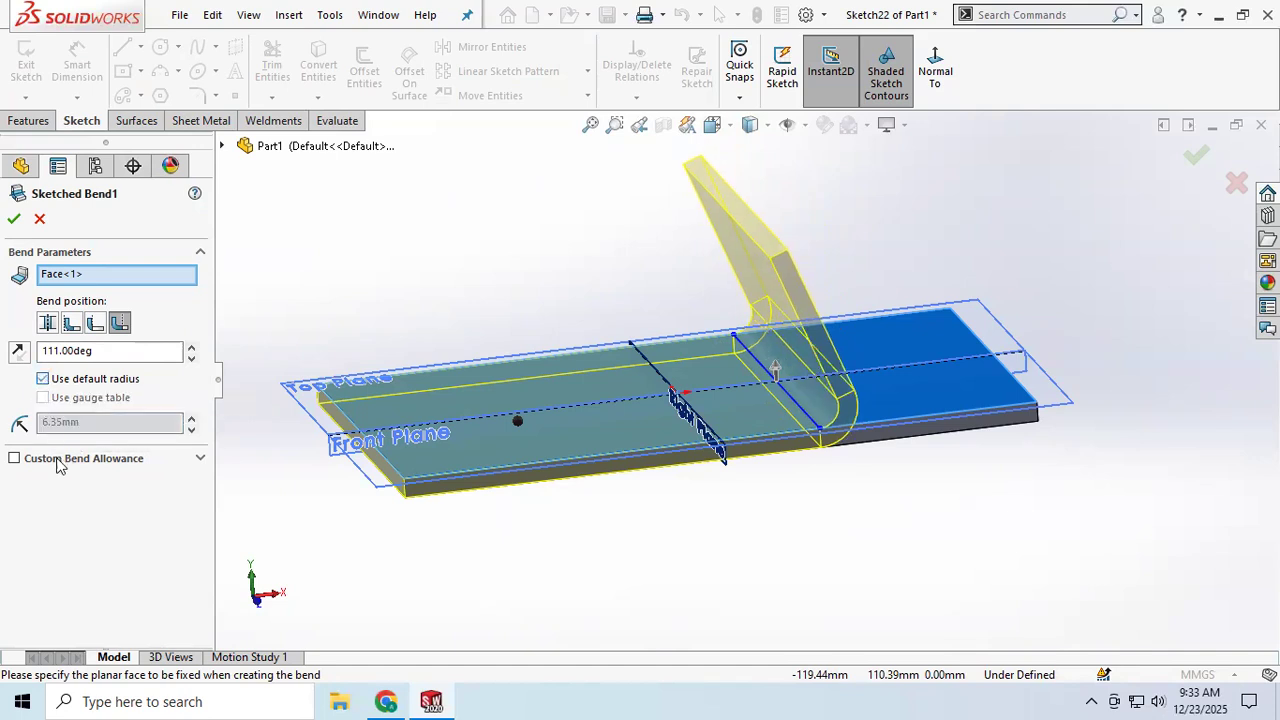
Step: Apply the sketched bend edits without a custom bend allowance
{"action": "left_click", "coordinate": [201, 459]}
{"action": "left_click", "coordinate": [201, 459]}
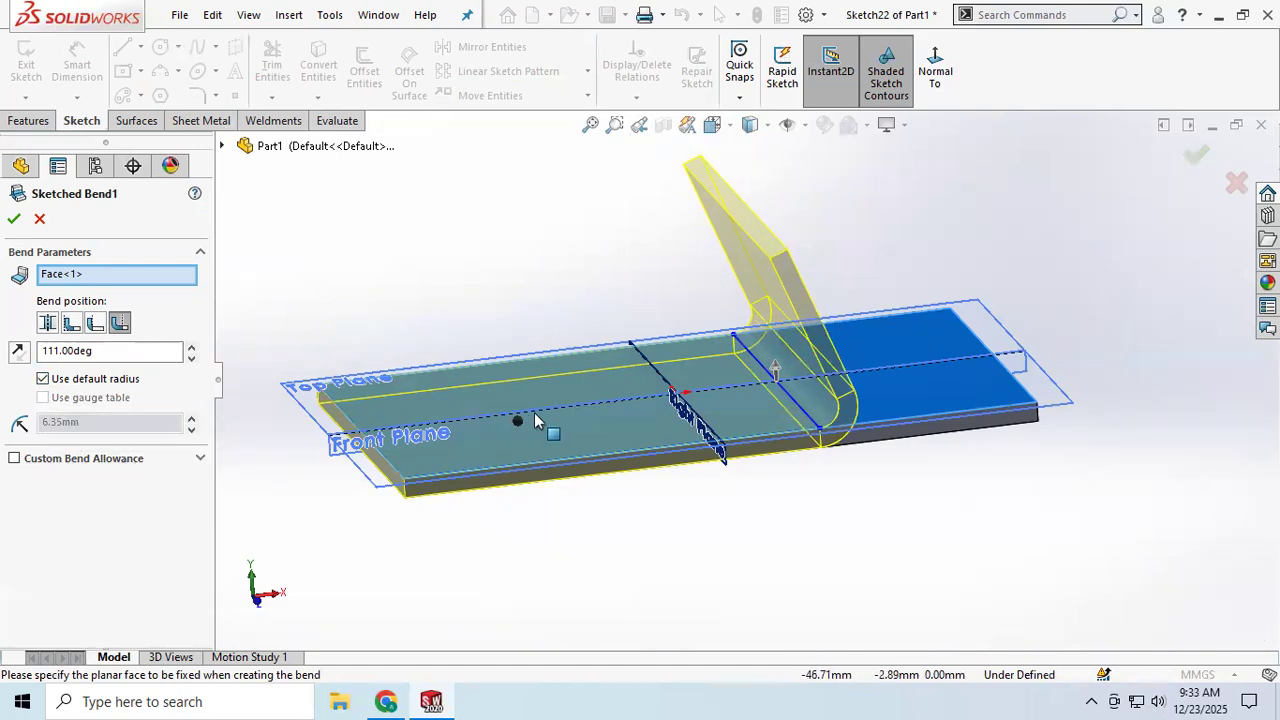
{"action": "left_click", "coordinate": [12, 220]}
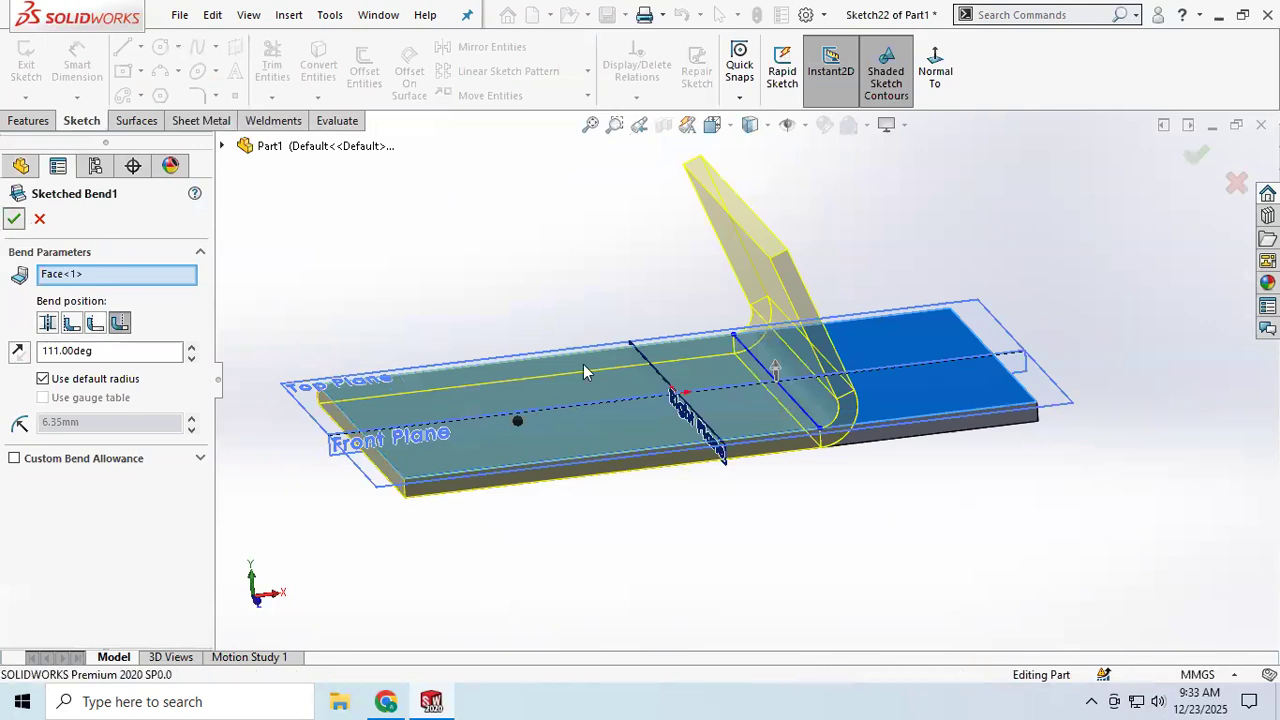
{"action": "mouse_move", "coordinate": [780, 388]}
{"action": "middle_mouse_down"}
{"action": "mouse_move", "coordinate": [787, 367]}
{"action": "mouse_move", "coordinate": [749, 360]}
{"action": "mouse_move", "coordinate": [789, 297]}
{"action": "mouse_move", "coordinate": [823, 297]}
{"action": "mouse_move", "coordinate": [754, 340]}
{"action": "mouse_move", "coordinate": [715, 316]}
{"action": "mouse_move", "coordinate": [710, 333]}
{"action": "mouse_move", "coordinate": [715, 316]}
{"action": "mouse_move", "coordinate": [738, 337]}
{"action": "middle_mouse_up"}
{"action": "scroll", "coordinate": [753, 333], "scroll_direction": "up", "scroll_amount": 3}
{"action": "scroll", "coordinate": [753, 333], "scroll_direction": "down", "scroll_amount": 3}
{"action": "scroll", "coordinate": [738, 337], "scroll_direction": "down", "scroll_amount": 2}
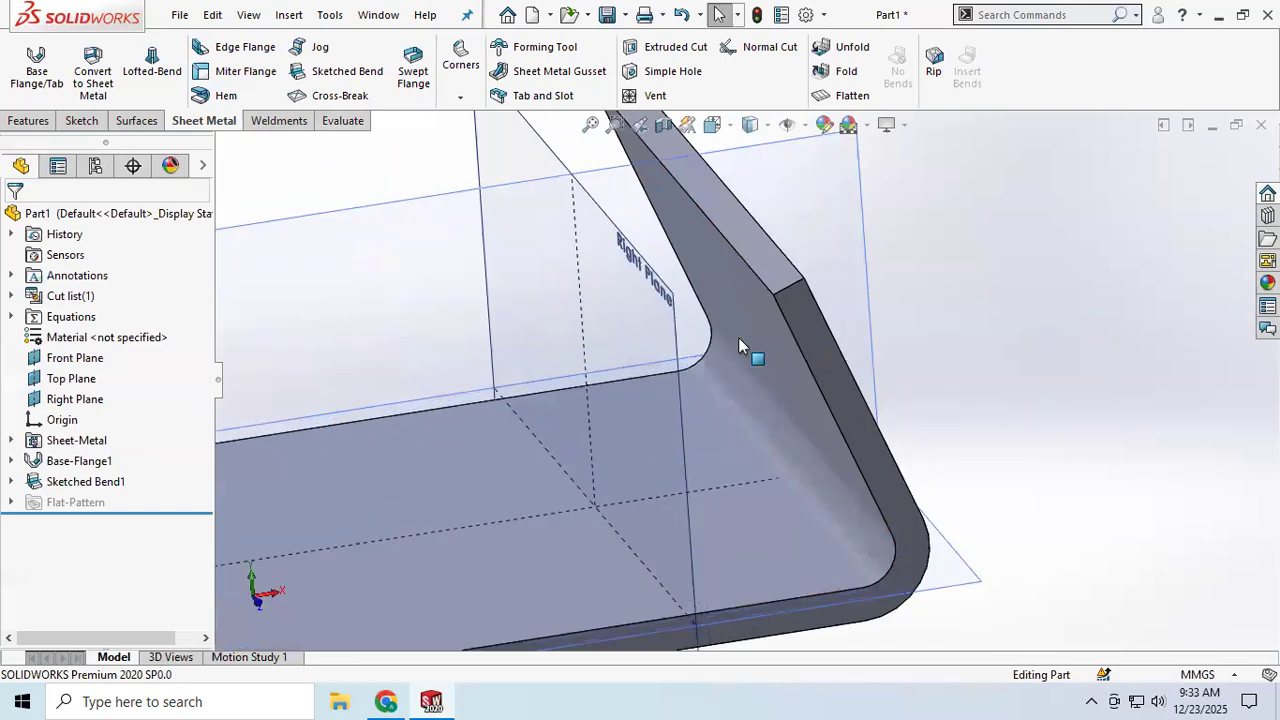
{"action": "scroll", "coordinate": [738, 337], "scroll_direction": "up", "scroll_amount": 1}
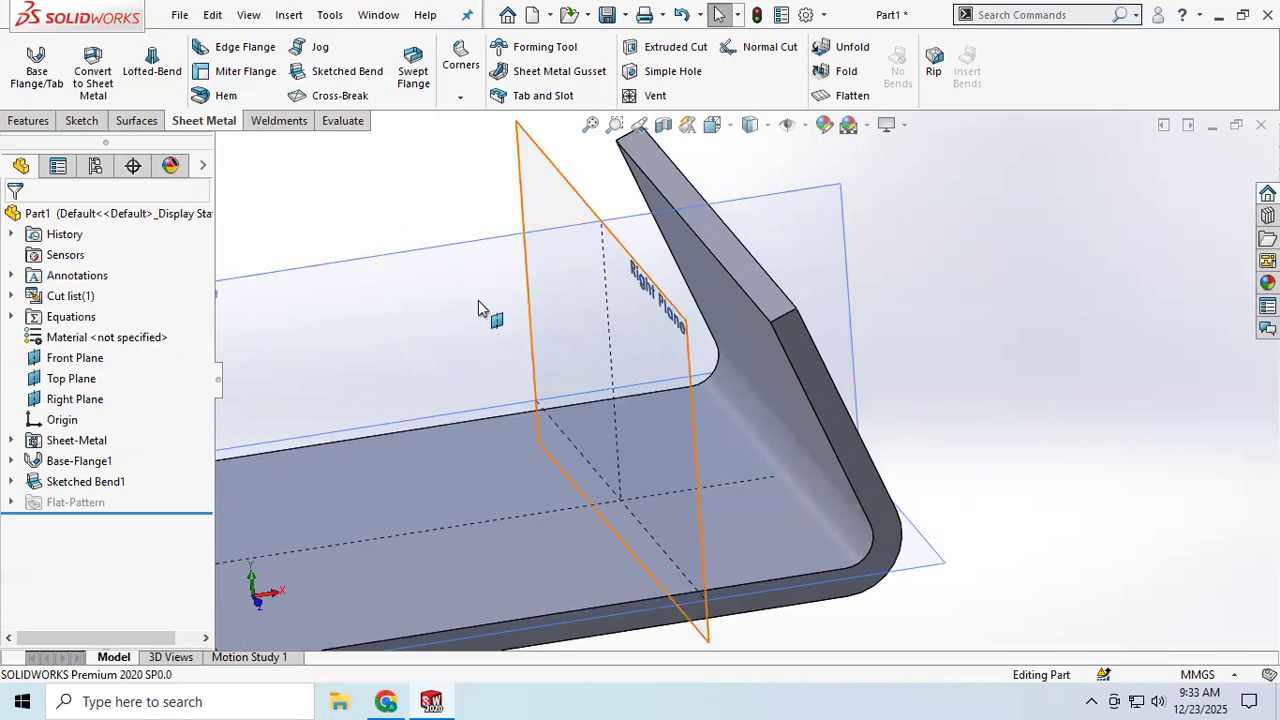
Step: Chamfer the front upper corner of the bent-up flange with a 10 mm Break Corner
{"action": "left_click", "coordinate": [461, 99]}
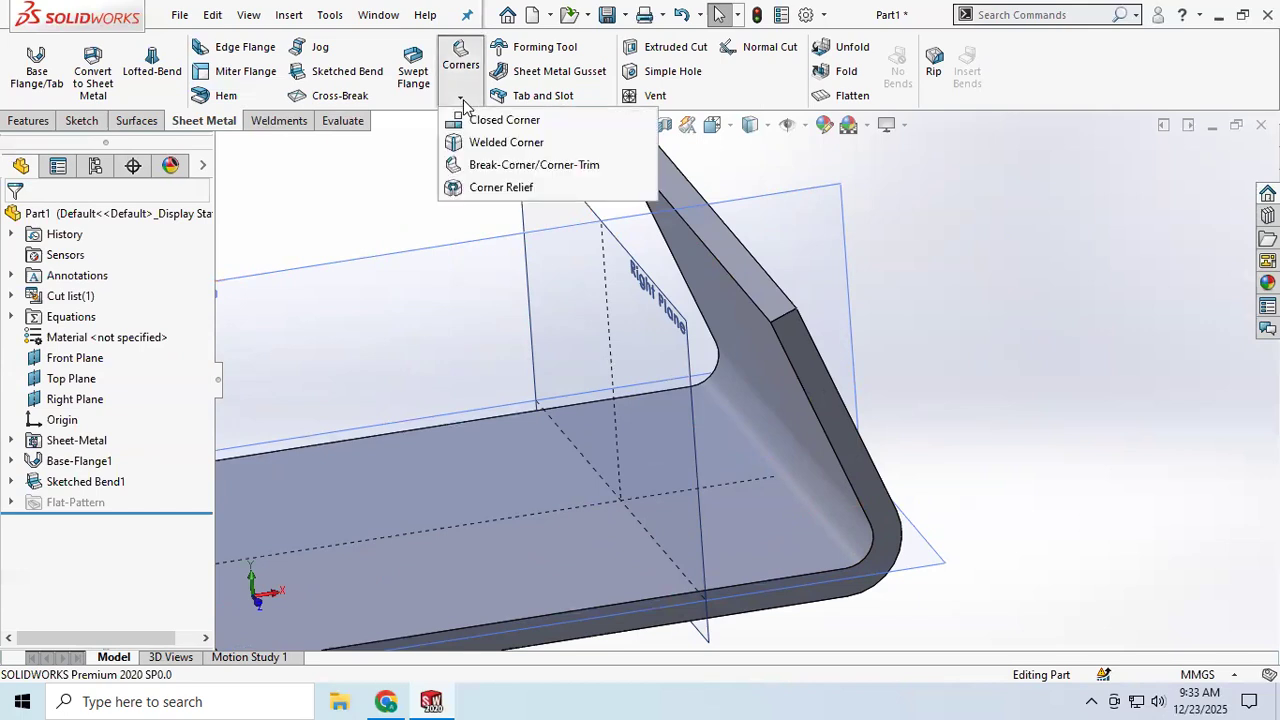
{"action": "left_click", "coordinate": [531, 166]}
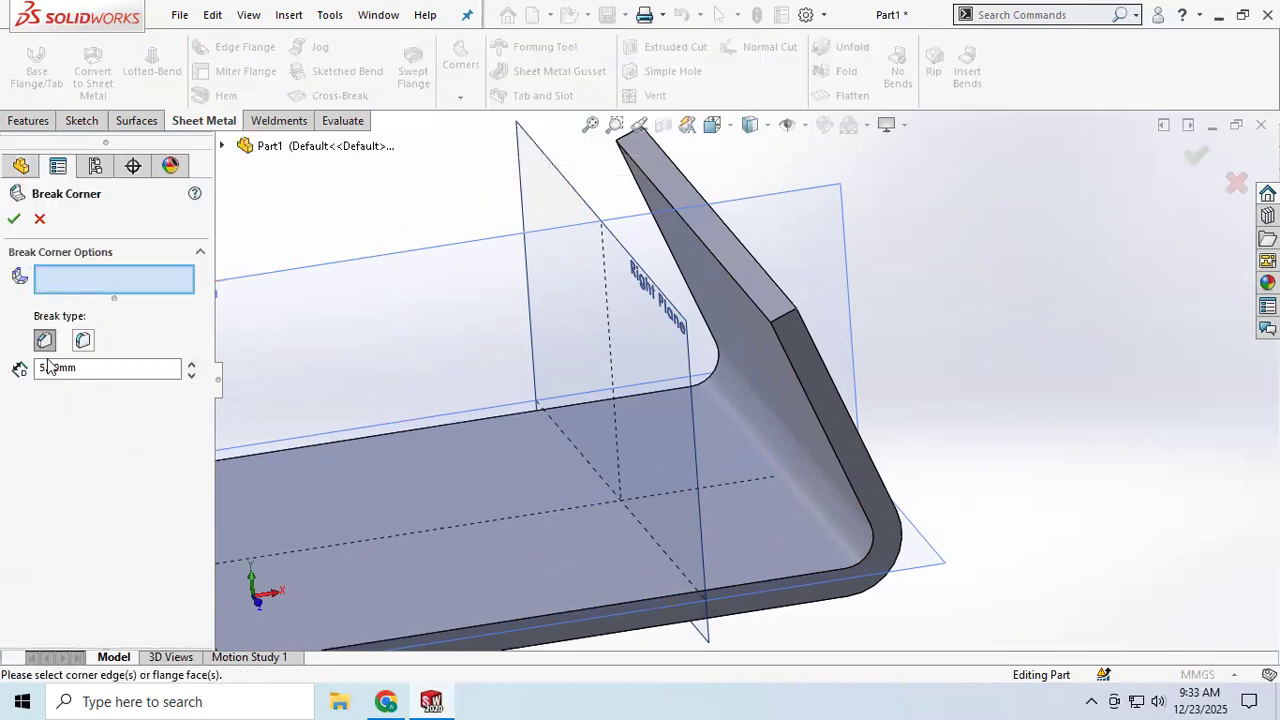
{"action": "left_click", "coordinate": [786, 330]}
{"action": "middle_click_drag", "start_coordinate": [806, 371], "coordinate": [828, 325]}
{"action": "scroll", "coordinate": [626, 441], "scroll_direction": "down", "scroll_amount": 5}
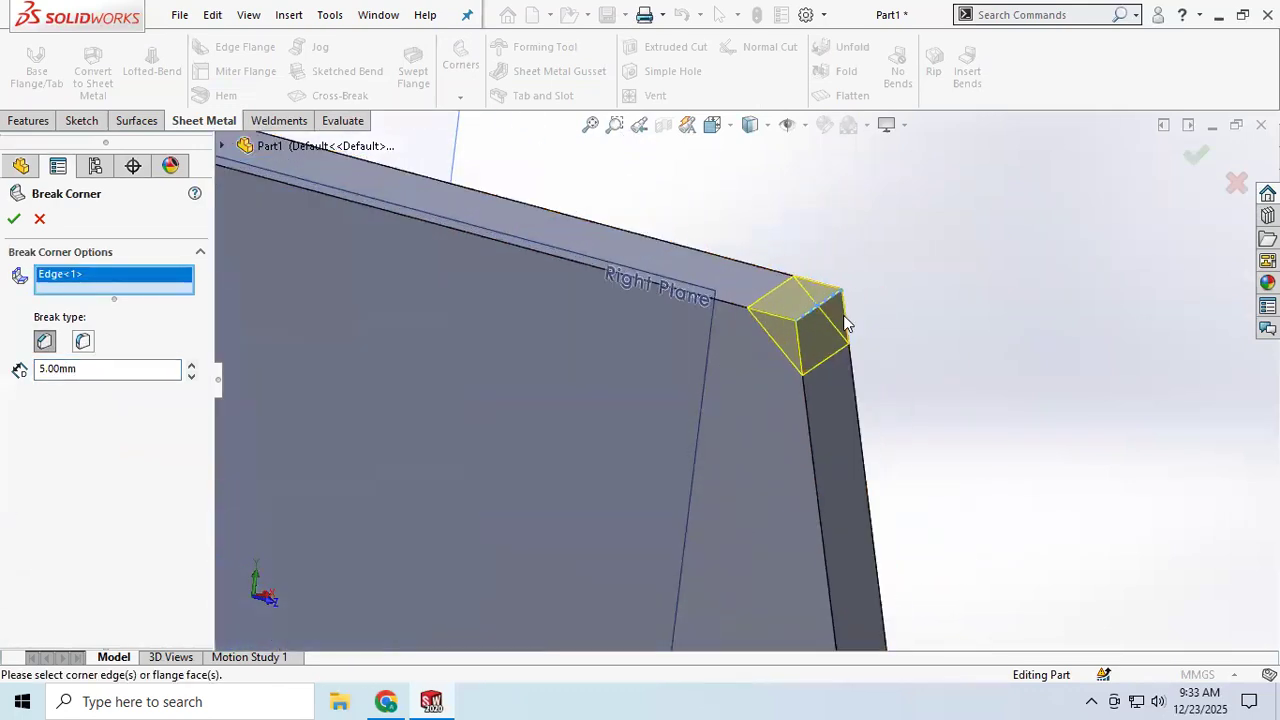
{"action": "left_click", "coordinate": [191, 364]}
{"action": "left_click", "coordinate": [191, 364]}
{"action": "left_click", "coordinate": [191, 364]}
{"action": "left_click", "coordinate": [191, 364]}
{"action": "left_click", "coordinate": [191, 364]}
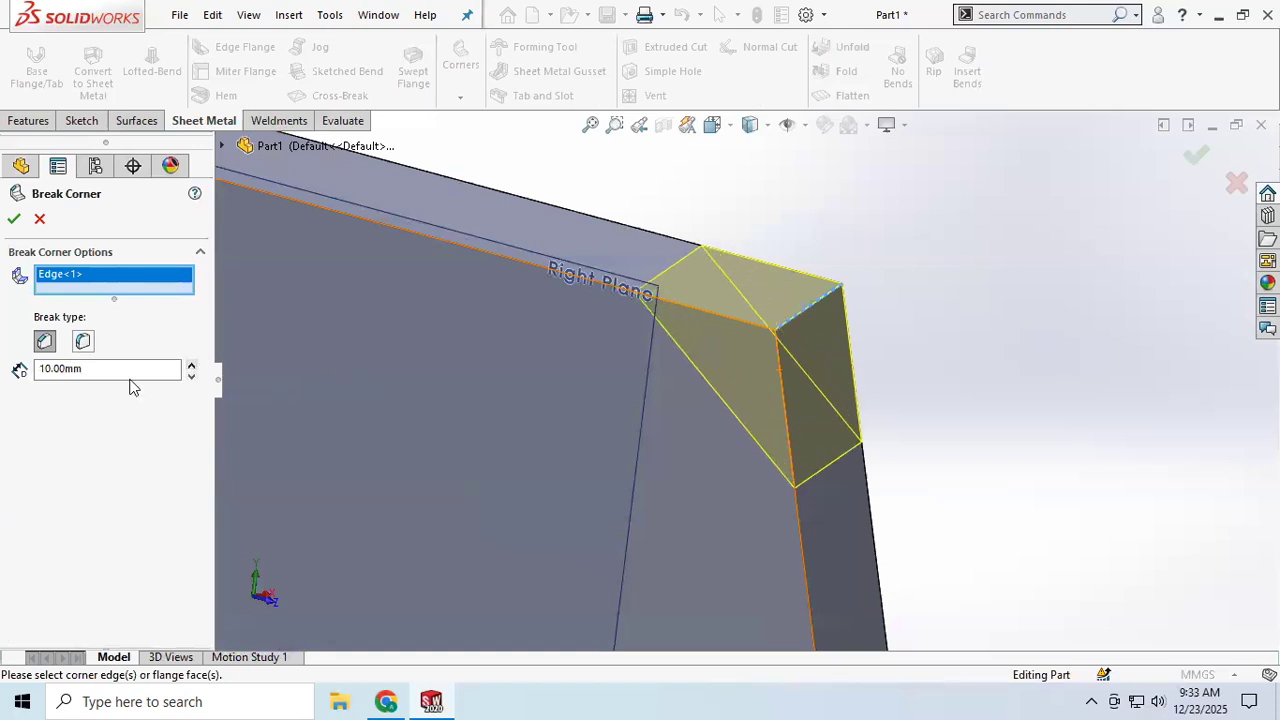
{"action": "left_click", "coordinate": [9, 221]}
Step: Set up a rounded Break Corner with a 20 mm radius on the front corner of the horizontal plate's free end
{"action": "scroll", "coordinate": [441, 356], "scroll_direction": "up", "scroll_amount": 5}
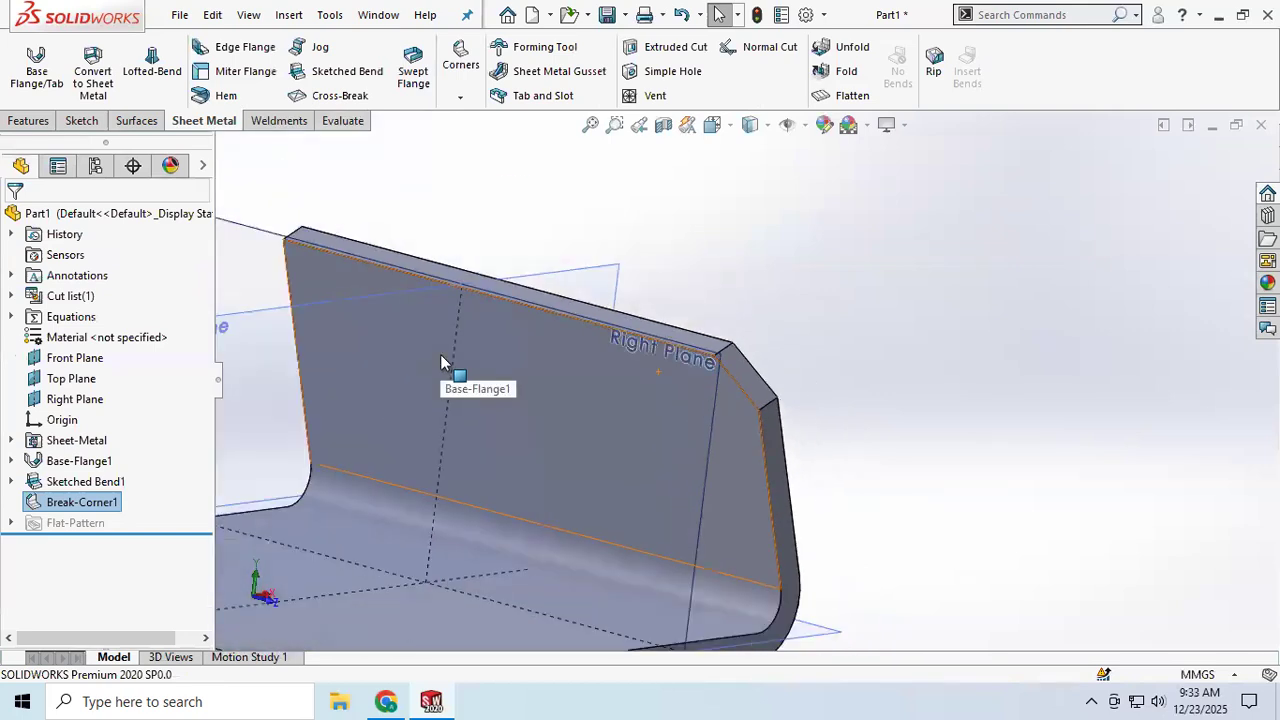
{"action": "mouse_move", "coordinate": [443, 378]}
{"action": "middle_mouse_down"}
{"action": "mouse_move", "coordinate": [434, 371]}
{"action": "mouse_move", "coordinate": [474, 357]}
{"action": "mouse_move", "coordinate": [463, 374]}
{"action": "middle_mouse_up"}
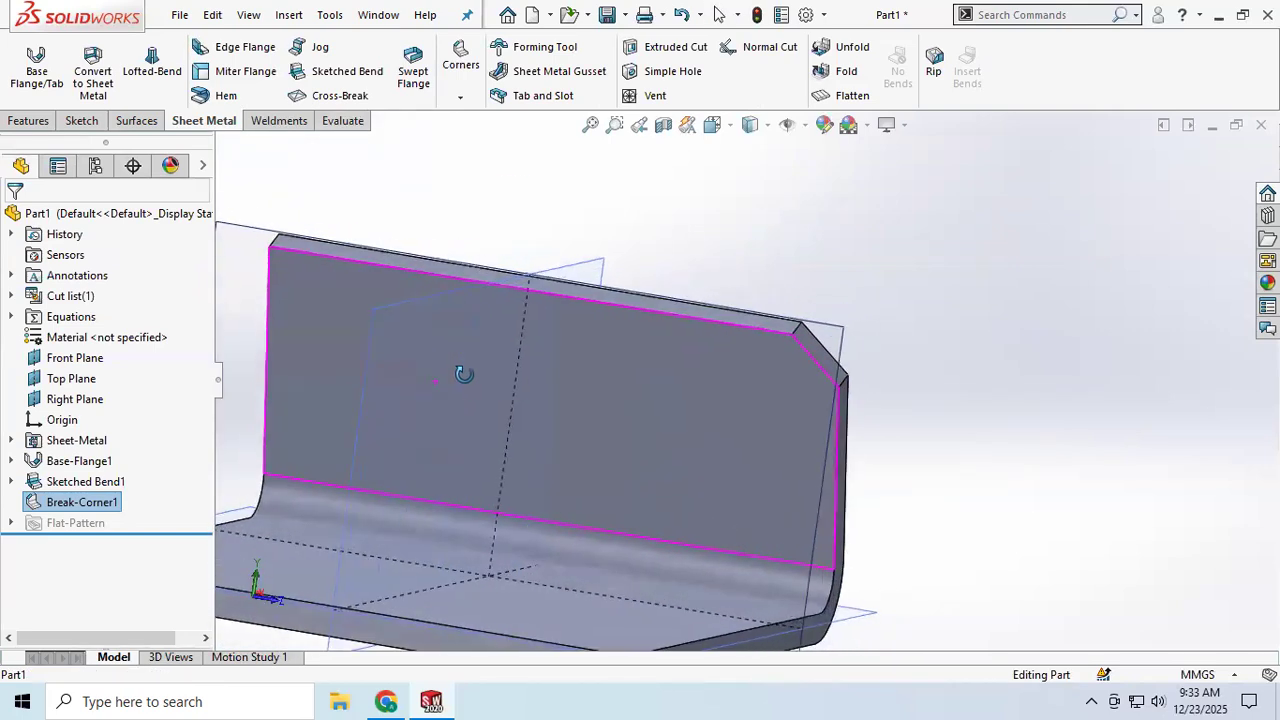
{"action": "scroll", "coordinate": [461, 375], "scroll_direction": "up", "scroll_amount": 4}
{"action": "middle_click_drag", "start_coordinate": [622, 487], "coordinate": [594, 501]}
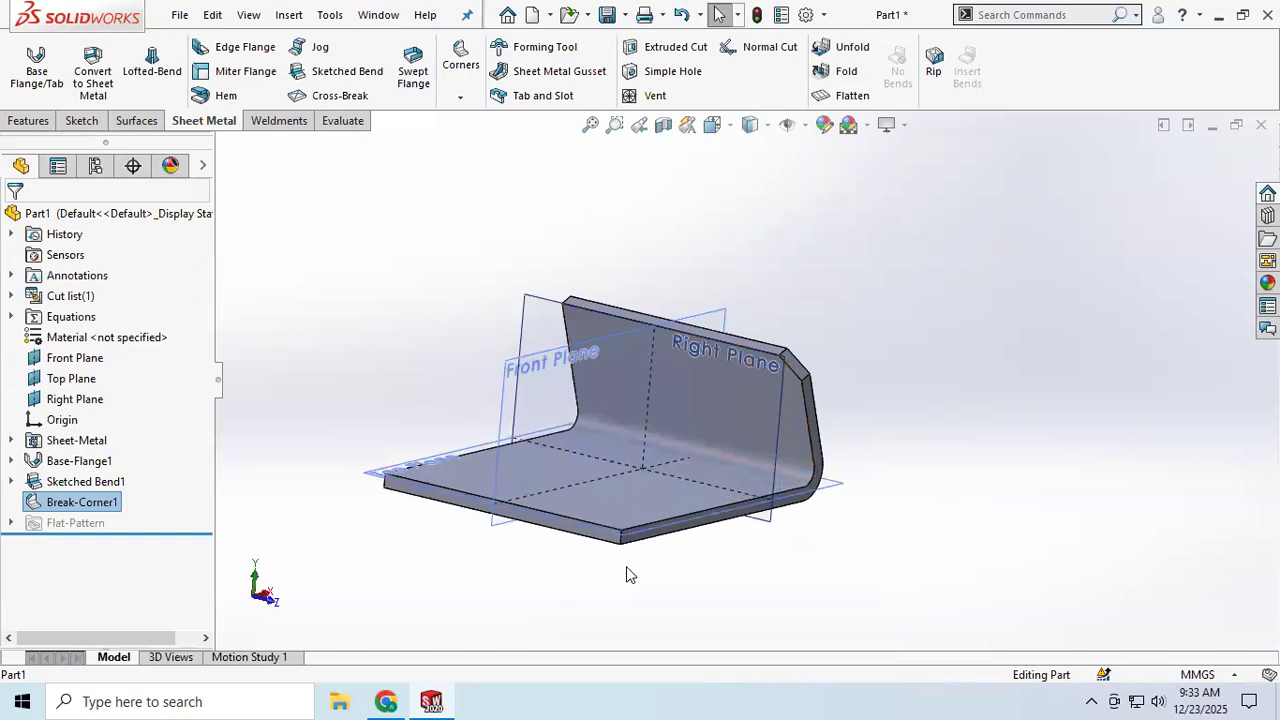
{"action": "scroll", "coordinate": [626, 566], "scroll_direction": "down", "scroll_amount": 3}
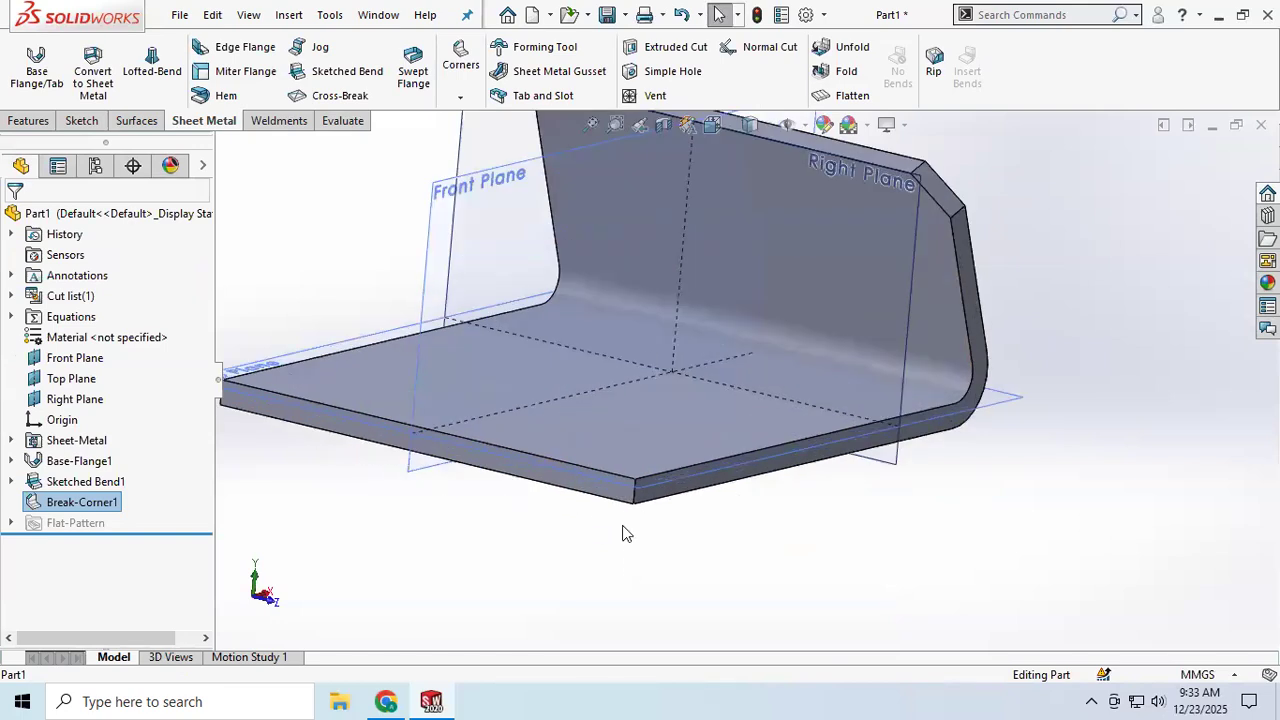
{"action": "left_click", "coordinate": [459, 99]}
{"action": "left_click", "coordinate": [499, 168]}
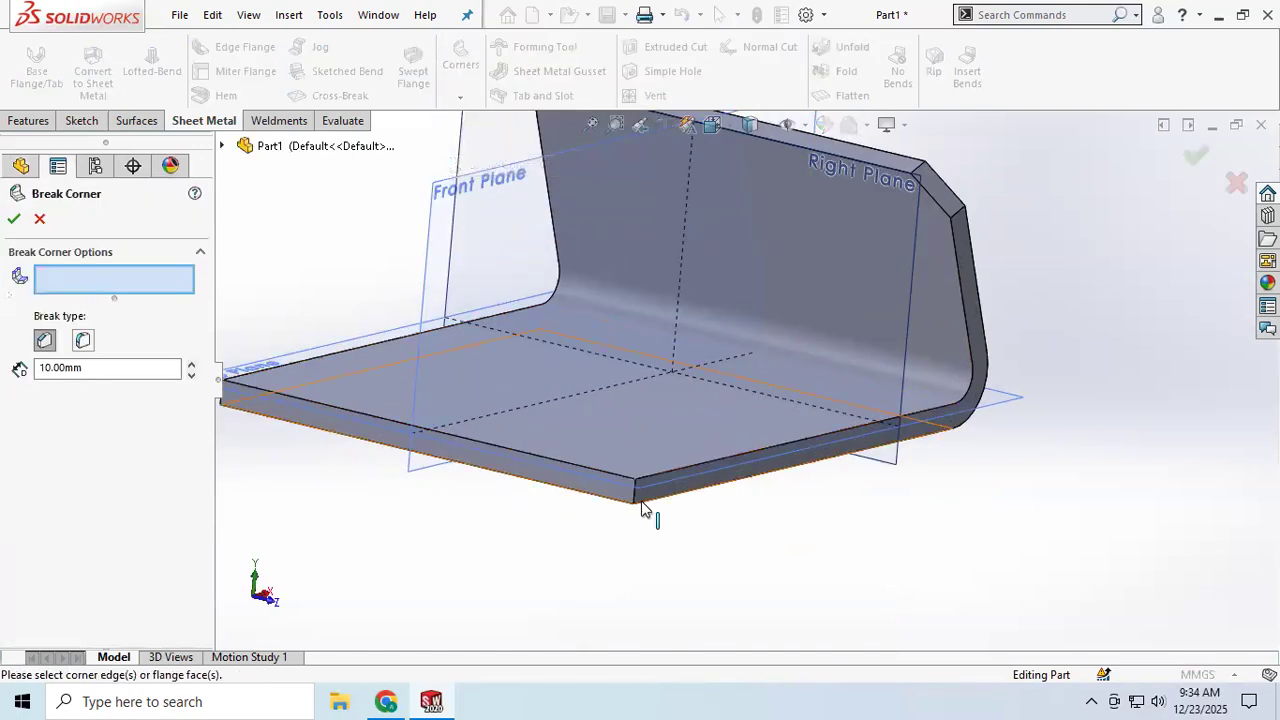
{"action": "left_click", "coordinate": [635, 492]}
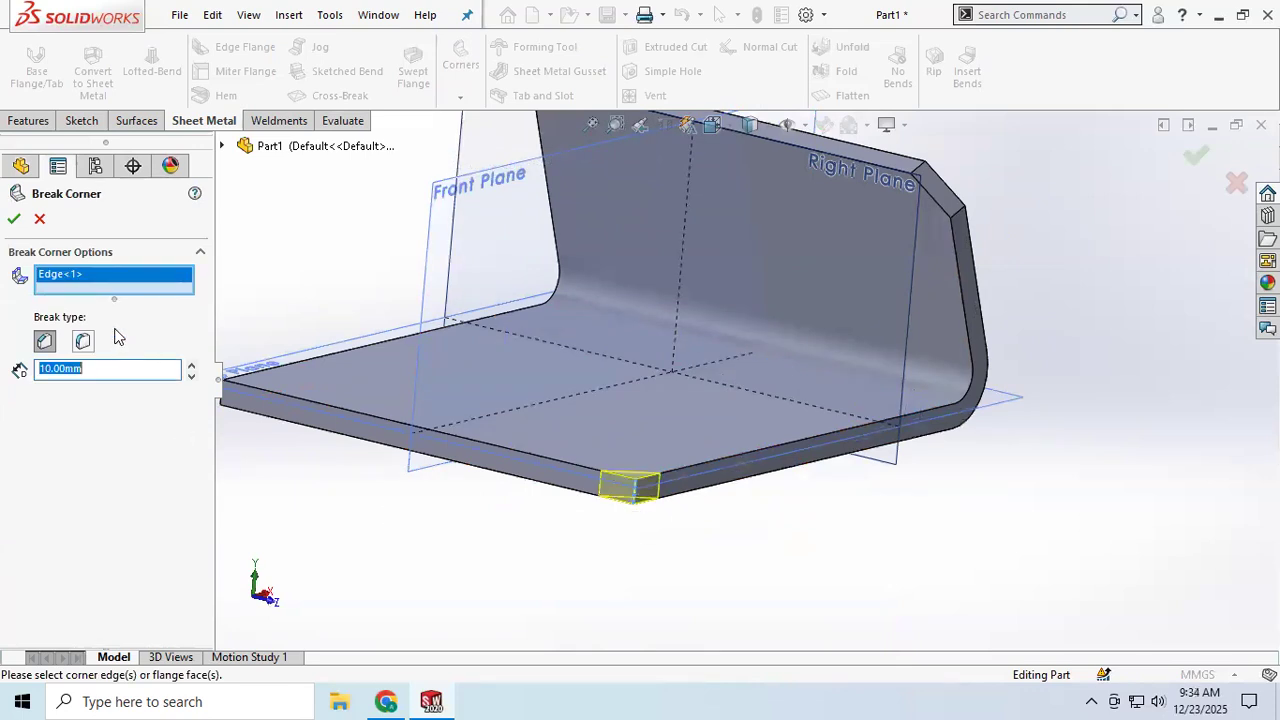
{"action": "left_click", "coordinate": [84, 342]}
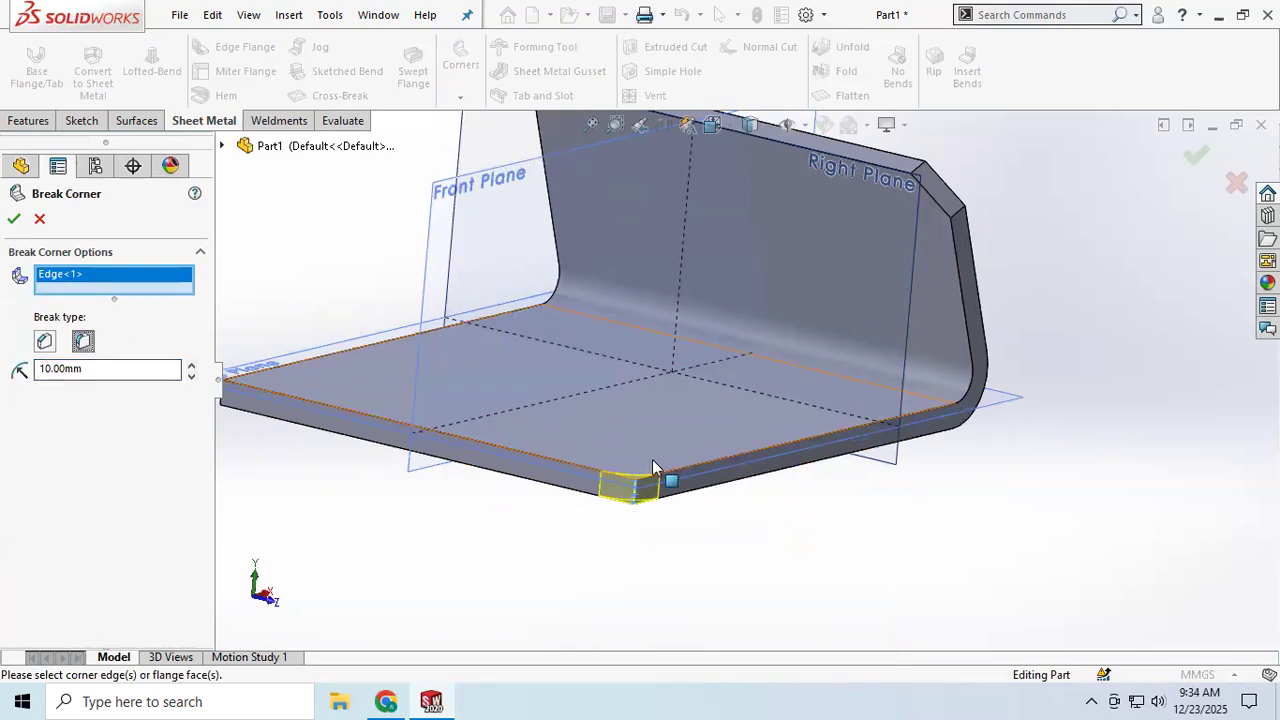
{"action": "scroll", "coordinate": [653, 468], "scroll_direction": "down", "scroll_amount": 6}
{"action": "left_click", "coordinate": [193, 370]}
{"action": "double_click", "coordinate": [114, 370]}
{"action": "type", "text": "20"}
{"action": "key", "text": "Return"}
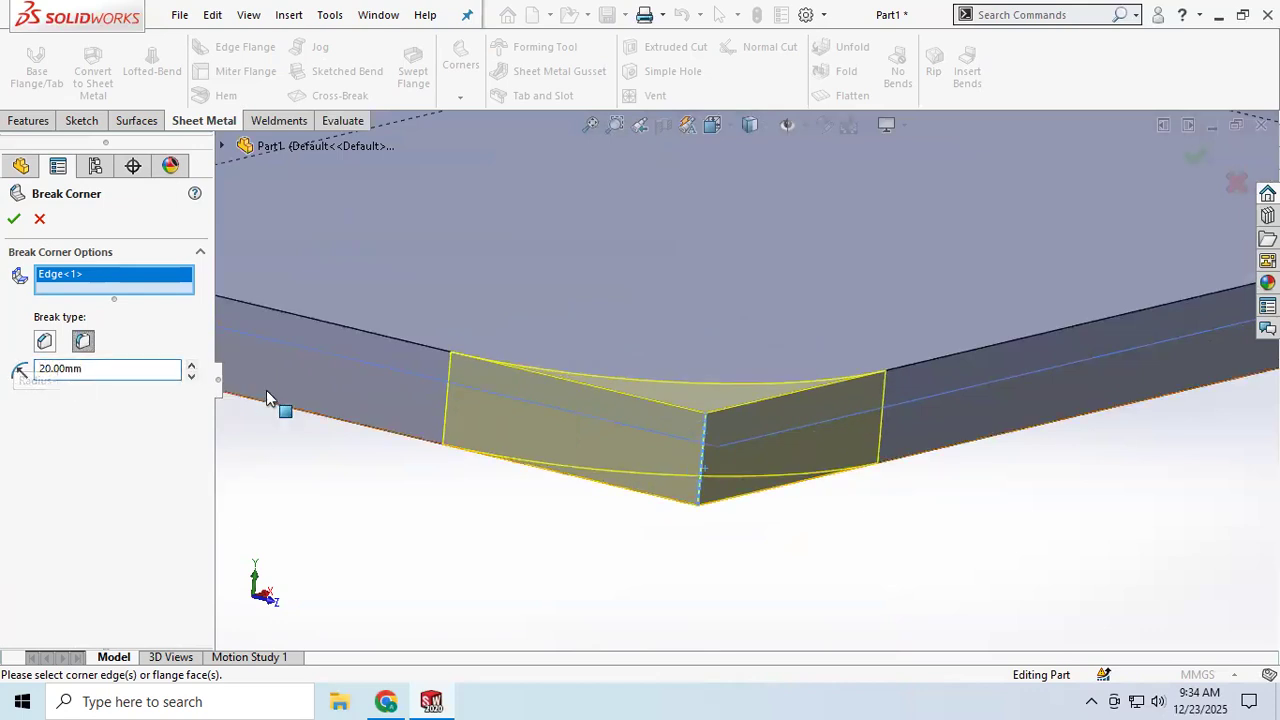
Step: Add the other corner of the plate's free end to the rounded Break Corner and apply it
{"action": "scroll", "coordinate": [371, 434], "scroll_direction": "up", "scroll_amount": 5}
{"action": "middle_click_drag", "start_coordinate": [349, 429], "coordinate": [390, 465]}
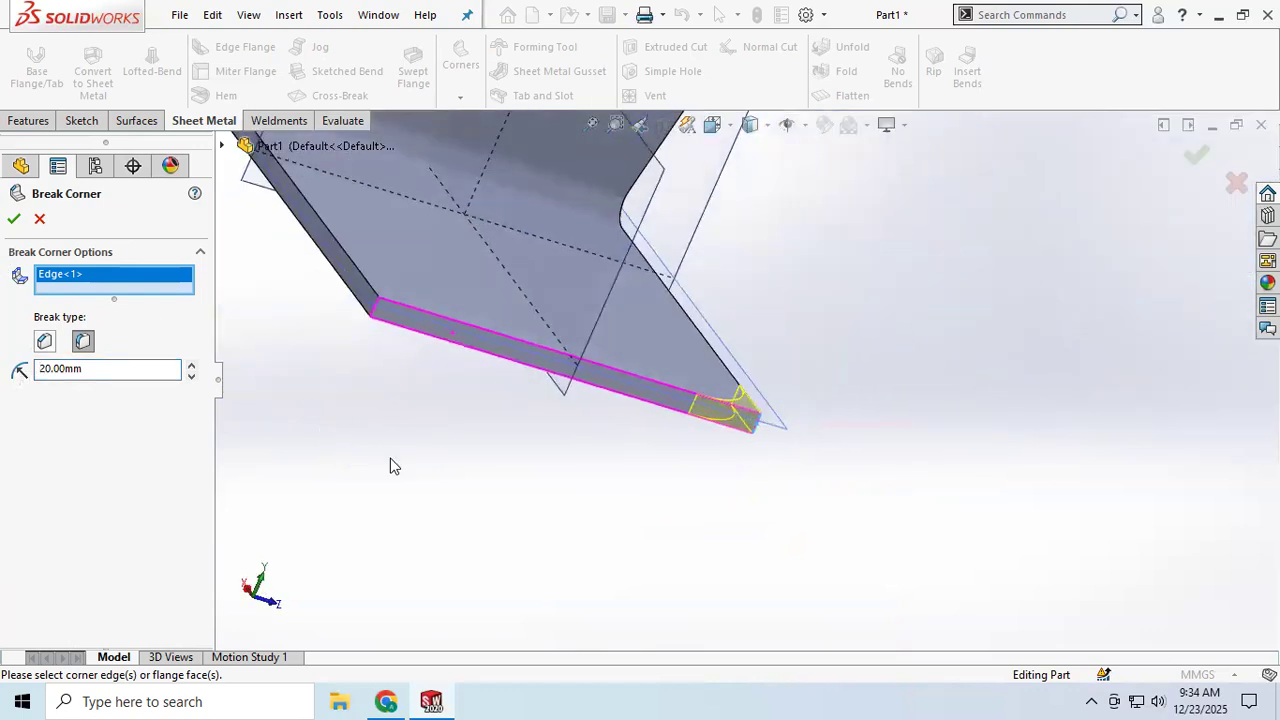
{"action": "left_click", "coordinate": [375, 311]}
{"action": "scroll", "coordinate": [484, 423], "scroll_direction": "up", "scroll_amount": 3}
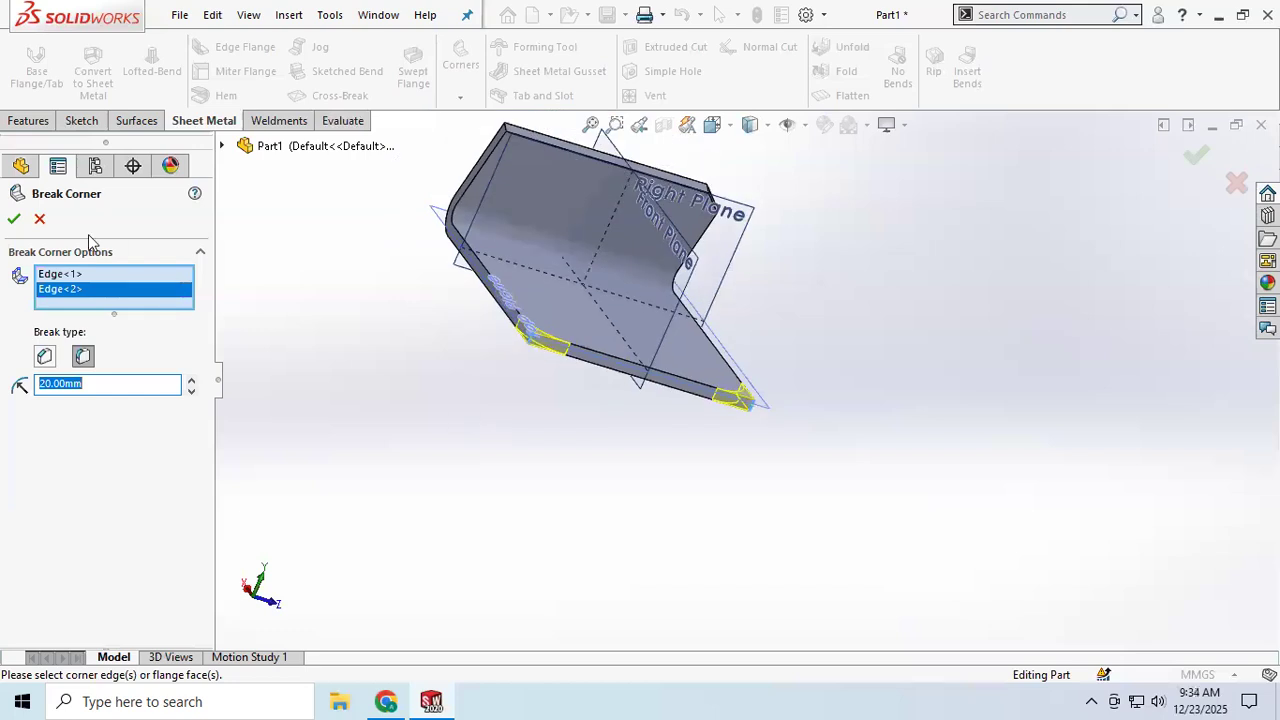
{"action": "left_click", "coordinate": [13, 221]}
{"action": "middle_click_drag", "start_coordinate": [743, 371], "coordinate": [639, 354]}
{"action": "scroll", "coordinate": [634, 349], "scroll_direction": "down", "scroll_amount": 3}
{"action": "scroll", "coordinate": [634, 349], "scroll_direction": "up", "scroll_amount": 3}
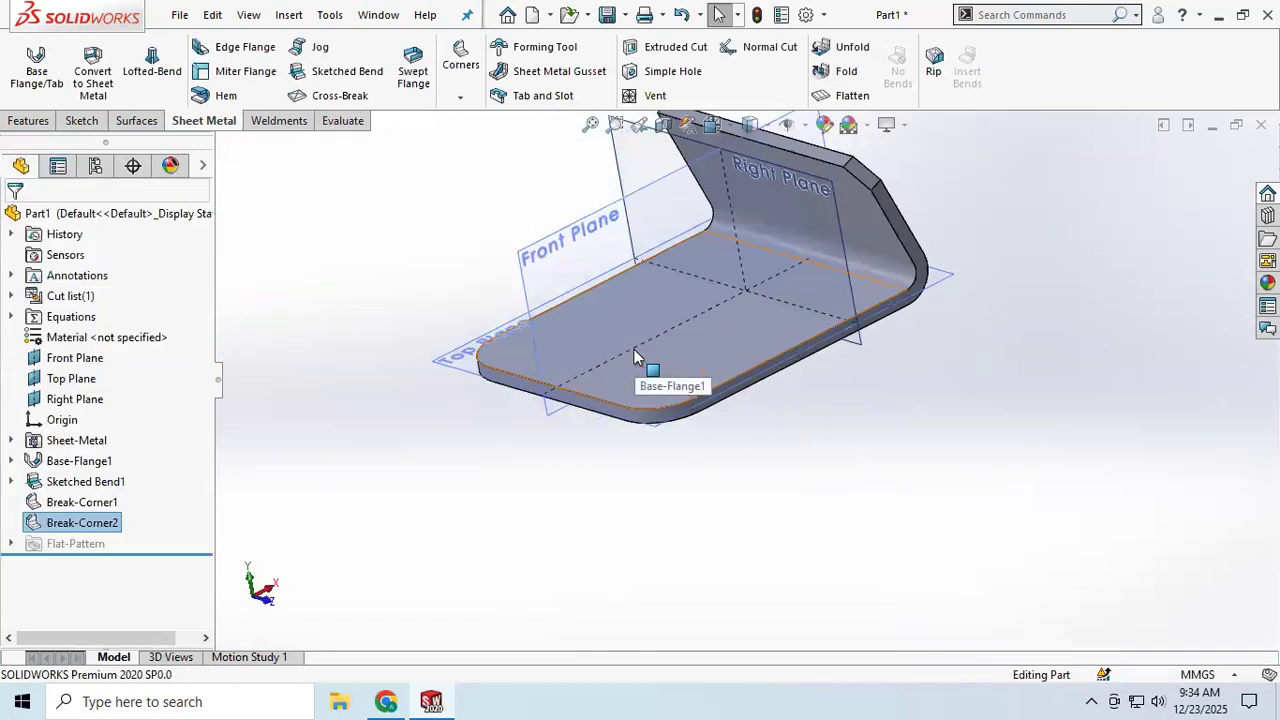
{"action": "scroll", "coordinate": [787, 183], "scroll_direction": "down", "scroll_amount": 3}
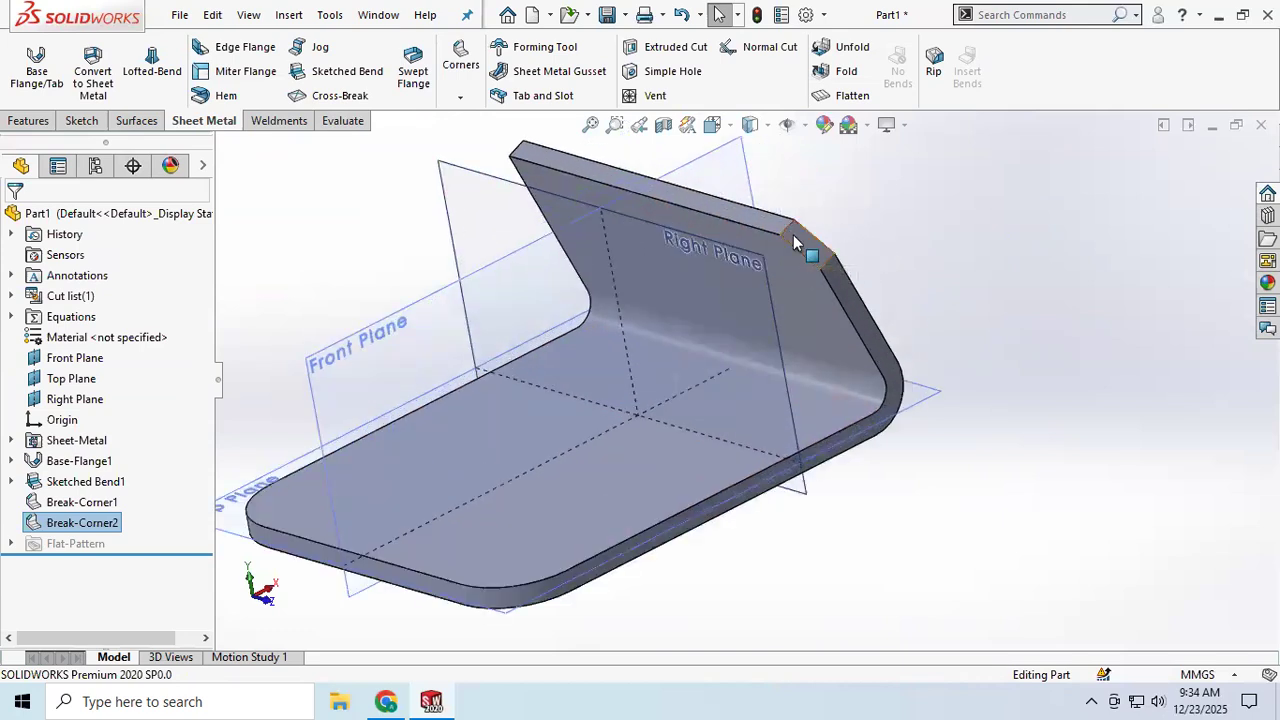
{"action": "left_click", "coordinate": [460, 97]}
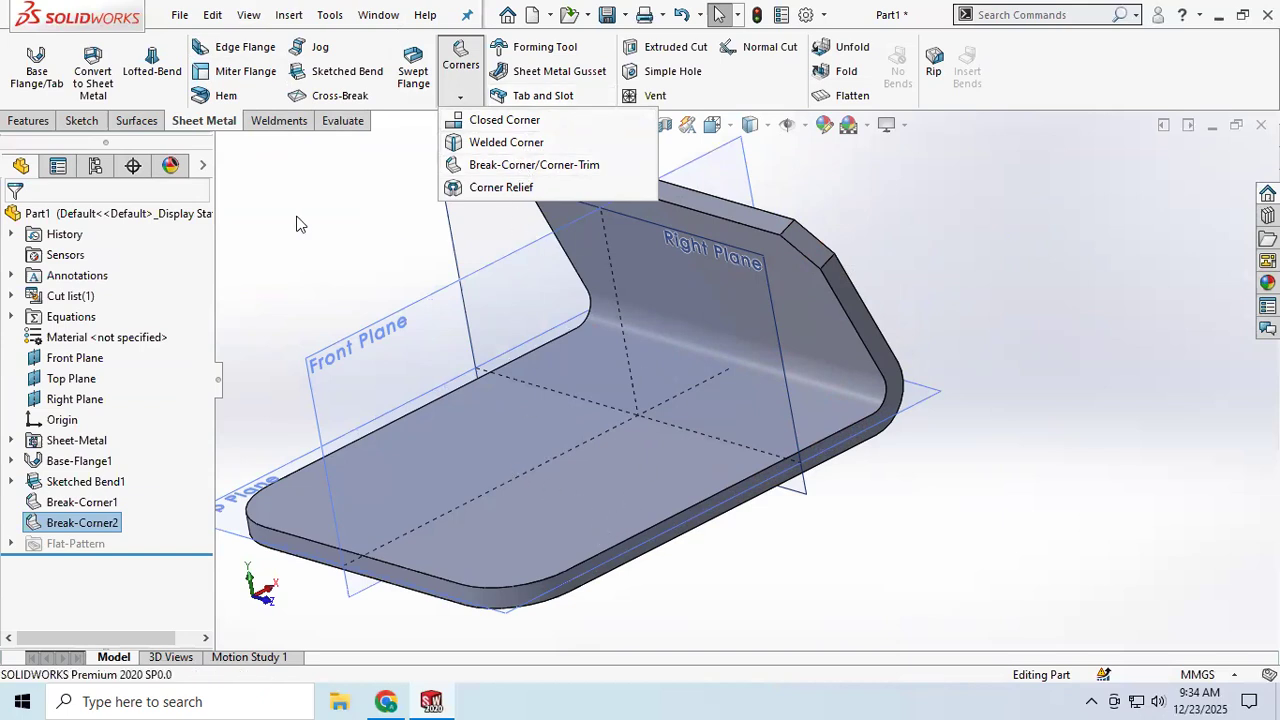
Step: Start an edge flange on the front long edge of the horizontal plate with a blind length of 60 mm
{"action": "middle_click_drag", "start_coordinate": [643, 363], "coordinate": [690, 472]}
{"action": "left_click", "coordinate": [232, 47]}
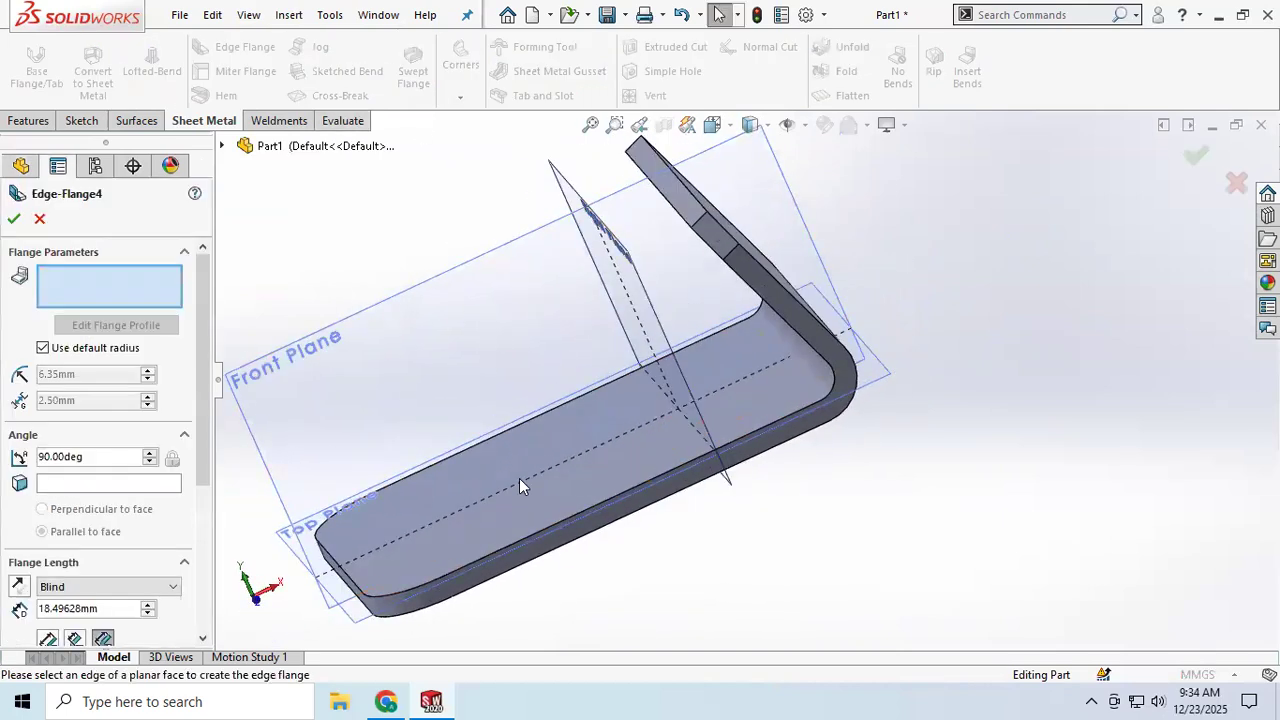
{"action": "left_click", "coordinate": [537, 532]}
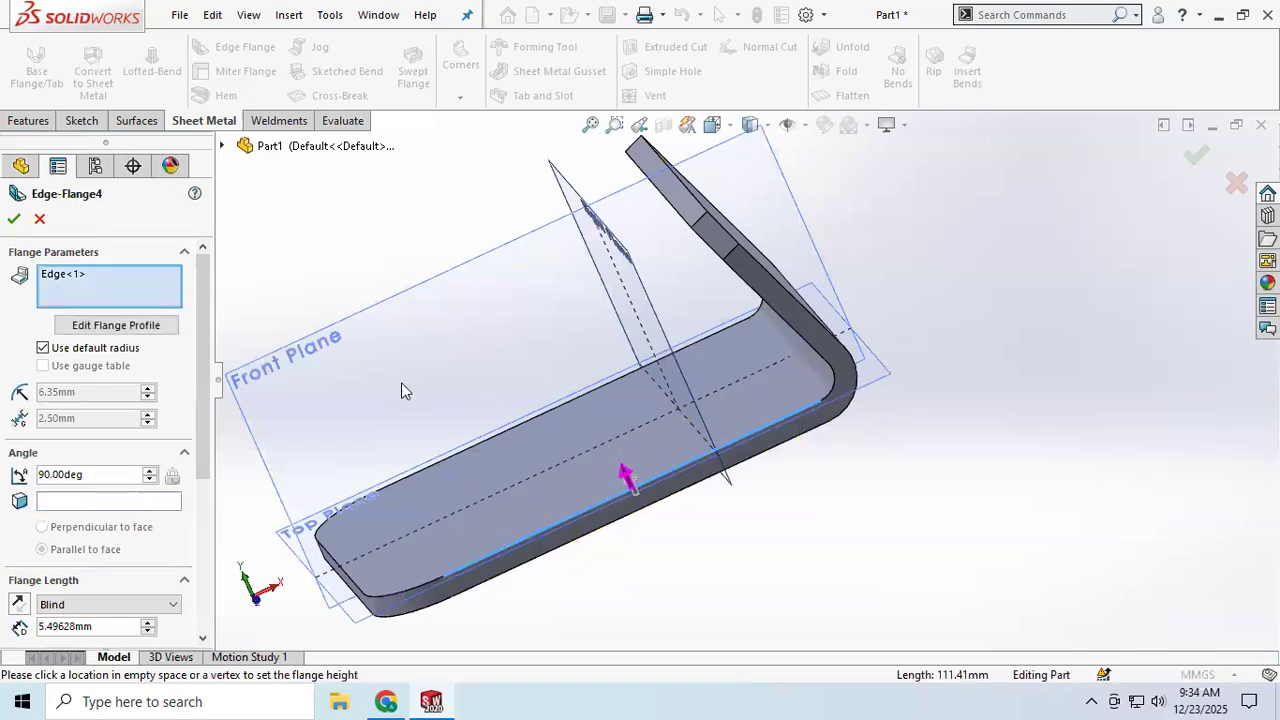
{"action": "double_click", "coordinate": [100, 626]}
{"action": "type", "text": "10"}
{"action": "key", "text": "Return"}
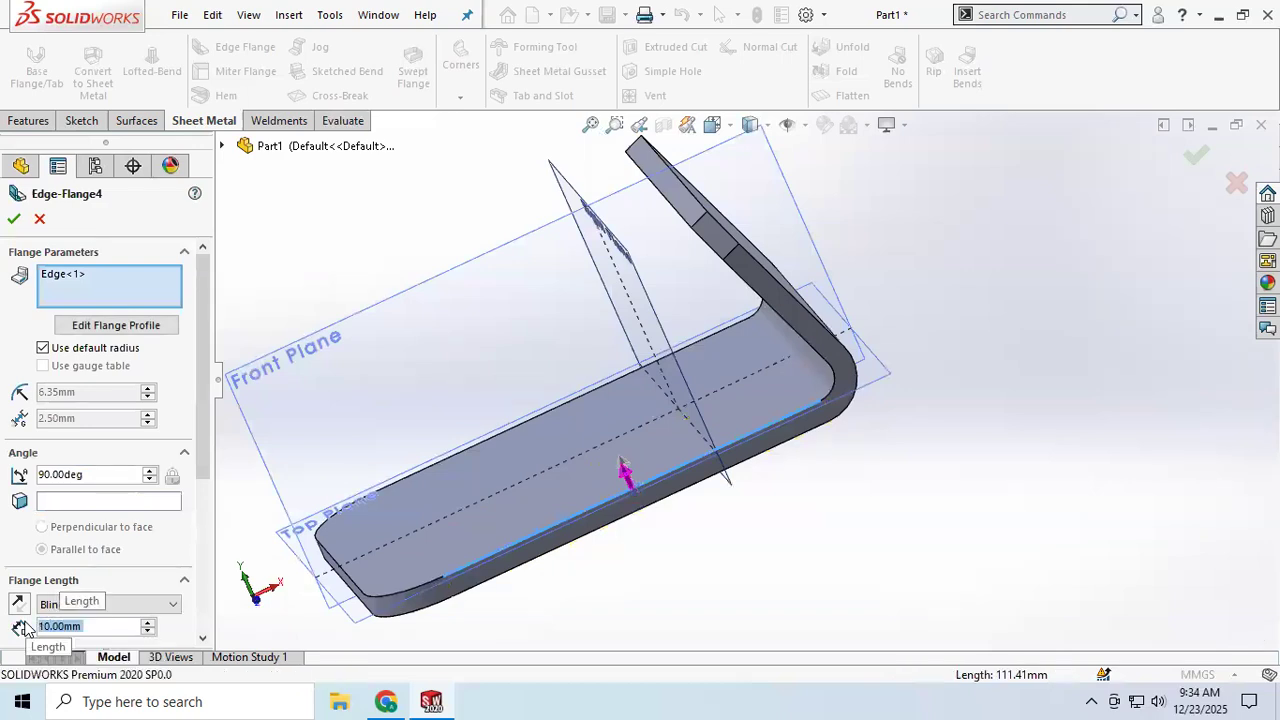
{"action": "type", "text": "40"}
{"action": "key", "text": "Return"}
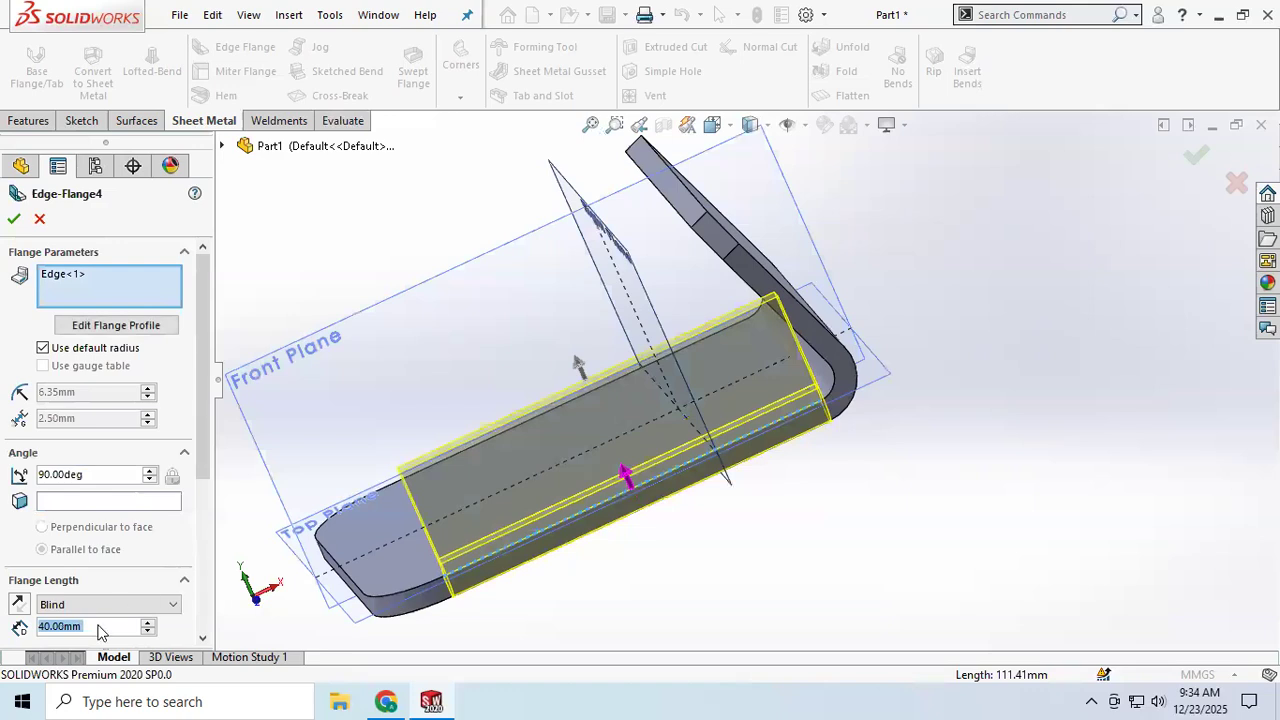
{"action": "type", "text": "60"}
{"action": "key", "text": "Return"}
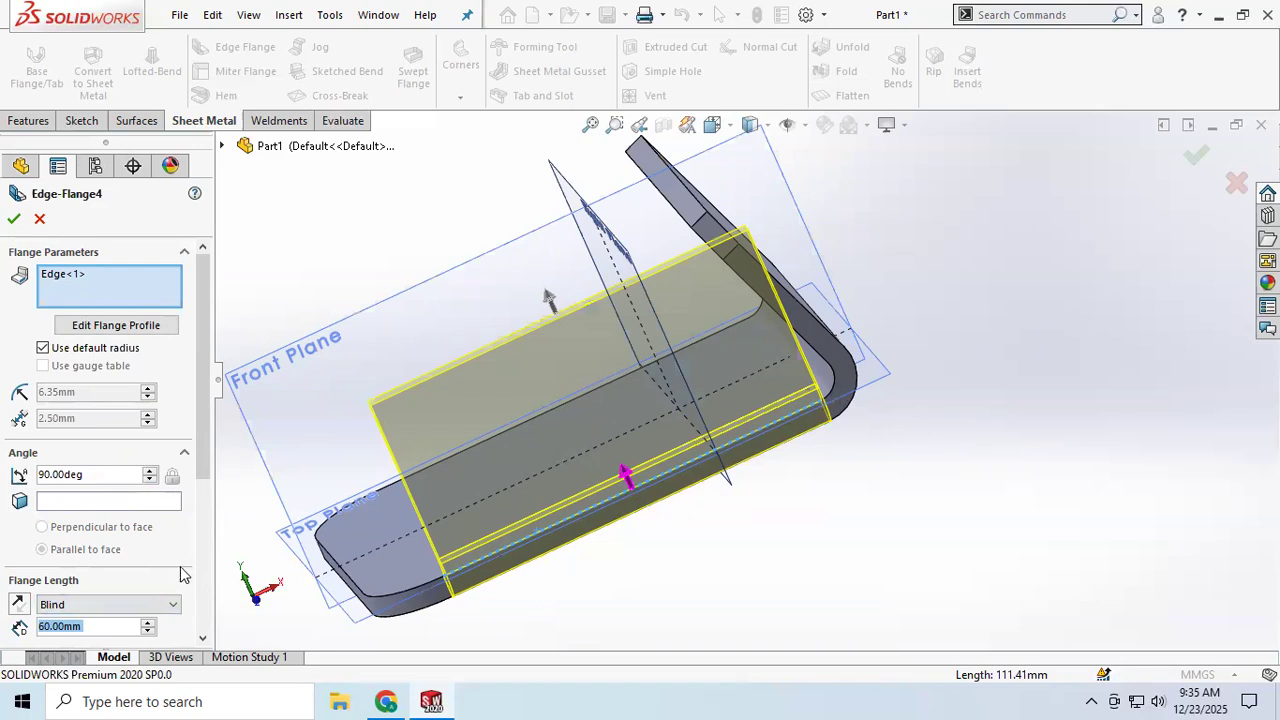
Step: Try the Up To Vertex condition for the flange length, and restore Blind at 60 mm
{"action": "scroll", "coordinate": [117, 585], "scroll_direction": "down", "scroll_amount": 3}
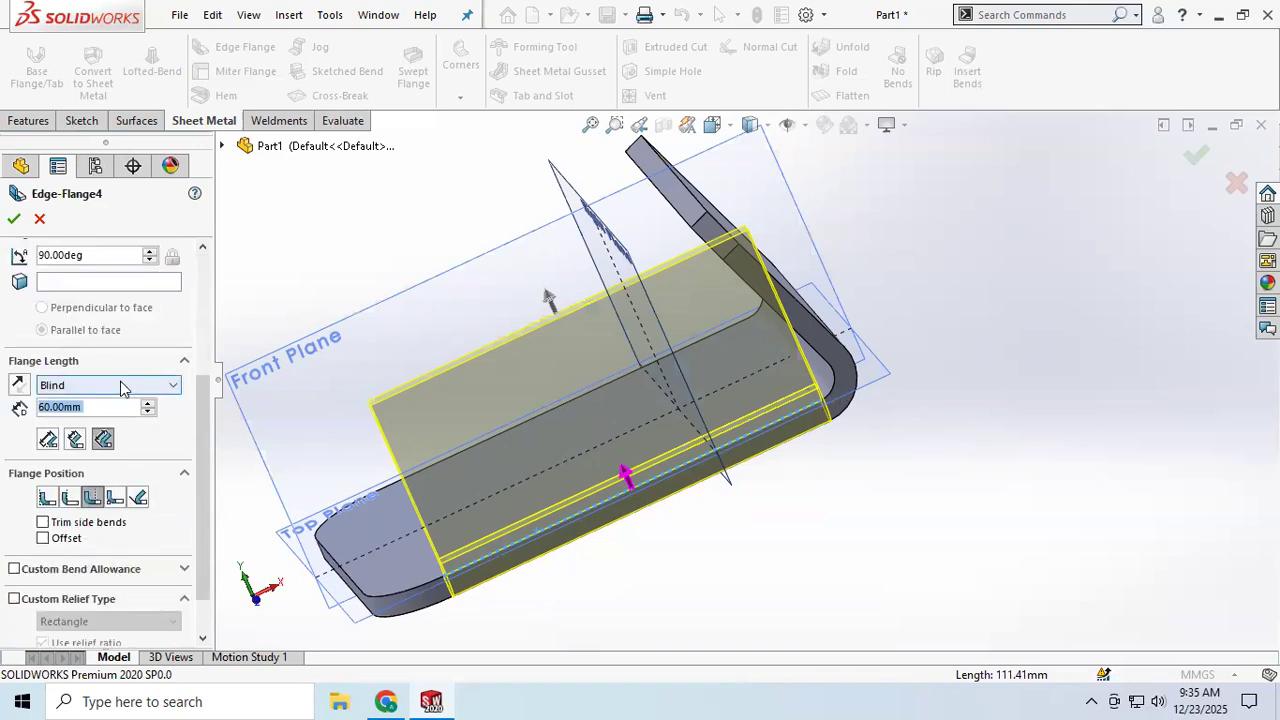
{"action": "left_click", "coordinate": [122, 388]}
{"action": "left_click", "coordinate": [72, 414]}
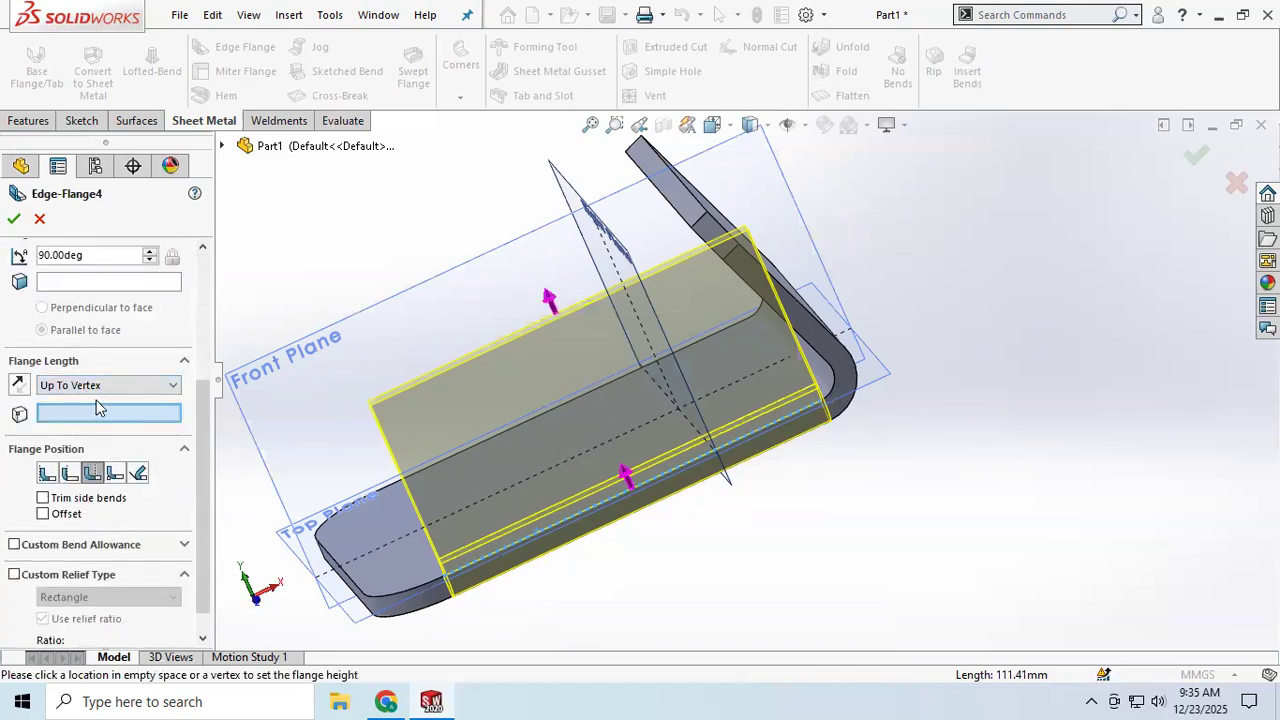
{"action": "left_click", "coordinate": [107, 389]}
{"action": "left_click", "coordinate": [75, 409]}
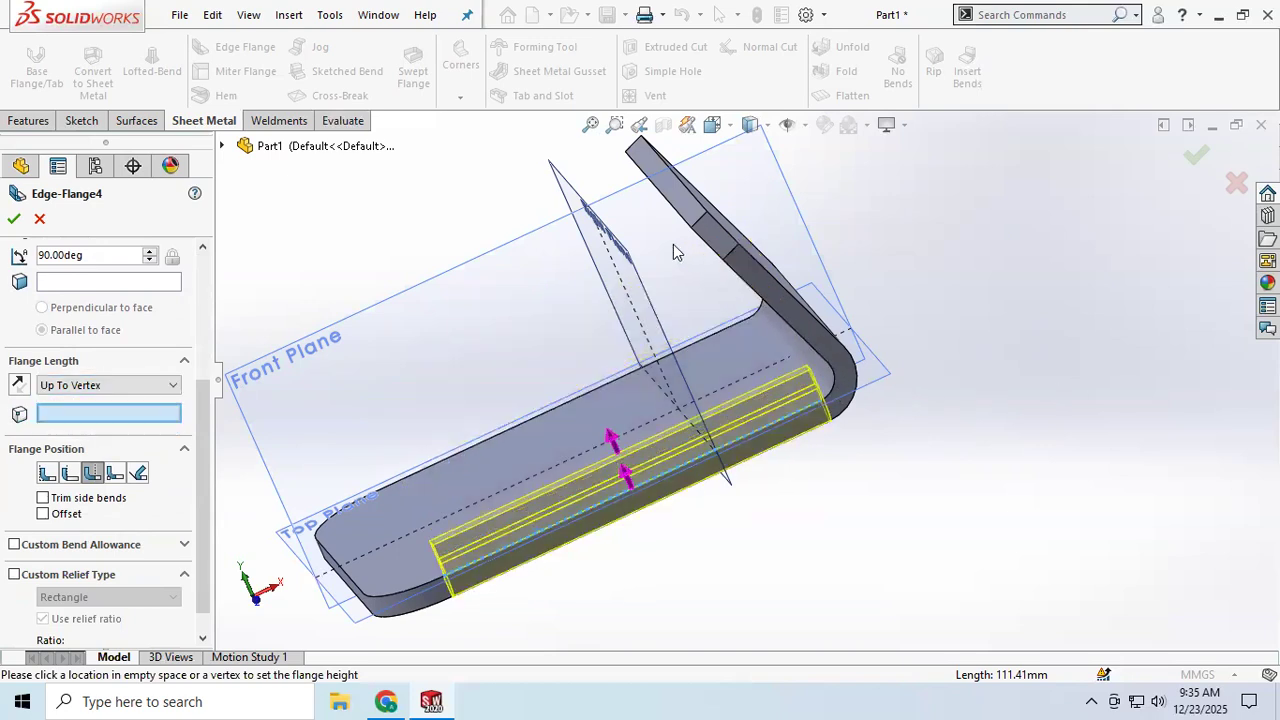
{"action": "left_click", "coordinate": [105, 385]}
{"action": "left_click", "coordinate": [115, 402]}
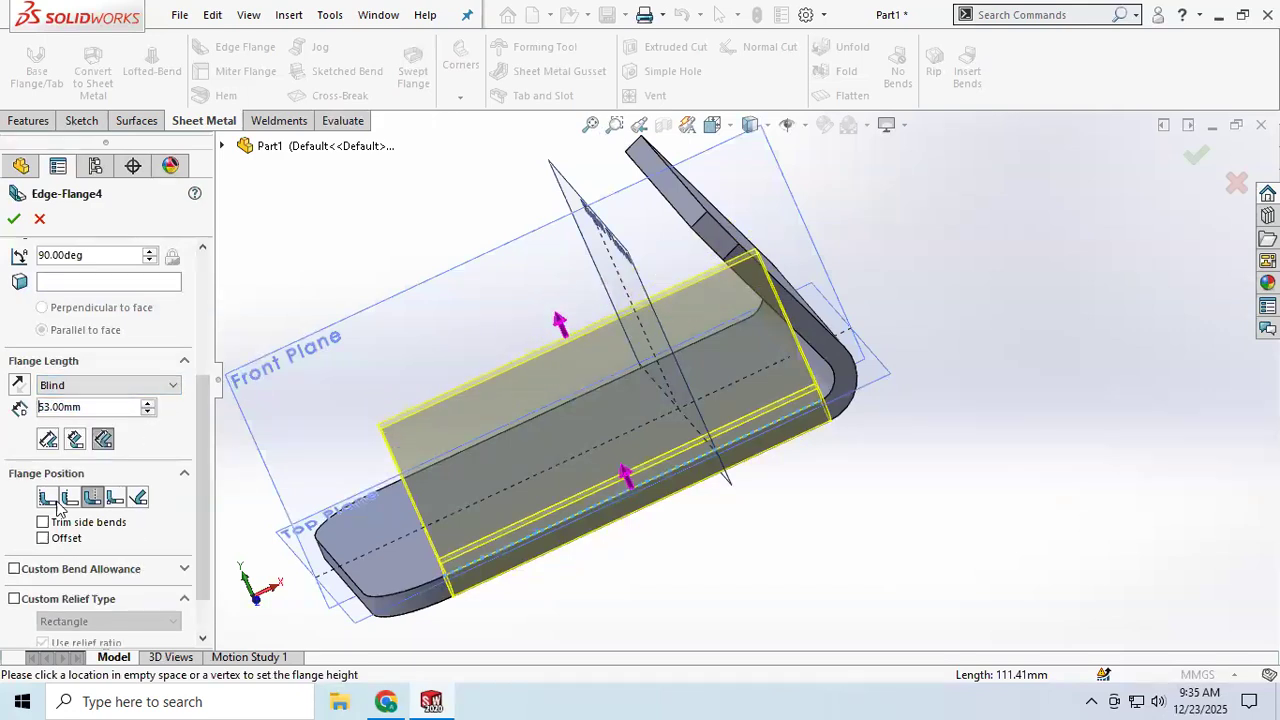
{"action": "left_click_drag", "start_coordinate": [86, 408], "coordinate": [5, 418]}
{"action": "type", "text": "60"}
{"action": "key", "text": "Return"}
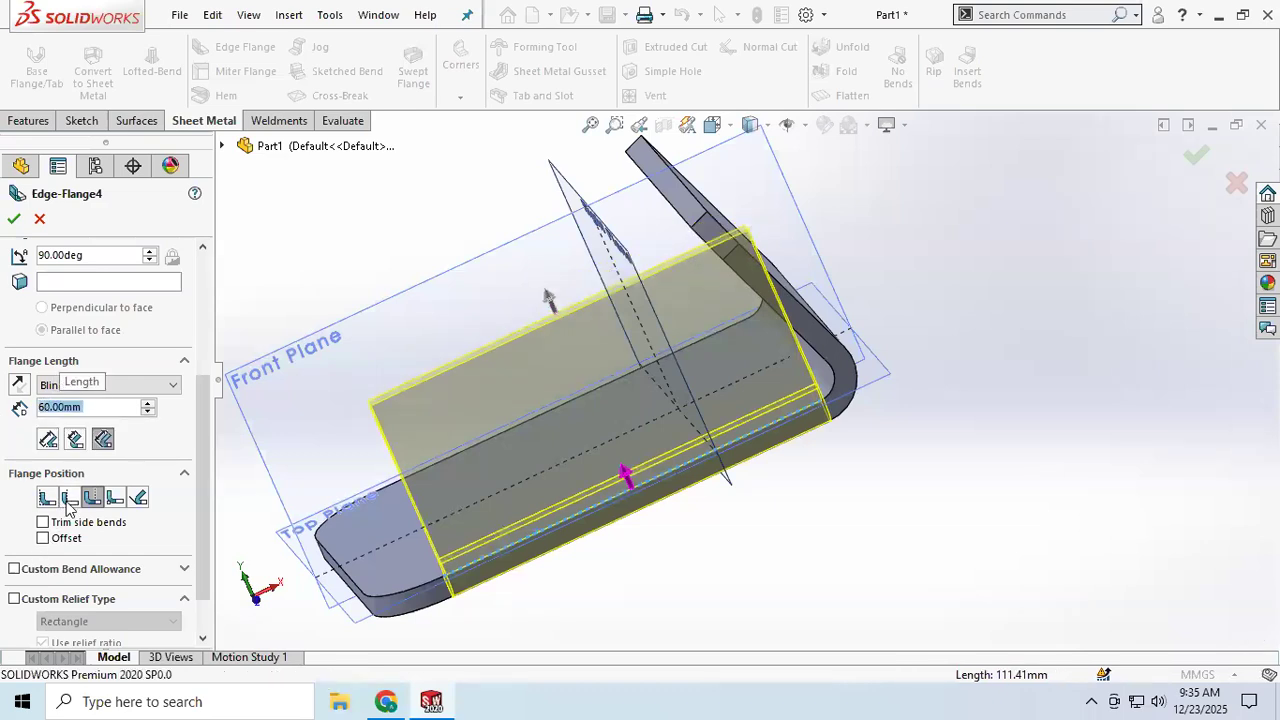
Step: Open the flange profile sketch, try adjusting its end line beside the bend, and finish the edge flange
{"action": "scroll", "coordinate": [60, 330], "scroll_direction": "up", "scroll_amount": 3}
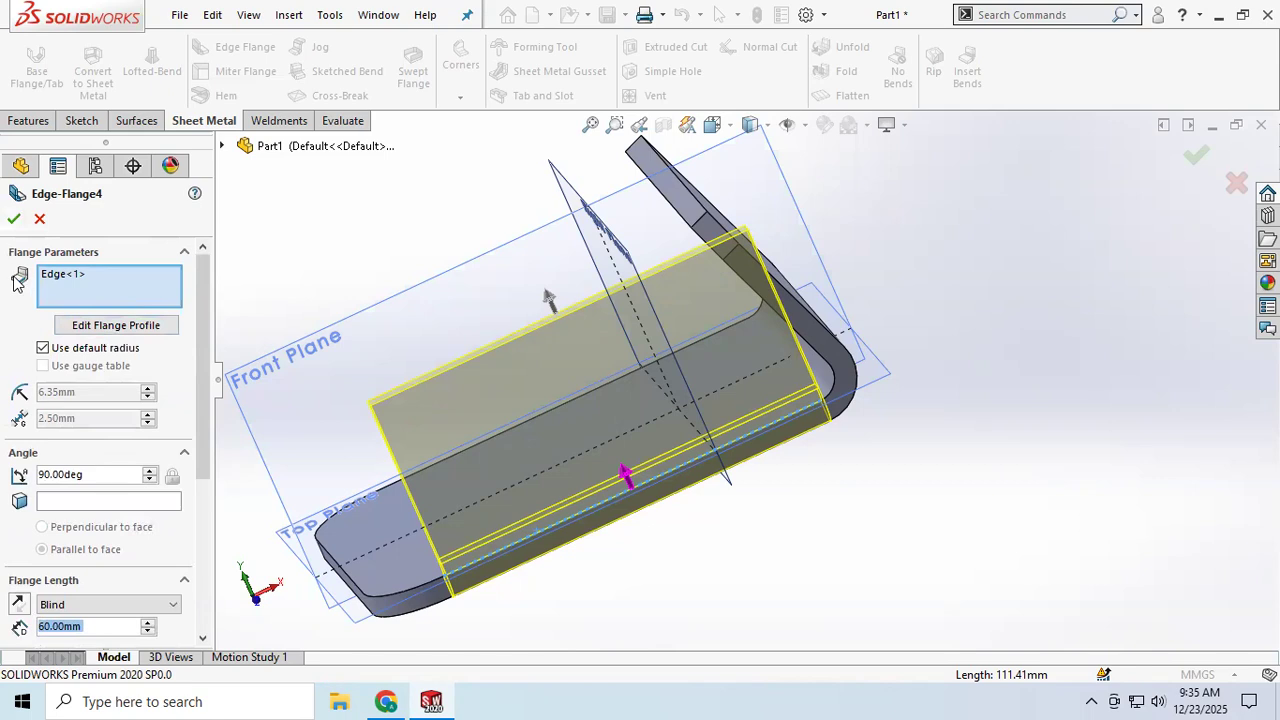
{"action": "left_click", "coordinate": [108, 328]}
{"action": "scroll", "coordinate": [1060, 533], "scroll_direction": "down", "scroll_amount": 2}
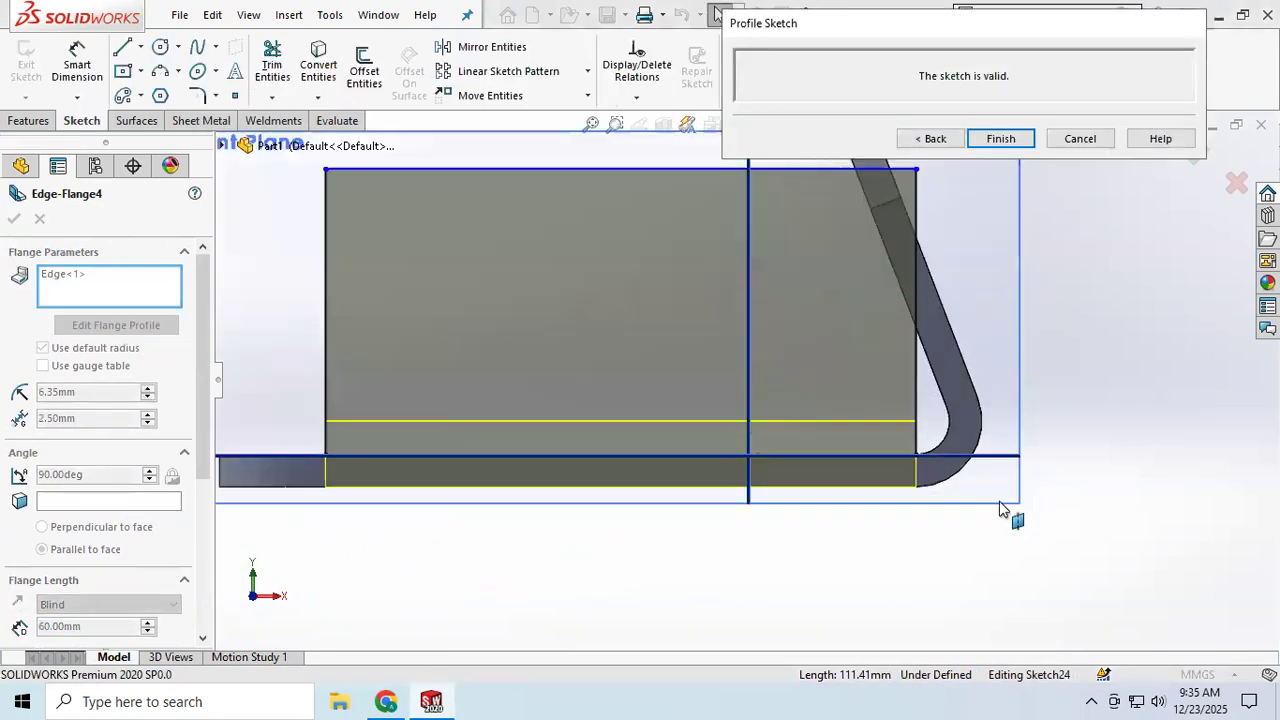
{"action": "mouse_move", "coordinate": [920, 458]}
{"action": "left_mouse_down"}
{"action": "mouse_move", "coordinate": [952, 461]}
{"action": "mouse_move", "coordinate": [918, 449]}
{"action": "left_mouse_up"}
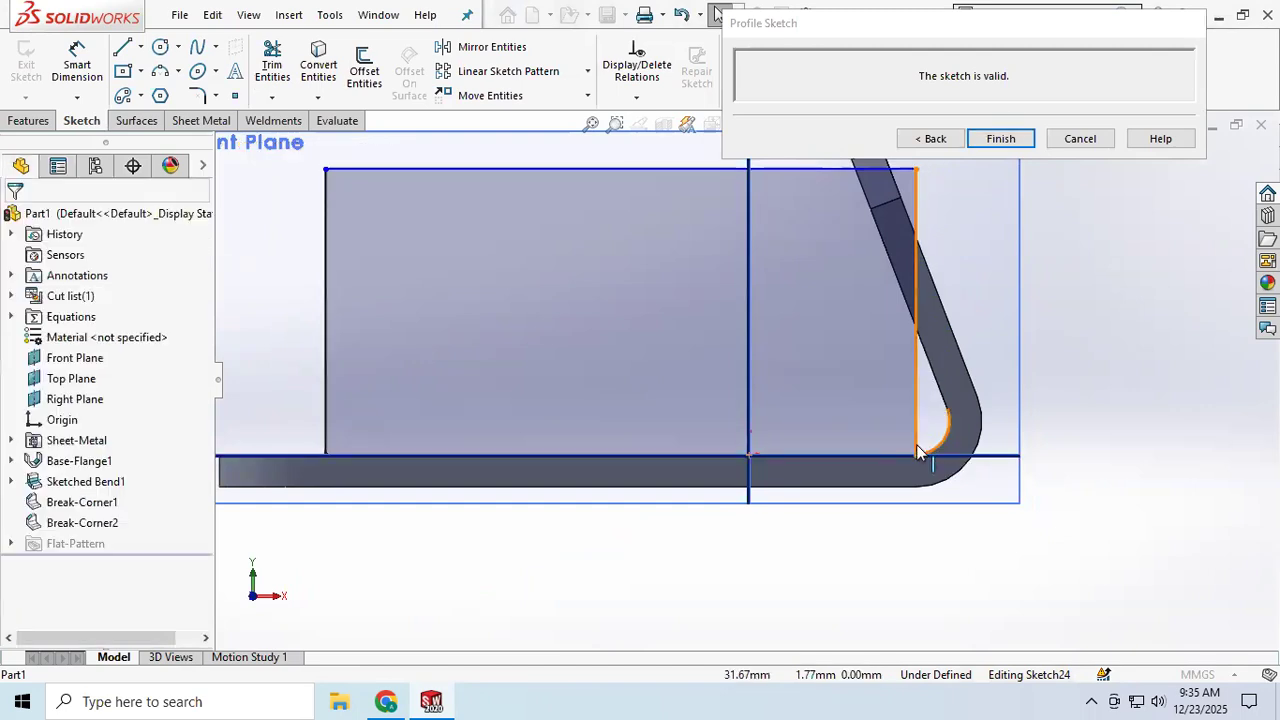
{"action": "left_click", "coordinate": [917, 400]}
{"action": "left_click", "coordinate": [968, 277]}
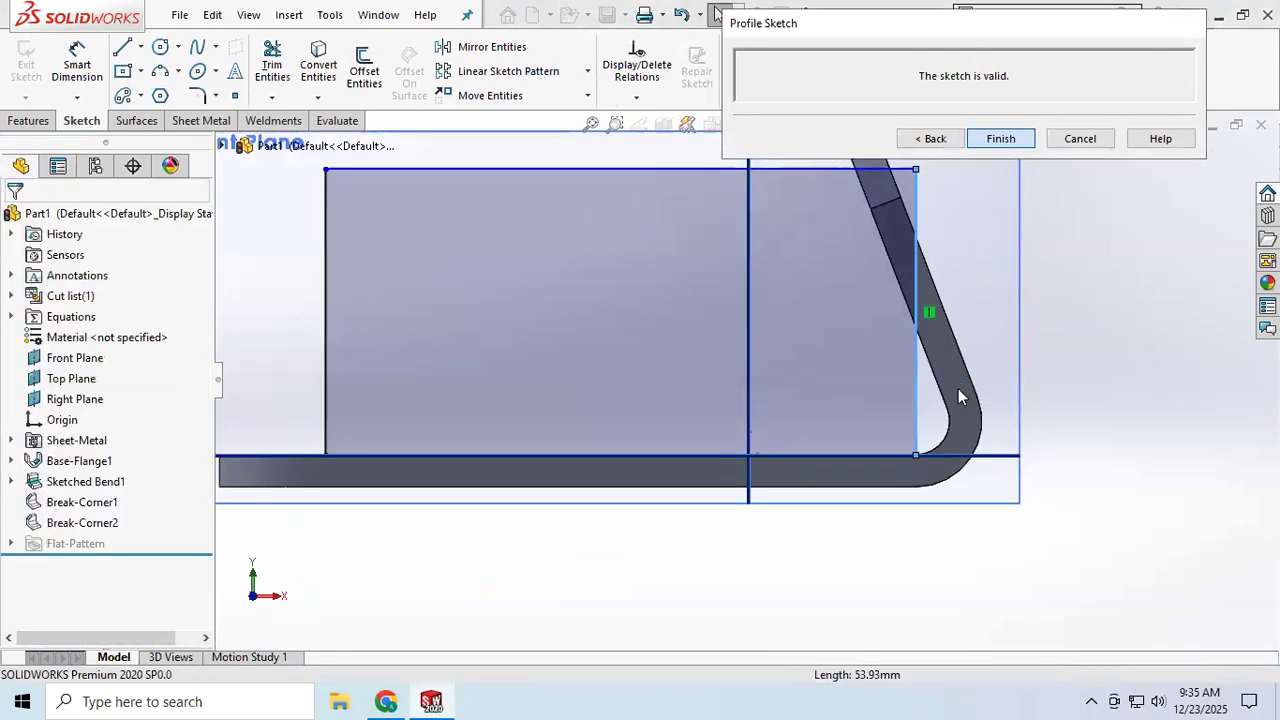
{"action": "key", "text": "Return"}
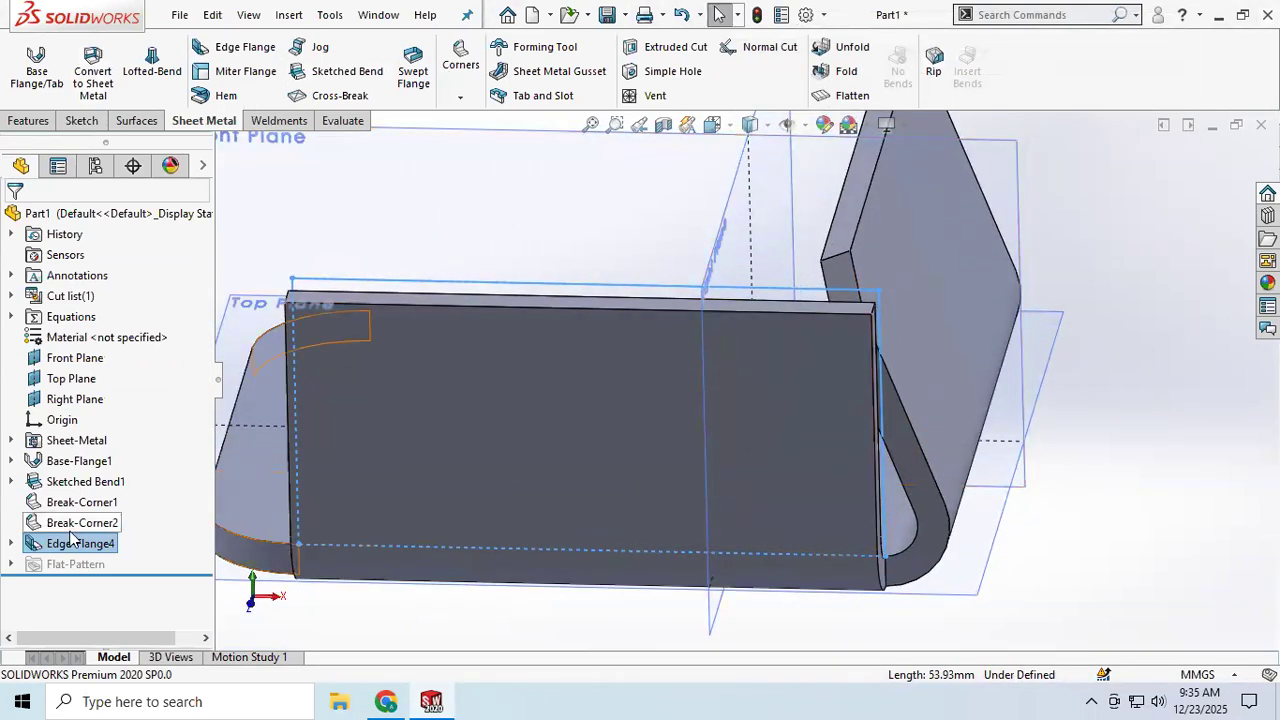
Step: Edit the sketched bend and set its bend angle to 90 degrees
{"action": "left_click", "coordinate": [85, 481]}
{"action": "right_click", "coordinate": [85, 481]}
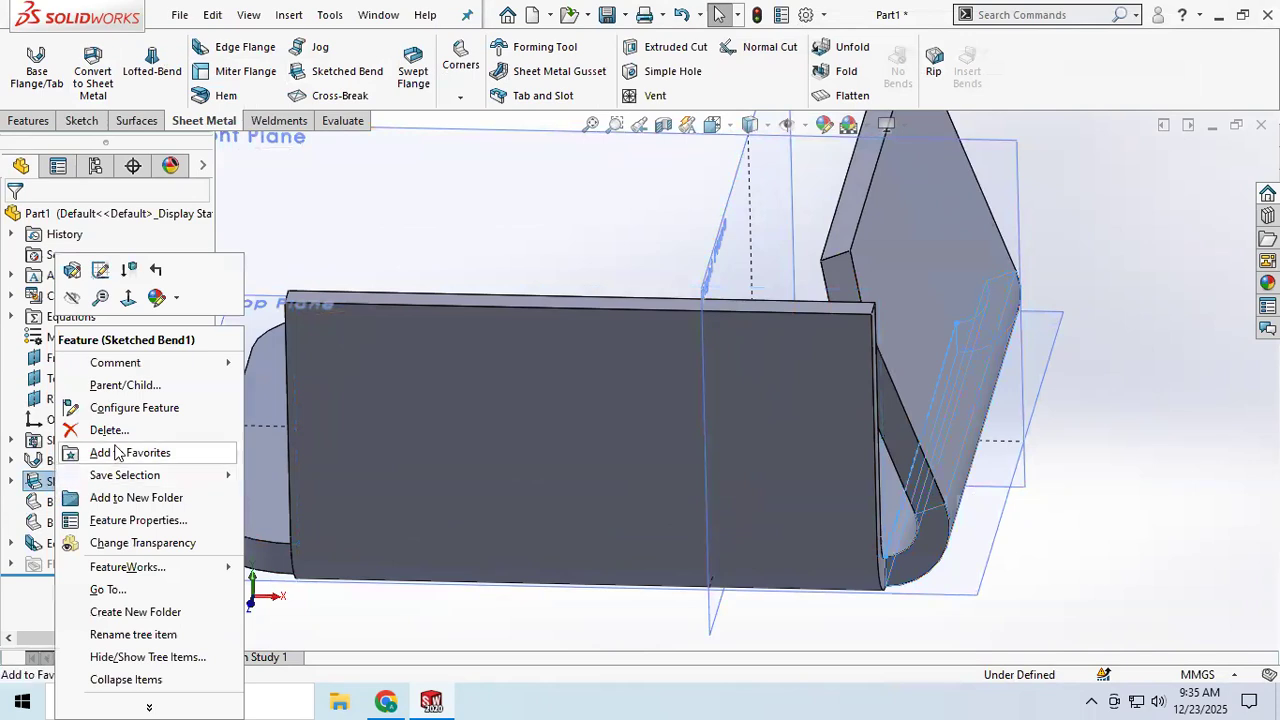
{"action": "left_click", "coordinate": [75, 270]}
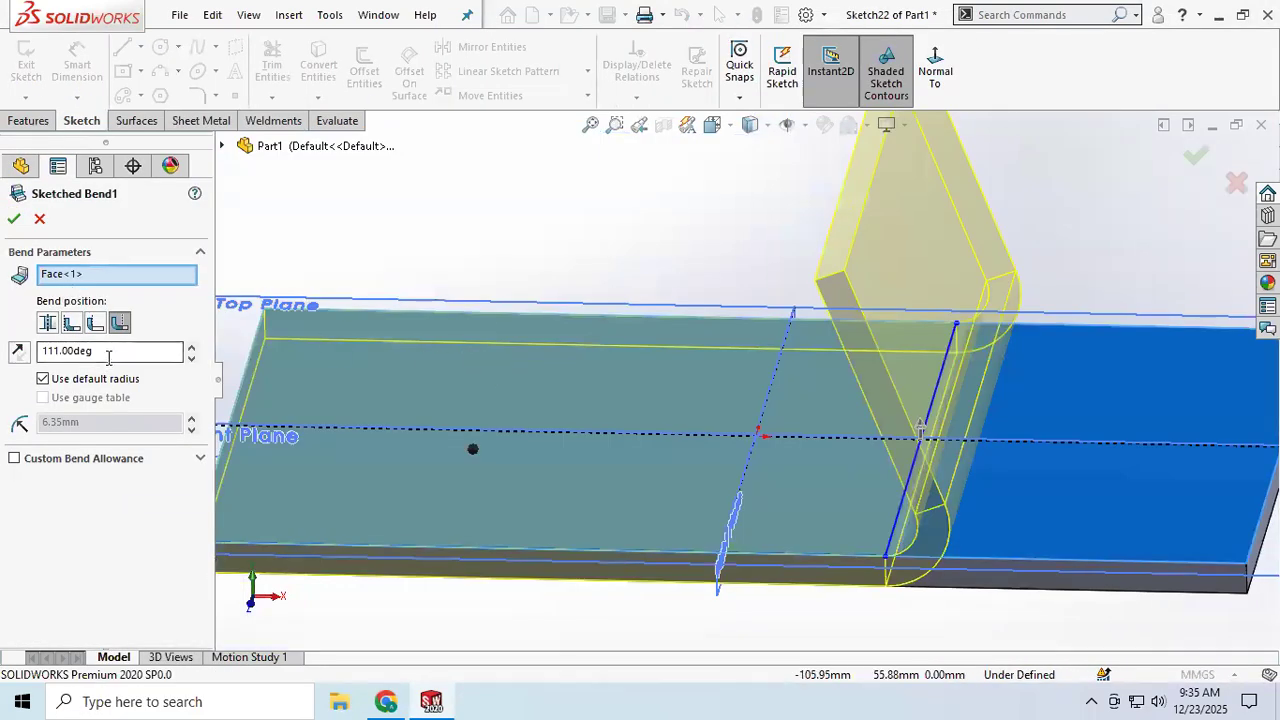
{"action": "left_click_drag", "start_coordinate": [103, 354], "coordinate": [3, 362]}
{"action": "type", "text": "90"}
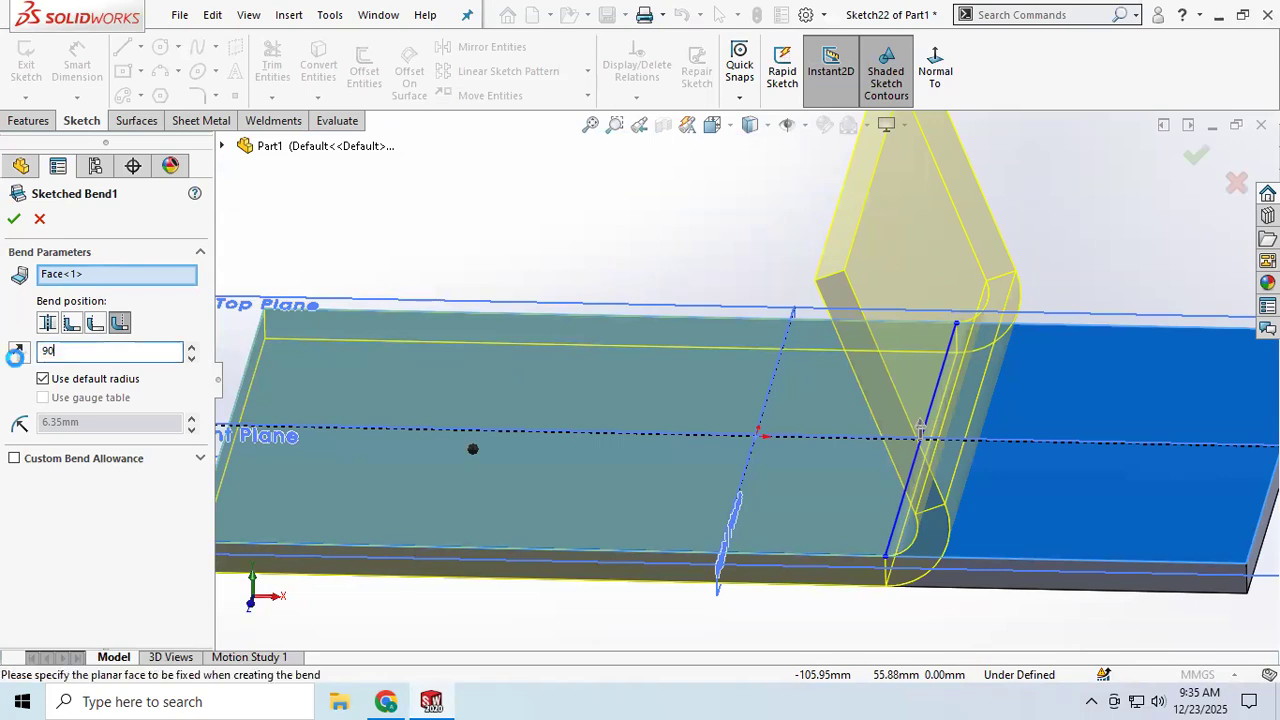
{"action": "key", "text": "Return"}
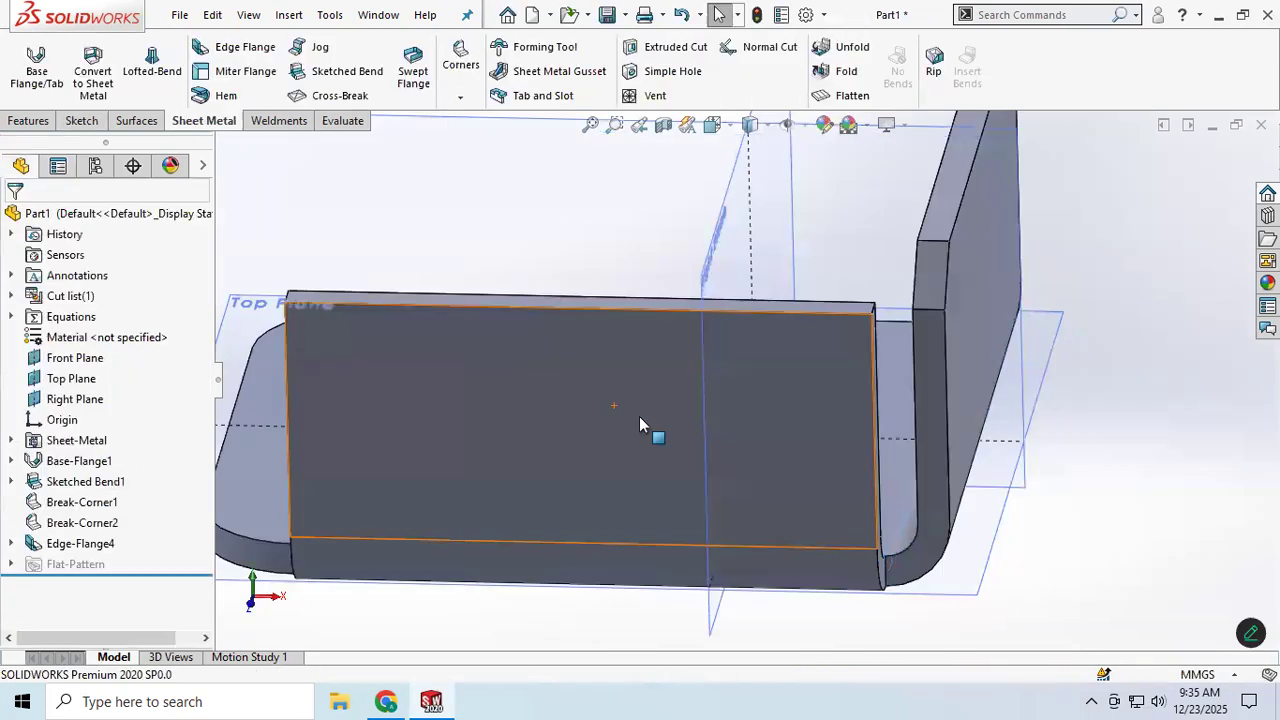
Step: Close the gap between the edge flange and the bent-up flange with a Closed Corner, extending the edge flange's end face
{"action": "mouse_move", "coordinate": [800, 486]}
{"action": "middle_mouse_down"}
{"action": "mouse_move", "coordinate": [728, 413]}
{"action": "mouse_move", "coordinate": [737, 408]}
{"action": "middle_mouse_up"}
{"action": "scroll", "coordinate": [943, 386], "scroll_direction": "down", "scroll_amount": 3}
{"action": "scroll", "coordinate": [895, 425], "scroll_direction": "up", "scroll_amount": 4}
{"action": "scroll", "coordinate": [793, 465], "scroll_direction": "down", "scroll_amount": 1}
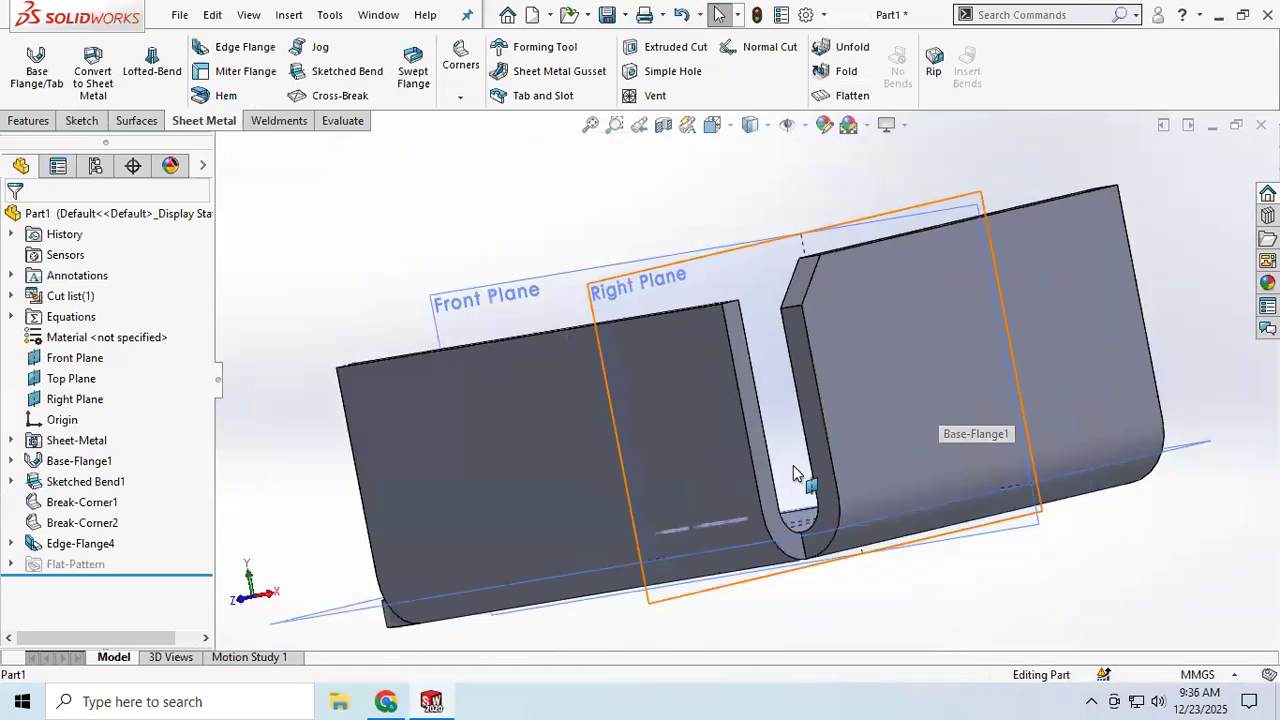
{"action": "scroll", "coordinate": [793, 465], "scroll_direction": "up", "scroll_amount": 3}
{"action": "scroll", "coordinate": [727, 397], "scroll_direction": "down", "scroll_amount": 5}
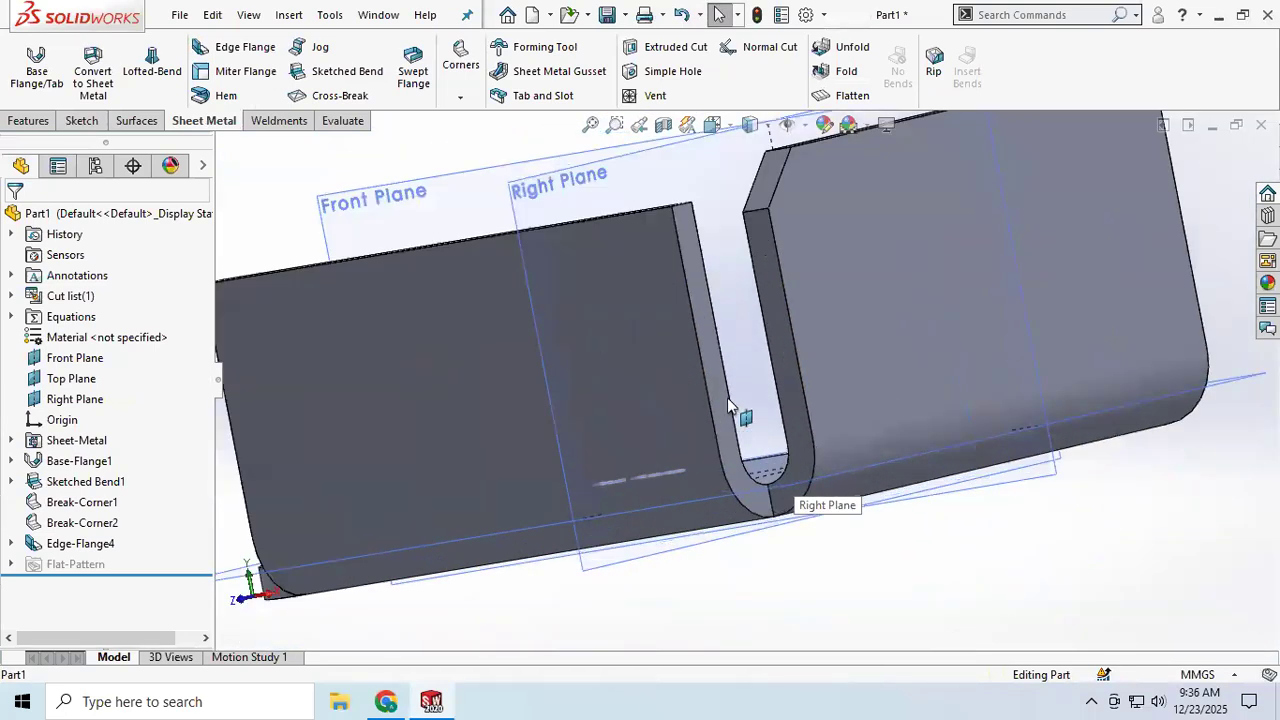
{"action": "left_click", "coordinate": [461, 97]}
{"action": "left_click", "coordinate": [505, 121]}
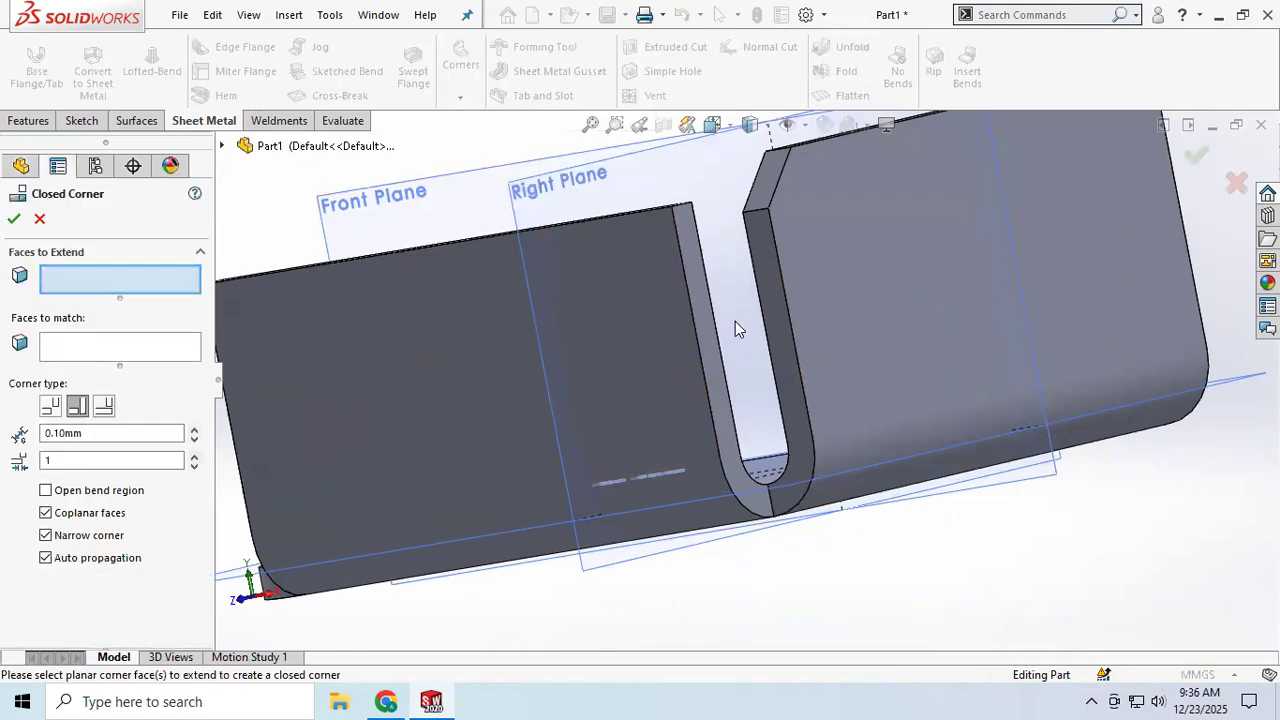
{"action": "left_click", "coordinate": [709, 346]}
{"action": "middle_click_drag", "start_coordinate": [748, 360], "coordinate": [762, 400]}
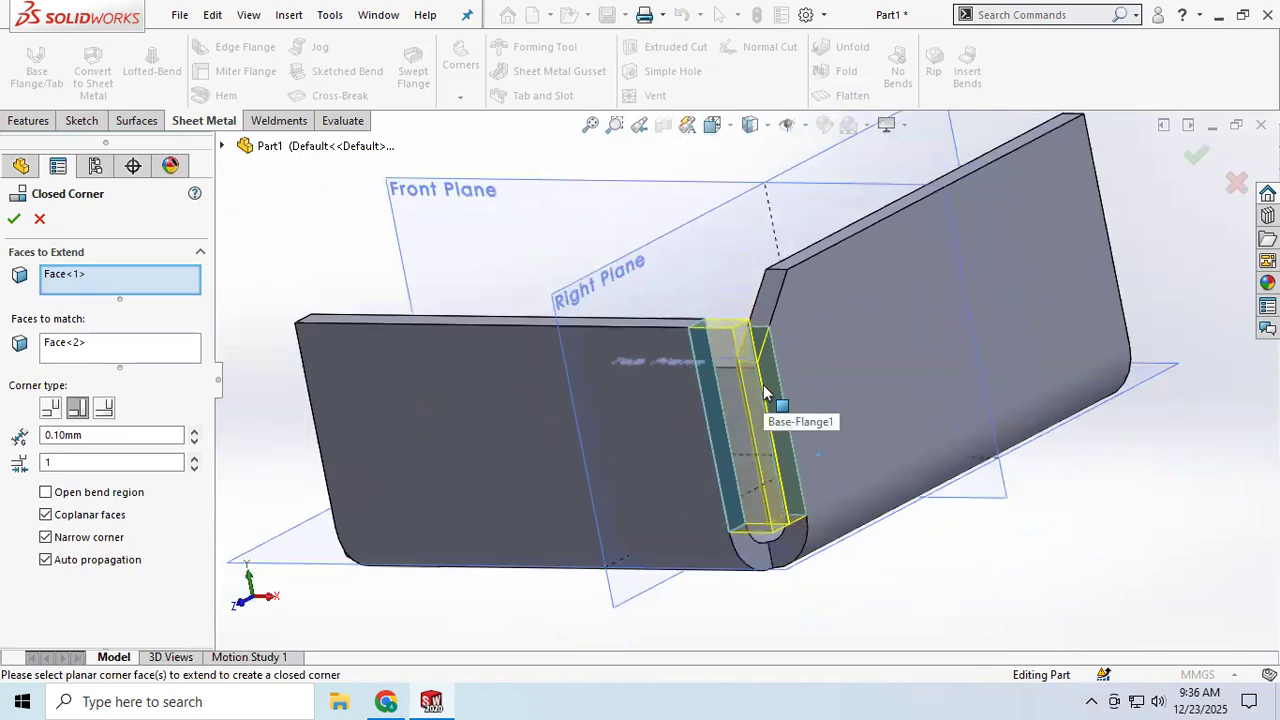
{"action": "left_click", "coordinate": [14, 218]}
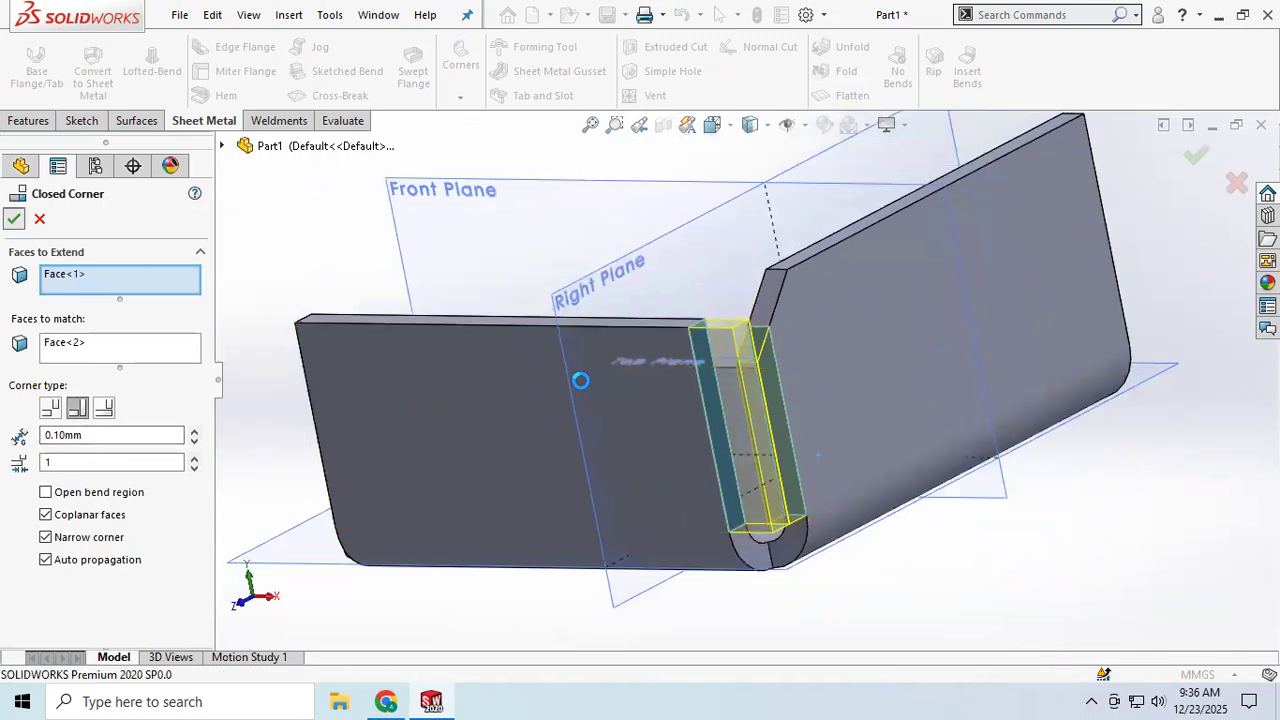
Step: Try to apply a 2 Bend Corner relief with the closed-corner body as the scope
{"action": "middle_click_drag", "start_coordinate": [804, 457], "coordinate": [776, 465]}
{"action": "scroll", "coordinate": [770, 470], "scroll_direction": "down", "scroll_amount": 5}
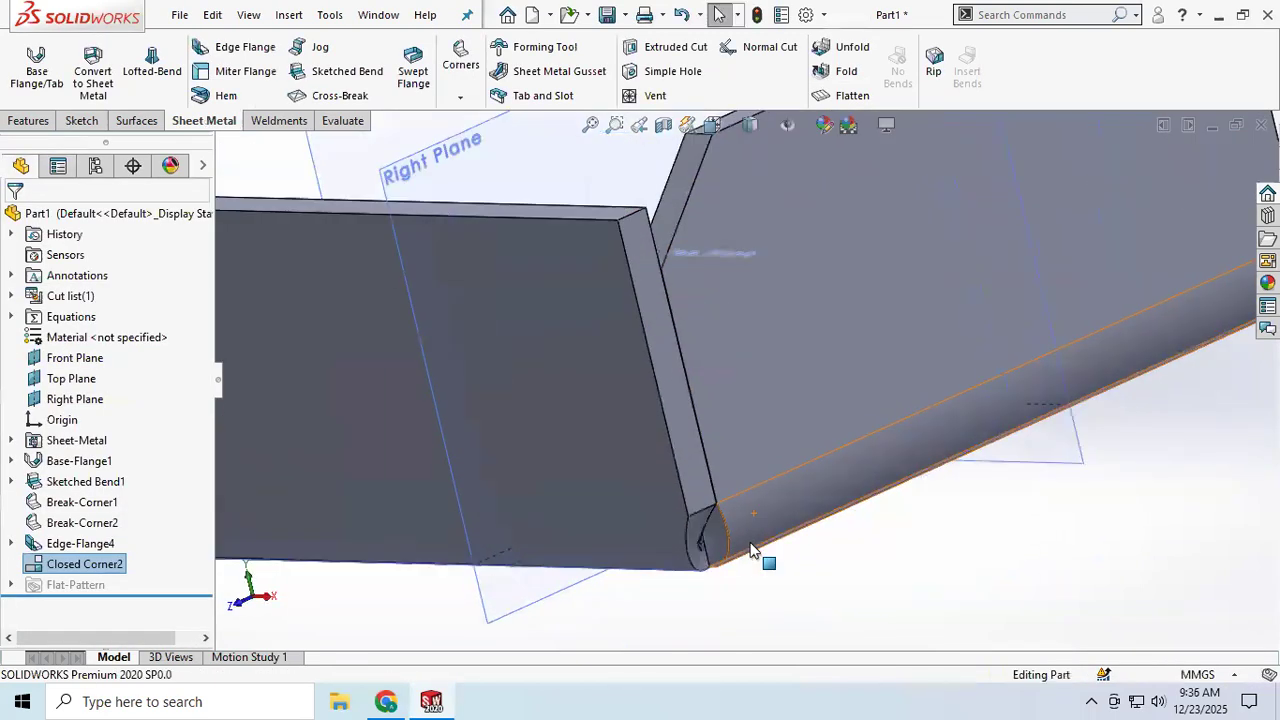
{"action": "scroll", "coordinate": [700, 530], "scroll_direction": "up", "scroll_amount": 5}
{"action": "scroll", "coordinate": [714, 505], "scroll_direction": "down", "scroll_amount": 5}
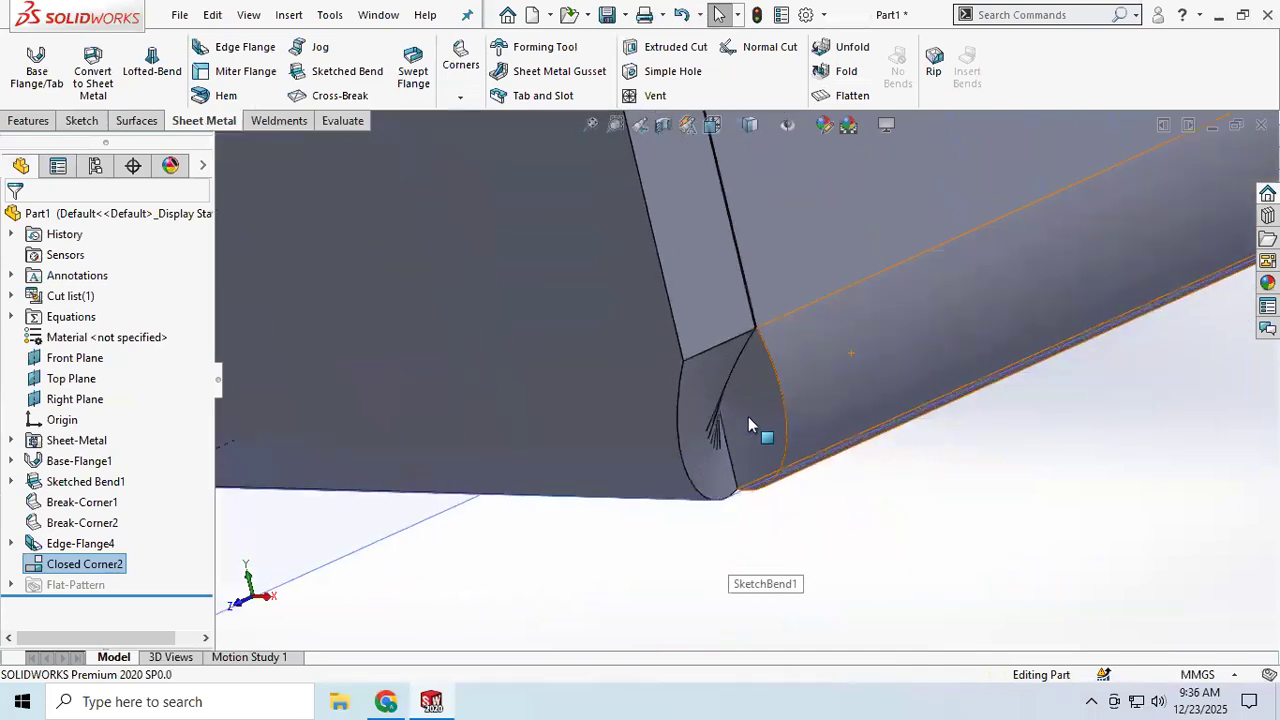
{"action": "left_click", "coordinate": [461, 97]}
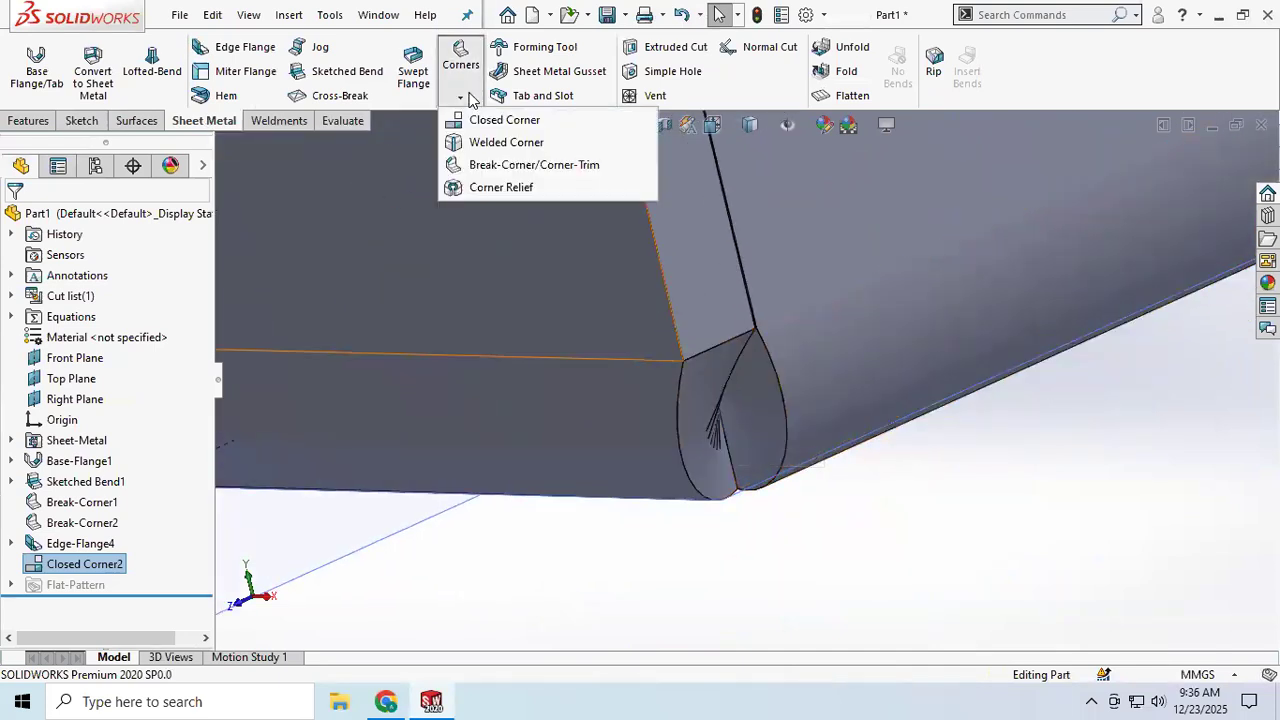
{"action": "left_click", "coordinate": [501, 188]}
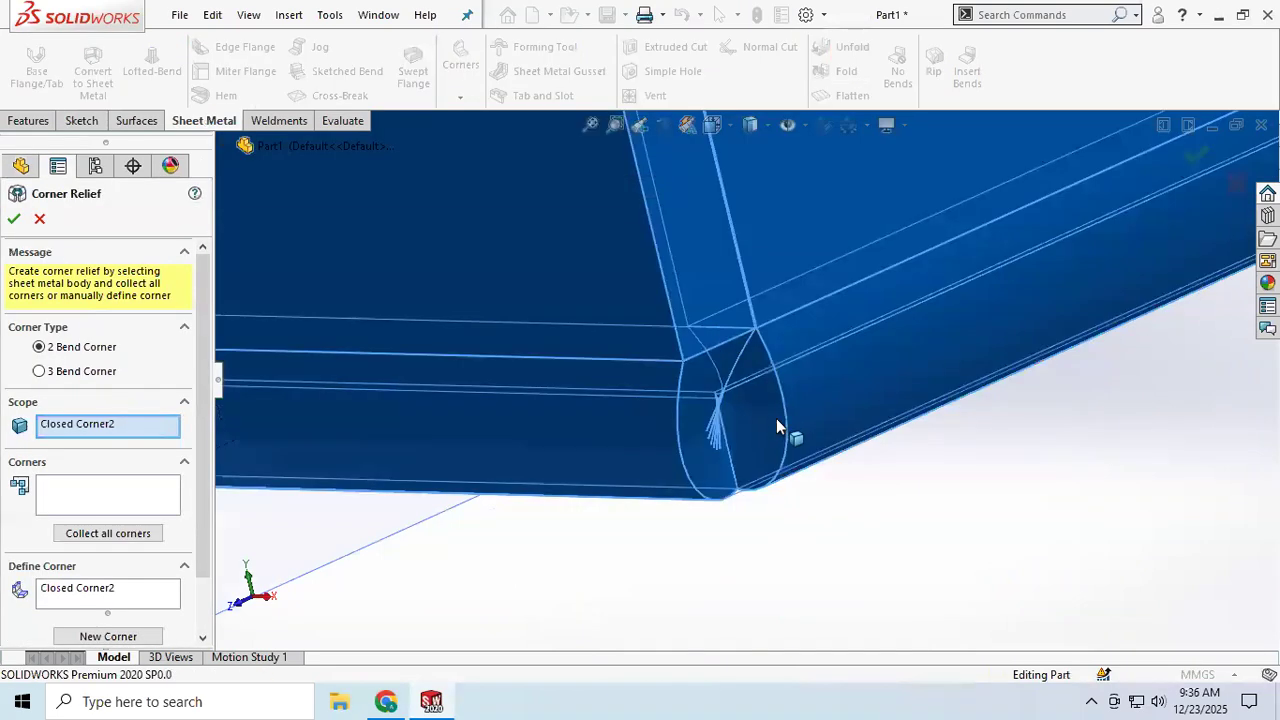
{"action": "scroll", "coordinate": [768, 415], "scroll_direction": "up", "scroll_amount": 4}
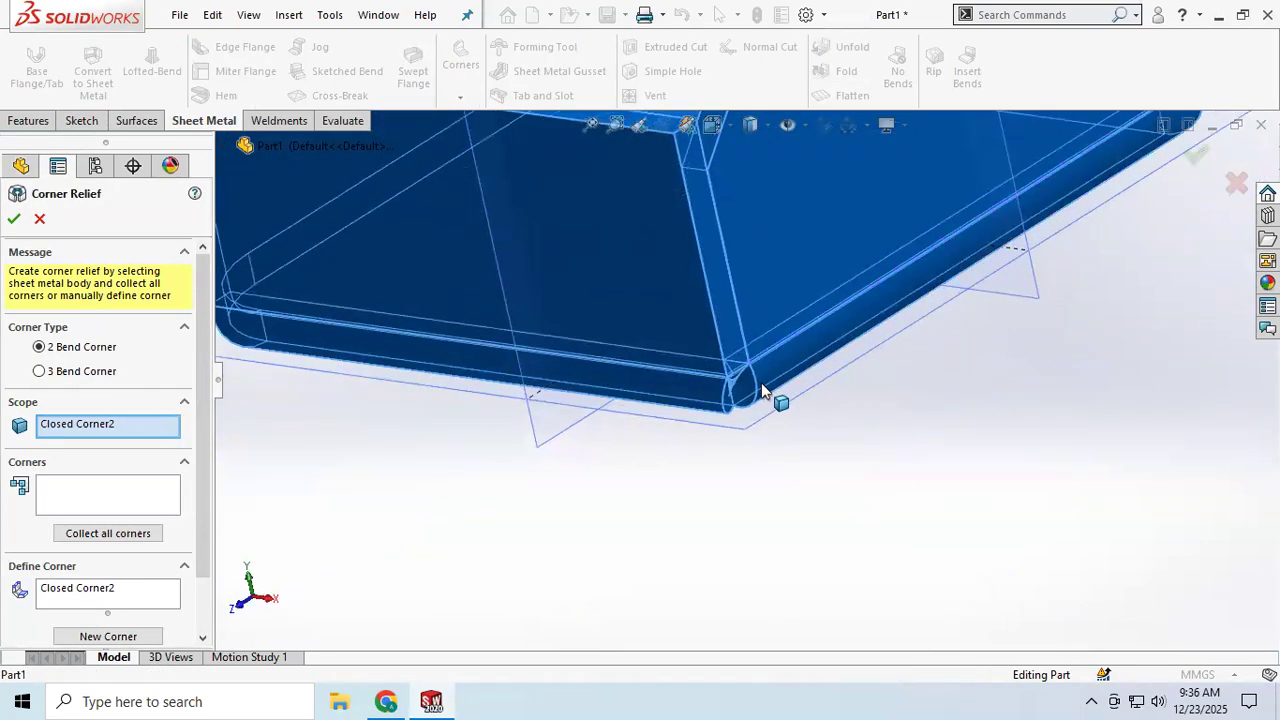
{"action": "scroll", "coordinate": [750, 364], "scroll_direction": "up", "scroll_amount": 3}
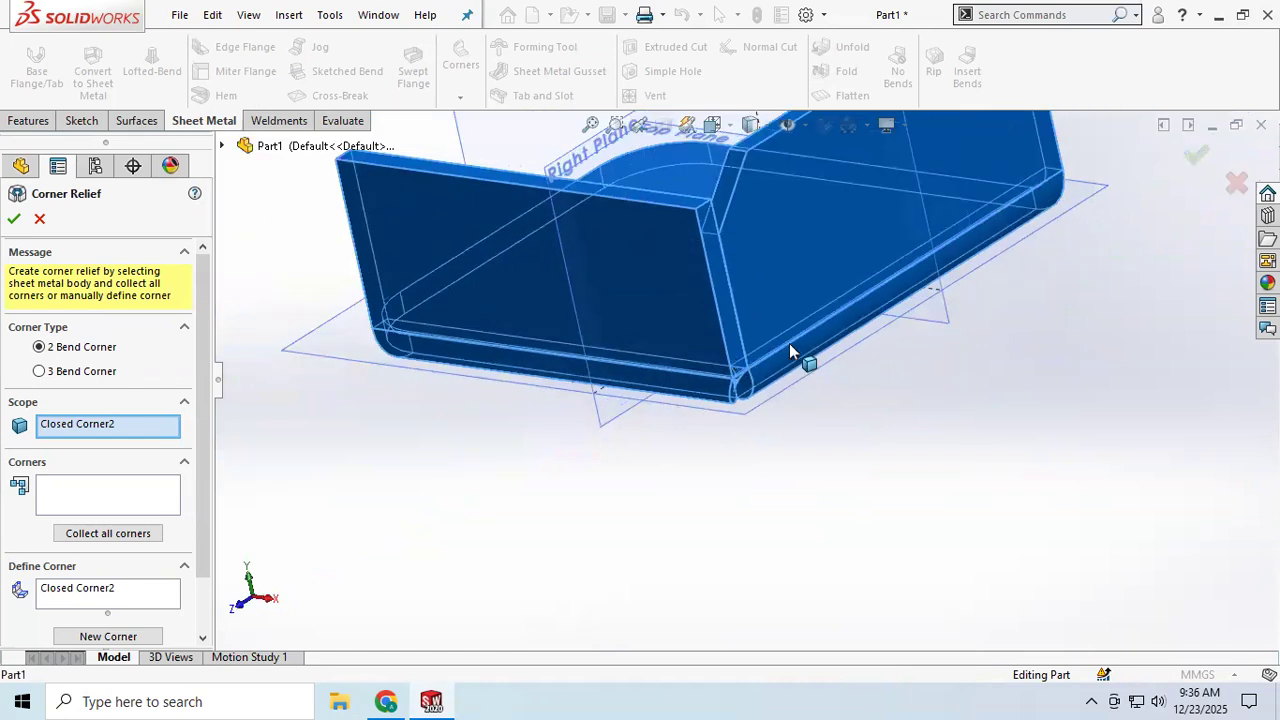
{"action": "scroll", "coordinate": [789, 343], "scroll_direction": "up", "scroll_amount": 2}
{"action": "middle_click_drag", "start_coordinate": [723, 324], "coordinate": [760, 352]}
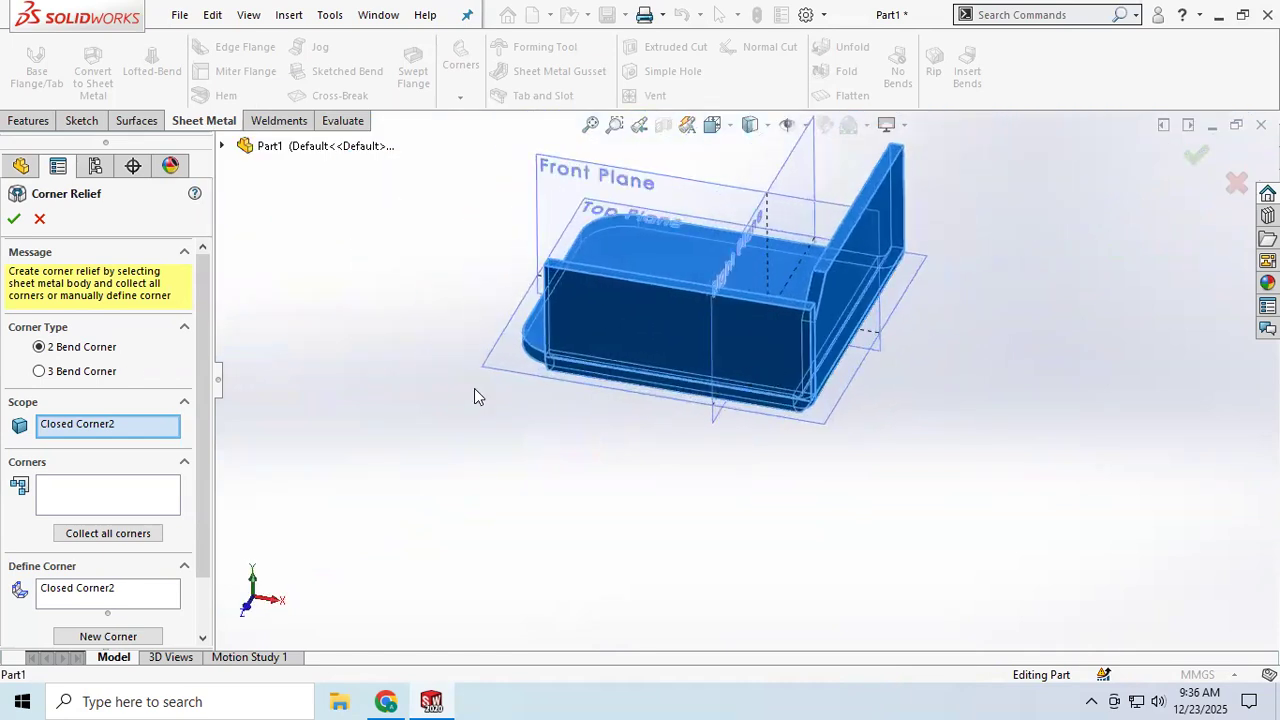
{"action": "left_click", "coordinate": [15, 220]}
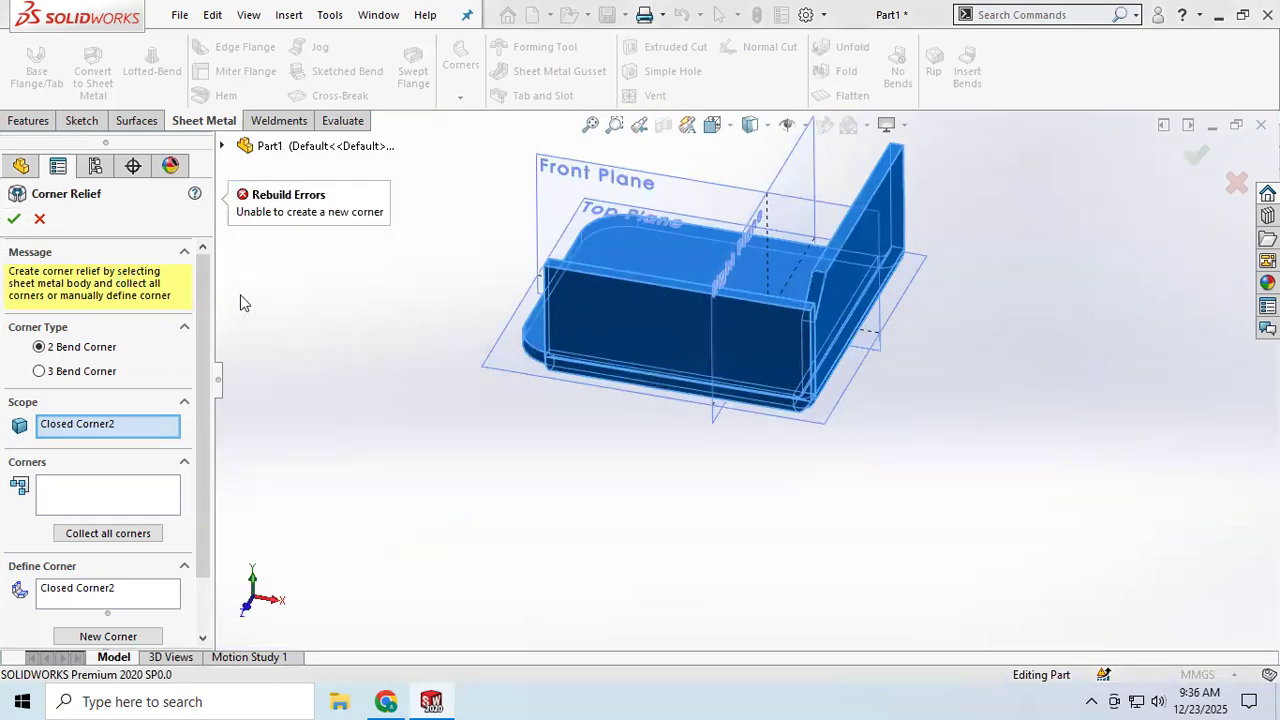
Step: Collect all corners of the closed-corner body and apply a Rectangular 2 Bend Corner relief
{"action": "left_click", "coordinate": [90, 497]}
{"action": "scroll", "coordinate": [819, 409], "scroll_direction": "down", "scroll_amount": 5}
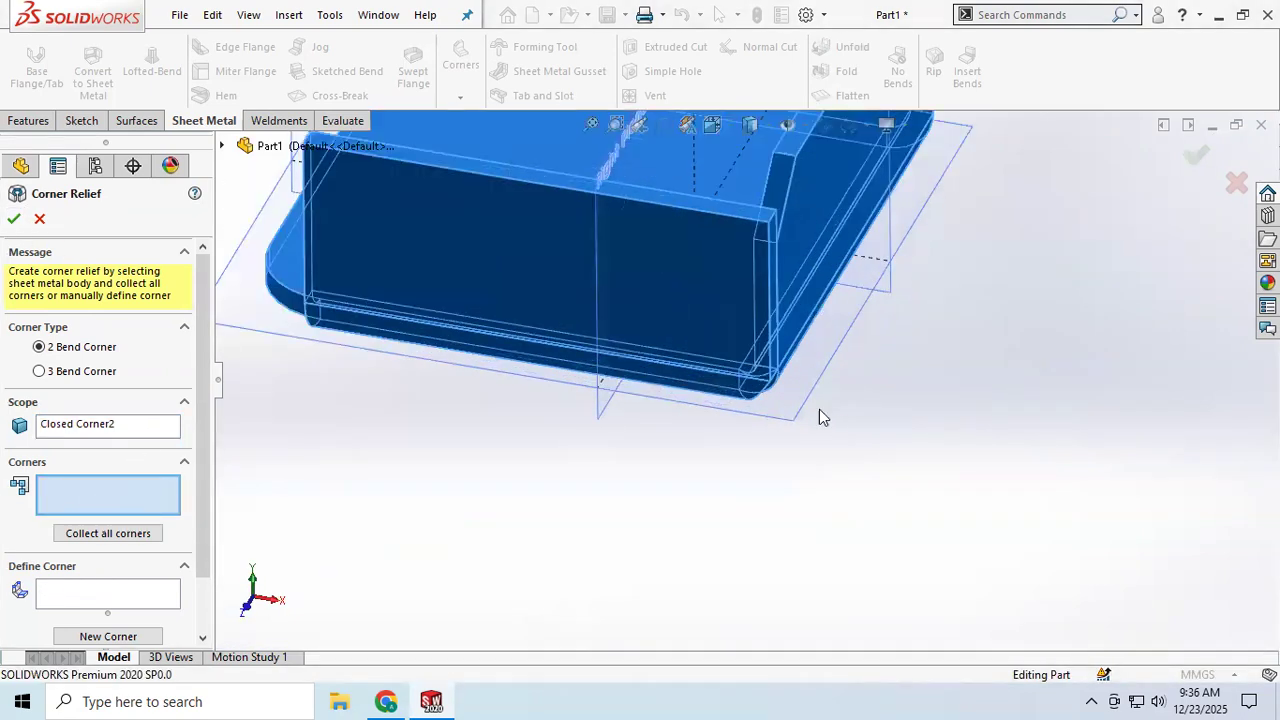
{"action": "mouse_move", "coordinate": [763, 371]}
{"action": "middle_mouse_down"}
{"action": "mouse_move", "coordinate": [758, 360]}
{"action": "mouse_move", "coordinate": [771, 388]}
{"action": "middle_mouse_up"}
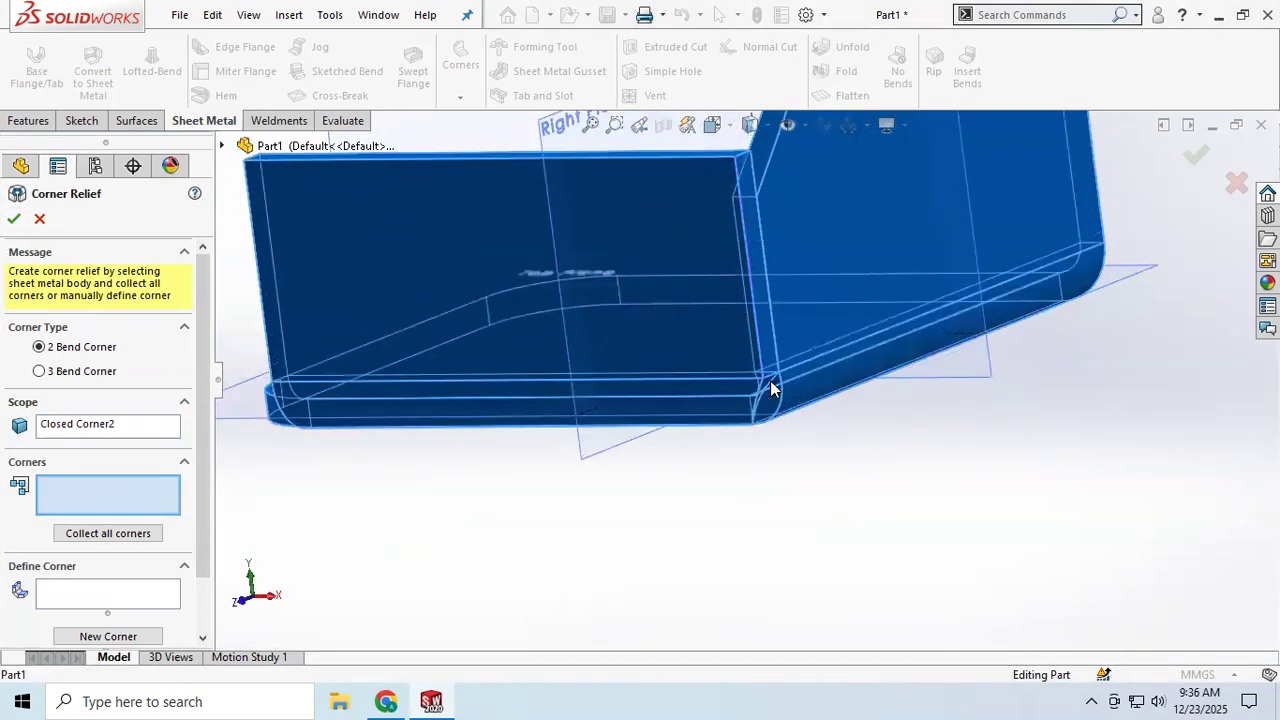
{"action": "left_click", "coordinate": [747, 202]}
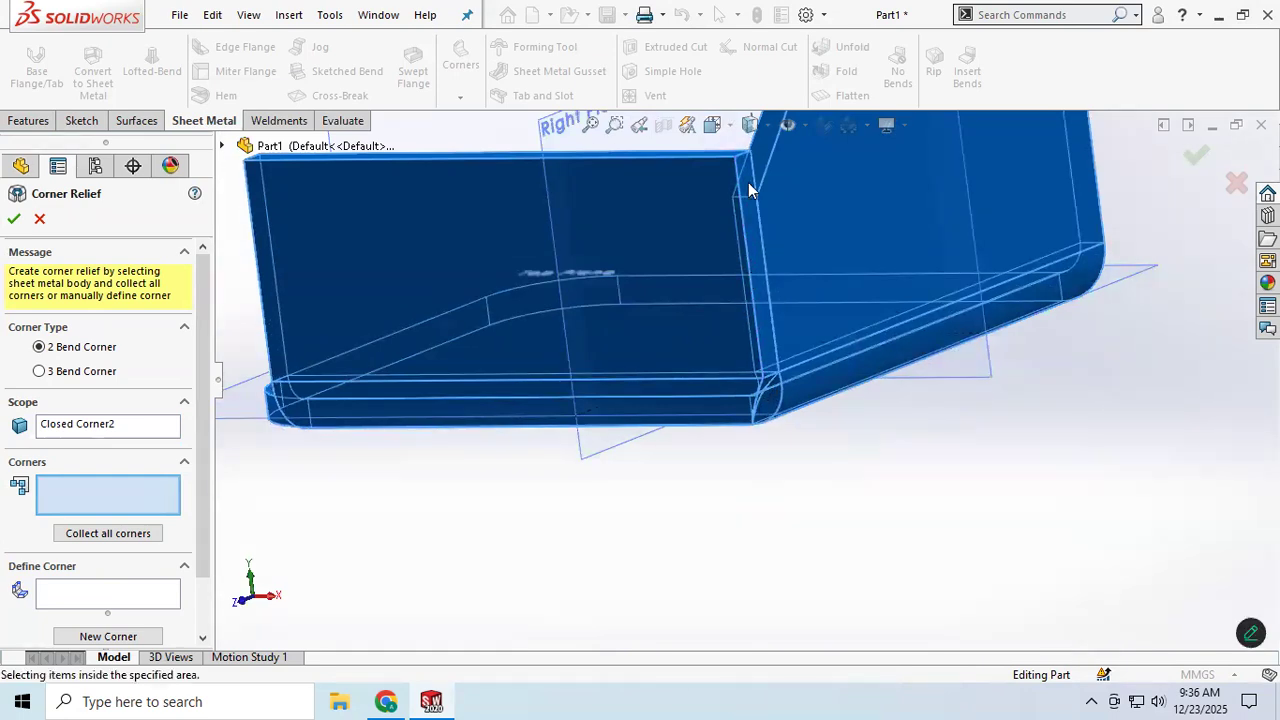
{"action": "left_click", "coordinate": [108, 533]}
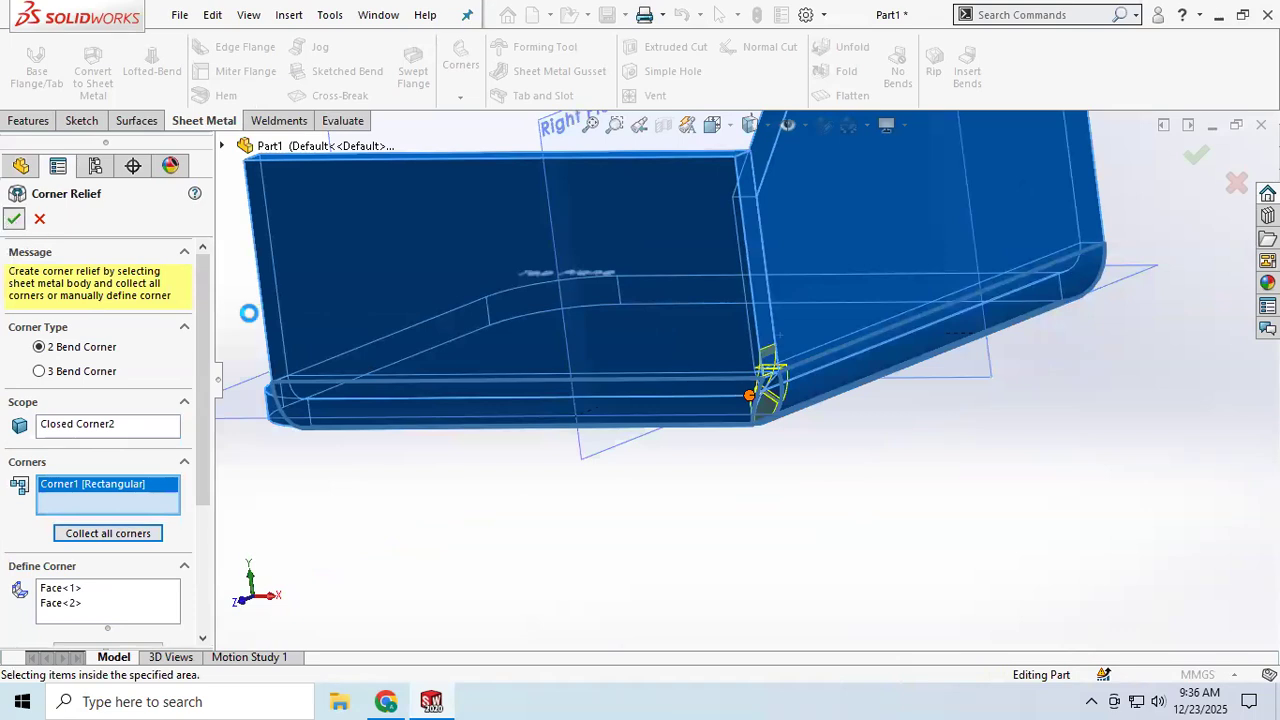
{"action": "scroll", "coordinate": [785, 375], "scroll_direction": "down", "scroll_amount": 8}
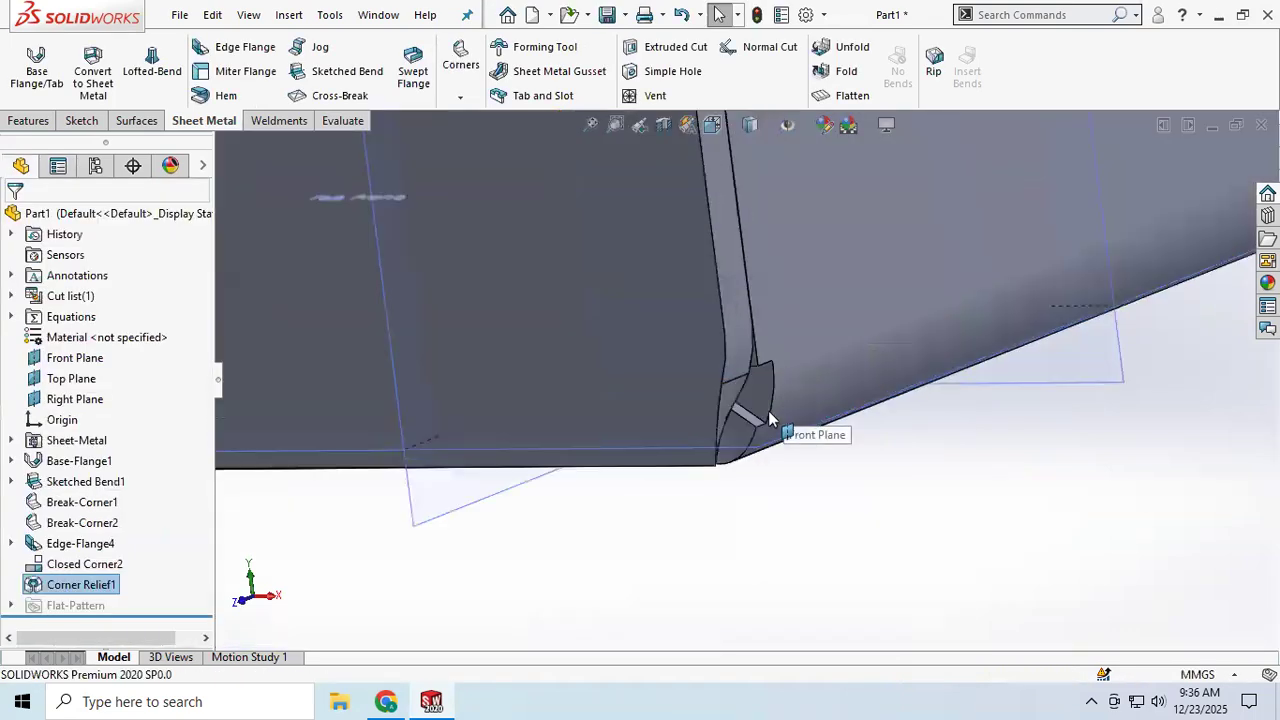
{"action": "middle_click_drag", "start_coordinate": [729, 449], "coordinate": [776, 369]}
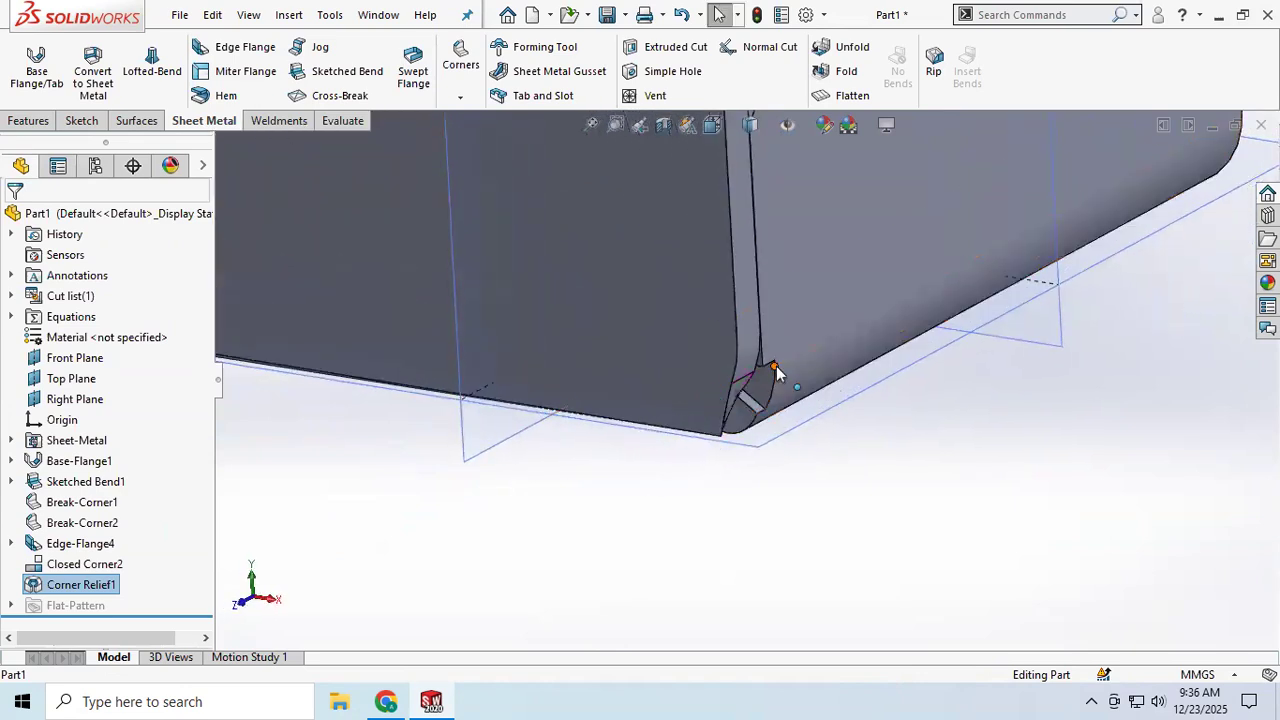
{"action": "scroll", "coordinate": [760, 240], "scroll_direction": "up", "scroll_amount": 4}
{"action": "scroll", "coordinate": [750, 243], "scroll_direction": "down", "scroll_amount": 3}
{"action": "middle_click_drag", "start_coordinate": [737, 249], "coordinate": [795, 282]}
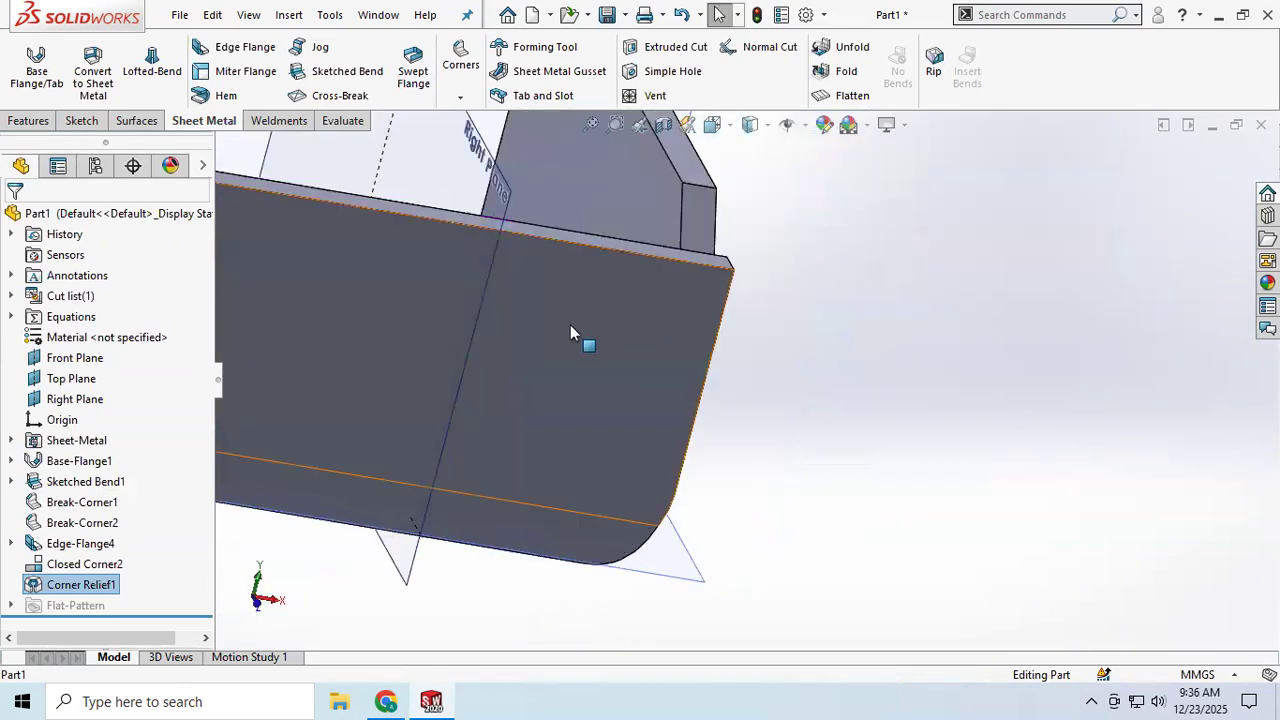
Step: Delete the rectangular corner relief feature
{"action": "scroll", "coordinate": [570, 324], "scroll_direction": "up", "scroll_amount": 5}
{"action": "middle_click_drag", "start_coordinate": [450, 358], "coordinate": [488, 446]}
{"action": "right_click", "coordinate": [50, 585]}
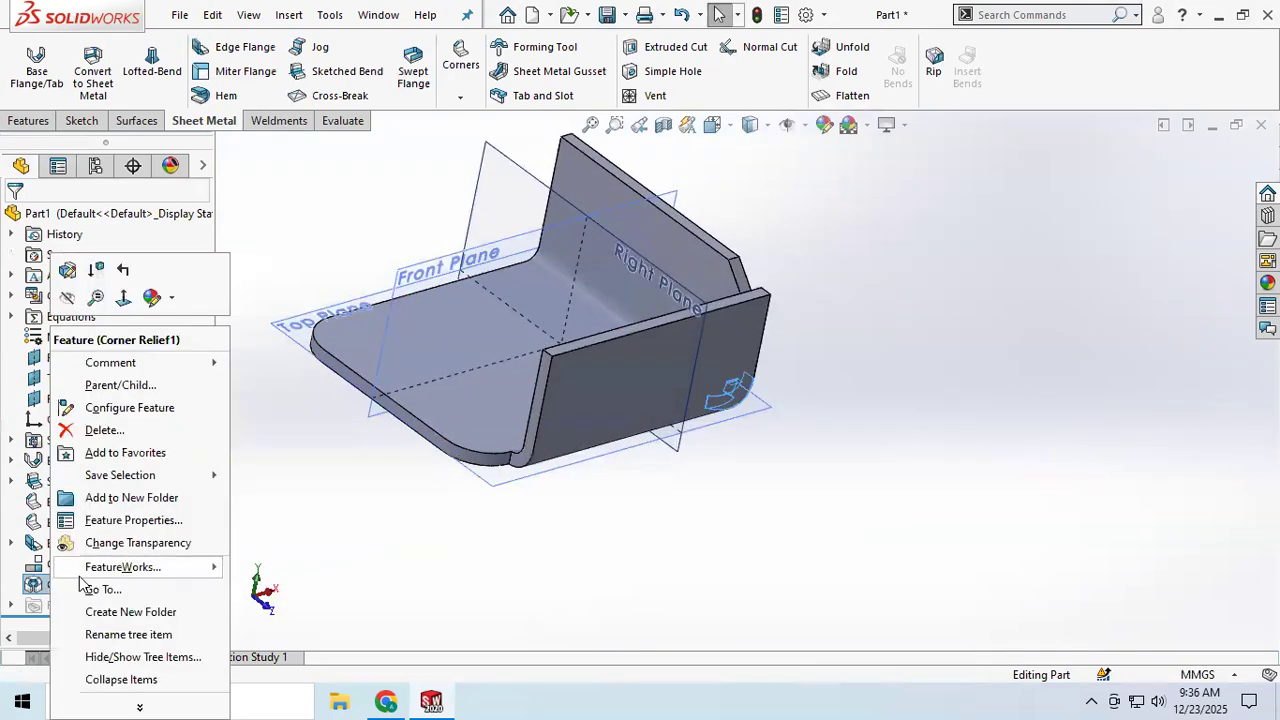
{"action": "left_click", "coordinate": [100, 430]}
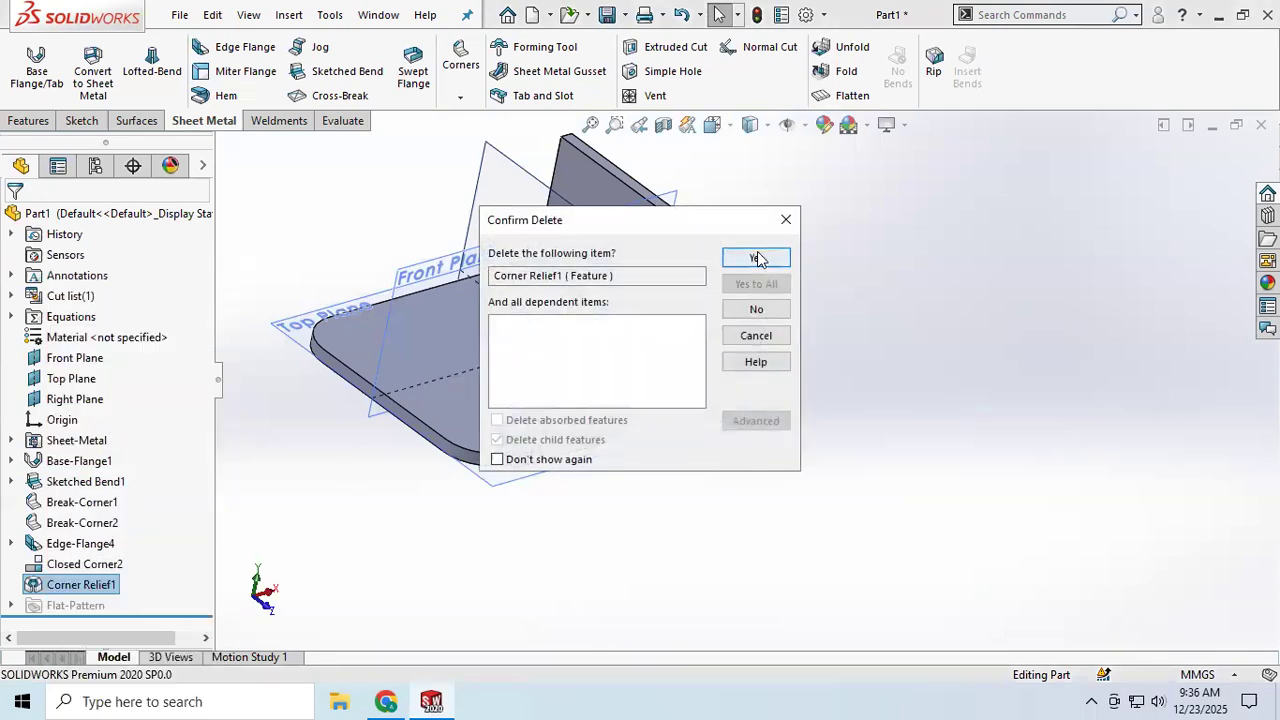
{"action": "left_click", "coordinate": [758, 258]}
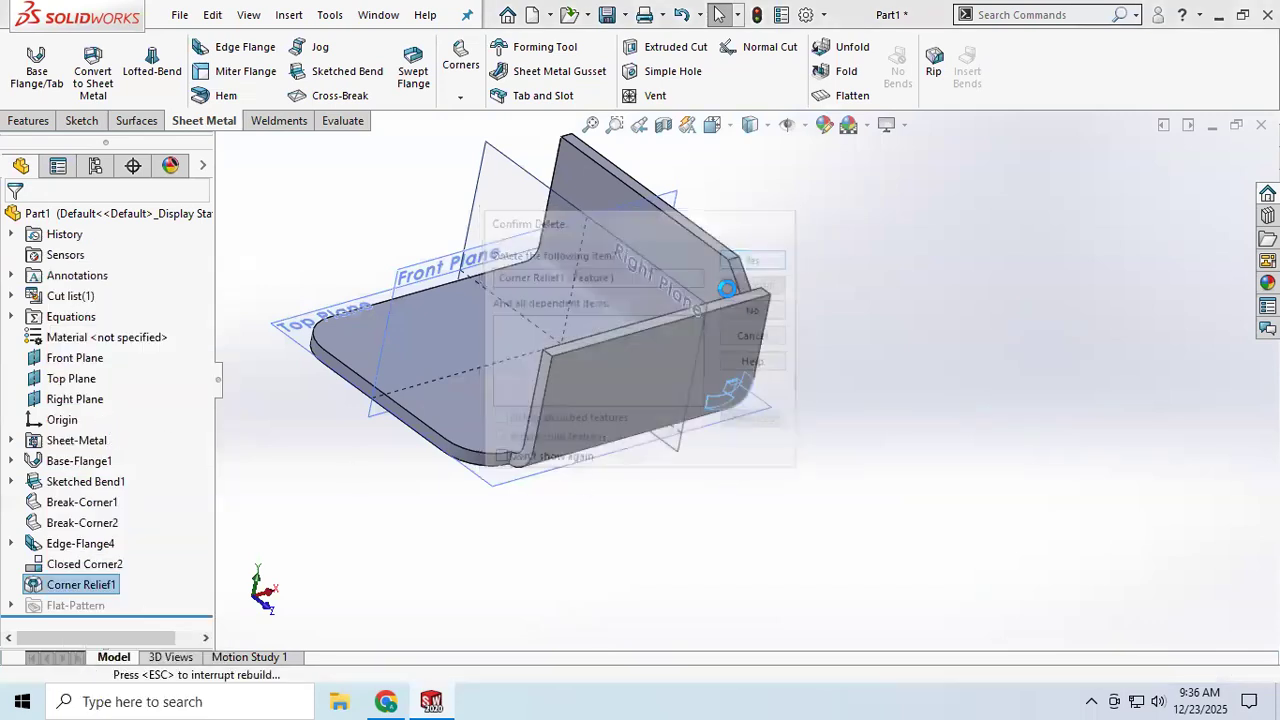
Step: Edit the closed corner and try gap distances of 2.10 mm and 6.10 mm
{"action": "right_click", "coordinate": [84, 565]}
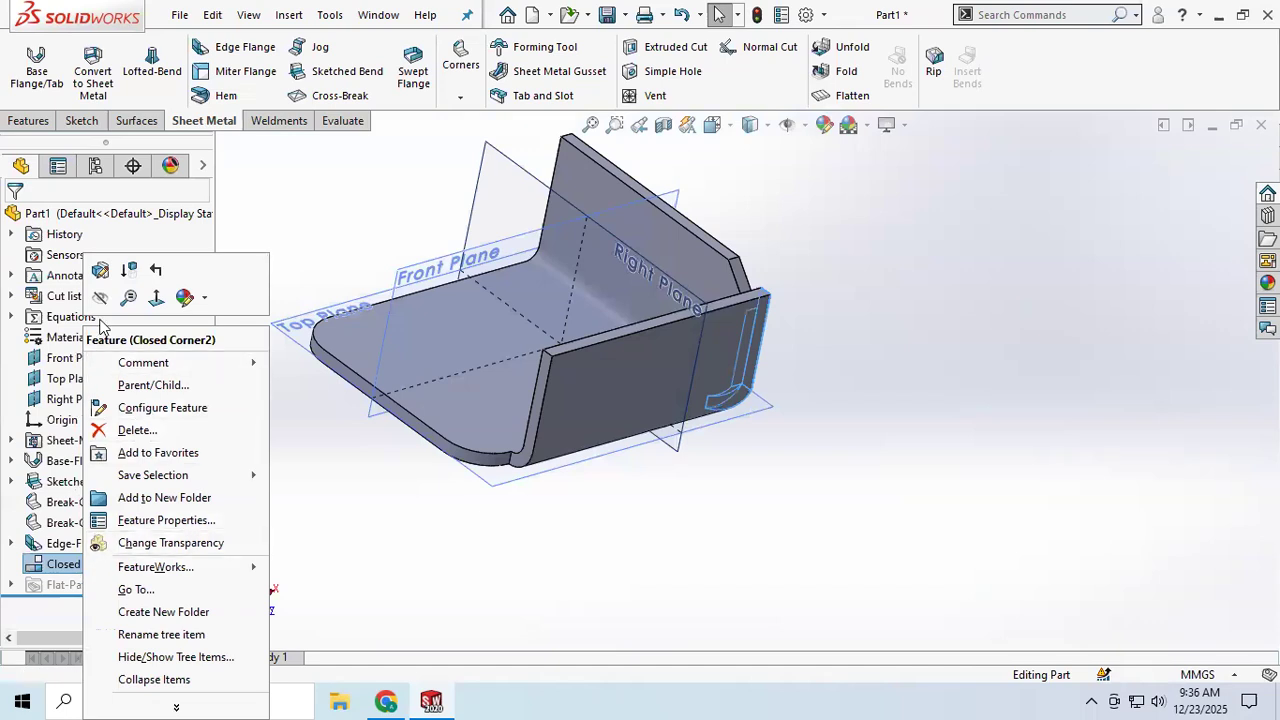
{"action": "left_click", "coordinate": [100, 270]}
{"action": "middle_click_drag", "start_coordinate": [586, 466], "coordinate": [460, 443]}
{"action": "scroll", "coordinate": [528, 395], "scroll_direction": "down", "scroll_amount": 2}
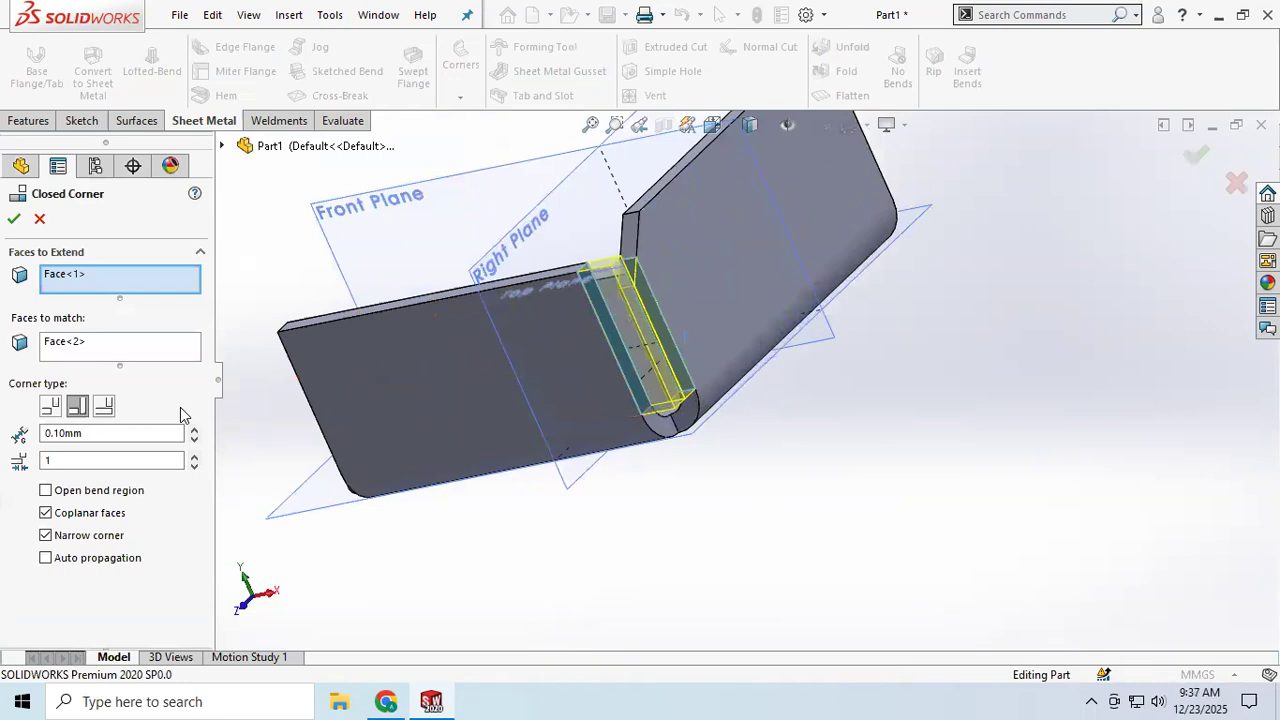
{"action": "double_click", "coordinate": [195, 437]}
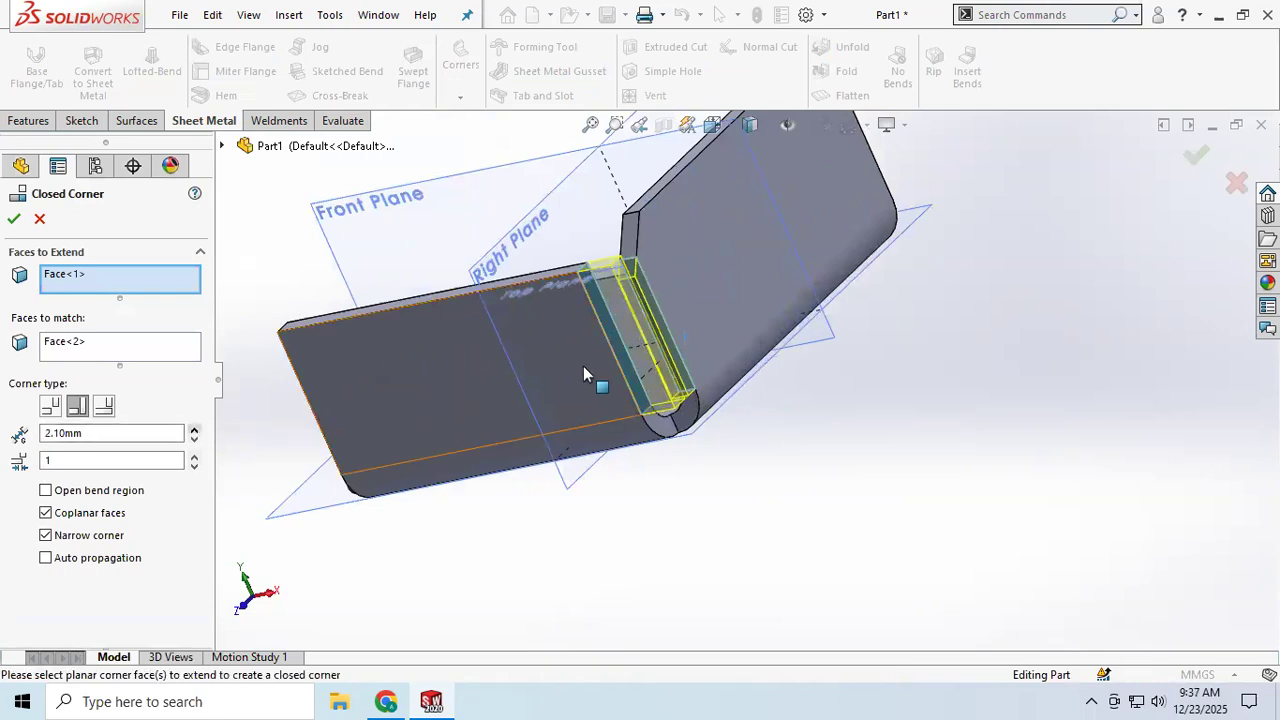
{"action": "scroll", "coordinate": [630, 360], "scroll_direction": "down", "scroll_amount": 2}
{"action": "left_click", "coordinate": [194, 430]}
{"action": "left_click", "coordinate": [194, 430]}
{"action": "left_click", "coordinate": [194, 430]}
{"action": "left_click", "coordinate": [194, 430]}
{"action": "middle_click_drag", "start_coordinate": [690, 418], "coordinate": [645, 432]}
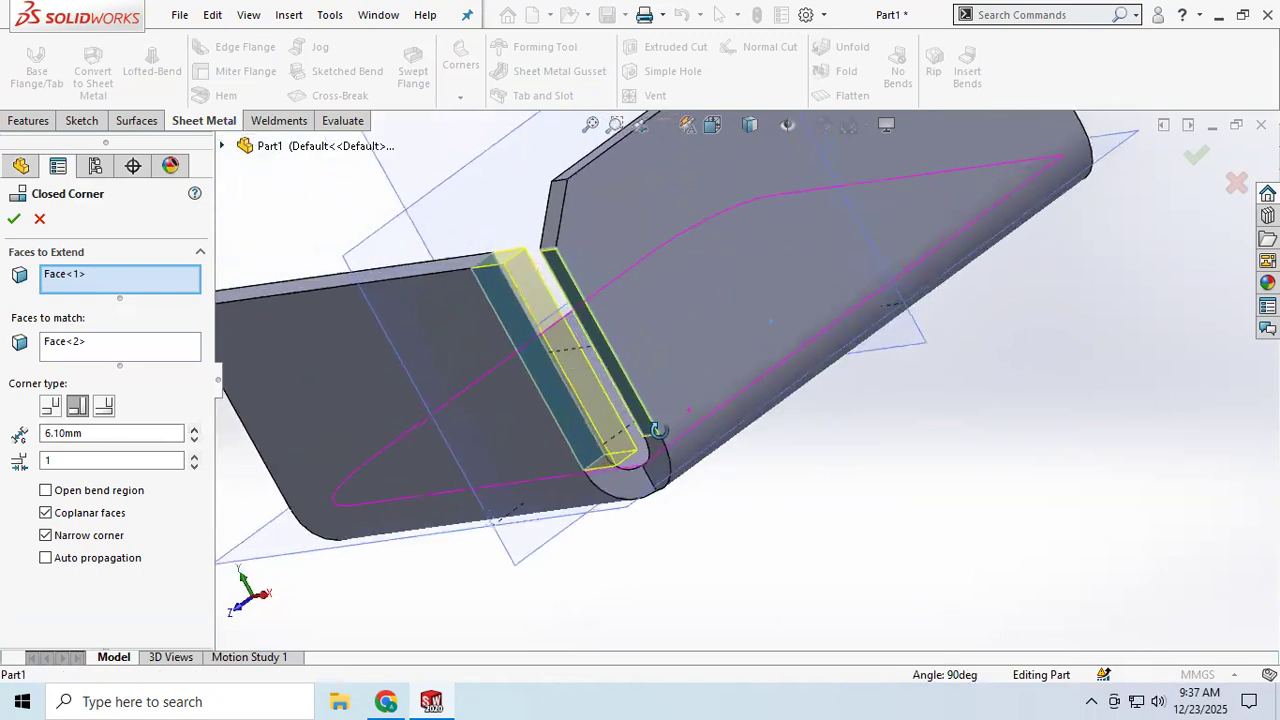
Step: Set the closed corner's gap distance back to 0.10 mm
{"action": "left_click", "coordinate": [194, 440]}
{"action": "left_click", "coordinate": [194, 440]}
{"action": "left_click", "coordinate": [194, 440]}
{"action": "left_click", "coordinate": [194, 440]}
{"action": "left_click", "coordinate": [194, 440]}
{"action": "left_click", "coordinate": [194, 440]}
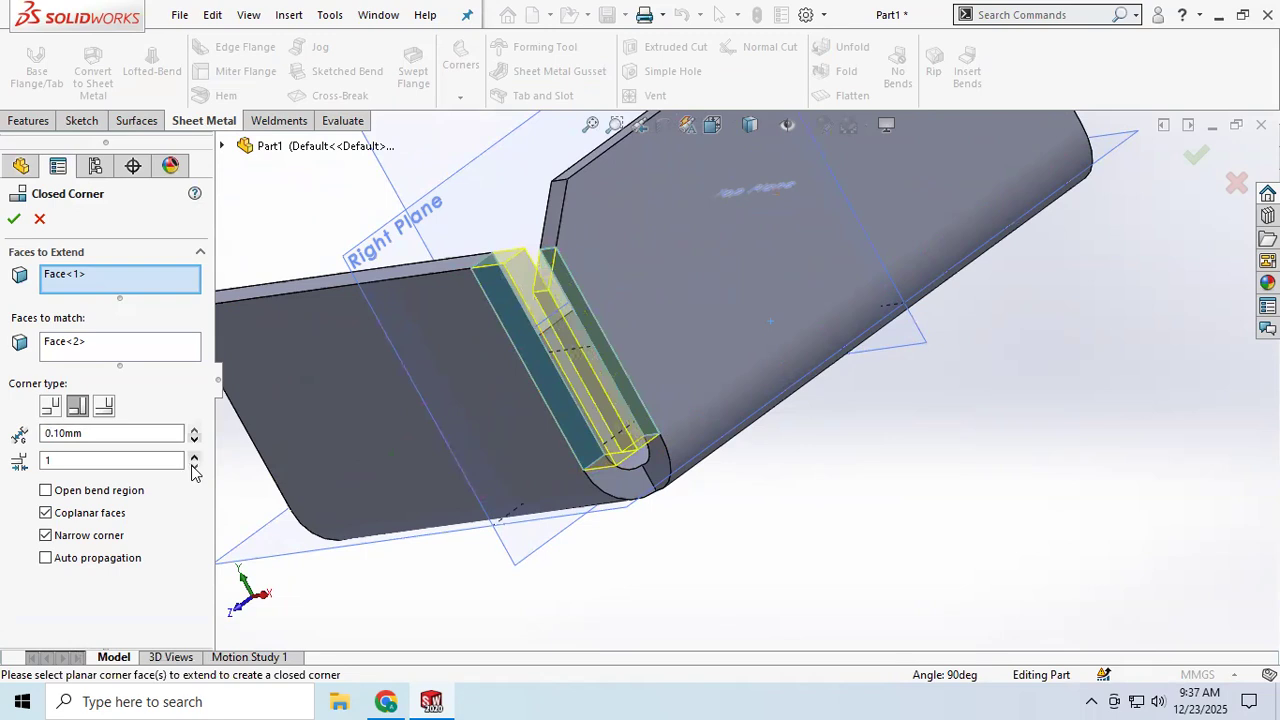
Step: Set the closed corner's overlap/underlap ratio to 0.9
{"action": "left_click", "coordinate": [194, 466]}
{"action": "left_click", "coordinate": [194, 466]}
{"action": "left_click", "coordinate": [194, 466]}
{"action": "left_click", "coordinate": [194, 466]}
{"action": "left_click", "coordinate": [194, 466]}
{"action": "left_click", "coordinate": [194, 466]}
{"action": "left_click", "coordinate": [194, 456]}
{"action": "left_click", "coordinate": [194, 456]}
{"action": "left_click", "coordinate": [194, 456]}
{"action": "left_click", "coordinate": [194, 456]}
{"action": "left_click", "coordinate": [194, 456]}
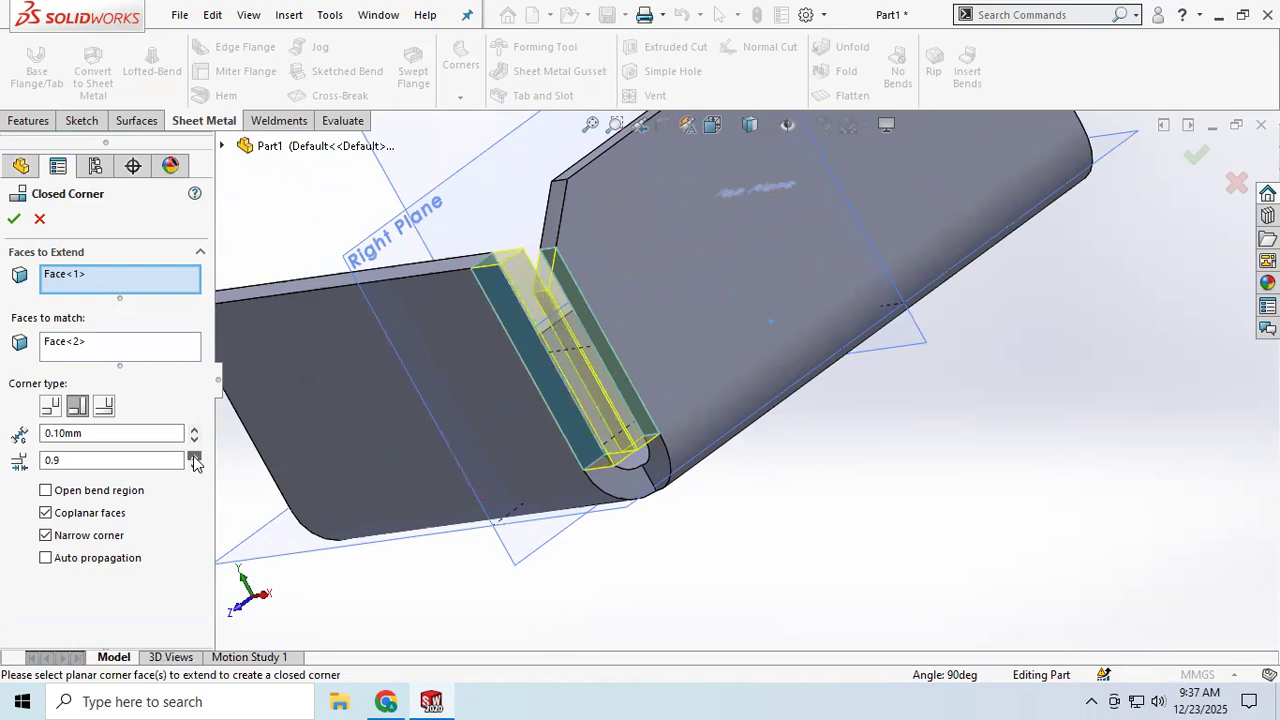
Step: Compare the Butt, Overlap and Underlap corner types and finish the closed corner as Butt
{"action": "left_click", "coordinate": [50, 406]}
{"action": "middle_click_drag", "start_coordinate": [381, 450], "coordinate": [414, 416]}
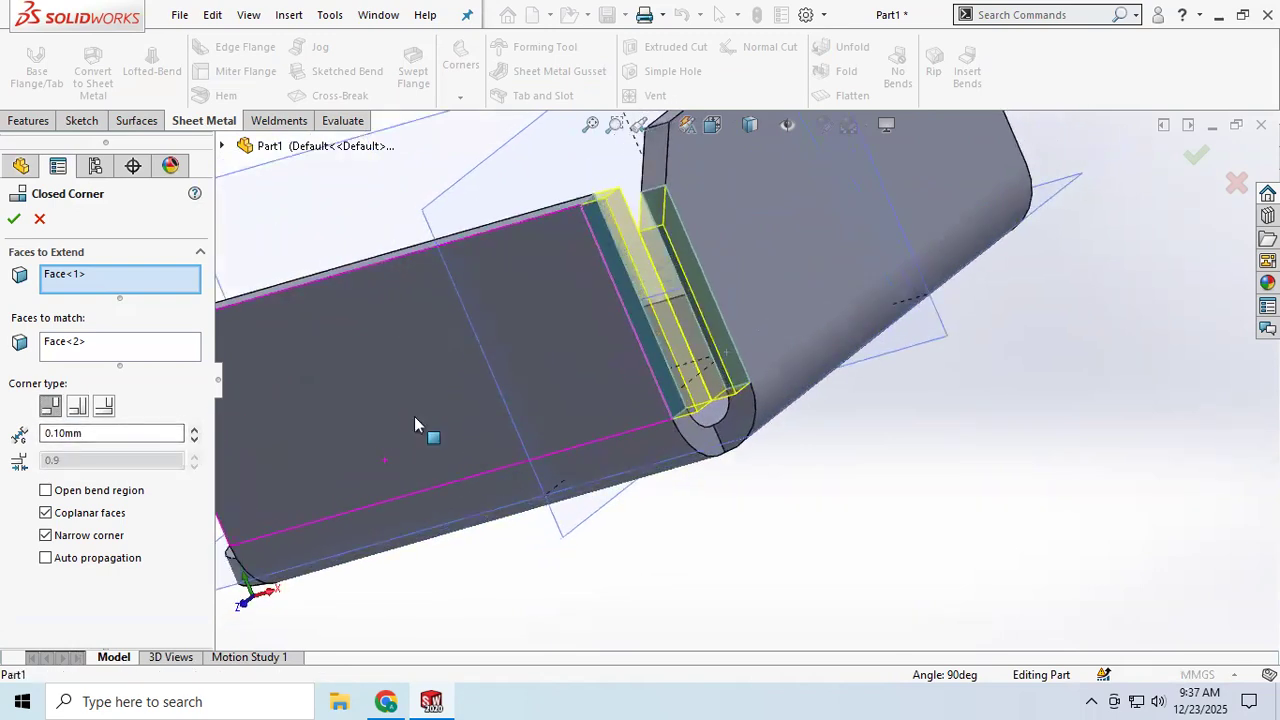
{"action": "left_click", "coordinate": [78, 410]}
{"action": "middle_click_drag", "start_coordinate": [528, 401], "coordinate": [366, 455]}
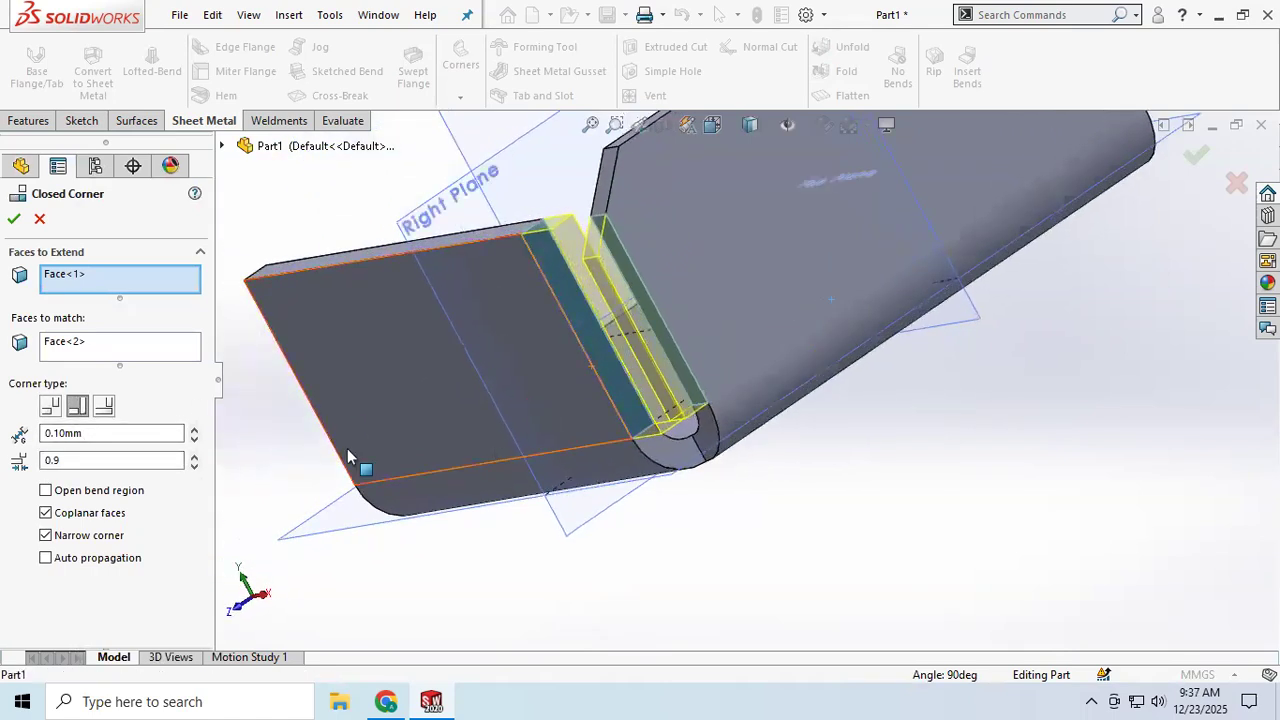
{"action": "left_click", "coordinate": [104, 408]}
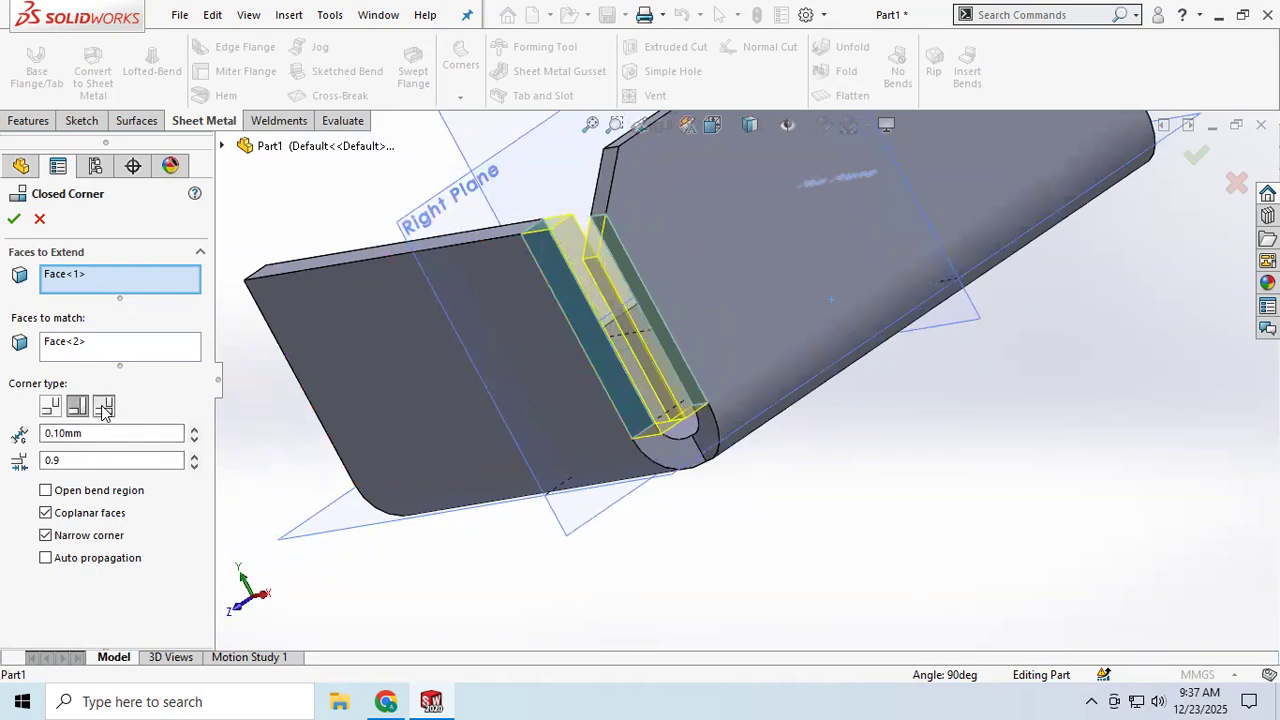
{"action": "middle_click_drag", "start_coordinate": [652, 420], "coordinate": [706, 390]}
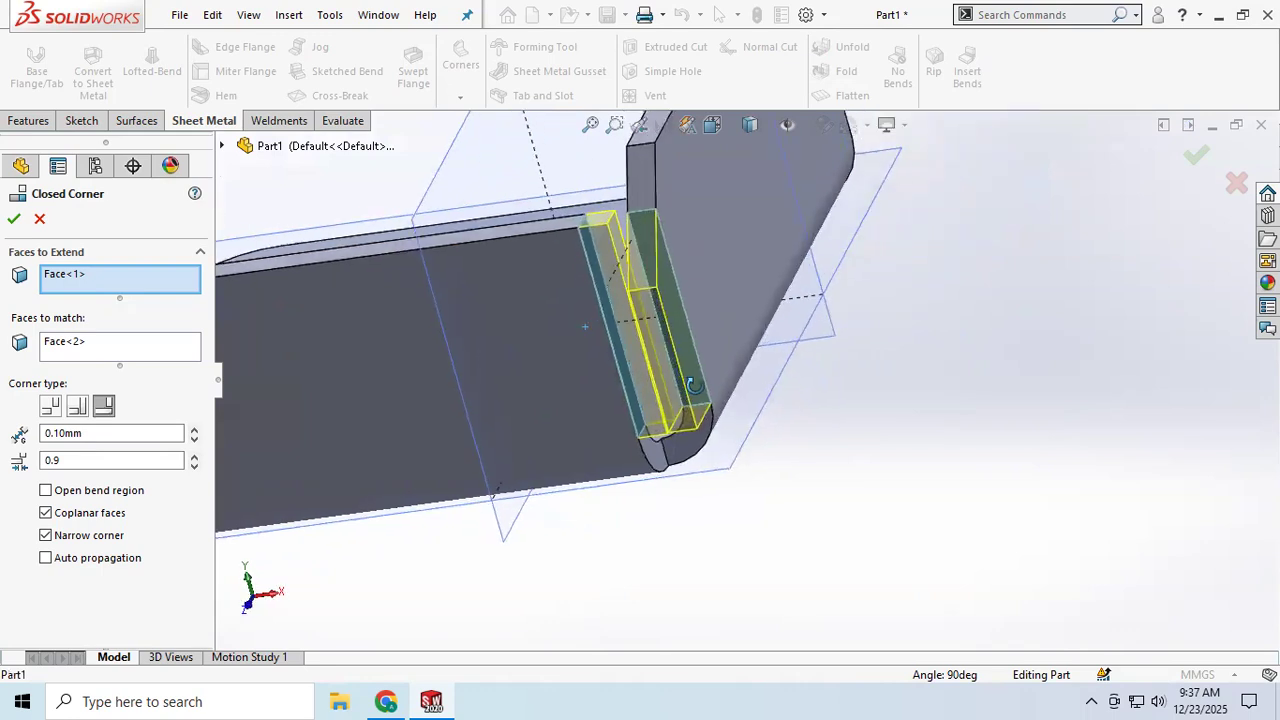
{"action": "left_click", "coordinate": [74, 408]}
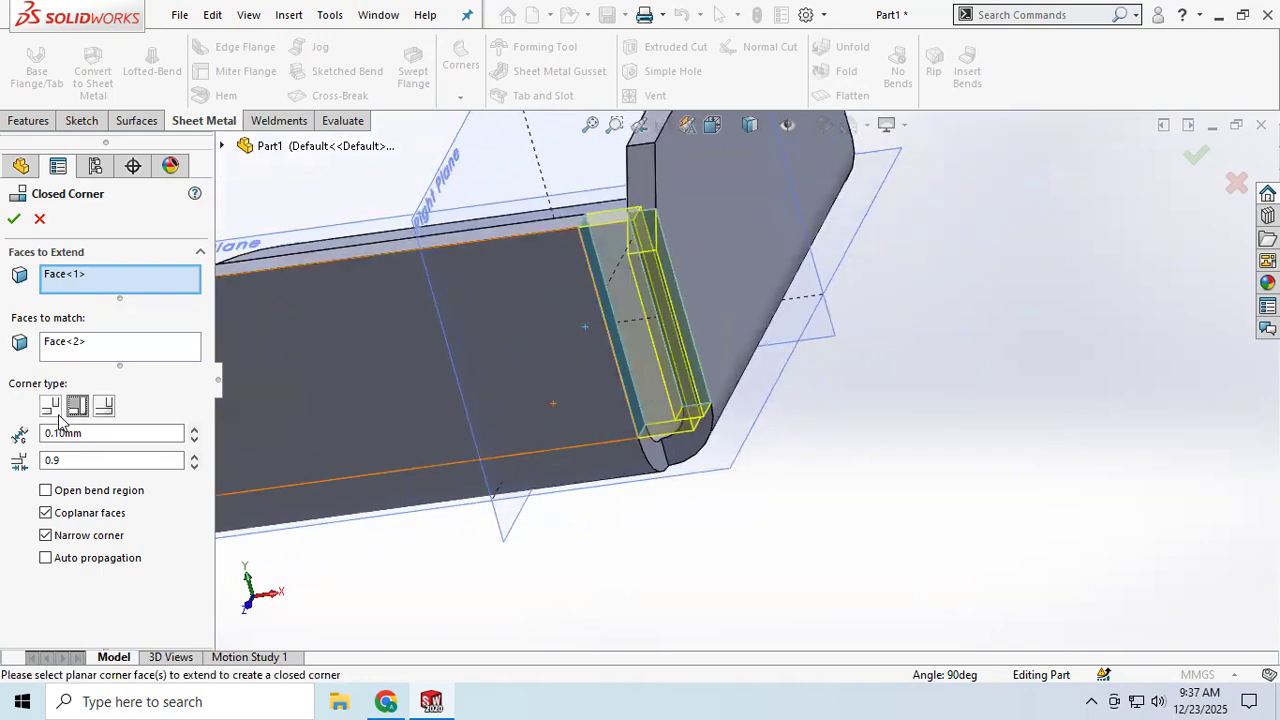
{"action": "left_click", "coordinate": [56, 412]}
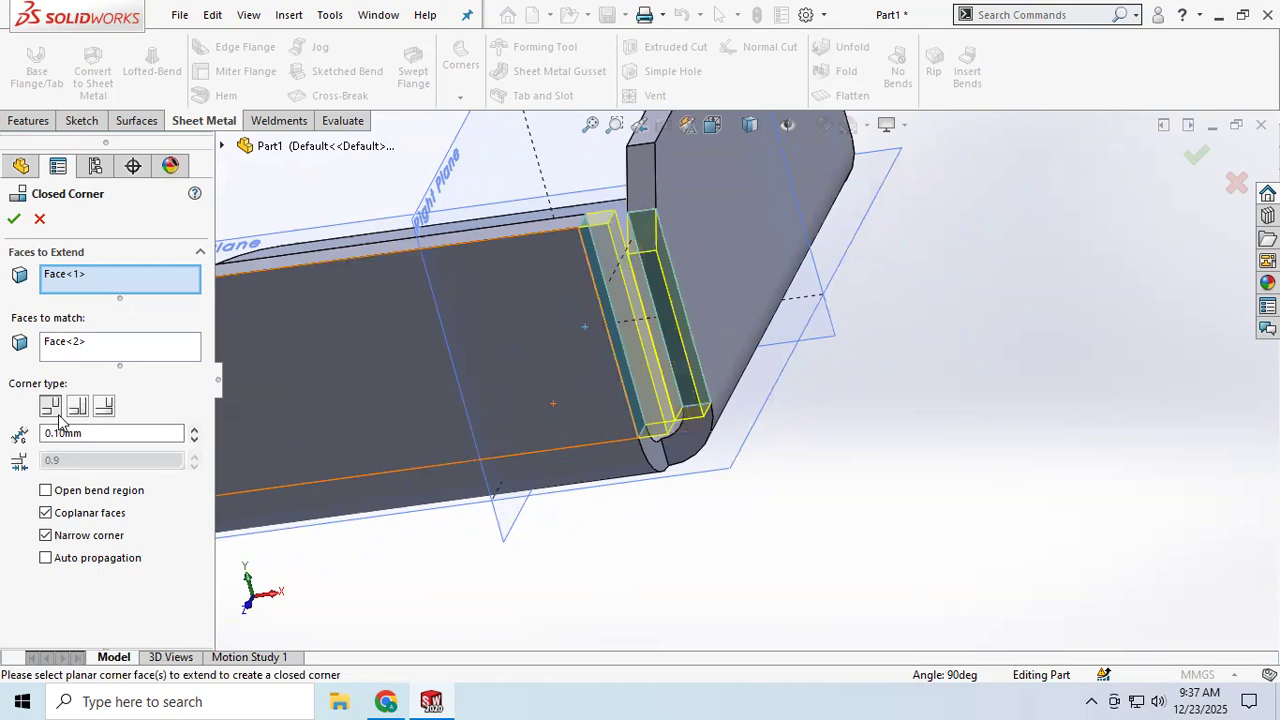
{"action": "left_click", "coordinate": [14, 220]}
{"action": "middle_click_drag", "start_coordinate": [640, 330], "coordinate": [680, 315]}
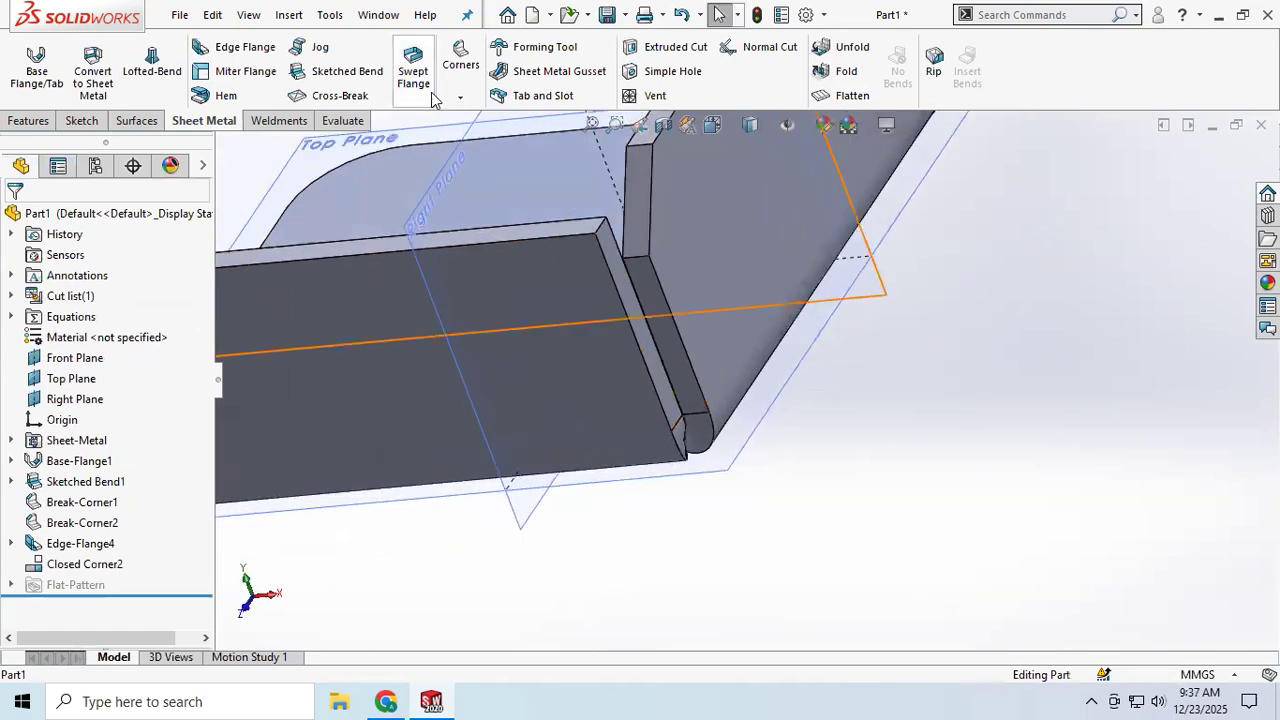
{"action": "left_click", "coordinate": [461, 97]}
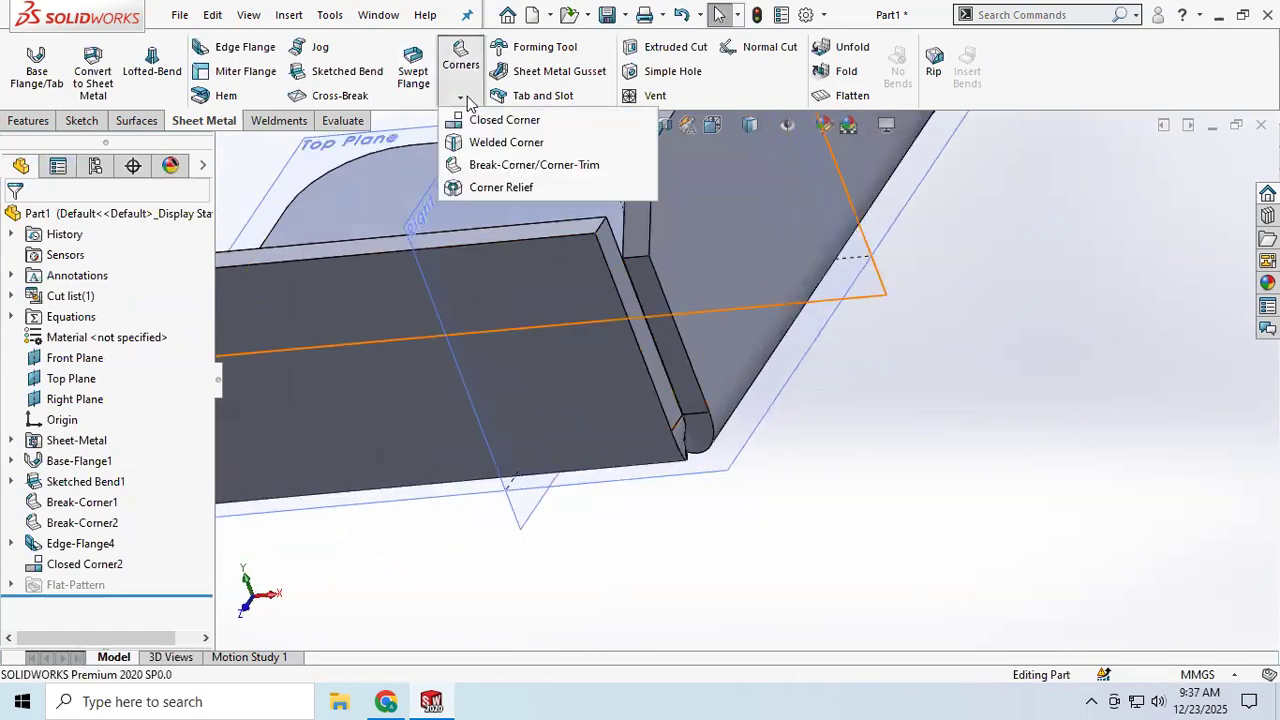
{"action": "left_click", "coordinate": [524, 150]}
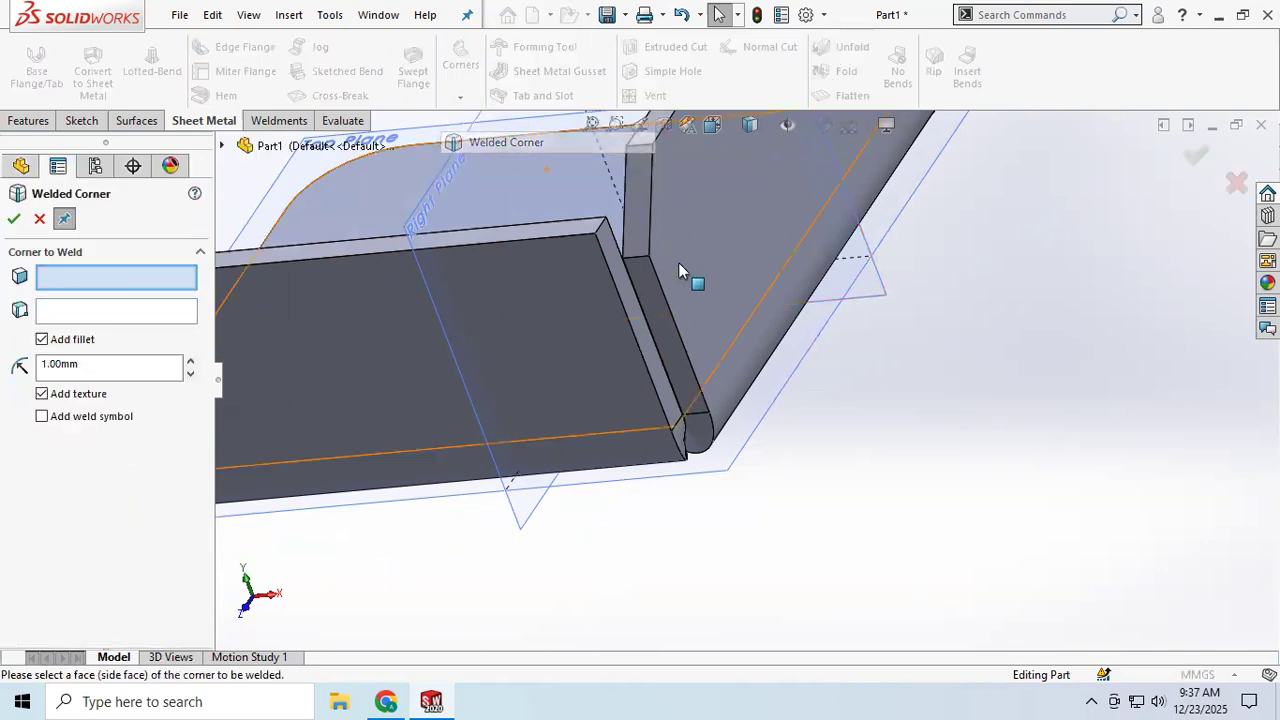
{"action": "left_click", "coordinate": [648, 339]}
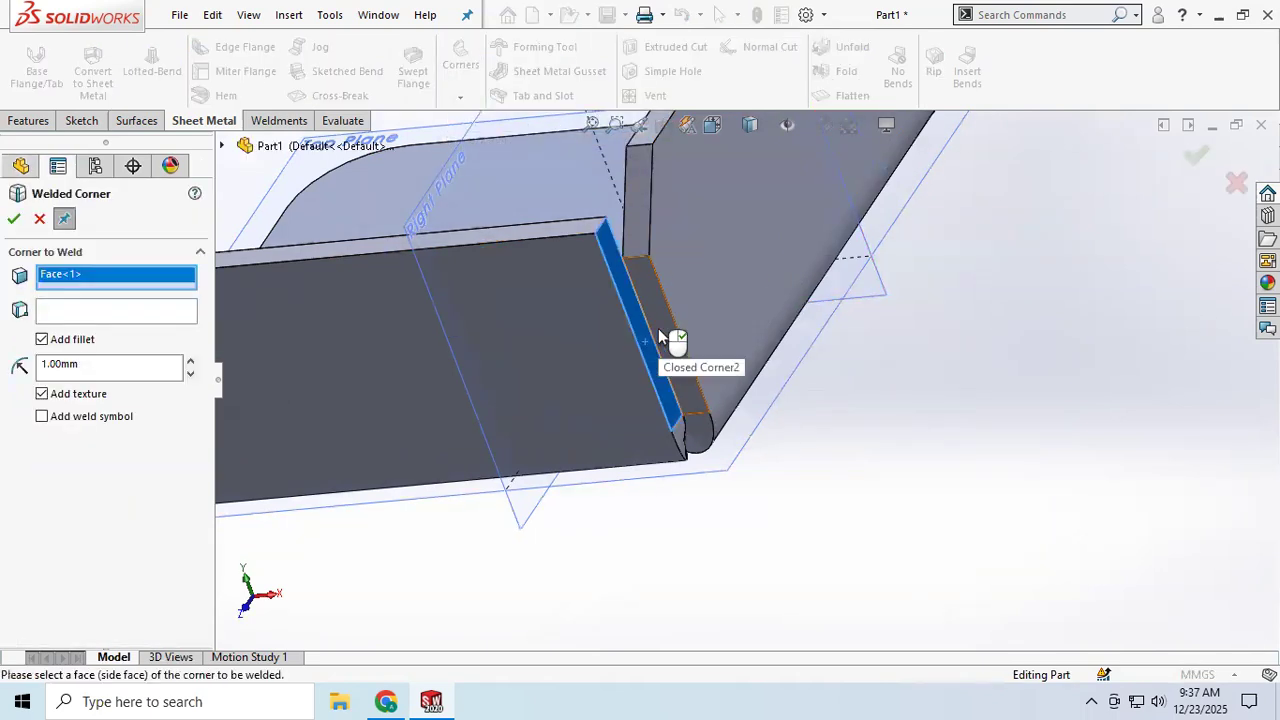
{"action": "left_click", "coordinate": [648, 385]}
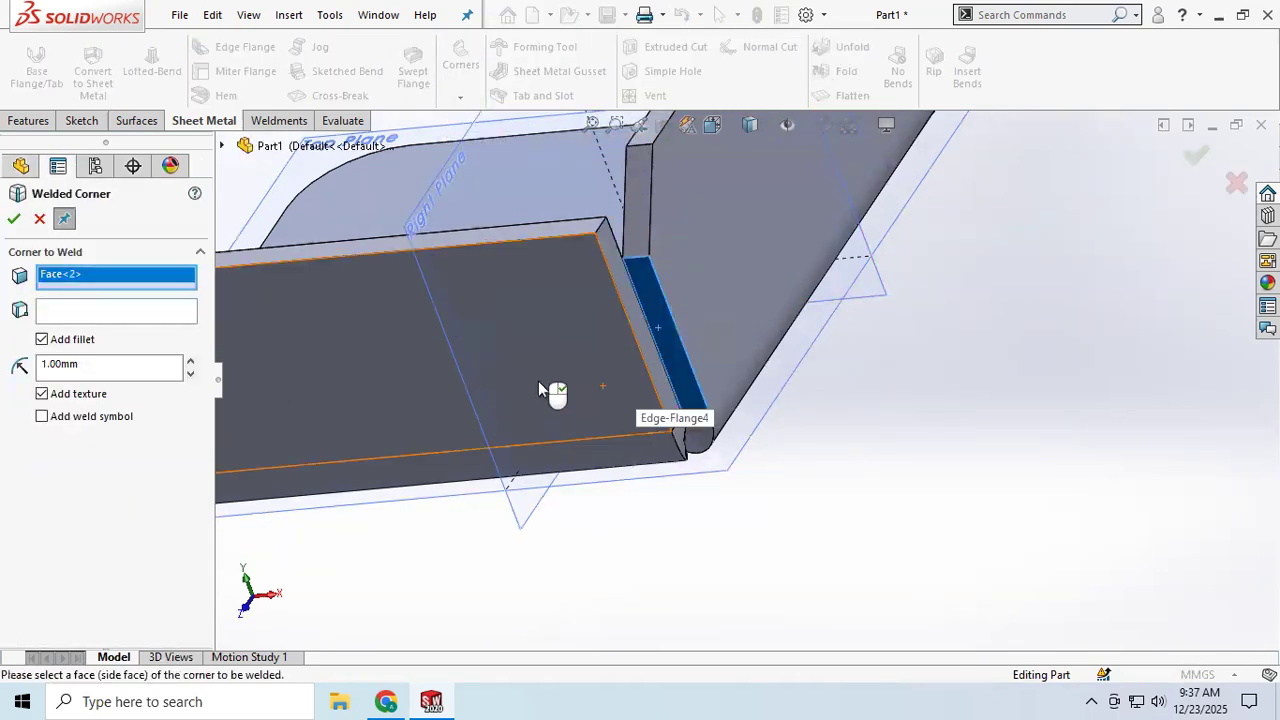
{"action": "left_click", "coordinate": [38, 219]}
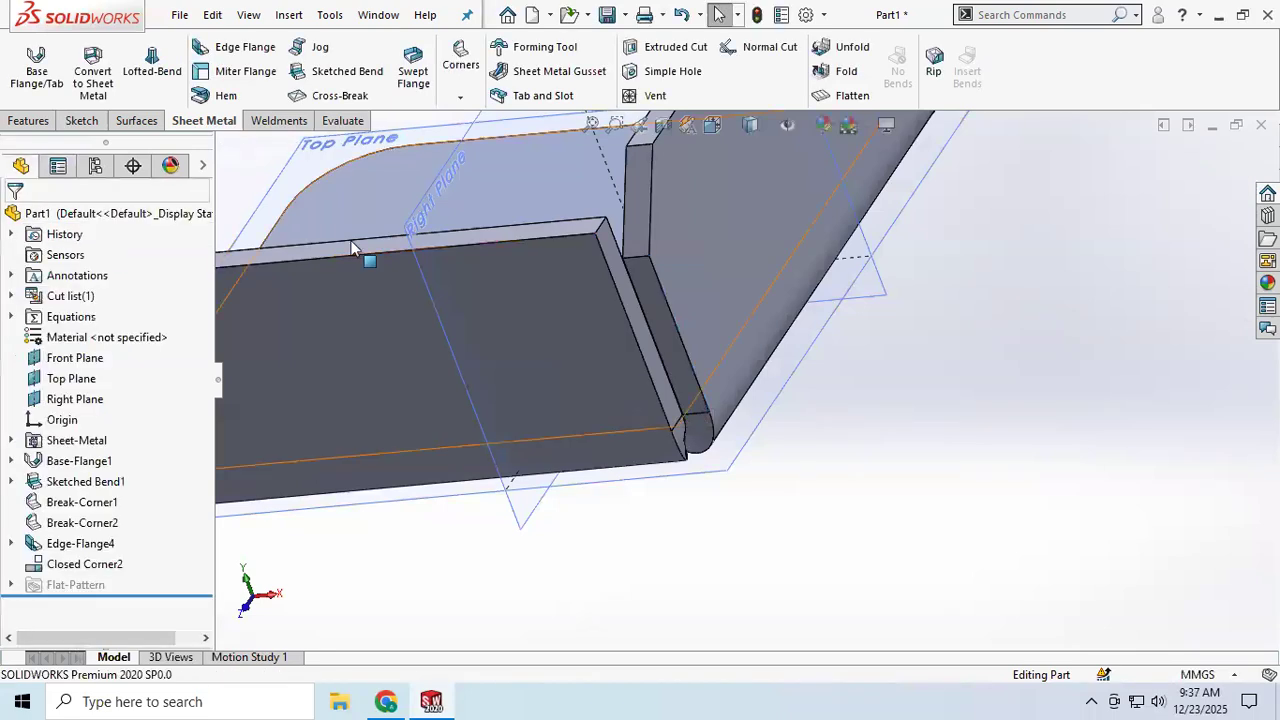
Step: Start a Corner Relief on the closed-corner body, try 3 Bend Corner, and collect its corners as 2 Bend Corner
{"action": "left_click", "coordinate": [461, 99]}
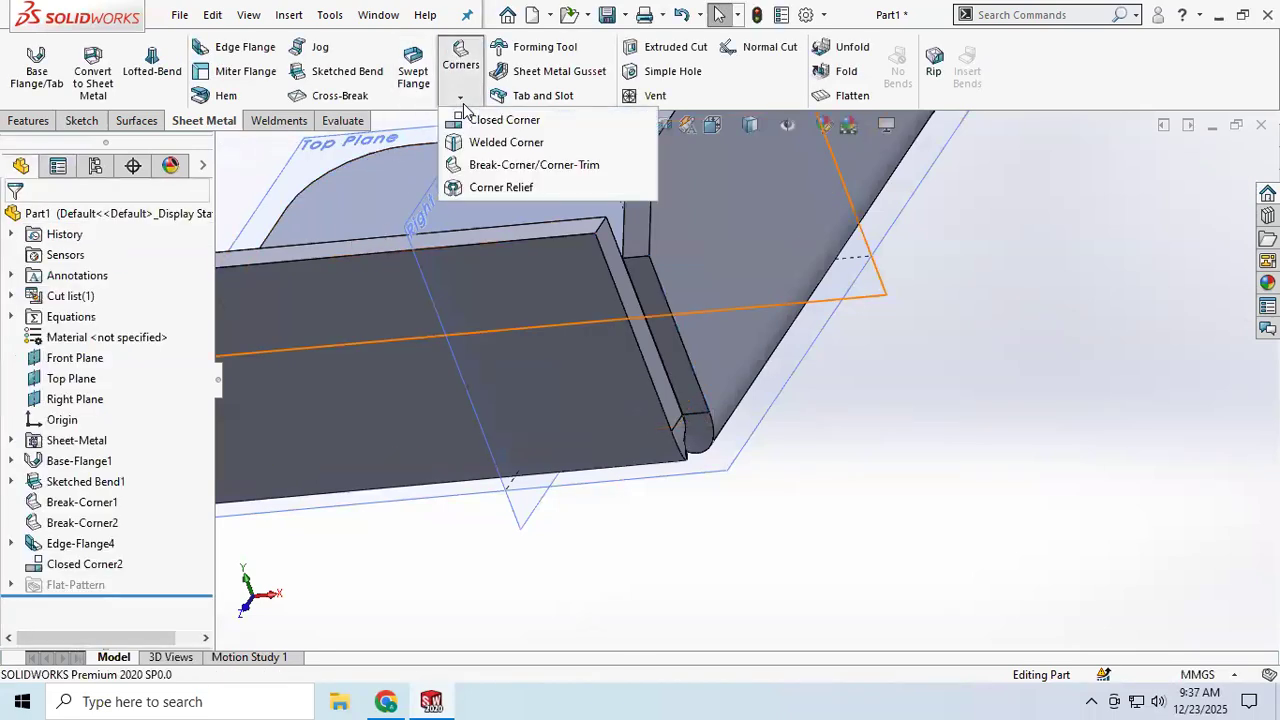
{"action": "left_click", "coordinate": [494, 189]}
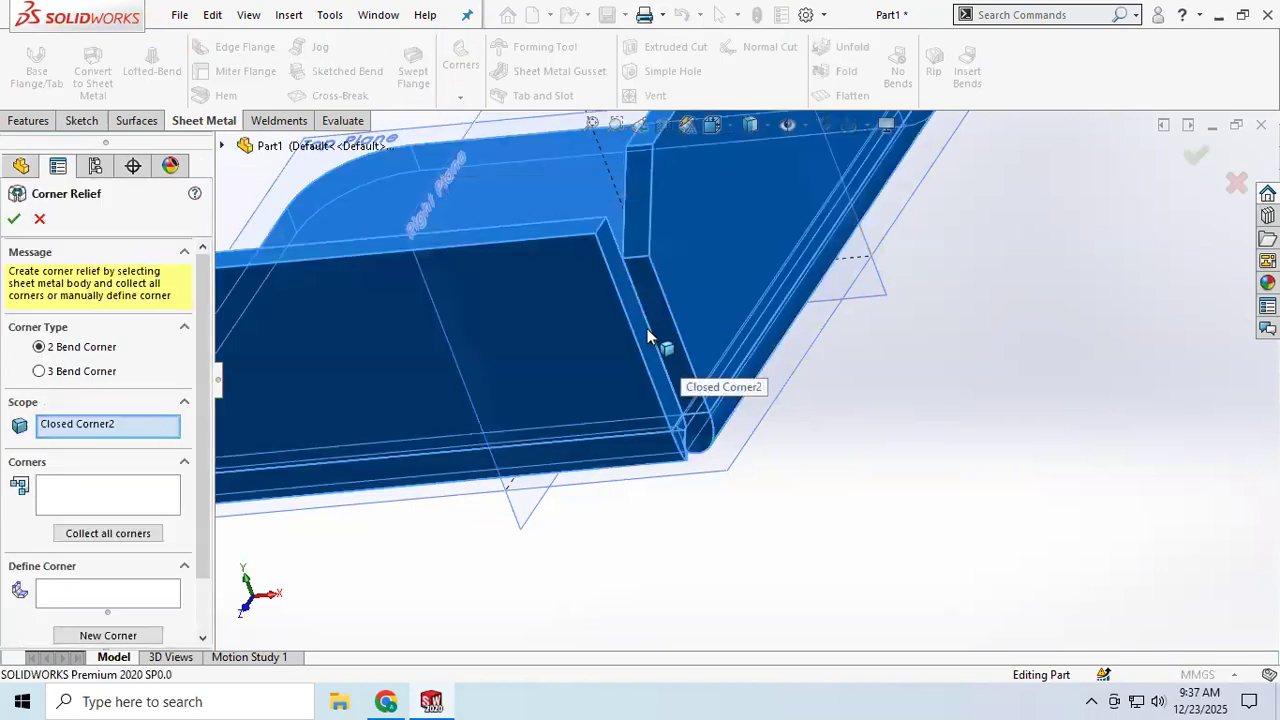
{"action": "left_click", "coordinate": [120, 533]}
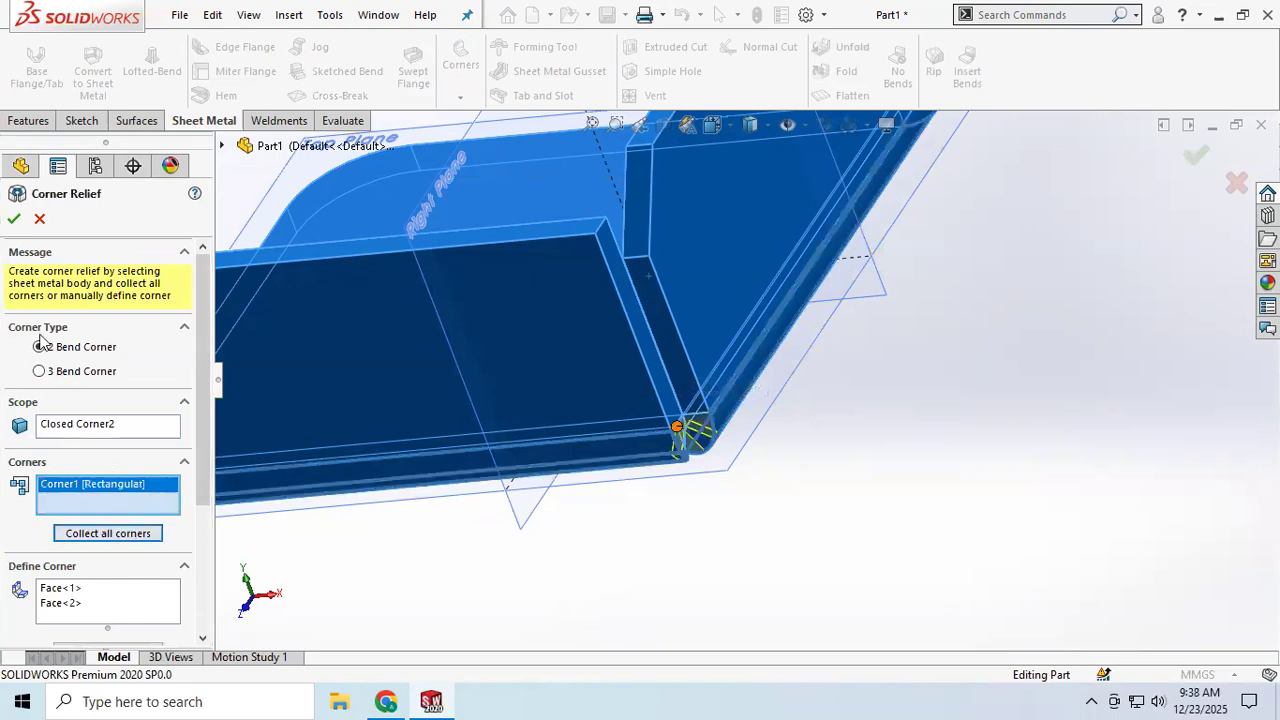
{"action": "left_click", "coordinate": [39, 372]}
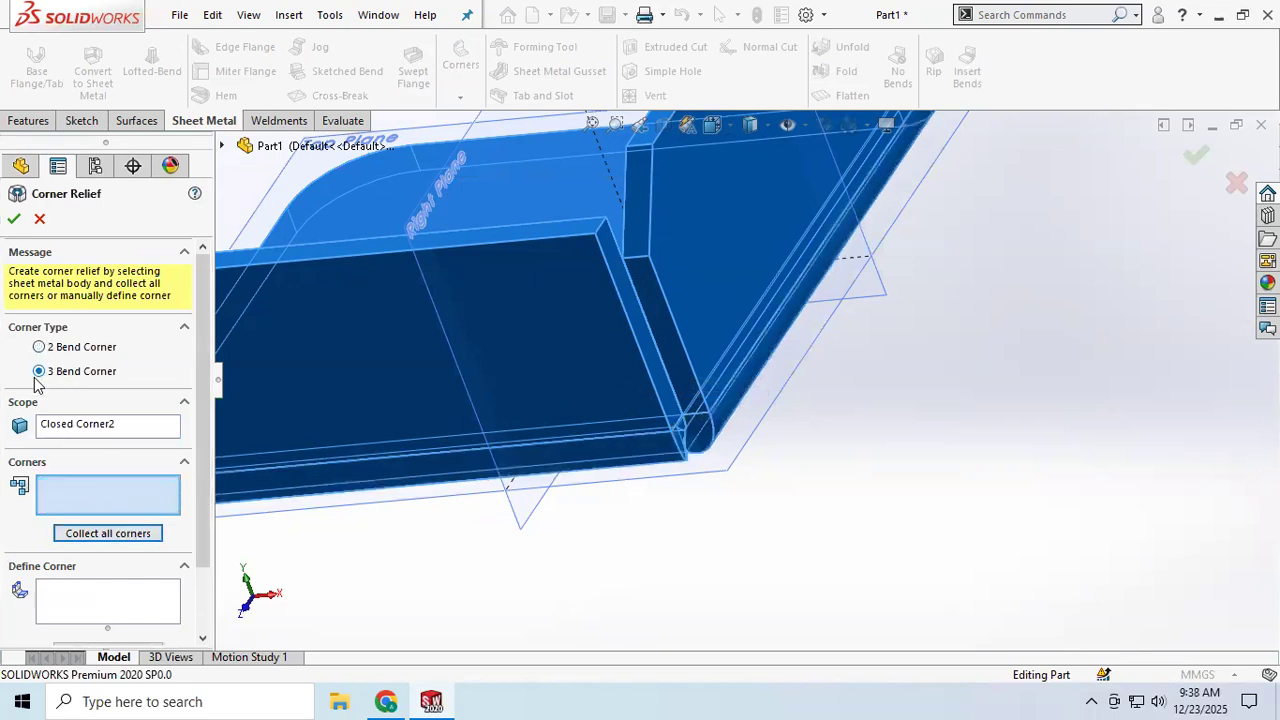
{"action": "left_click", "coordinate": [113, 537]}
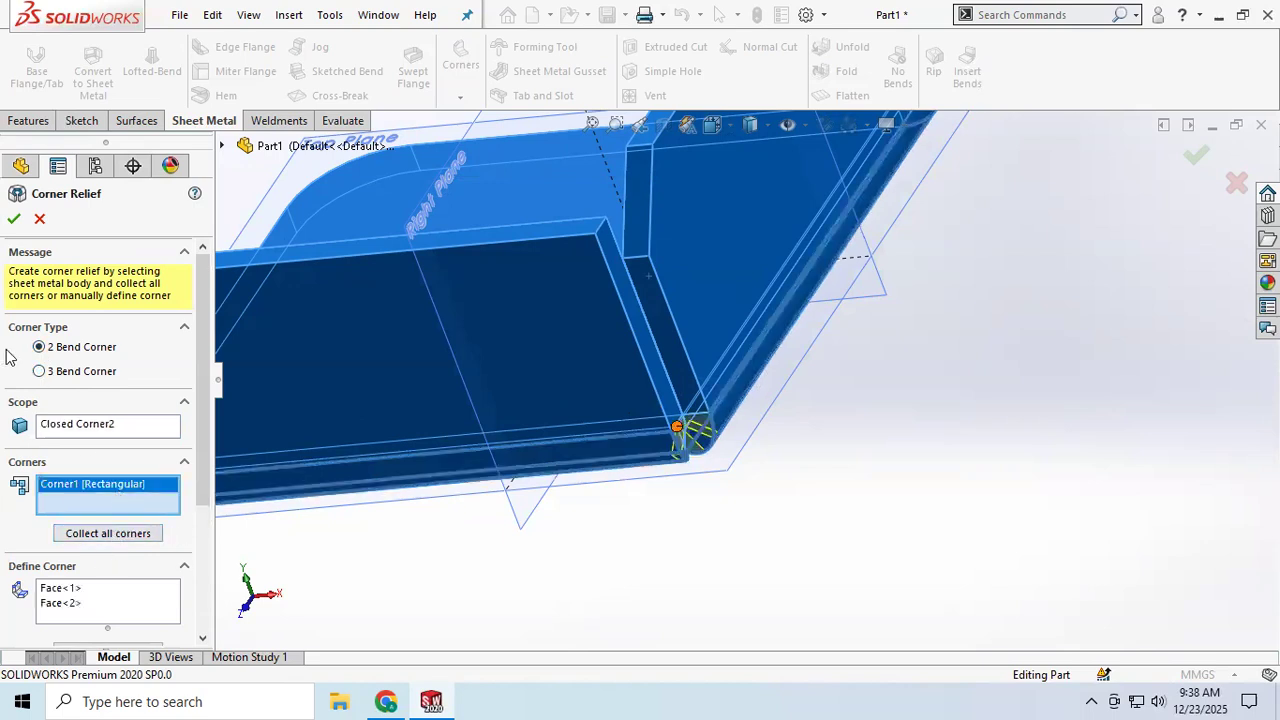
Step: Set the collected corner's relief type to Circular and apply the corner relief
{"action": "scroll", "coordinate": [45, 612], "scroll_direction": "down", "scroll_amount": 3}
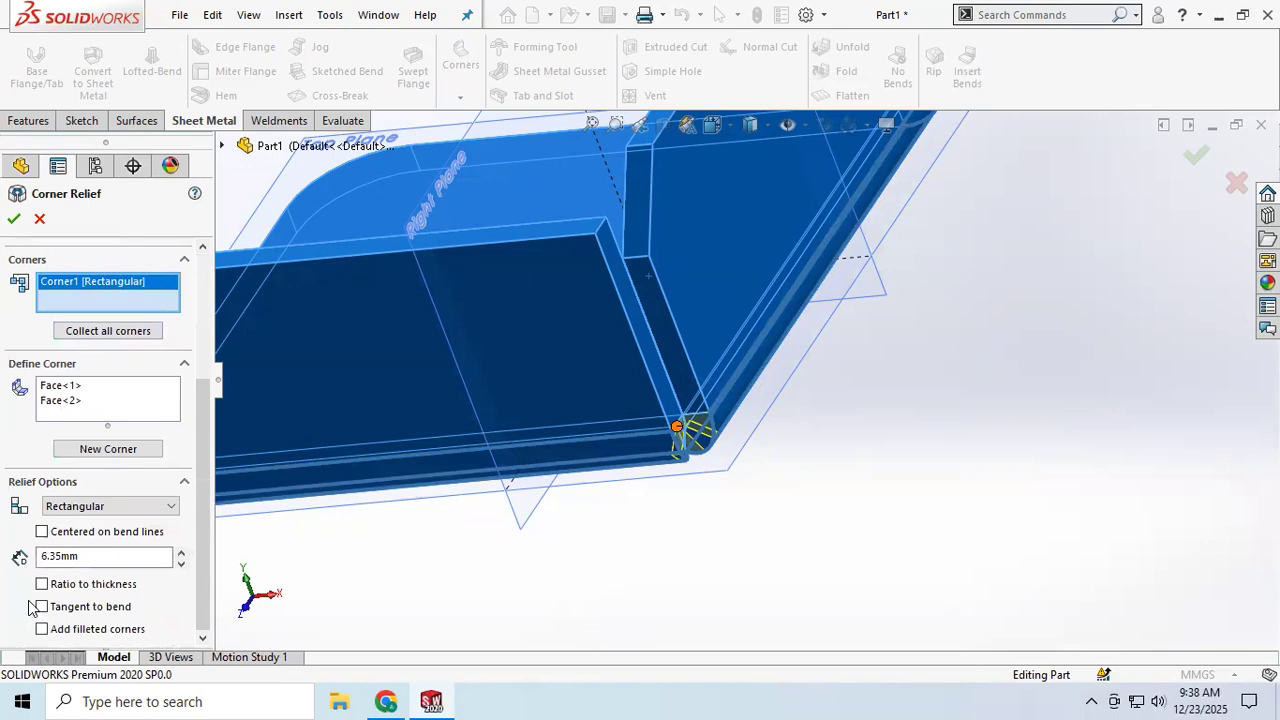
{"action": "left_click", "coordinate": [126, 510]}
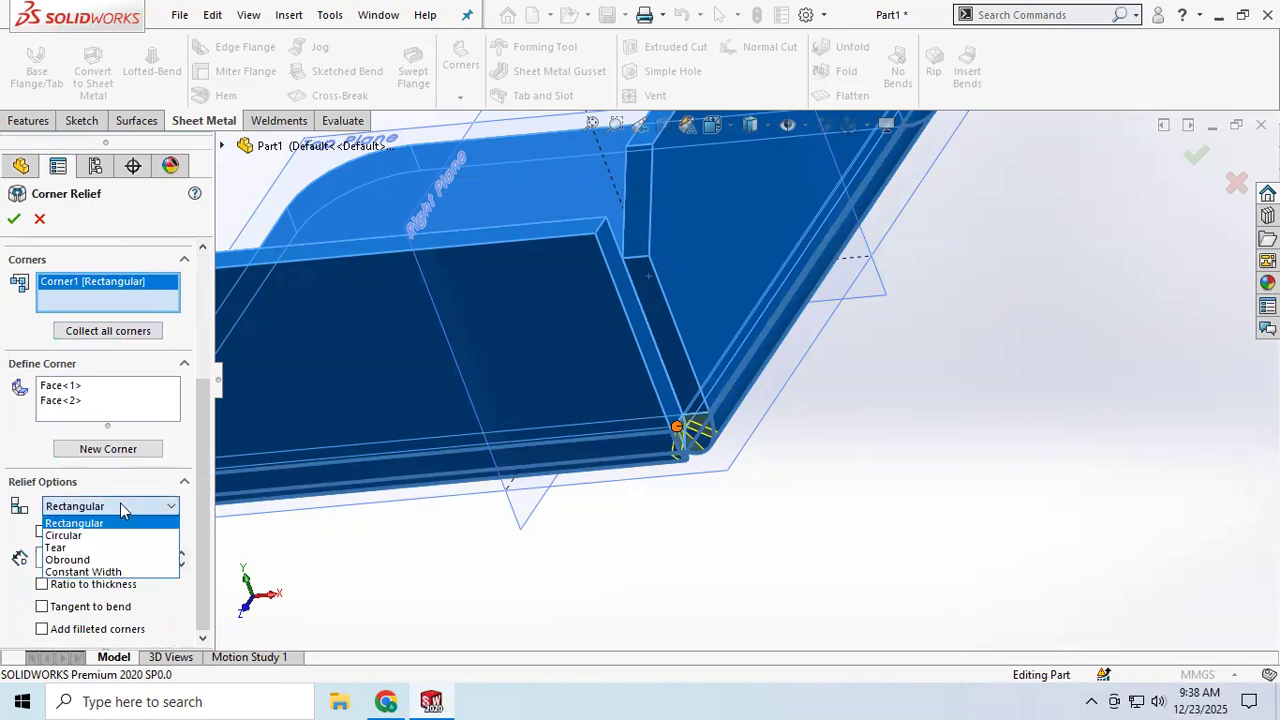
{"action": "left_click", "coordinate": [74, 538]}
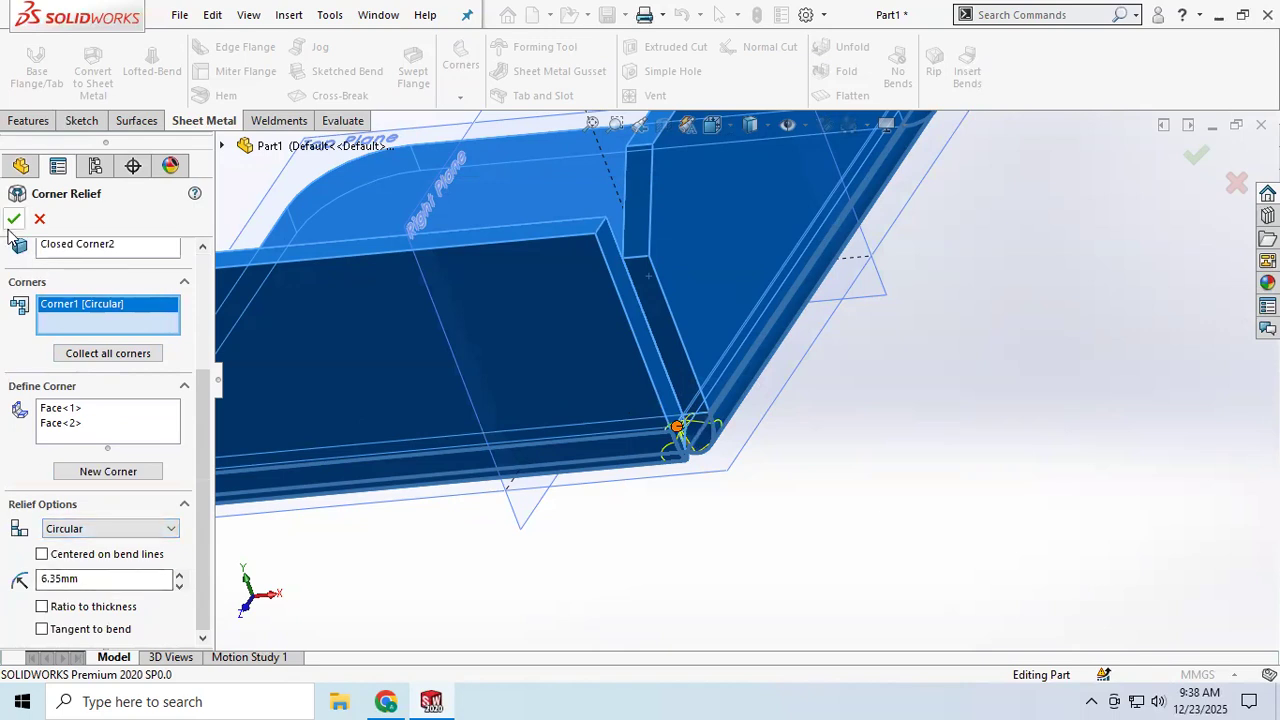
Step: Examine the circular corner relief between the two flanges and the whole part from several sides
{"action": "scroll", "coordinate": [675, 448], "scroll_direction": "down", "scroll_amount": 4}
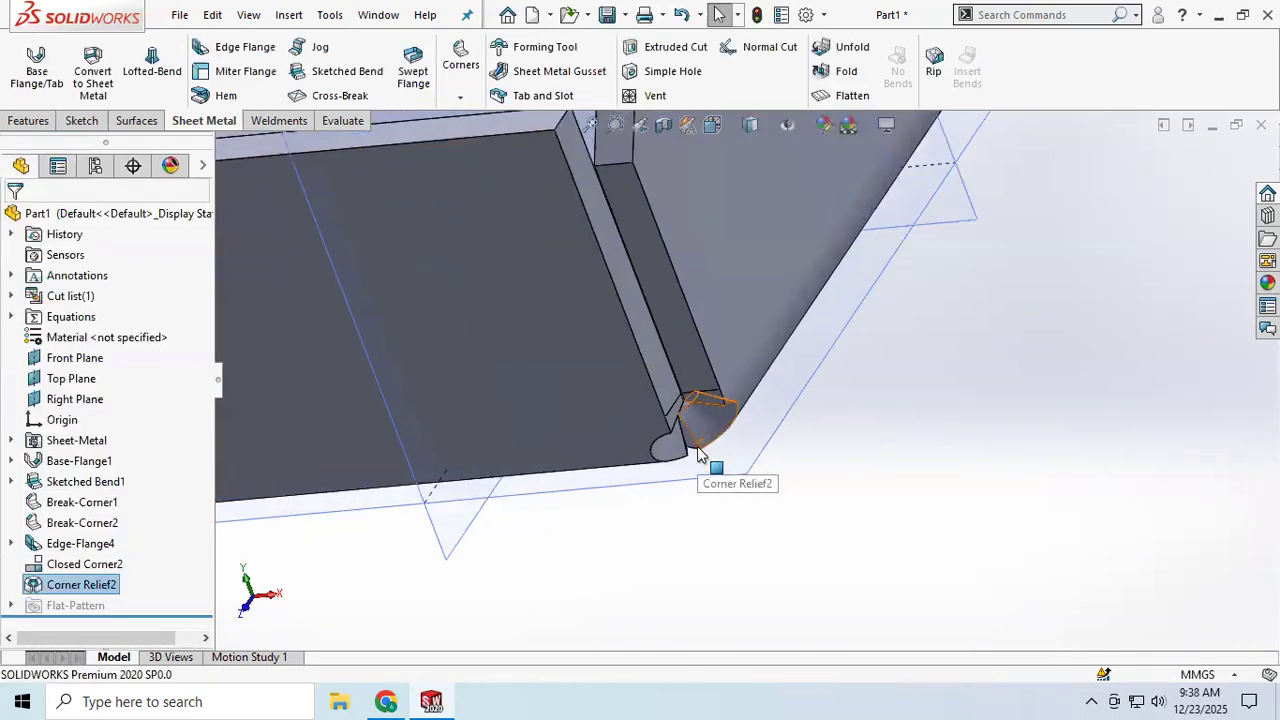
{"action": "middle_click_drag", "start_coordinate": [699, 437], "coordinate": [612, 399]}
{"action": "scroll", "coordinate": [656, 374], "scroll_direction": "down", "scroll_amount": 3}
{"action": "scroll", "coordinate": [662, 366], "scroll_direction": "up", "scroll_amount": 4}
{"action": "middle_click", "coordinate": [650, 352]}
{"action": "scroll", "coordinate": [650, 352], "scroll_direction": "up", "scroll_amount": 1}
{"action": "left_click", "coordinate": [1022, 492]}
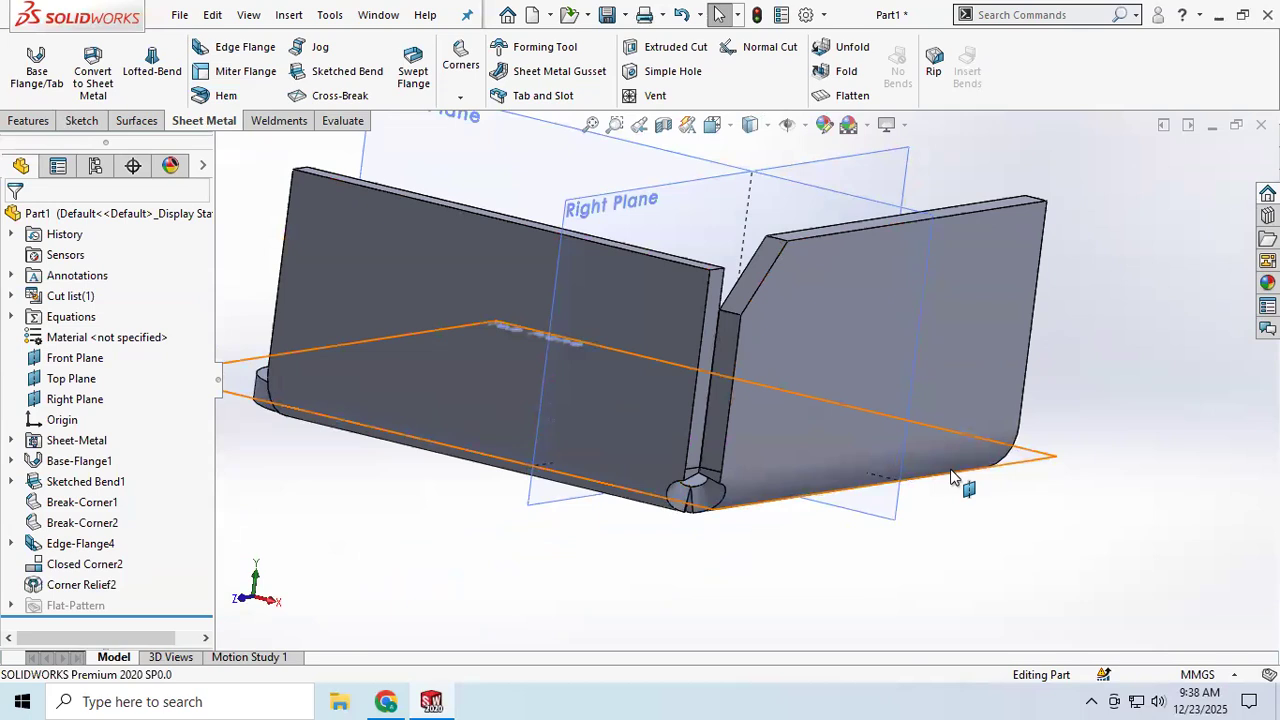
{"action": "scroll", "coordinate": [924, 334], "scroll_direction": "up", "scroll_amount": 1}
{"action": "scroll", "coordinate": [924, 332], "scroll_direction": "up", "scroll_amount": 2}
{"action": "middle_click_drag", "start_coordinate": [917, 270], "coordinate": [360, 192]}
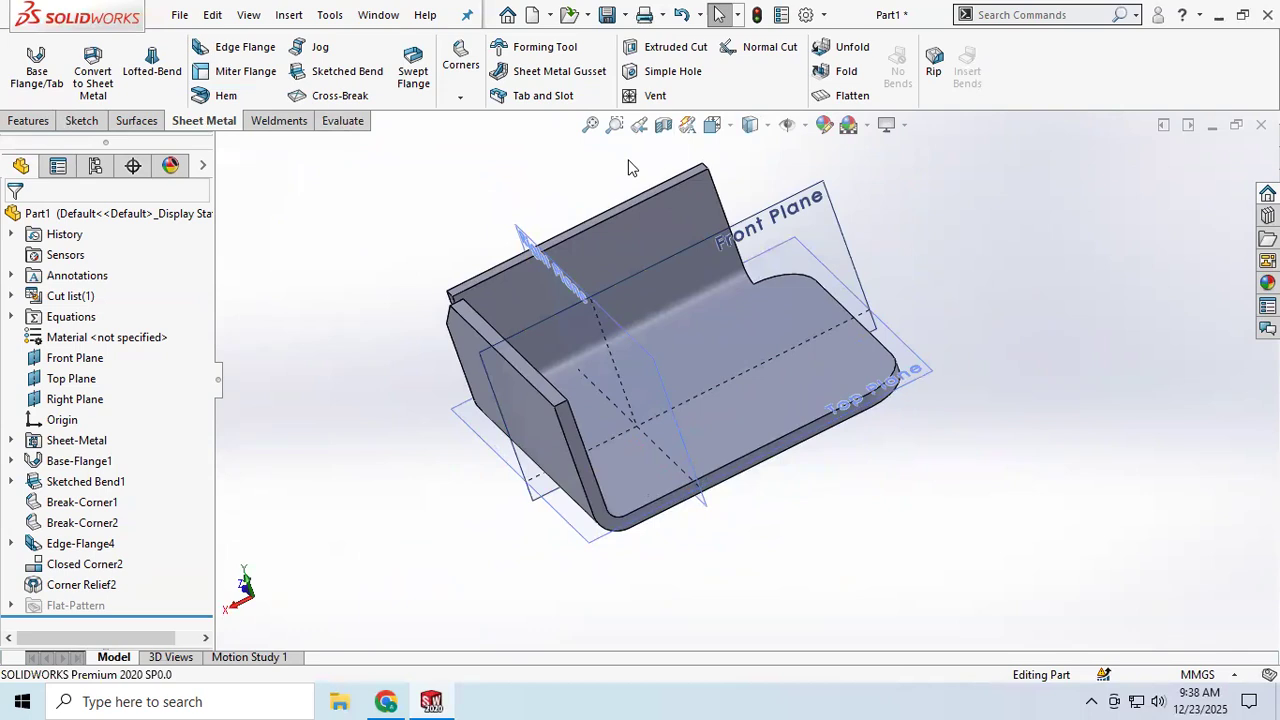
{"action": "scroll", "coordinate": [615, 305], "scroll_direction": "down", "scroll_amount": 3}
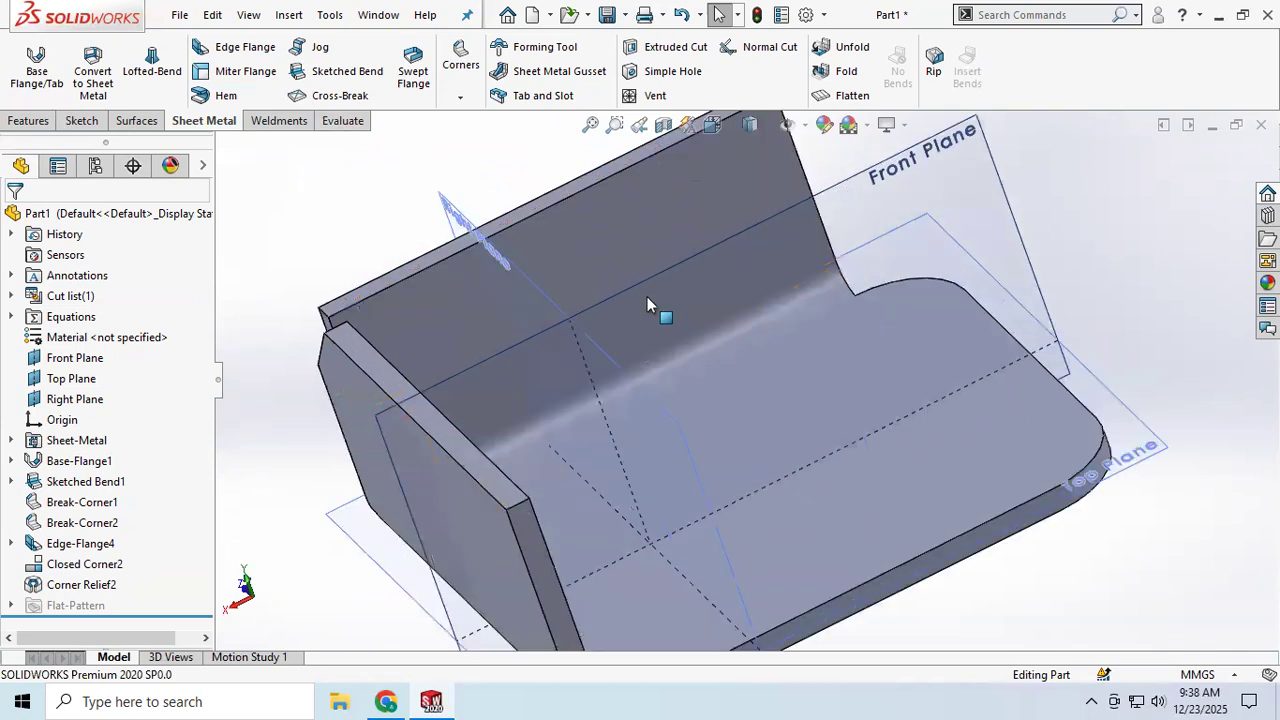